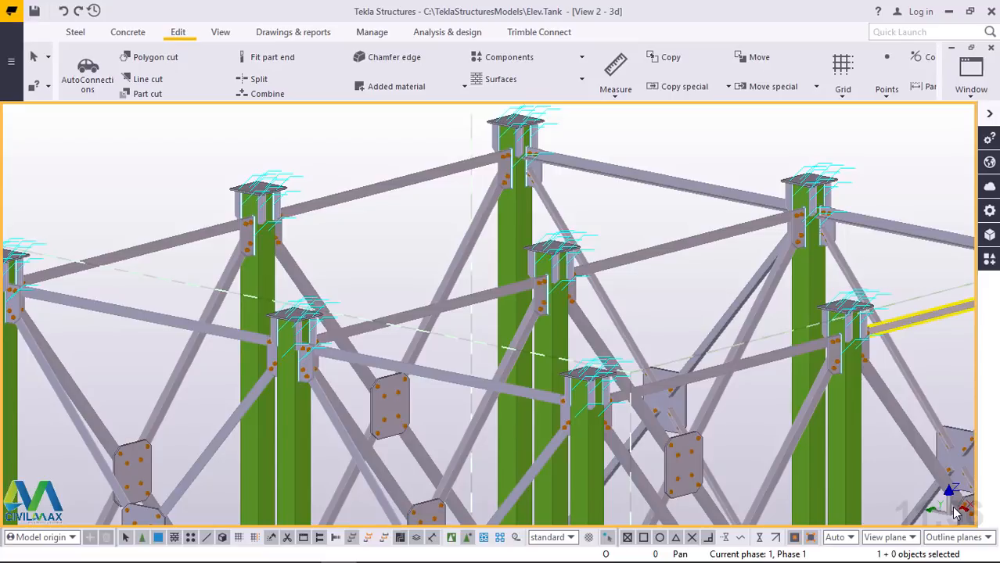
# Orbit the model about the central column's cap plate and bring the near corner column's cap plate into close view
pyautogui.click(221, 32)
pyautogui.click(547, 80)
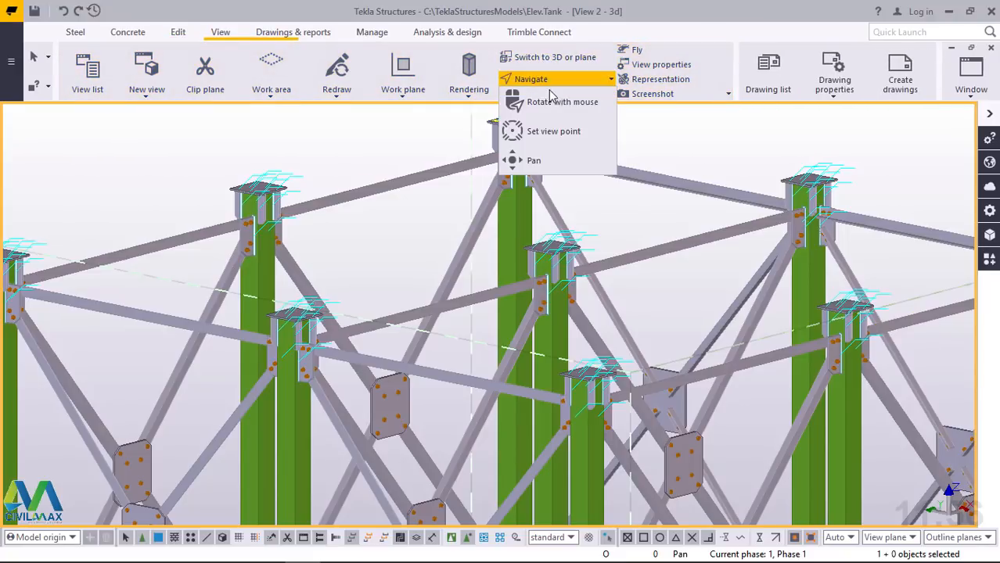
pyautogui.click(555, 101)
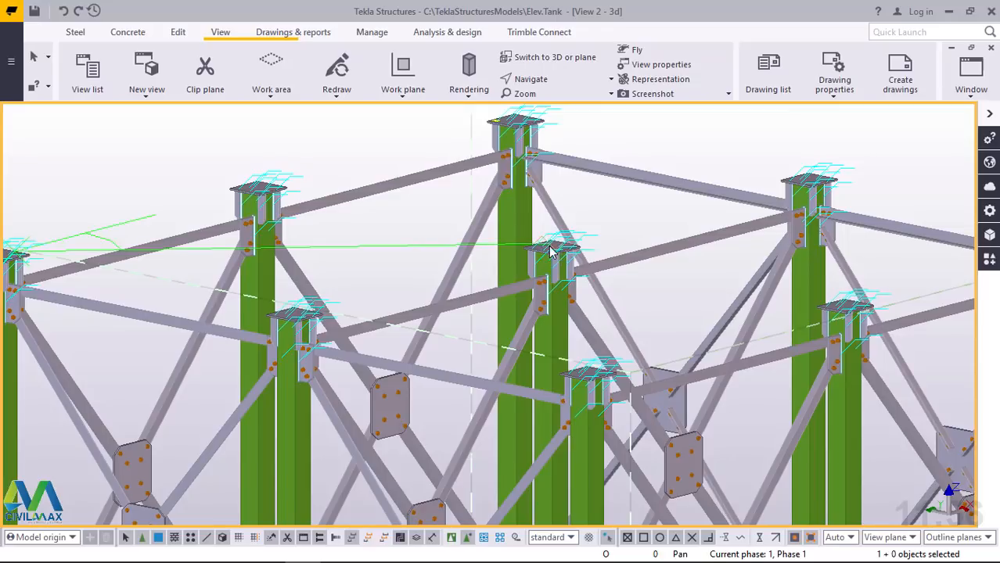
pyautogui.click(550, 250)
pyautogui.moveTo(549, 250); pyautogui.dragTo(579, 312)
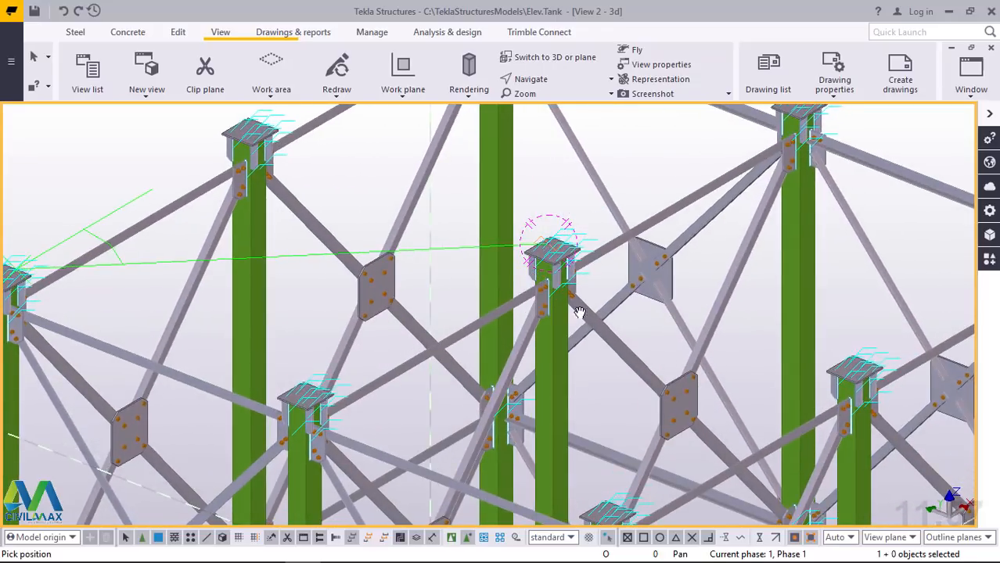
pyautogui.scroll(-2, 578, 312)
pyautogui.moveTo(252, 294); pyautogui.dragTo(379, 306, button='middle')
pyautogui.scroll(6, 369, 300)
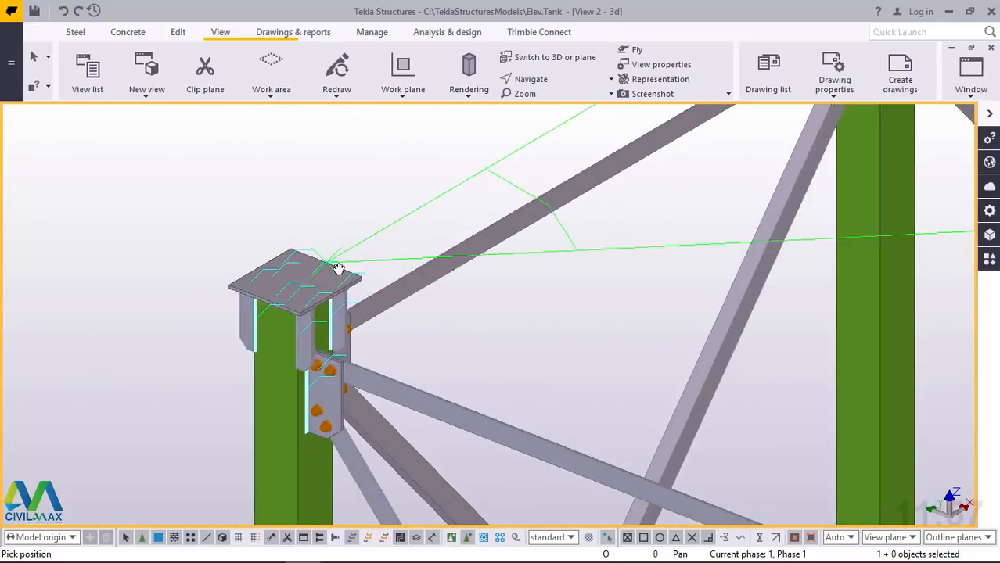
pyautogui.scroll(3, 338, 269)
pyautogui.rightClick(346, 175)
pyautogui.click(377, 181)
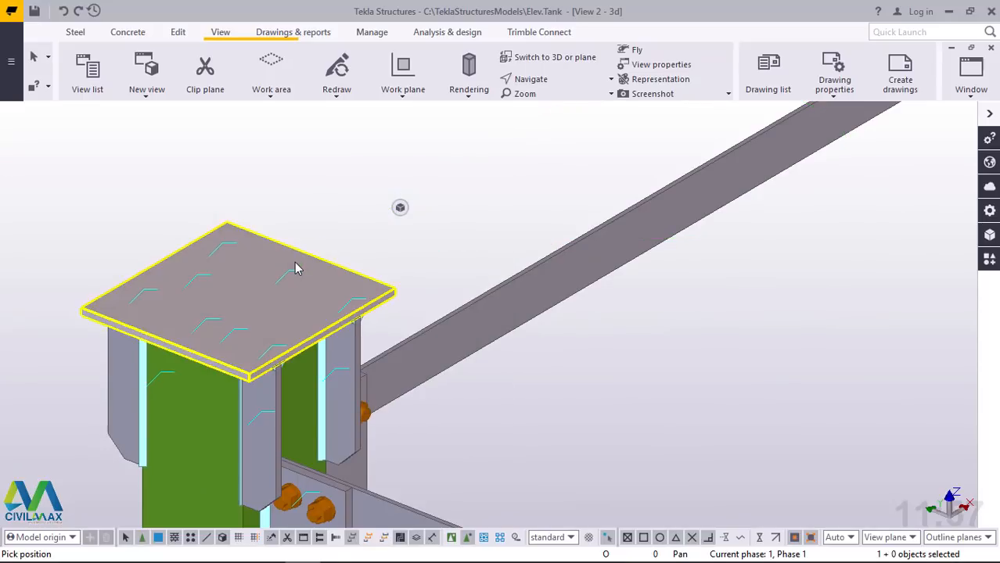
pyautogui.scroll(-4, 296, 268)
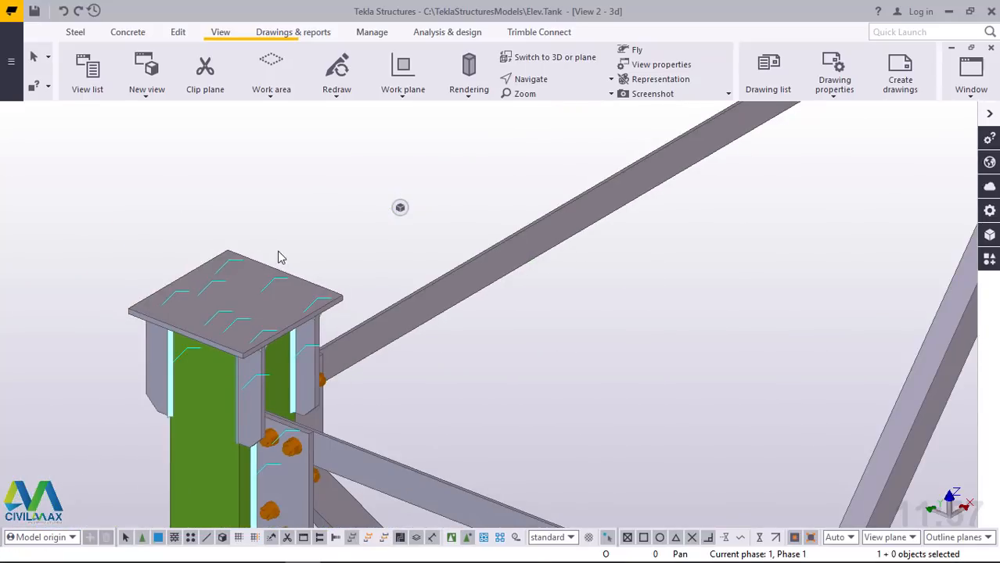
# Create 1 divided-line point between the midpoints of two opposite top edges of the corner column's cap plate
pyautogui.click(183, 34)
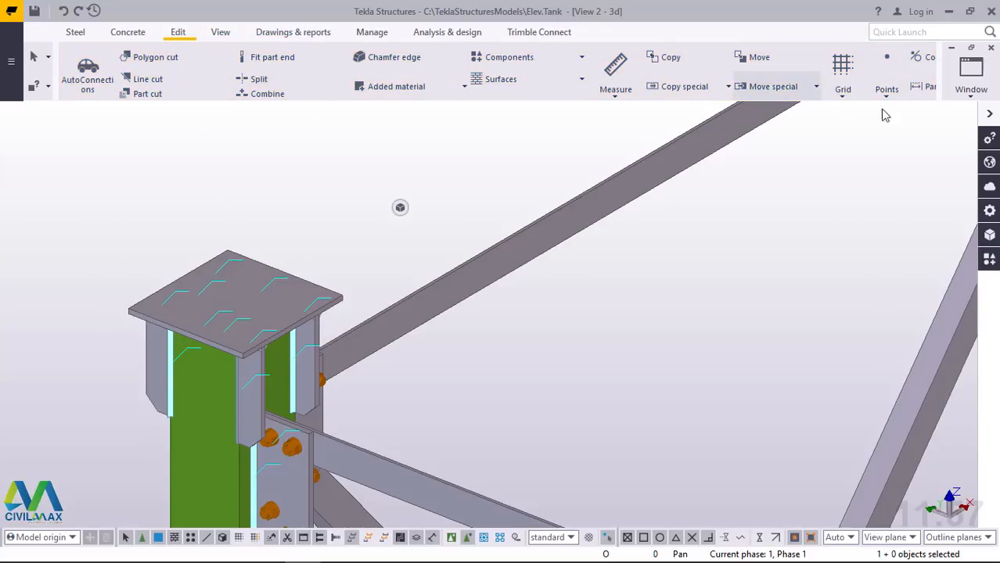
pyautogui.click(887, 92)
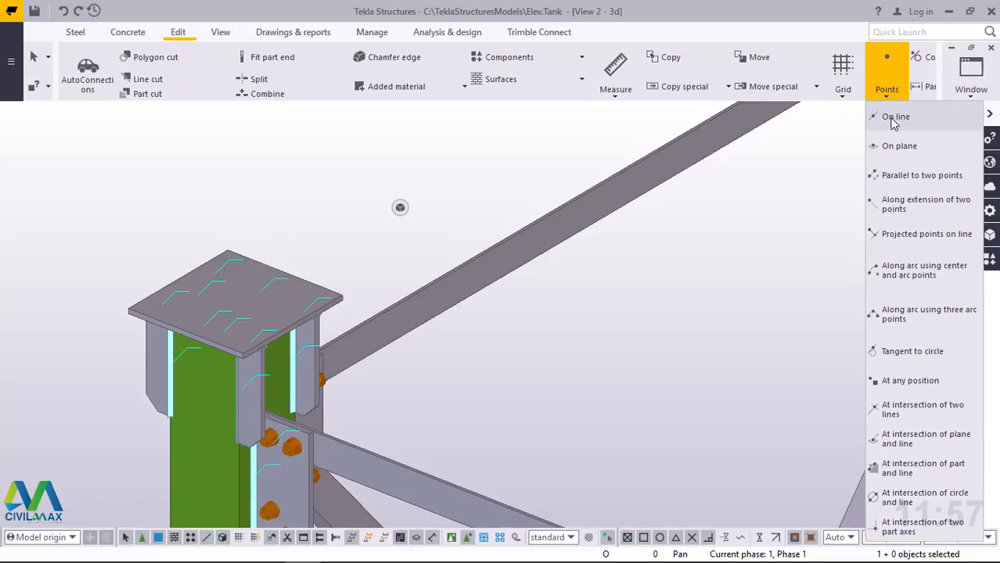
pyautogui.click(891, 123)
pyautogui.scroll(-2, 431, 416)
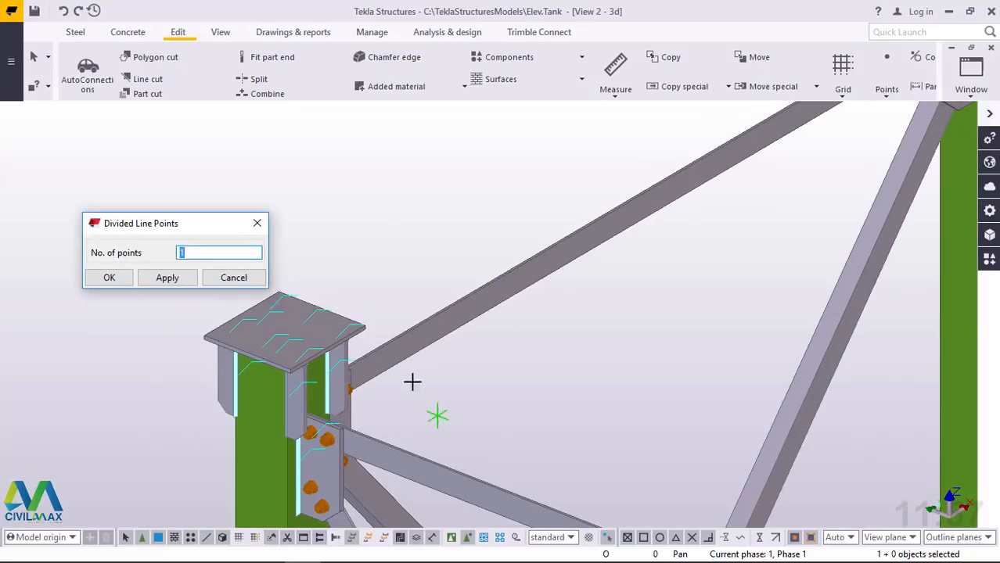
pyautogui.scroll(4, 311, 353)
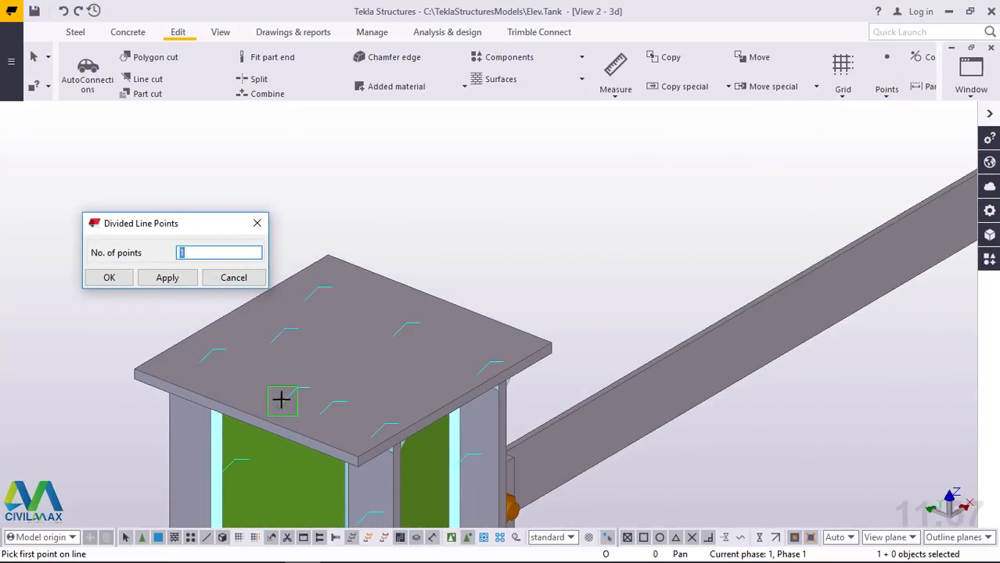
pyautogui.scroll(1, 235, 415)
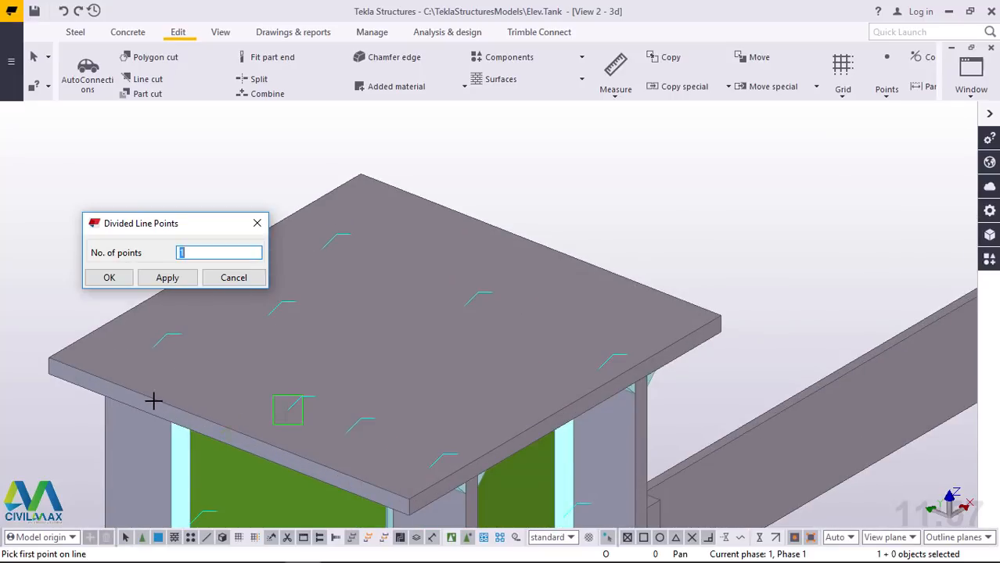
pyautogui.click(229, 424)
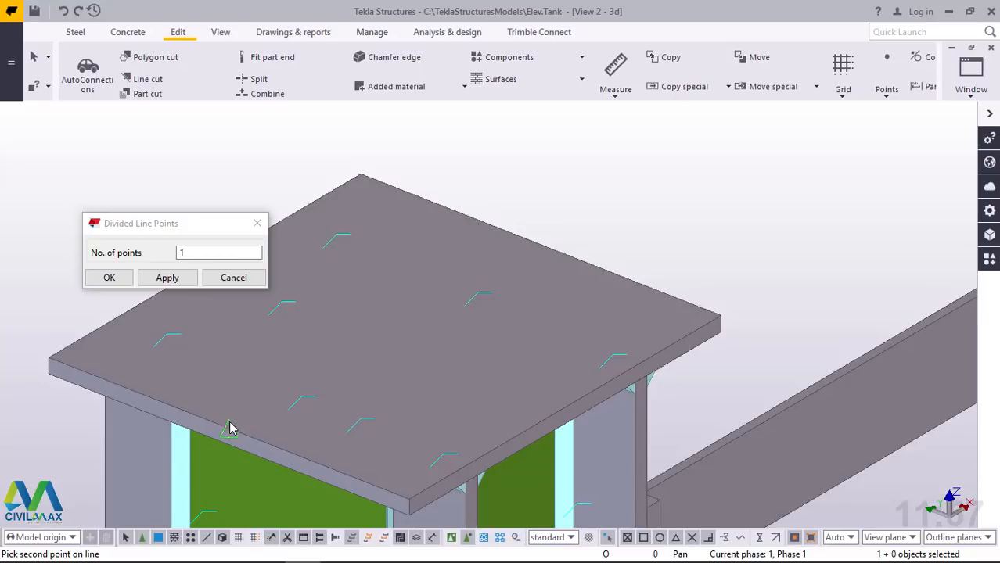
pyautogui.click(545, 244)
pyautogui.rightClick(560, 208)
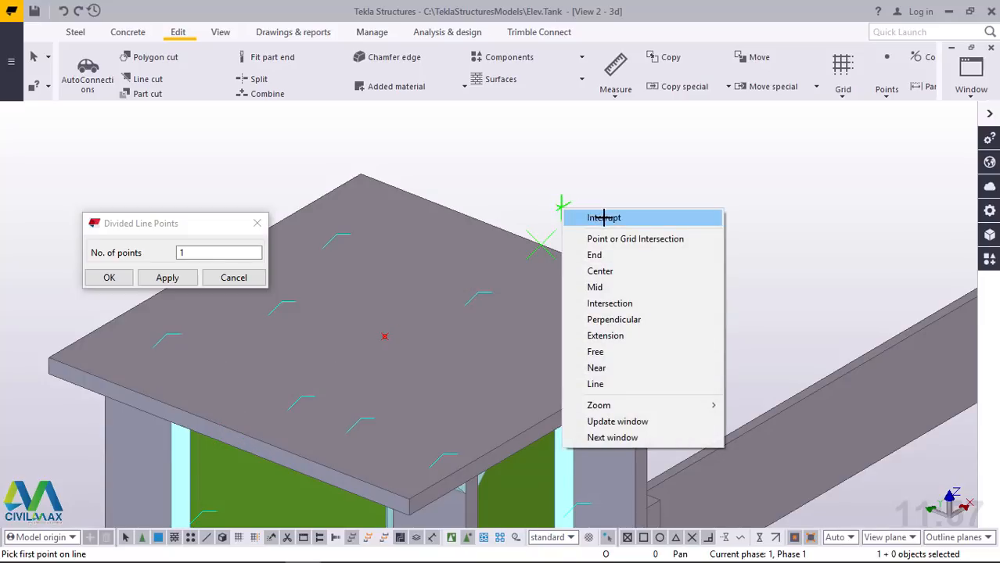
pyautogui.click(603, 218)
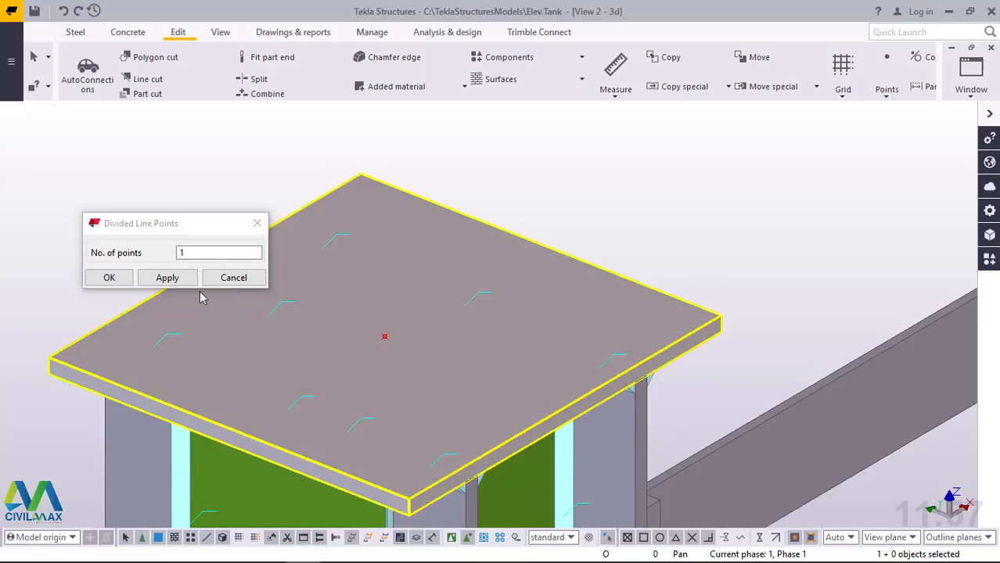
pyautogui.click(121, 278)
# Inspect the cap plates of the other columns along the outer edges of the tank frame
pyautogui.scroll(-1, 368, 357)
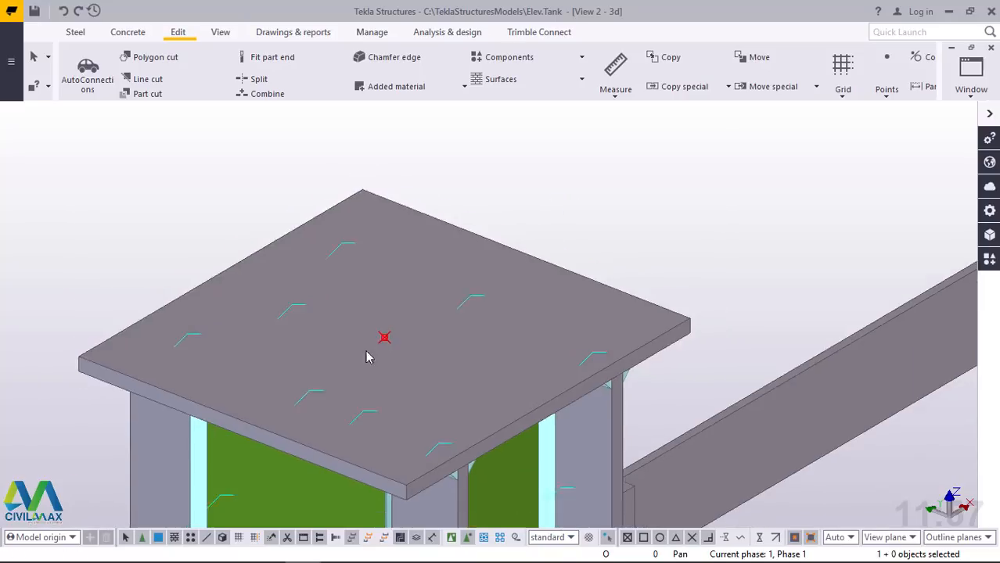
pyautogui.scroll(-5, 313, 365)
pyautogui.scroll(4, 323, 360)
pyautogui.scroll(-1, 335, 371)
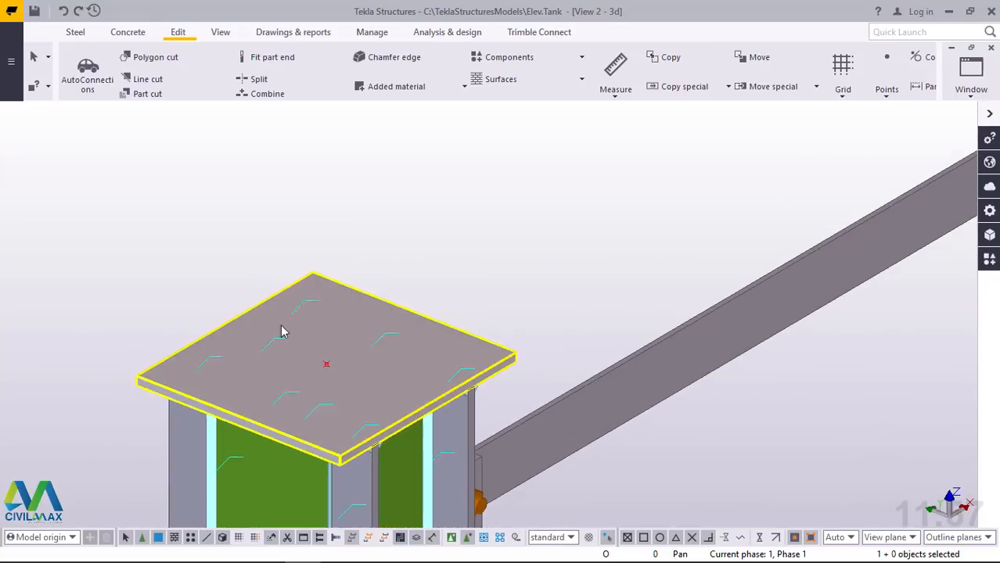
pyautogui.scroll(-8, 283, 332)
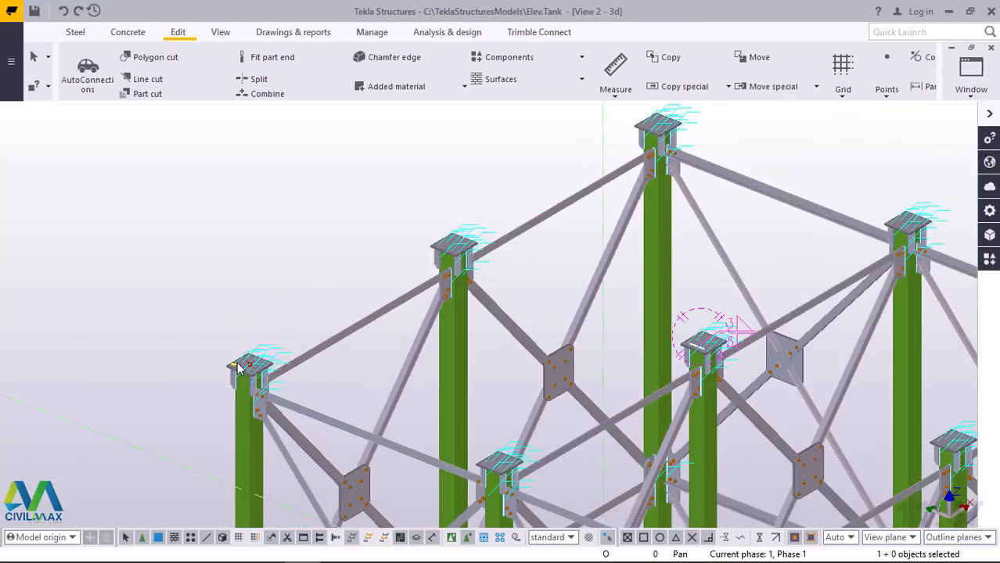
pyautogui.scroll(-2, 239, 370)
pyautogui.scroll(7, 540, 203)
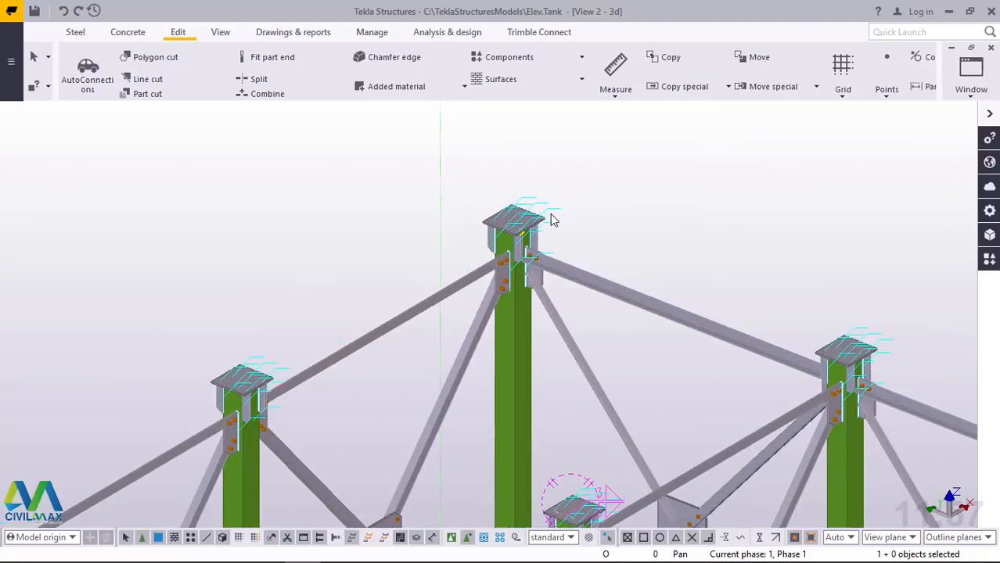
pyautogui.scroll(5, 551, 219)
pyautogui.scroll(-5, 524, 368)
pyautogui.scroll(2, 295, 354)
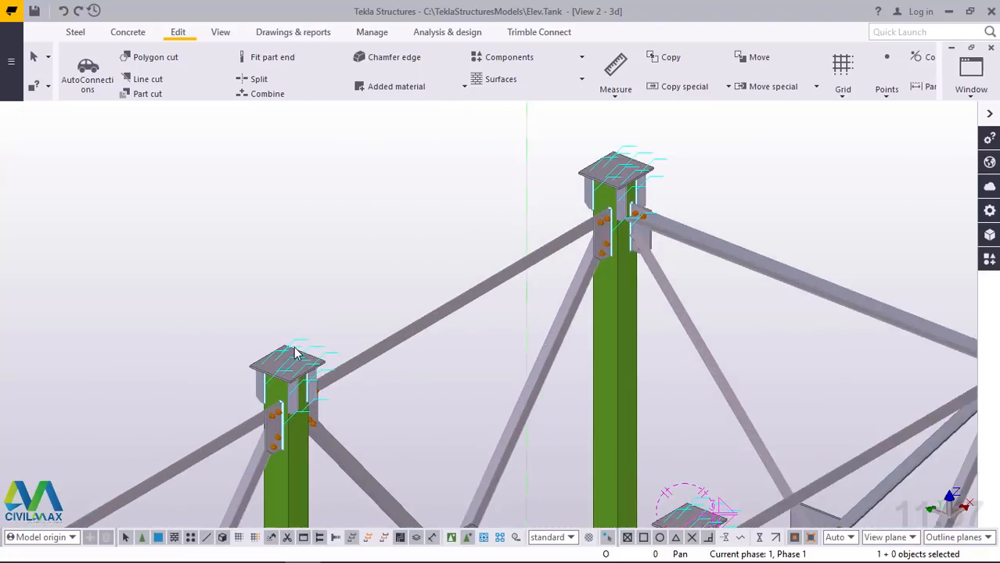
pyautogui.scroll(2, 295, 353)
pyautogui.scroll(-4, 313, 347)
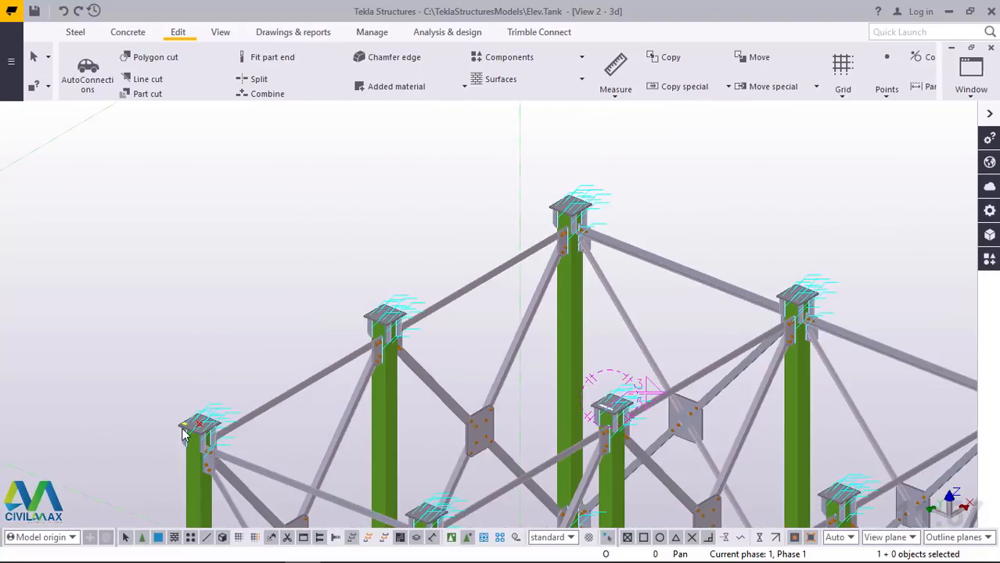
# Copy the plate's centre point 5000 mm to the back corner column's cap plate, using the matching edge midpoints as origin and destination
pyautogui.scroll(8, 183, 435)
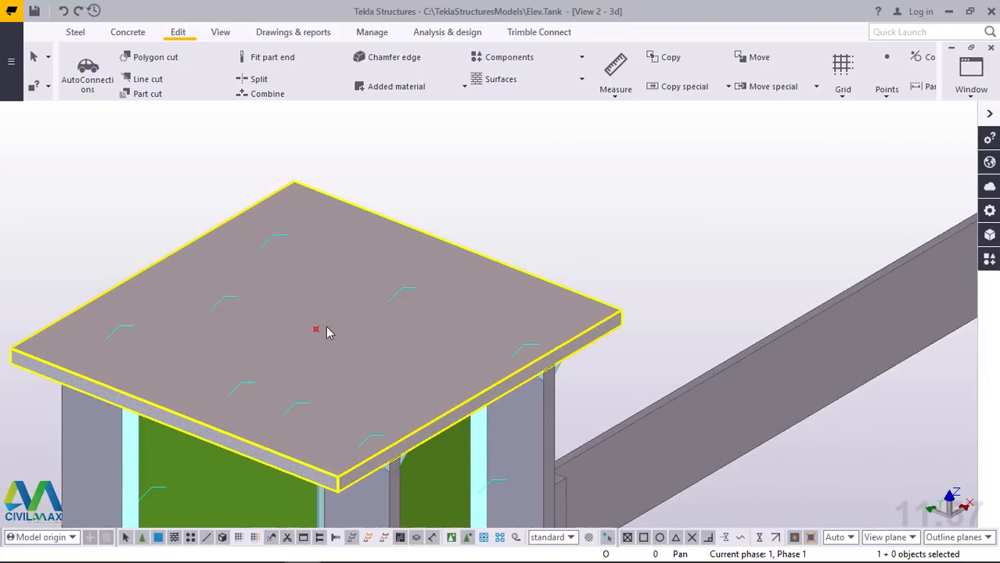
pyautogui.rightClick(614, 164)
pyautogui.click(648, 228)
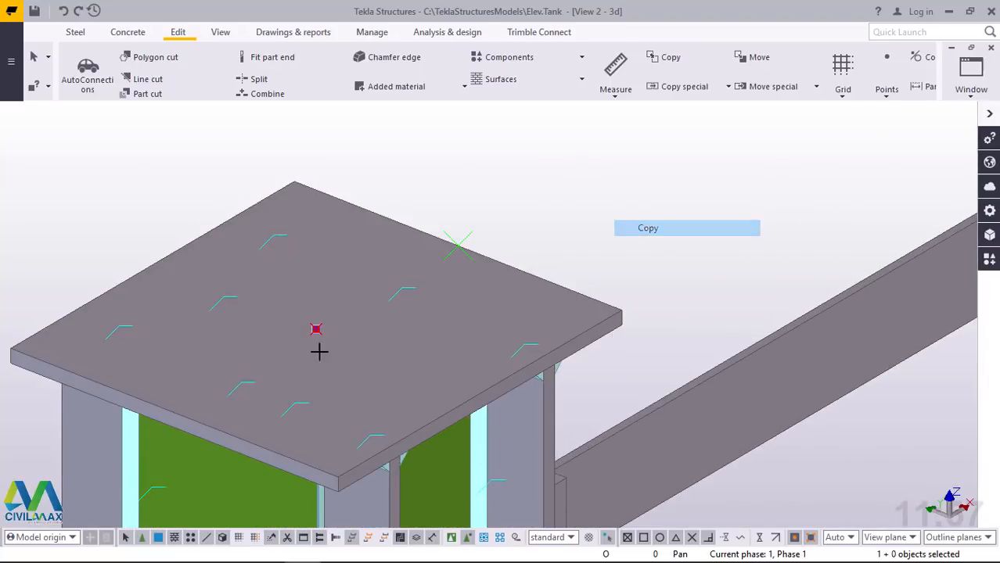
pyautogui.scroll(1, 194, 416)
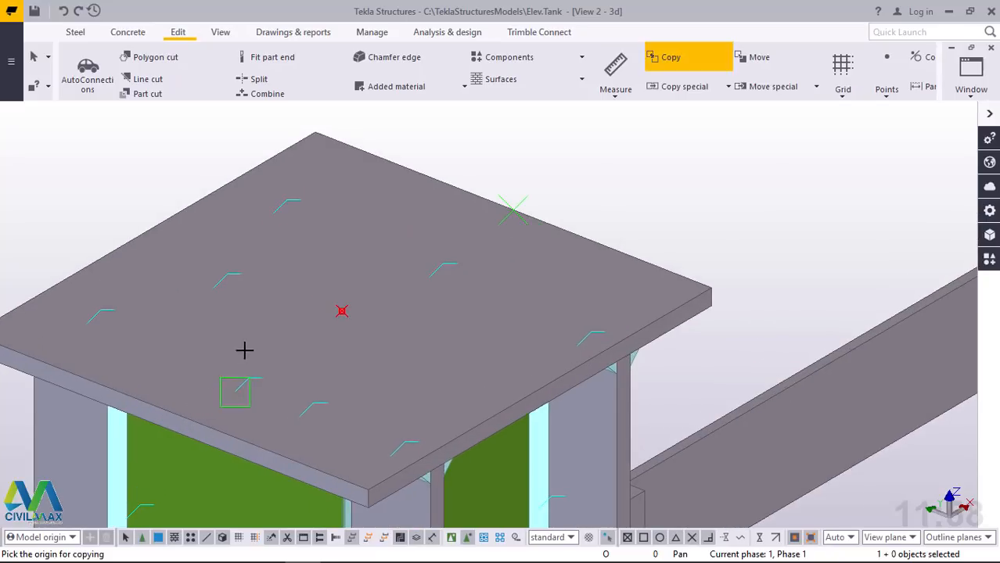
pyautogui.click(172, 412)
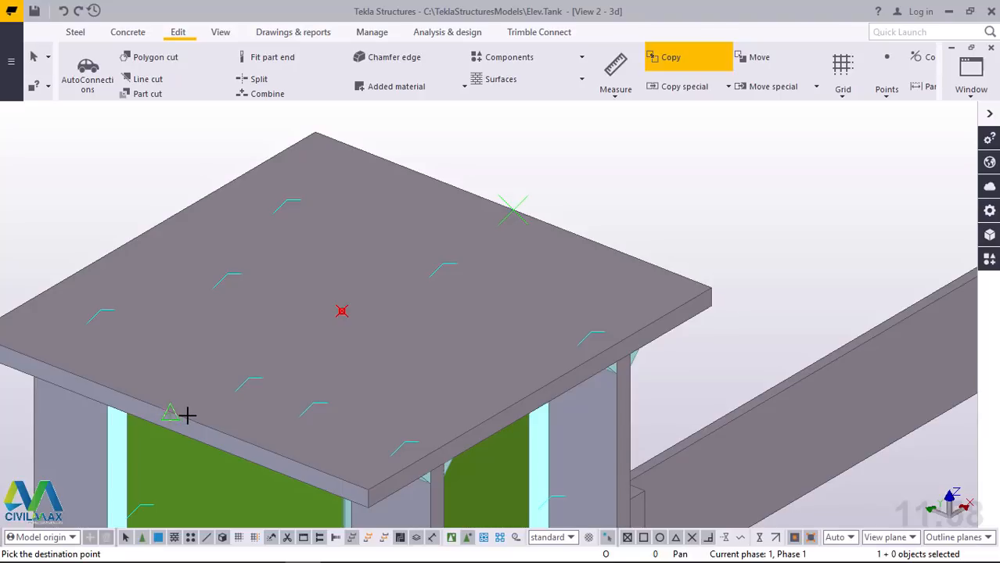
pyautogui.scroll(-6, 183, 426)
pyautogui.scroll(3, 179, 438)
pyautogui.scroll(-3, 179, 434)
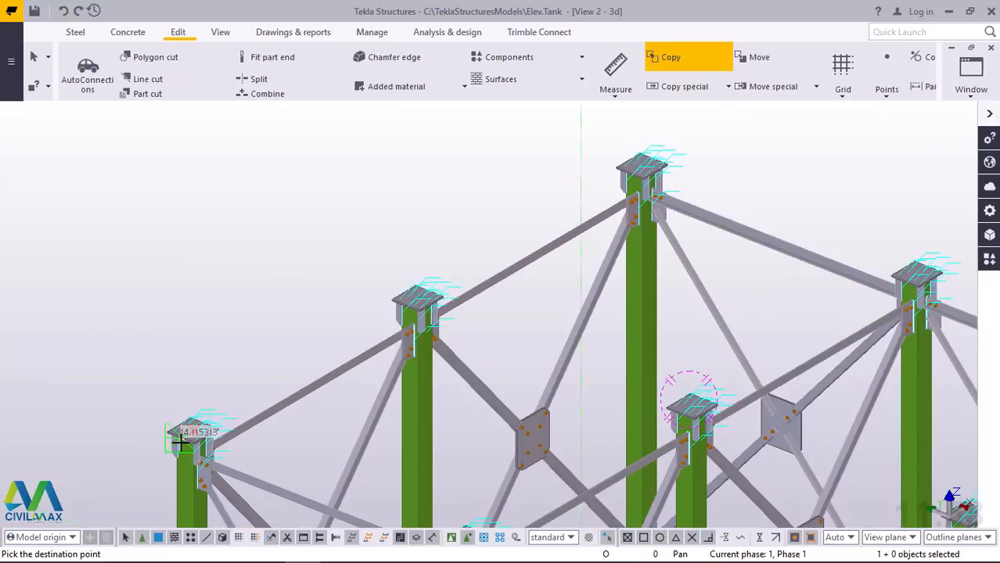
pyautogui.scroll(5, 542, 226)
pyautogui.scroll(8, 508, 250)
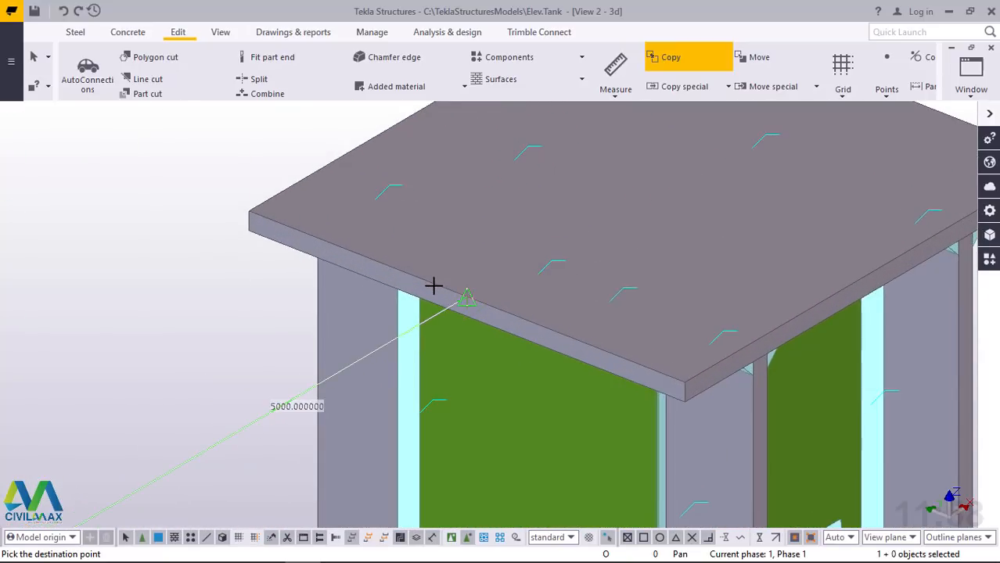
pyautogui.scroll(3, 467, 296)
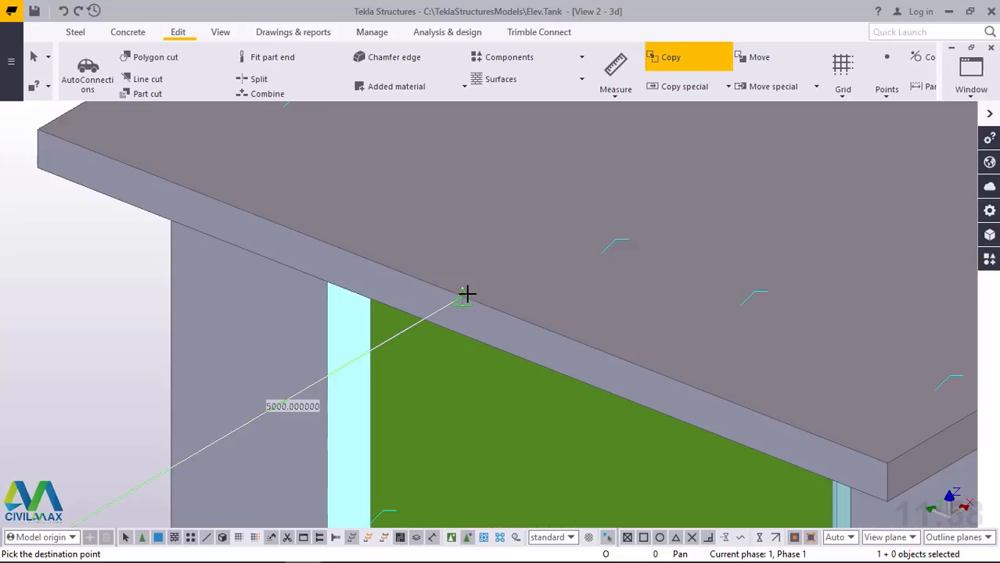
pyautogui.rightClick(469, 222)
pyautogui.click(503, 231)
pyautogui.scroll(-5, 469, 229)
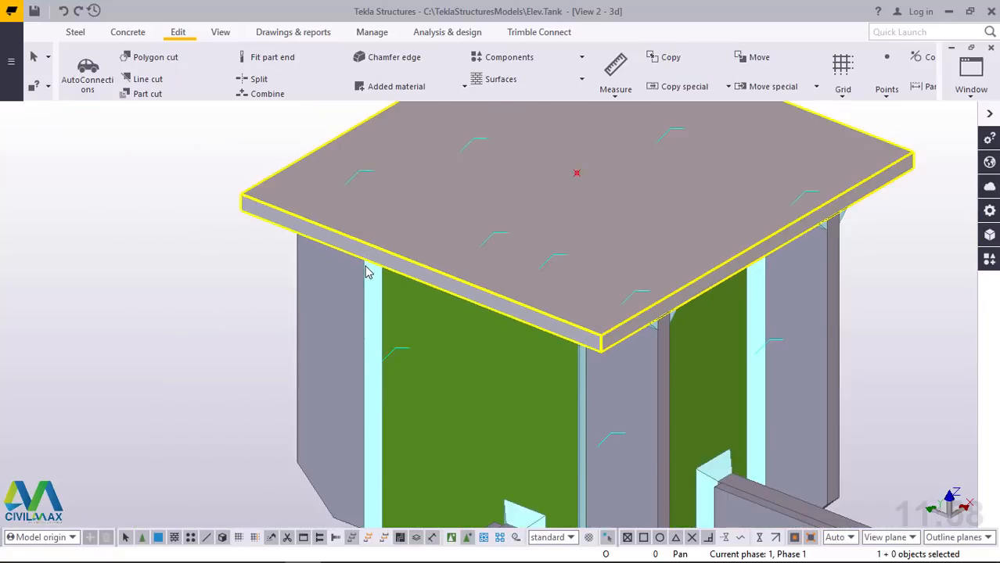
# Copy the back corner plate's centre point about 5000 mm to the cap plate of the next corner column, edge midpoint to edge midpoint
pyautogui.scroll(5, 446, 227)
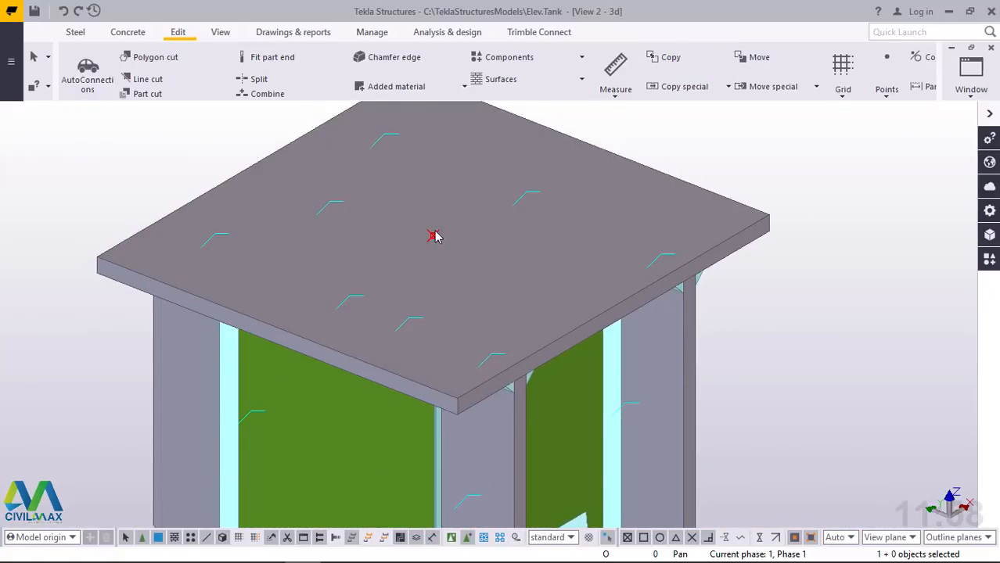
pyautogui.rightClick(433, 233)
pyautogui.click(469, 297)
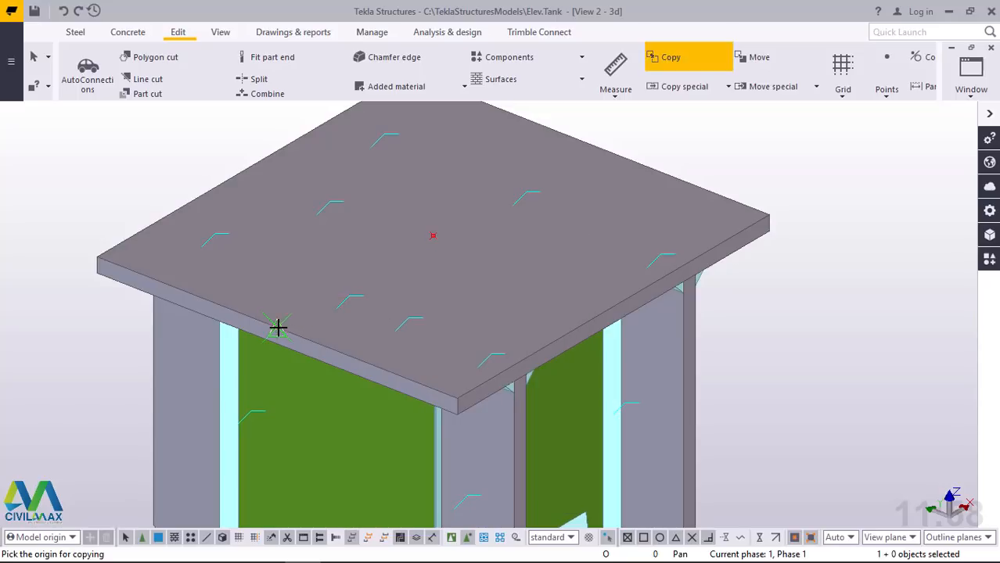
pyautogui.click(293, 294)
pyautogui.scroll(-8, 301, 266)
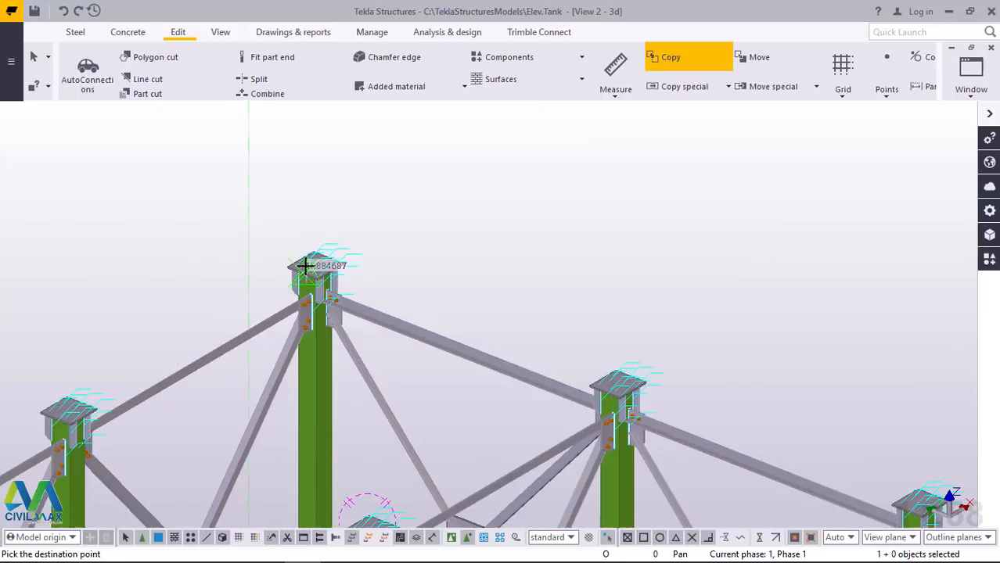
pyautogui.scroll(-3, 306, 266)
pyautogui.scroll(3, 615, 390)
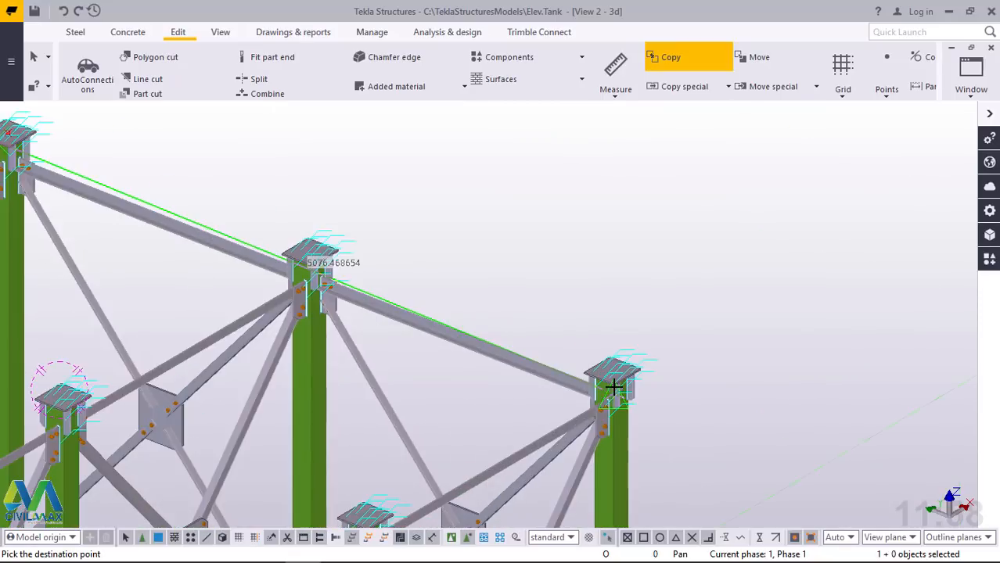
pyautogui.scroll(8, 615, 389)
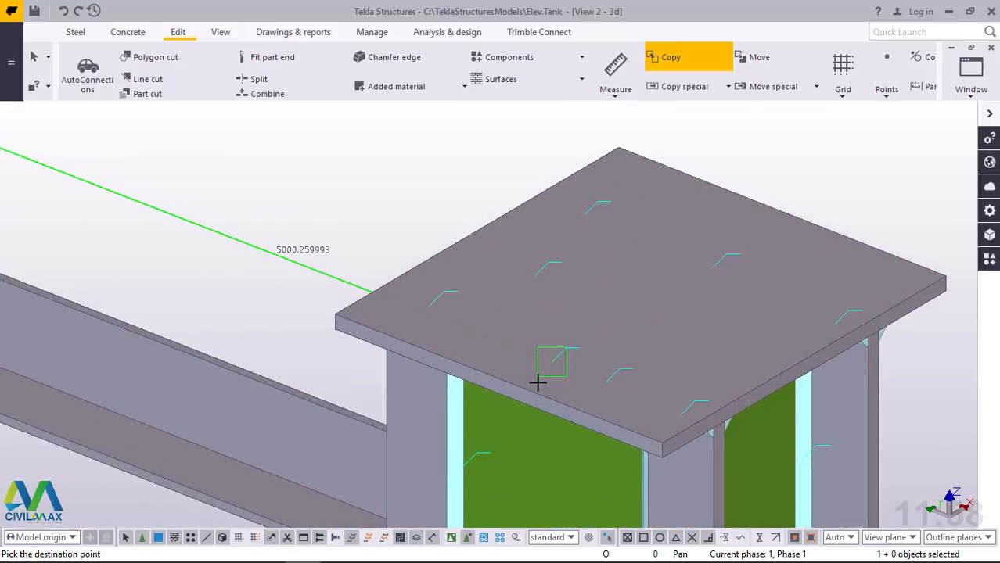
pyautogui.scroll(2, 536, 383)
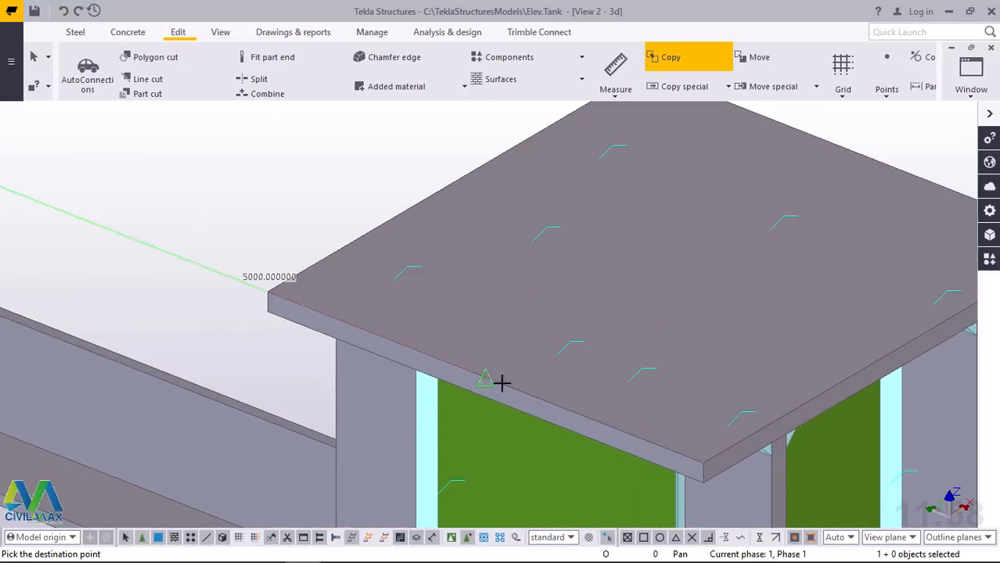
pyautogui.rightClick(650, 243)
pyautogui.click(669, 248)
pyautogui.scroll(-5, 569, 339)
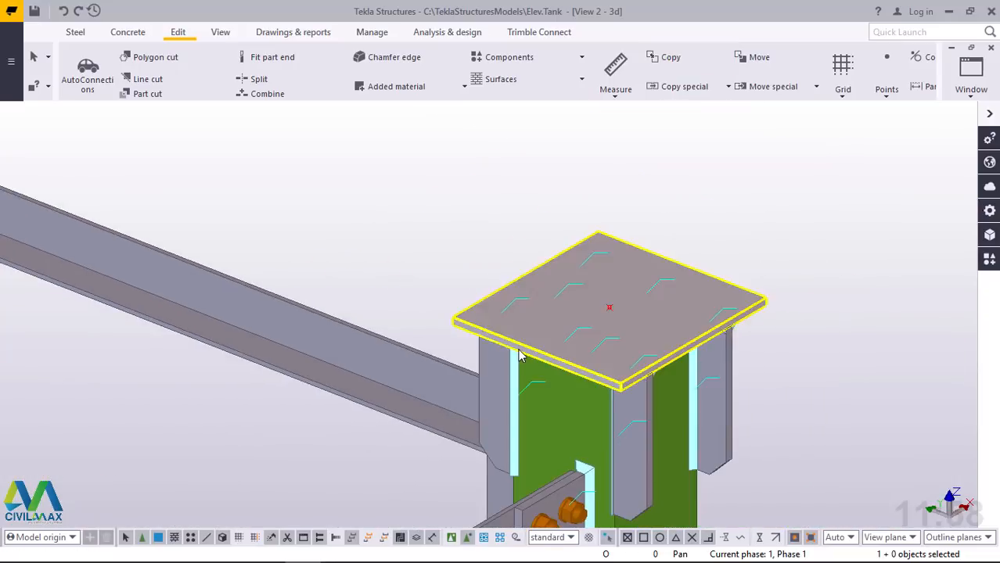
# Search the component library for "gener", open Generation of profiles (9) to check its settings and leave it active for placement
pyautogui.scroll(-8, 520, 356)
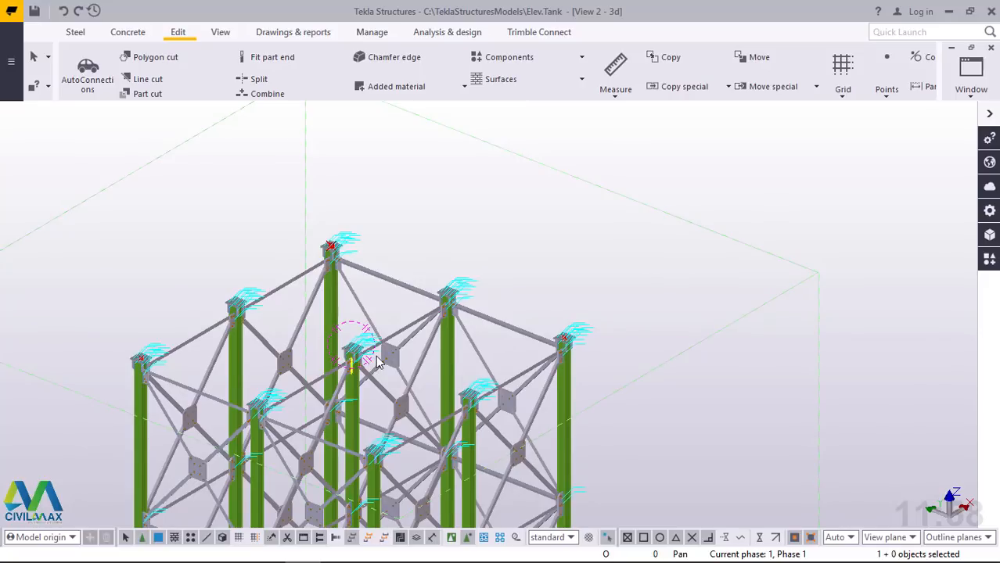
pyautogui.click(989, 261)
pyautogui.moveTo(796, 178); pyautogui.dragTo(753, 182)
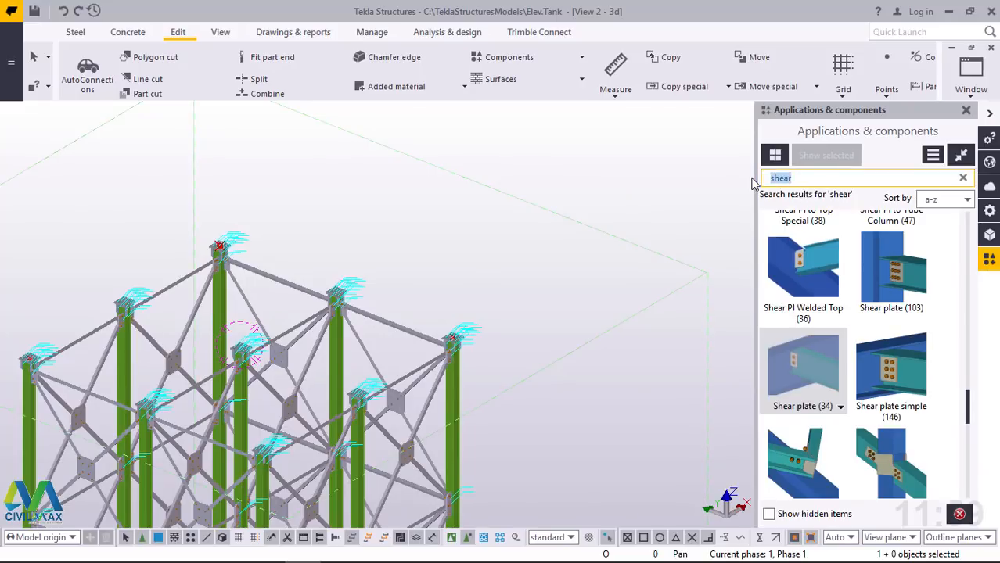
pyautogui.write('g')
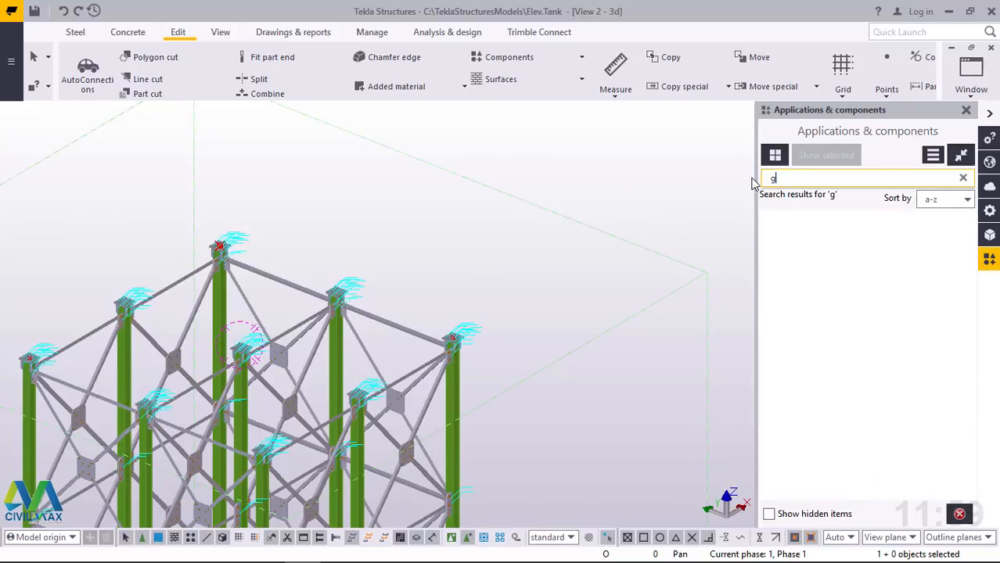
pyautogui.write('ener')
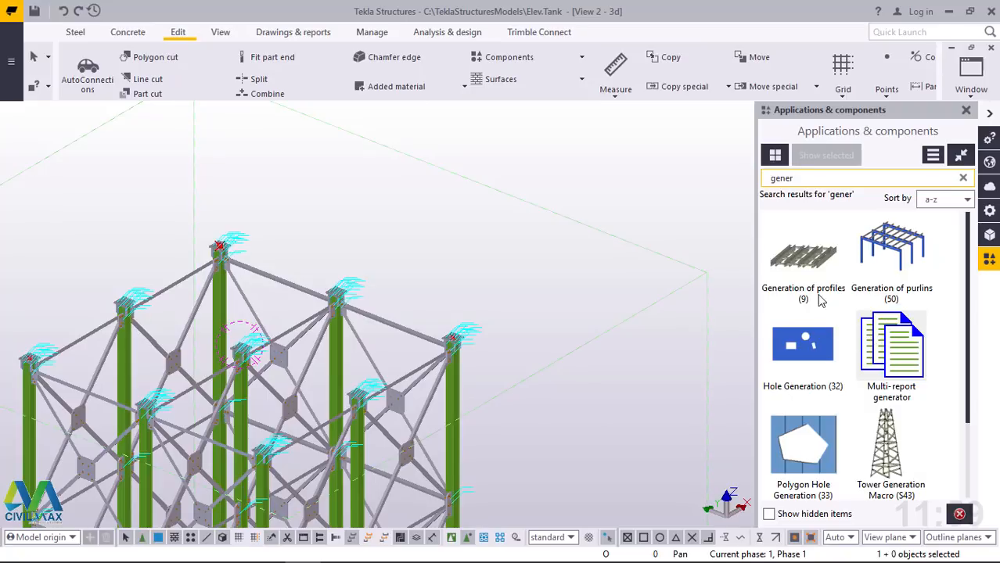
pyautogui.click(809, 266)
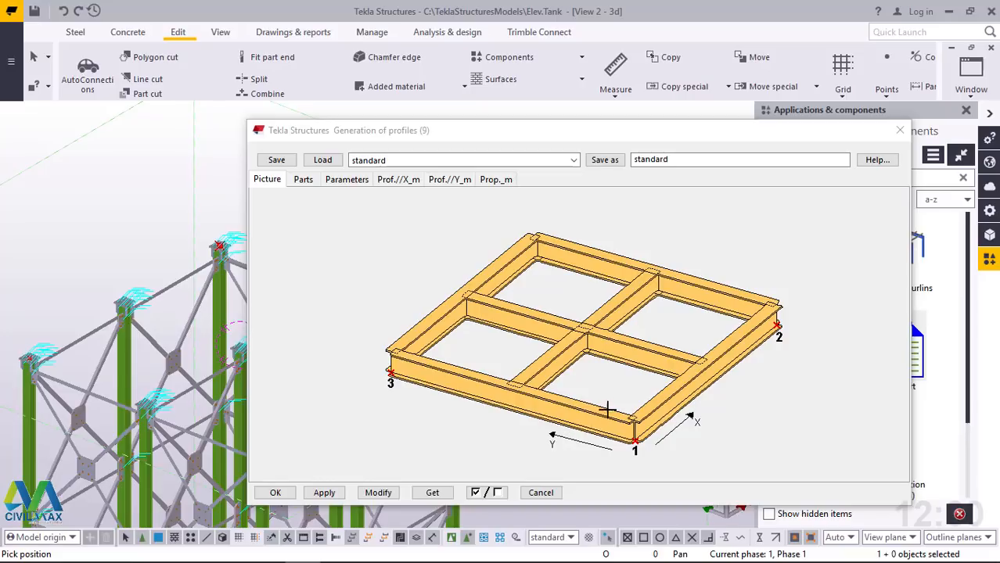
pyautogui.click(899, 130)
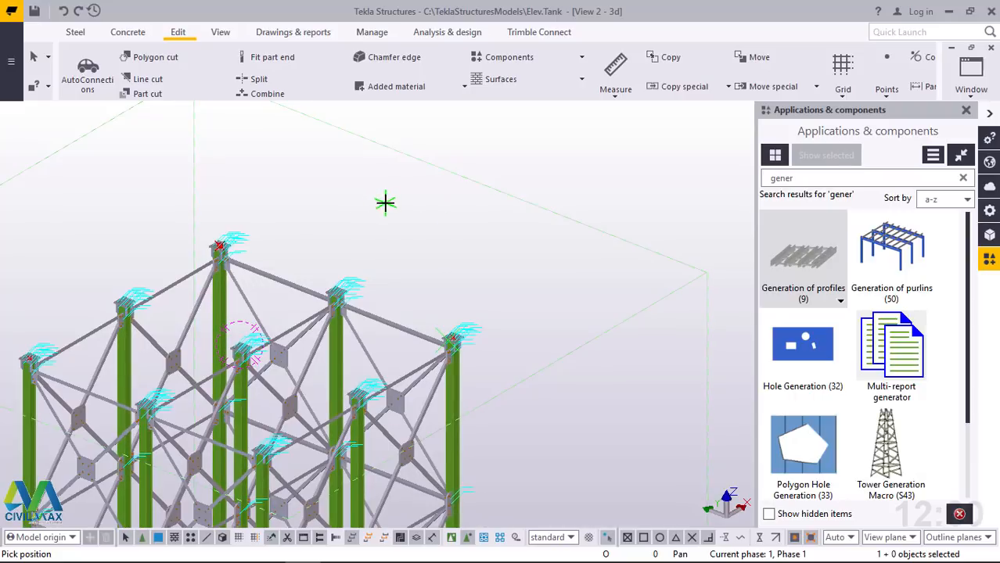
# Set the profile grid's first and second positions at the centre points of the left-hand and back corner columns' cap plates
pyautogui.scroll(-1, 403, 233)
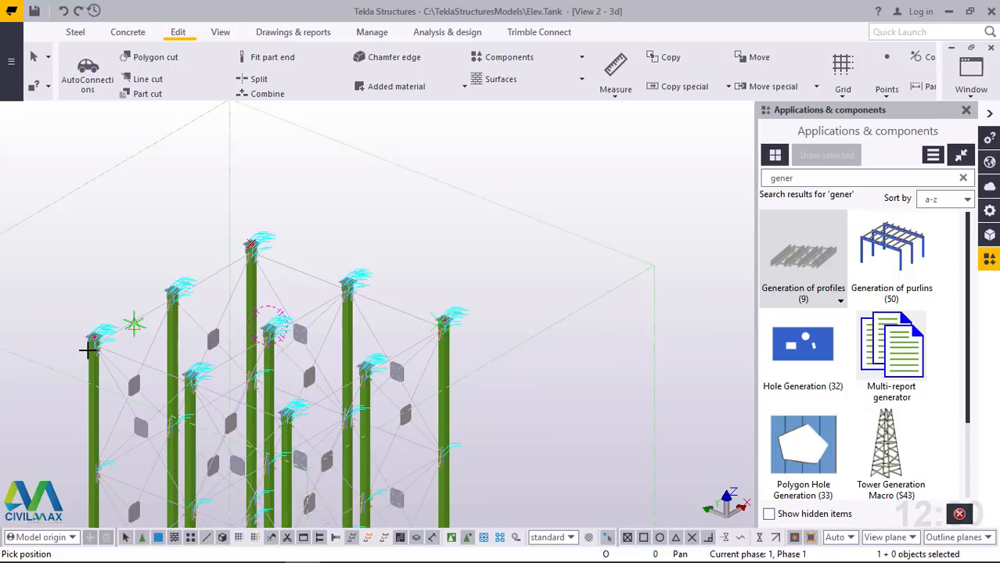
pyautogui.scroll(8, 87, 336)
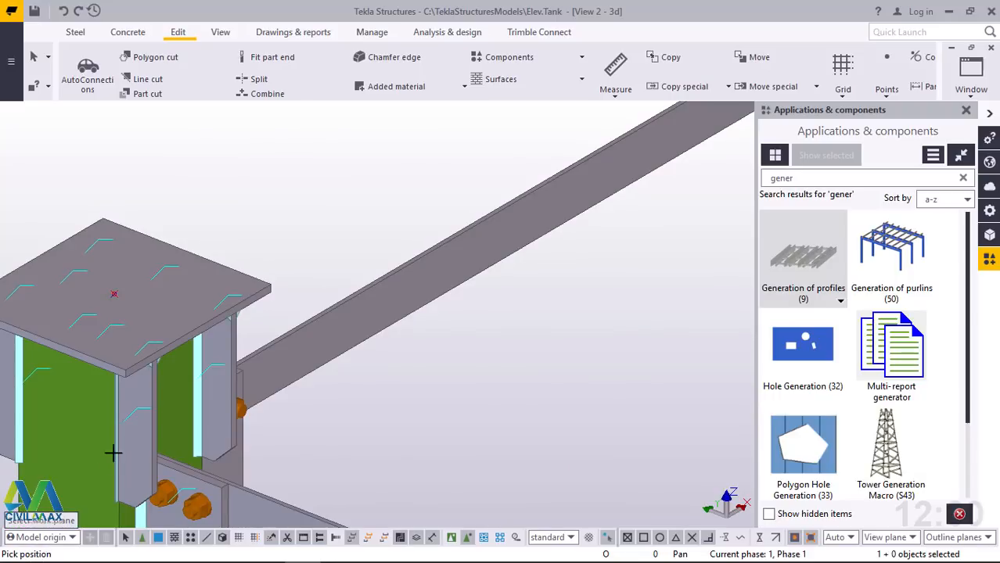
pyautogui.click(113, 295)
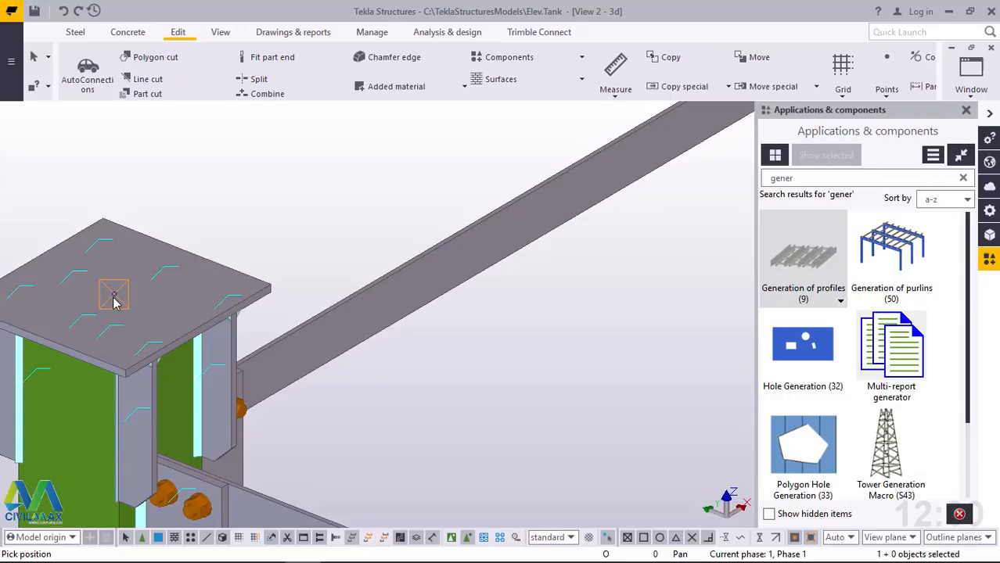
pyautogui.scroll(-8, 143, 402)
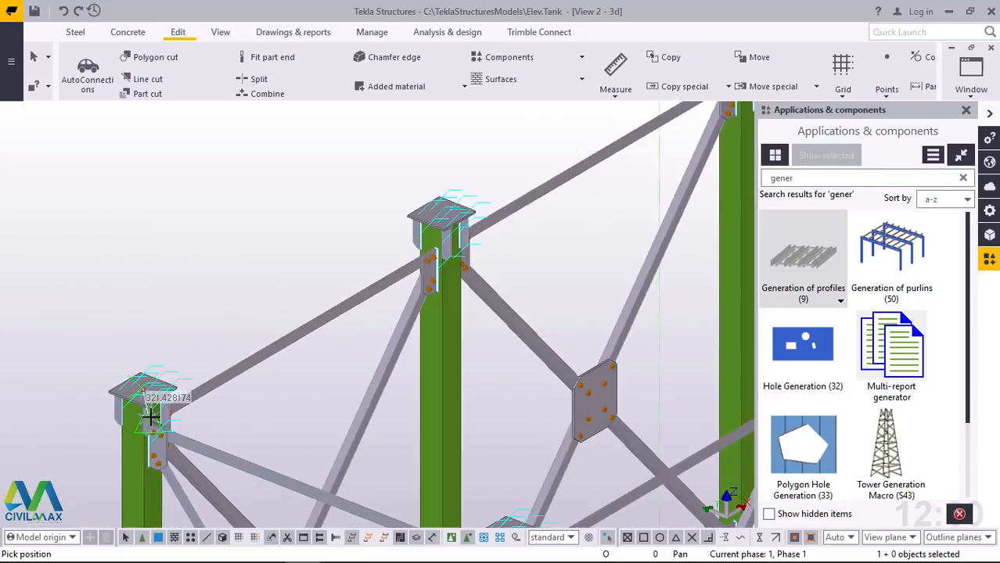
pyautogui.scroll(-2, 151, 418)
pyautogui.scroll(5, 574, 168)
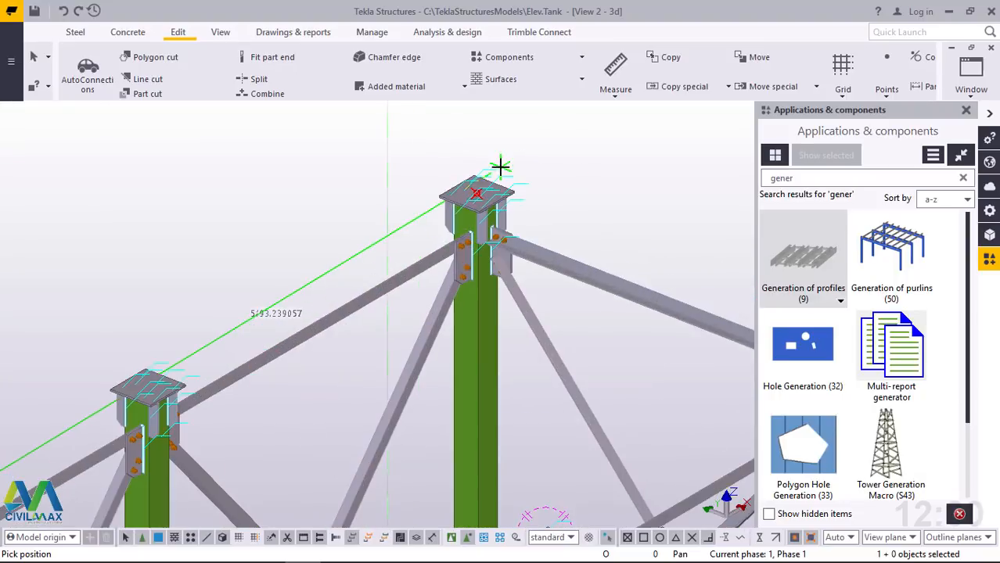
pyautogui.scroll(8, 468, 205)
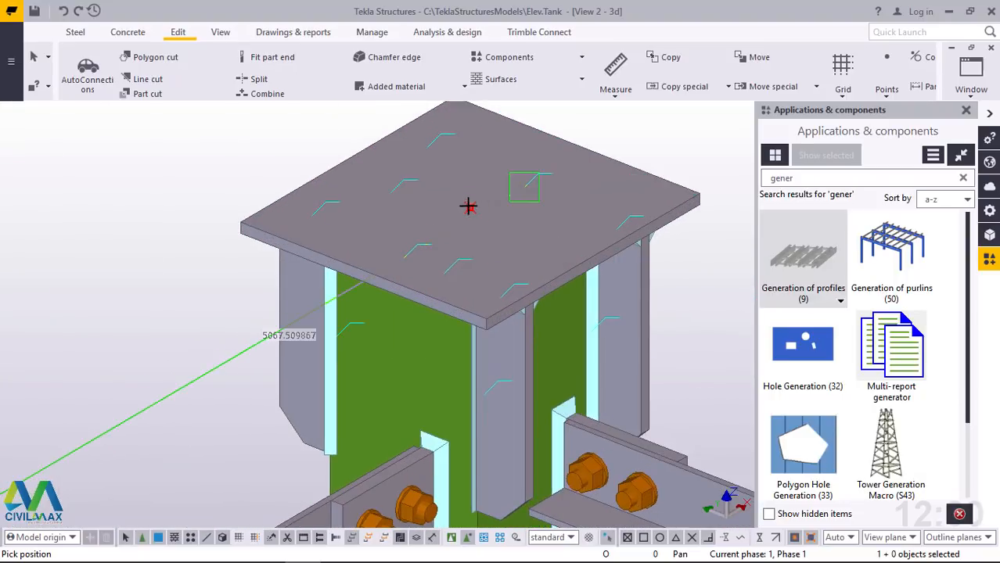
pyautogui.click(468, 205)
# Generate the beam grid with the right-hand corner plate's centre point as the third position, and end the command
pyautogui.scroll(-1, 325, 180)
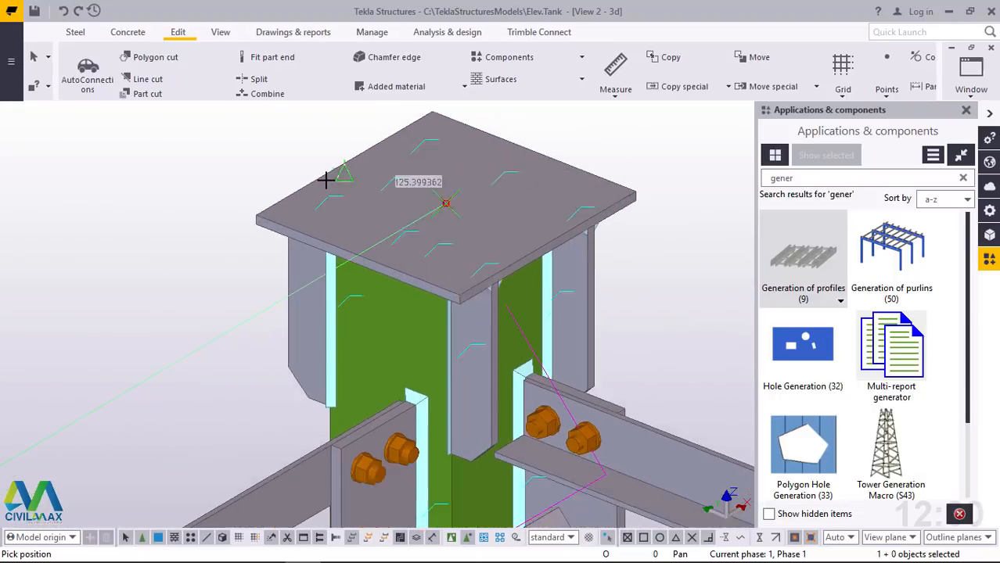
pyautogui.scroll(-6, 325, 180)
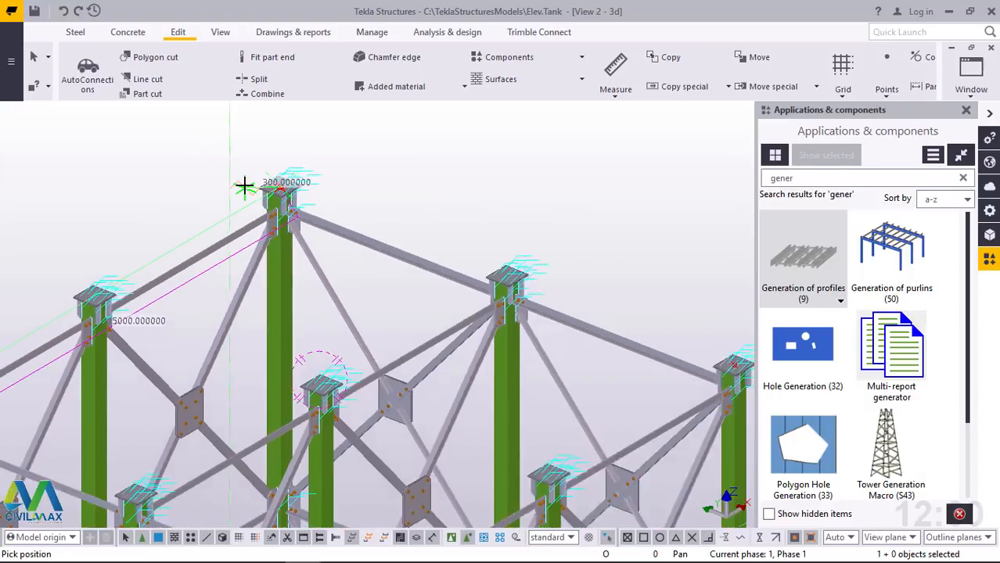
pyautogui.scroll(-3, 245, 185)
pyautogui.scroll(5, 469, 270)
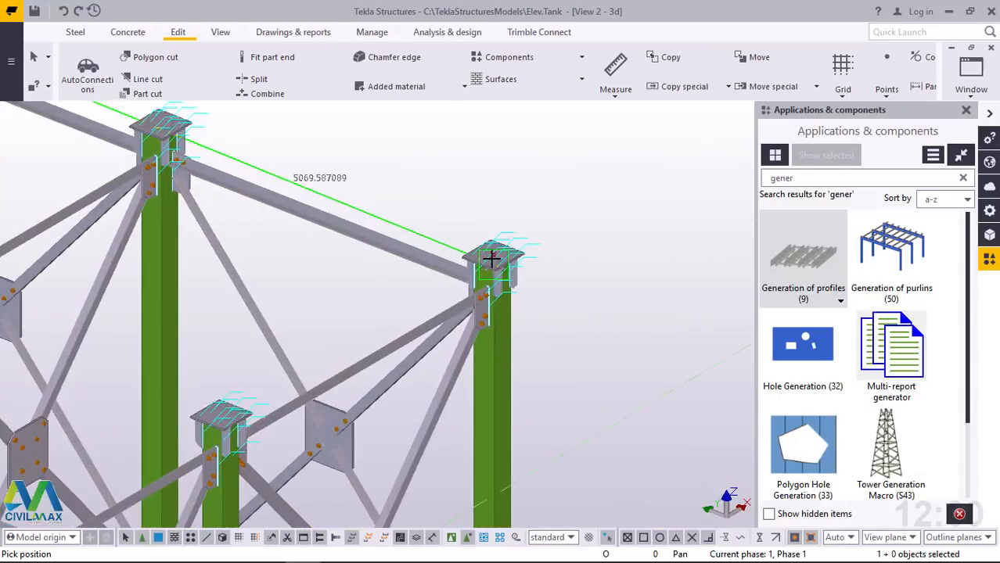
pyautogui.scroll(5, 491, 258)
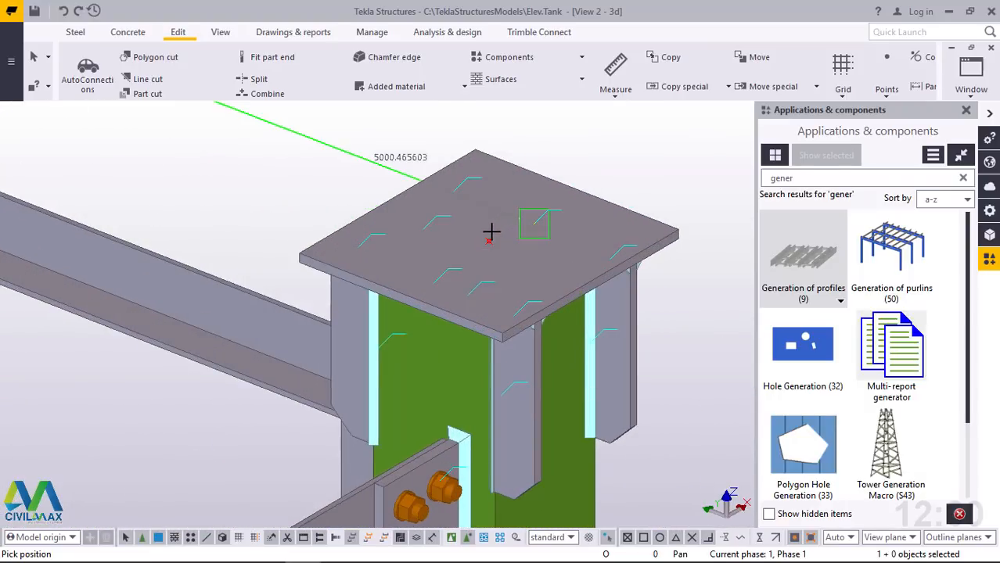
pyautogui.click(487, 236)
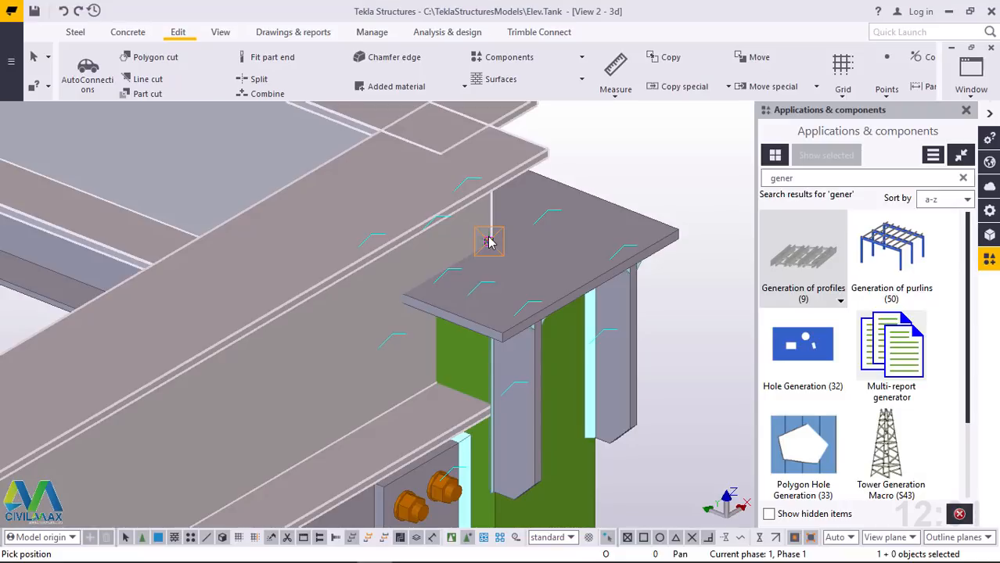
pyautogui.click(488, 242)
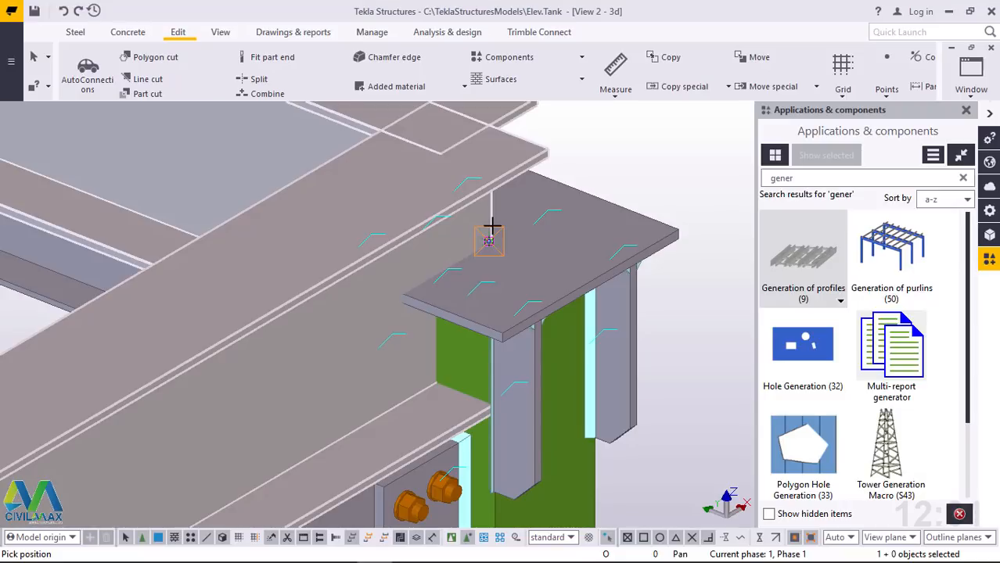
pyautogui.rightClick(606, 155)
pyautogui.click(628, 162)
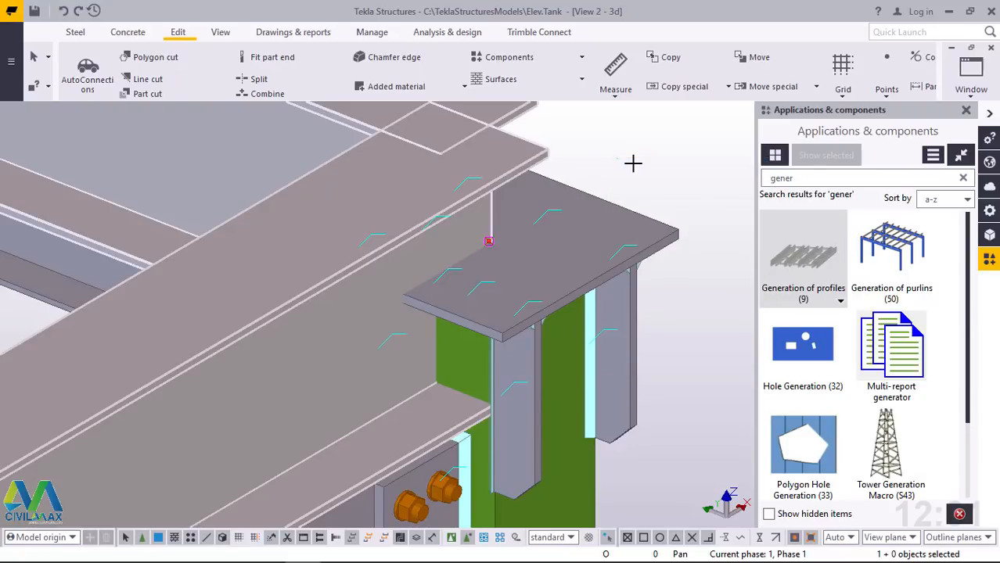
# Examine how the generated beam grid sits on the right-hand corner column's cap plate and across the tank frame
pyautogui.scroll(-5, 468, 282)
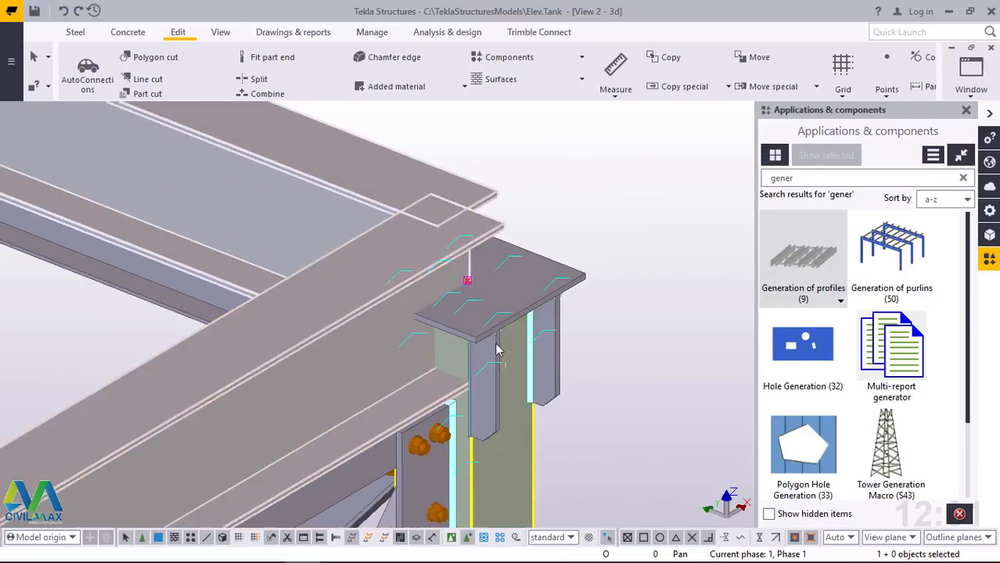
pyautogui.scroll(3, 440, 272)
pyautogui.scroll(-6, 562, 252)
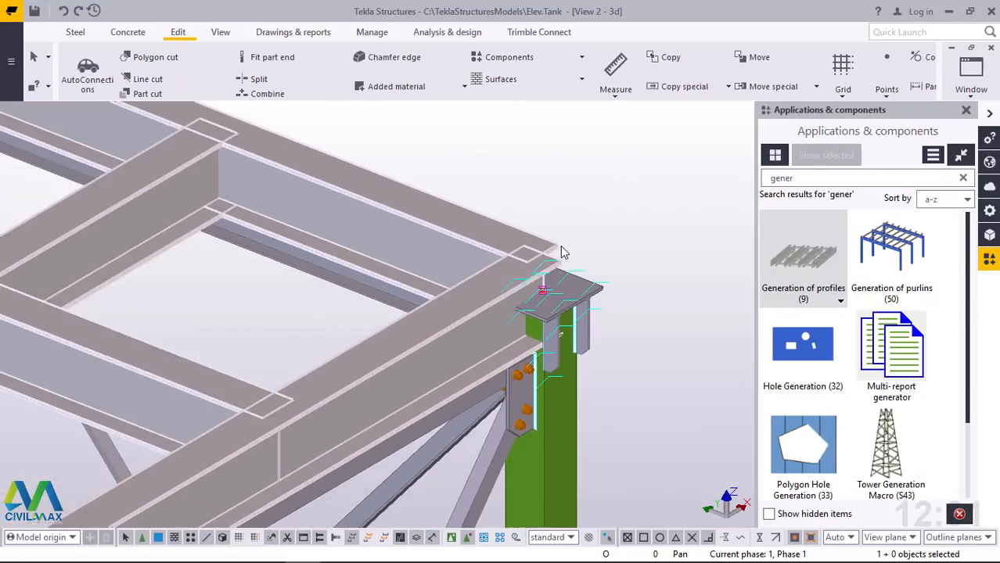
pyautogui.scroll(-6, 563, 252)
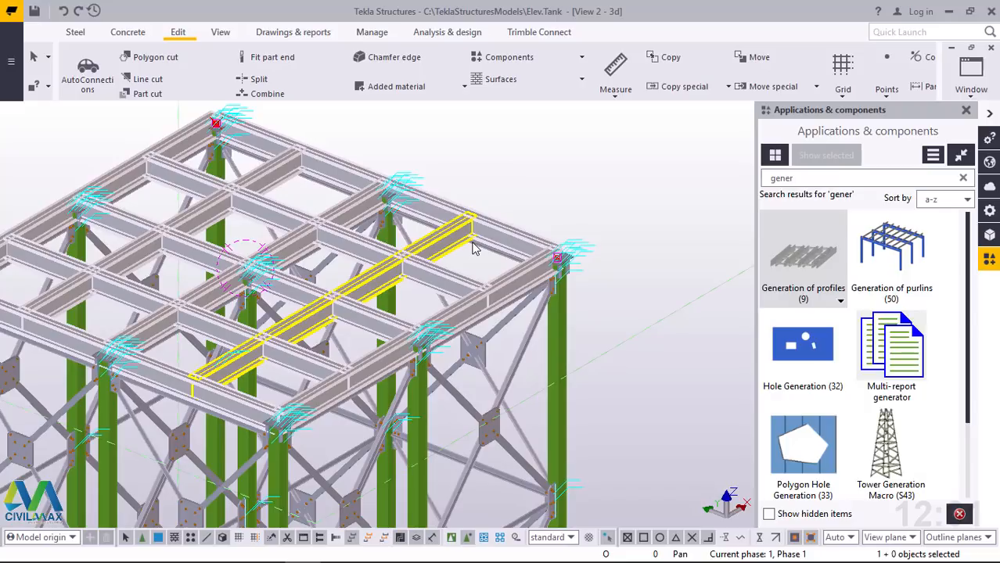
pyautogui.scroll(5, 543, 275)
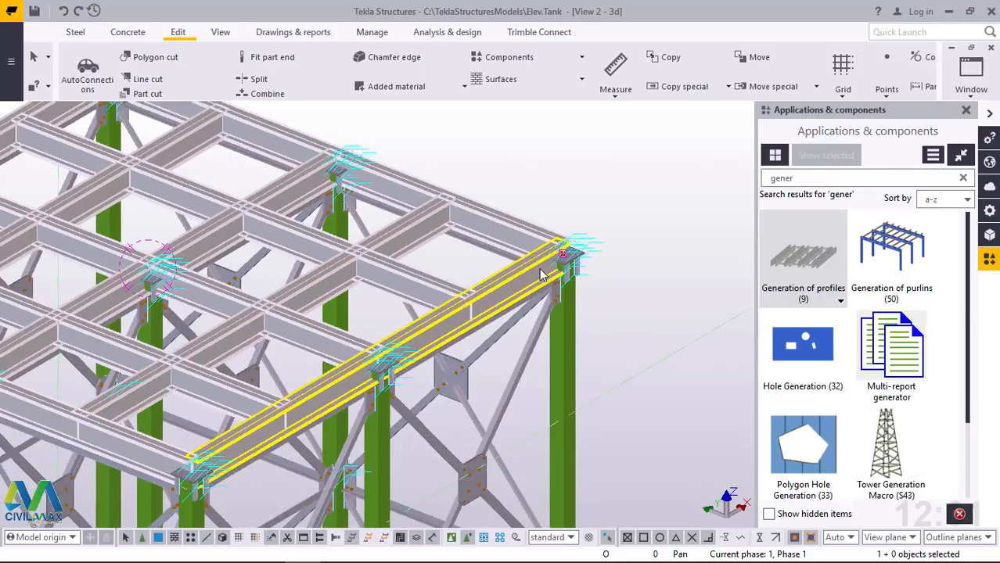
pyautogui.scroll(6, 560, 263)
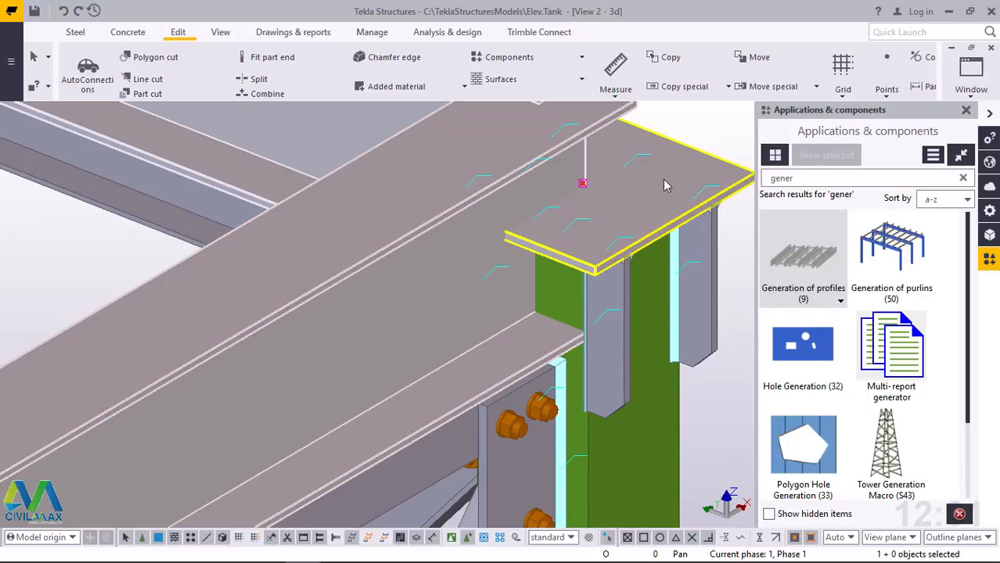
pyautogui.scroll(-6, 451, 287)
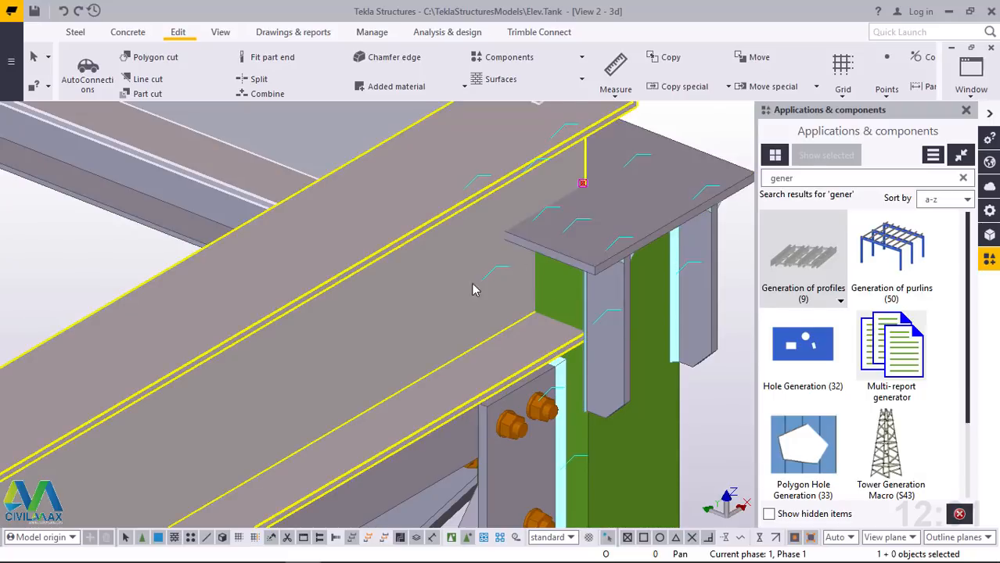
# Inspect individual beams of the generated grid, comparing the edge and intermediate beams and their position over the corner column
pyautogui.rightClick(513, 134)
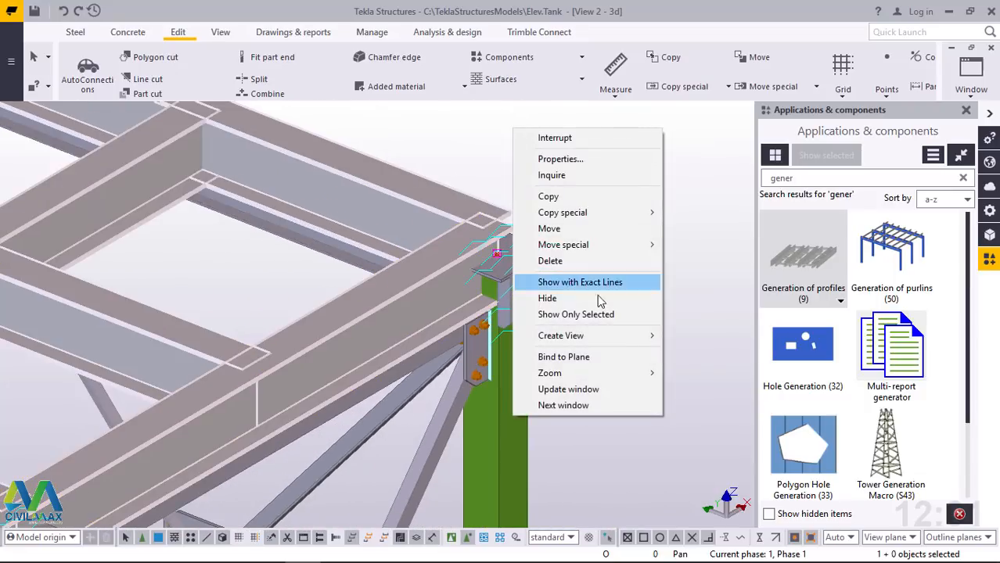
pyautogui.click(417, 141)
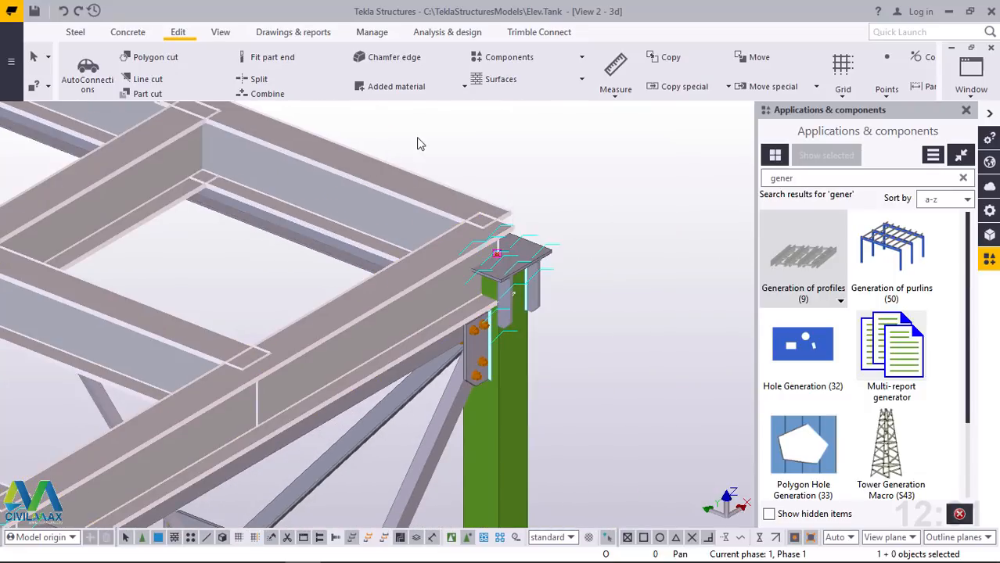
pyautogui.rightClick(418, 141)
pyautogui.click(365, 161)
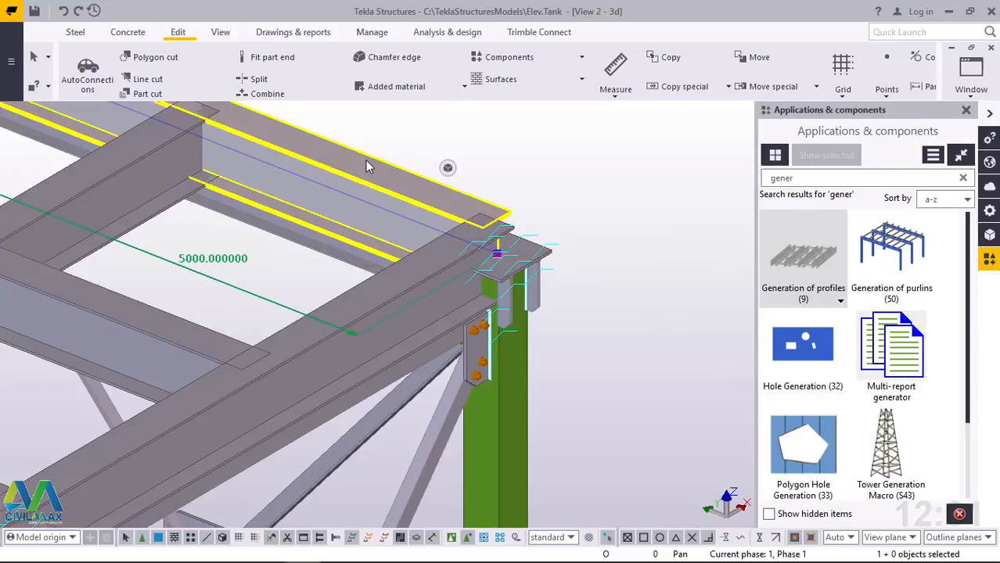
pyautogui.scroll(-5, 561, 292)
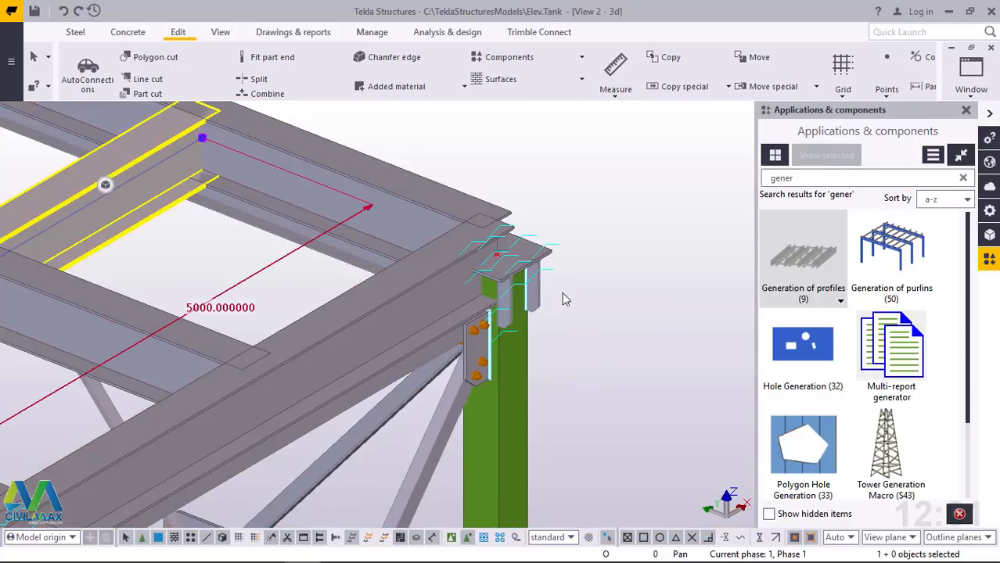
pyautogui.scroll(8, 329, 231)
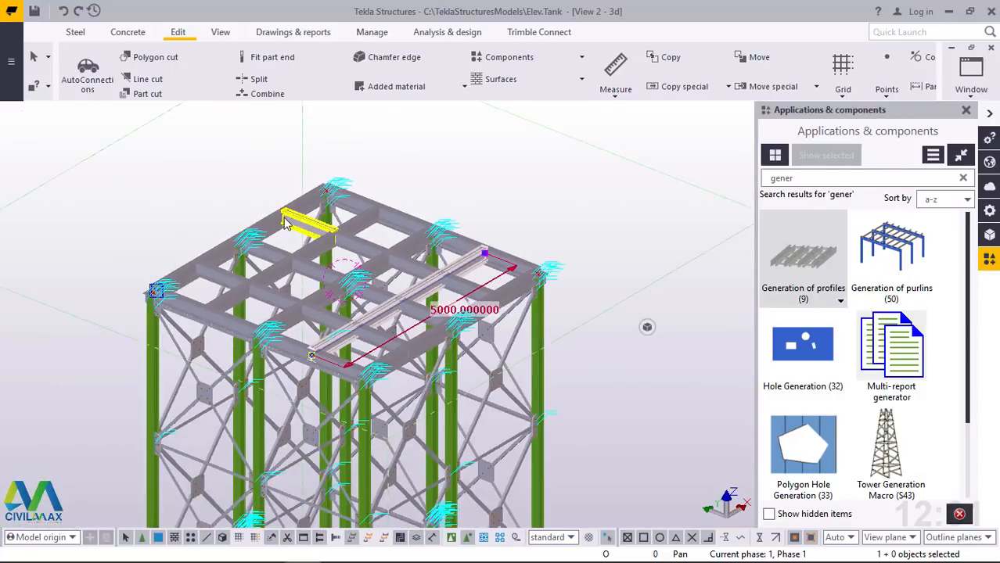
pyautogui.scroll(-5, 191, 237)
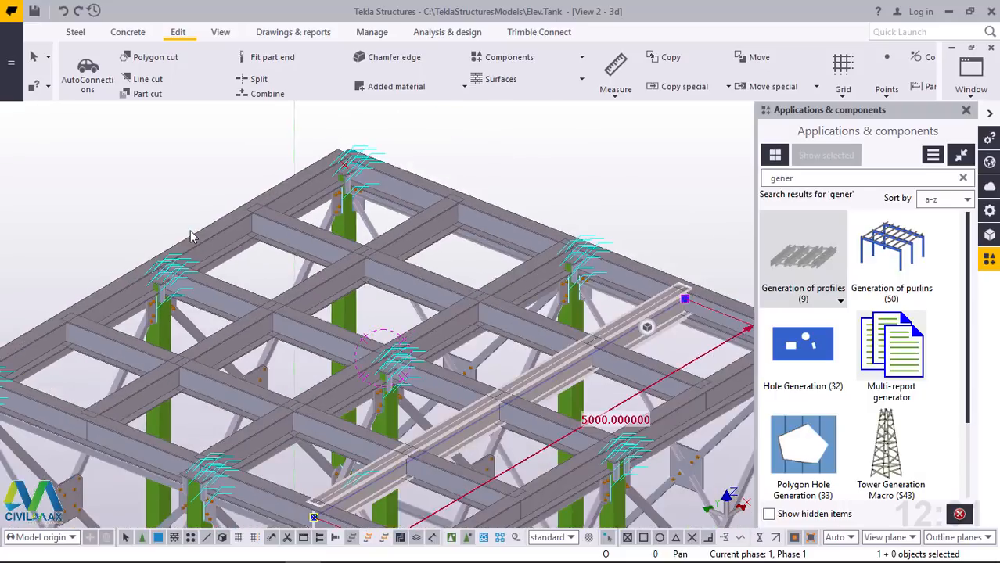
pyautogui.scroll(4, 501, 317)
pyautogui.scroll(6, 501, 317)
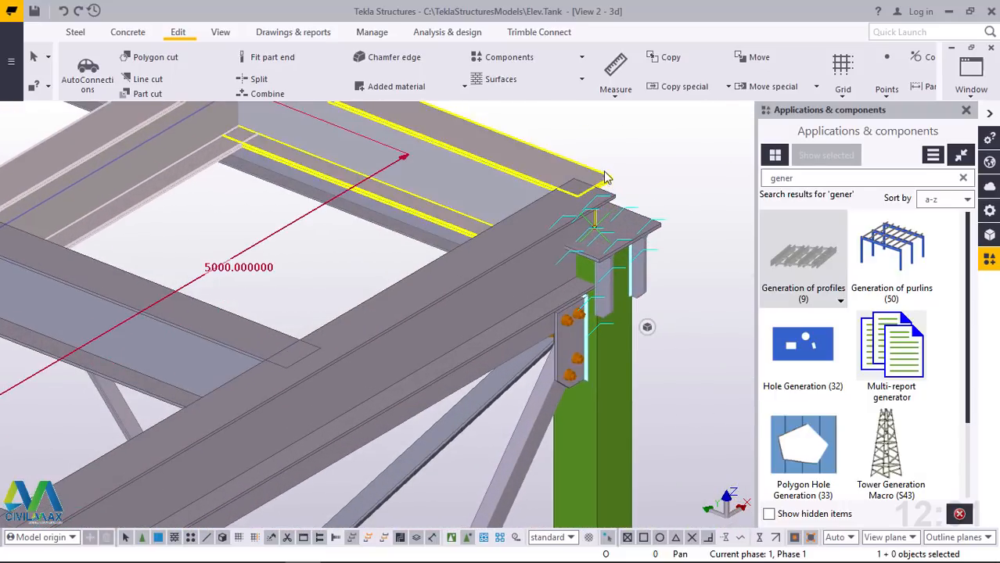
# Select the grid's outer beams together with the intermediate beams nearest the back-left edge, building up one multiple selection
pyautogui.keyDown('ctrl'); pyautogui.click(482, 285); pyautogui.keyUp('ctrl')
pyautogui.scroll(-3, 522, 190)
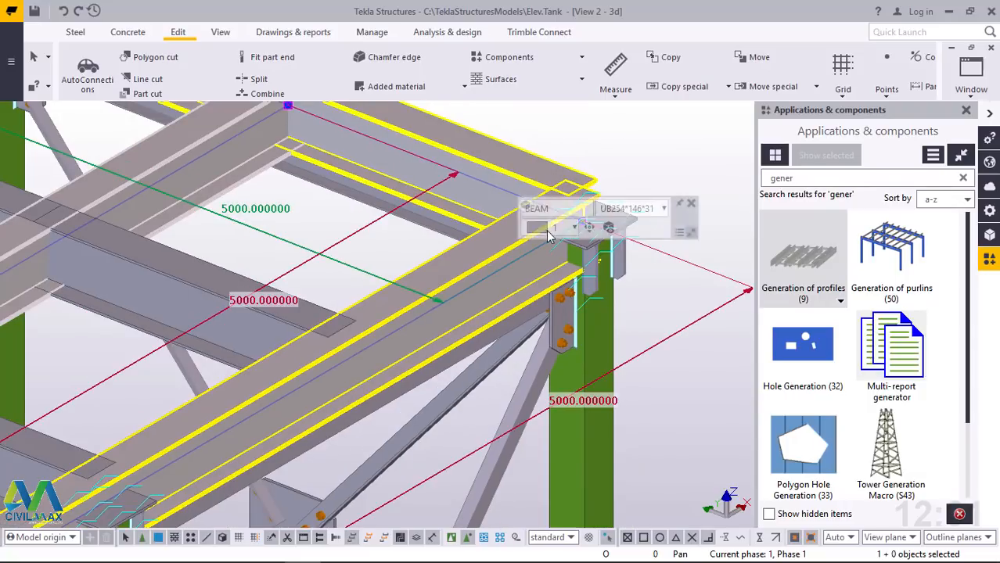
pyautogui.scroll(-3, 483, 268)
pyautogui.scroll(-3, 514, 266)
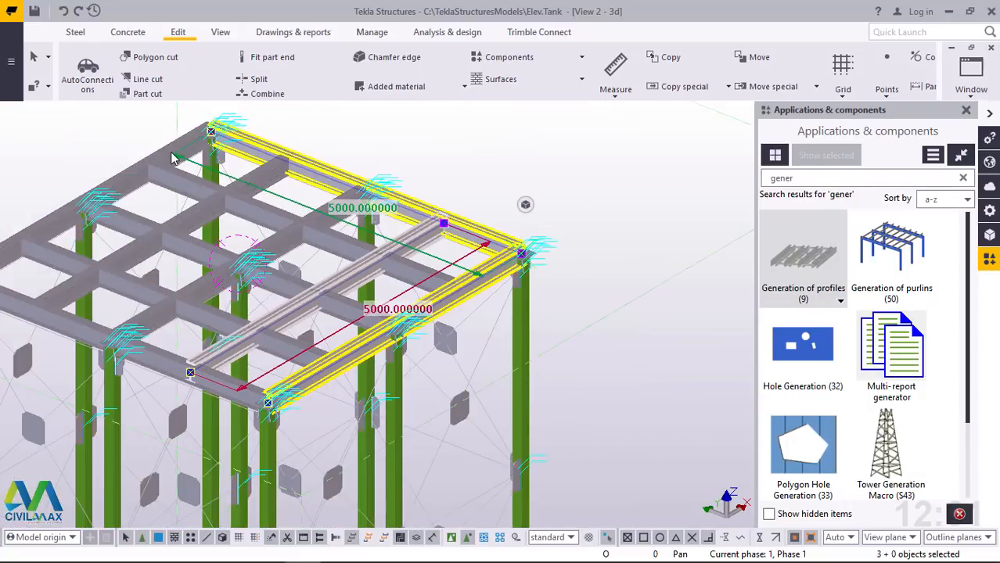
pyautogui.scroll(6, 168, 162)
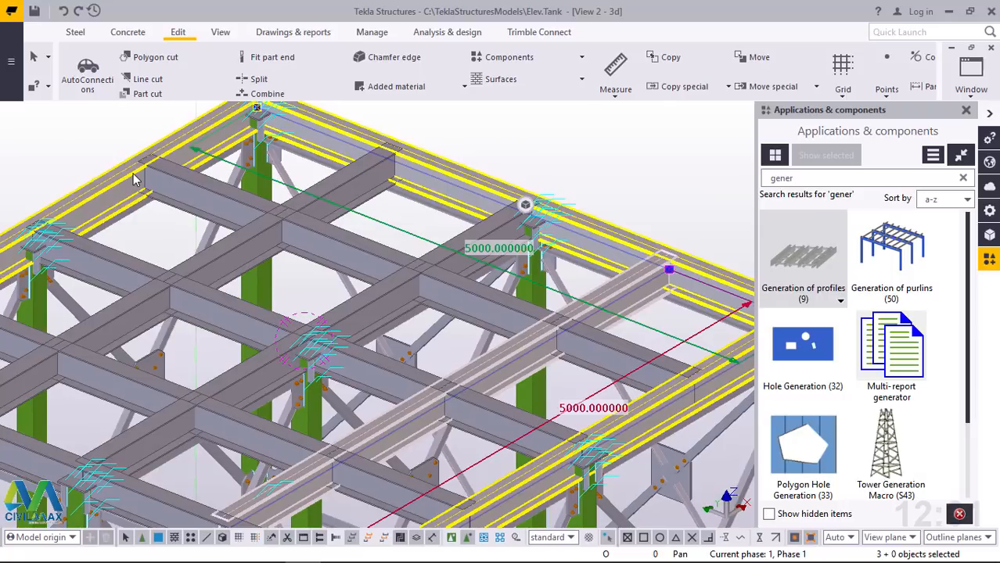
pyautogui.keyDown('ctrl'); pyautogui.click(197, 192); pyautogui.keyUp('ctrl')
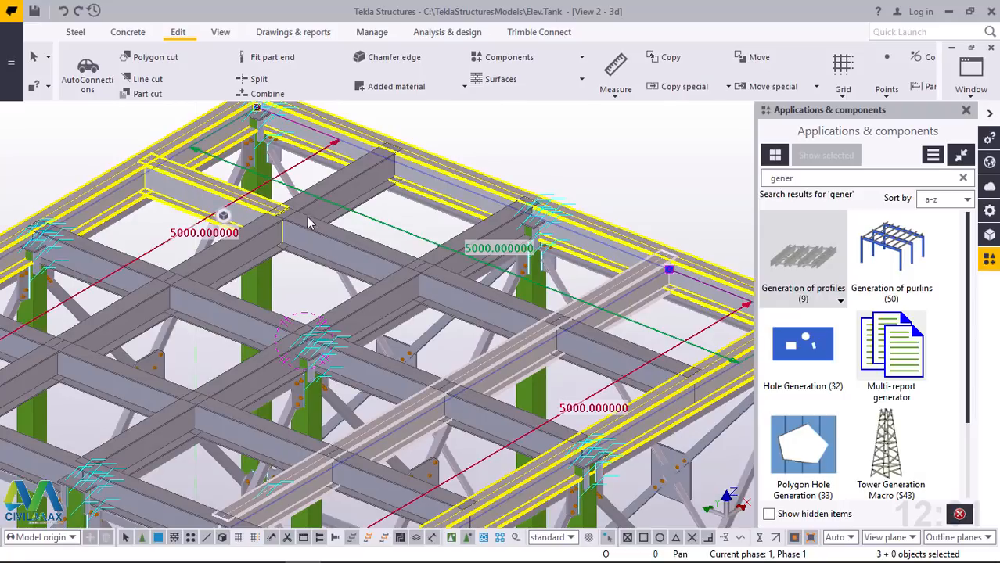
pyautogui.keyDown('ctrl'); pyautogui.click(348, 199); pyautogui.keyUp('ctrl')
pyautogui.keyDown('ctrl'); pyautogui.click(356, 245); pyautogui.keyUp('ctrl')
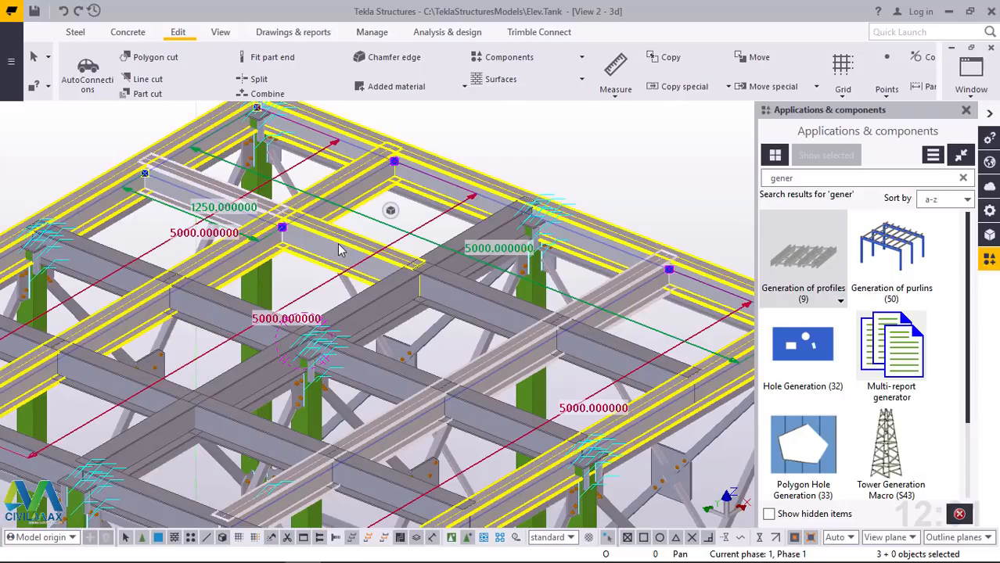
# Add the remaining short cross beams, long intermediate beams and front edge beam of the grid to the selection
pyautogui.keyDown('ctrl'); pyautogui.click(199, 305); pyautogui.keyUp('ctrl')
pyautogui.keyDown('ctrl'); pyautogui.click(103, 261); pyautogui.keyUp('ctrl')
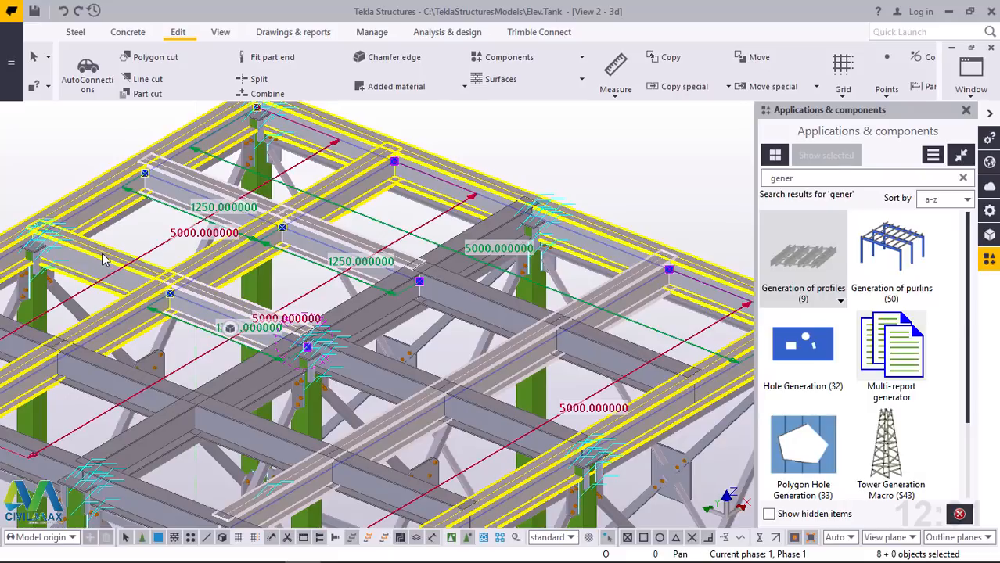
pyautogui.keyDown('ctrl'); pyautogui.click(114, 375); pyautogui.keyUp('ctrl')
pyautogui.keyDown('ctrl'); pyautogui.click(28, 338); pyautogui.keyUp('ctrl')
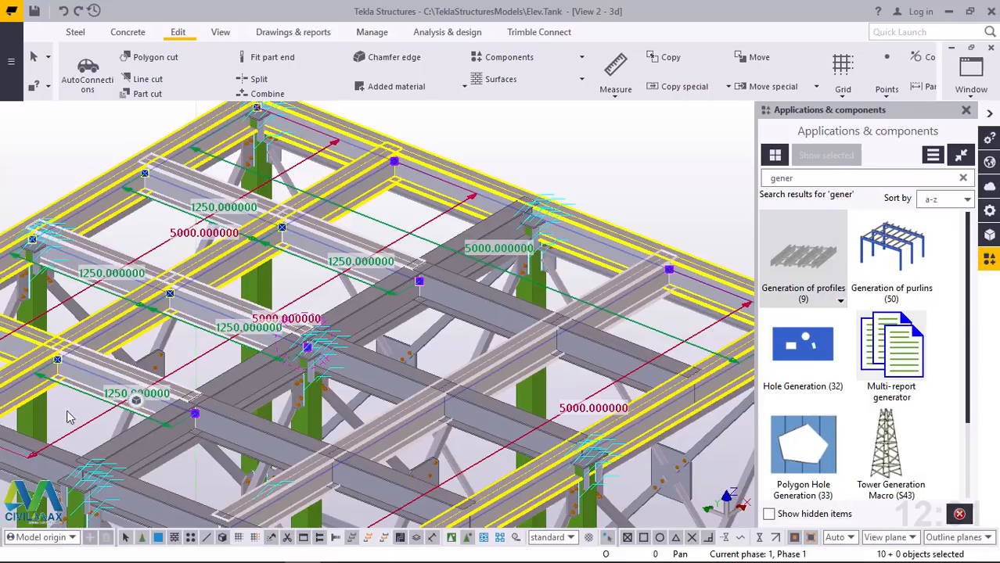
pyautogui.keyDown('ctrl'); pyautogui.click(53, 462); pyautogui.keyUp('ctrl')
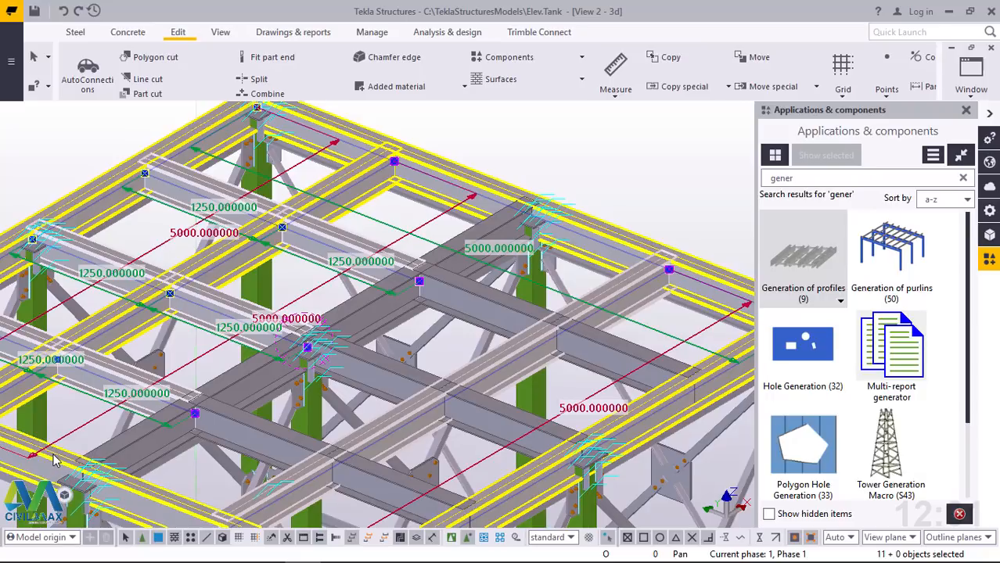
pyautogui.keyDown('ctrl'); pyautogui.click(222, 432); pyautogui.keyUp('ctrl')
pyautogui.keyDown('ctrl'); pyautogui.click(265, 366); pyautogui.keyUp('ctrl')
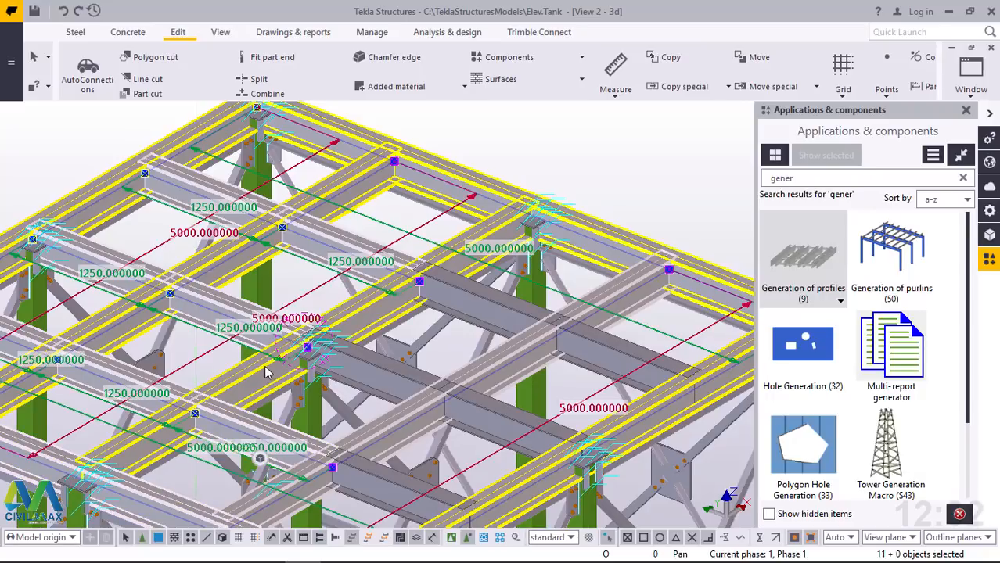
pyautogui.keyDown('ctrl'); pyautogui.click(386, 383); pyautogui.keyUp('ctrl')
pyautogui.keyDown('ctrl'); pyautogui.click(599, 352); pyautogui.keyUp('ctrl')
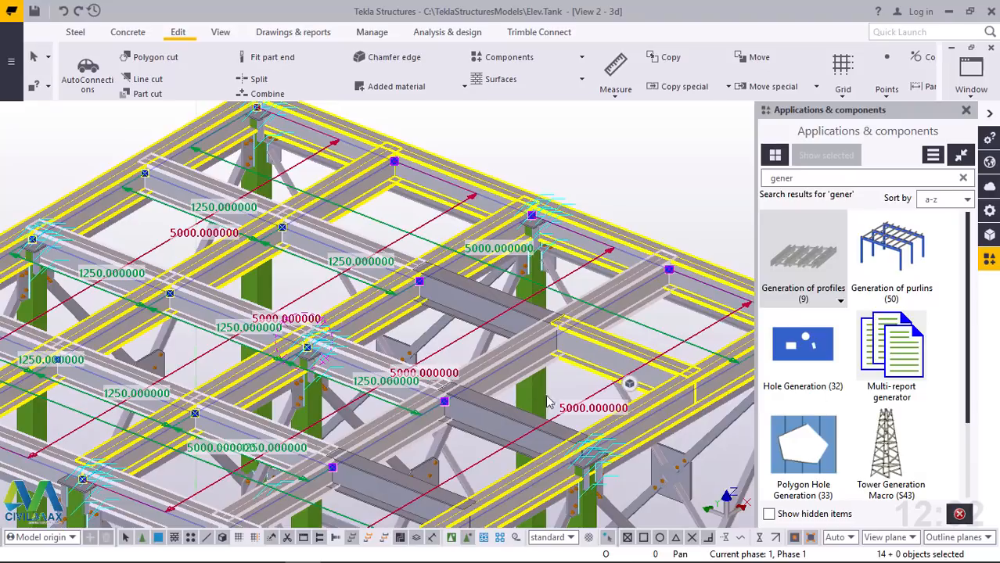
pyautogui.keyDown('ctrl'); pyautogui.click(484, 425); pyautogui.keyUp('ctrl')
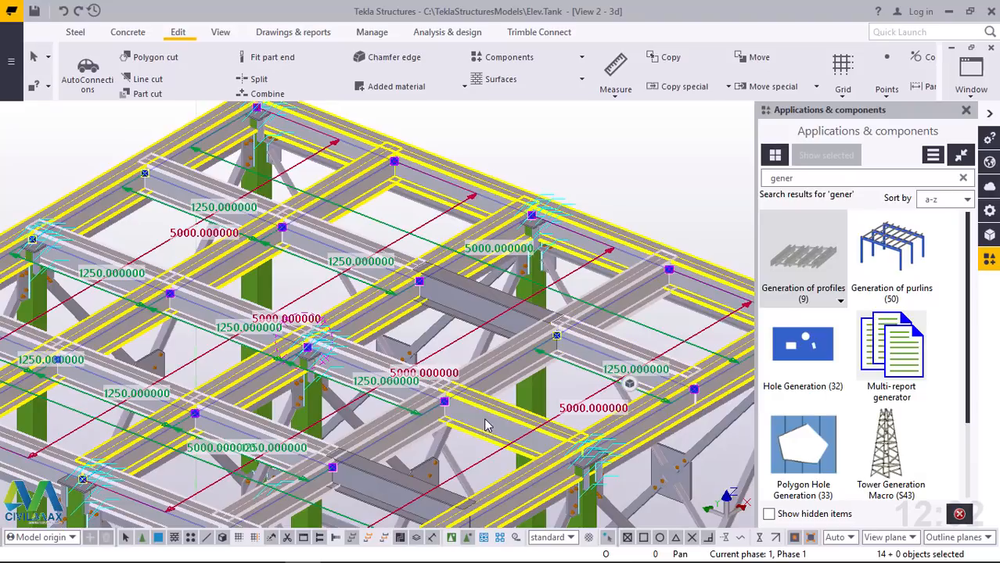
pyautogui.keyDown('ctrl'); pyautogui.click(462, 297); pyautogui.keyUp('ctrl')
pyautogui.keyDown('ctrl'); pyautogui.click(400, 195); pyautogui.keyUp('ctrl')
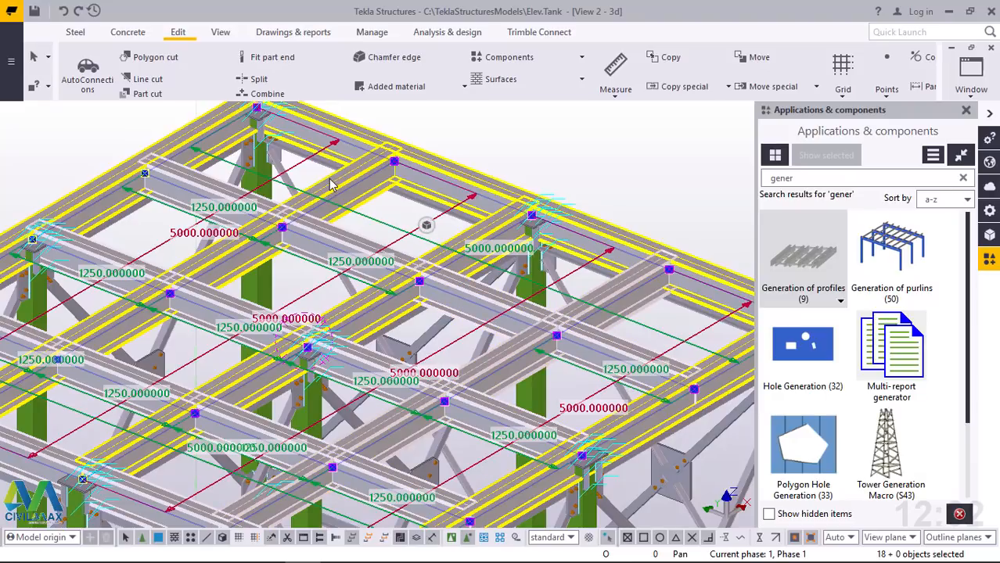
# Open the shared properties of the selected grid beams, with the right-hand edge beam included in the selection
pyautogui.scroll(-4, 420, 244)
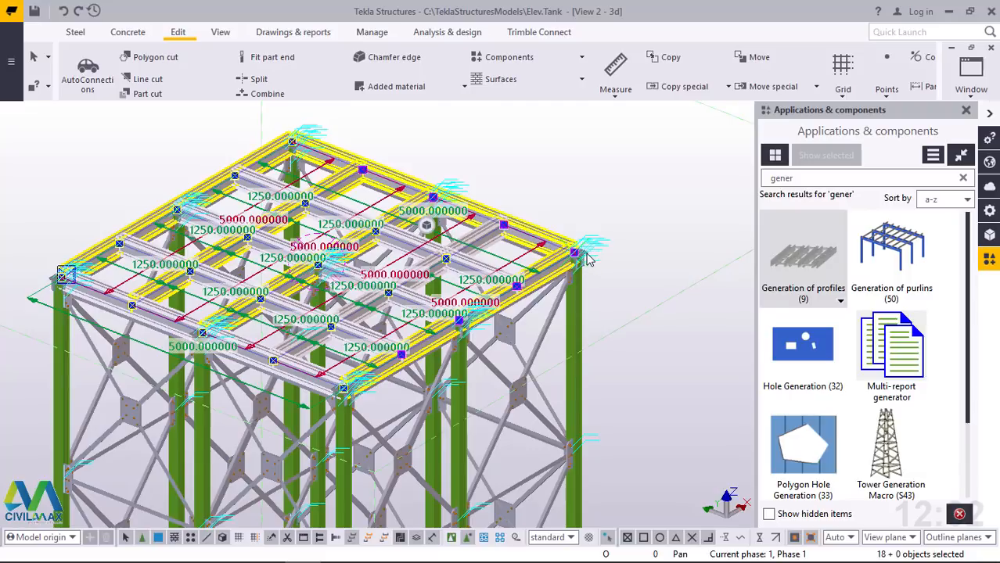
pyautogui.scroll(5, 588, 260)
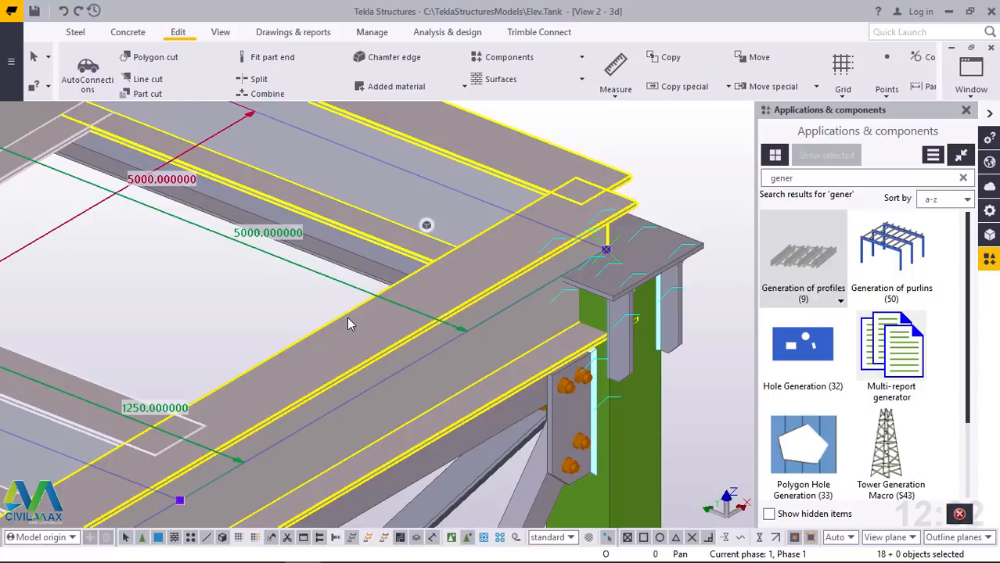
pyautogui.scroll(2, 348, 325)
pyautogui.scroll(-2, 315, 336)
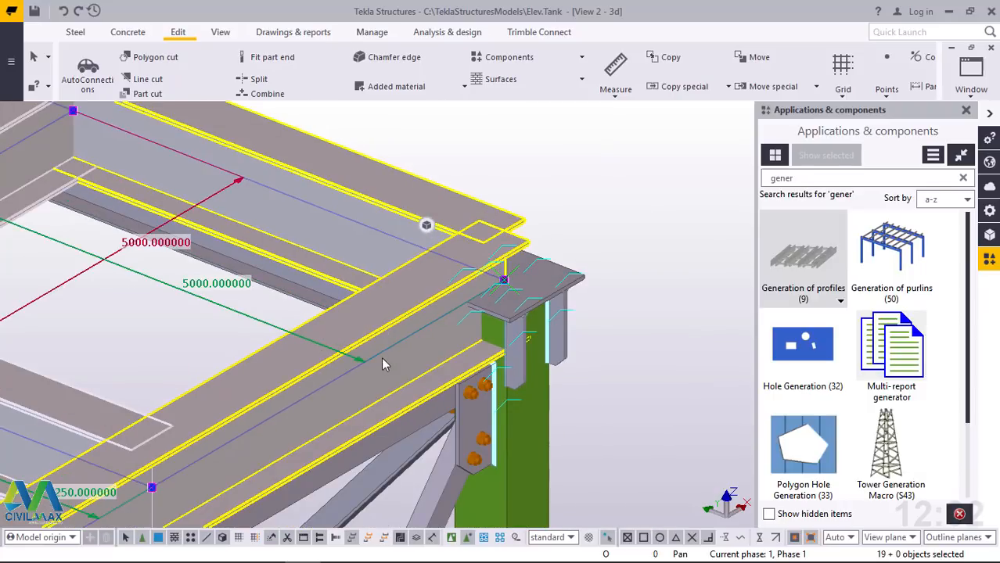
pyautogui.doubleClick(401, 299)
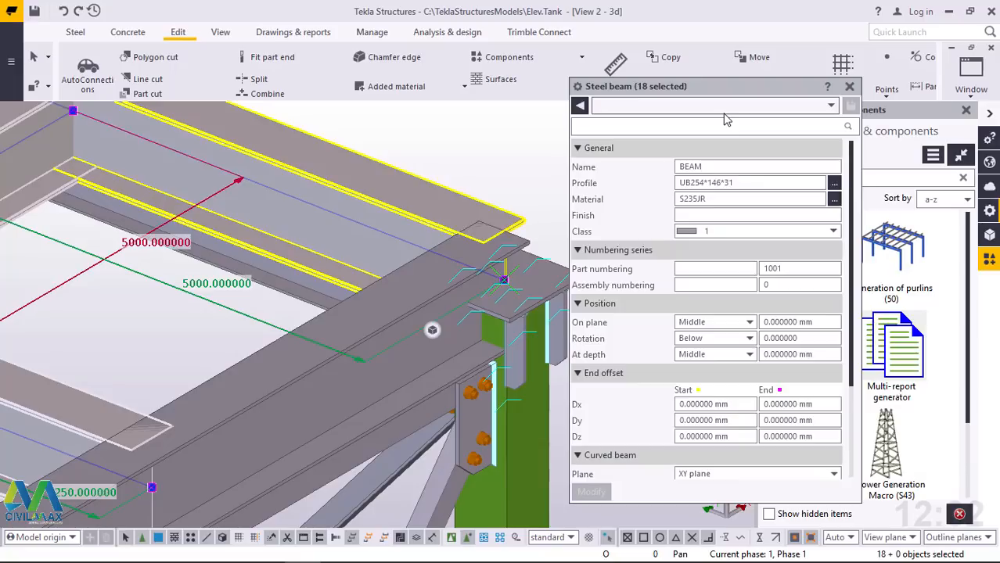
pyautogui.keyDown('shift'); pyautogui.click(295, 398); pyautogui.keyUp('shift')
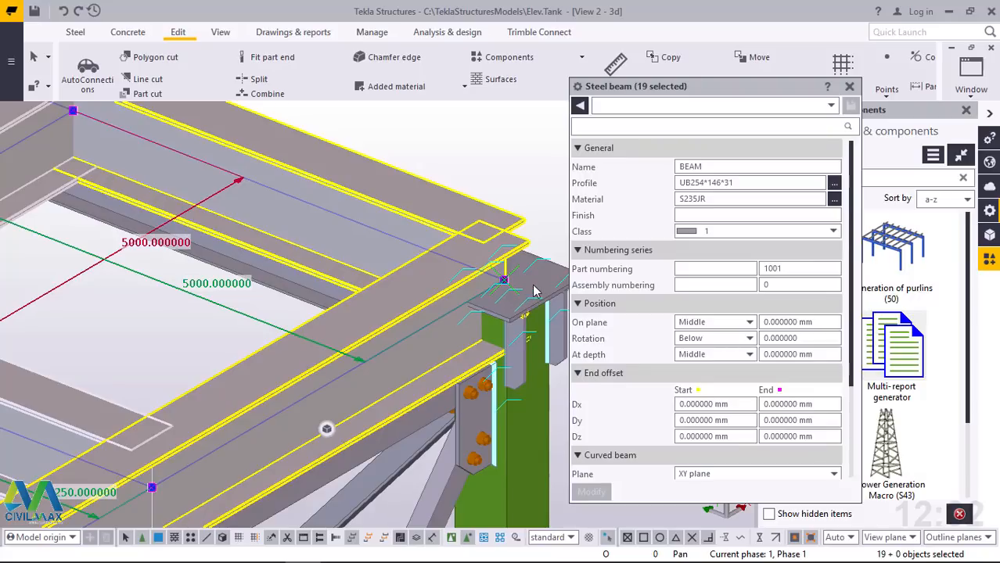
# Set the At depth position of all selected grid beams to Front, apply the change, and close the properties and component catalog
pyautogui.scroll(6, 550, 292)
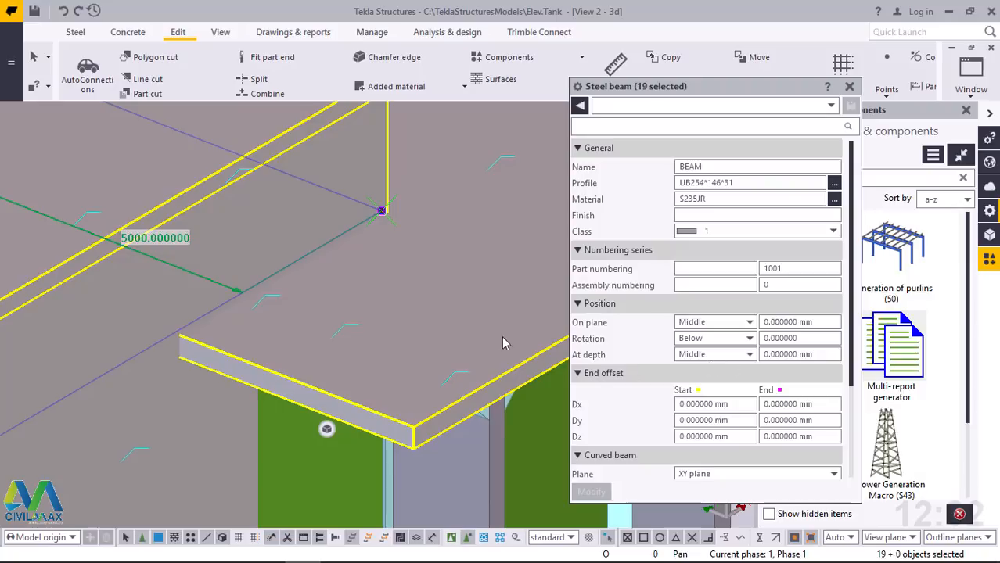
pyautogui.scroll(2, 443, 344)
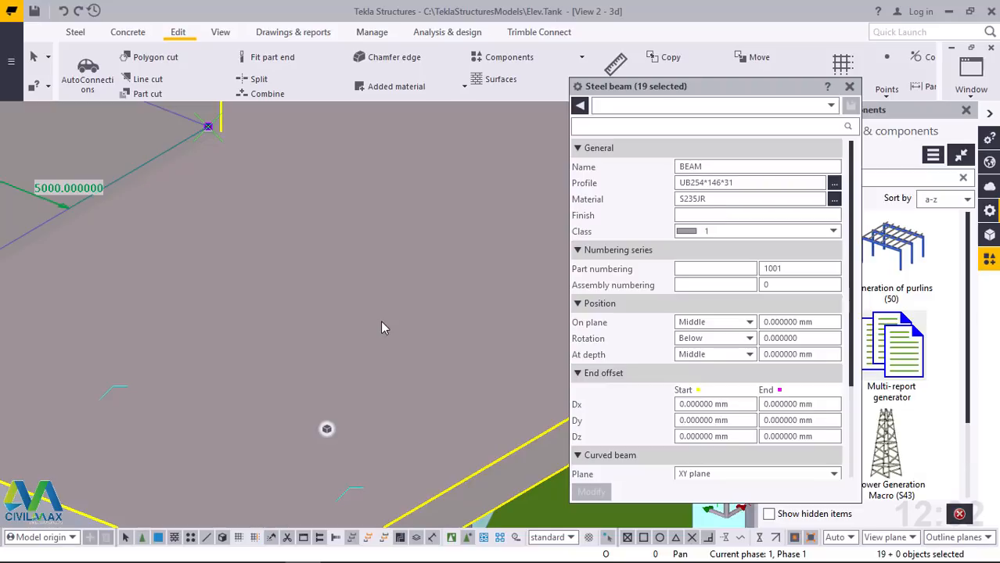
pyautogui.scroll(-3, 381, 321)
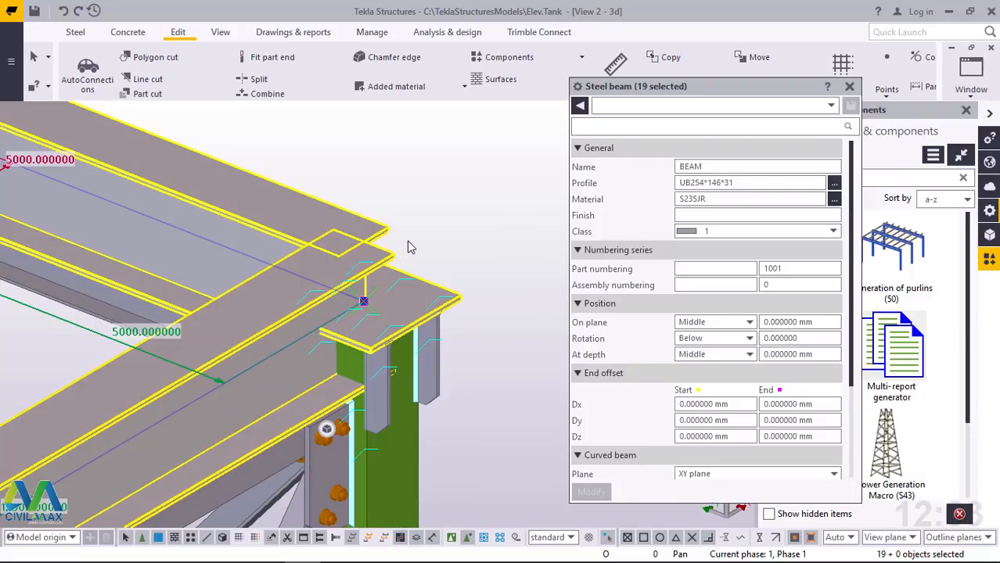
pyautogui.scroll(3, 407, 244)
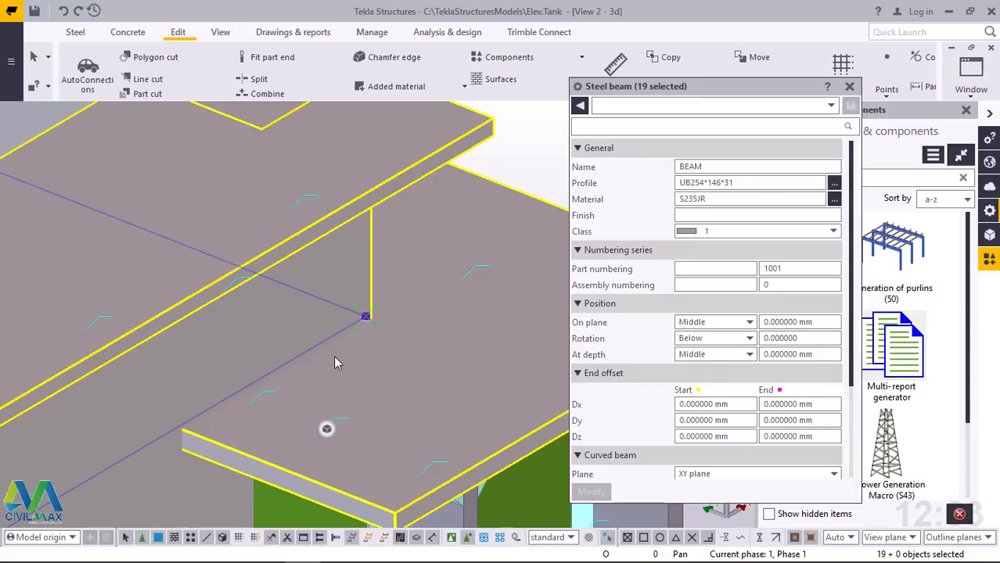
pyautogui.scroll(-2, 333, 355)
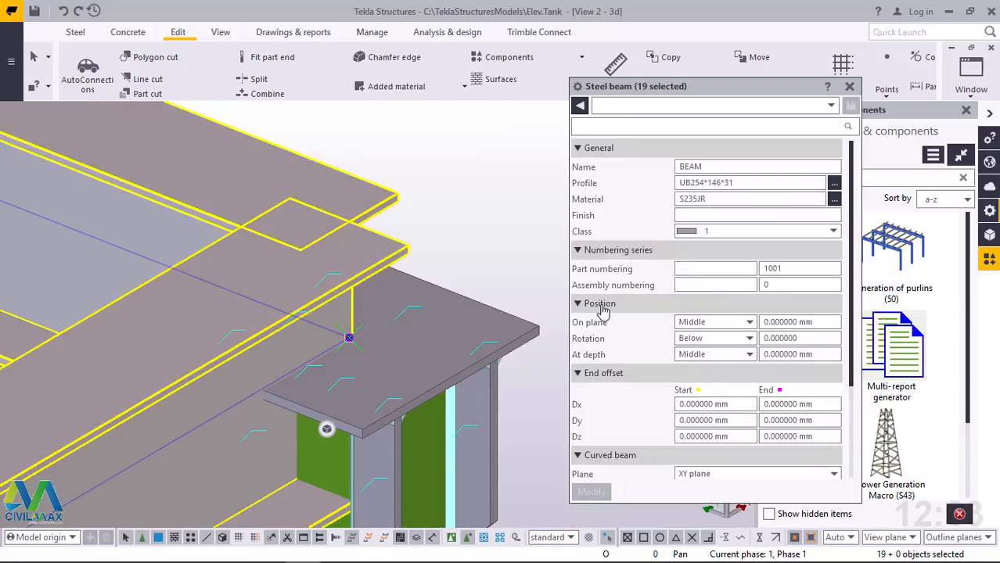
pyautogui.click(748, 356)
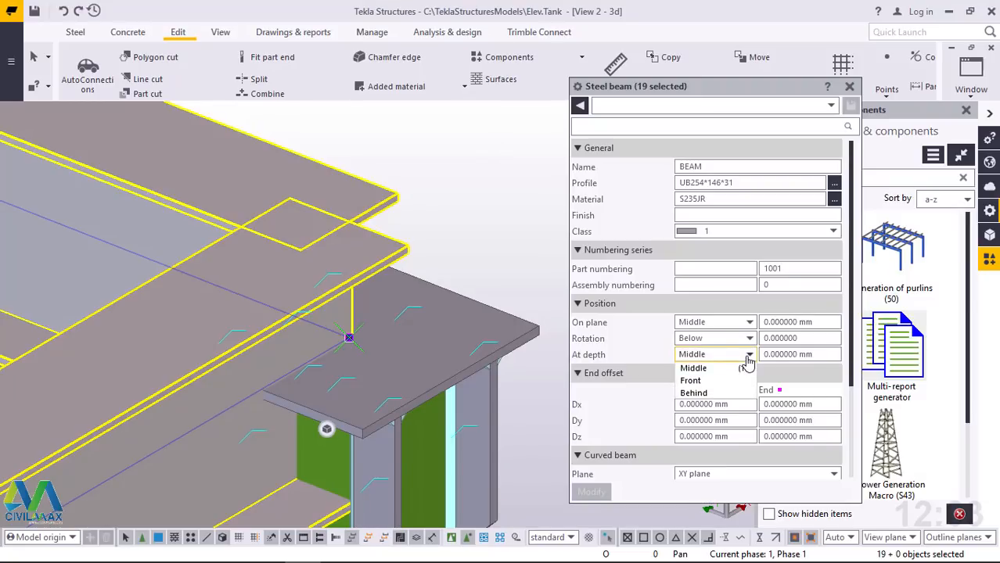
pyautogui.click(702, 386)
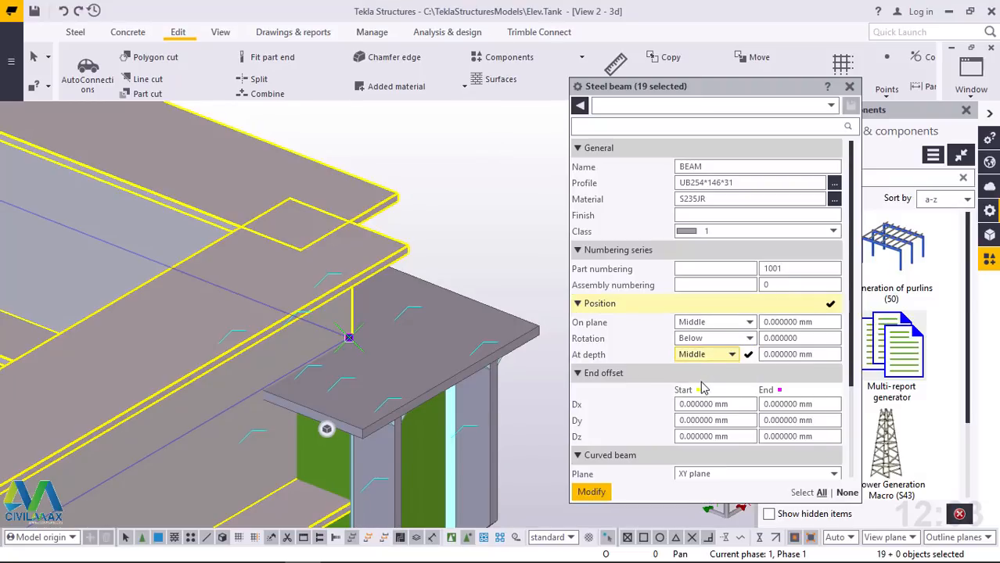
pyautogui.click(592, 493)
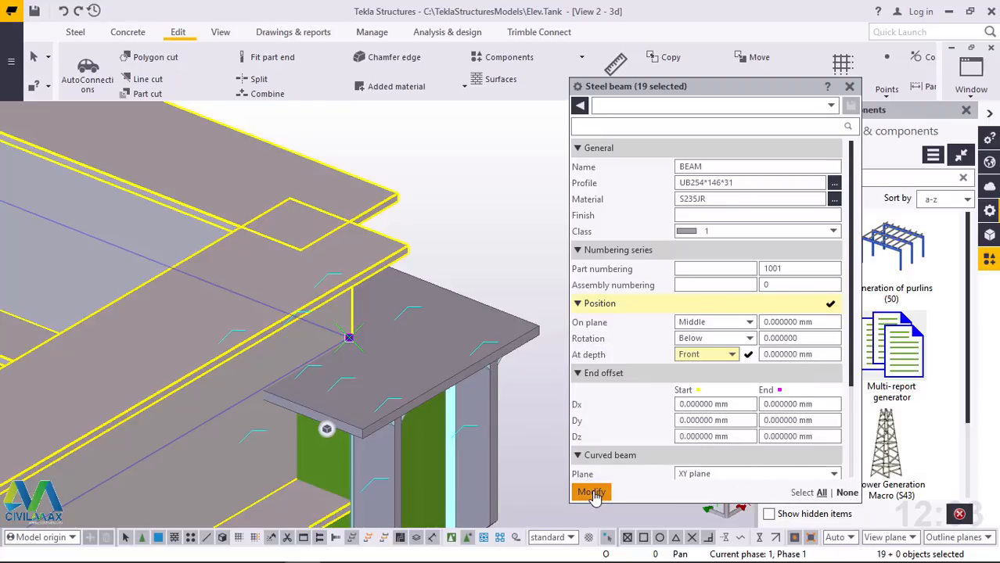
pyautogui.click(344, 345)
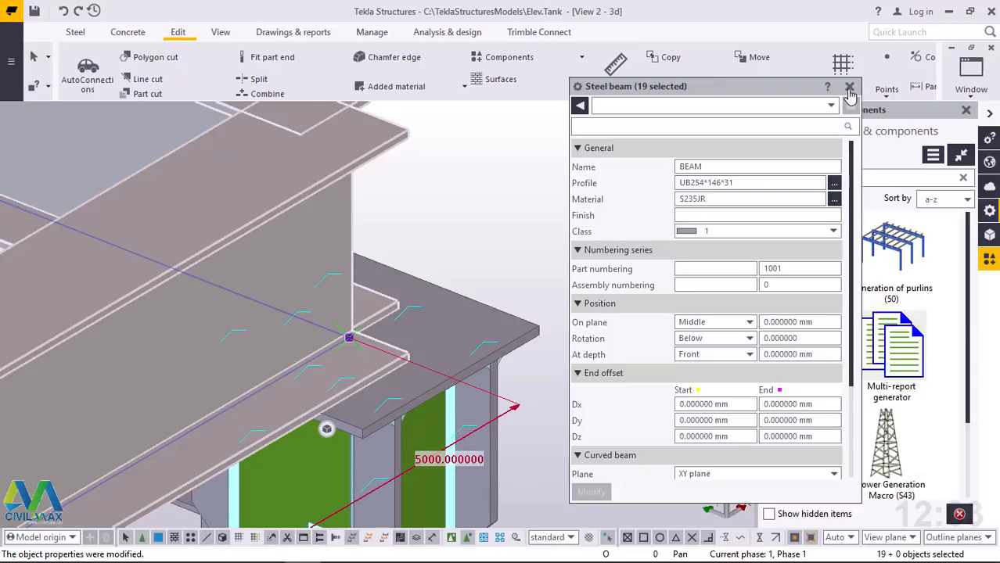
pyautogui.click(849, 88)
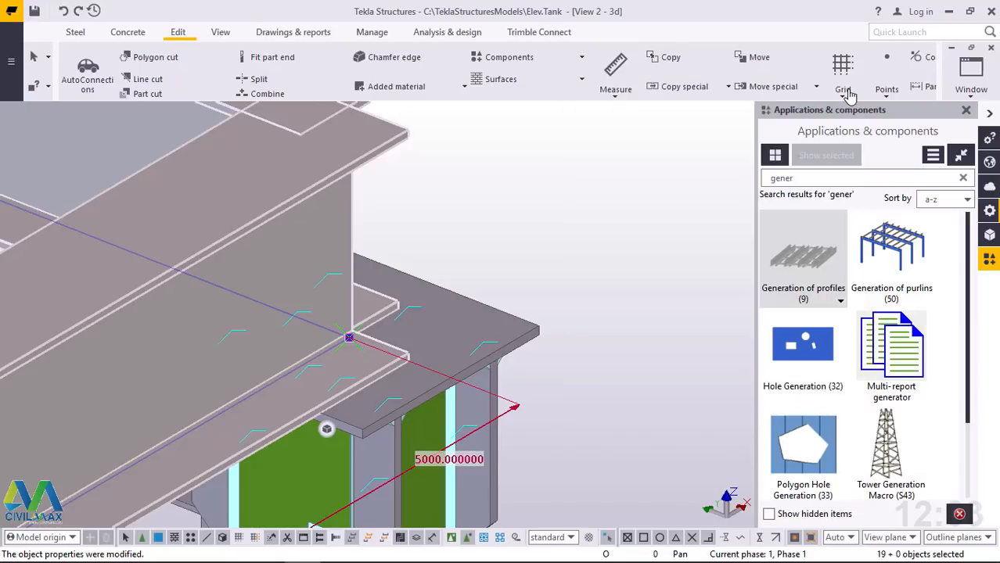
pyautogui.click(965, 109)
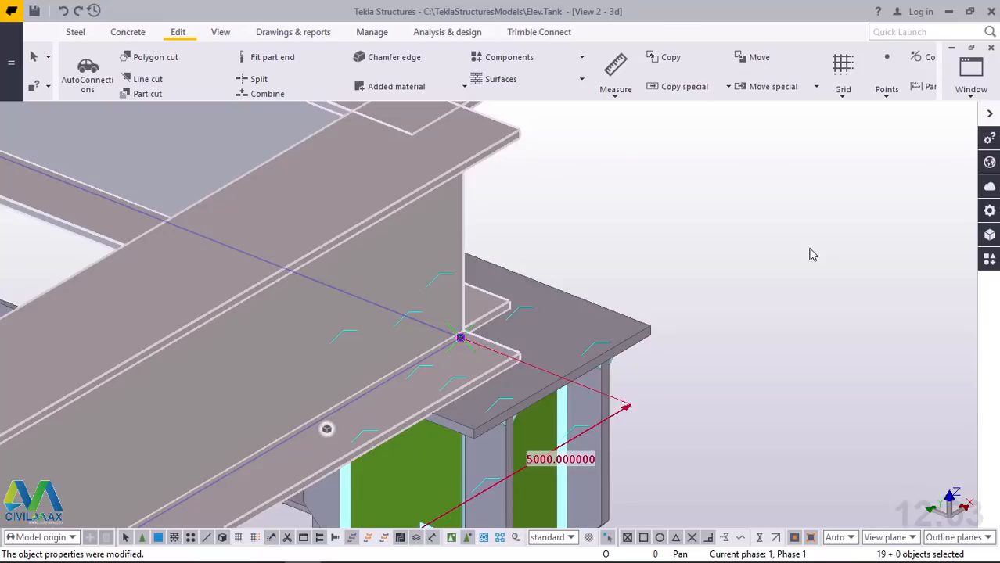
# Examine how the modified beams sit on the corner columns' cap plates and meet each other
pyautogui.scroll(6, 741, 291)
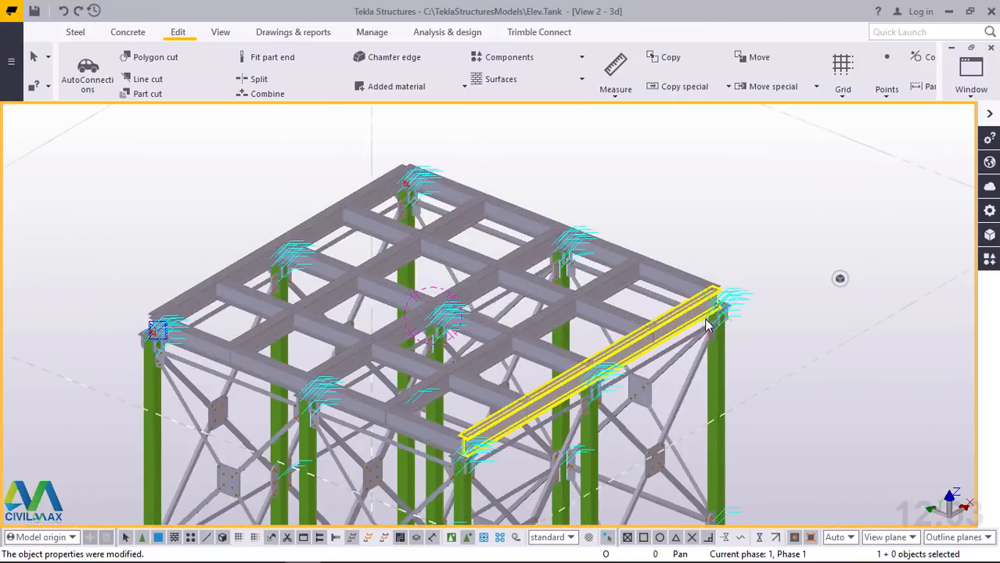
pyautogui.scroll(3, 741, 291)
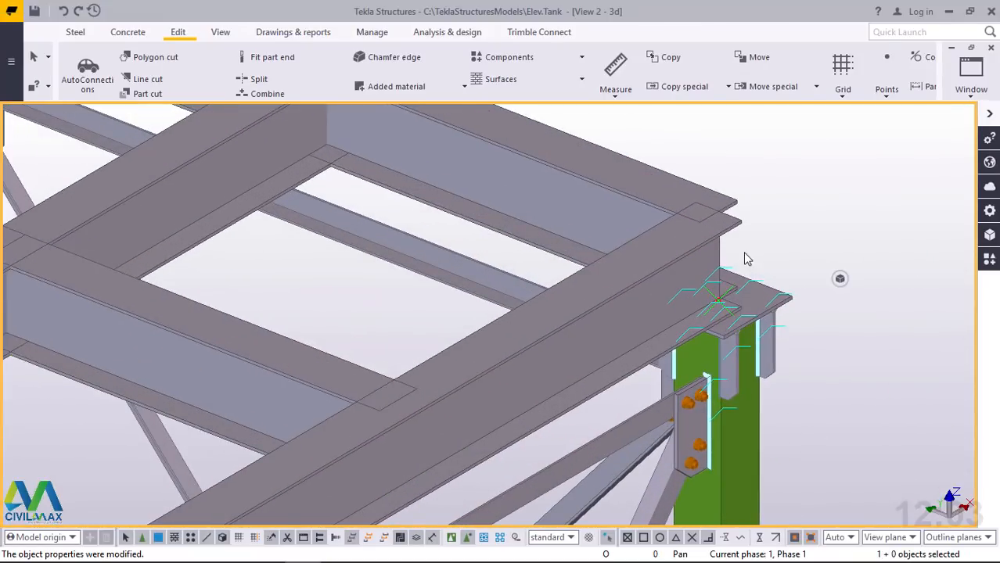
pyautogui.scroll(5, 743, 214)
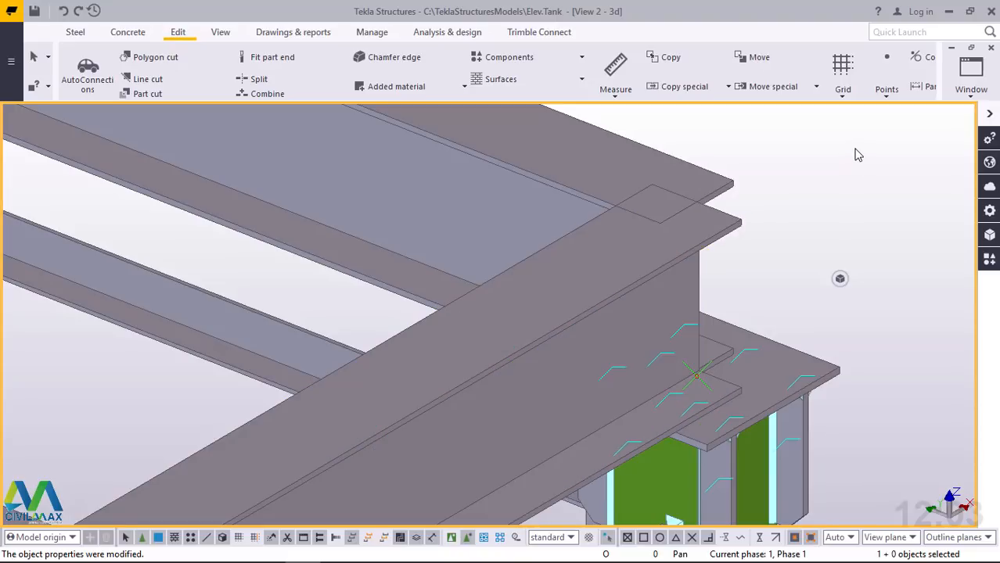
pyautogui.scroll(-8, 852, 154)
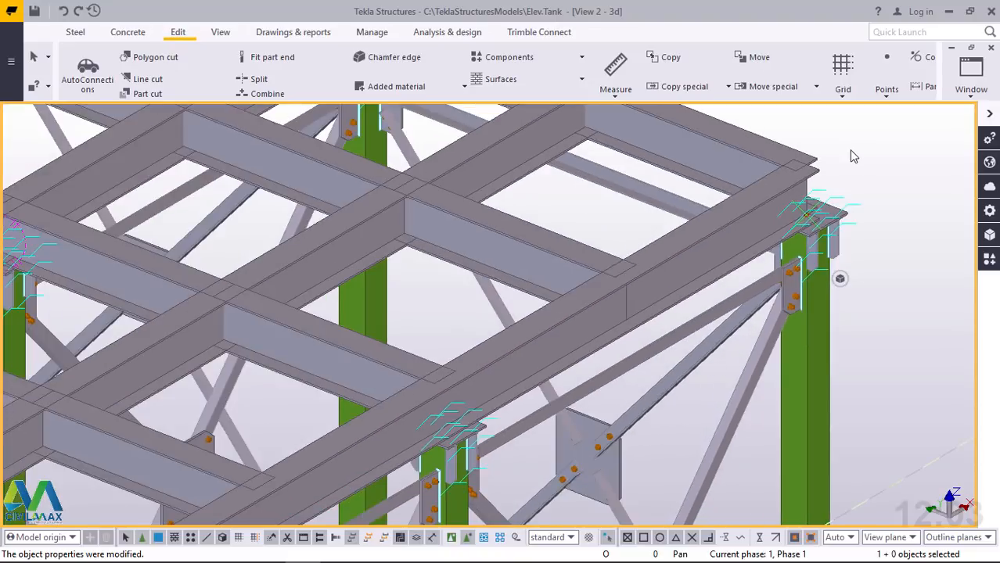
pyautogui.scroll(8, 460, 309)
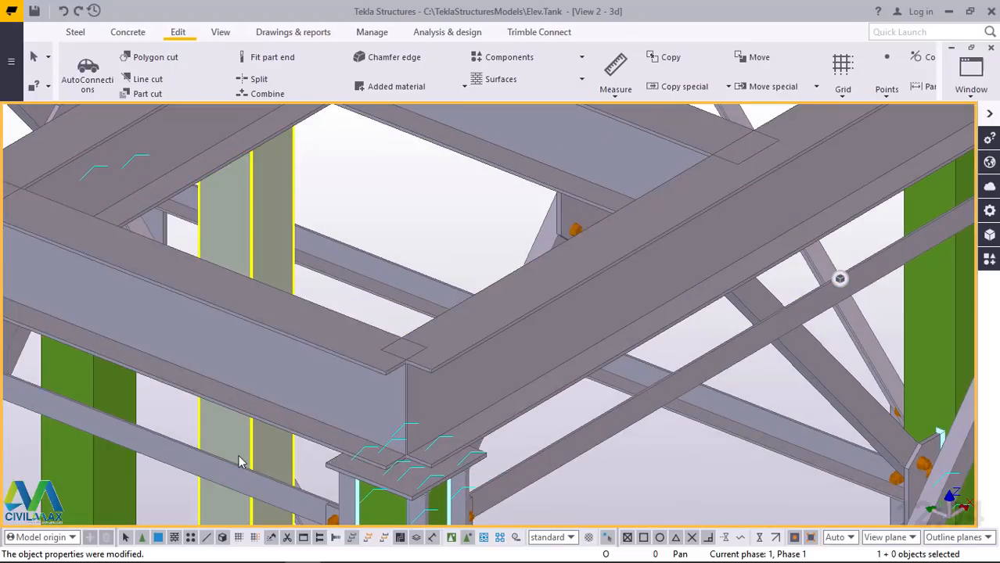
# Switch off direct modification so that selected parts show no handles or dimensions
pyautogui.scroll(-2, 233, 462)
pyautogui.scroll(-3, 234, 462)
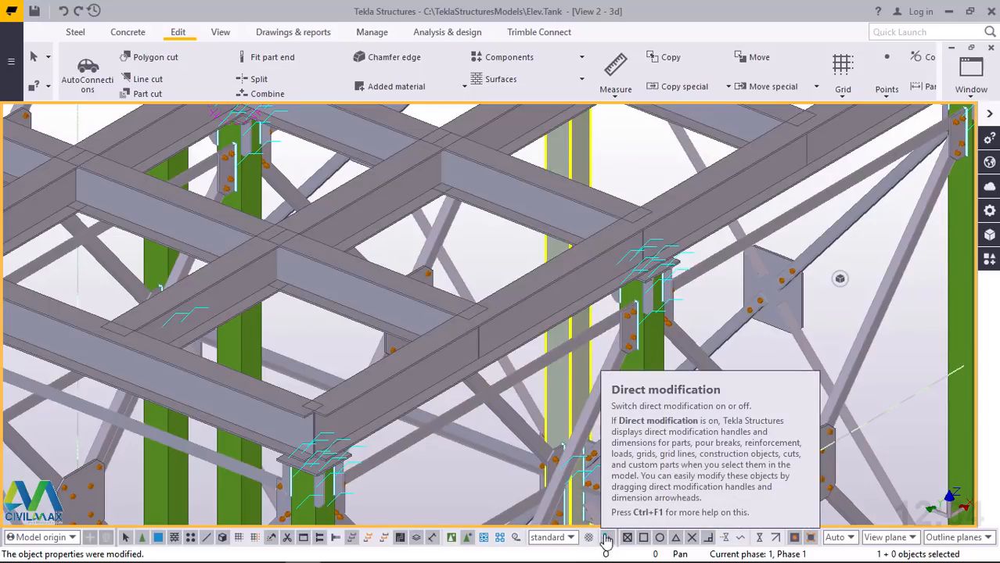
pyautogui.click(606, 540)
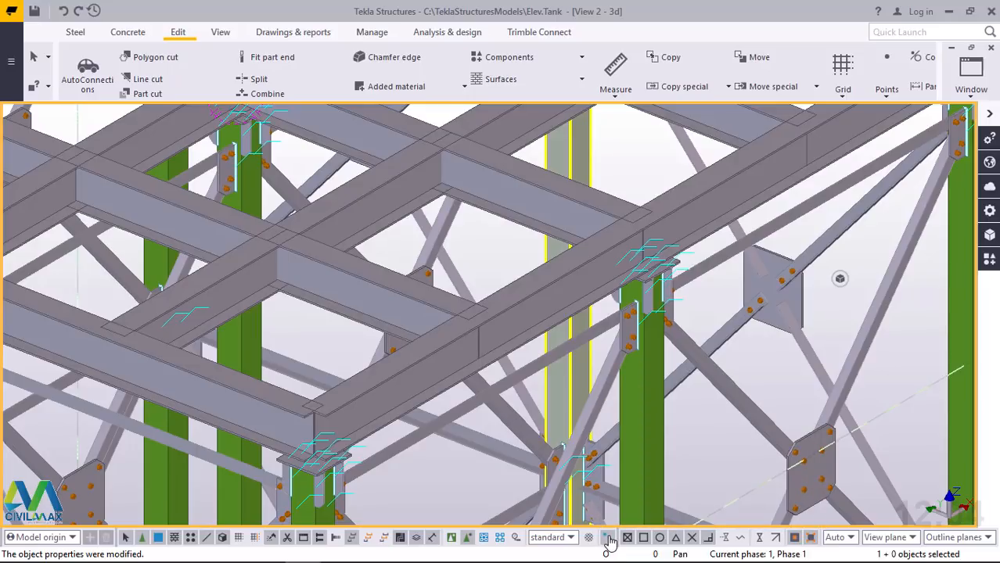
# Try lengthening the outer edge beam to 6200 by extending both of its ends, and undo the change
pyautogui.click(729, 188)
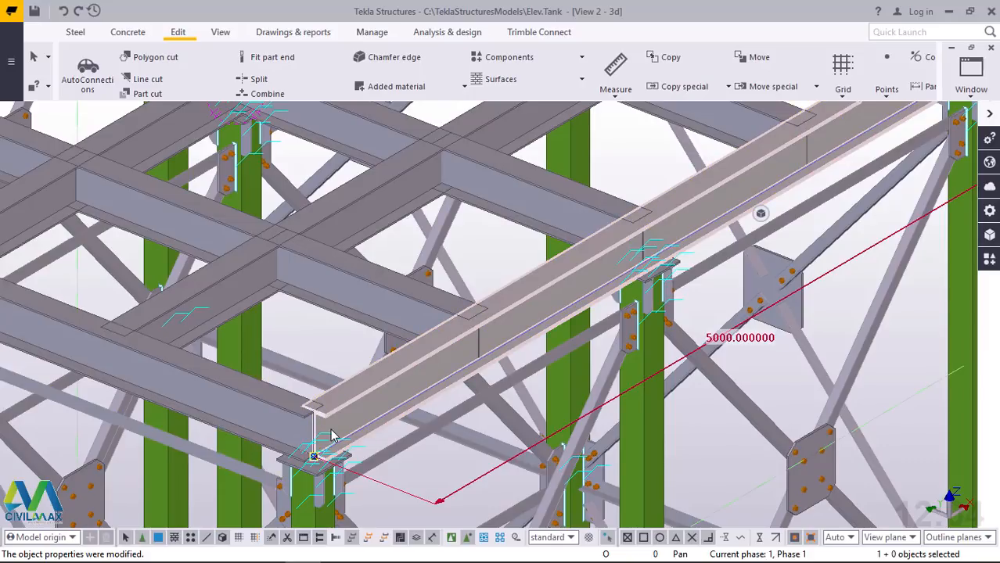
pyautogui.scroll(-1, 203, 467)
pyautogui.scroll(-2, 202, 472)
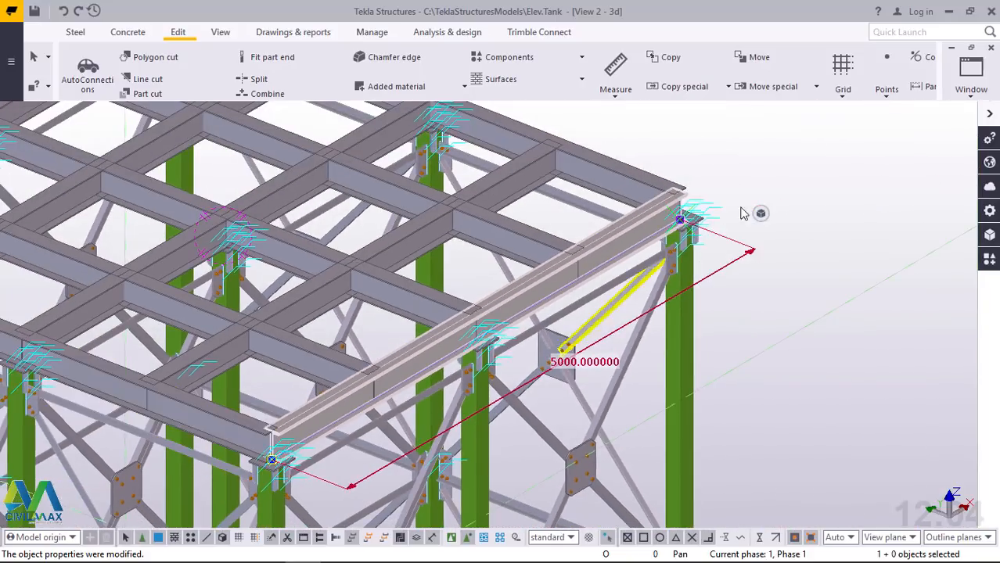
pyautogui.scroll(3, 574, 353)
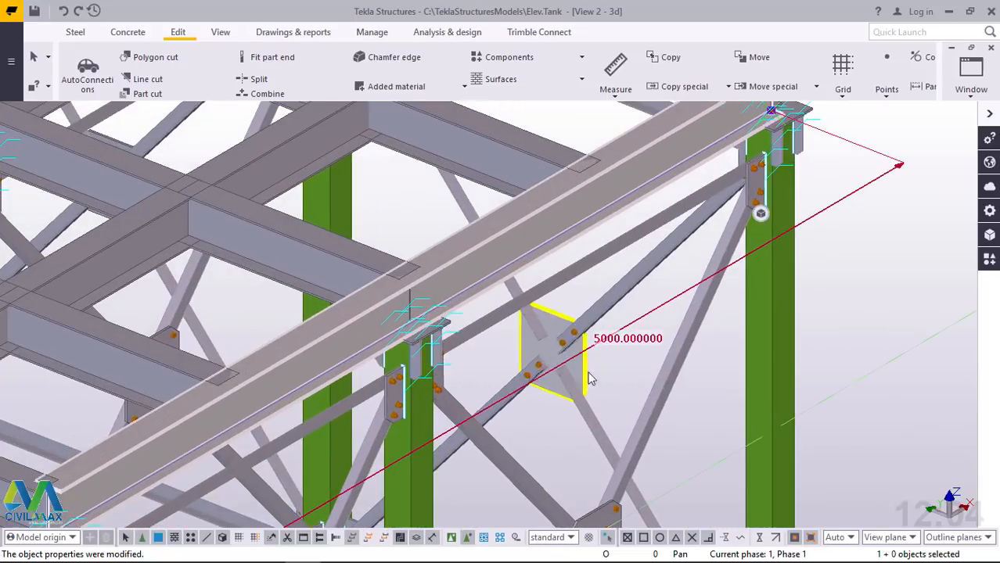
pyautogui.doubleClick(621, 339)
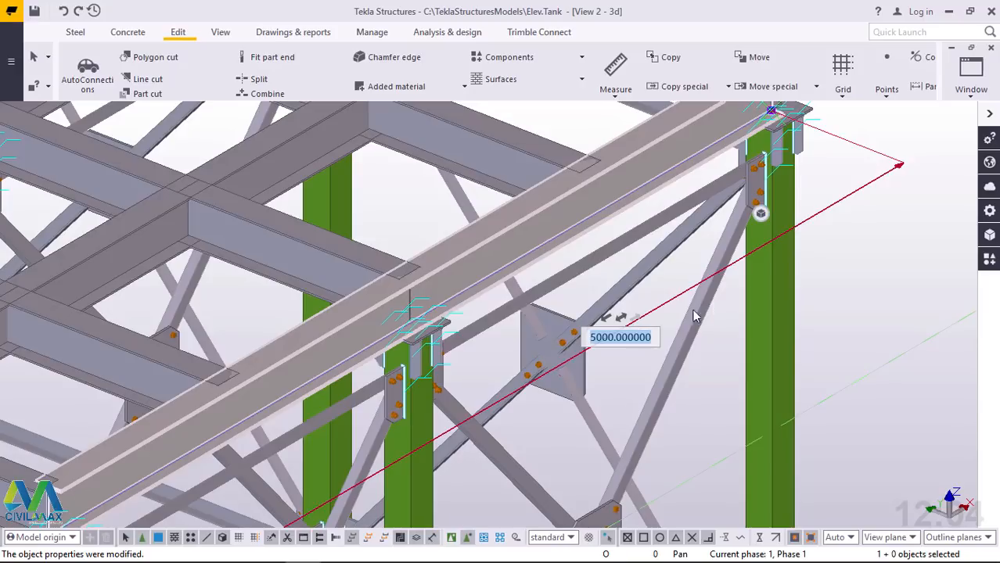
pyautogui.click(623, 318)
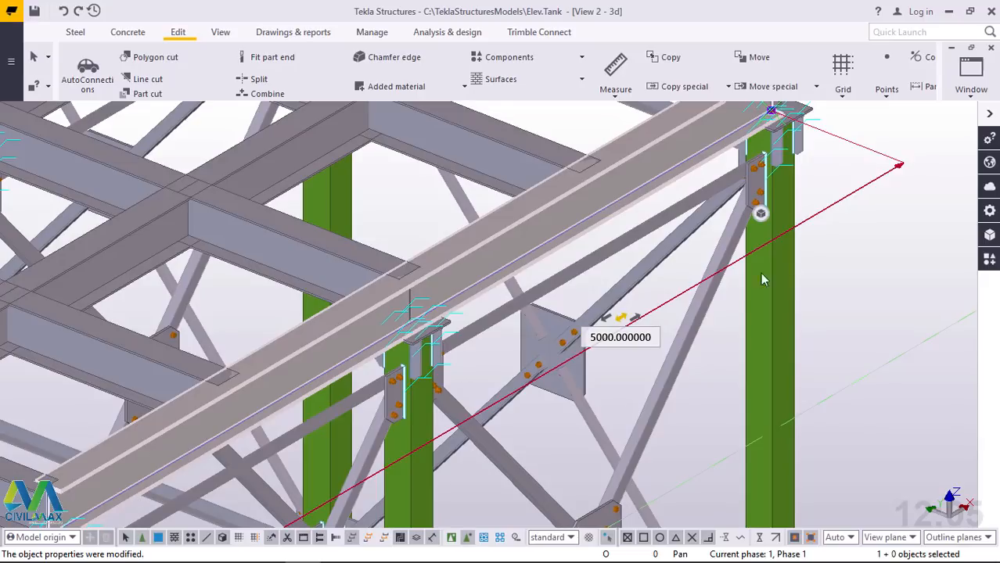
pyautogui.click(603, 336)
pyautogui.press('BackSpace')
pyautogui.press('BackSpace')
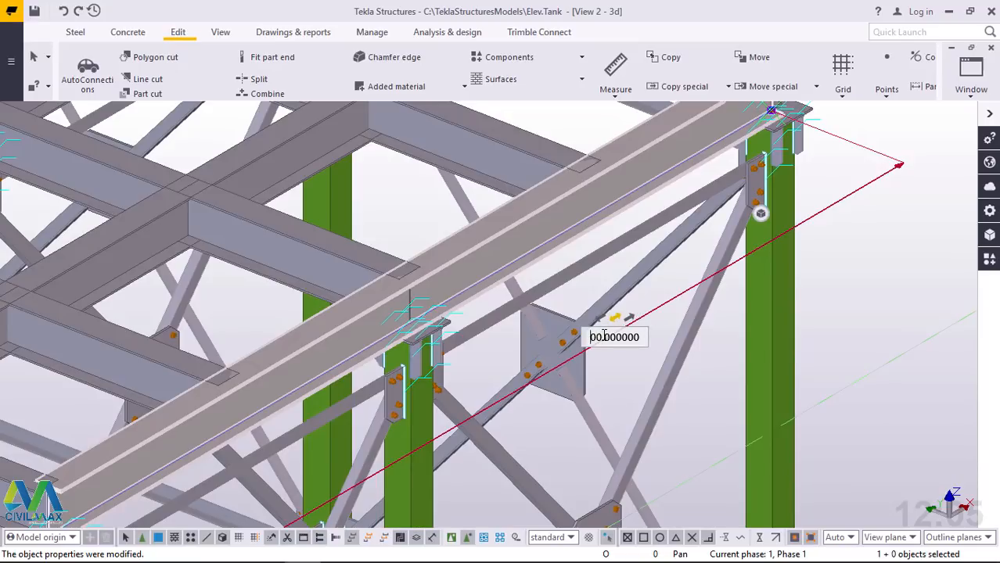
pyautogui.write('620')
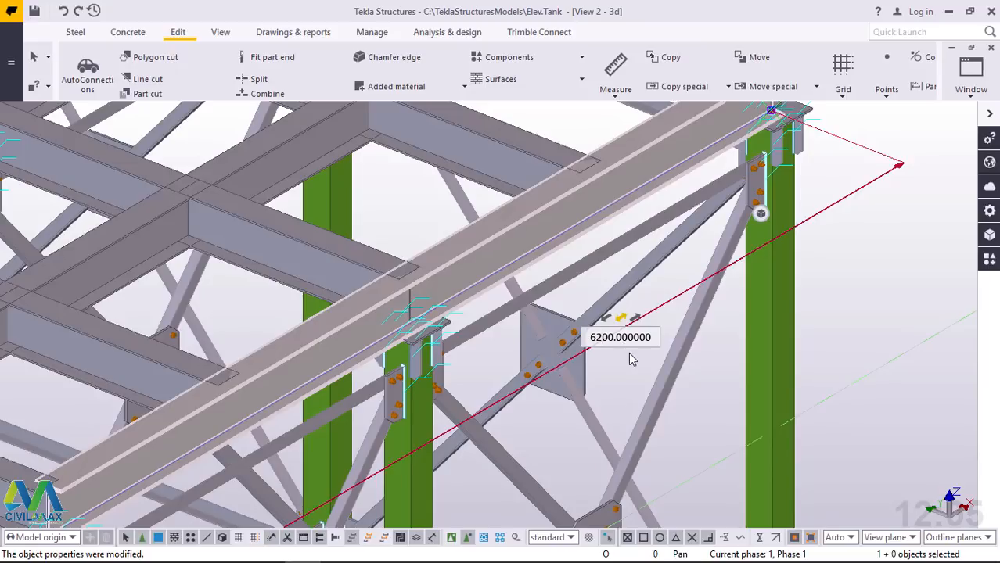
pyautogui.press('Return')
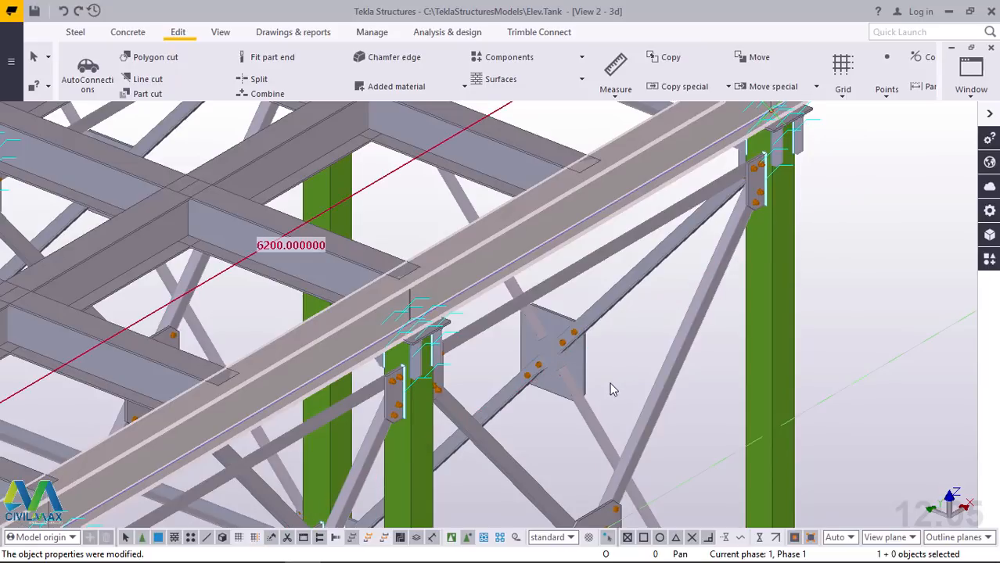
pyautogui.scroll(-3, 573, 366)
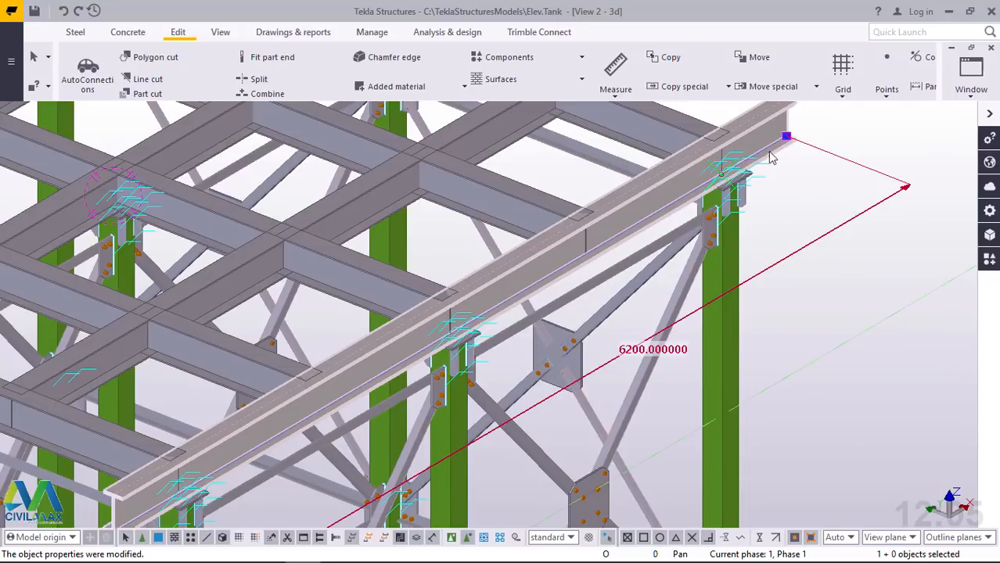
pyautogui.scroll(-1, 506, 273)
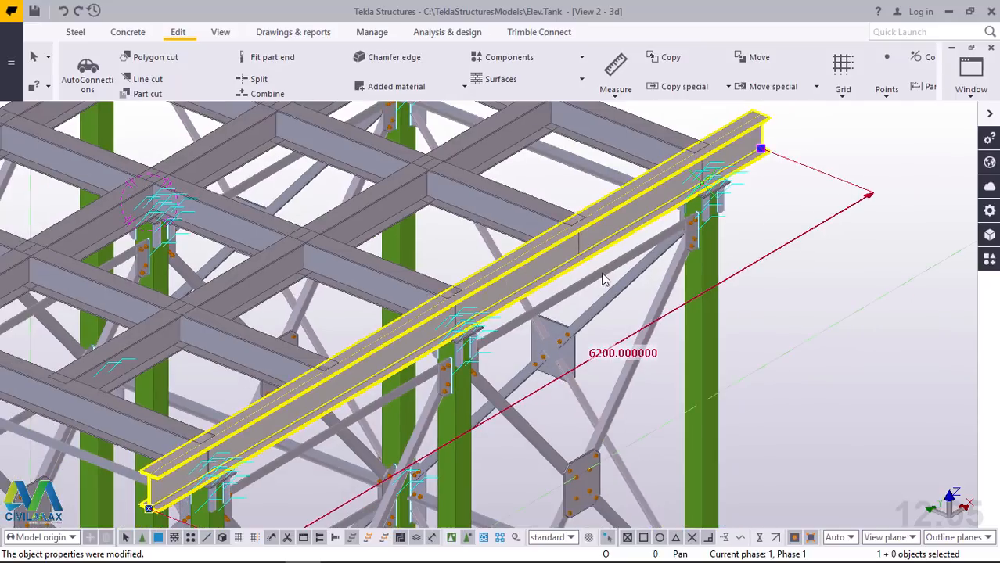
pyautogui.click(64, 12)
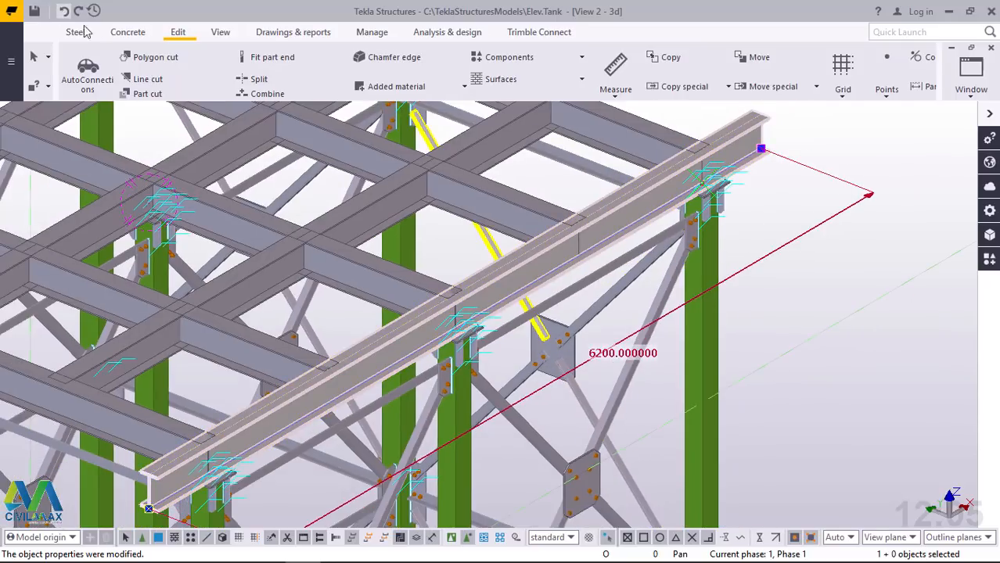
# Try lengthening the edge beam to 6200 from its far end only, and undo the change
pyautogui.click(563, 362)
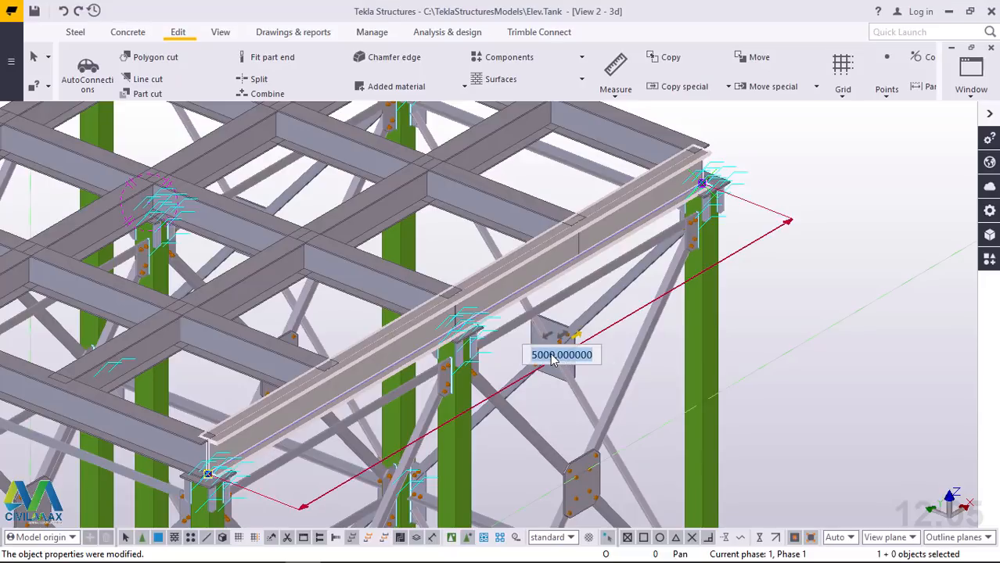
pyautogui.write('6')
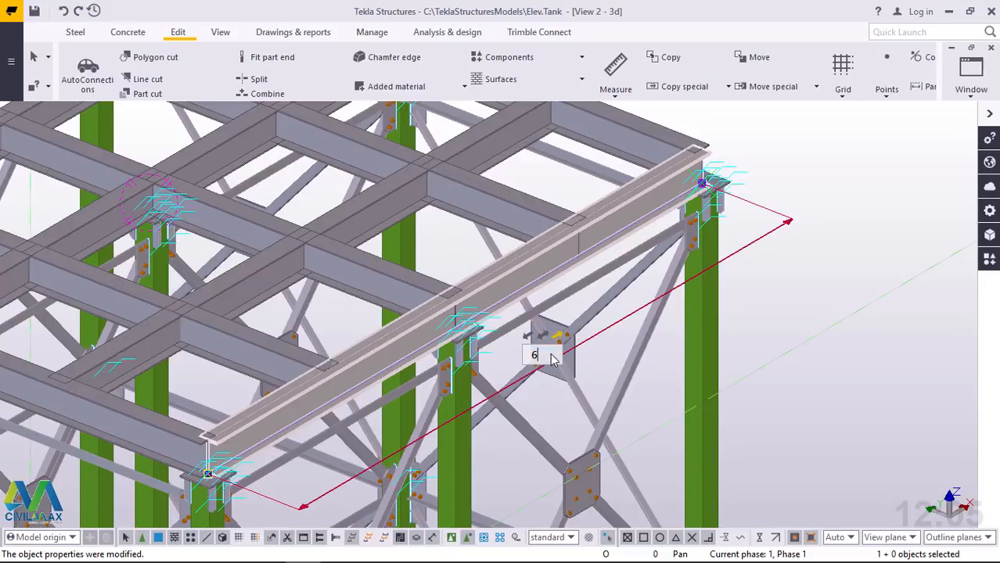
pyautogui.write('200')
pyautogui.press('Return')
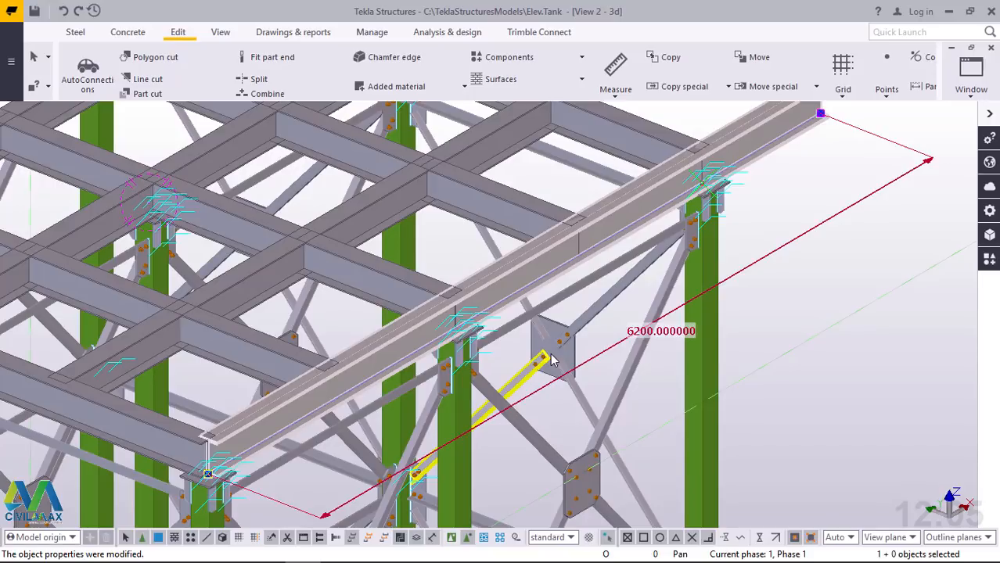
pyautogui.click(552, 358)
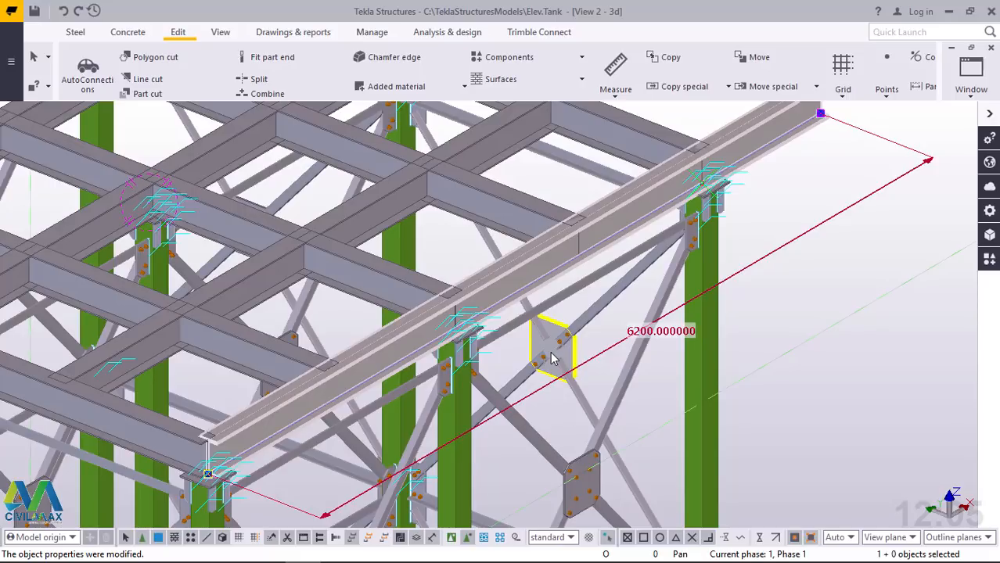
pyautogui.click(64, 11)
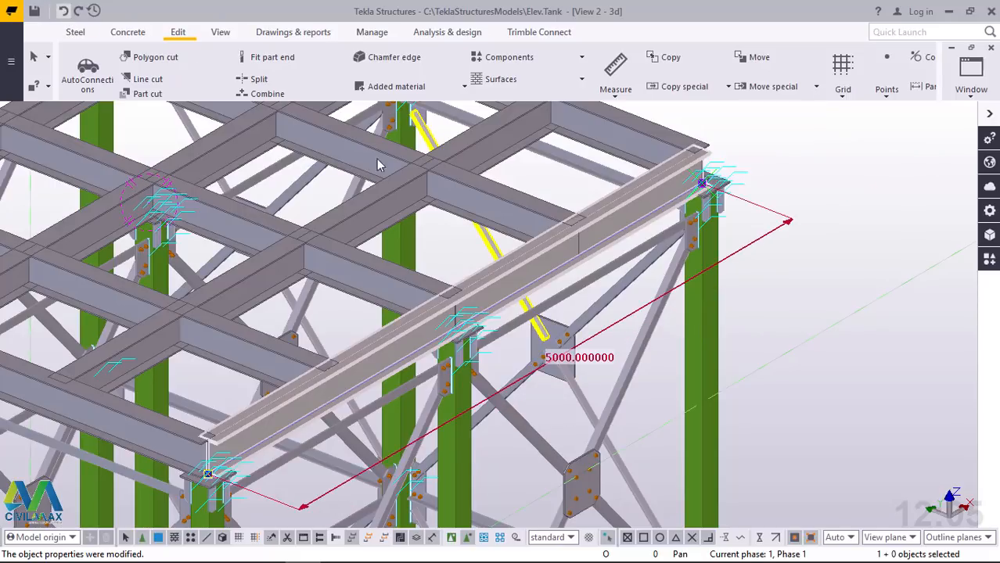
# Set the edge beam's length to 6200, with the extension applied at both of its ends
pyautogui.click(568, 357)
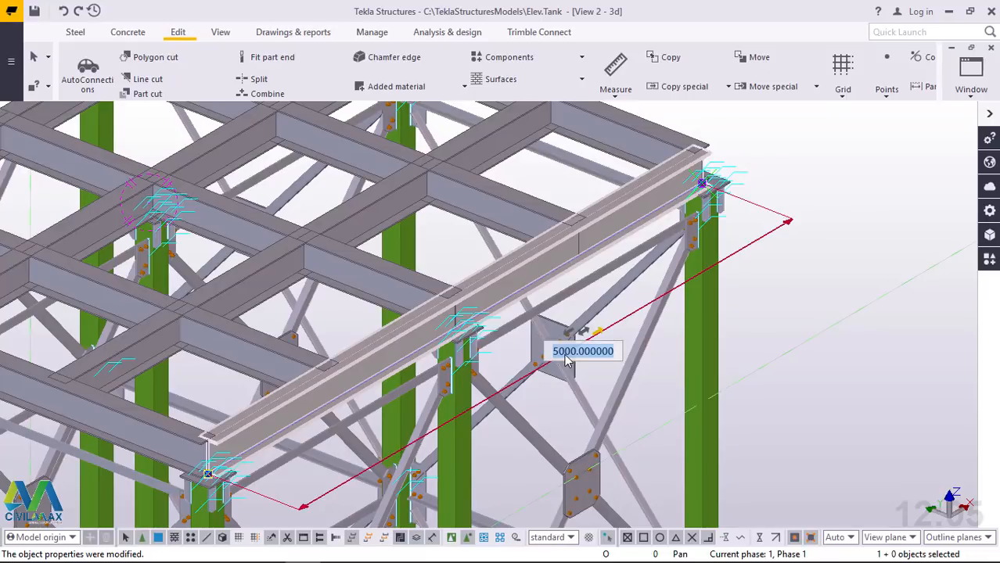
pyautogui.click(586, 331)
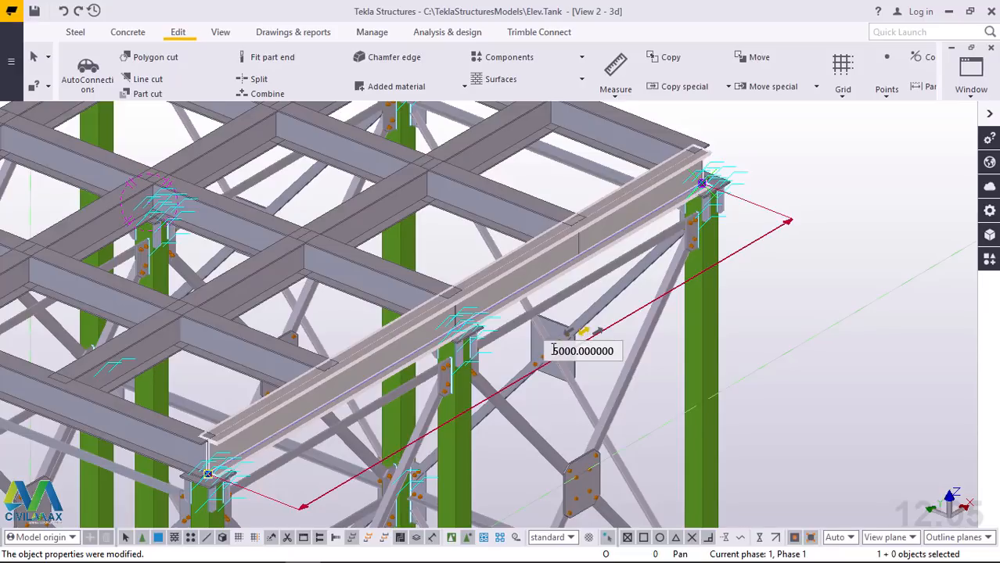
pyautogui.doubleClick(554, 350)
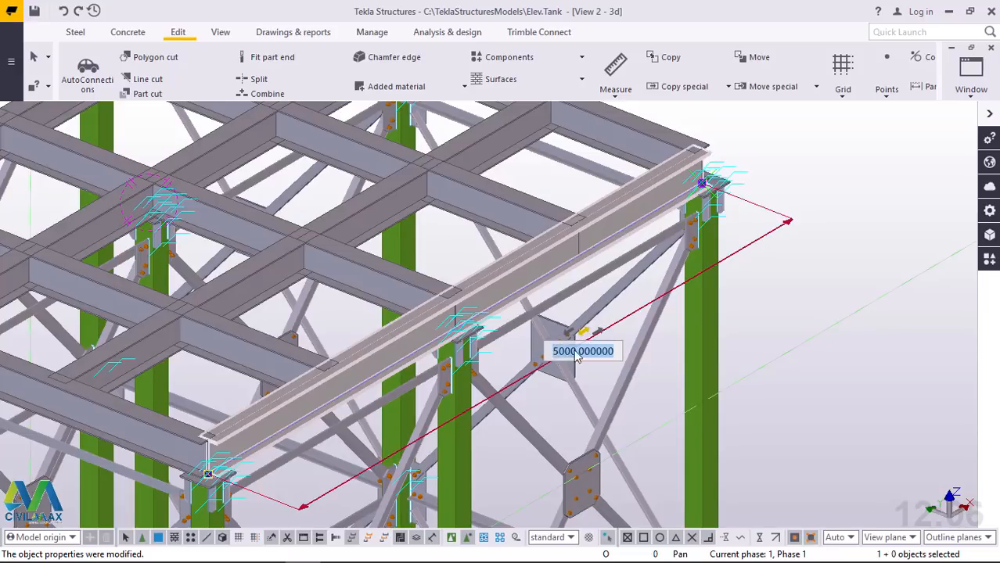
pyautogui.click(577, 351)
pyautogui.write('6200')
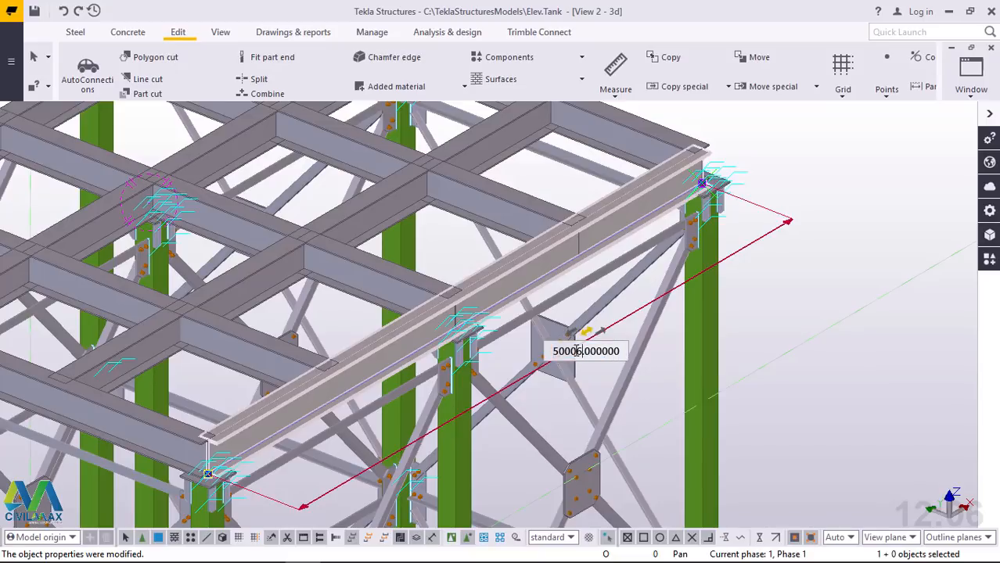
pyautogui.press('BackSpace')
pyautogui.press('BackSpace')
pyautogui.press('BackSpace')
pyautogui.press('BackSpace')
pyautogui.press('BackSpace')
pyautogui.press('BackSpace')
pyautogui.press('BackSpace')
pyautogui.press('BackSpace')
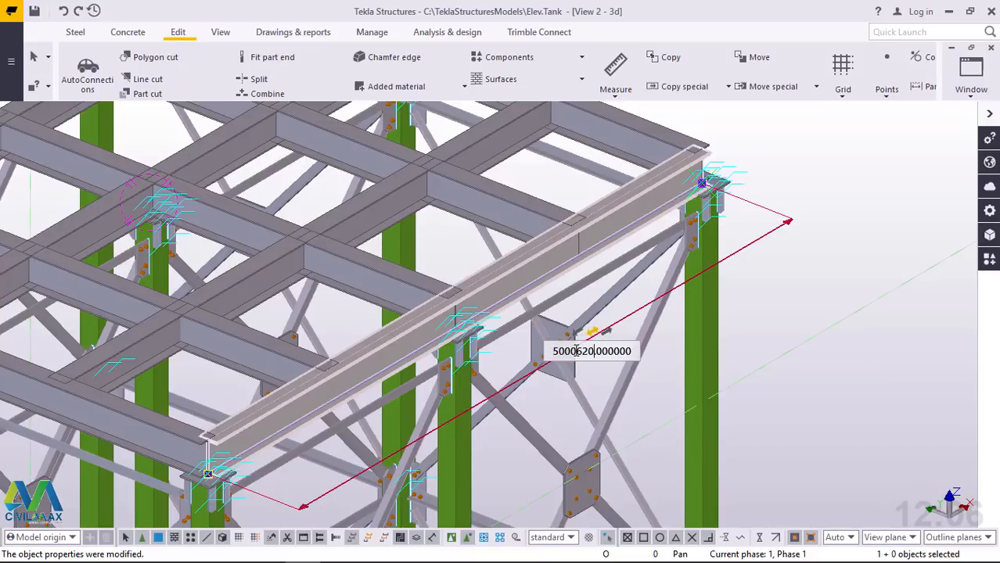
pyautogui.moveTo(592, 353); pyautogui.dragTo(551, 354)
pyautogui.write('6200')
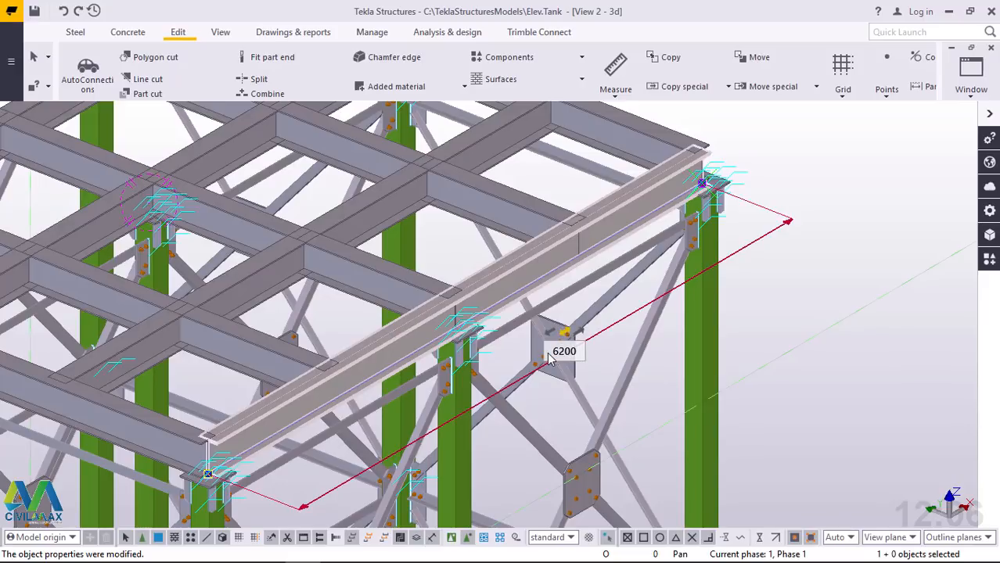
pyautogui.press('Return')
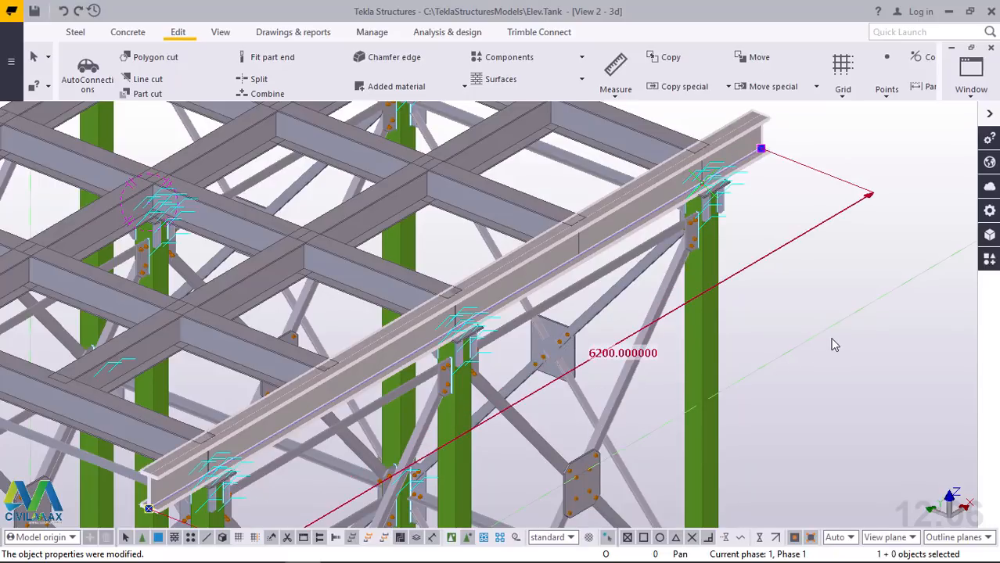
pyautogui.scroll(-2, 834, 345)
pyautogui.scroll(-5, 652, 421)
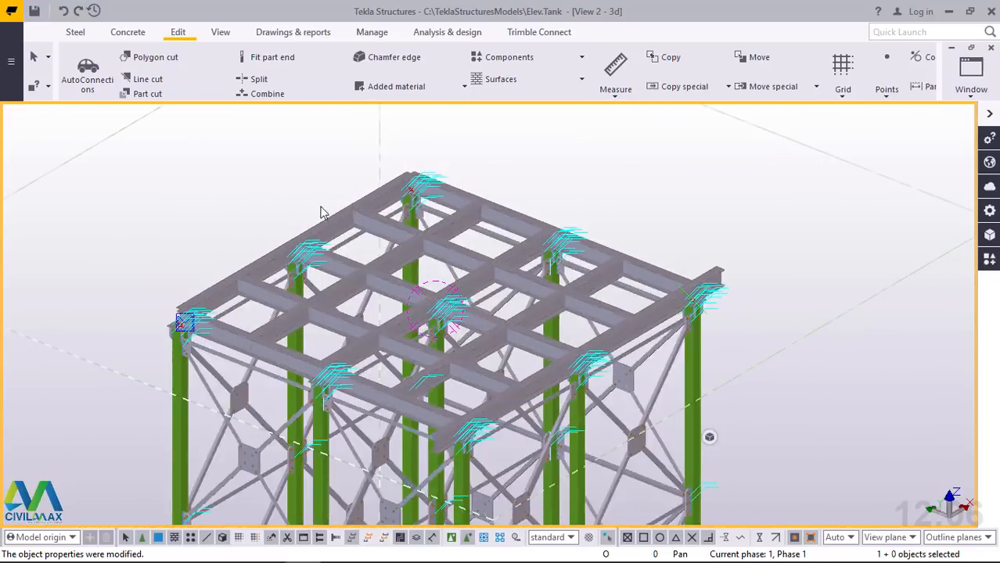
# Select the parallel beam on the opposite edge of the grid and open its length dimension for editing
pyautogui.scroll(3, 320, 212)
pyautogui.click(320, 234)
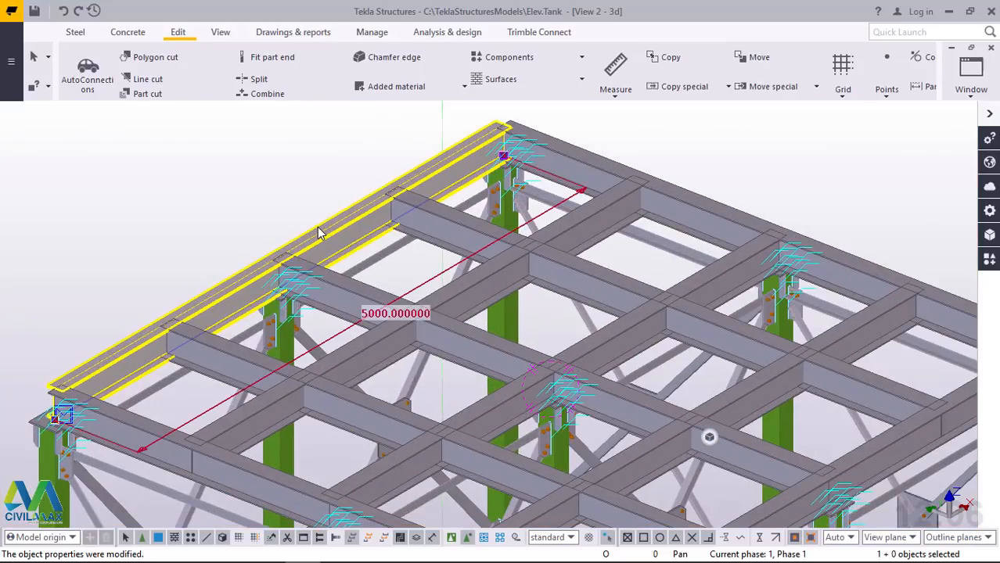
pyautogui.click(388, 320)
# Copy the inner beam from its far top-flange end midpoint to its near one, without expanding the work area, and end the command
pyautogui.hotkey('ctrl', 'c')
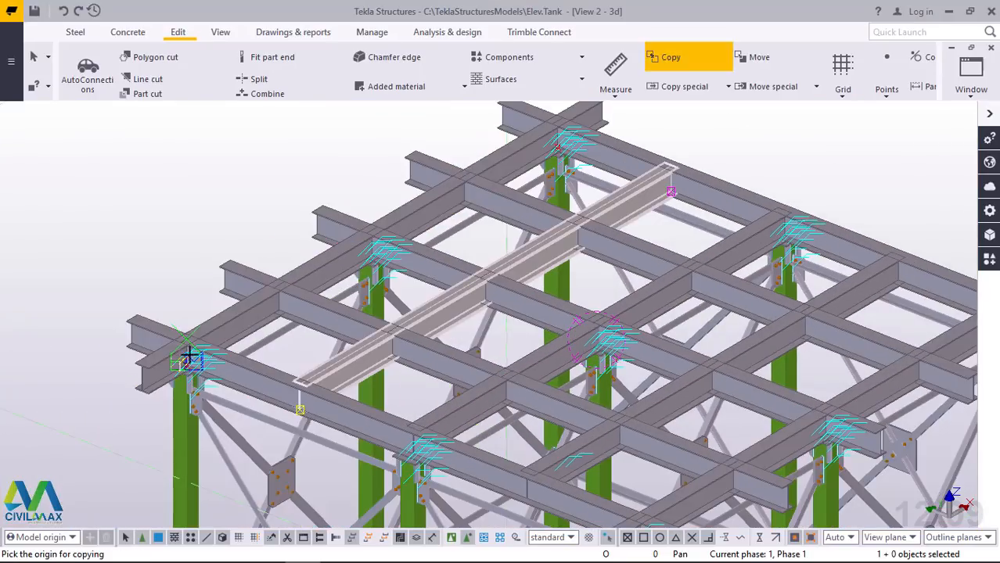
pyautogui.scroll(-1, 190, 358)
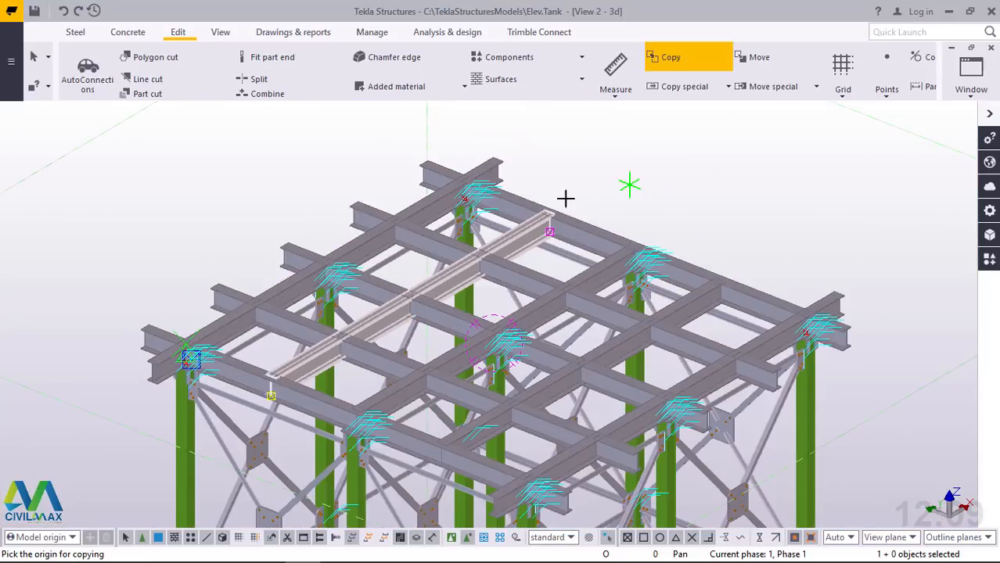
pyautogui.scroll(8, 555, 202)
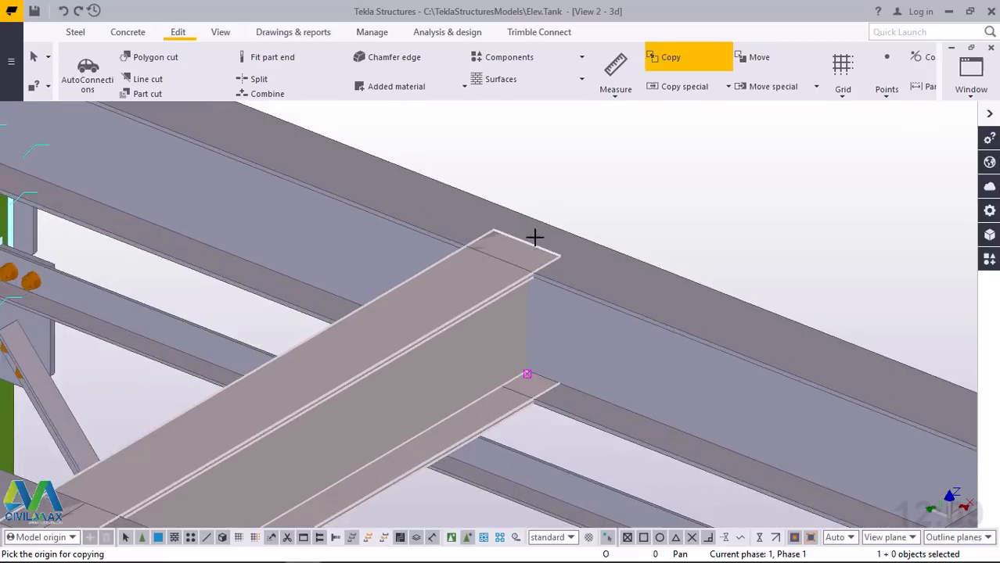
pyautogui.scroll(2, 534, 237)
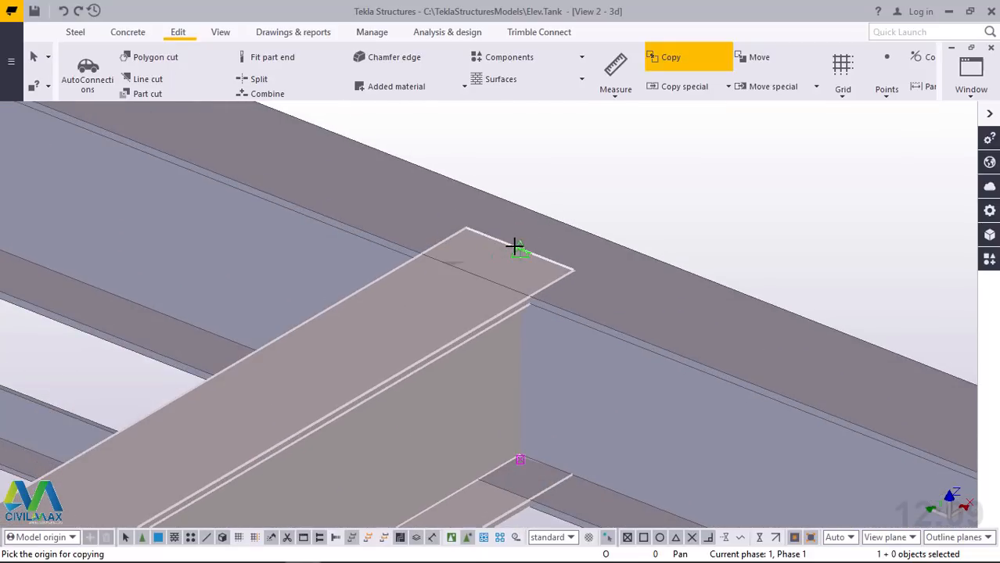
pyautogui.click(517, 245)
pyautogui.scroll(-4, 563, 215)
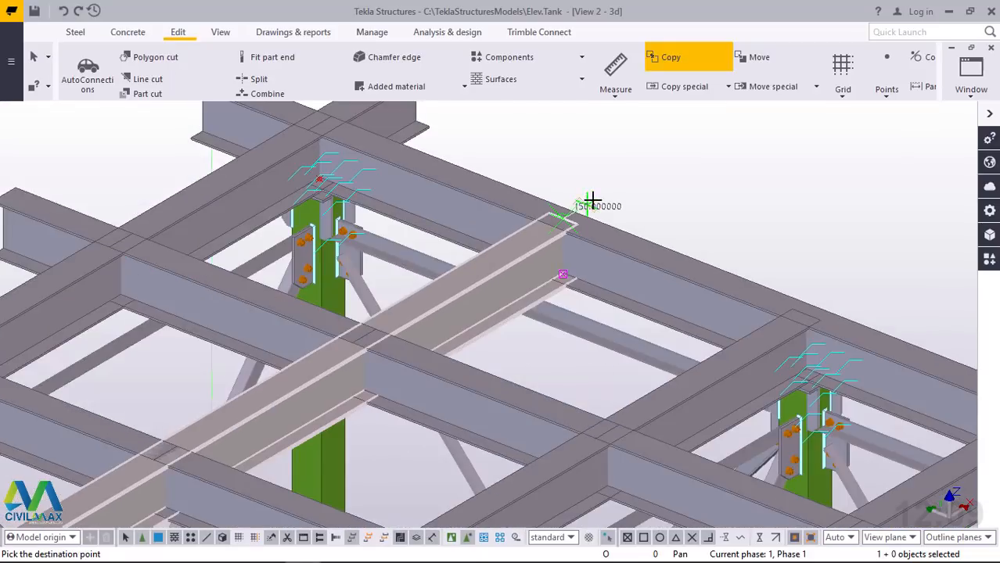
pyautogui.scroll(-4, 592, 201)
pyautogui.scroll(6, 371, 329)
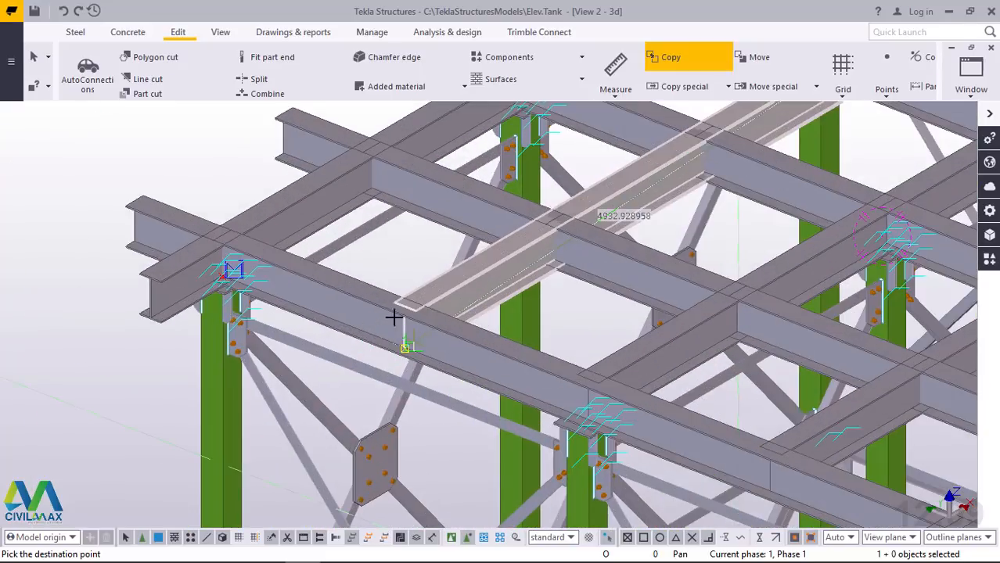
pyautogui.scroll(6, 393, 317)
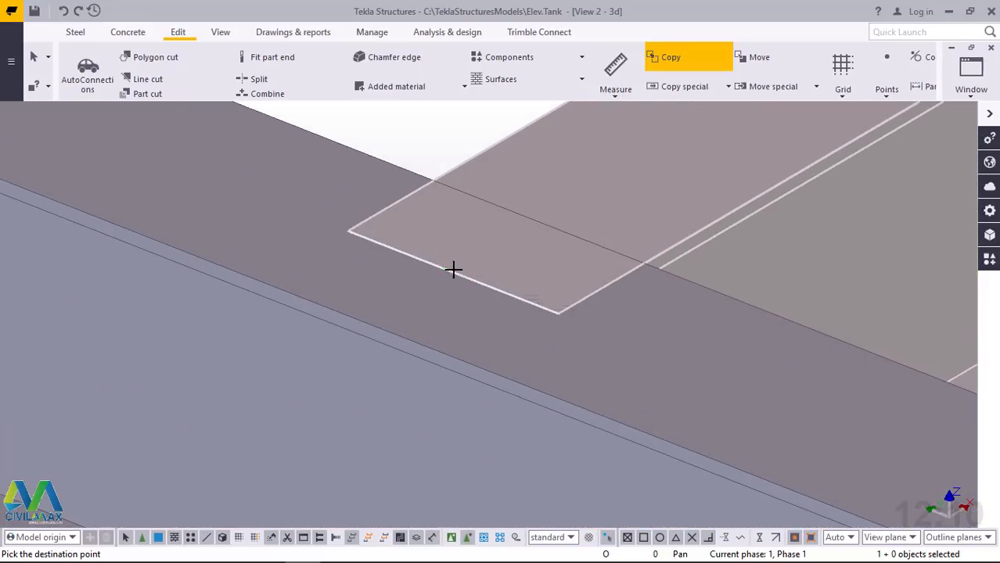
pyautogui.click(453, 270)
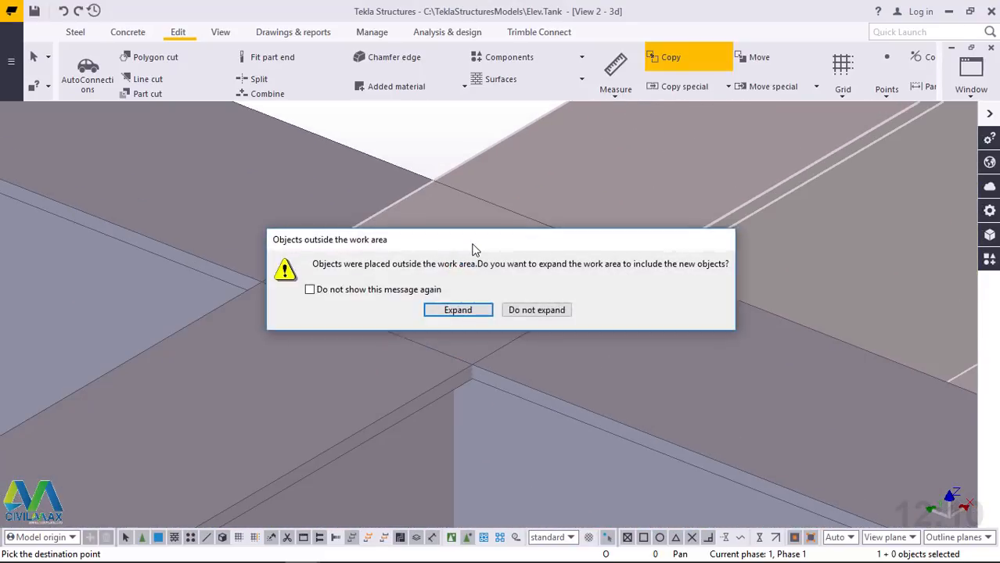
pyautogui.click(538, 310)
pyautogui.rightClick(427, 151)
pyautogui.click(464, 162)
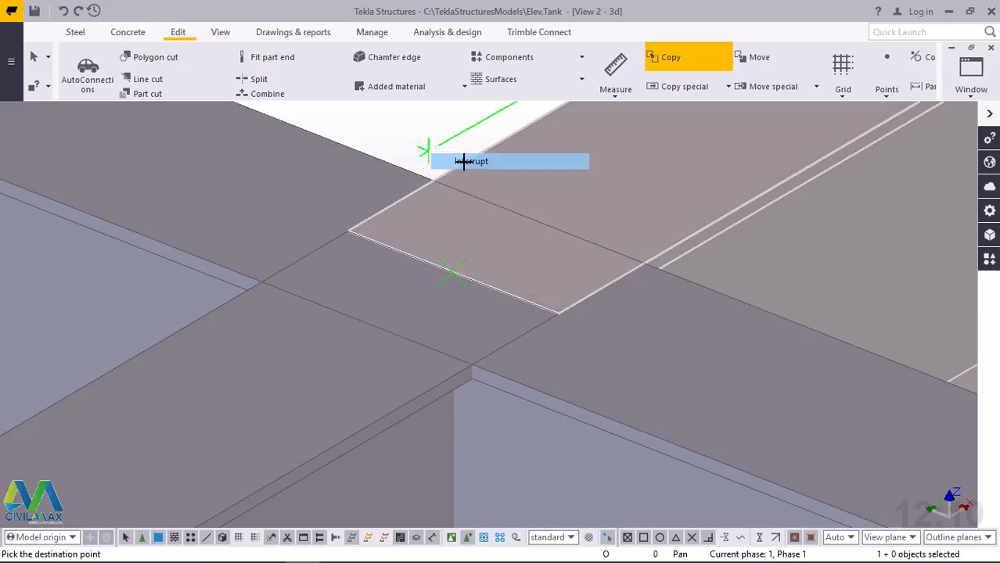
# Set the length of the beam copied outside the grid edge to 600, keeping its end on the edge beam fixed
pyautogui.scroll(-8, 459, 267)
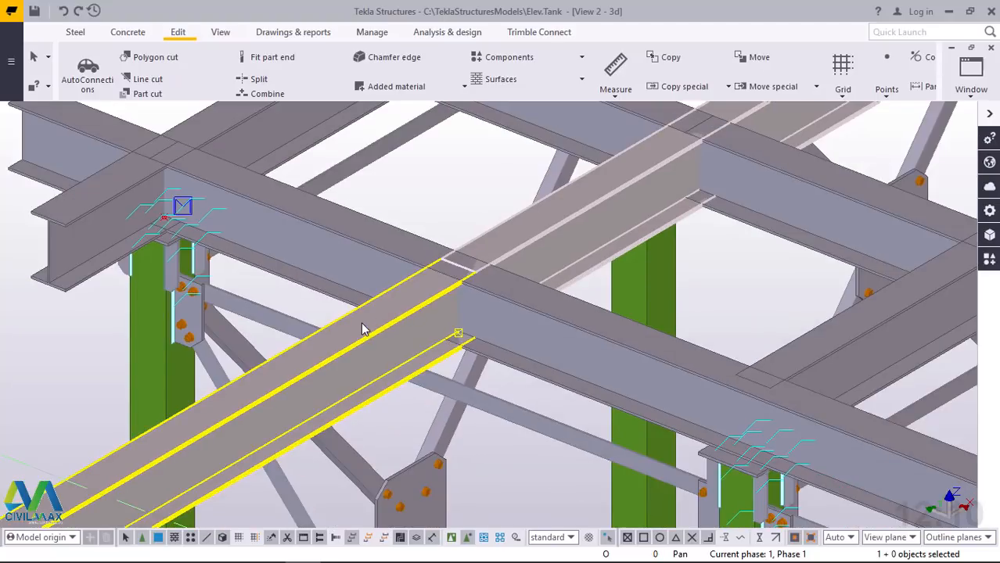
pyautogui.click(361, 323)
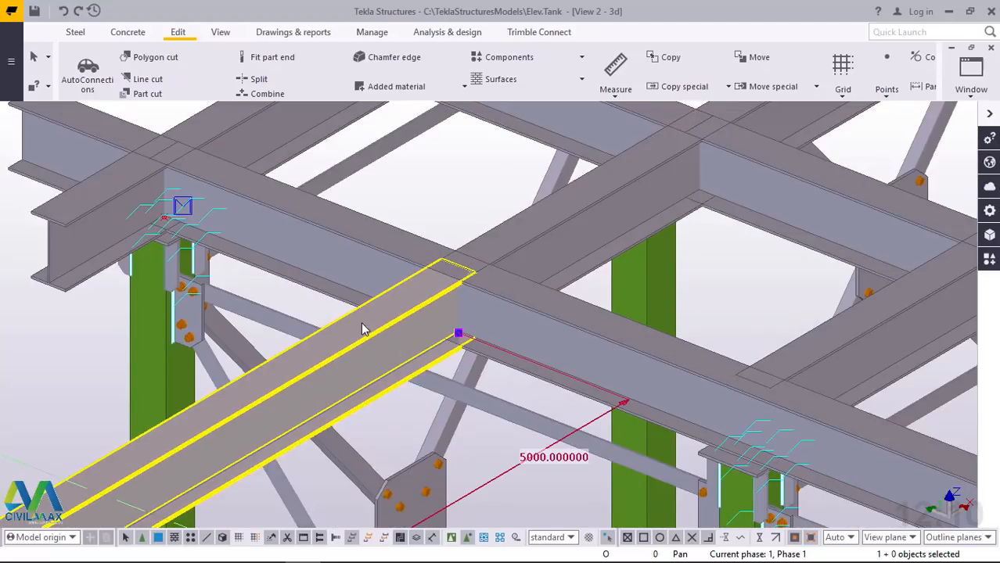
pyautogui.click(545, 460)
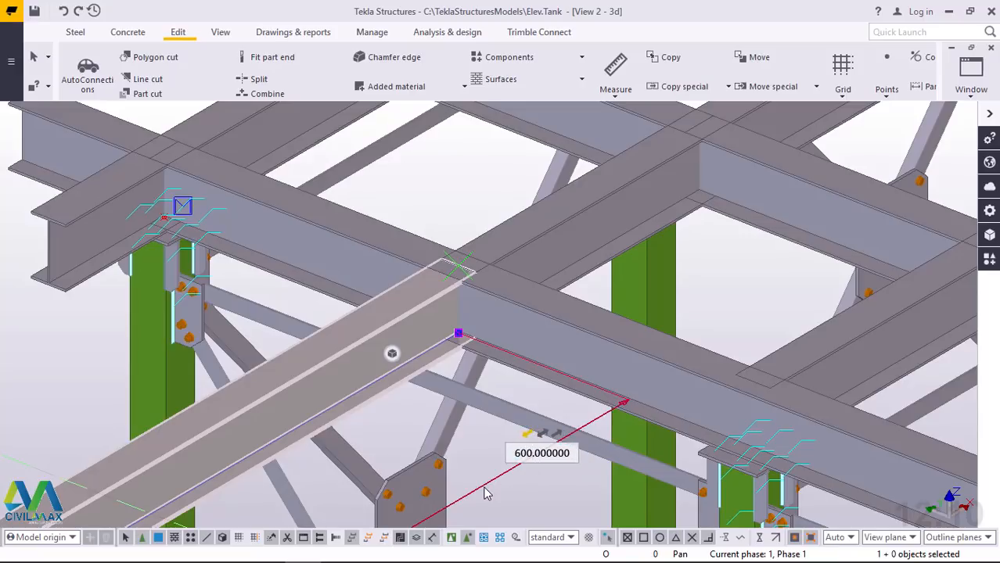
pyautogui.press('Return')
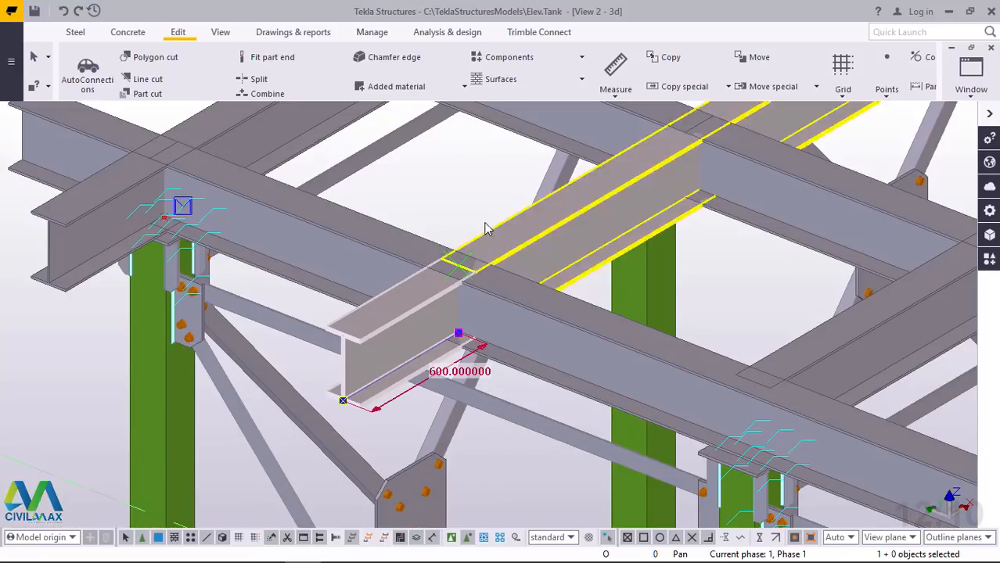
# Copy the 600 stub from its inner top-flange end midpoint to the neighbouring beam's end midpoint above the column, 1250 away, deleting duplicates
pyautogui.scroll(2, 449, 185)
pyautogui.rightClick(426, 173)
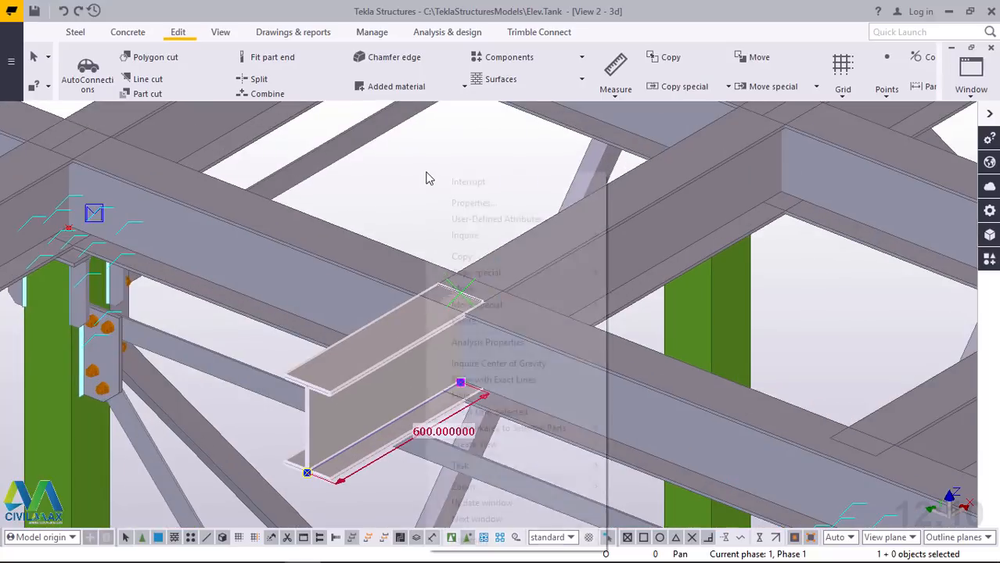
pyautogui.click(482, 259)
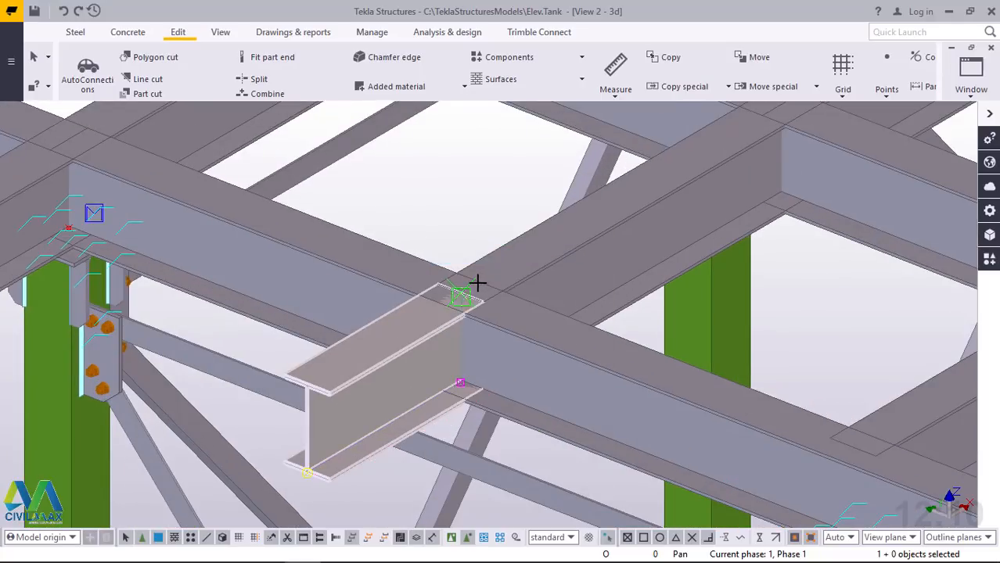
pyautogui.scroll(3, 469, 287)
pyautogui.scroll(3, 469, 286)
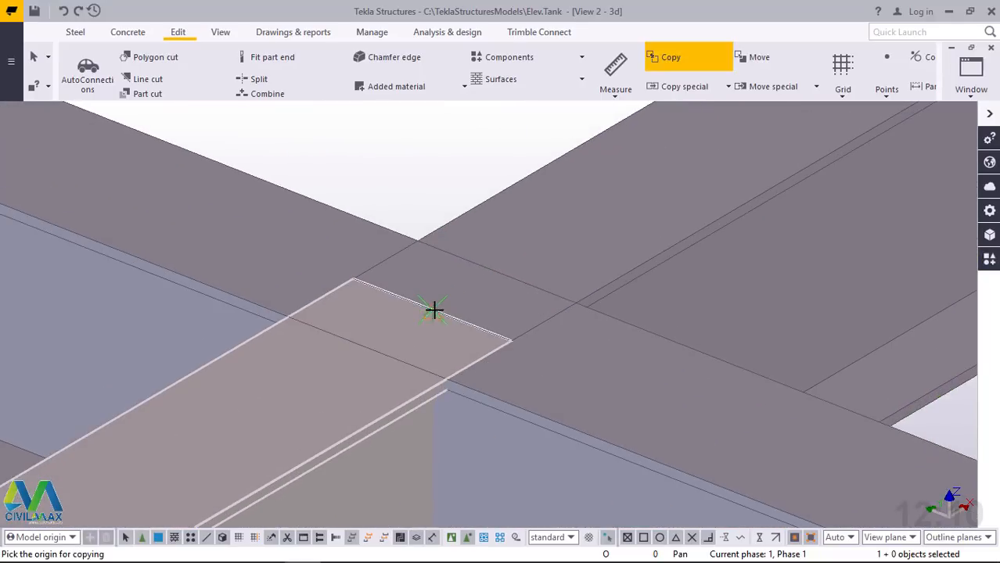
pyautogui.click(283, 261)
pyautogui.scroll(-6, 278, 259)
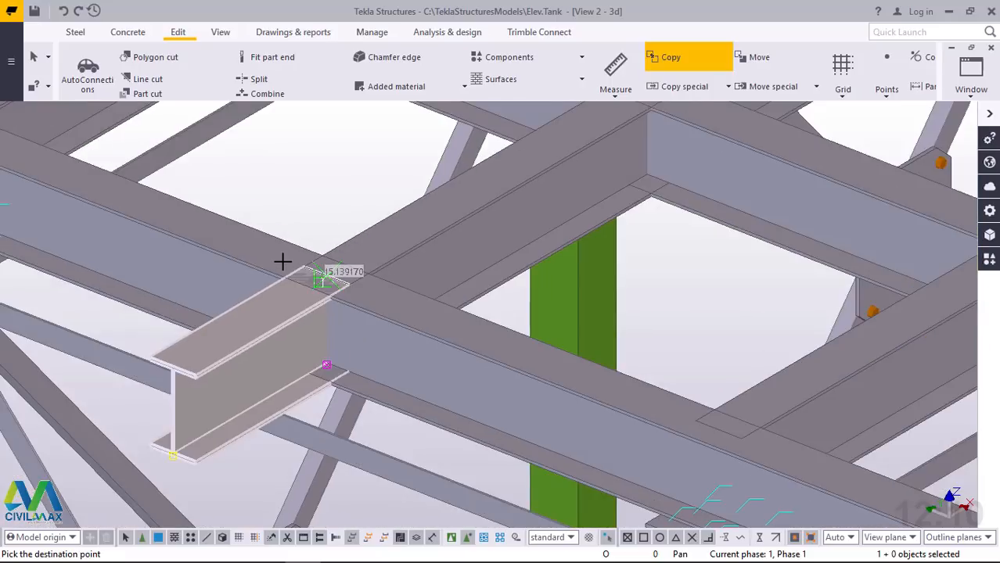
pyautogui.scroll(5, 558, 384)
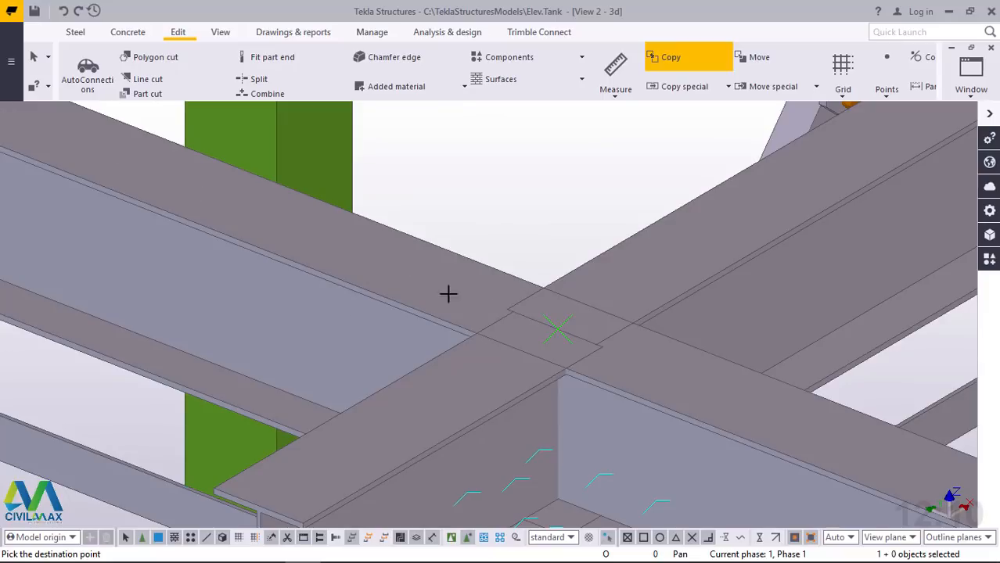
pyautogui.scroll(5, 524, 287)
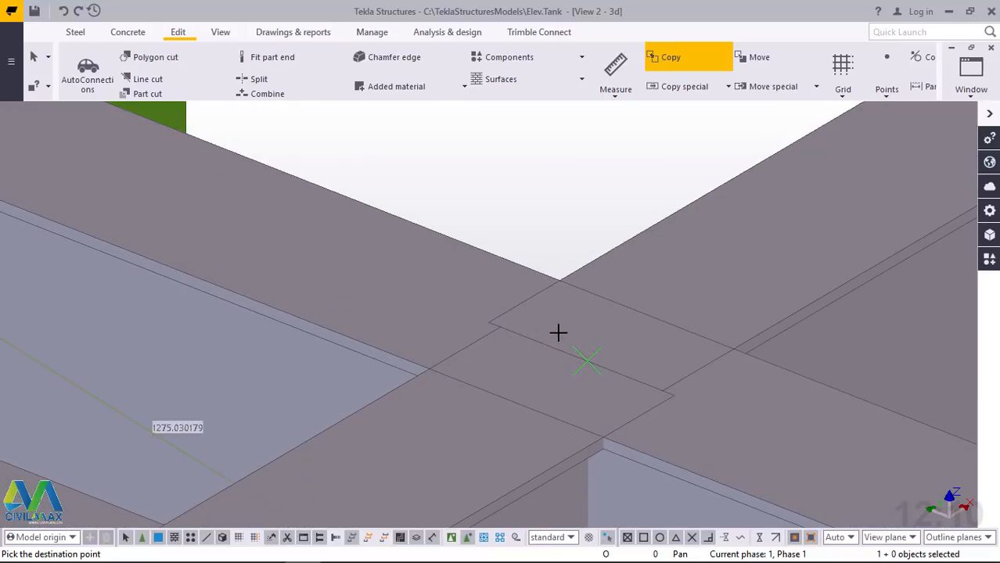
pyautogui.scroll(-4, 479, 350)
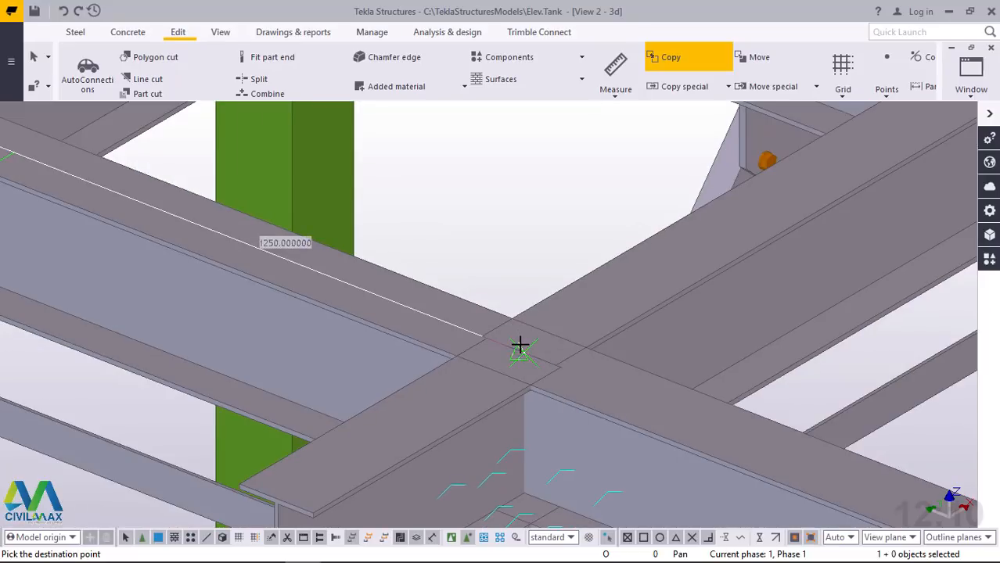
pyautogui.click(520, 348)
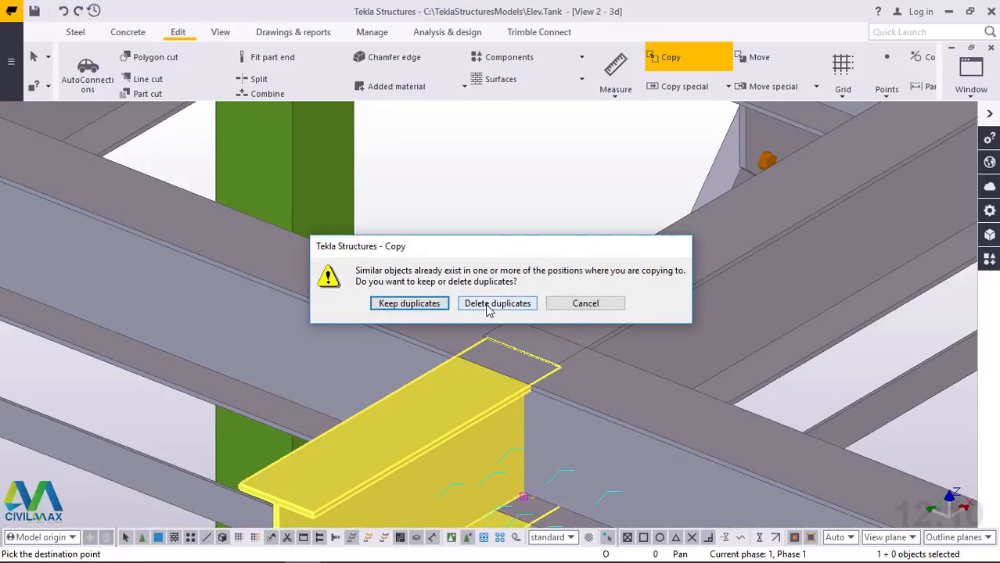
pyautogui.click(488, 304)
# Copy the same stub to the top-flange end midpoint of the next inner beam, past the column
pyautogui.scroll(-3, 337, 319)
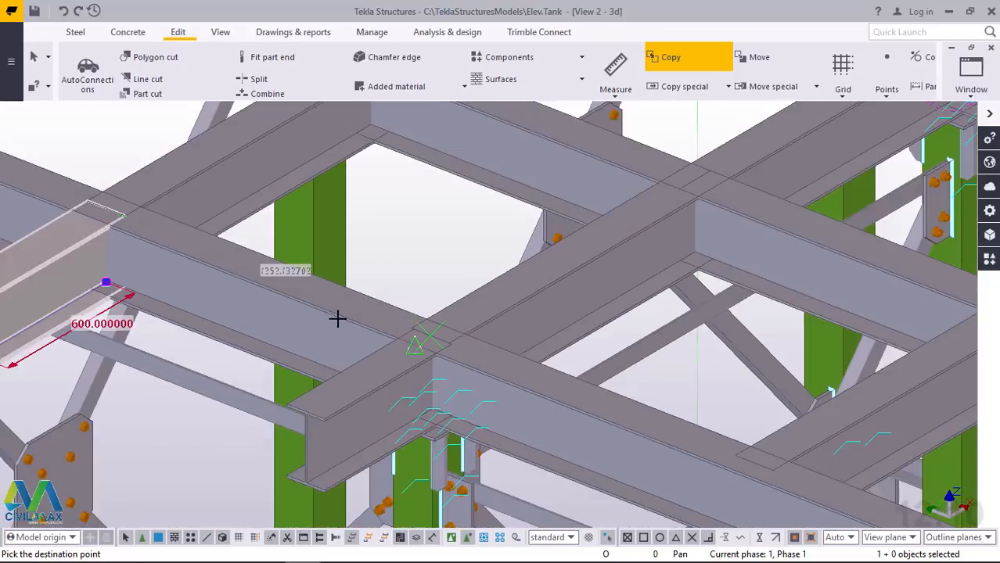
pyautogui.scroll(-2, 337, 319)
pyautogui.scroll(6, 585, 411)
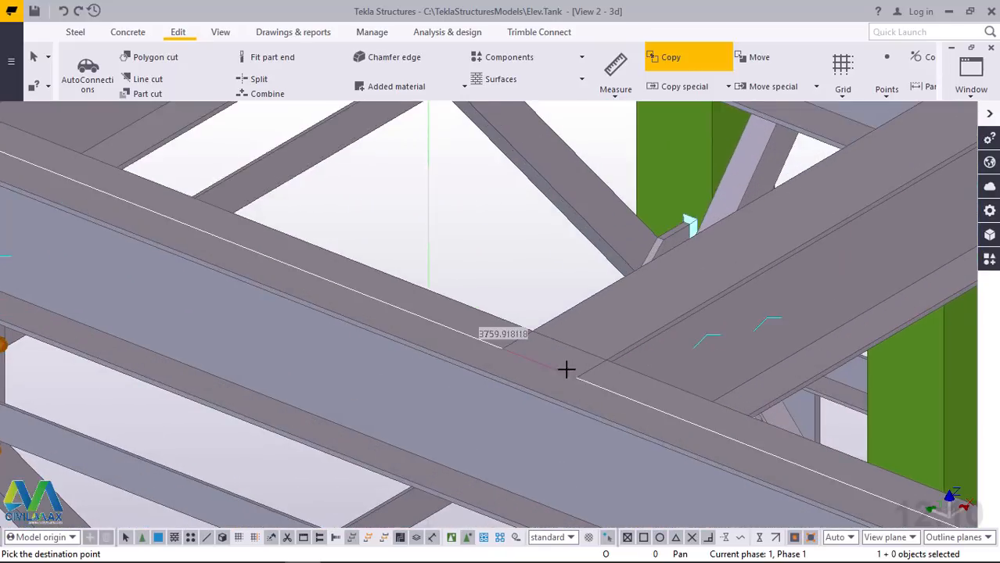
pyautogui.scroll(2, 551, 356)
pyautogui.scroll(2, 536, 307)
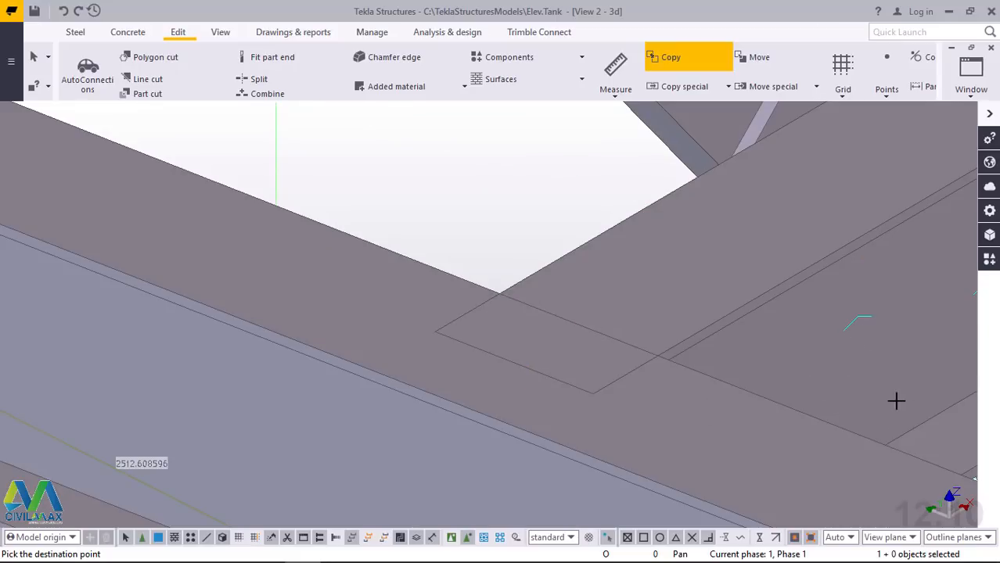
pyautogui.scroll(-3, 751, 453)
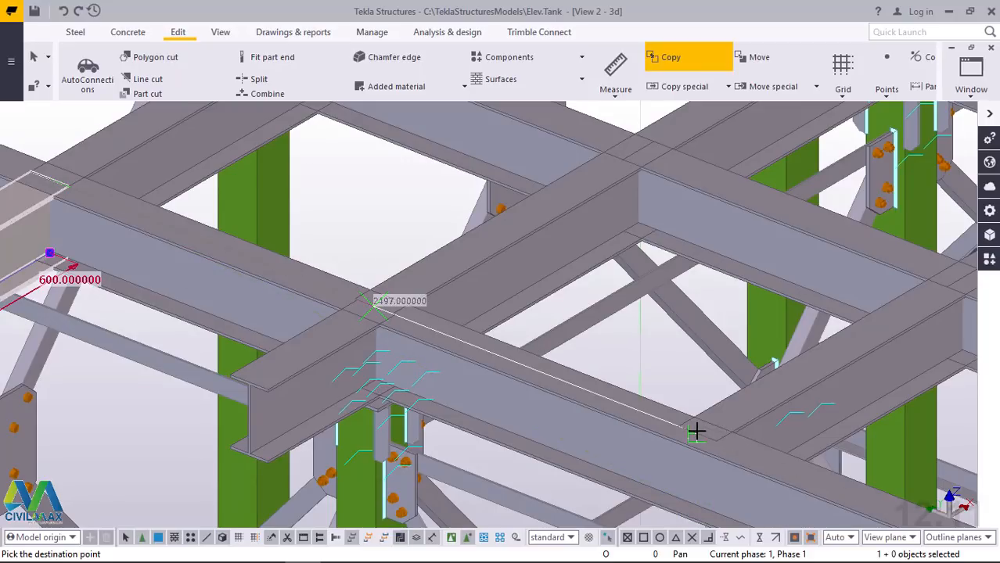
pyautogui.scroll(4, 695, 430)
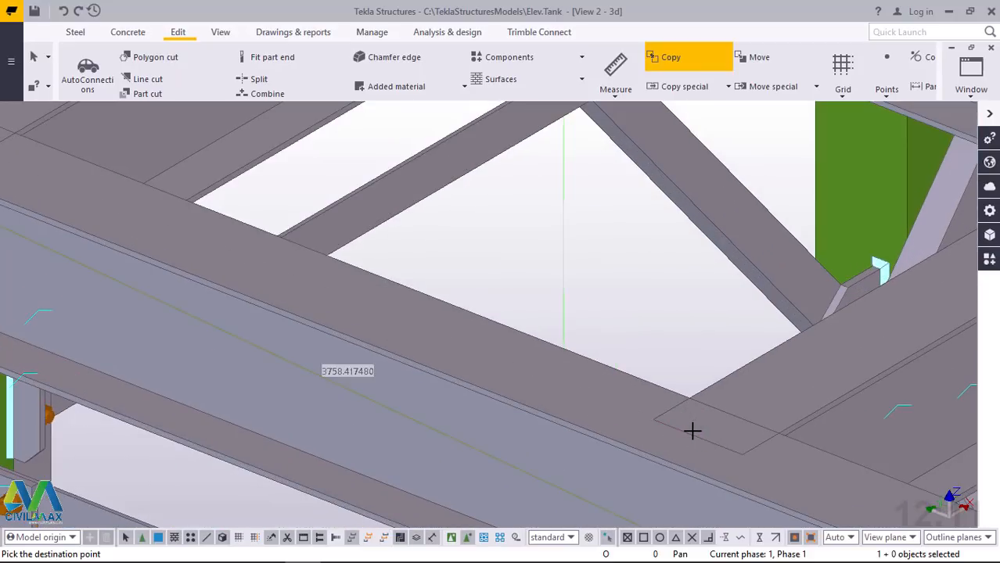
pyautogui.scroll(-3, 457, 393)
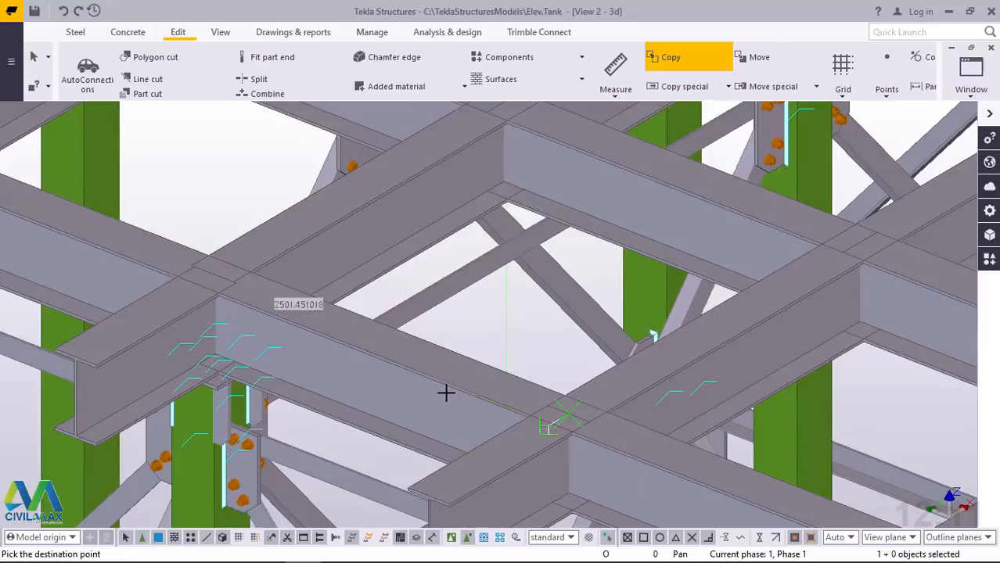
pyautogui.scroll(-1, 447, 391)
pyautogui.scroll(-2, 653, 448)
pyautogui.scroll(-1, 571, 417)
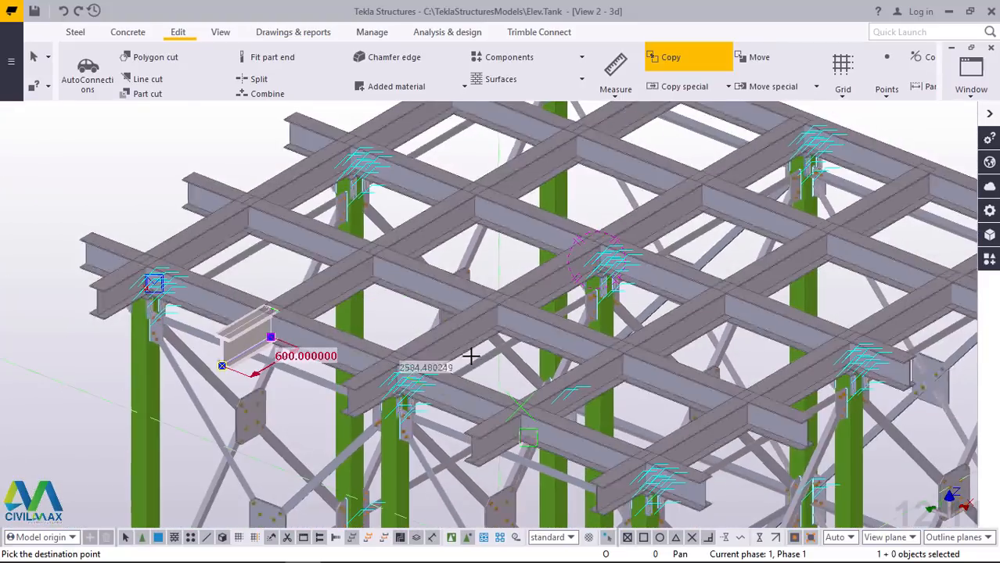
# Try copying the stub again to the position above the column, delete the duplicates there, and end the command
pyautogui.scroll(5, 390, 357)
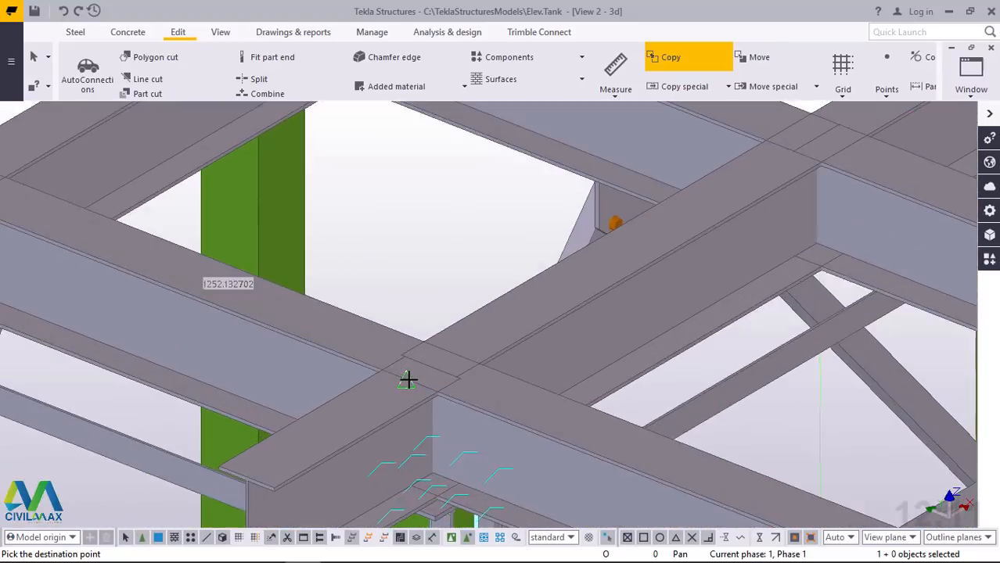
pyautogui.scroll(4, 407, 372)
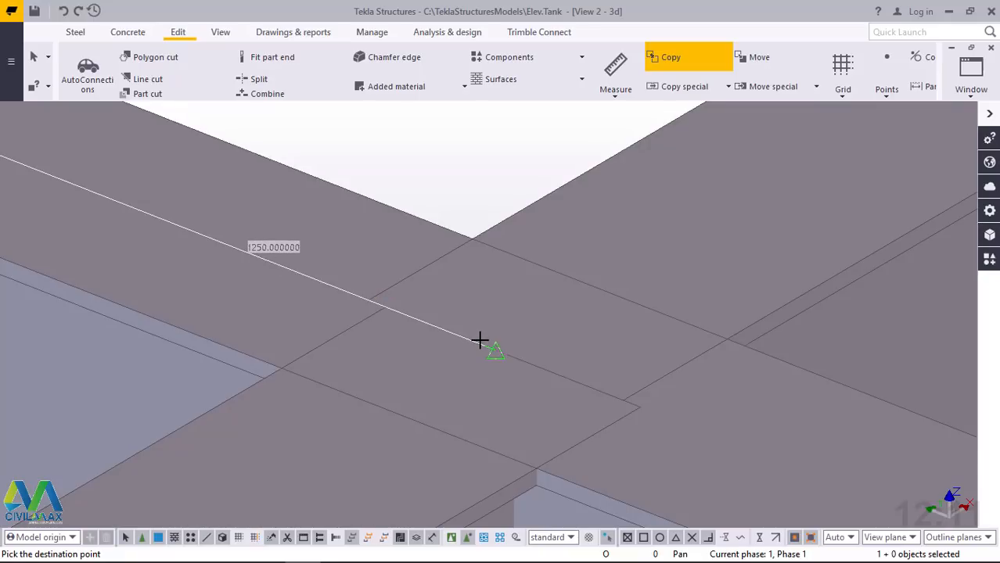
pyautogui.click(481, 348)
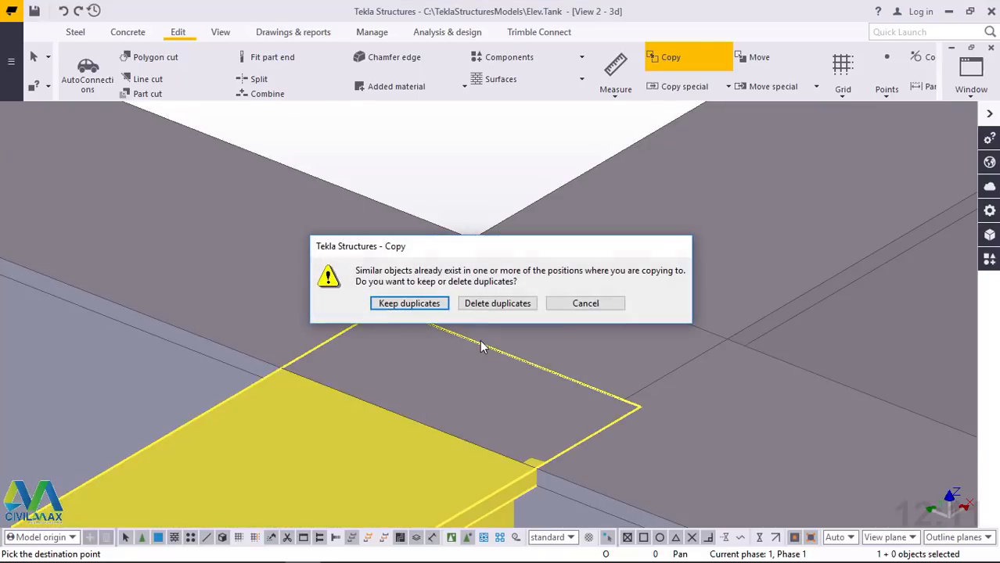
pyautogui.click(497, 304)
pyautogui.rightClick(448, 190)
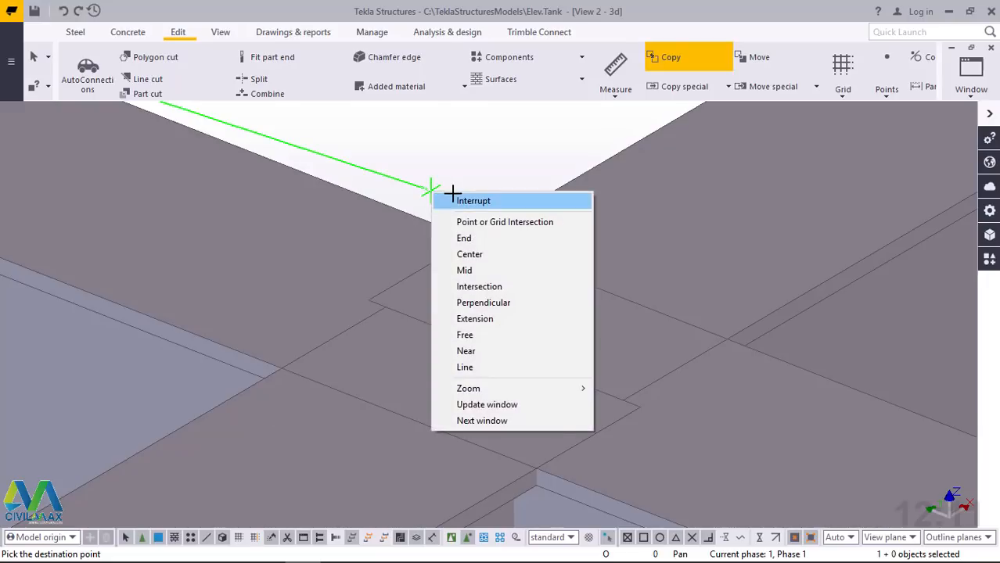
pyautogui.click(465, 199)
# Copy the original 600 stub again to the beam end midpoint above the column, 1250 away, and end the command
pyautogui.scroll(-6, 257, 464)
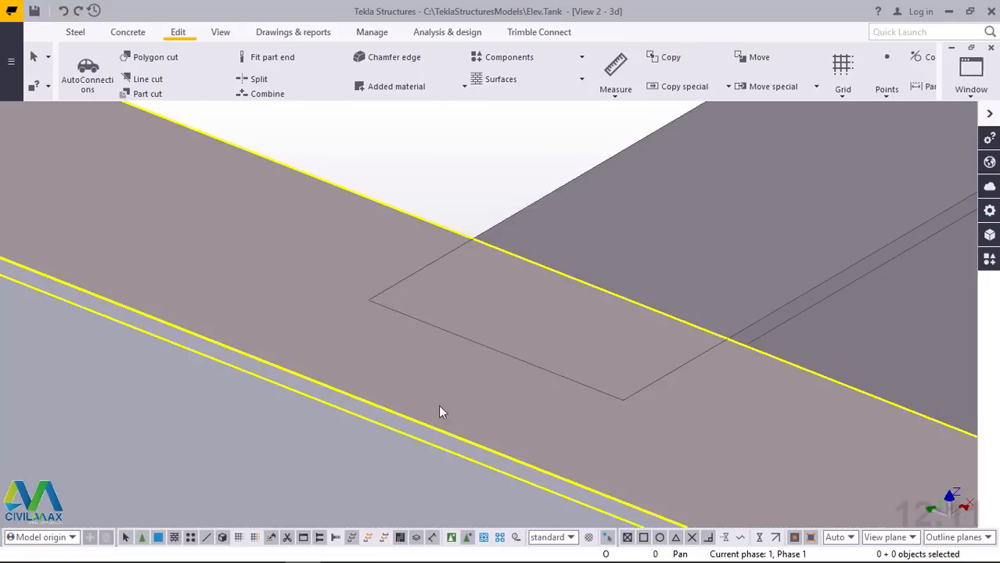
pyautogui.scroll(-2, 183, 292)
pyautogui.scroll(3, 213, 305)
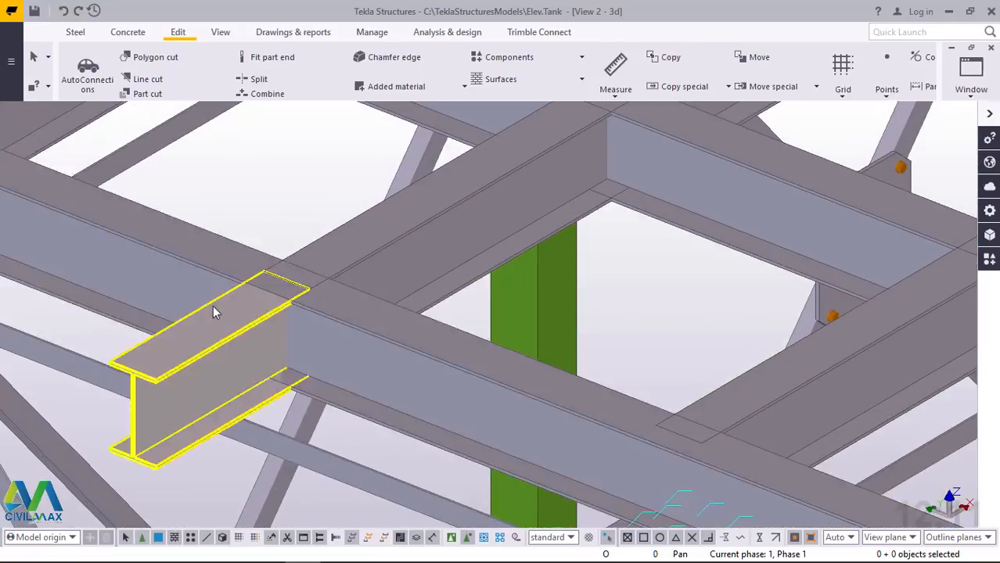
pyautogui.click(213, 312)
pyautogui.rightClick(213, 312)
pyautogui.click(242, 270)
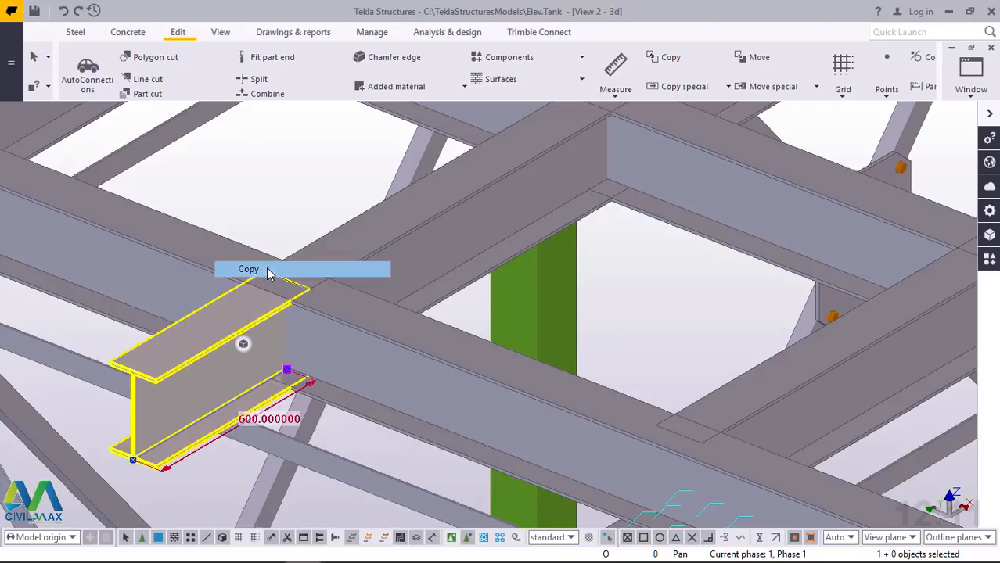
pyautogui.scroll(2, 284, 258)
pyautogui.scroll(4, 286, 259)
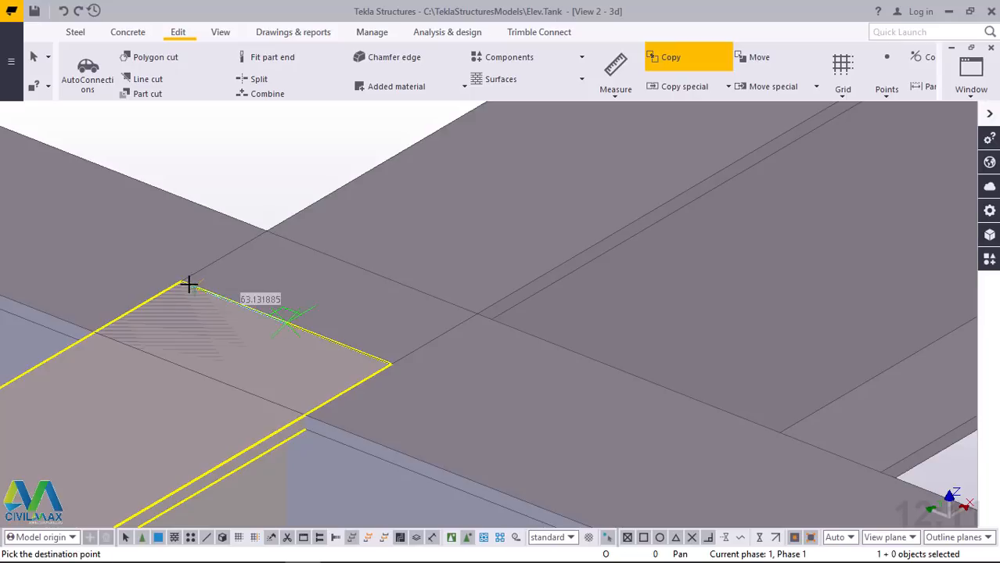
pyautogui.scroll(-5, 188, 284)
pyautogui.scroll(4, 477, 426)
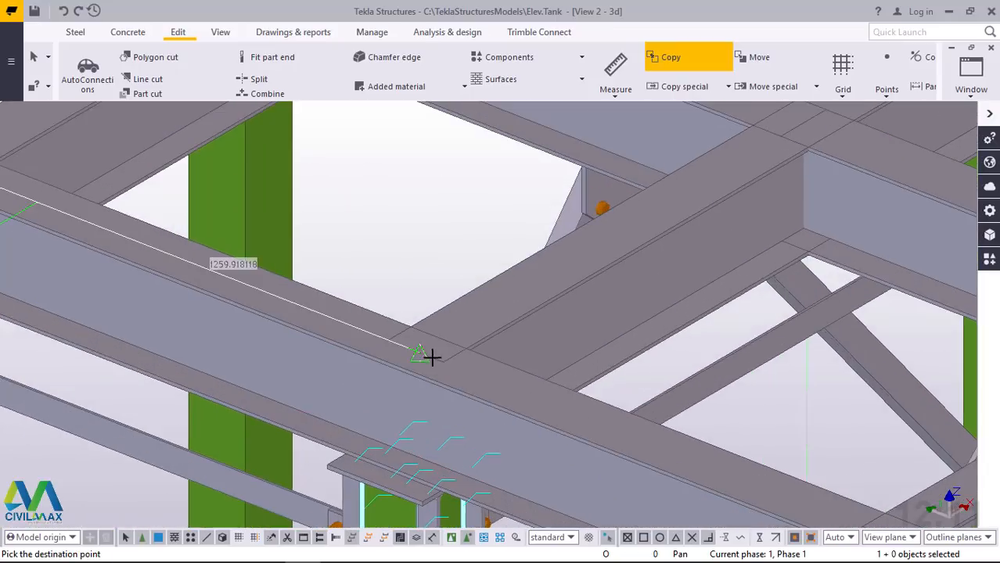
pyautogui.scroll(3, 426, 352)
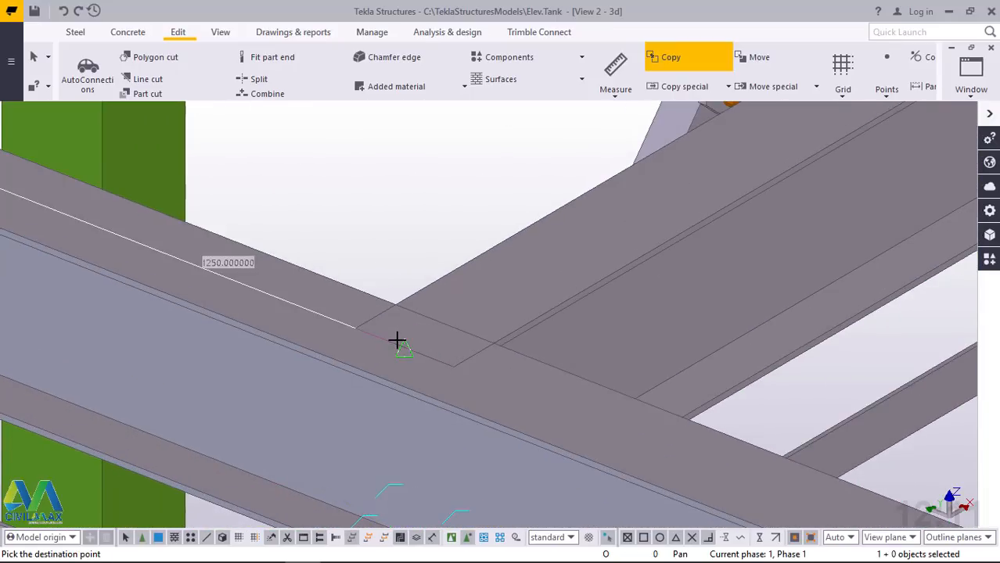
pyautogui.rightClick(437, 232)
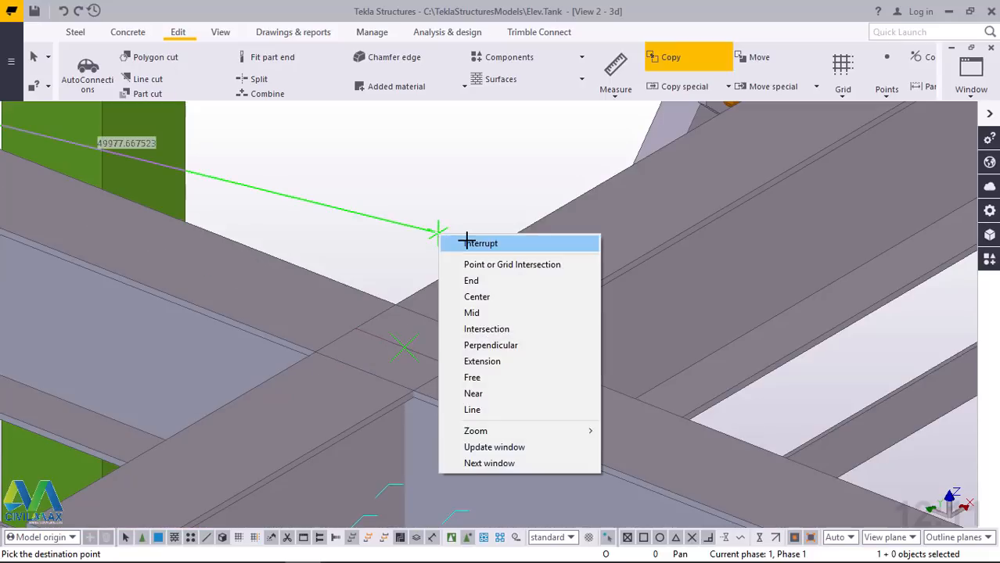
pyautogui.click(444, 238)
# Copy the three inner 600 stubs from the first stub's outer top-flange end midpoint to the matching beam's end midpoint at the opposite edge, 5600 away
pyautogui.scroll(-8, 462, 317)
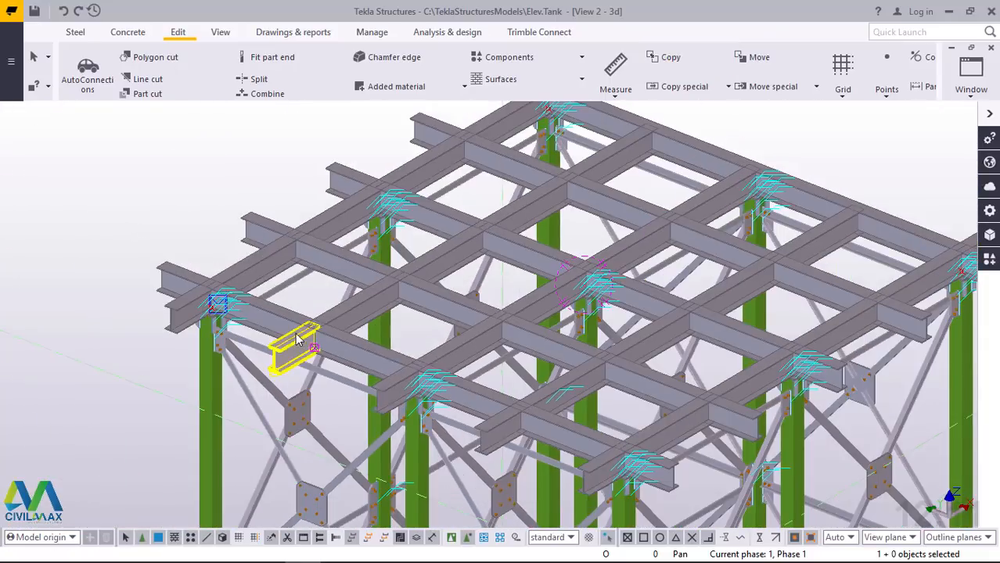
pyautogui.scroll(8, 293, 352)
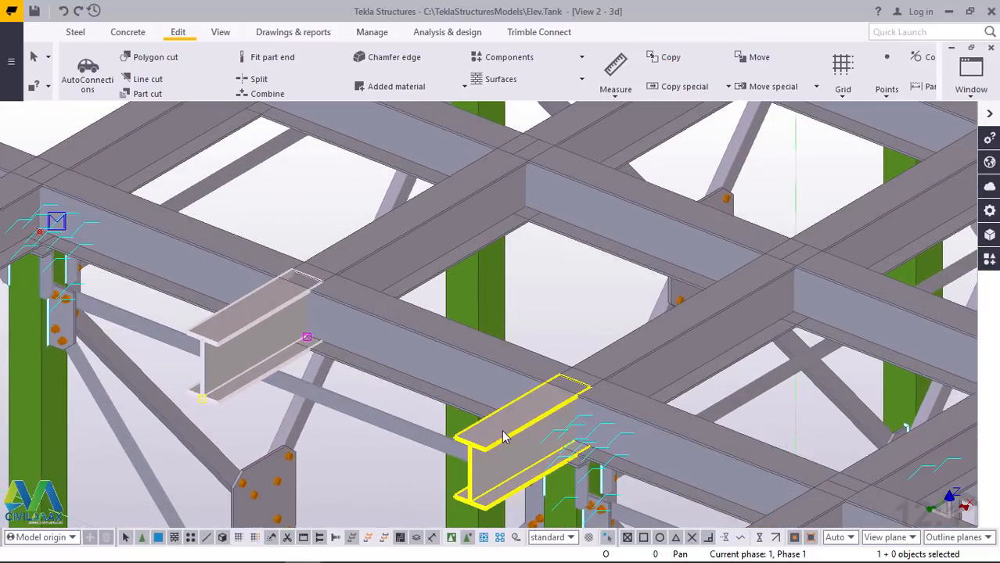
pyautogui.keyDown('ctrl'); pyautogui.click(504, 434); pyautogui.keyUp('ctrl')
pyautogui.scroll(-5, 344, 309)
pyautogui.scroll(5, 612, 443)
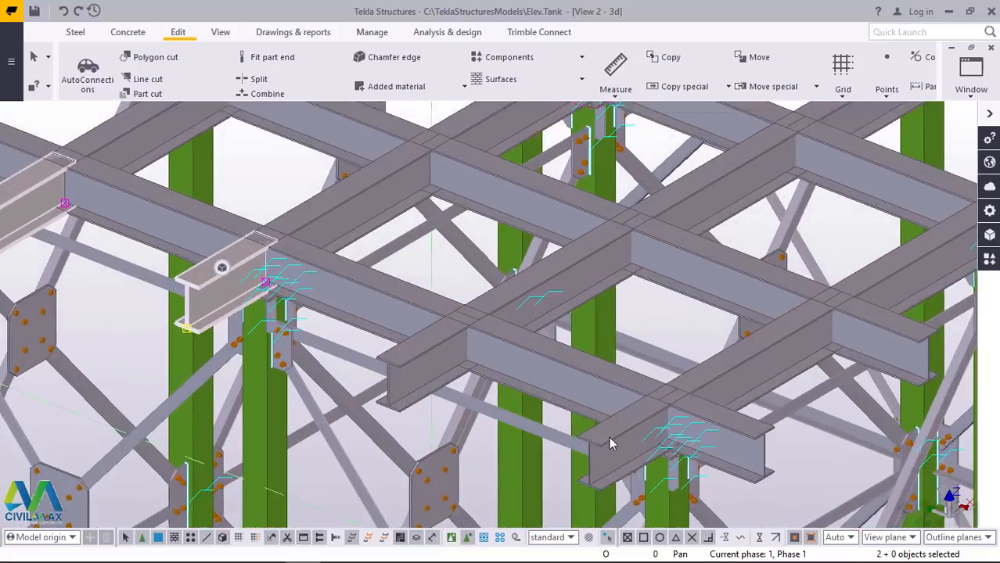
pyautogui.keyDown('ctrl'); pyautogui.click(414, 342); pyautogui.keyUp('ctrl')
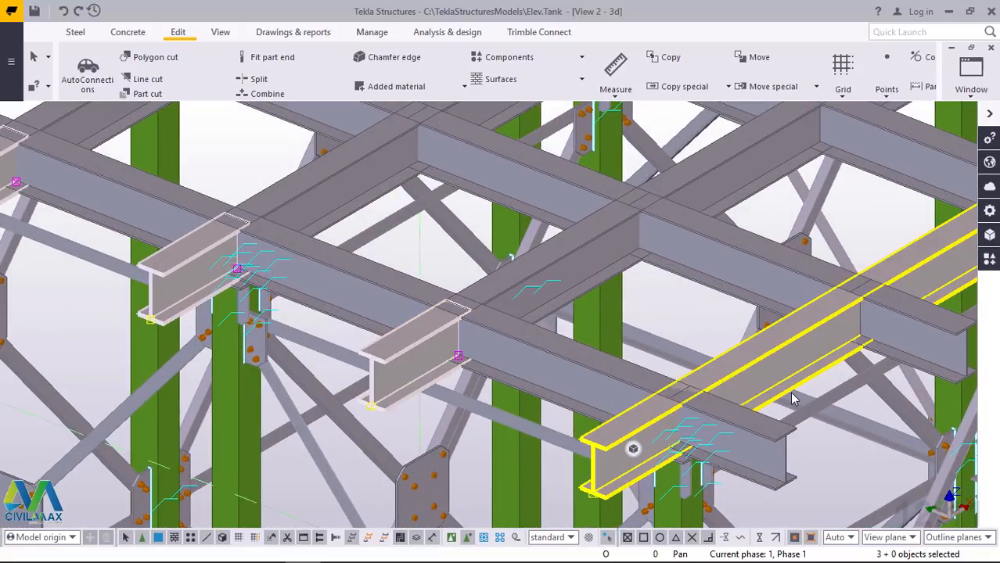
pyautogui.keyDown('ctrl'); pyautogui.click(780, 337); pyautogui.keyUp('ctrl')
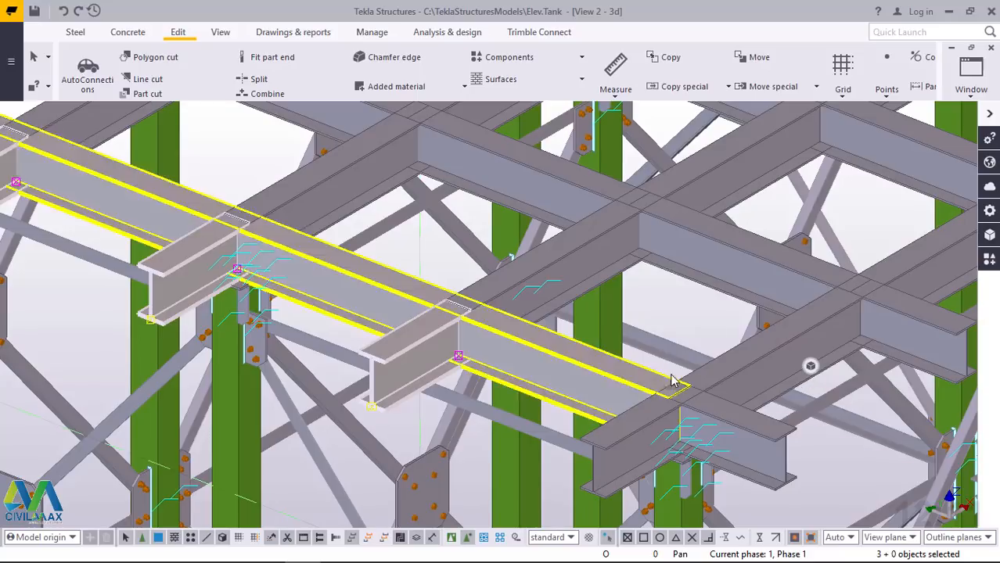
pyautogui.scroll(-5, 503, 431)
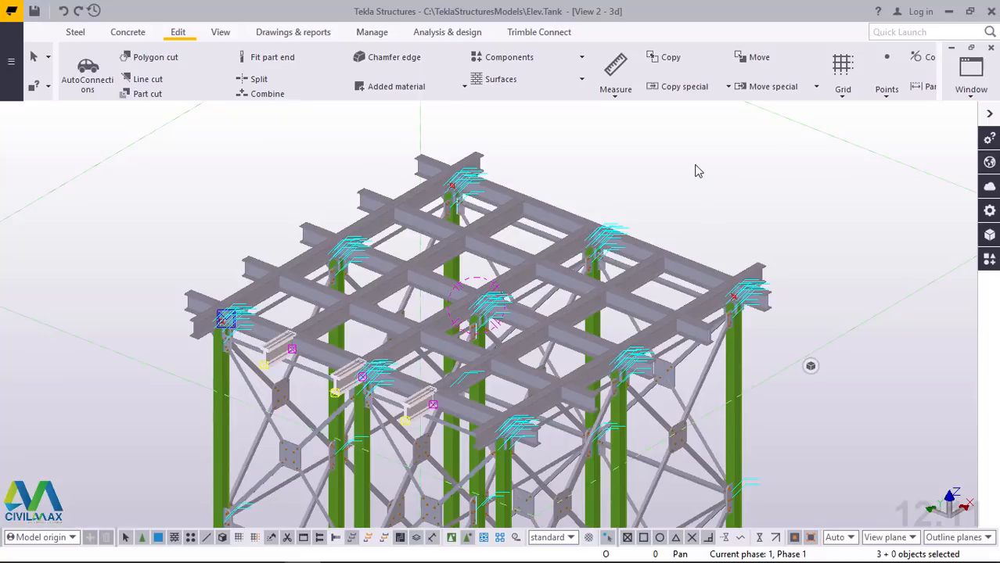
pyautogui.rightClick(698, 171)
pyautogui.click(743, 197)
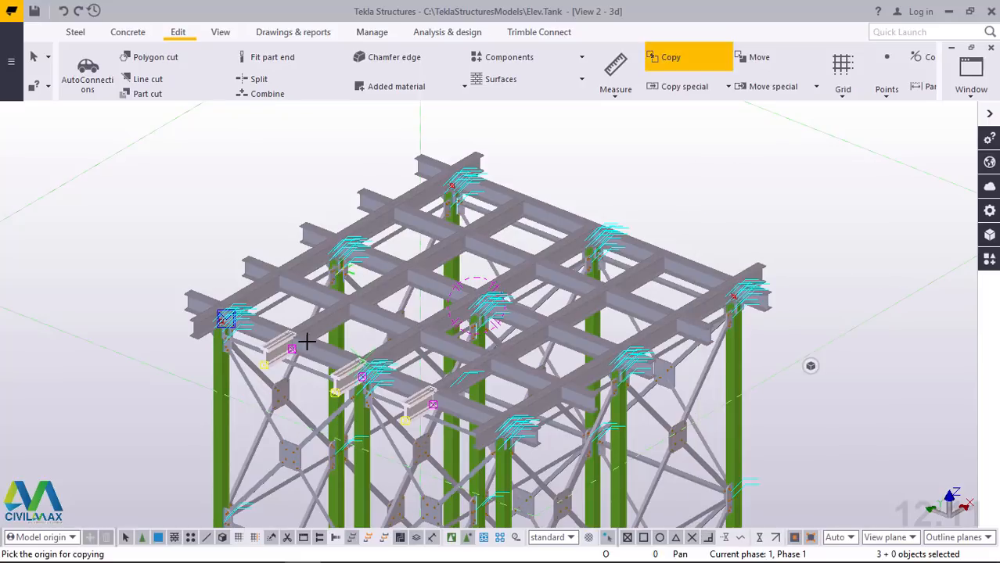
pyautogui.scroll(5, 270, 346)
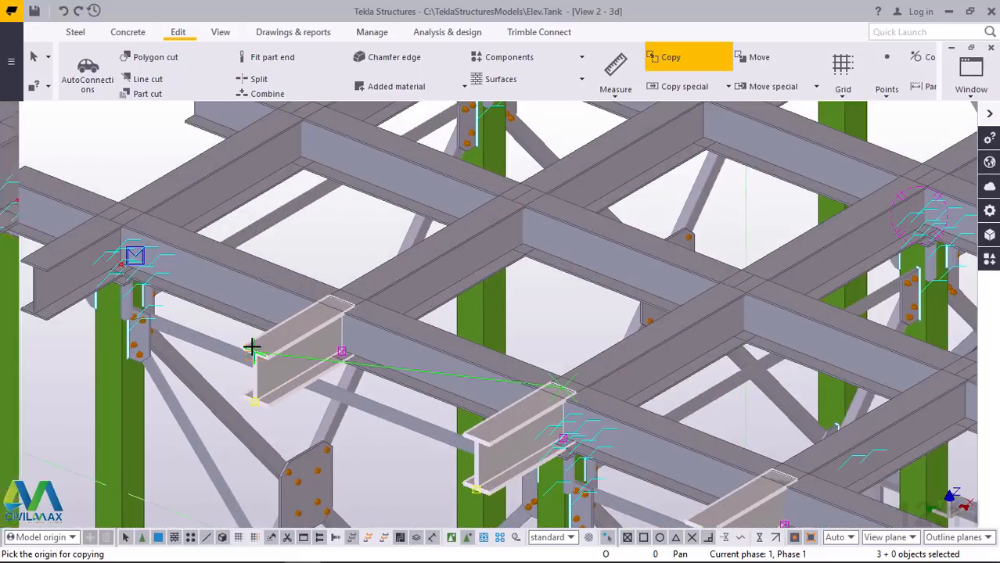
pyautogui.scroll(5, 252, 348)
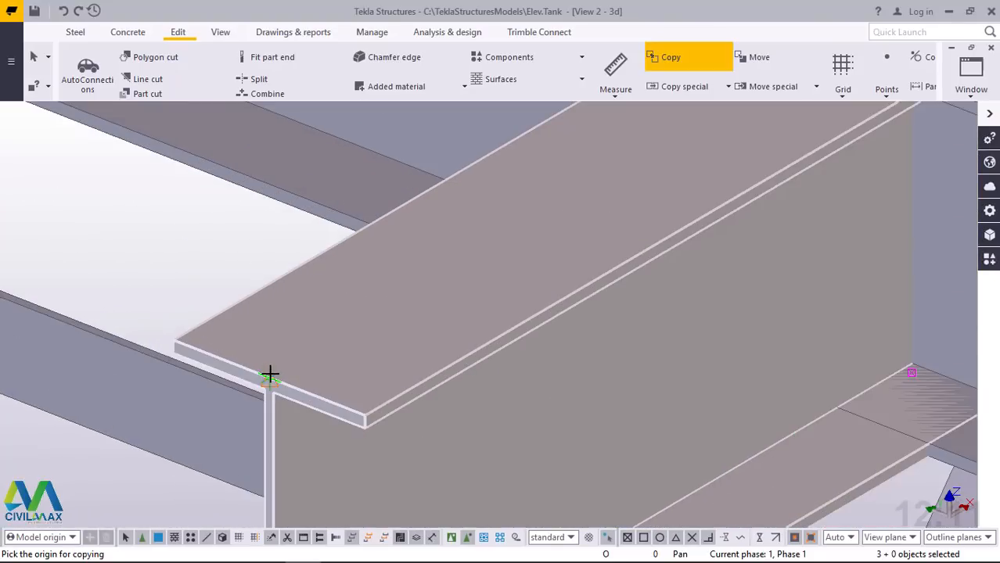
pyautogui.click(270, 376)
pyautogui.scroll(-6, 208, 403)
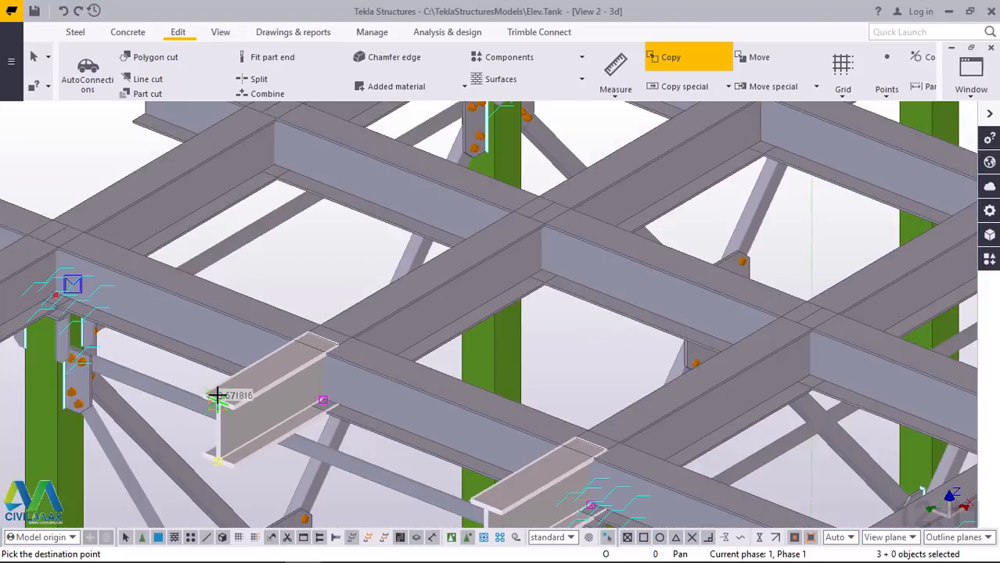
pyautogui.scroll(-5, 219, 398)
pyautogui.scroll(5, 582, 178)
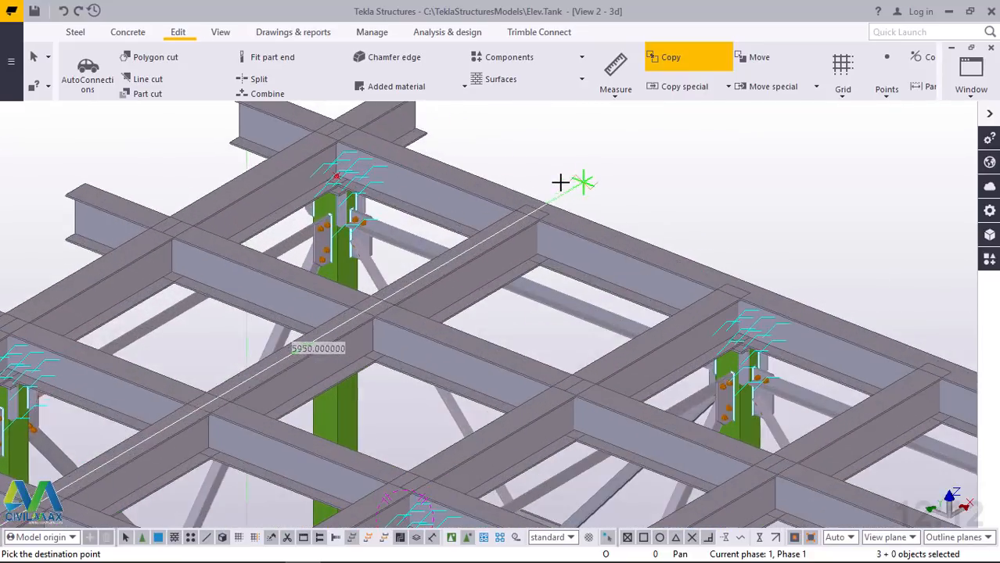
pyautogui.scroll(6, 560, 182)
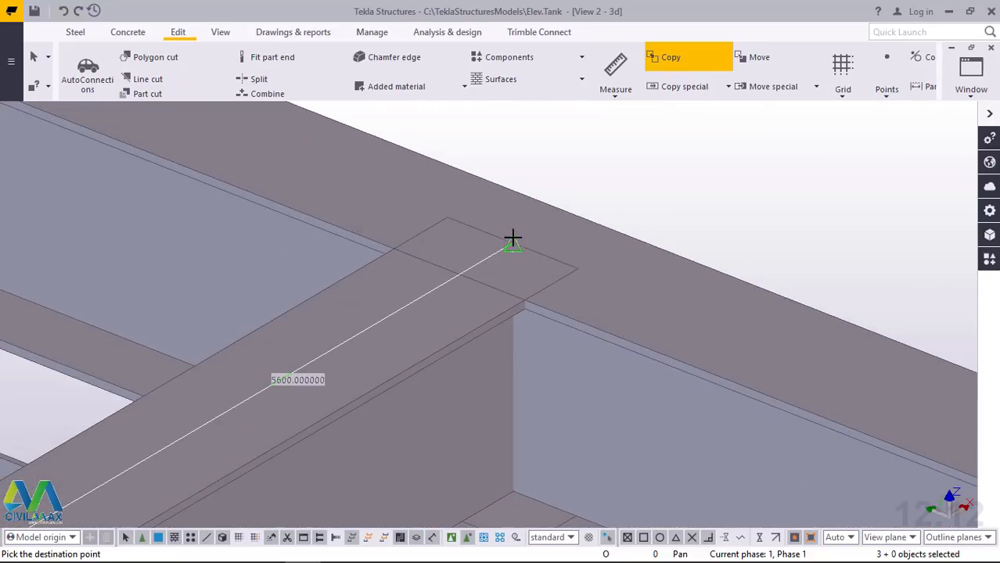
pyautogui.click(512, 239)
pyautogui.rightClick(596, 173)
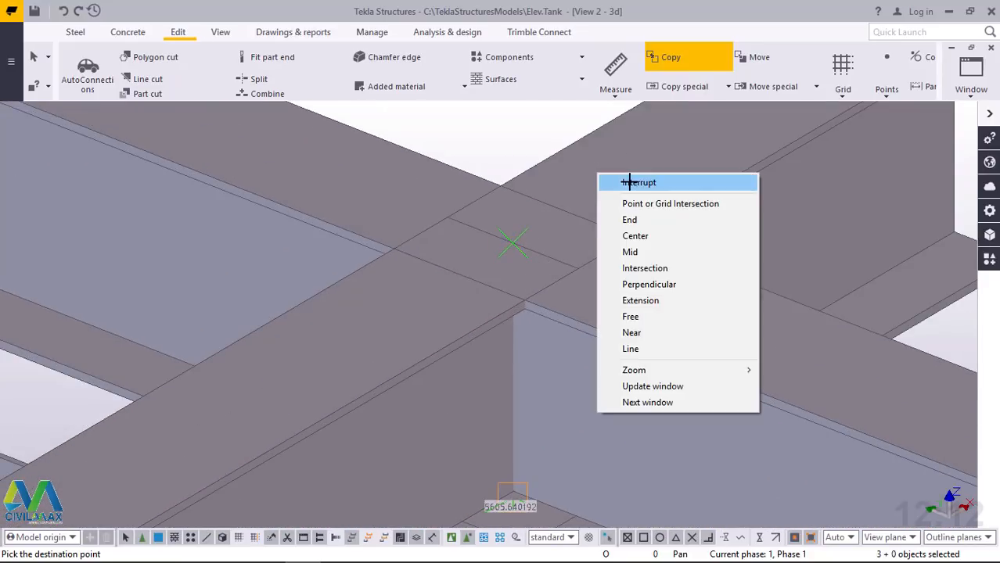
pyautogui.click(607, 180)
pyautogui.scroll(-10, 404, 266)
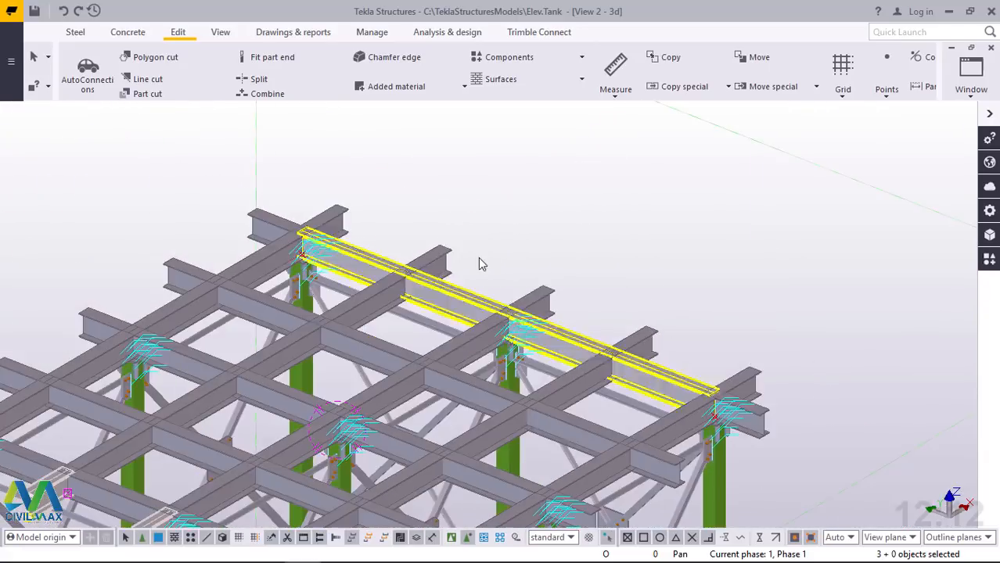
pyautogui.scroll(-2, 514, 254)
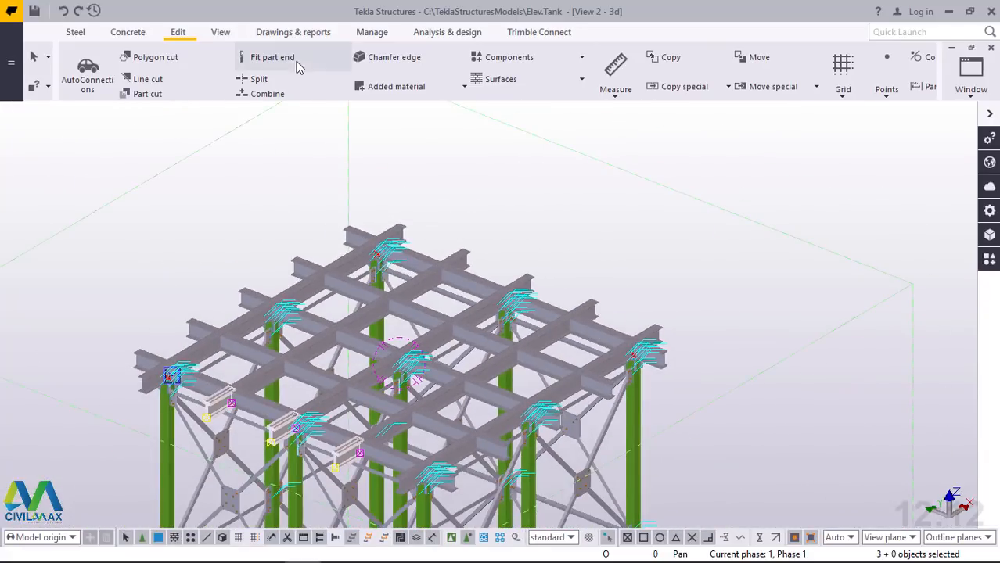
# Inspect the beam grid and its projecting stubs in plan view and again in 3D, checking the stub ends along the edges
pyautogui.click(222, 33)
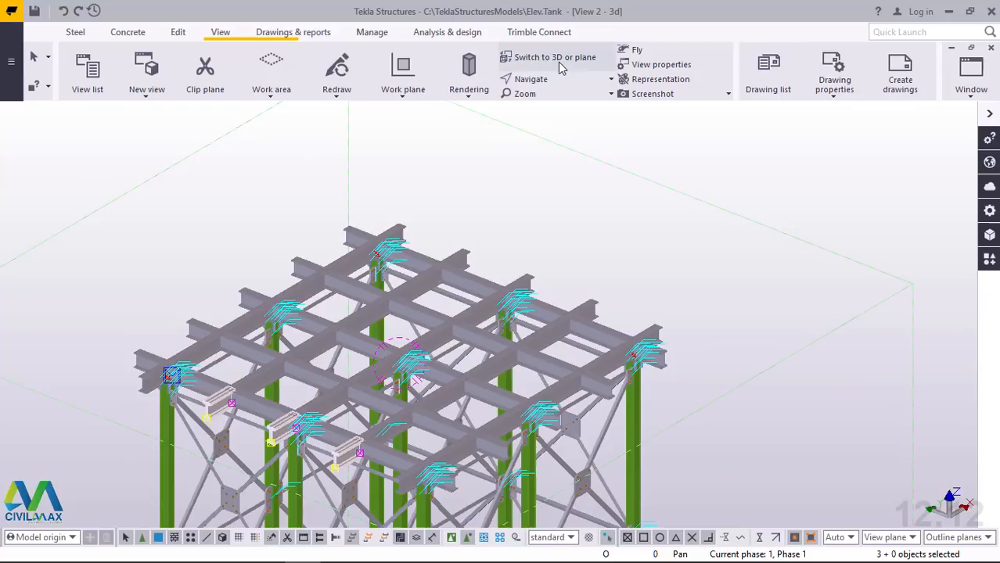
pyautogui.hotkey('ctrl', 'p')
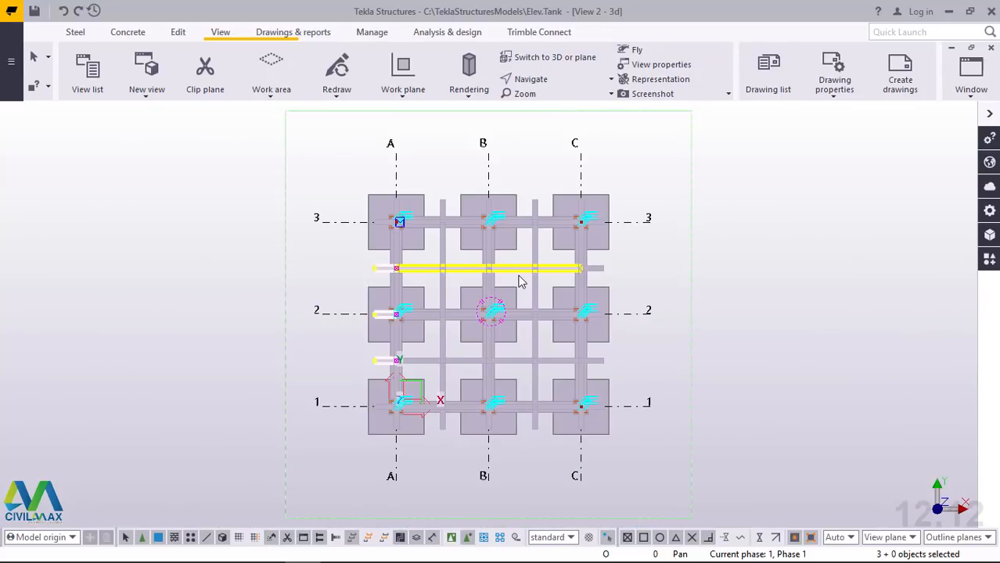
pyautogui.scroll(3, 520, 282)
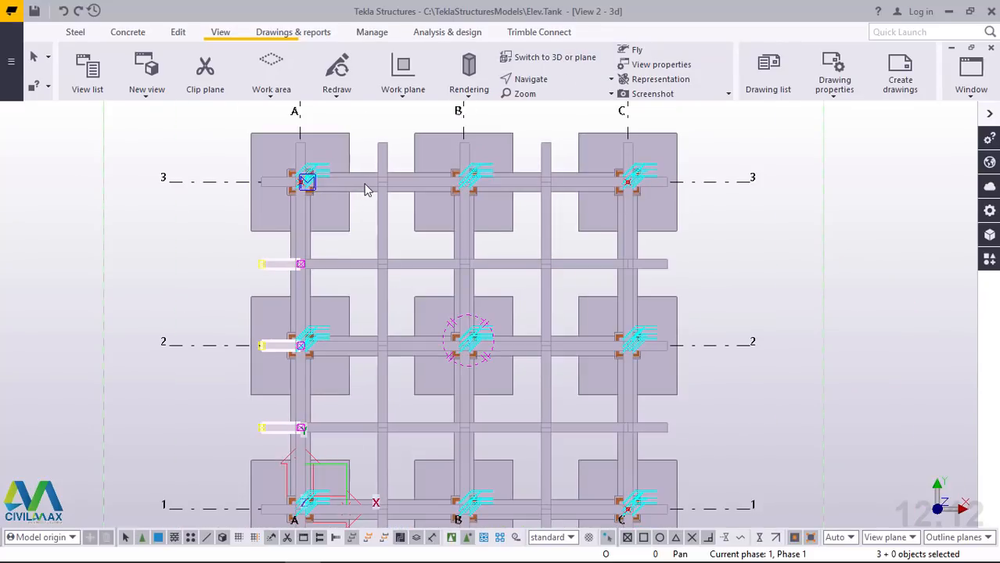
pyautogui.click(574, 61)
pyautogui.scroll(6, 491, 145)
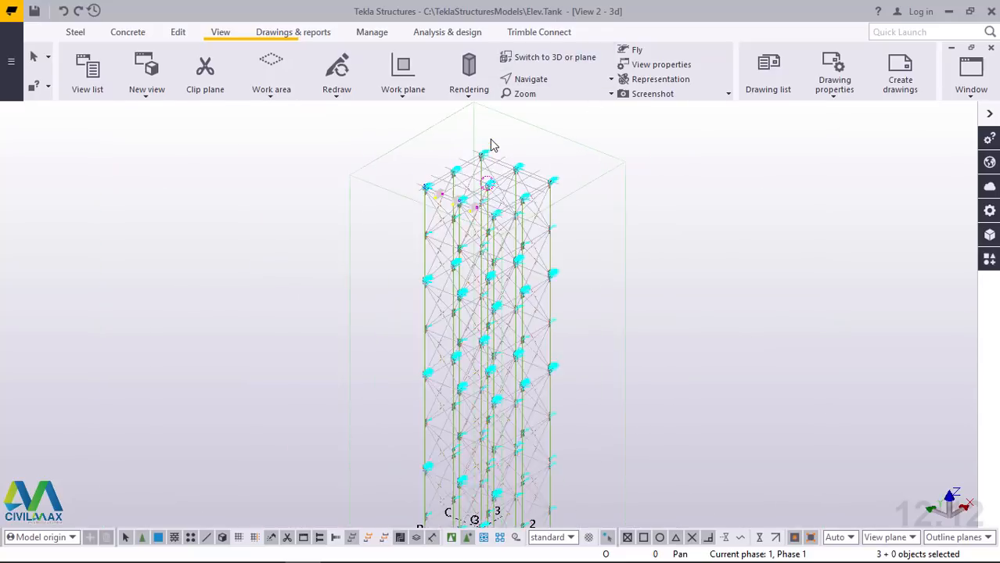
pyautogui.scroll(2, 511, 202)
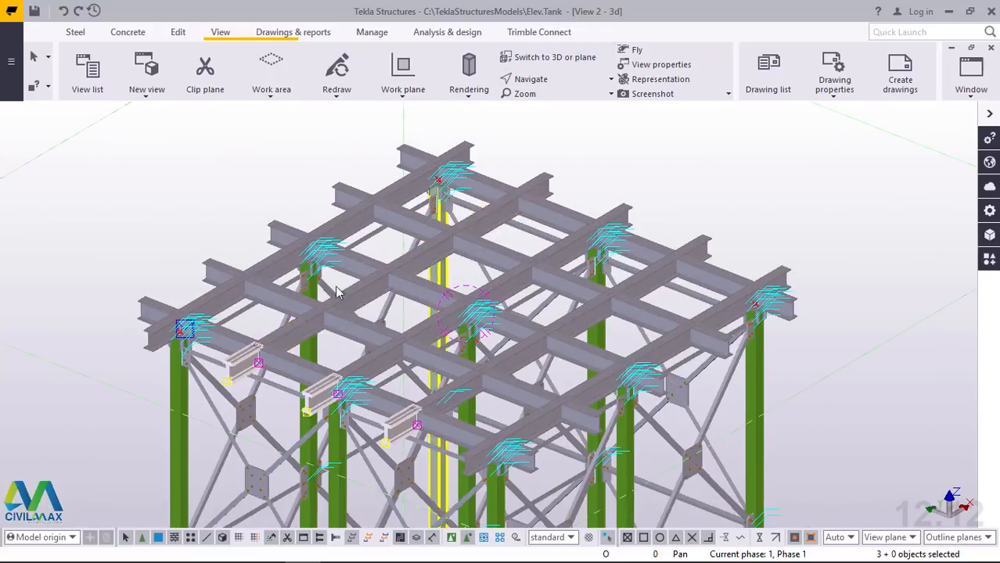
pyautogui.click(209, 179)
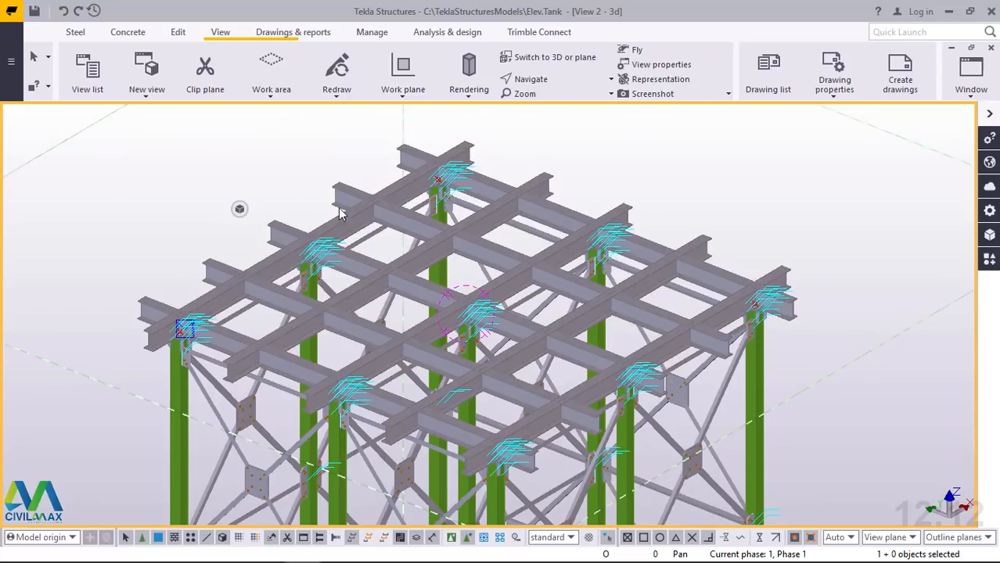
pyautogui.moveTo(469, 340)
pyautogui.keyDown('ctrl'); pyautogui.mouseDown(button='middle')
pyautogui.moveTo(373, 305)
pyautogui.moveTo(249, 291)
pyautogui.moveTo(229, 357)
pyautogui.moveTo(325, 319)
pyautogui.moveTo(465, 327)
pyautogui.moveTo(471, 280)
pyautogui.mouseUp(button='middle'); pyautogui.keyUp('ctrl')
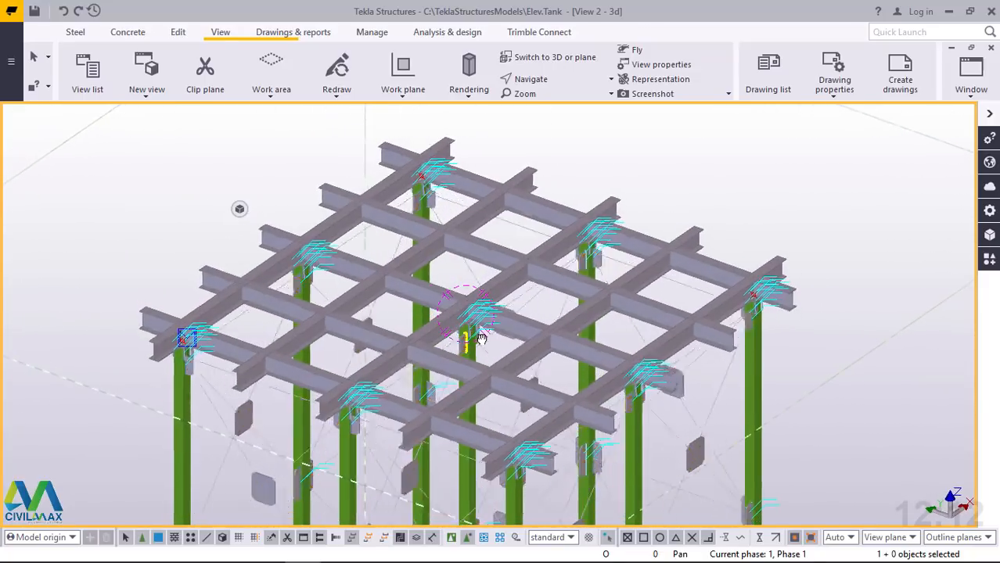
pyautogui.scroll(6, 420, 165)
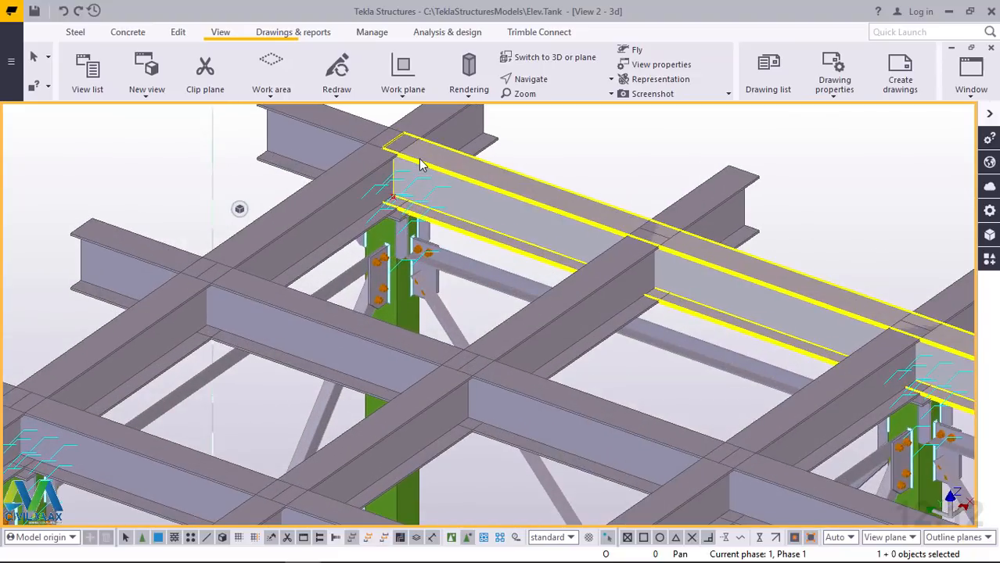
pyautogui.scroll(-4, 420, 164)
pyautogui.scroll(-2, 420, 164)
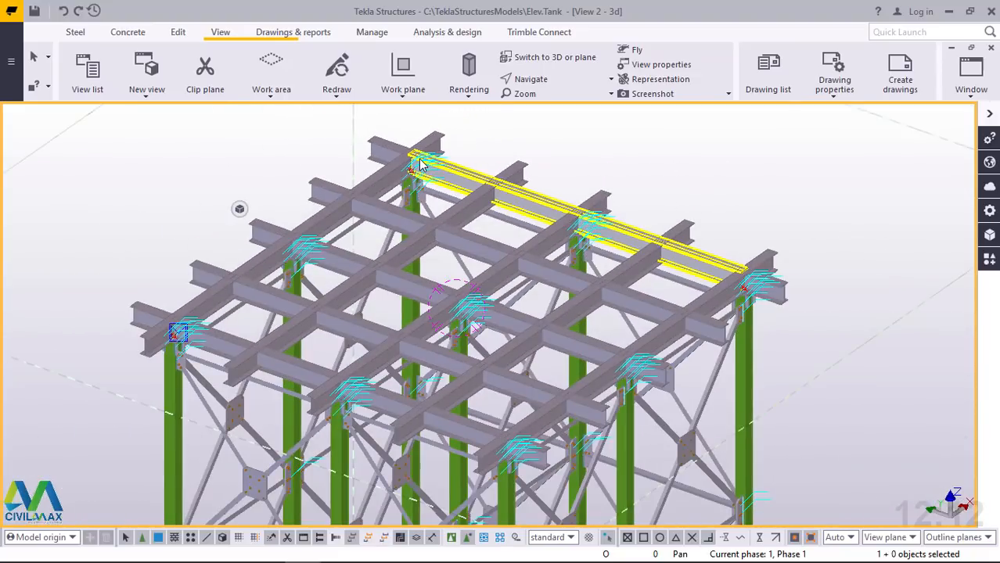
pyautogui.scroll(2, 153, 283)
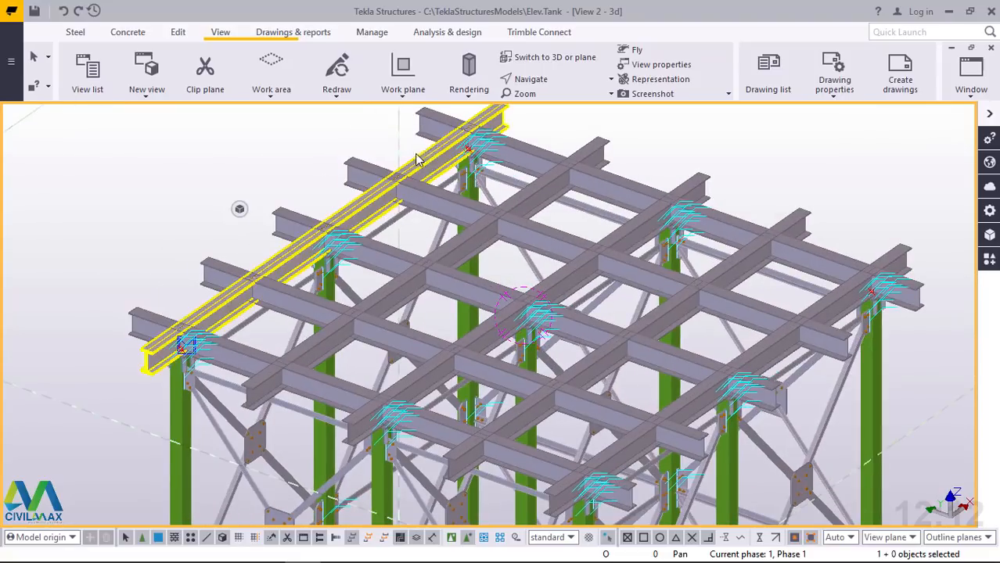
pyautogui.scroll(3, 152, 342)
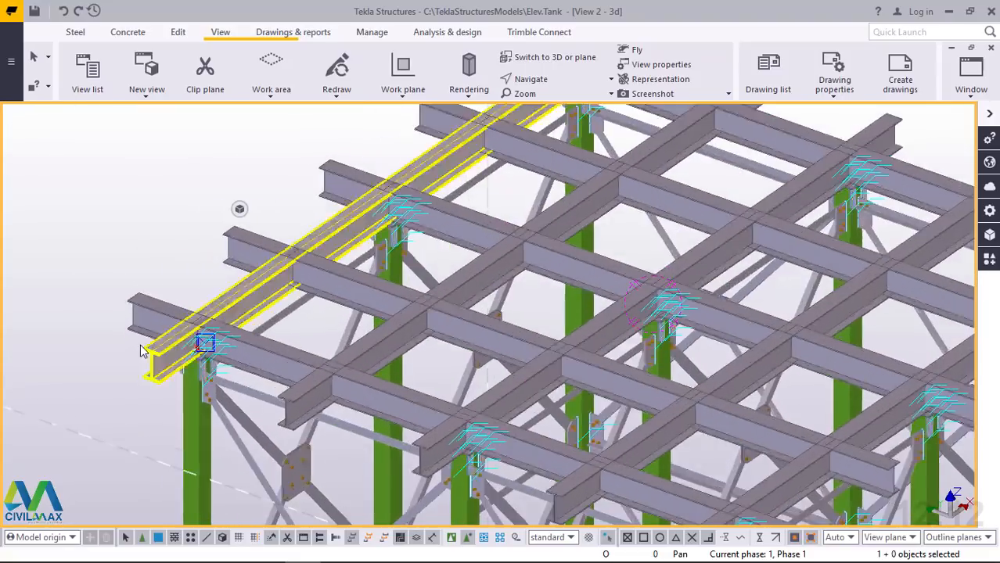
pyautogui.scroll(-3, 161, 382)
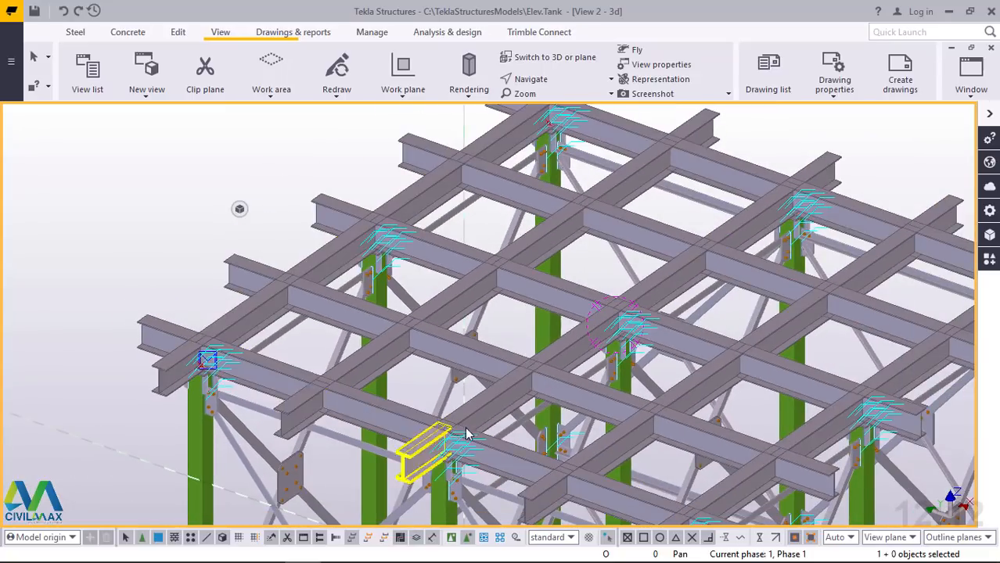
# Copy the 5000 beam on the middle column line from its top-flange end corner to the corner stub's outer end midpoint, and end the command
pyautogui.click(507, 400)
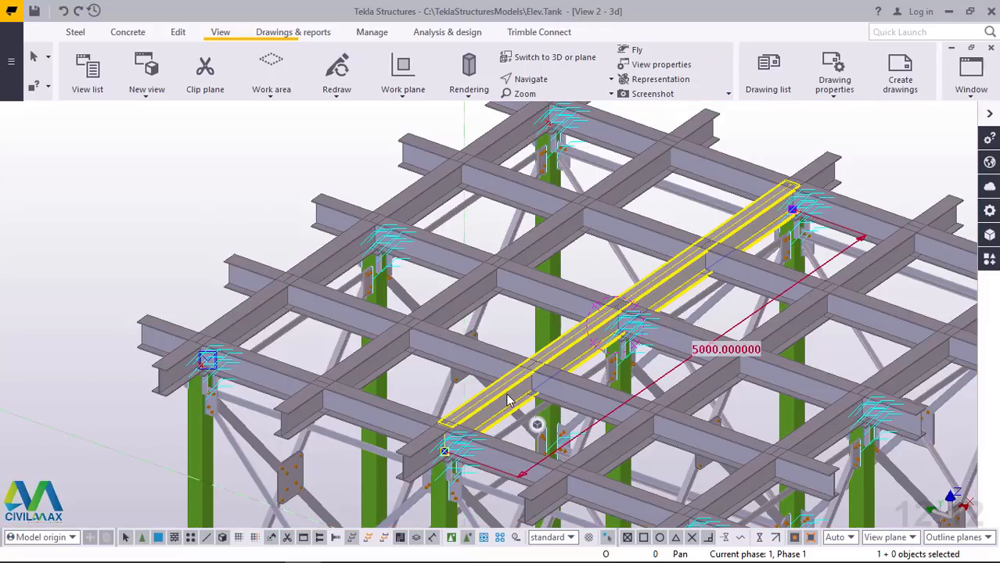
pyautogui.rightClick(507, 400)
pyautogui.click(547, 102)
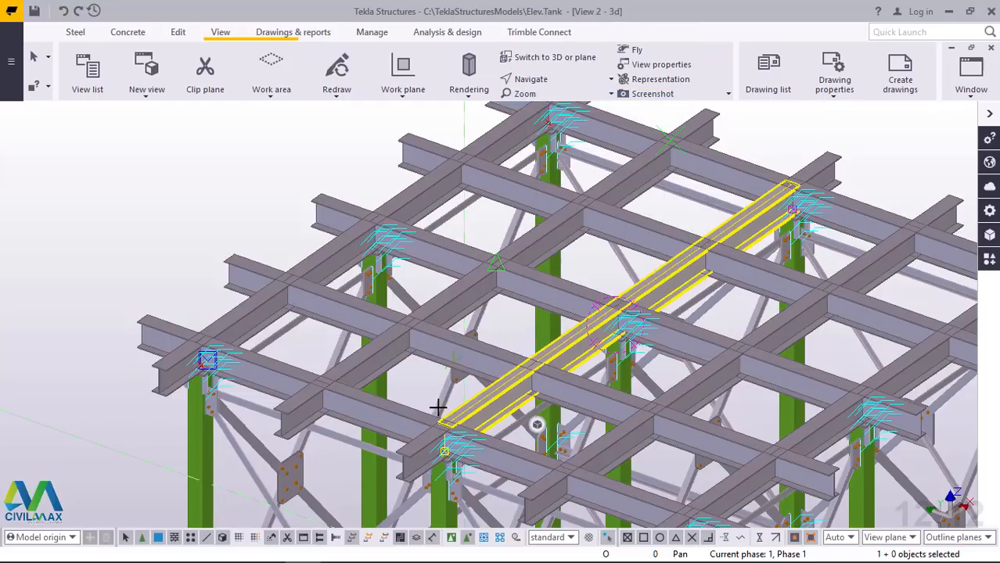
pyautogui.scroll(10, 438, 424)
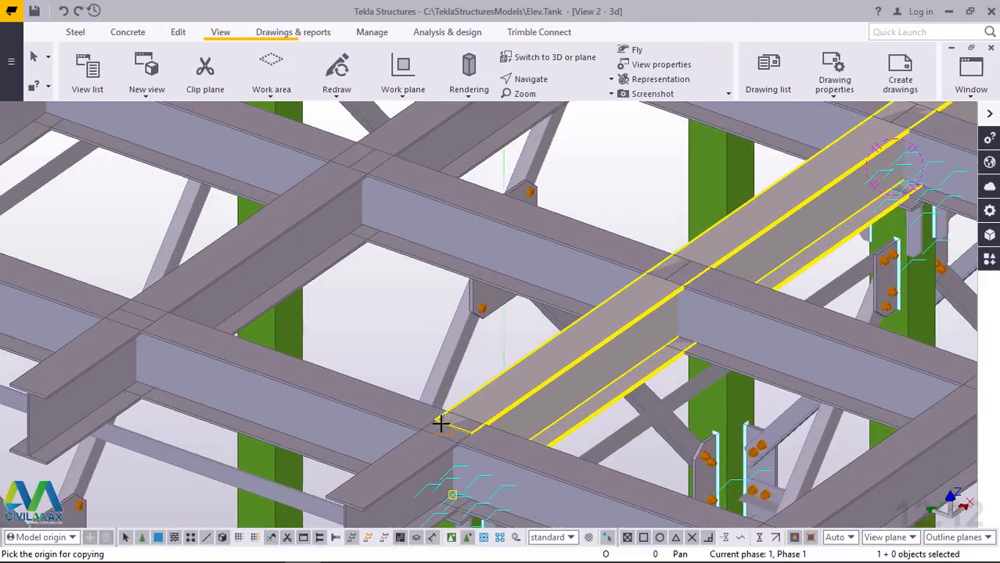
pyautogui.scroll(3, 441, 423)
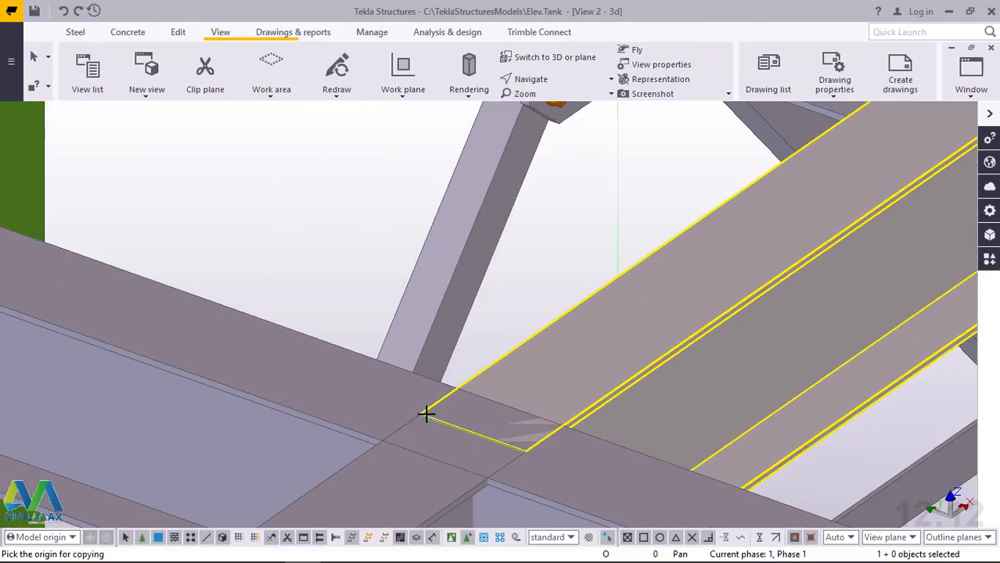
pyautogui.scroll(-10, 473, 419)
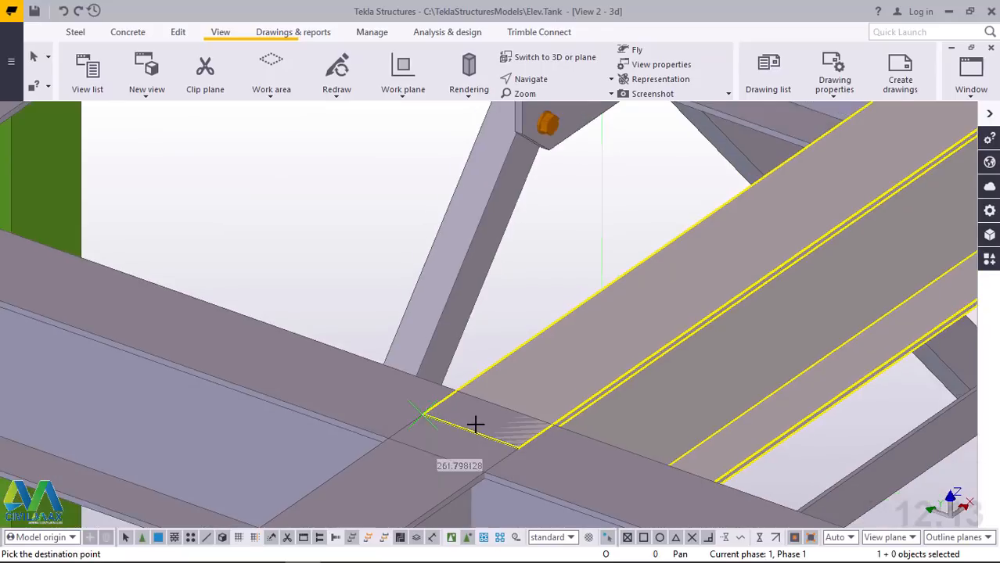
pyautogui.scroll(10, 107, 294)
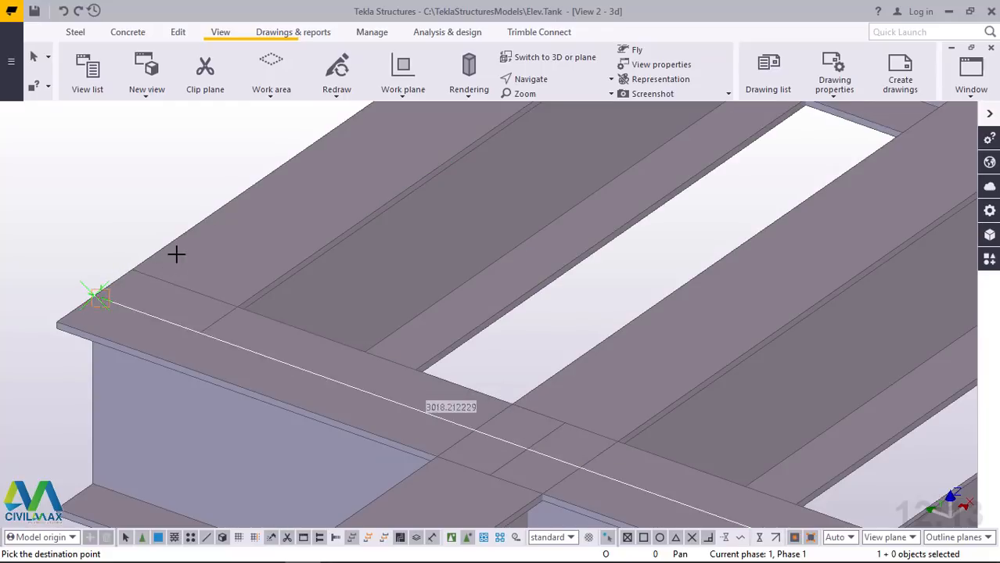
pyautogui.rightClick(112, 228)
pyautogui.click(120, 238)
pyautogui.scroll(-10, 94, 396)
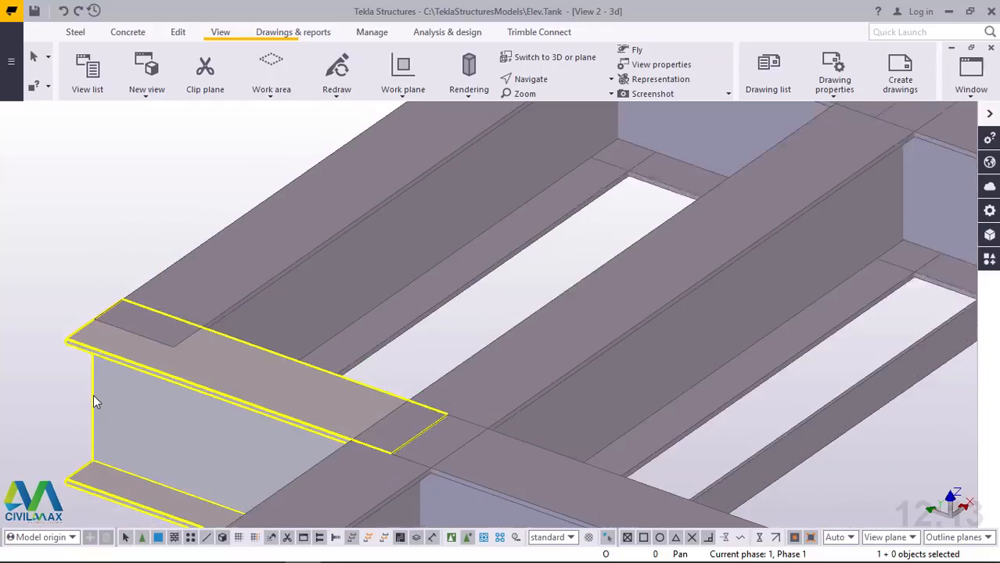
pyautogui.scroll(-3, 207, 404)
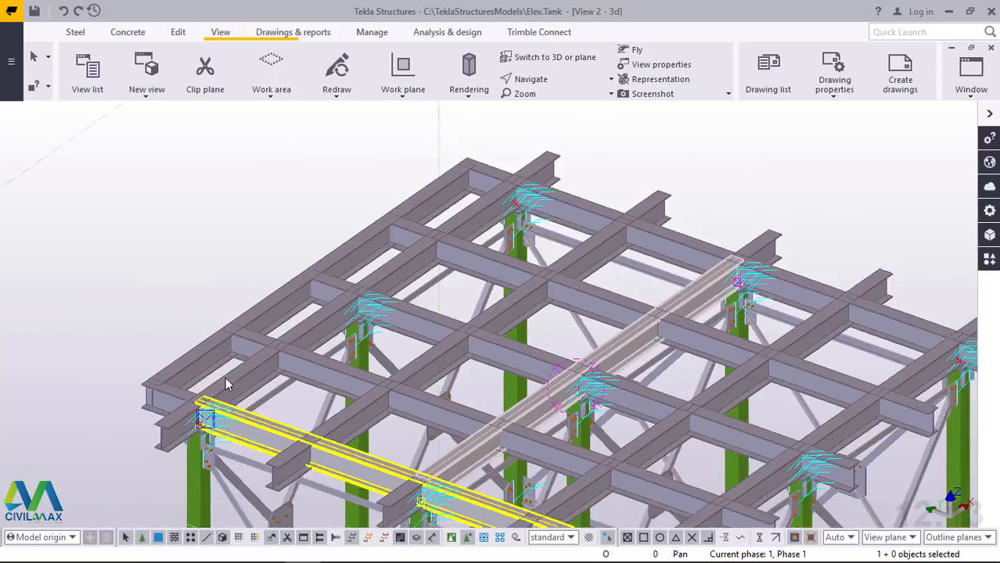
# Shorten the copied 5000 perimeter beam at the stub ends to 1250, keeping its end at the front corner
pyautogui.scroll(4, 466, 175)
pyautogui.scroll(-4, 448, 197)
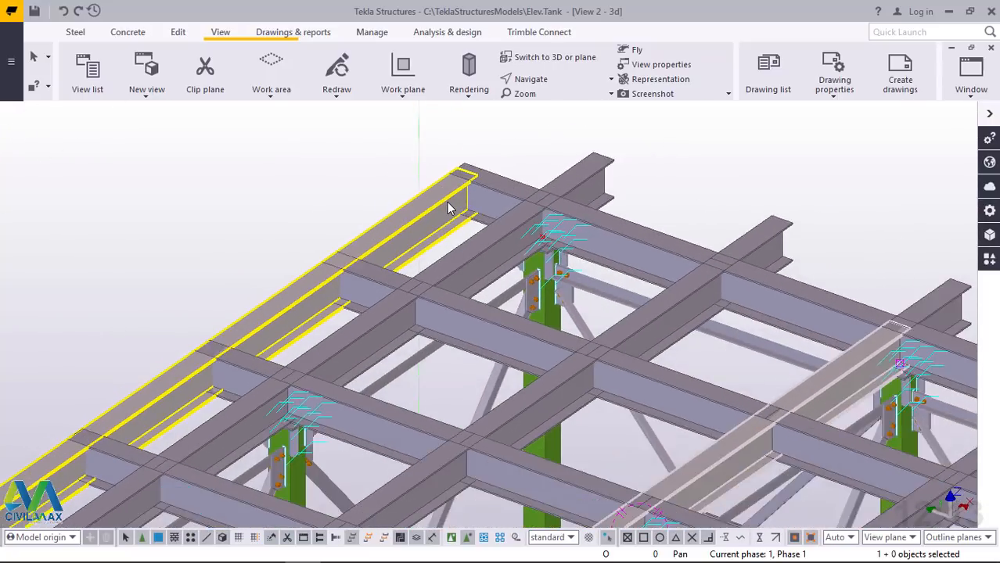
pyautogui.scroll(4, 190, 392)
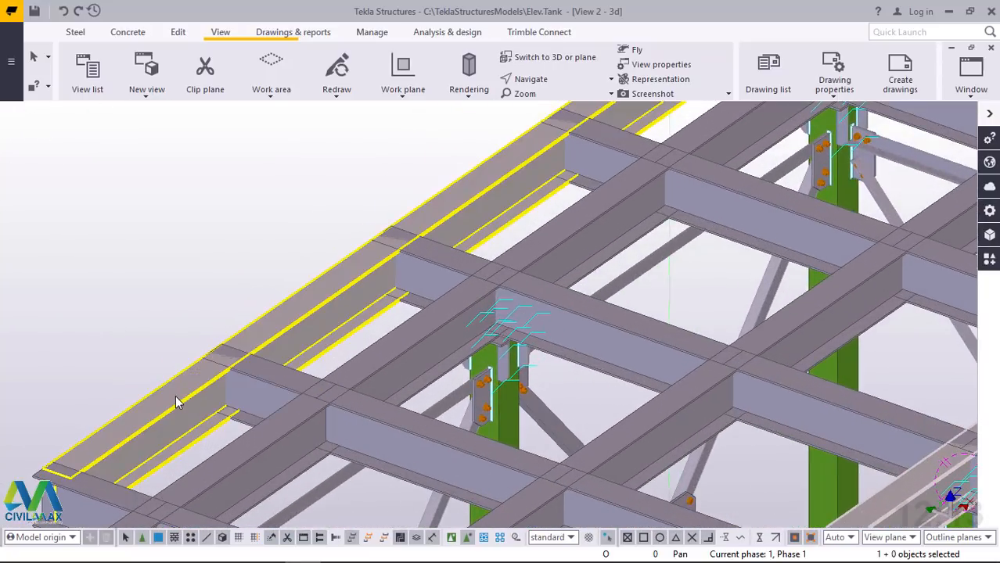
pyautogui.doubleClick(176, 395)
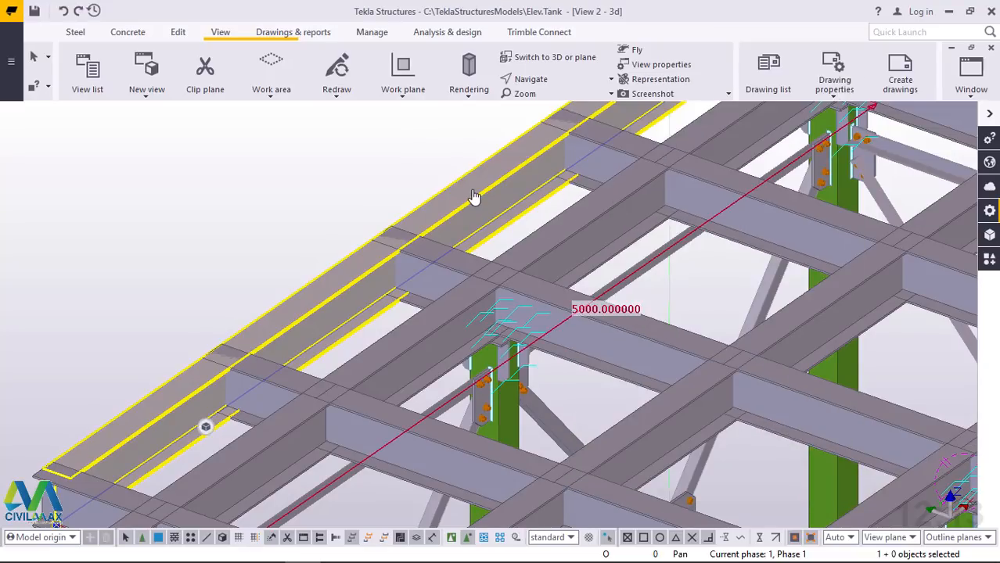
pyautogui.click(600, 313)
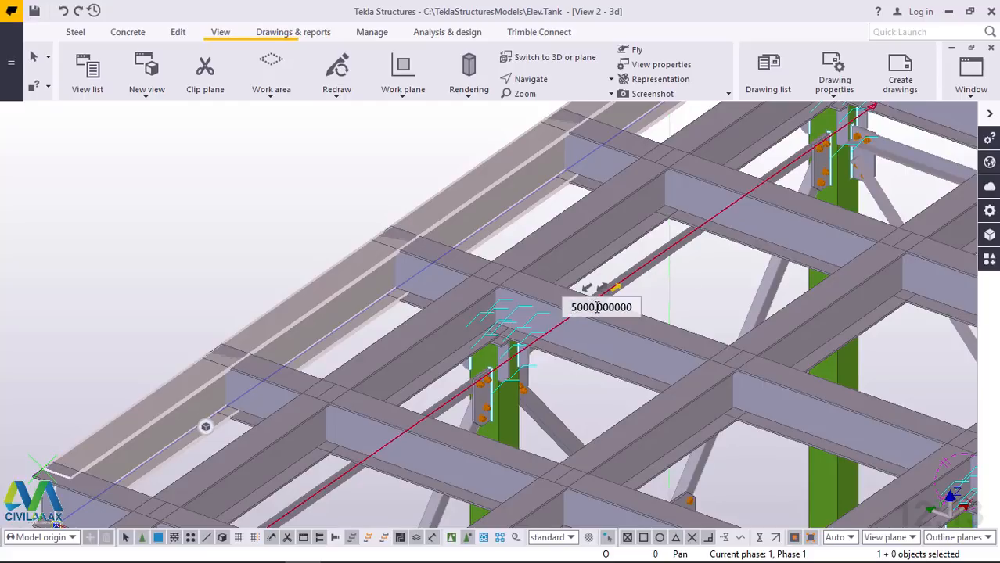
pyautogui.write('1250')
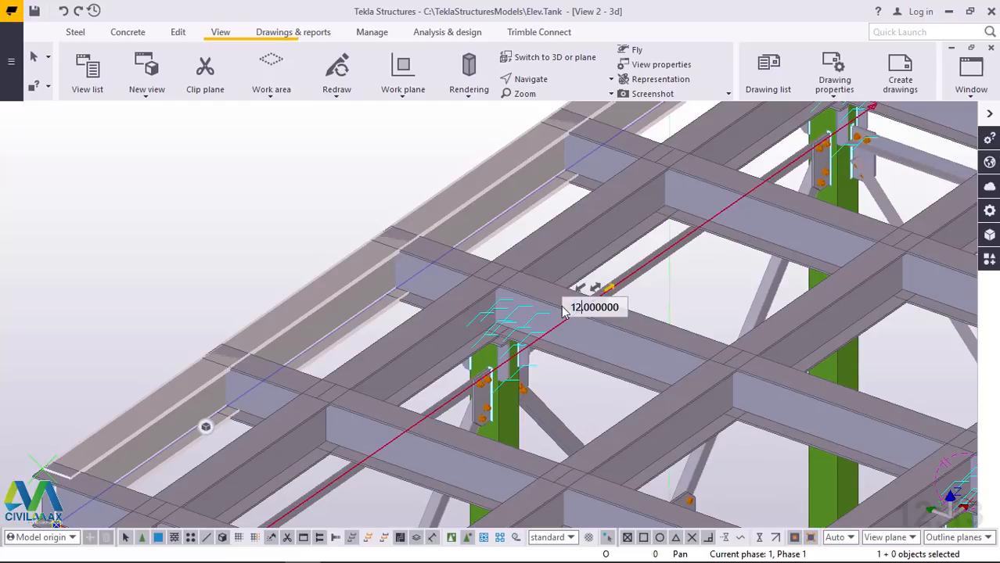
pyautogui.press('Return')
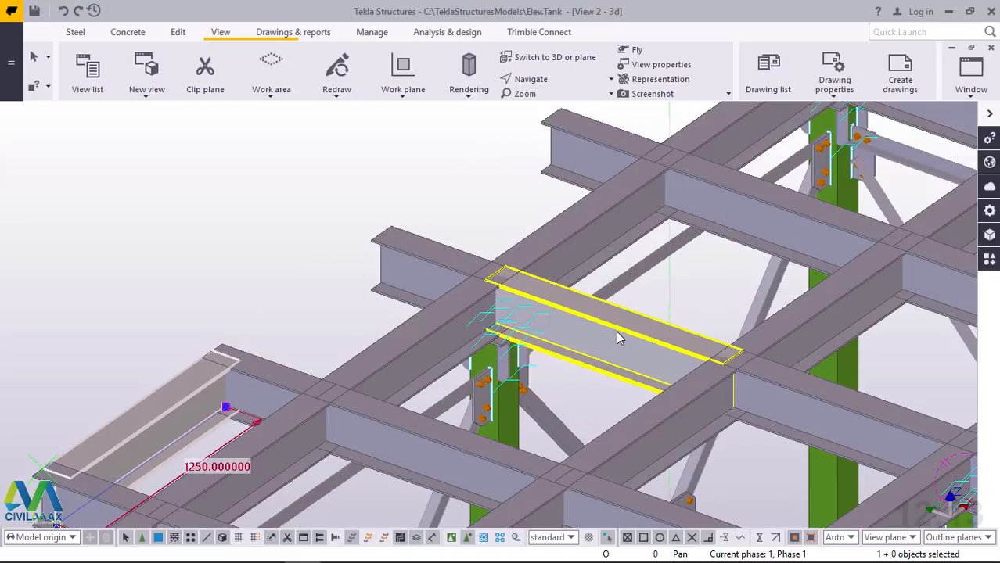
# Copy the 1250 perimeter beam from its top-flange end corner to the next stub's outer end midpoint, 1247 away
pyautogui.click(173, 395)
pyautogui.rightClick(172, 189)
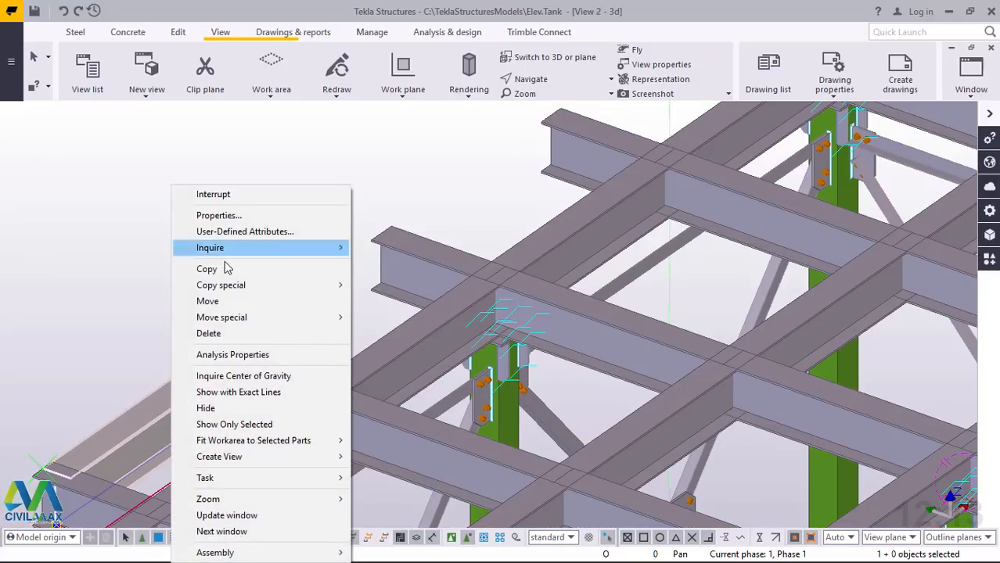
pyautogui.click(221, 268)
pyautogui.scroll(8, 47, 470)
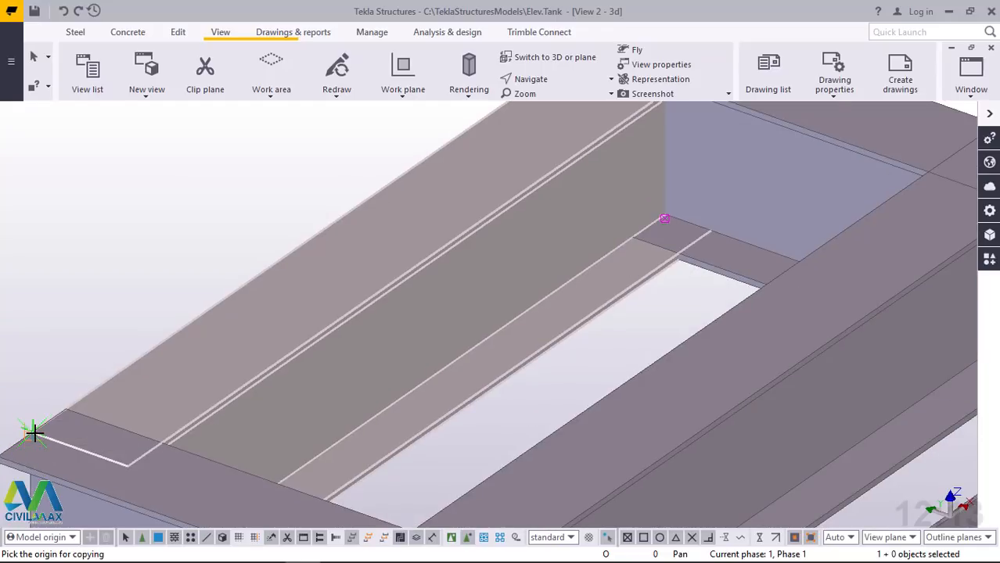
pyautogui.click(33, 432)
pyautogui.scroll(-3, 49, 442)
pyautogui.scroll(2, 292, 265)
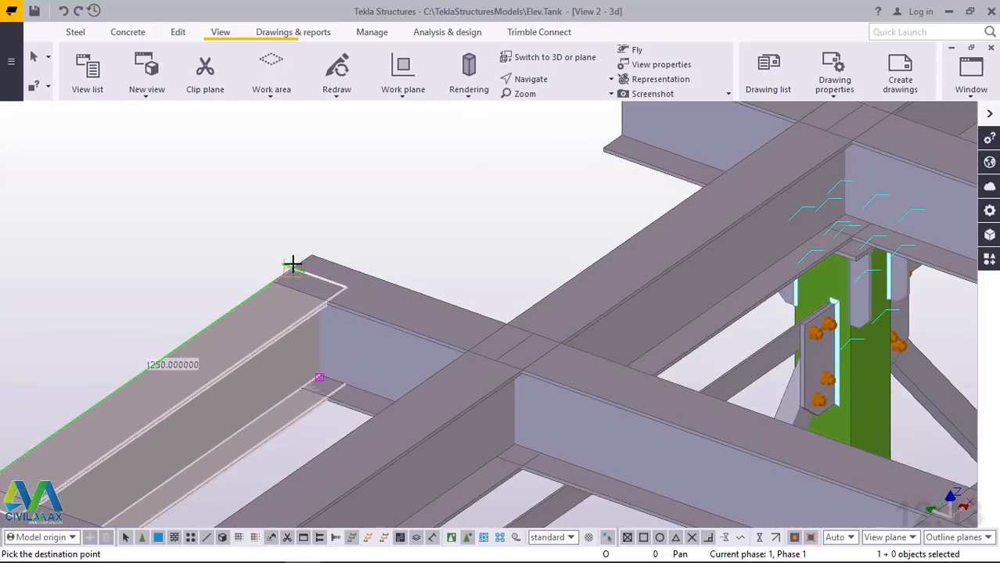
pyautogui.scroll(4, 293, 266)
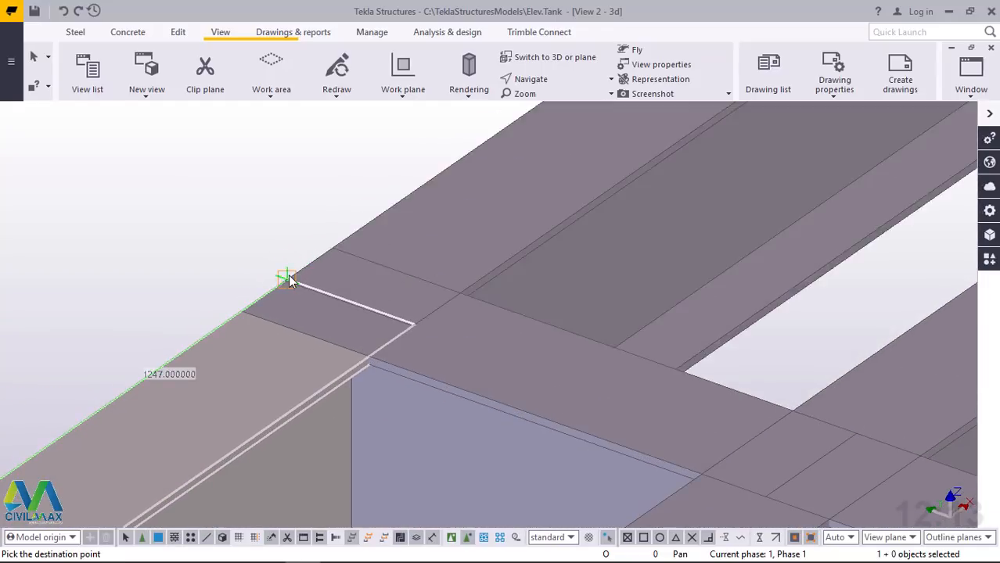
pyautogui.scroll(-5, 197, 407)
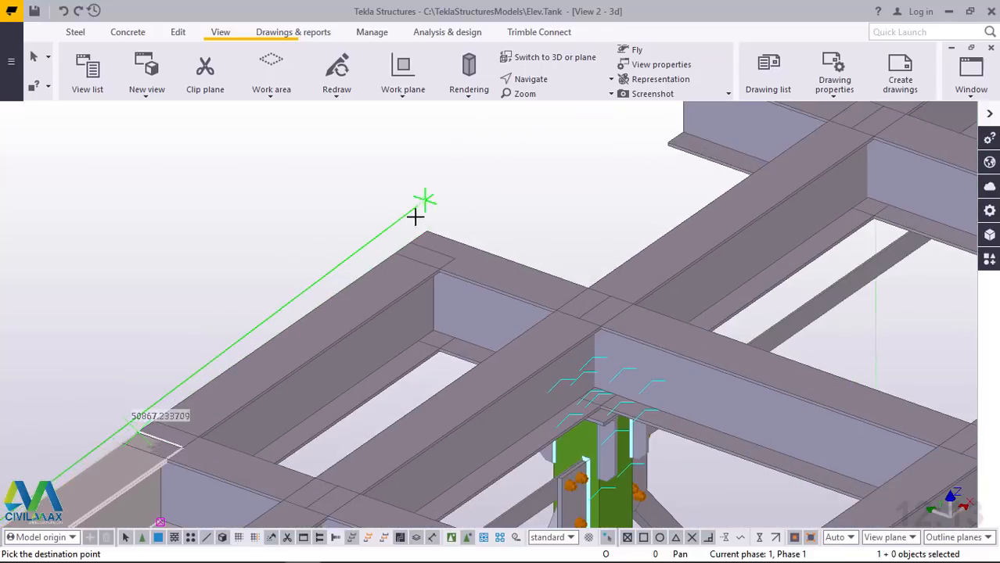
# Place two more copies of the perimeter beam at the following stub ends along the edge, 2497 and 3747 away
pyautogui.scroll(3, 416, 217)
pyautogui.scroll(-2, 400, 274)
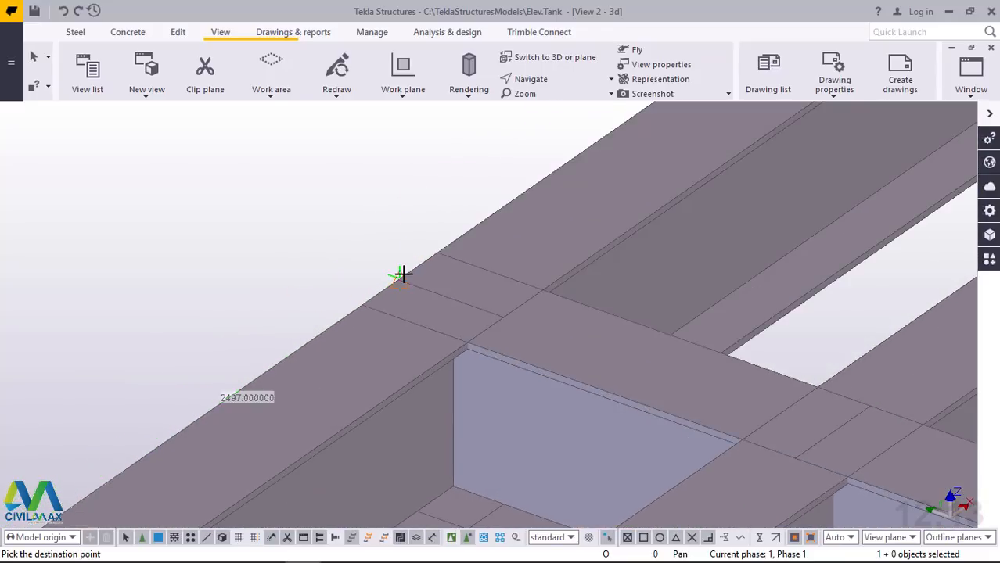
pyautogui.scroll(-3, 326, 377)
pyautogui.scroll(5, 457, 279)
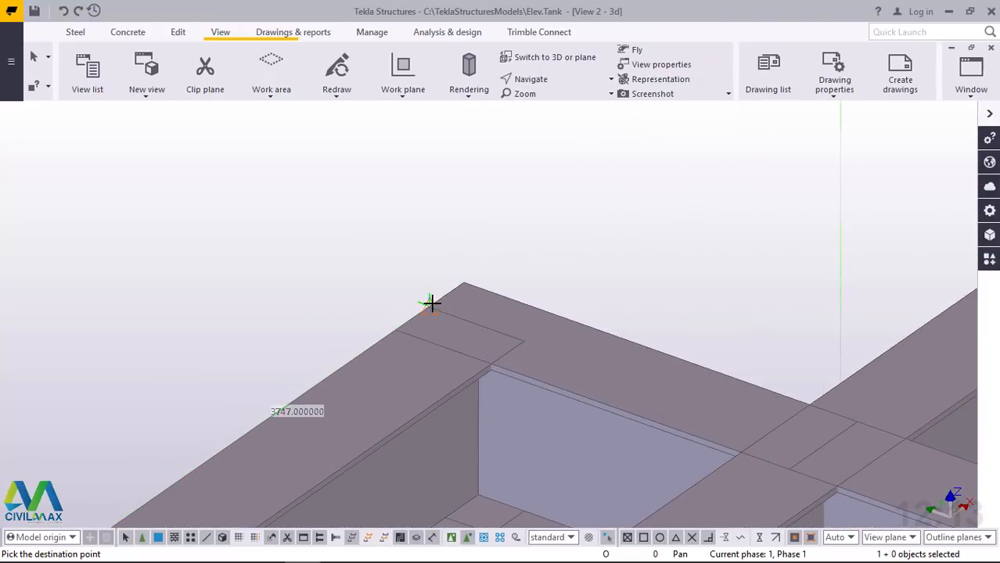
pyautogui.scroll(-4, 432, 301)
pyautogui.scroll(-3, 542, 208)
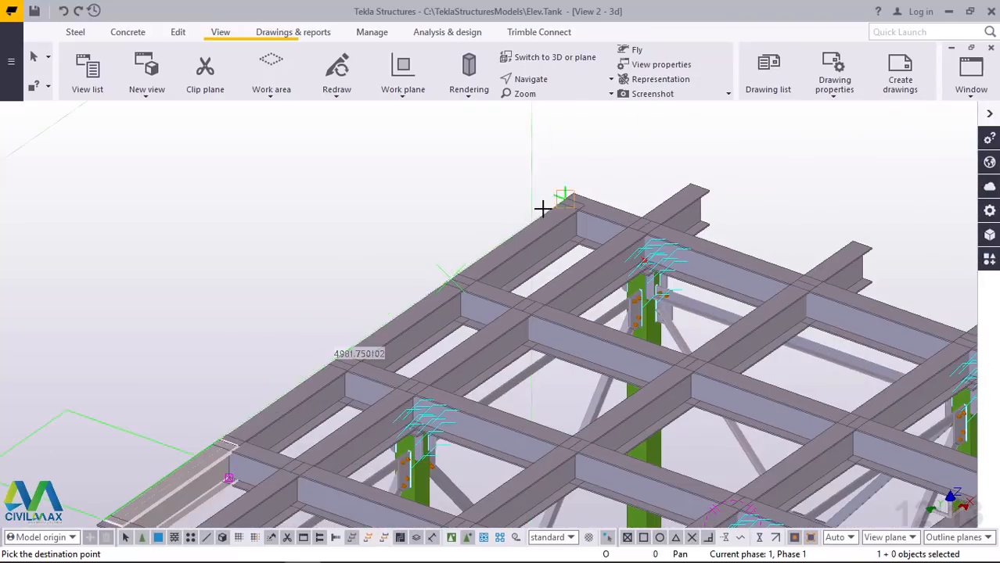
# Copy the perimeter beam once more to the far corner, 4997 away, end the command, and delete that projecting copy
pyautogui.scroll(3, 571, 173)
pyautogui.scroll(6, 574, 176)
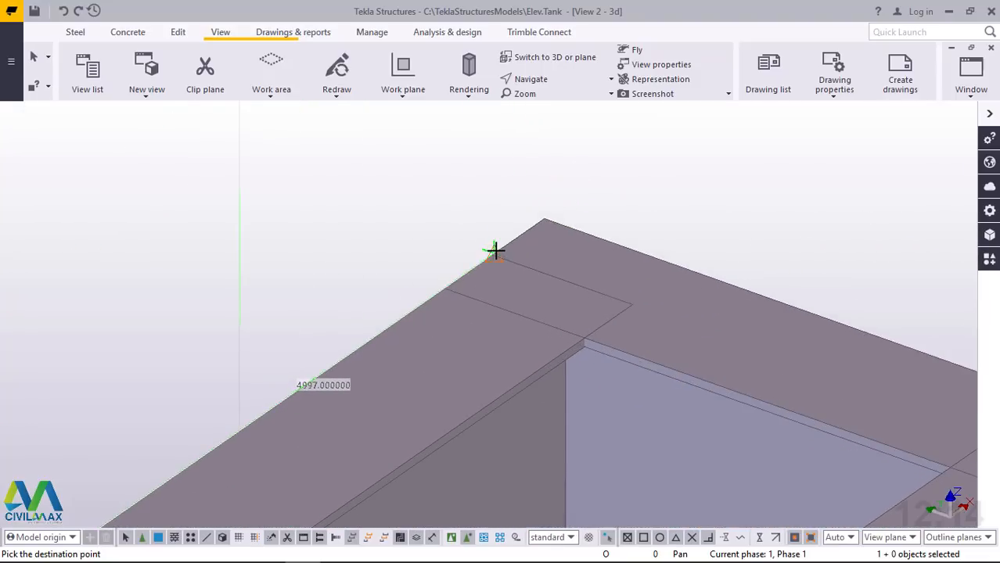
pyautogui.scroll(-4, 495, 250)
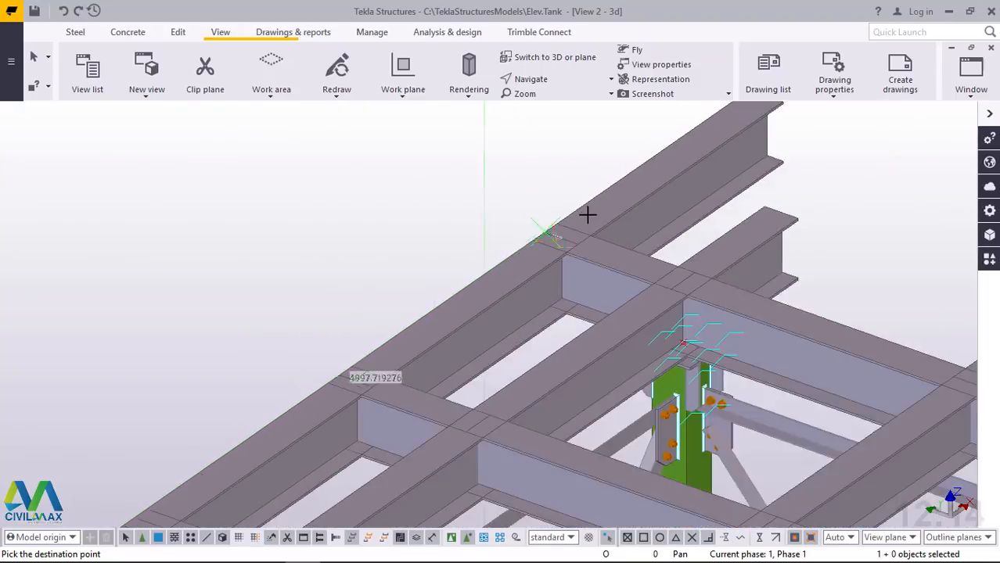
pyautogui.scroll(-4, 588, 213)
pyautogui.scroll(4, 672, 164)
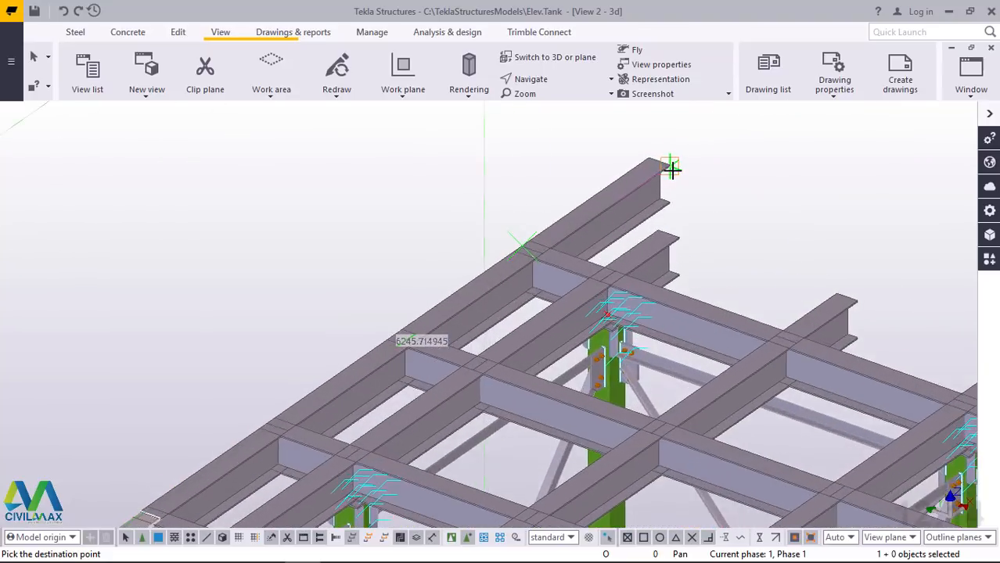
pyautogui.scroll(1, 672, 168)
pyautogui.rightClick(665, 179)
pyautogui.click(673, 190)
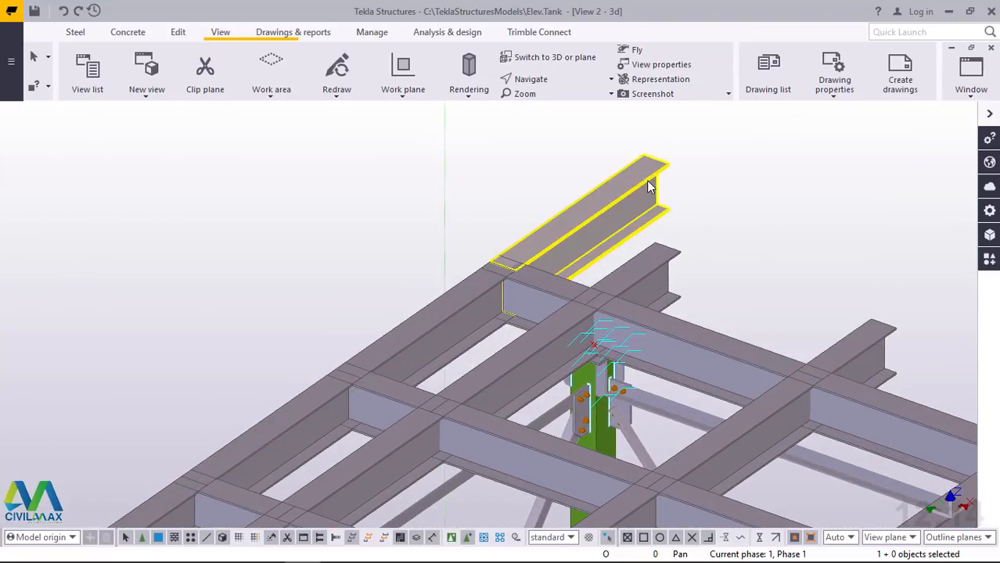
pyautogui.press('Delete')
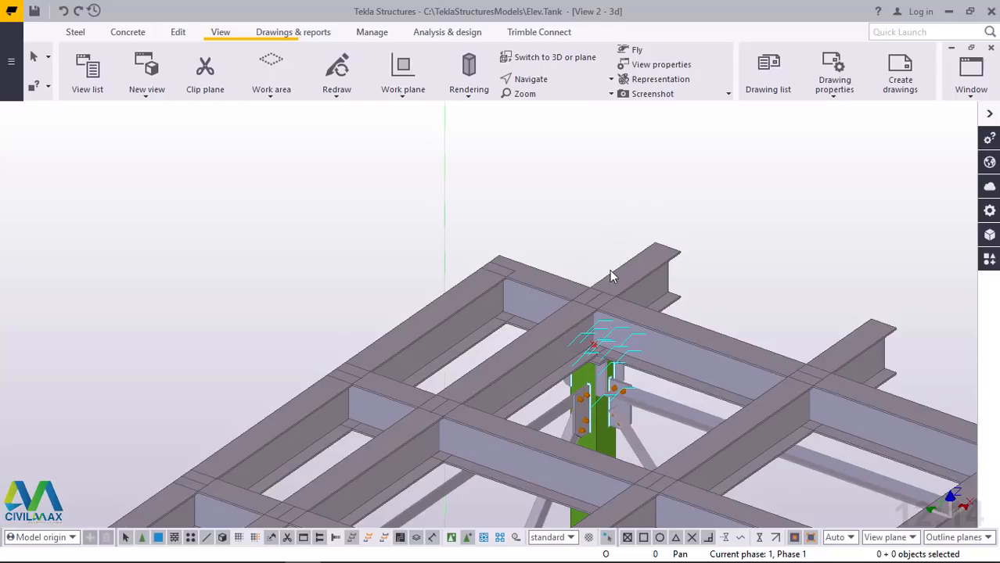
pyautogui.click(654, 262)
pyautogui.hotkey('ctrl', 'c')
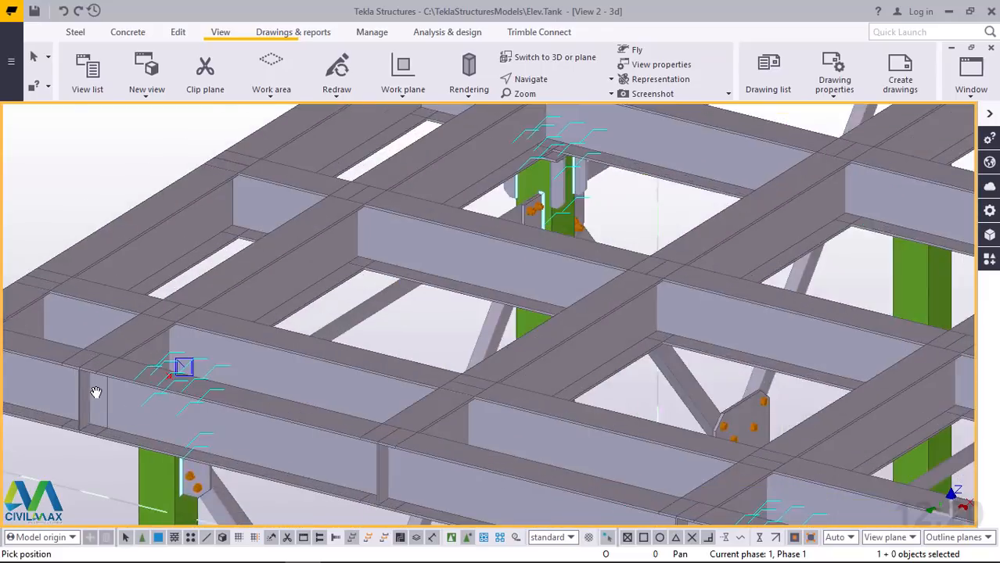
pyautogui.scroll(-3, 102, 379)
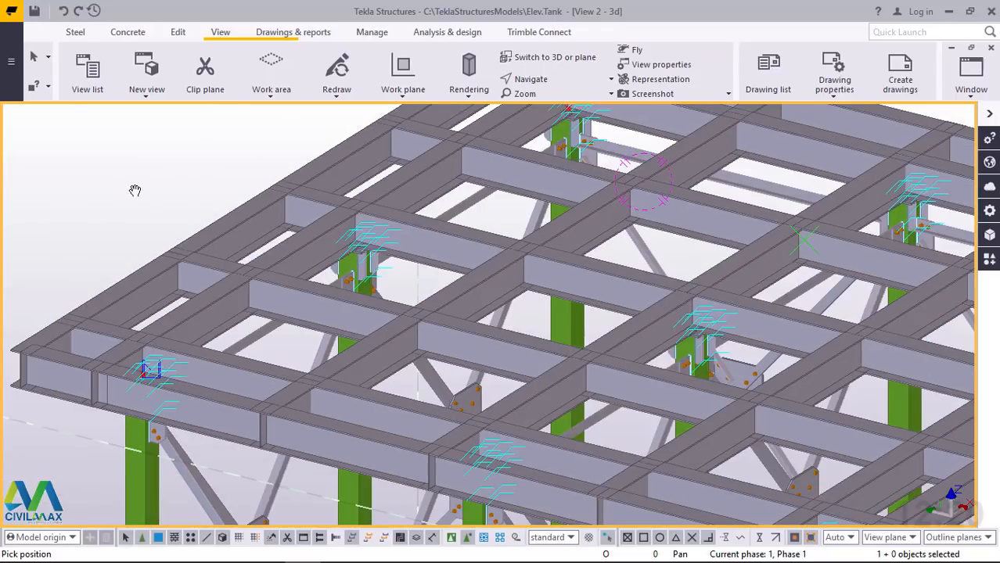
pyautogui.rightClick(134, 190)
pyautogui.click(148, 198)
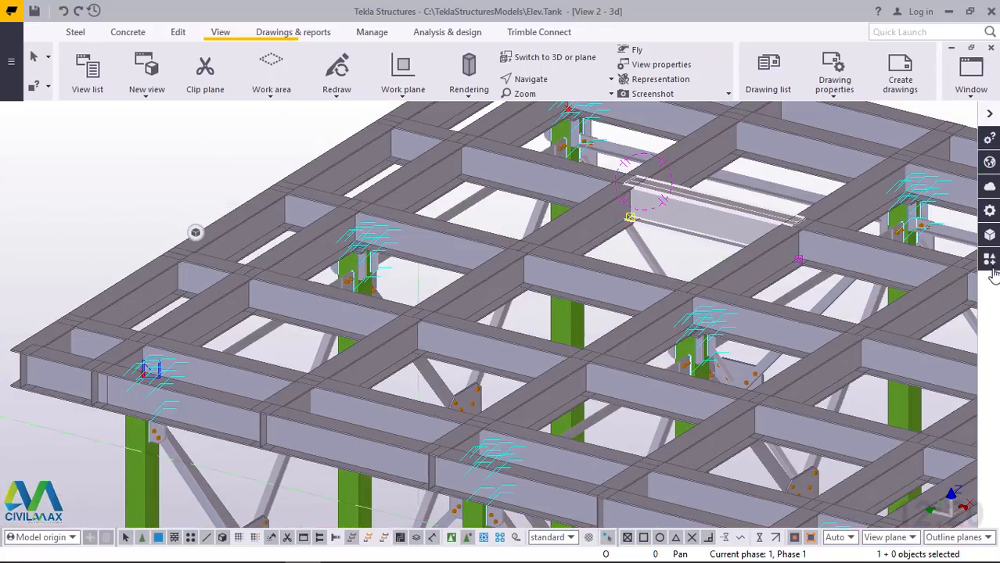
# Search the applications and components catalog for "shear" and browse the matching connection components
pyautogui.click(989, 261)
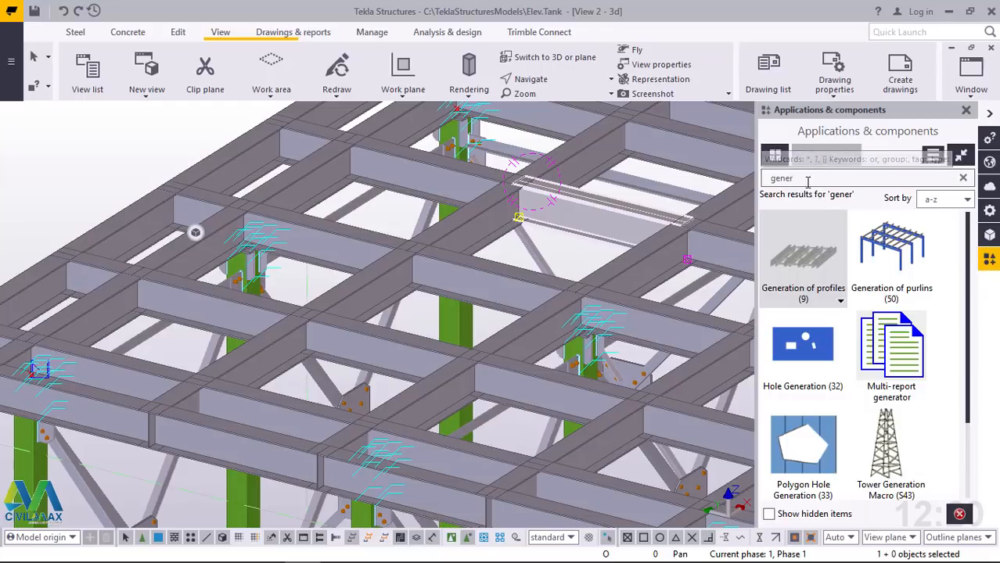
pyautogui.moveTo(808, 179); pyautogui.dragTo(751, 185)
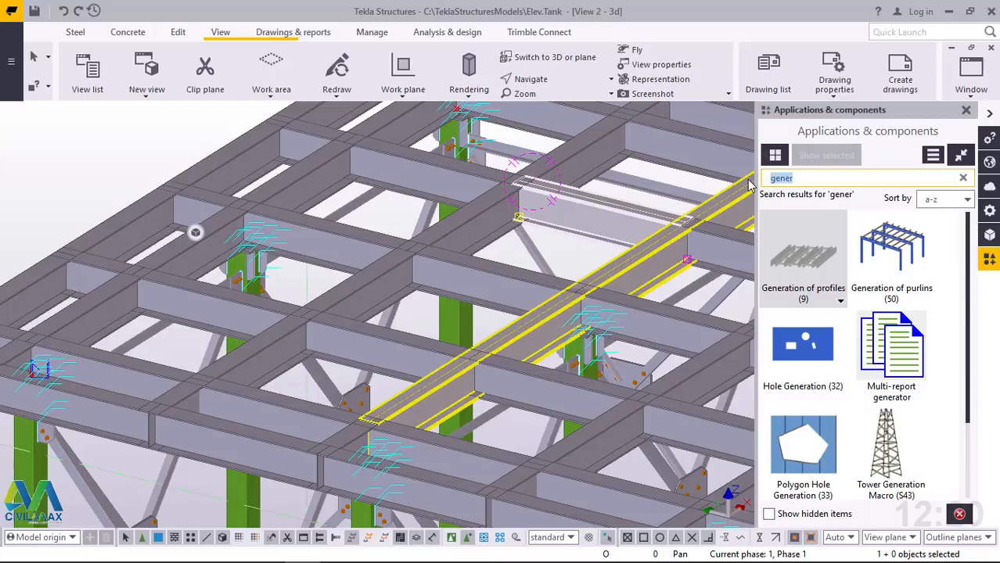
pyautogui.write('shear')
pyautogui.scroll(-3, 849, 329)
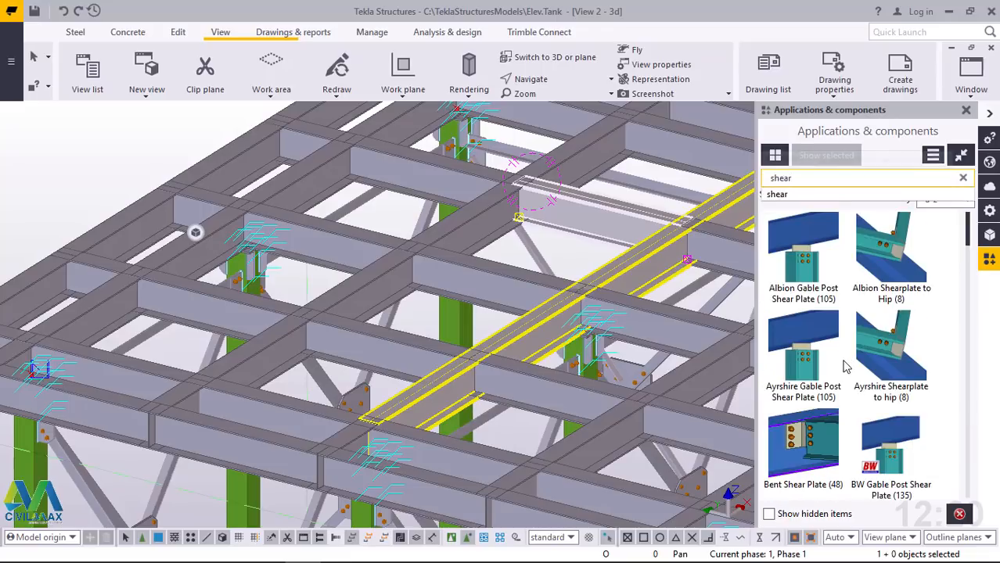
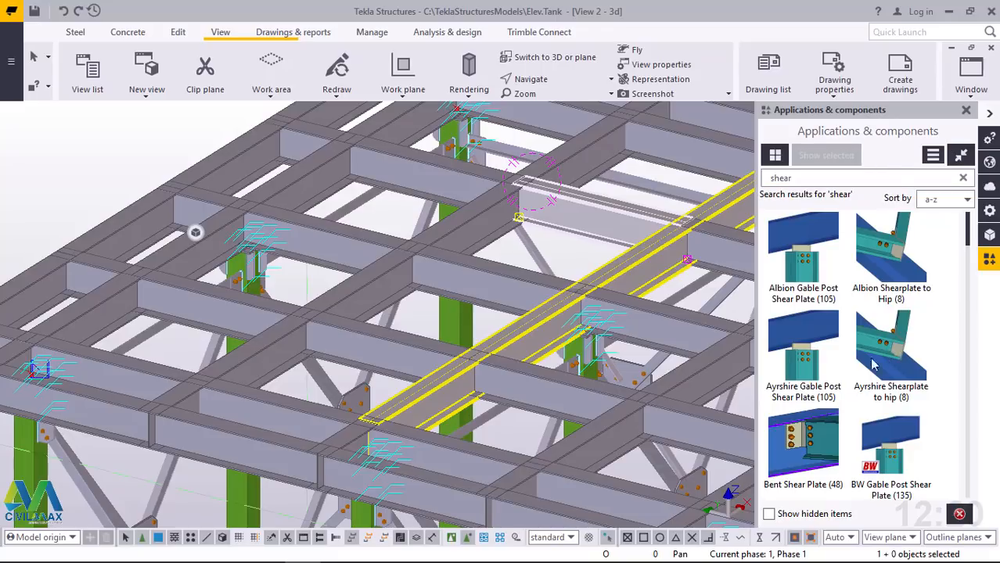
# Find the Shear plate simple (146) connection among the "shear" search results and start applying it
pyautogui.scroll(-2, 876, 360)
pyautogui.scroll(-2, 851, 371)
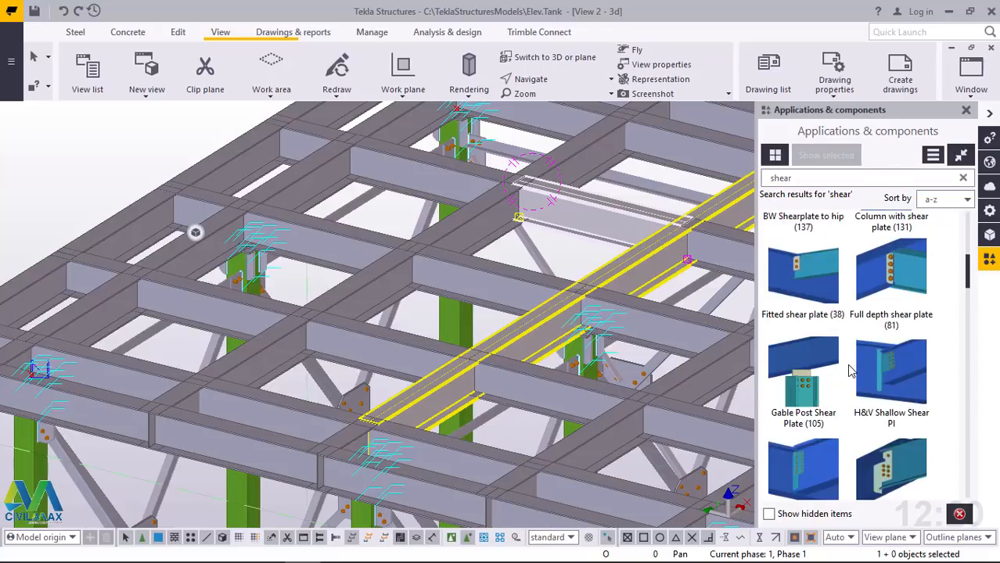
pyautogui.scroll(-2, 851, 371)
pyautogui.scroll(-3, 851, 371)
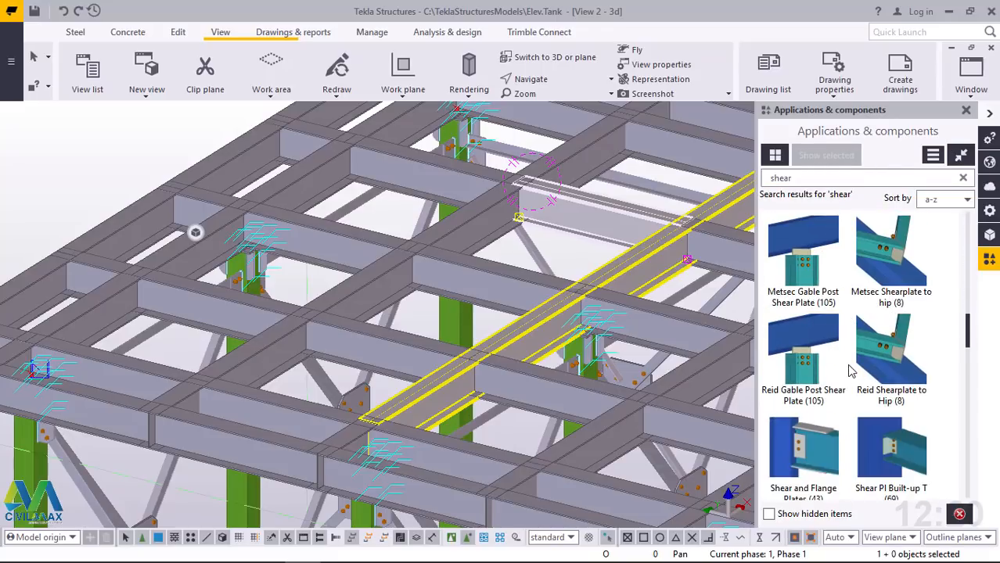
pyautogui.scroll(-2, 851, 370)
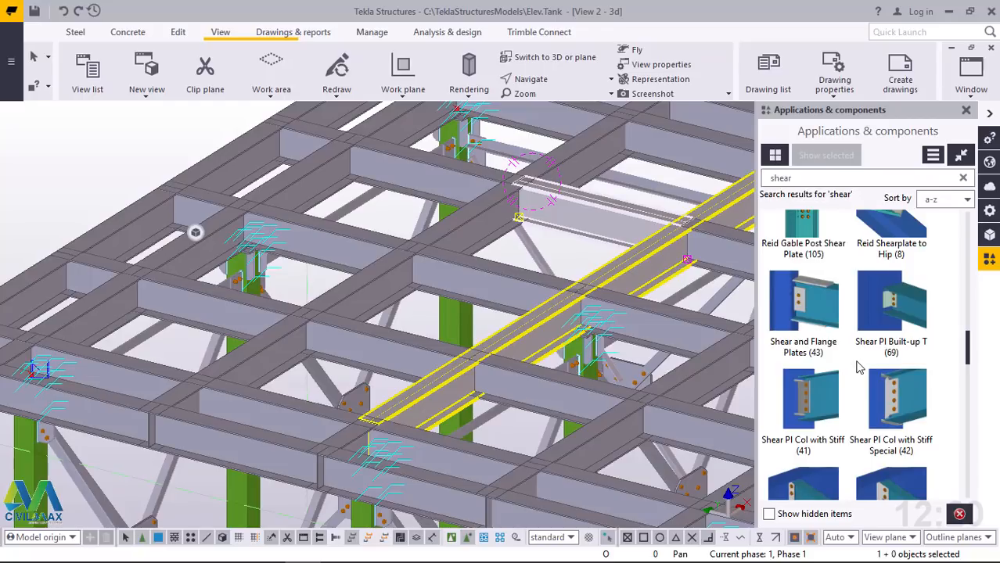
pyautogui.scroll(-2, 858, 368)
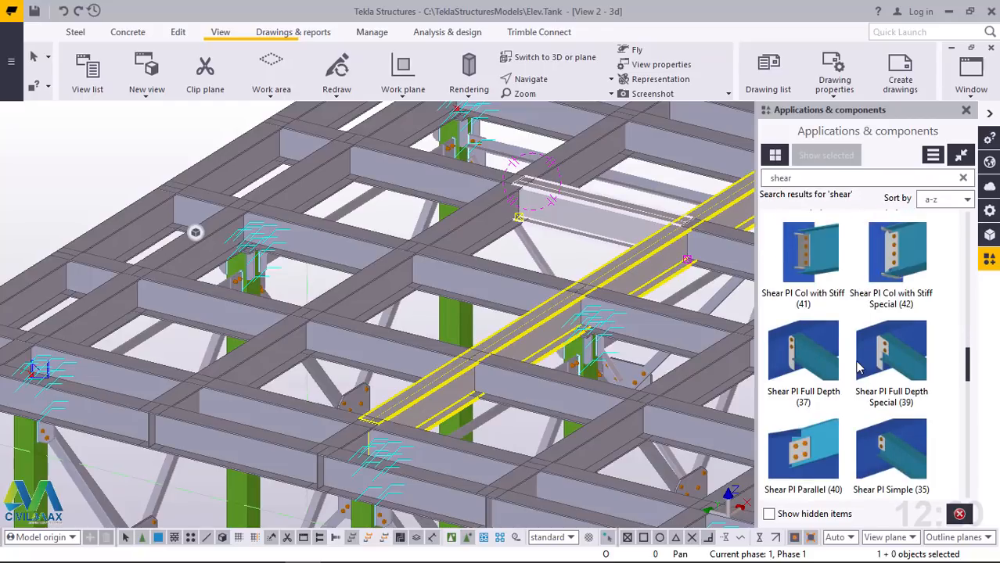
pyautogui.scroll(-2, 858, 368)
pyautogui.scroll(-2, 858, 367)
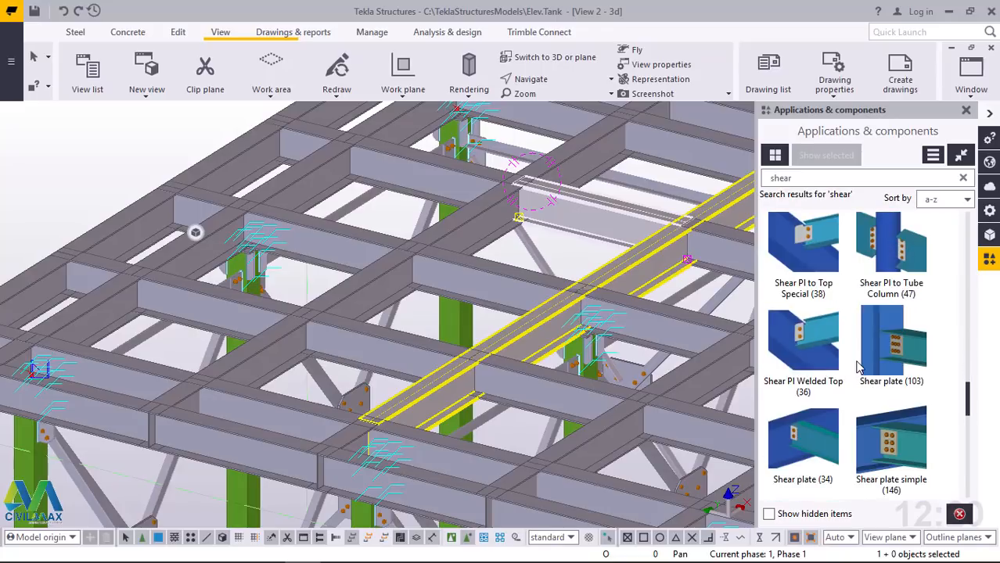
pyautogui.scroll(-1, 858, 368)
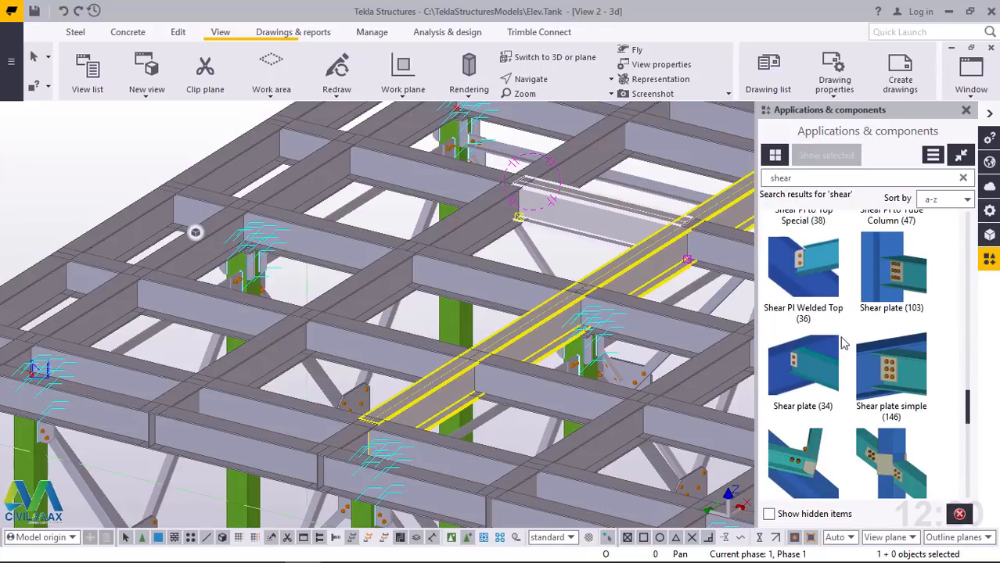
pyautogui.click(907, 381)
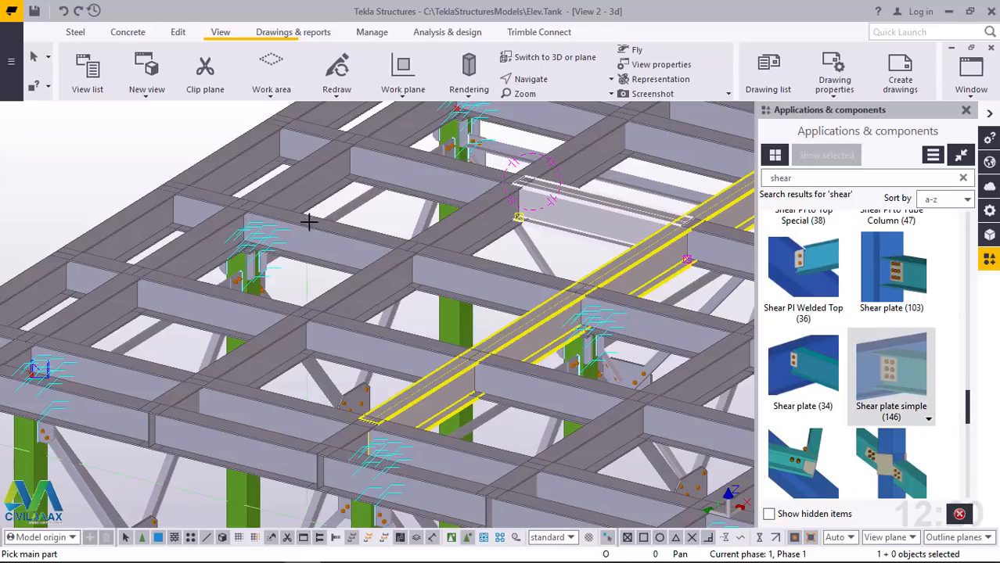
# Add a shear plate connecting the cross beam to the continuous main beam above the column cap plate
pyautogui.scroll(5, 163, 217)
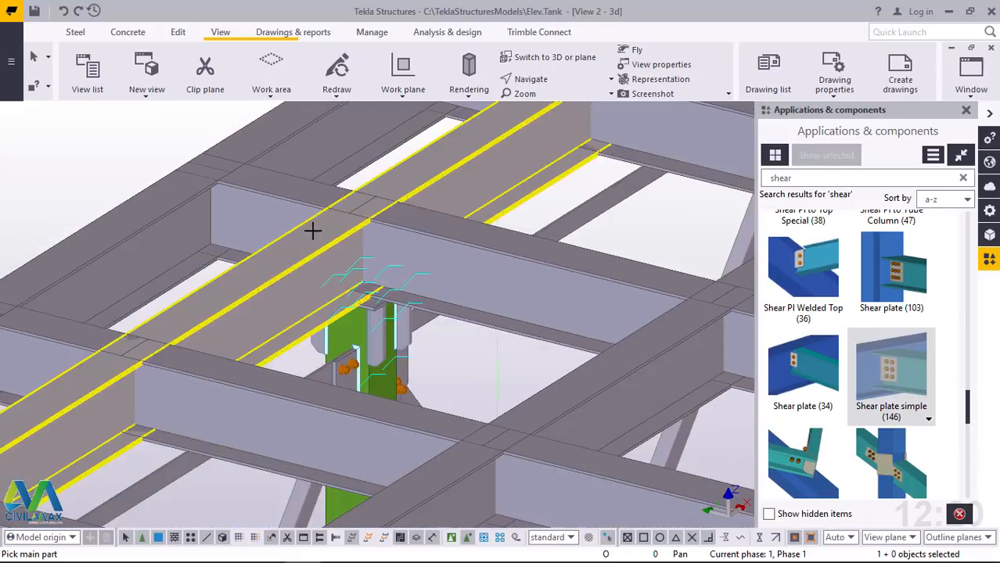
pyautogui.scroll(5, 350, 244)
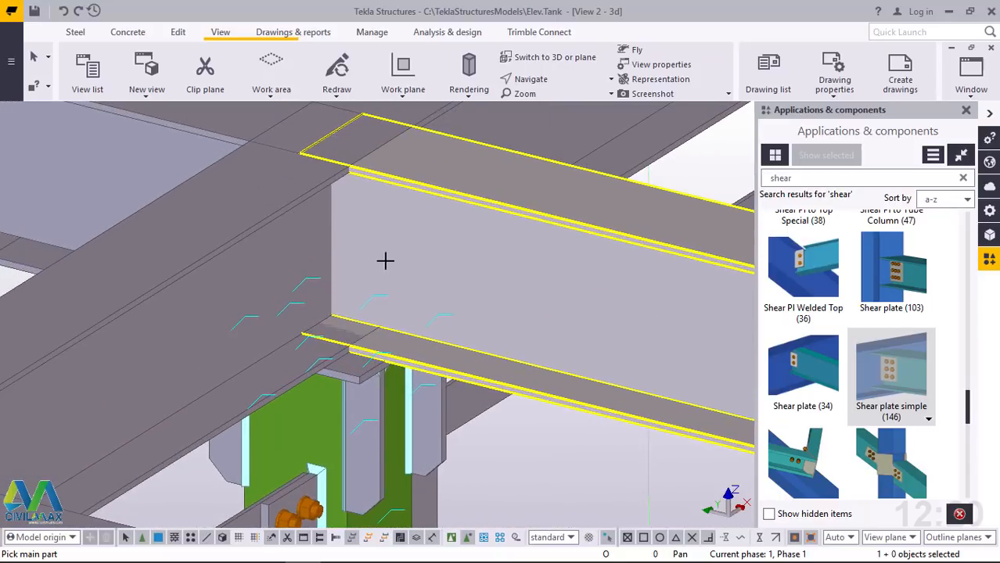
pyautogui.scroll(3, 360, 251)
pyautogui.click(362, 237)
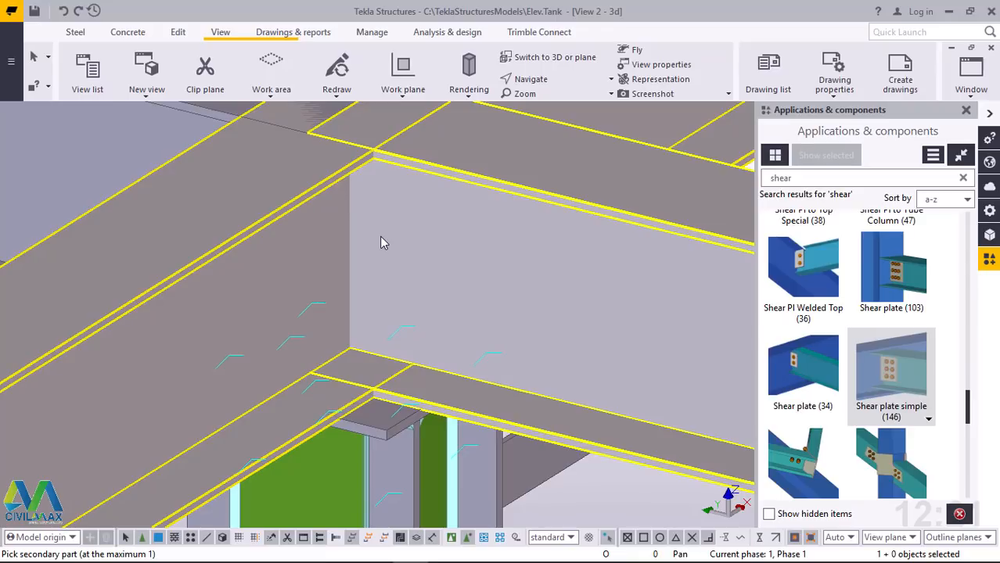
pyautogui.click(380, 238)
pyautogui.scroll(-6, 377, 256)
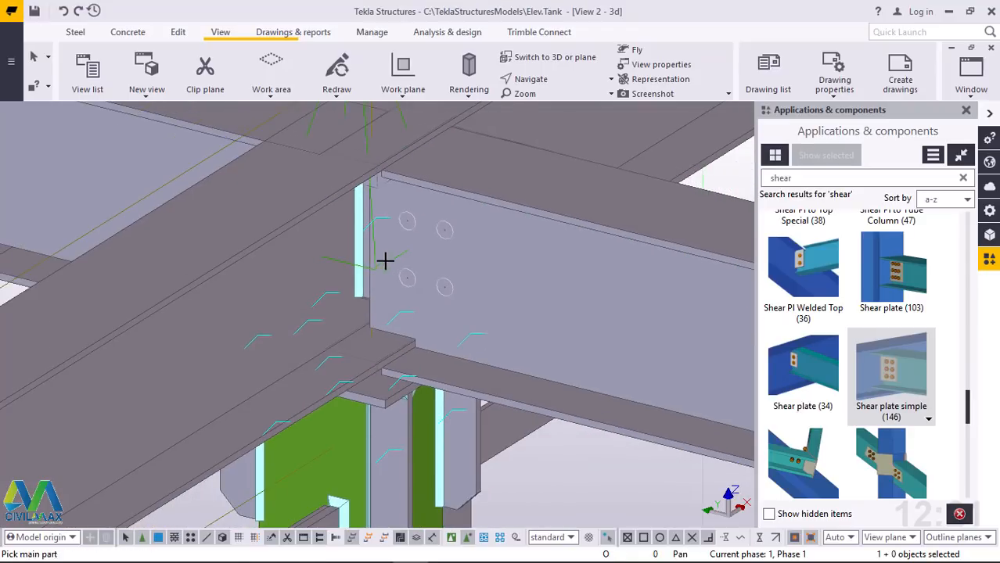
# Connect the next two cross beams toward the platform edge to the same main beam with simple shear plates
pyautogui.scroll(2, 221, 388)
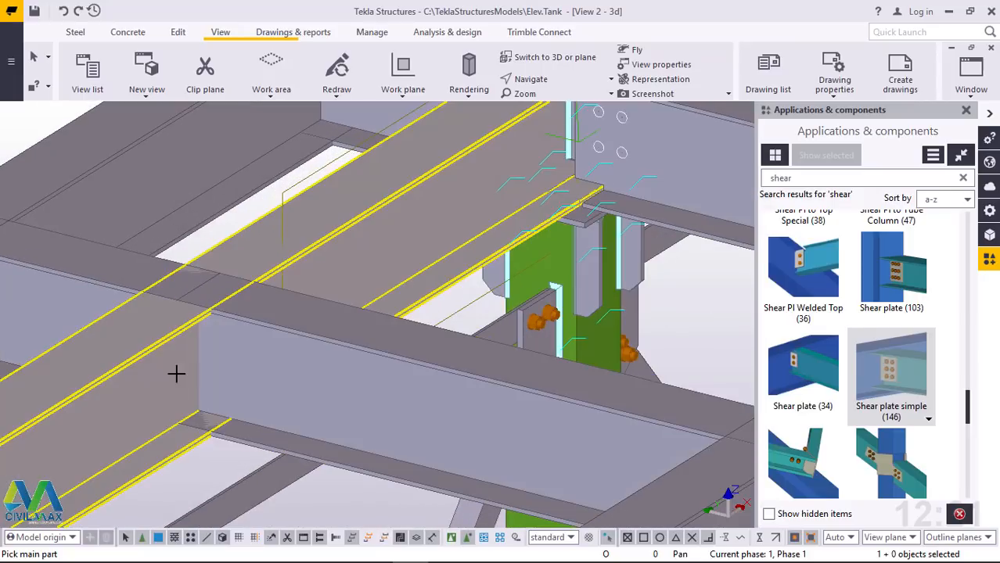
pyautogui.click(250, 379)
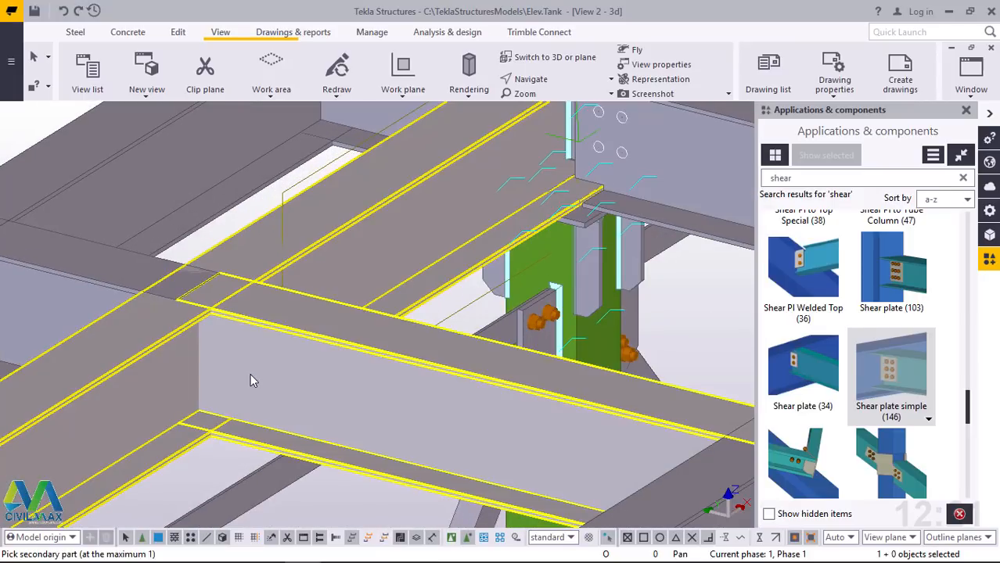
pyautogui.click(406, 302)
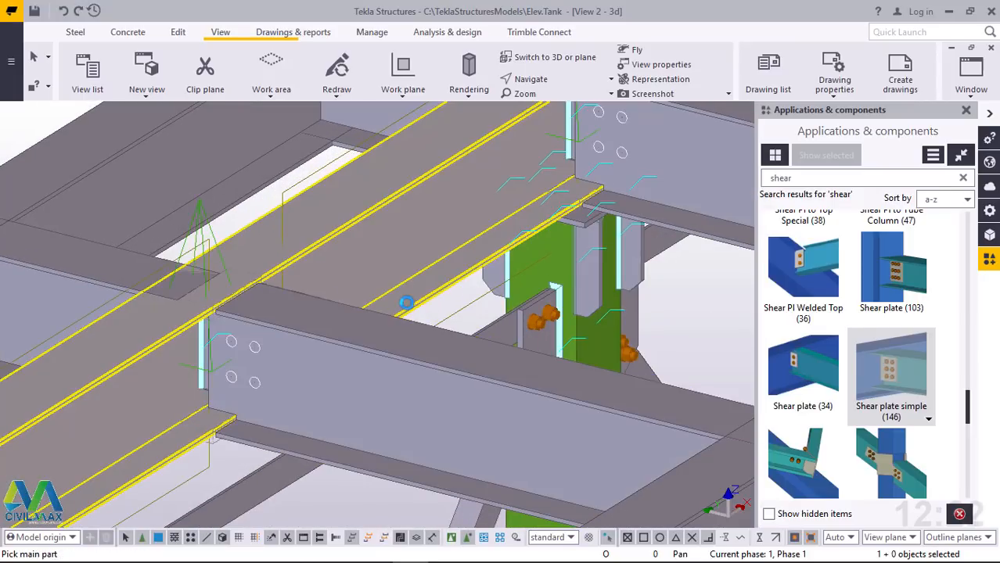
pyautogui.scroll(-6, 381, 325)
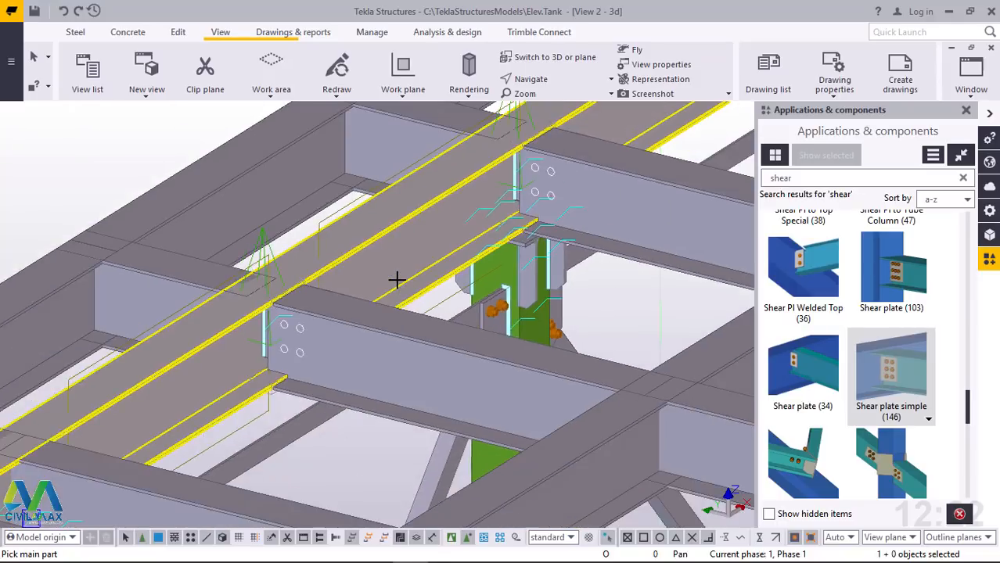
pyautogui.scroll(2, 157, 406)
pyautogui.scroll(5, 157, 406)
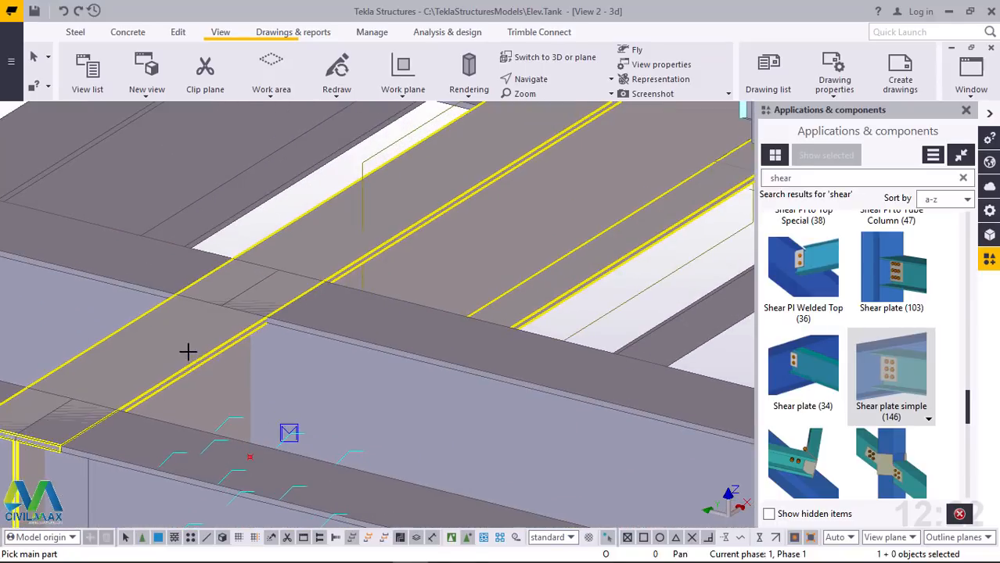
pyautogui.click(259, 371)
pyautogui.click(268, 376)
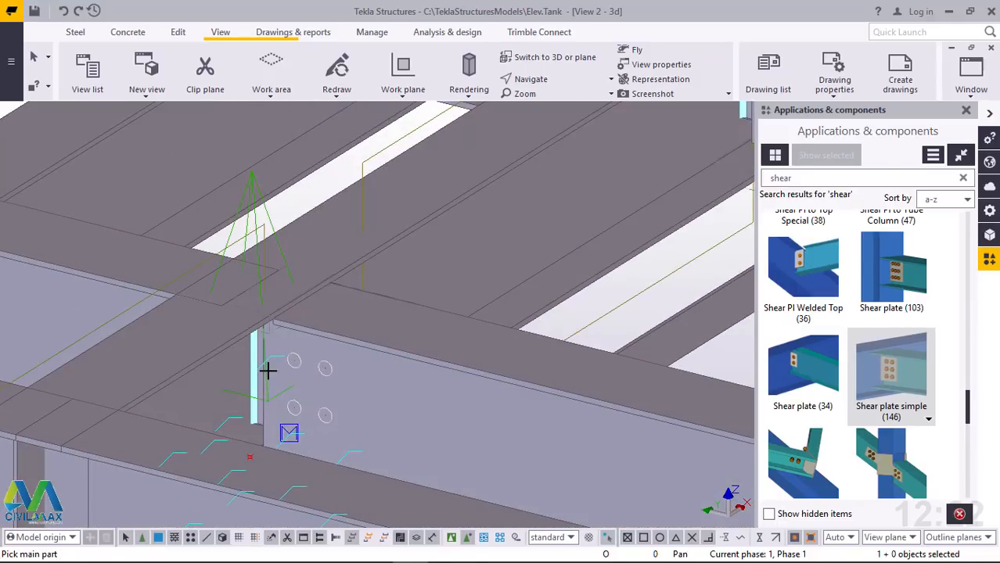
# Connect the perimeter beams on both sides of the short stub near the platform corner to that stub with shear plates
pyautogui.scroll(-3, 269, 371)
pyautogui.scroll(2, 118, 346)
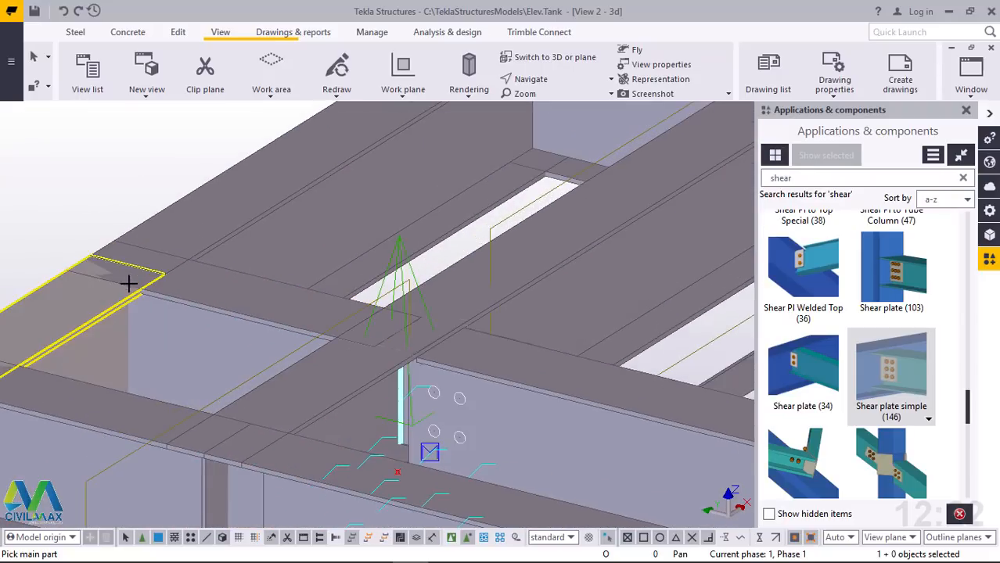
pyautogui.scroll(1, 144, 309)
pyautogui.click(130, 316)
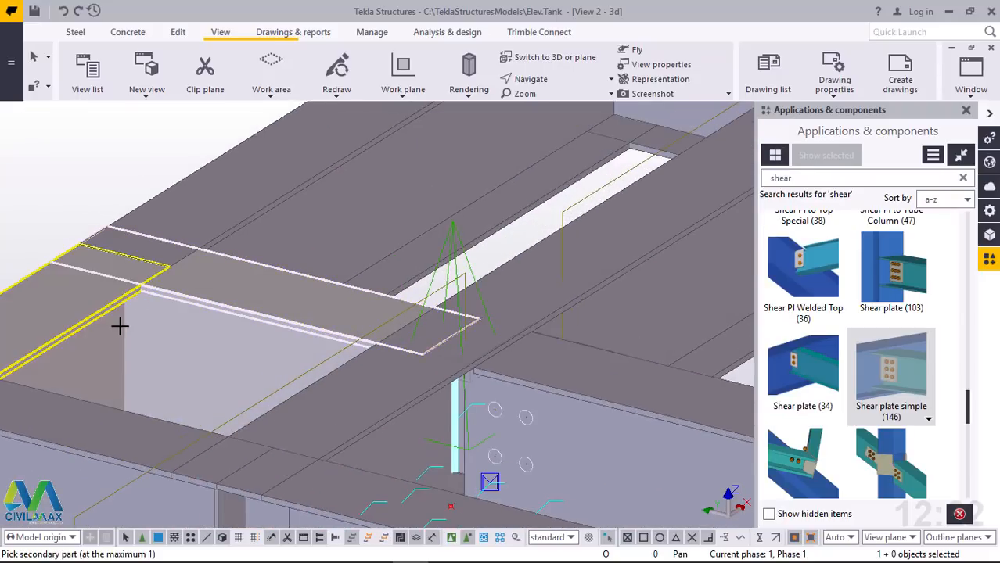
pyautogui.click(120, 327)
pyautogui.click(230, 243)
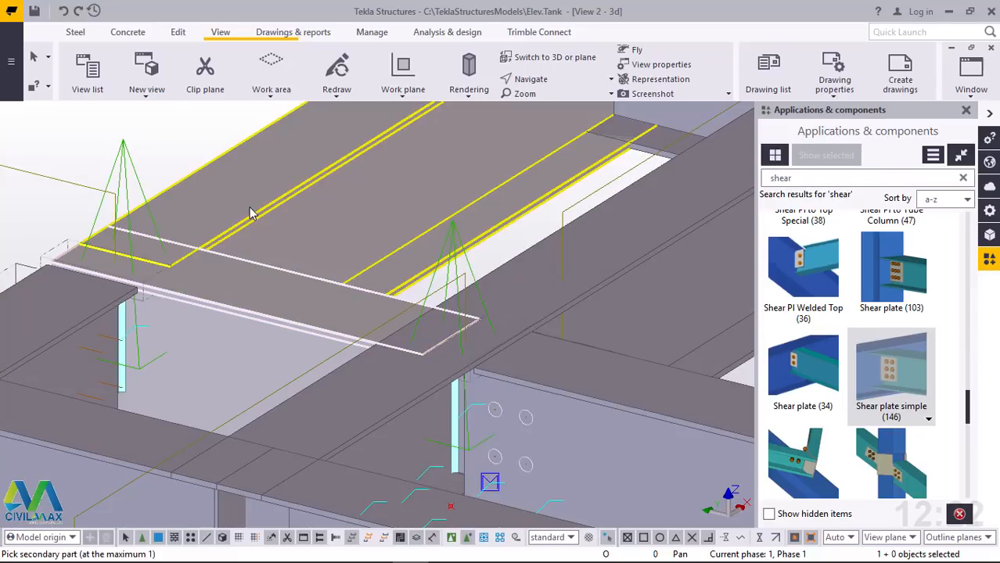
pyautogui.click(248, 212)
# Try a corner shear plate using the short edge beam as main part and the perimeter beam as secondary, and undo it
pyautogui.scroll(-6, 248, 212)
pyautogui.scroll(3, 117, 326)
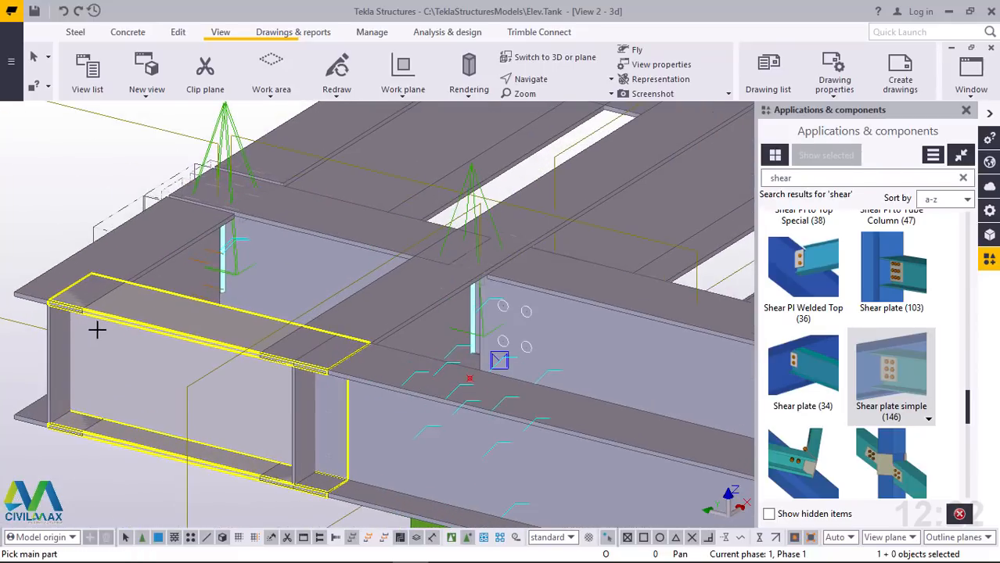
pyautogui.click(130, 274)
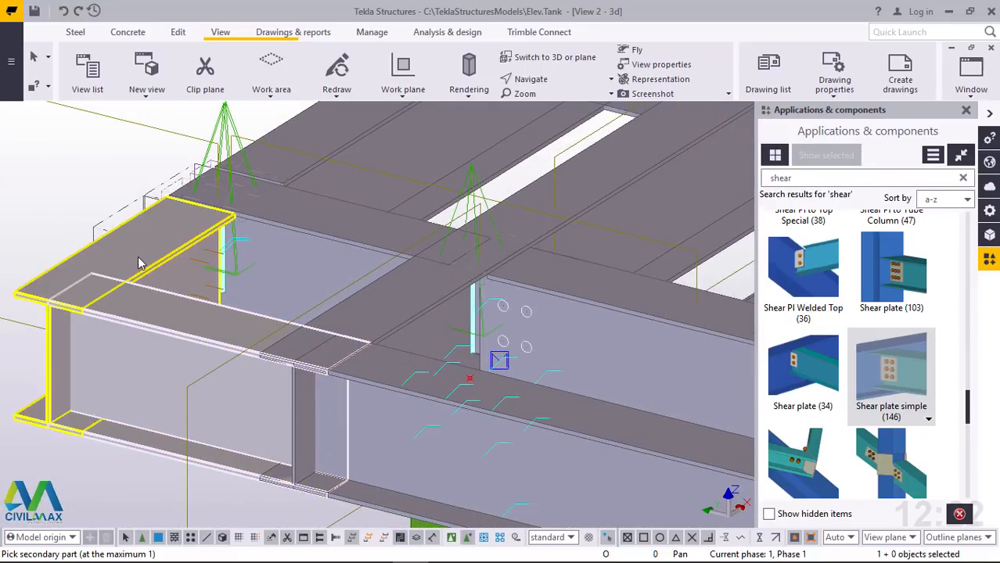
pyautogui.click(137, 263)
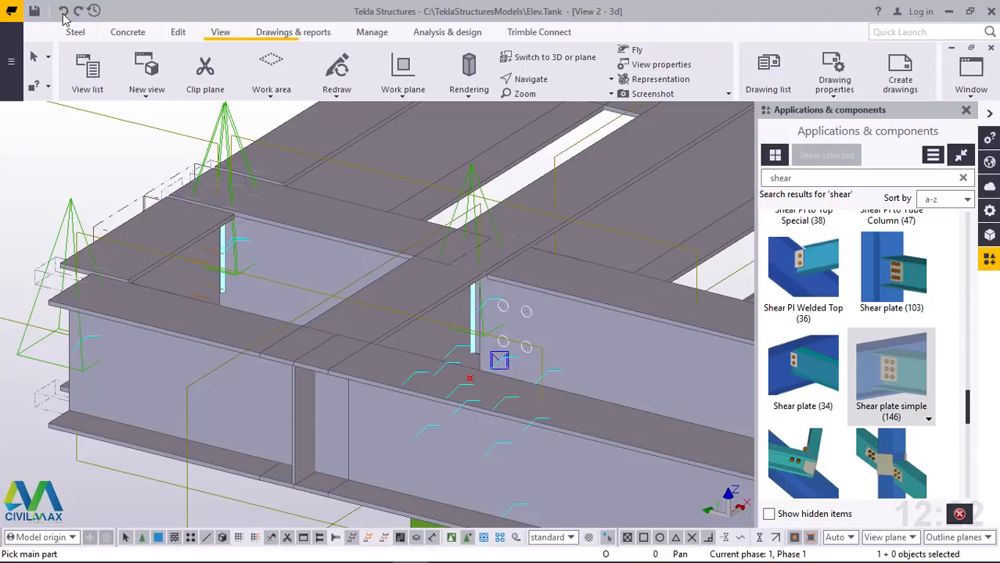
pyautogui.click(64, 10)
# Connect the short edge beam to the corner perimeter beam, and the edge beams on both sides to the adjacent main beam's end, with shear plates
pyautogui.click(127, 288)
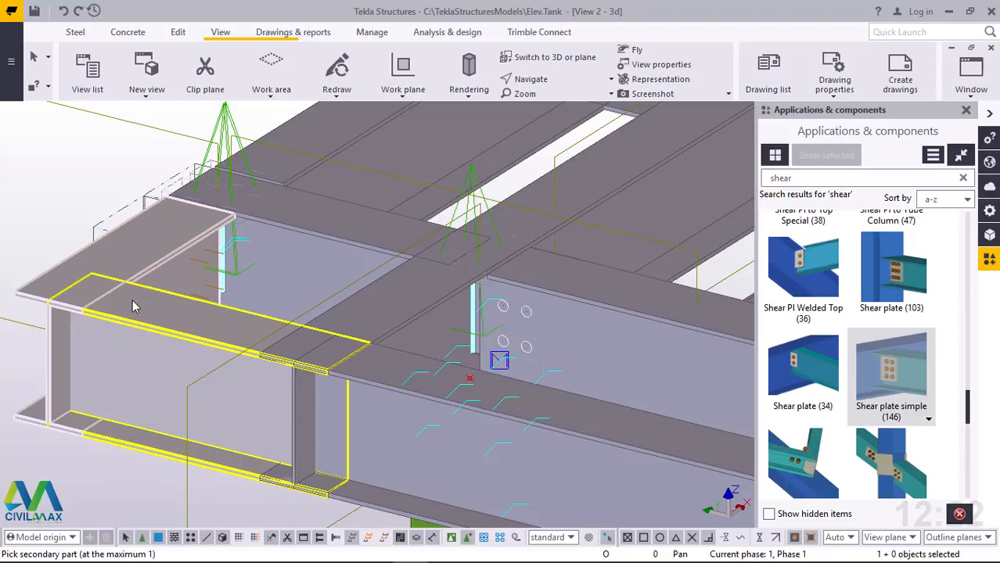
pyautogui.click(132, 300)
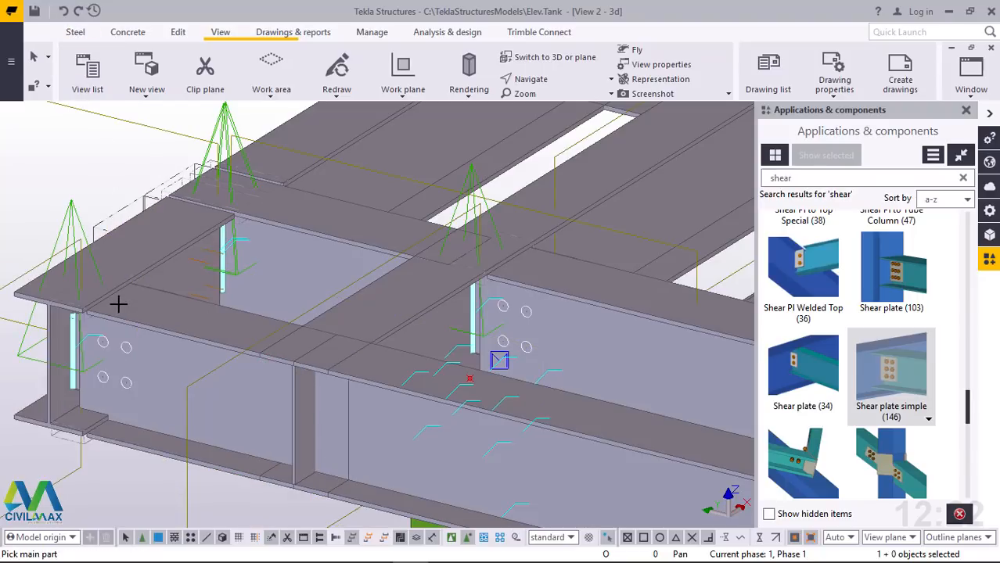
pyautogui.scroll(-5, 137, 301)
pyautogui.scroll(5, 263, 368)
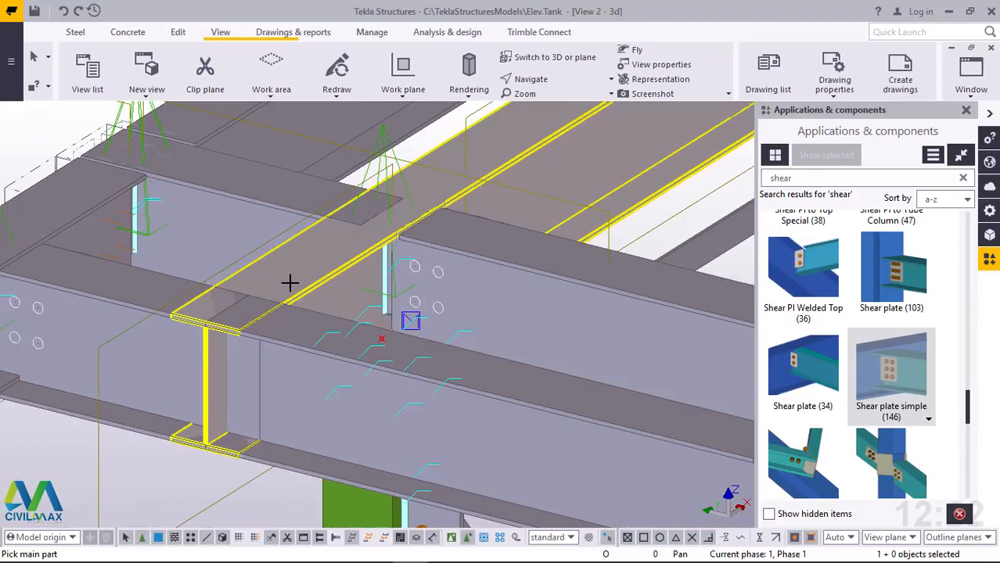
pyautogui.click(150, 286)
pyautogui.click(152, 291)
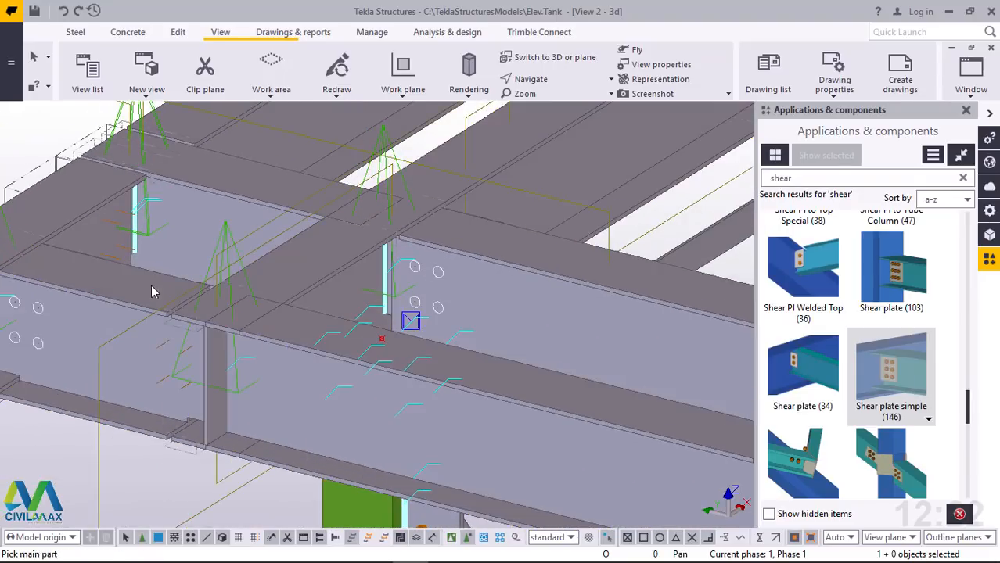
pyautogui.click(300, 271)
pyautogui.click(283, 385)
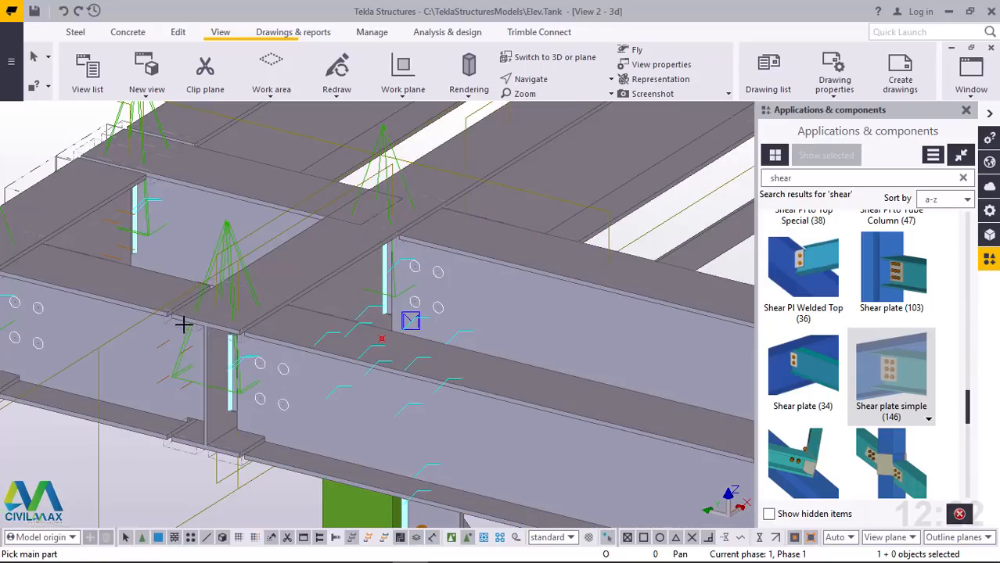
# Add shear plates joining the two edge beams to both sides of the next stub's outer end
pyautogui.scroll(-5, 183, 323)
pyautogui.scroll(6, 415, 379)
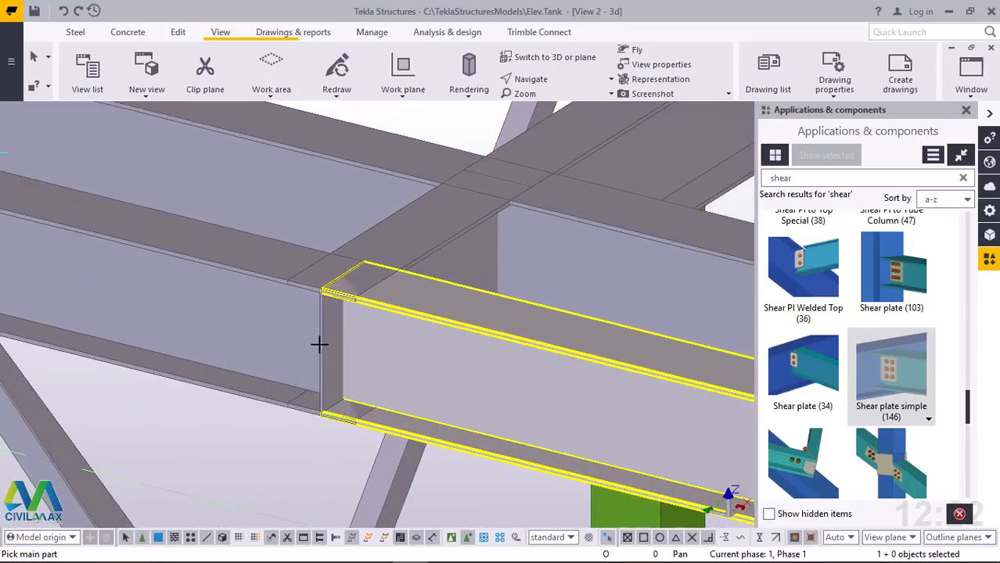
pyautogui.click(401, 241)
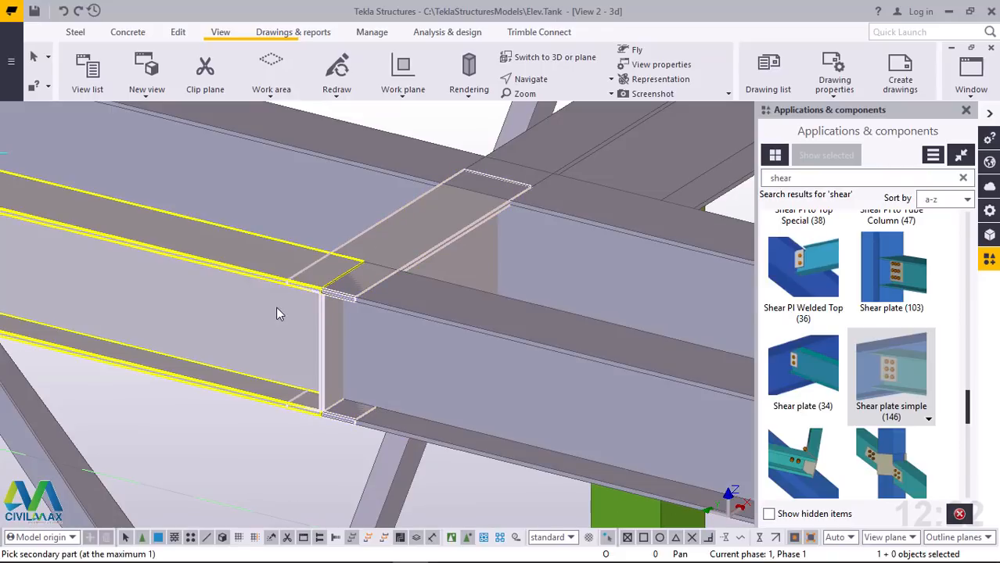
pyautogui.click(276, 314)
pyautogui.click(415, 236)
pyautogui.click(429, 364)
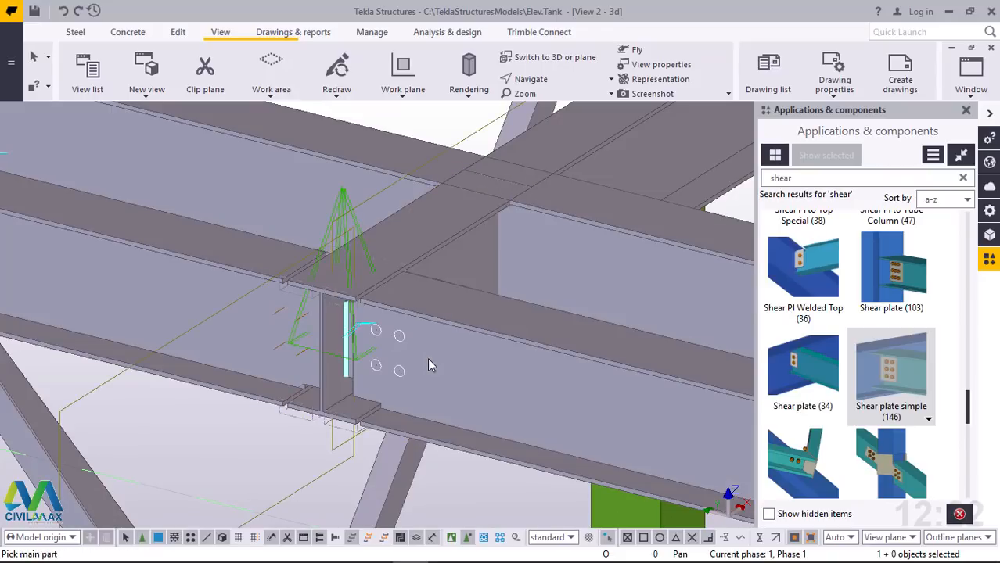
# Connect the edge beams to both sides of the following stub, just before the column, with simple shear plates
pyautogui.scroll(-4, 246, 326)
pyautogui.scroll(3, 513, 389)
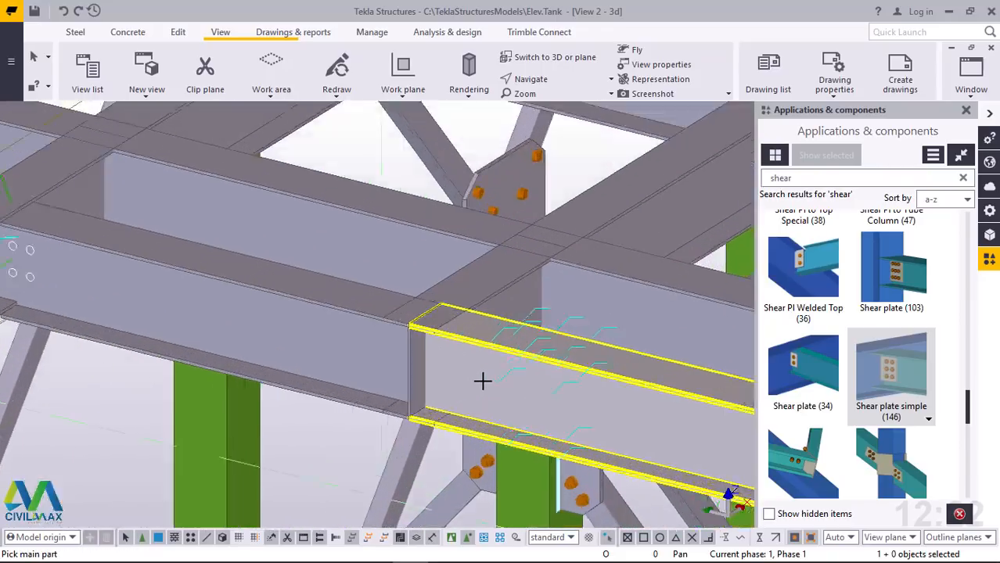
pyautogui.scroll(1, 481, 381)
pyautogui.click(351, 314)
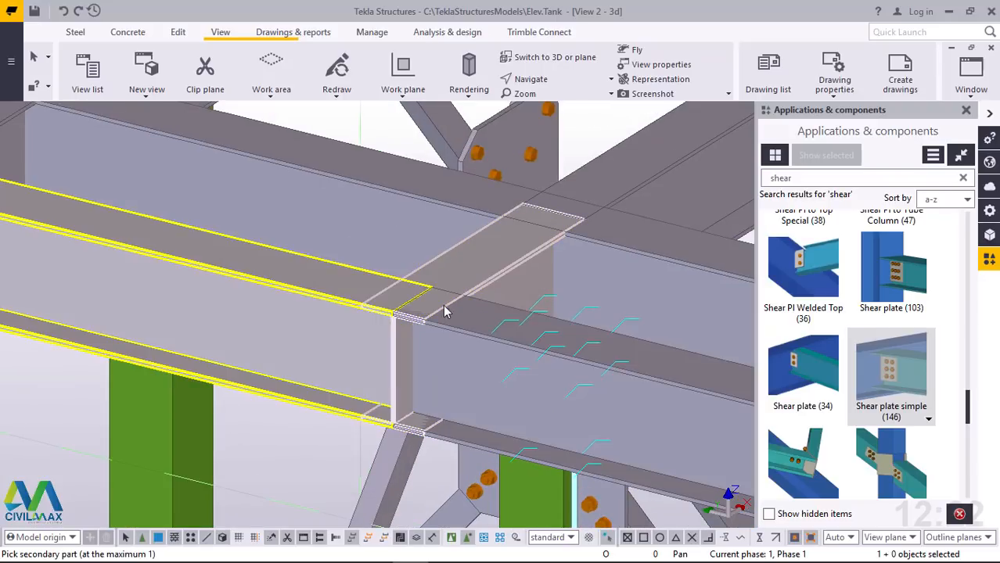
pyautogui.click(465, 268)
pyautogui.click(467, 272)
pyautogui.click(471, 365)
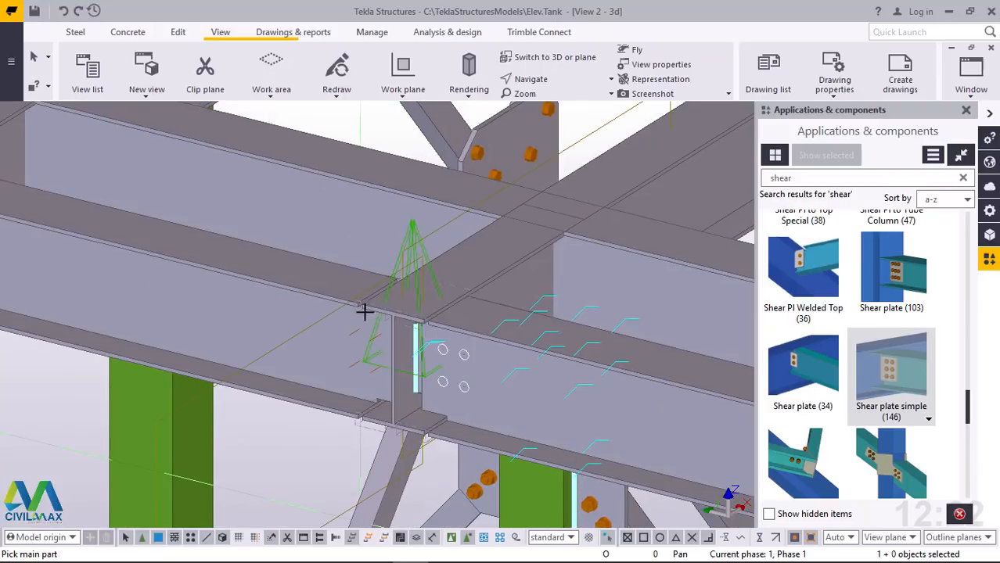
# Join the edge beams to both sides of the next perimeter stub past the column with simple shear plates
pyautogui.scroll(-3, 284, 316)
pyautogui.scroll(2, 545, 384)
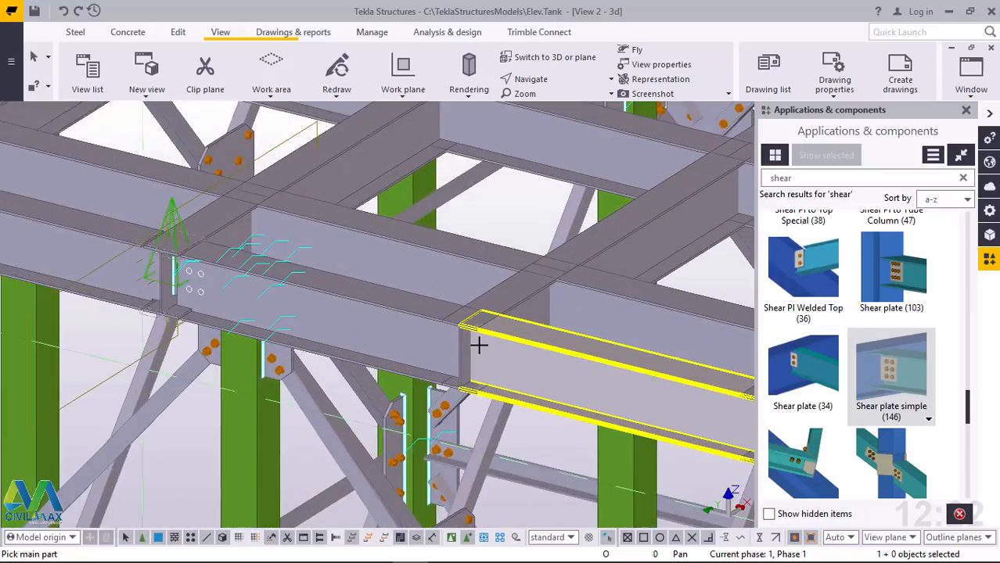
pyautogui.scroll(5, 478, 345)
pyautogui.click(337, 336)
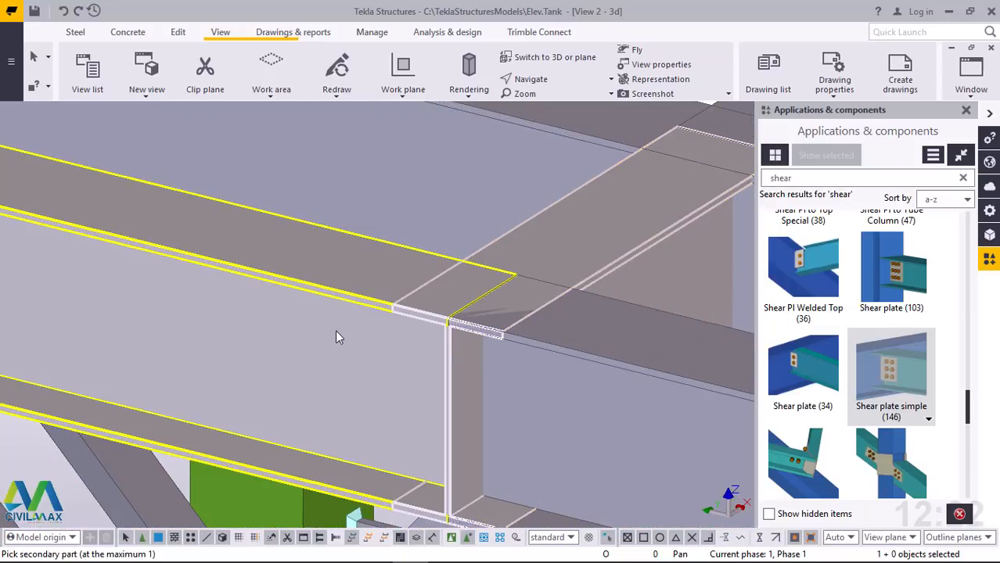
pyautogui.click(603, 244)
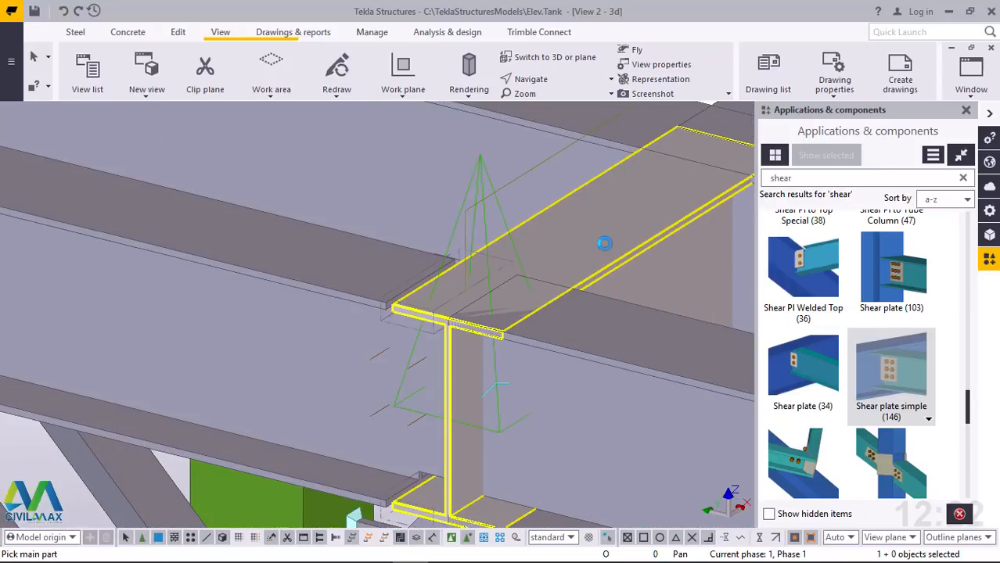
pyautogui.click(580, 379)
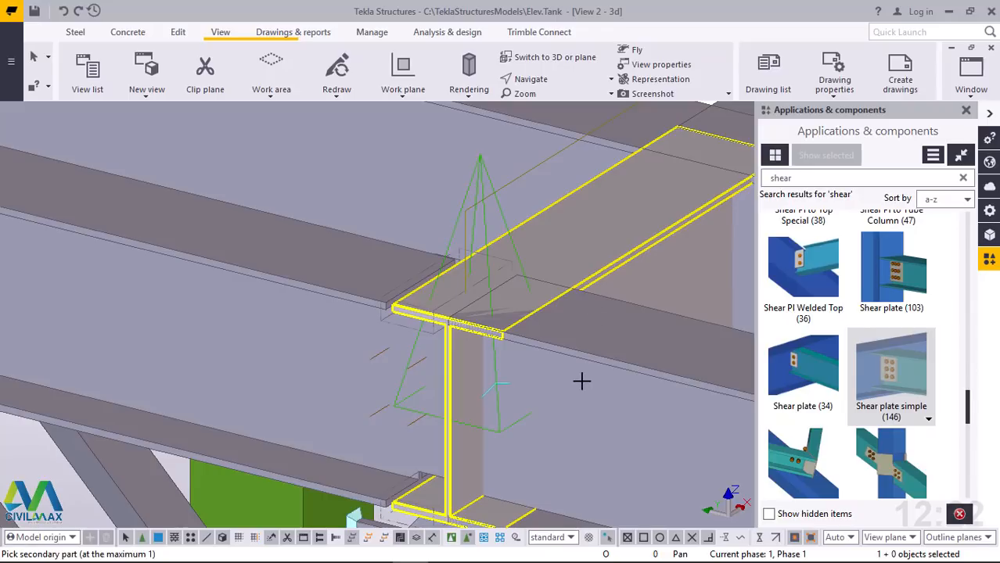
pyautogui.click(584, 384)
pyautogui.scroll(-5, 269, 338)
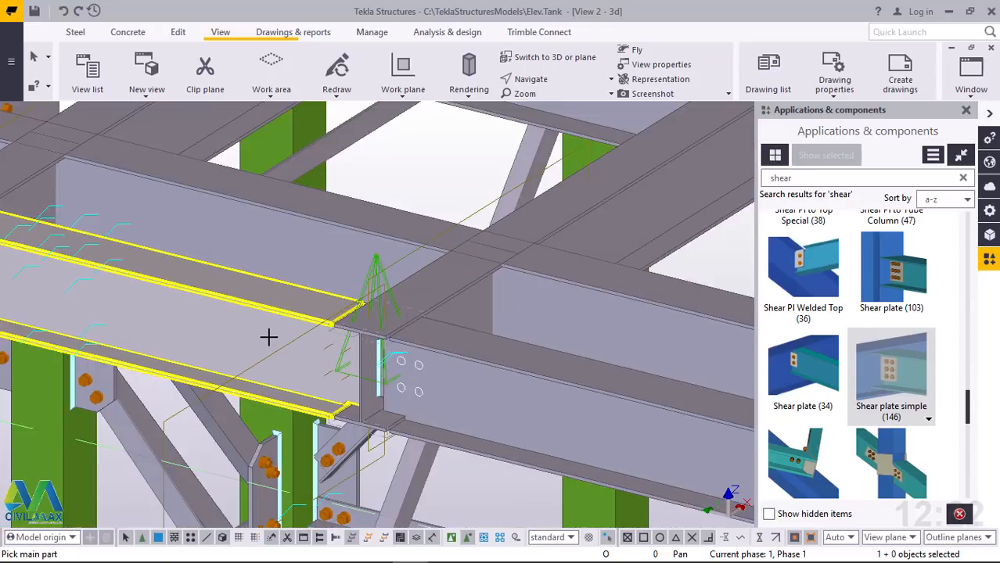
# Connect the long edge beam and the short corner edge beam to both sides of the last stub before the corner with shear plates
pyautogui.scroll(4, 598, 420)
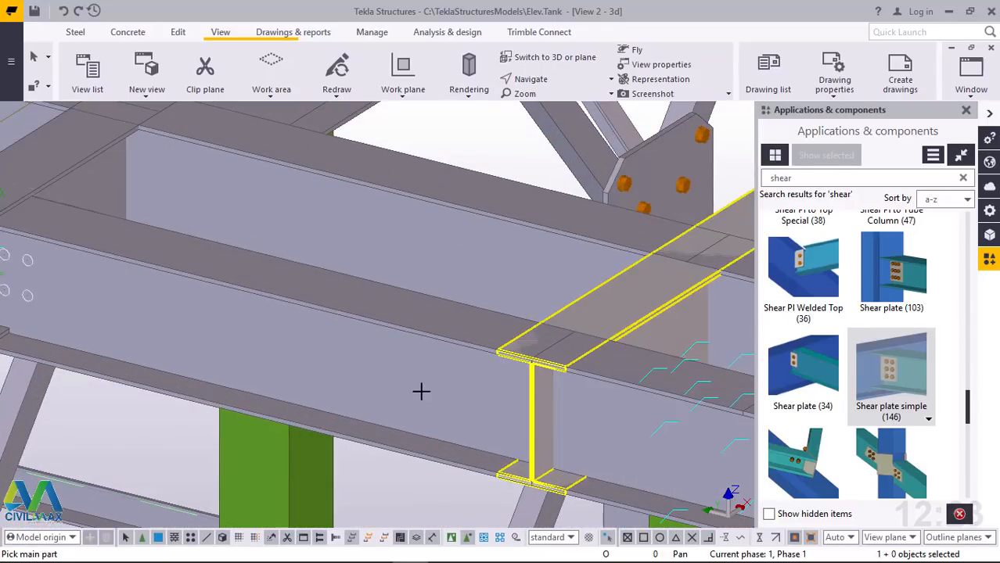
pyautogui.click(423, 388)
pyautogui.click(617, 389)
pyautogui.click(617, 413)
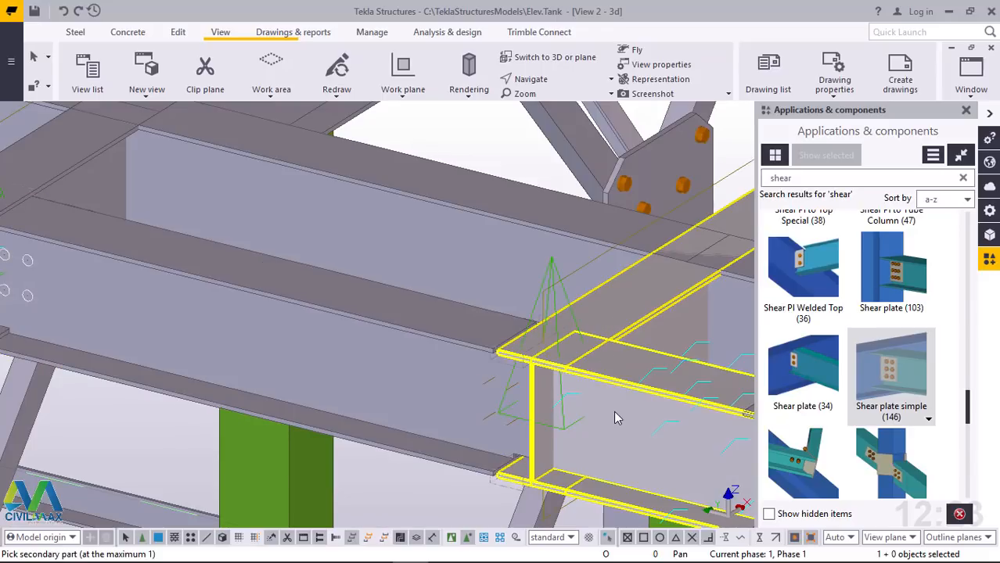
pyautogui.click(614, 409)
pyautogui.scroll(-2, 268, 357)
pyautogui.scroll(-2, 487, 393)
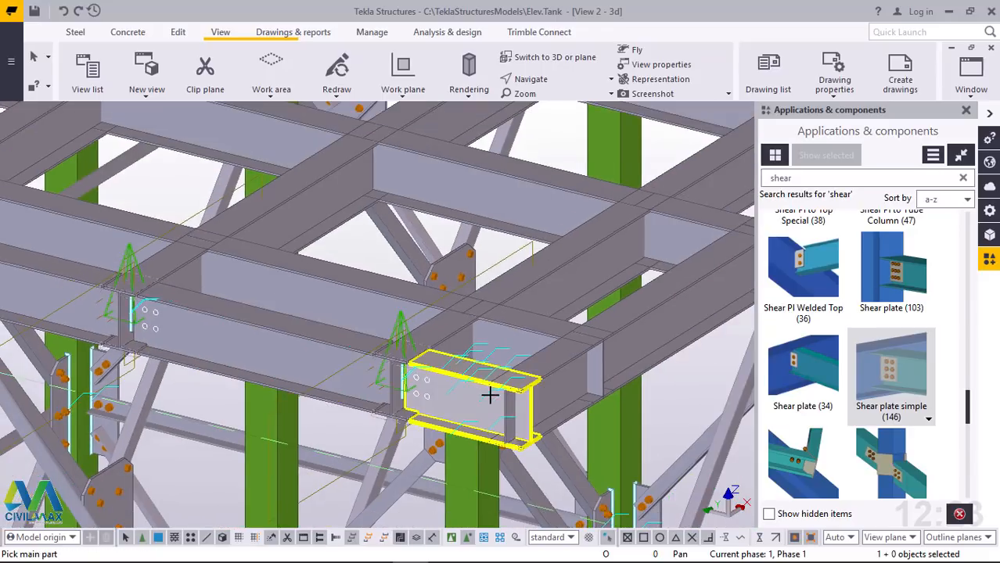
# Connect the short edge beam to the perpendicular perimeter beam at the corner with a simple shear plate
pyautogui.scroll(6, 531, 384)
pyautogui.click(436, 330)
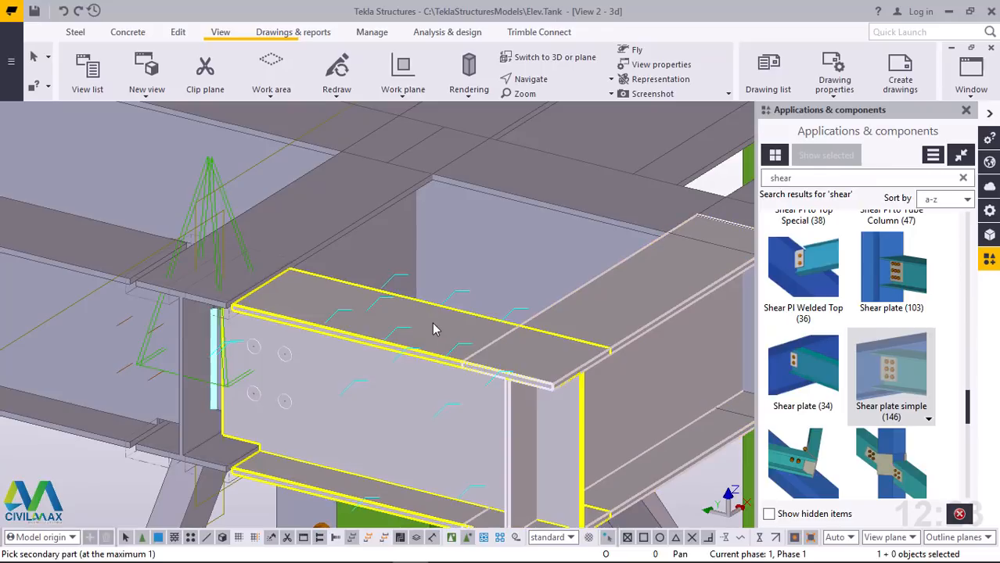
pyautogui.click(435, 328)
pyautogui.scroll(-2, 352, 379)
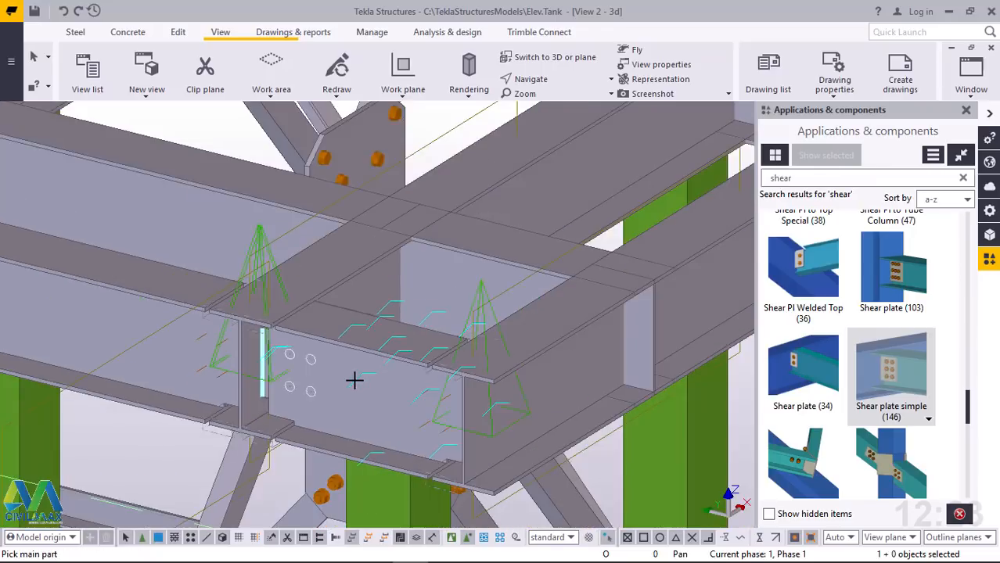
# Add shear plates joining the perimeter beams to both sides of the first stub around the corner
pyautogui.scroll(3, 661, 255)
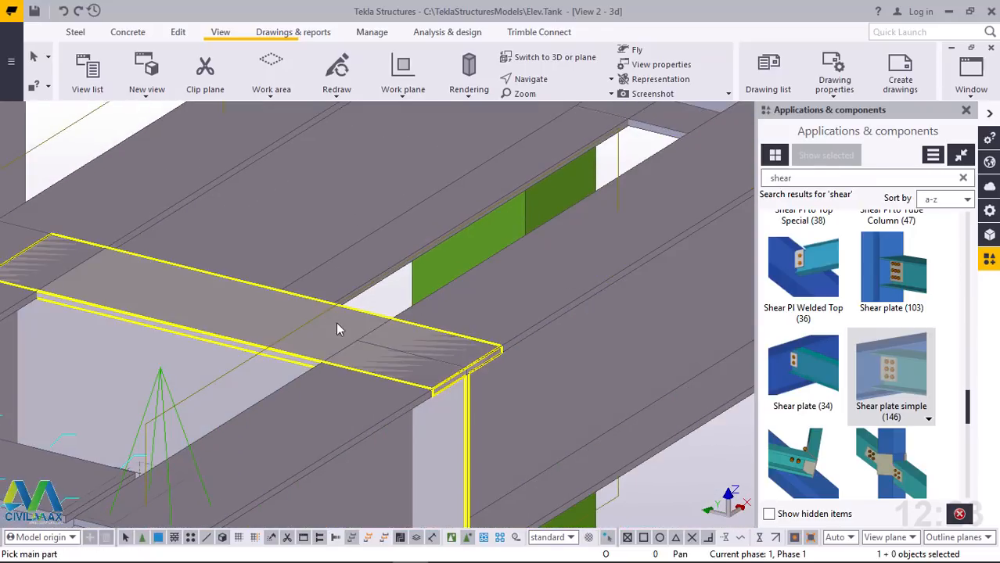
pyautogui.click(336, 328)
pyautogui.click(335, 328)
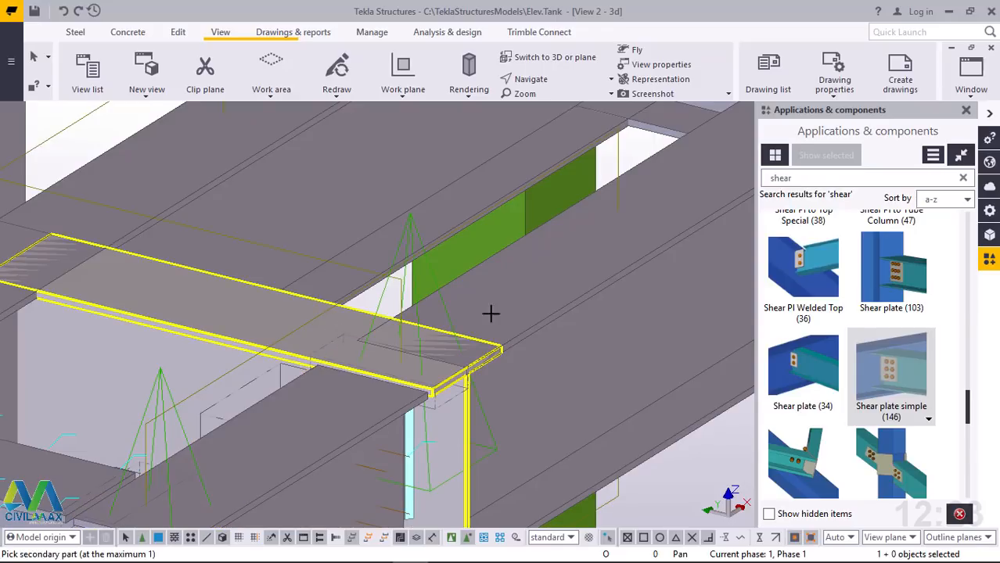
pyautogui.scroll(-3, 335, 400)
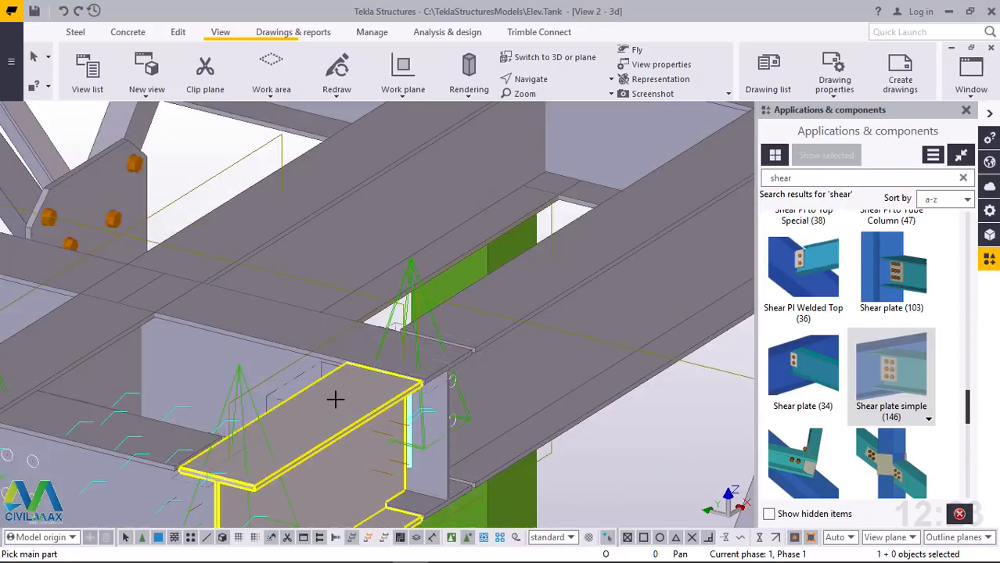
# Add simple shear plates between the edge beams and both sides of the second stub along this perimeter side
pyautogui.scroll(1, 619, 216)
pyautogui.scroll(3, 619, 216)
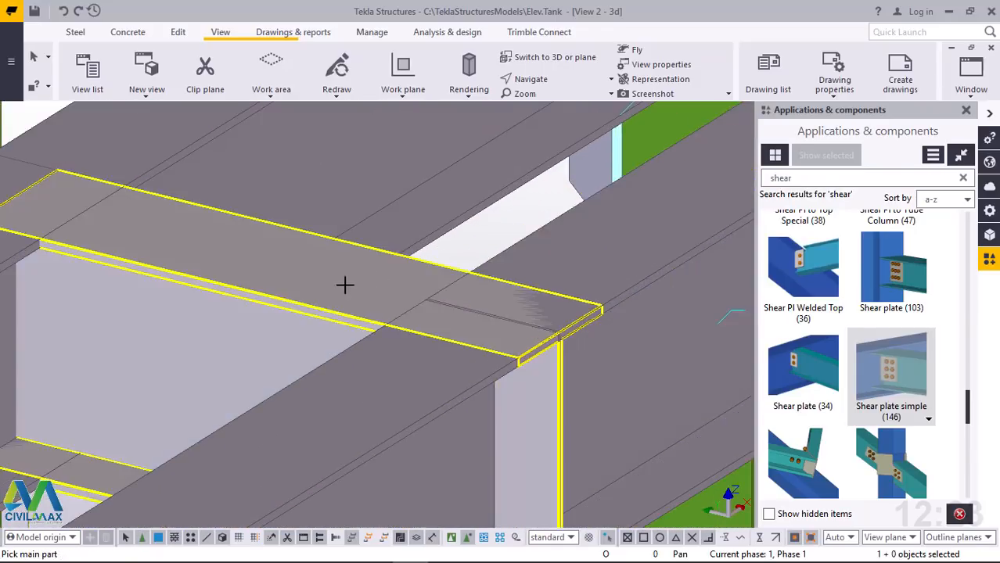
pyautogui.click(374, 359)
pyautogui.click(382, 291)
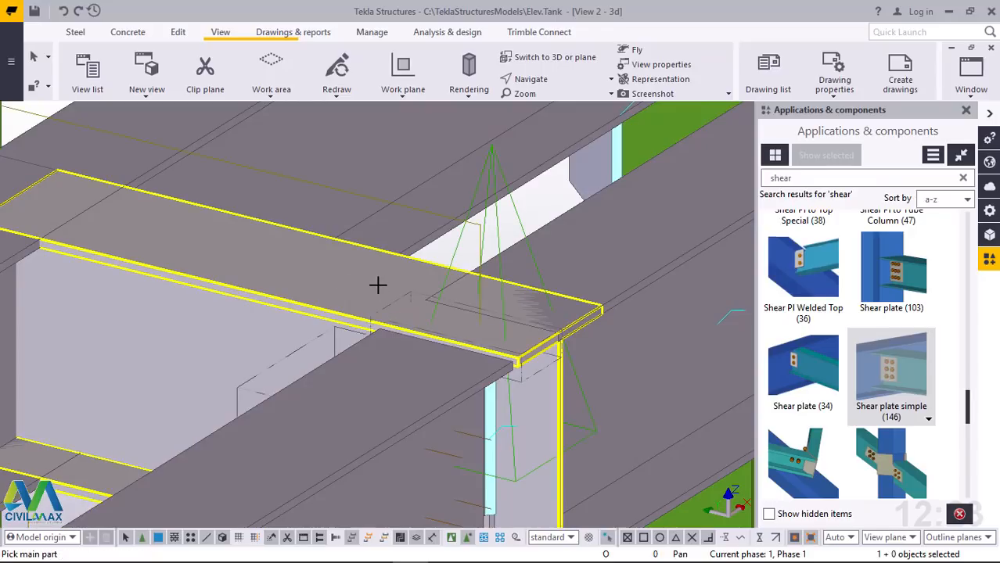
pyautogui.click(646, 268)
pyautogui.click(659, 258)
pyautogui.scroll(-5, 464, 335)
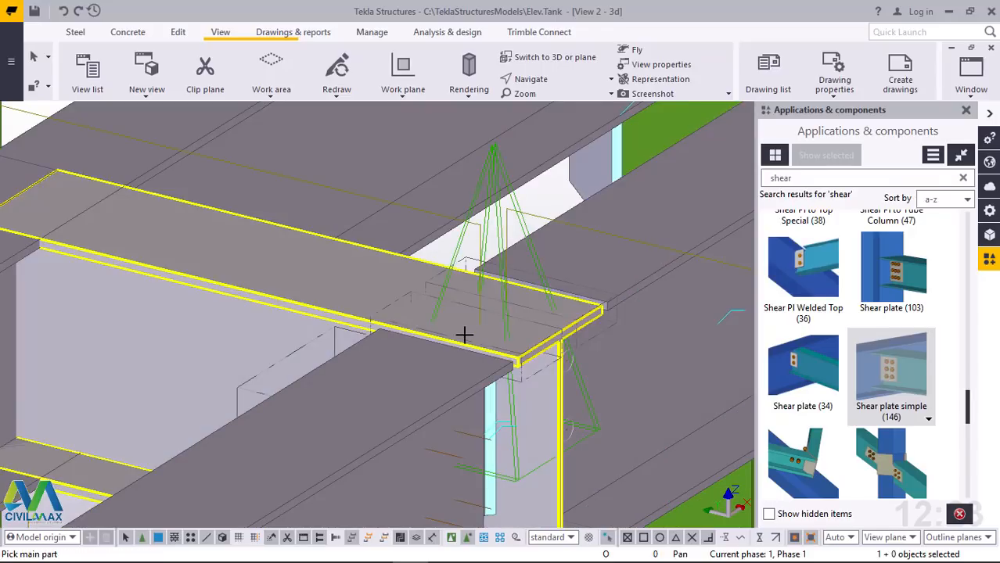
# Connect the edge beams to both sides of the third stub along this perimeter side with shear plates
pyautogui.scroll(8, 575, 216)
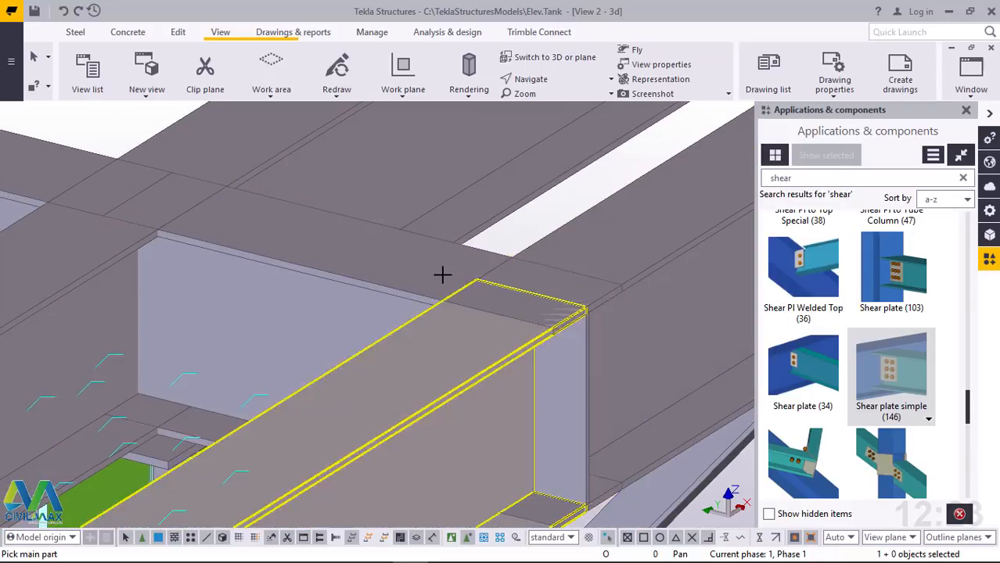
pyautogui.click(437, 270)
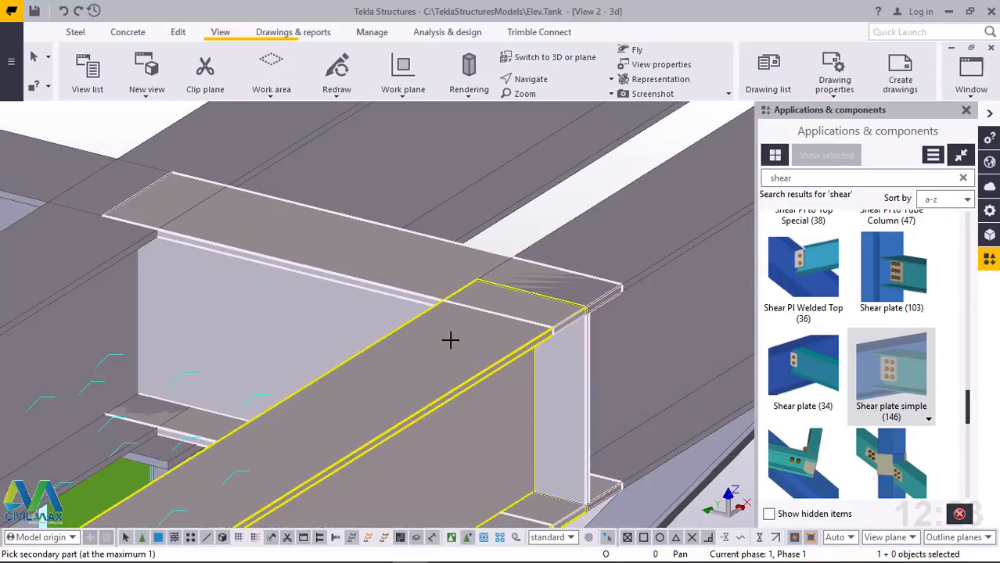
pyautogui.click(545, 293)
pyautogui.click(413, 248)
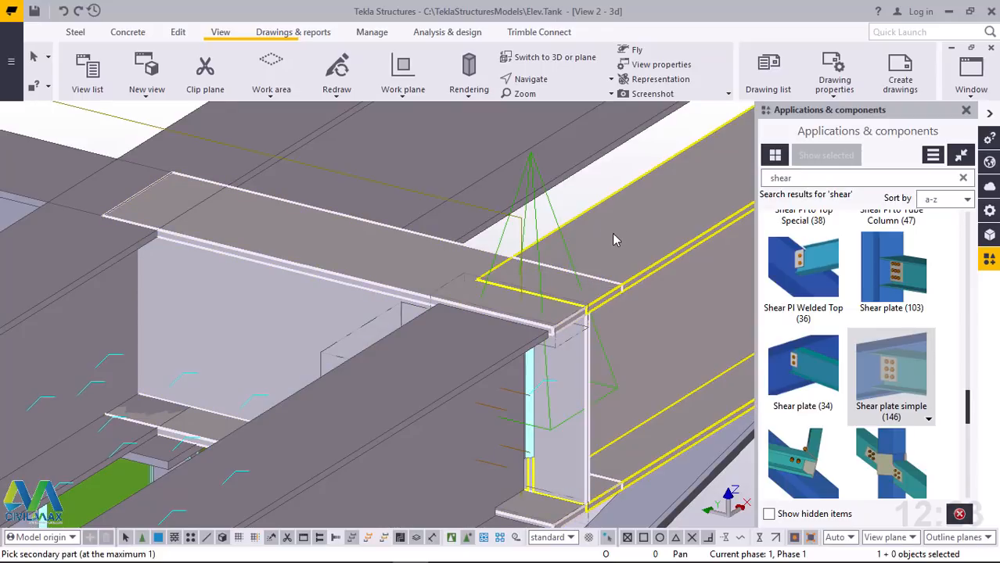
pyautogui.click(575, 283)
pyautogui.scroll(-10, 424, 387)
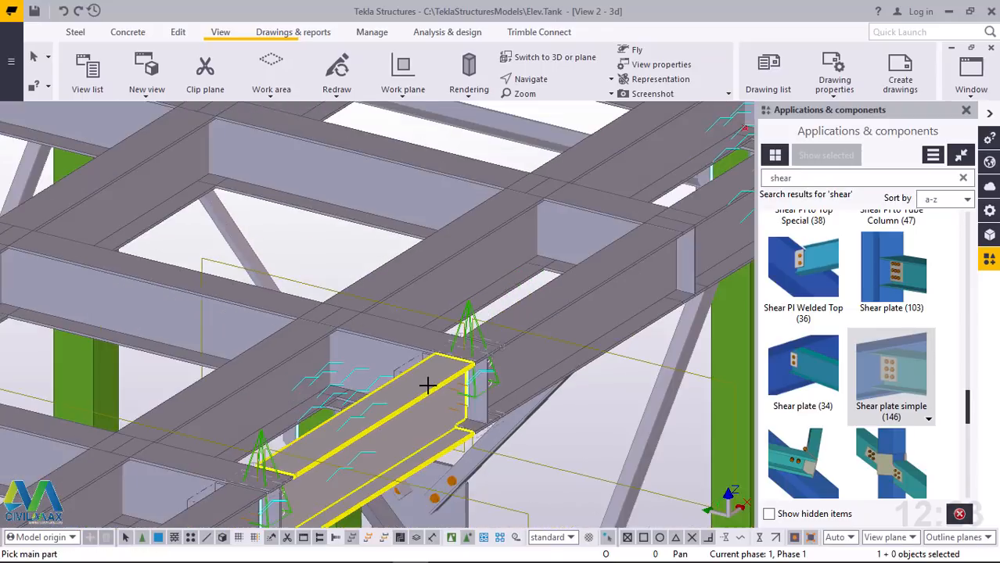
# Join the two edge beams to both sides of the fourth stub's outer end with simple shear plates
pyautogui.scroll(10, 656, 227)
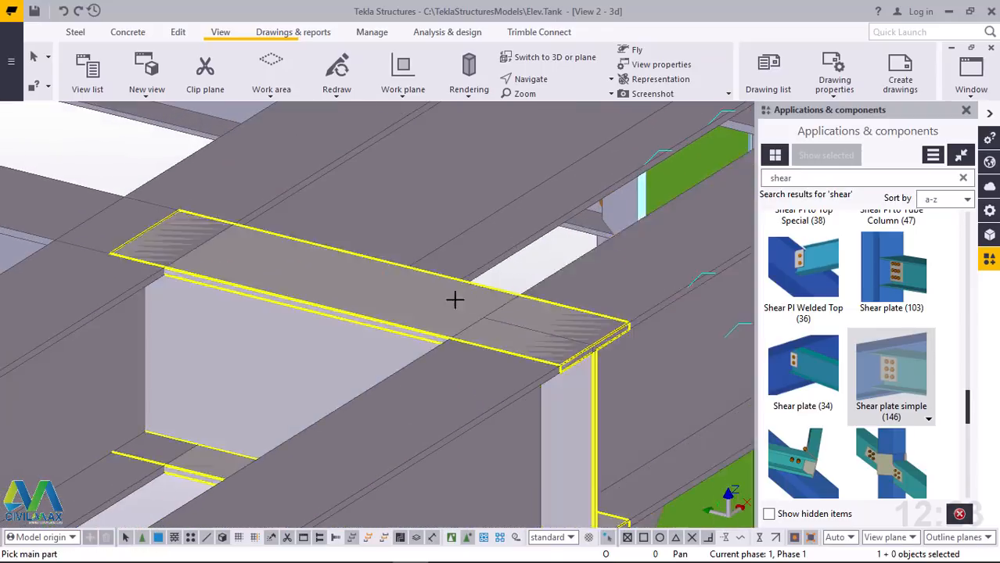
pyautogui.click(442, 299)
pyautogui.click(433, 301)
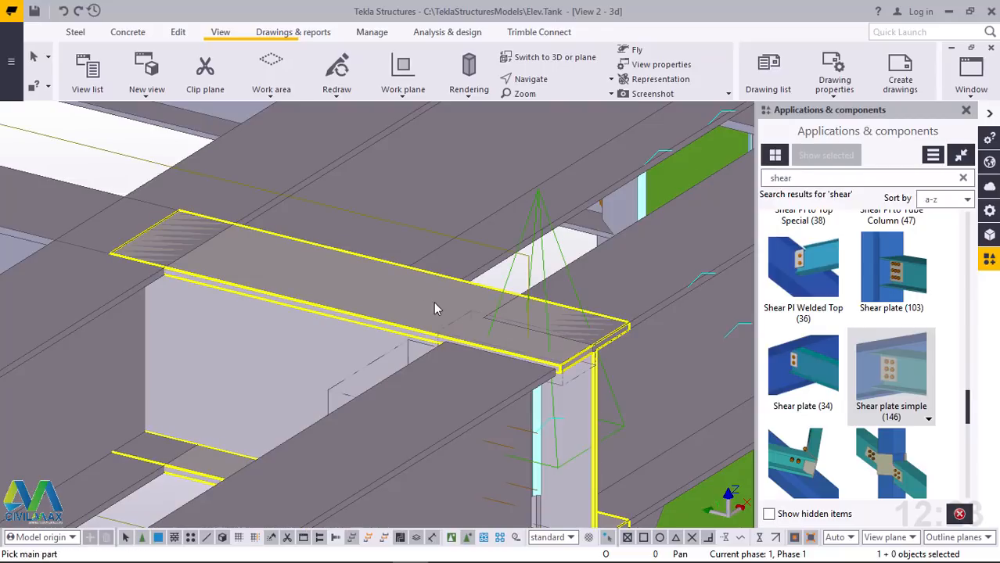
pyautogui.click(610, 278)
pyautogui.click(631, 281)
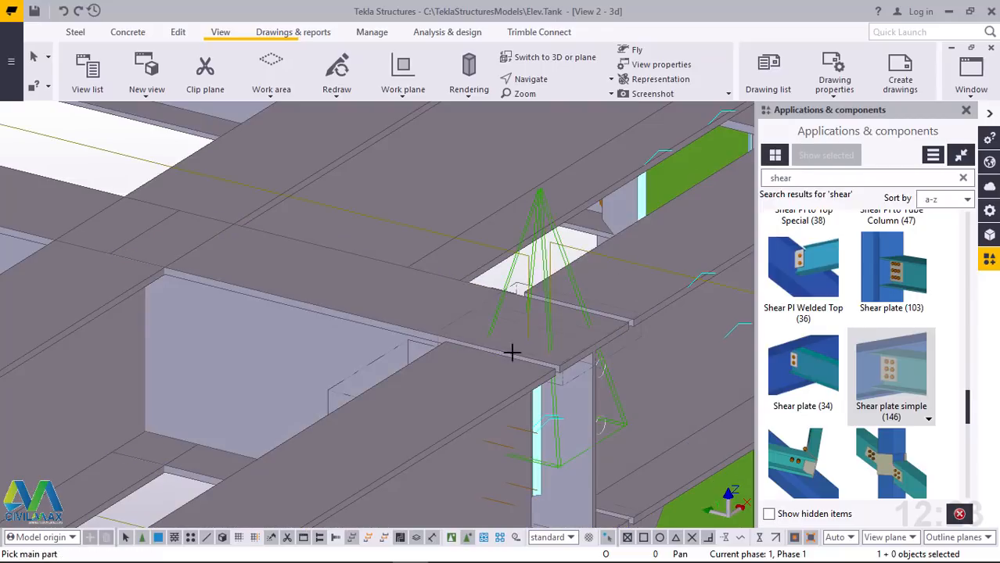
pyautogui.scroll(-8, 461, 374)
# Connect the long edge beam and the short end beam to both sides of the last stub before the far corner with shear plates
pyautogui.scroll(10, 664, 248)
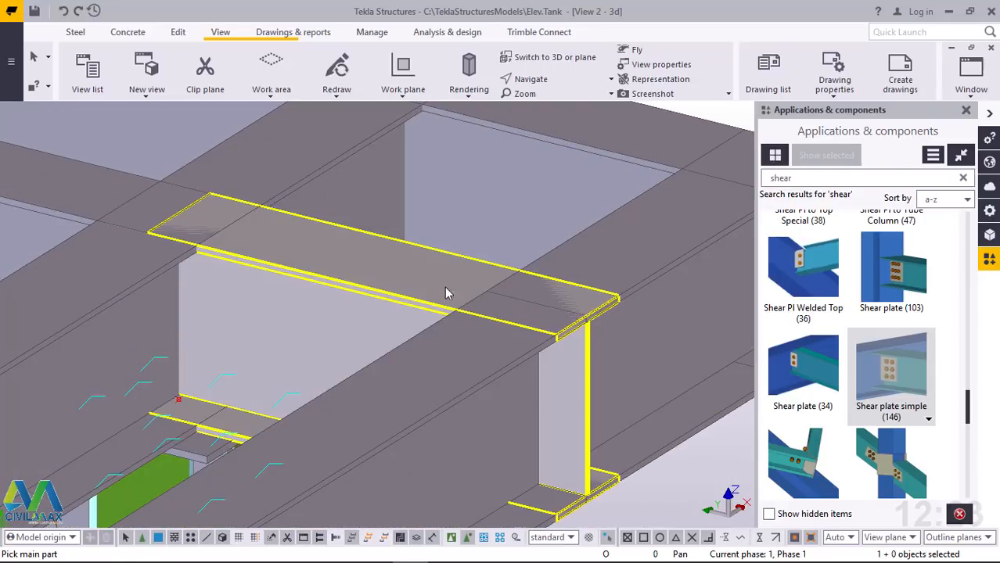
pyautogui.click(446, 293)
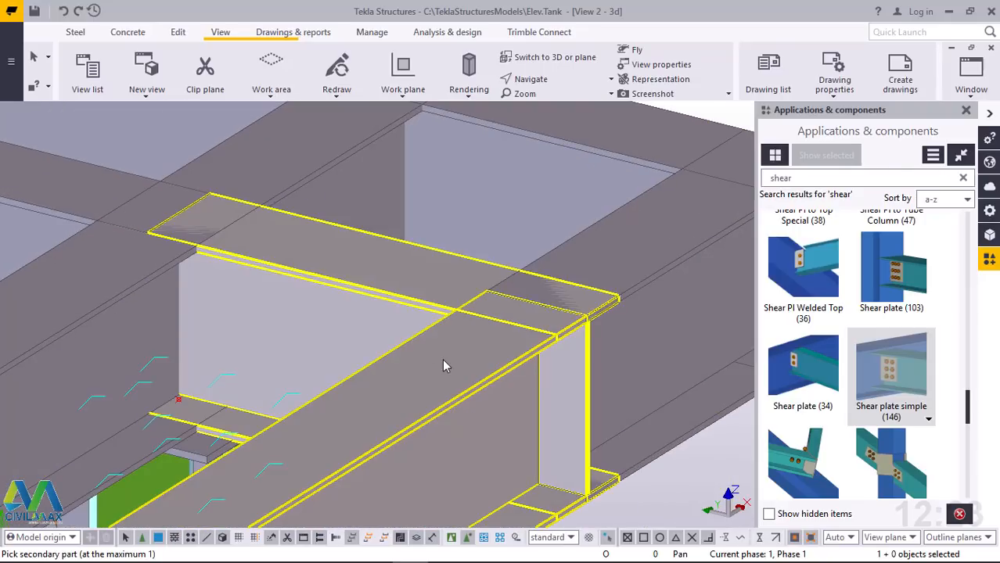
pyautogui.click(439, 289)
pyautogui.click(650, 246)
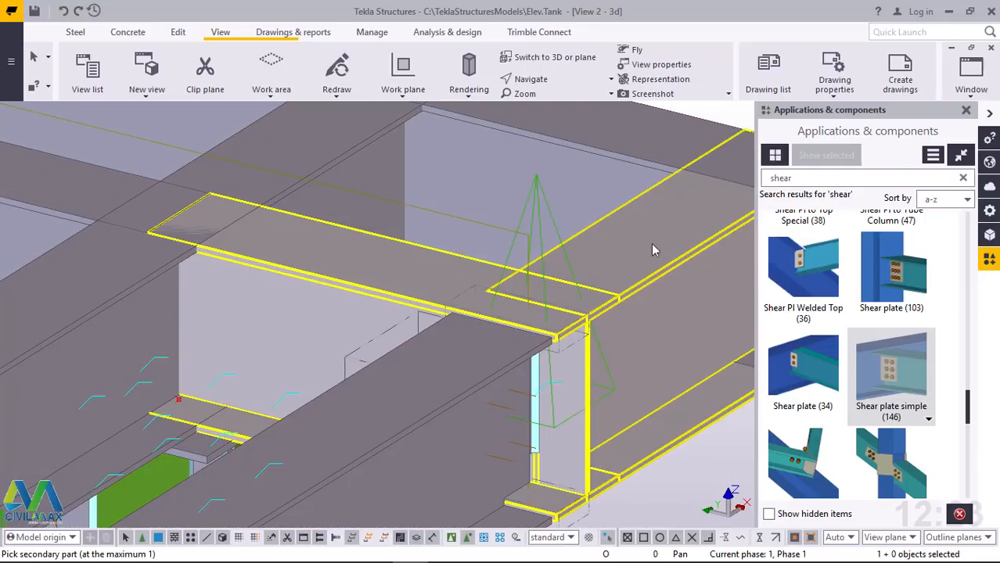
pyautogui.click(456, 347)
pyautogui.scroll(-2, 453, 347)
# Connect the short end beam to the perpendicular perimeter beam at the far corner with a simple shear plate
pyautogui.scroll(2, 602, 219)
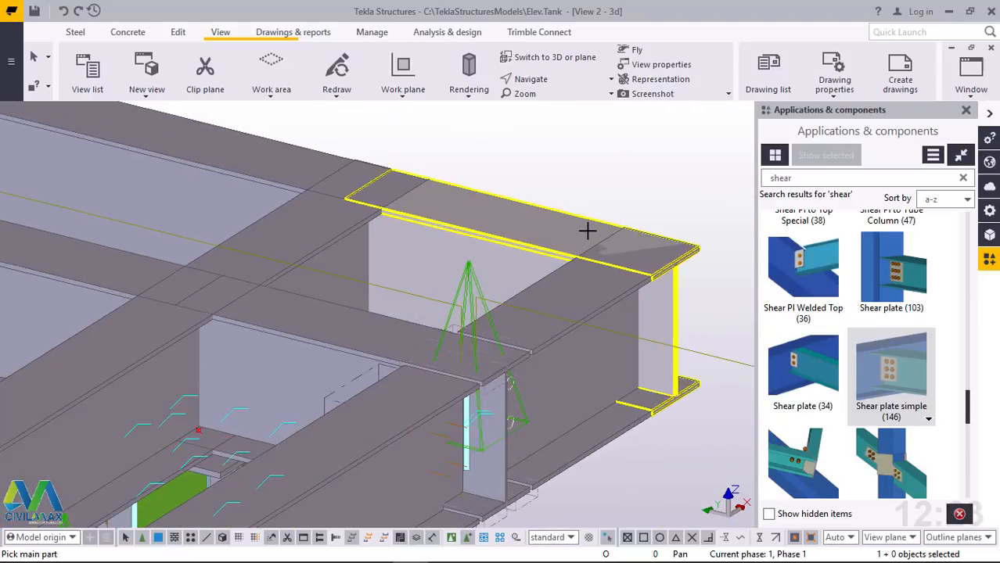
pyautogui.click(541, 220)
pyautogui.click(587, 294)
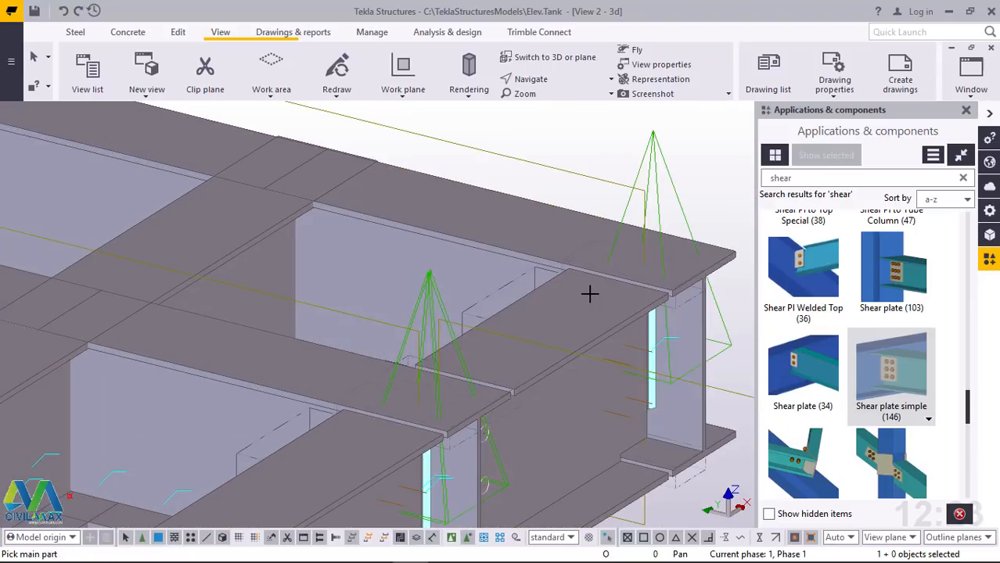
pyautogui.scroll(-2, 635, 316)
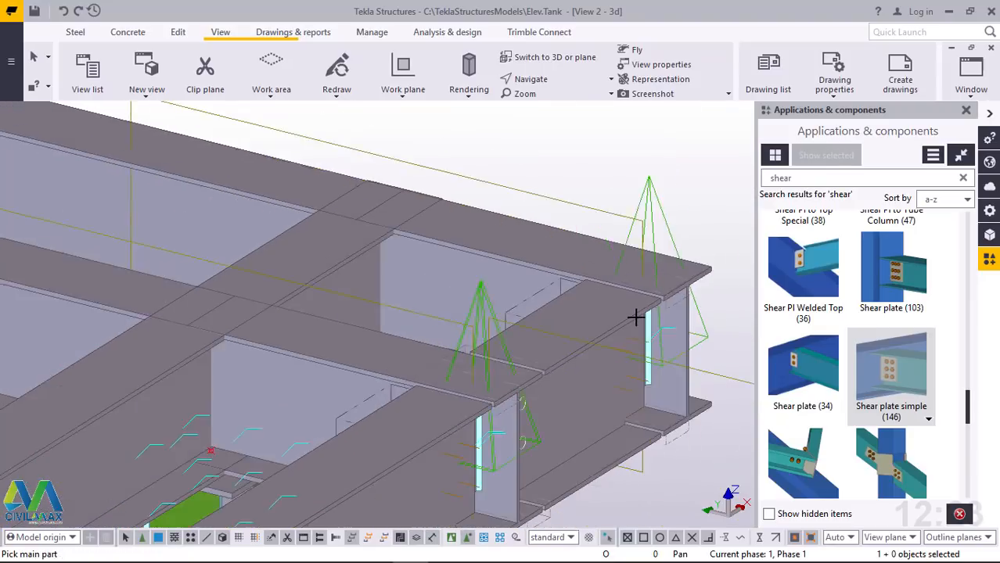
# Add shear plates joining the back edge beams to both sides of the main beam's end nearest the far corner
pyautogui.scroll(2, 417, 250)
pyautogui.click(384, 263)
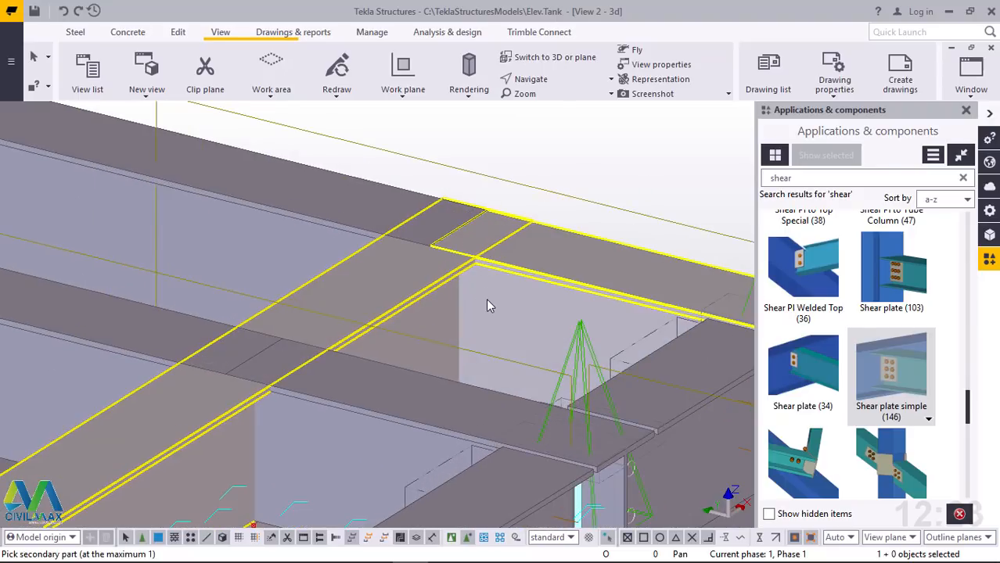
pyautogui.click(485, 295)
pyautogui.click(342, 204)
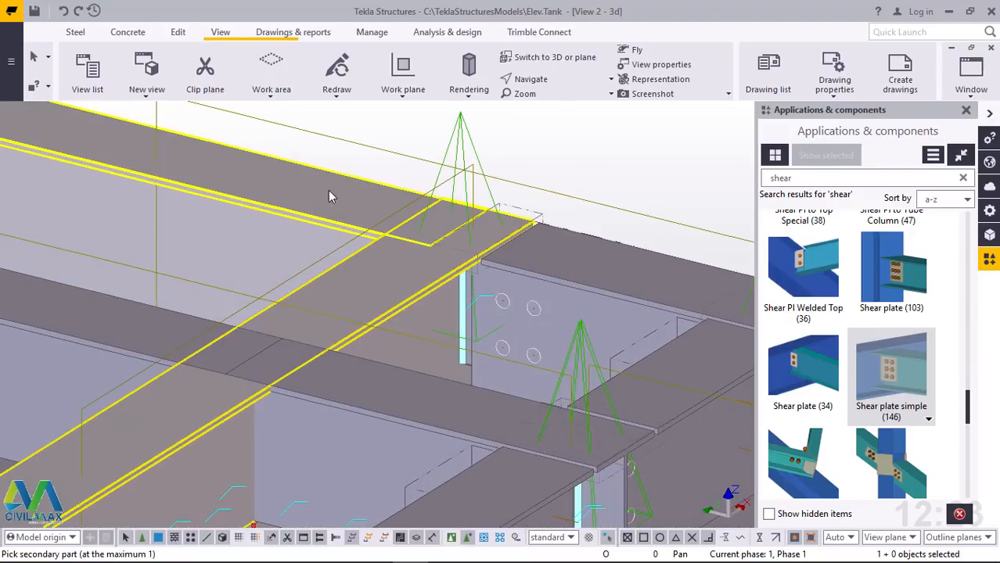
pyautogui.click(328, 195)
pyautogui.scroll(-4, 536, 310)
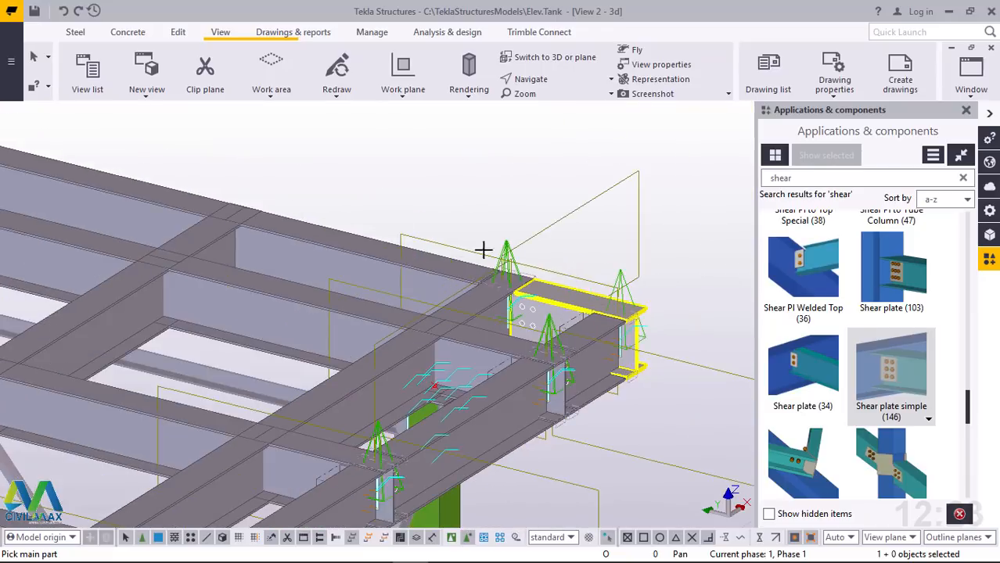
# Connect the back edge beams to both sides of the next stub along the rear perimeter with simple shear plates
pyautogui.scroll(5, 383, 290)
pyautogui.click(613, 307)
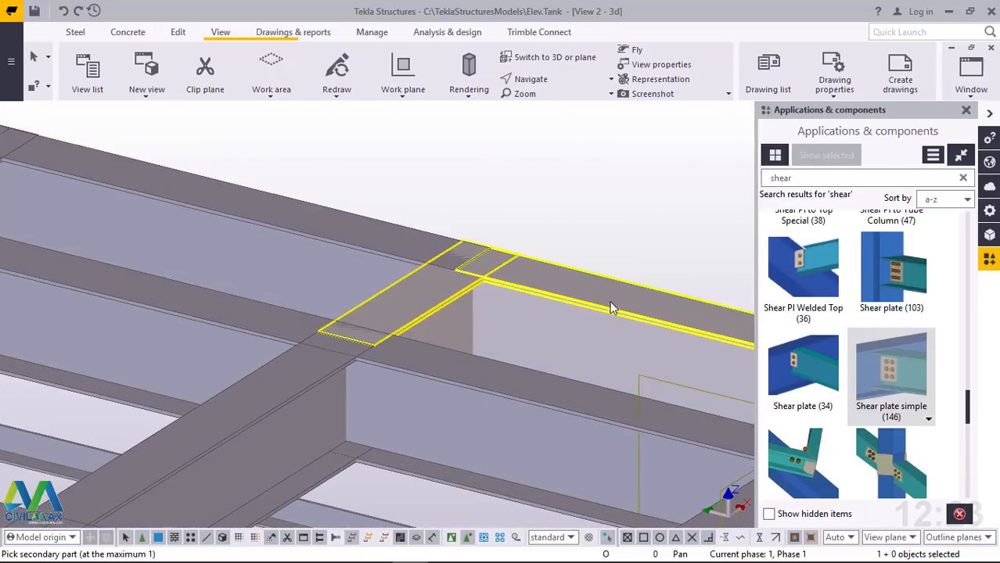
pyautogui.click(420, 276)
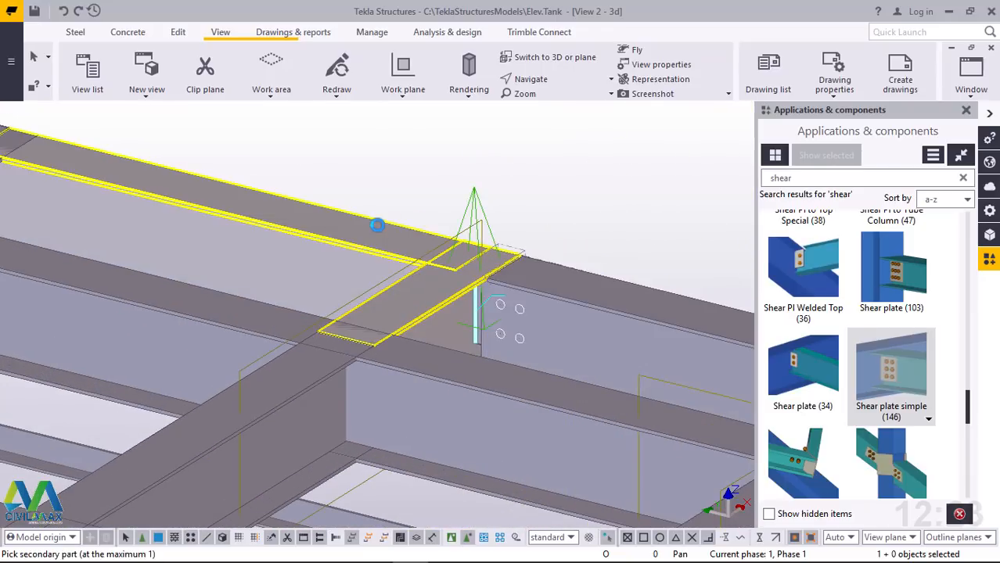
pyautogui.click(377, 225)
pyautogui.scroll(-5, 504, 308)
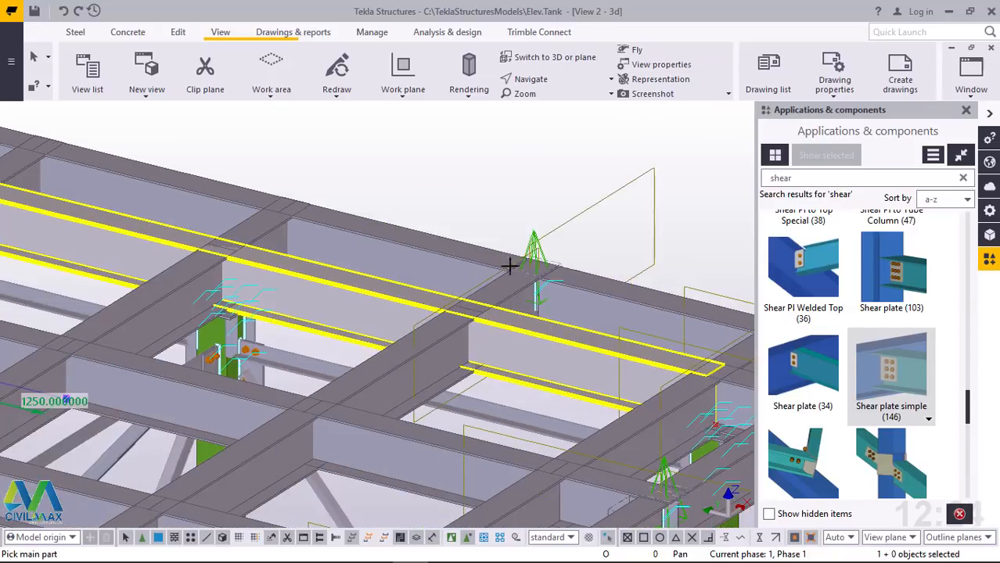
# Connect the back edge beams to both sides of the following two stubs along the rear perimeter with simple shear plates
pyautogui.scroll(10, 281, 221)
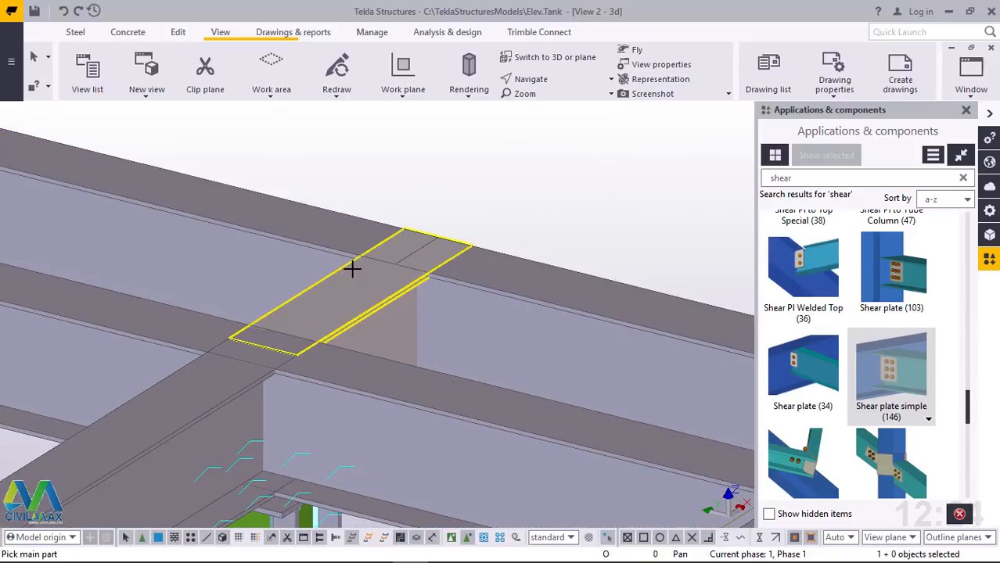
pyautogui.click(510, 267)
pyautogui.click(365, 282)
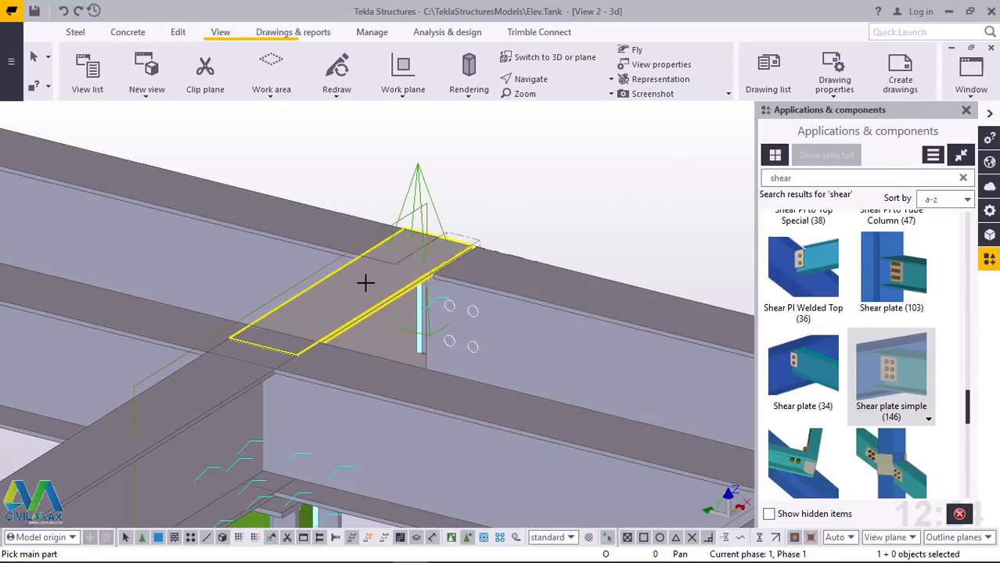
pyautogui.click(315, 225)
pyautogui.scroll(-3, 536, 299)
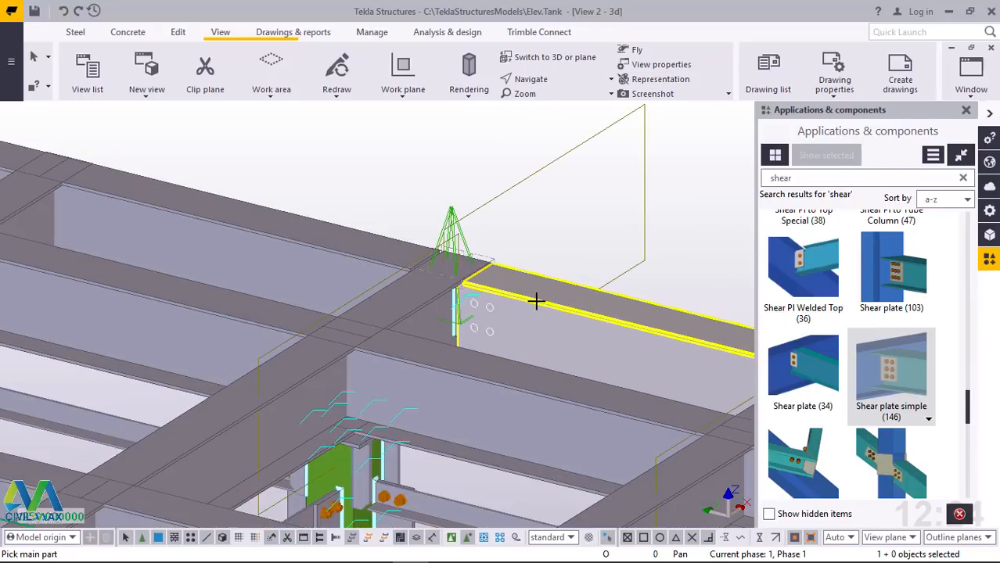
pyautogui.scroll(5, 215, 243)
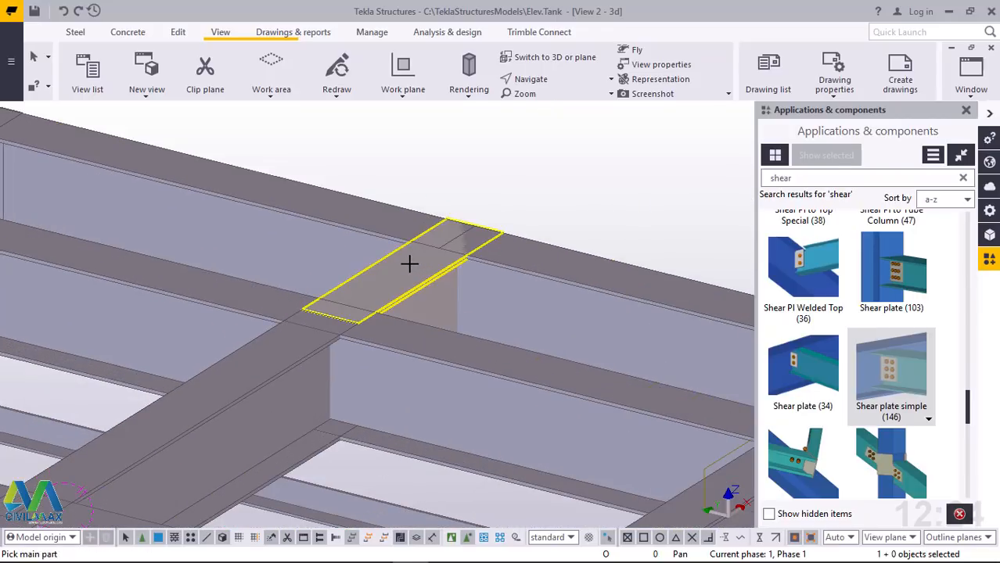
pyautogui.click(408, 263)
pyautogui.click(371, 226)
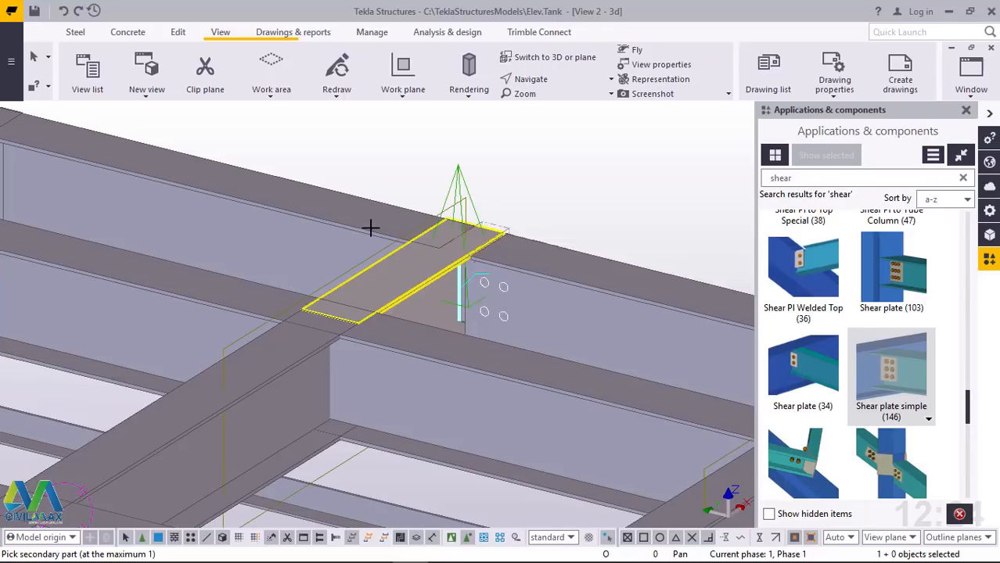
pyautogui.click(552, 275)
pyautogui.scroll(-3, 384, 217)
pyautogui.scroll(-2, 295, 205)
# Add simple shear plates joining the back edge beams to both sides of the long inner beam's end near the next corner
pyautogui.scroll(5, 364, 207)
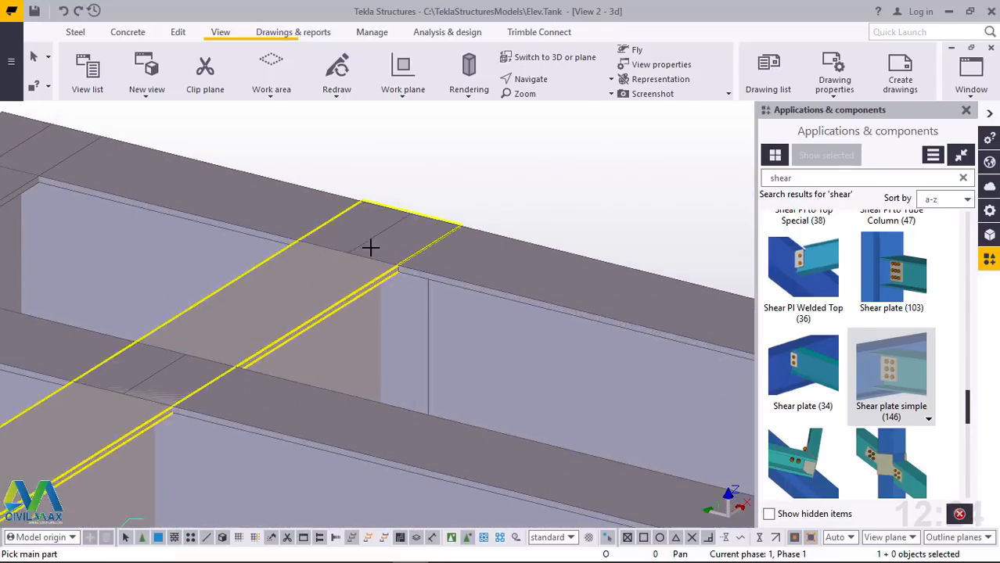
pyautogui.click(310, 286)
pyautogui.click(511, 274)
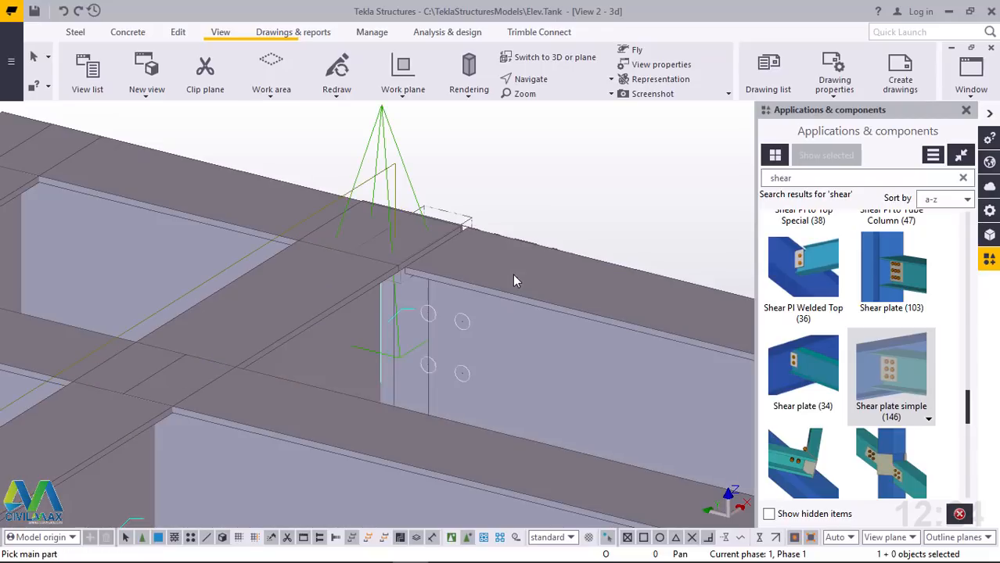
pyautogui.click(250, 186)
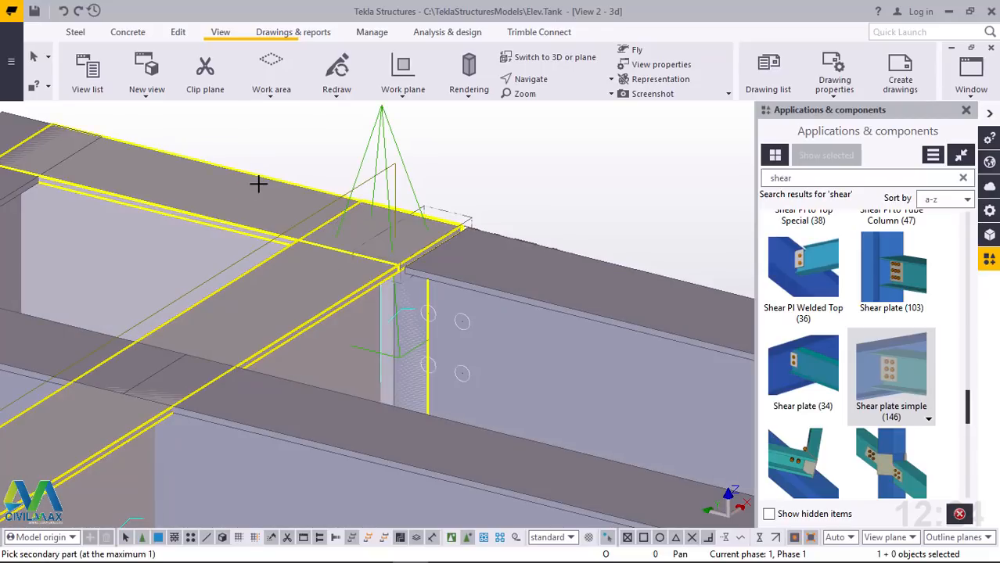
pyautogui.click(520, 272)
pyautogui.scroll(-5, 552, 272)
# Connect the short back edge beam to the perpendicular side perimeter beam at the next corner with a simple shear plate
pyautogui.scroll(3, 299, 241)
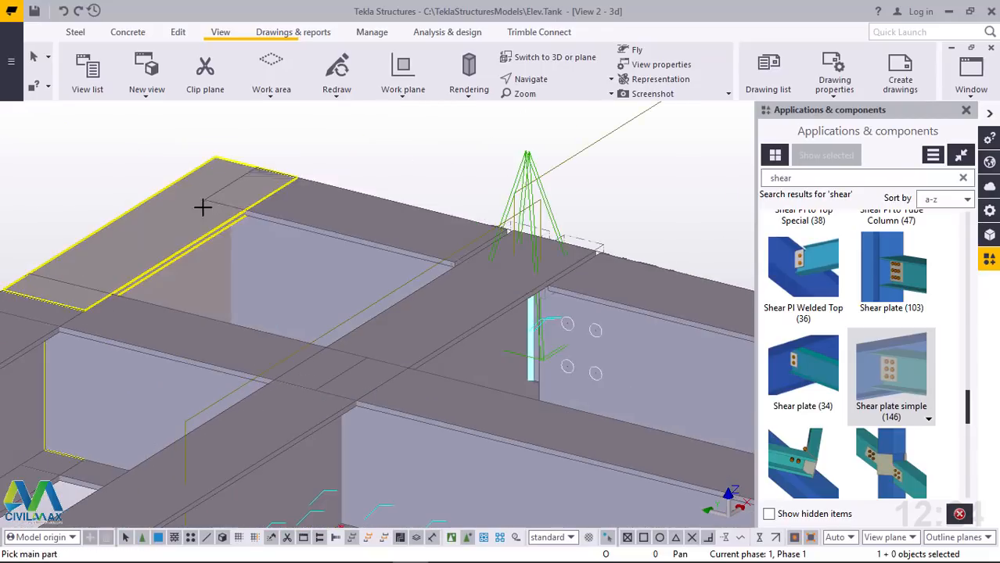
pyautogui.click(292, 208)
pyautogui.click(293, 209)
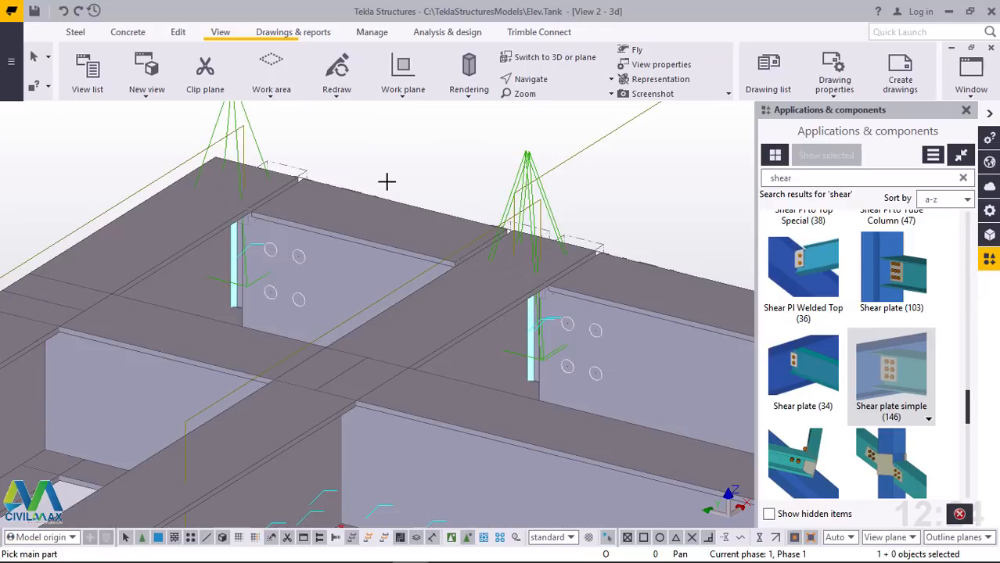
pyautogui.scroll(-3, 389, 181)
# Connect the side edge beams to both sides of the first stub past that corner with simple shear plates
pyautogui.scroll(3, 201, 261)
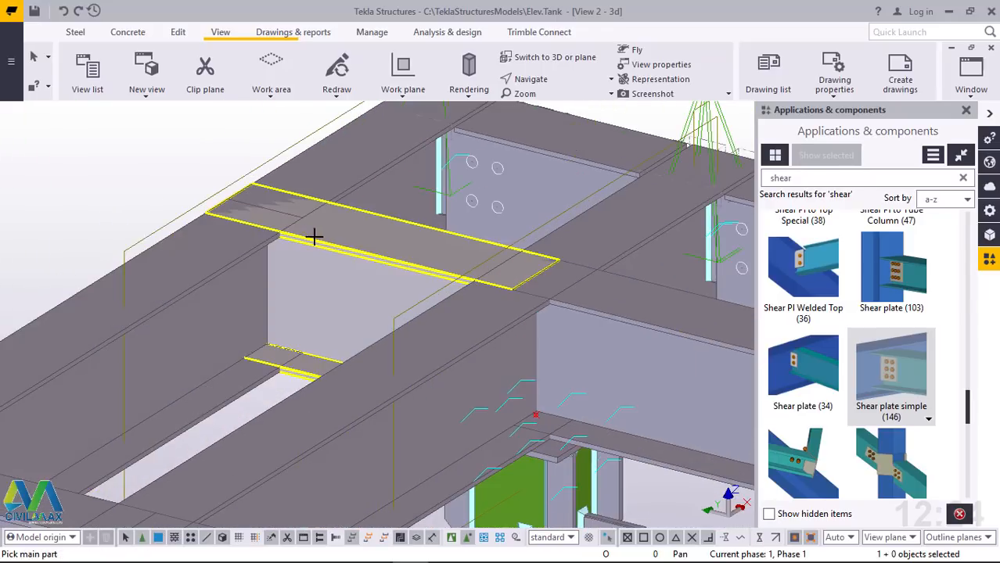
pyautogui.click(352, 182)
pyautogui.click(353, 178)
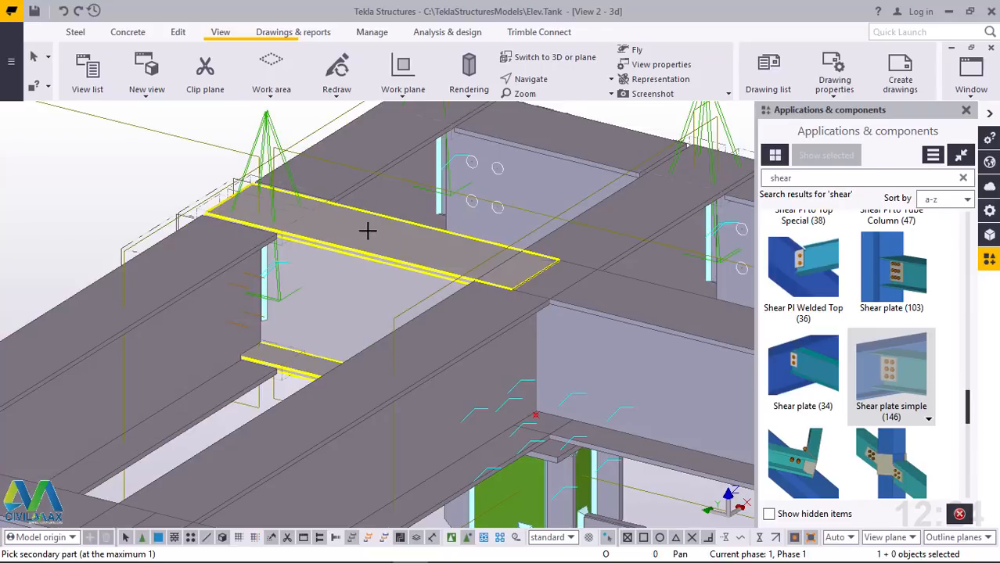
pyautogui.click(387, 212)
pyautogui.scroll(-5, 391, 212)
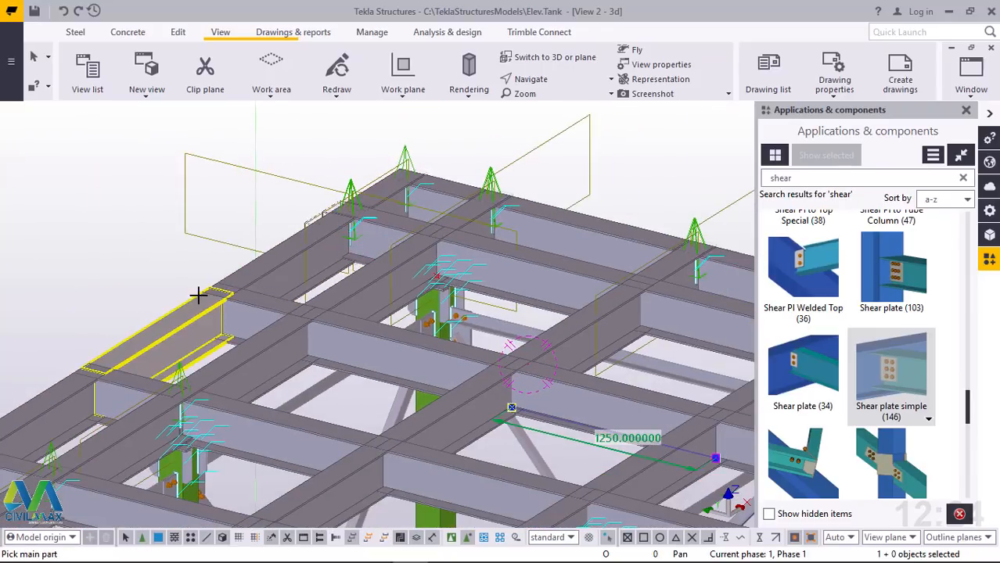
# Connect the side edge beams to both sides of the second stub along the side perimeter with simple shear plates
pyautogui.scroll(5, 303, 309)
pyautogui.click(321, 275)
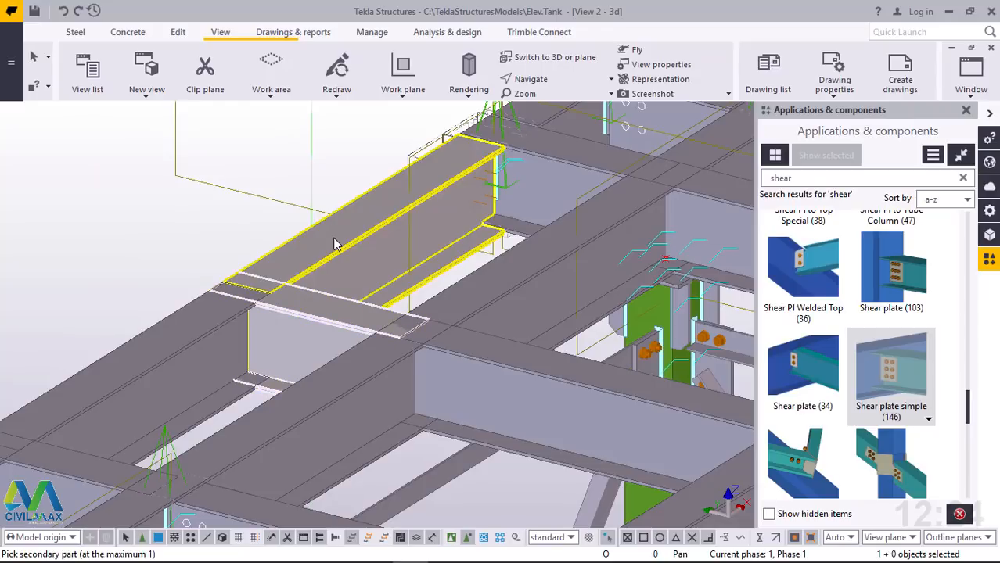
pyautogui.click(335, 244)
pyautogui.scroll(3, 296, 310)
pyautogui.click(182, 317)
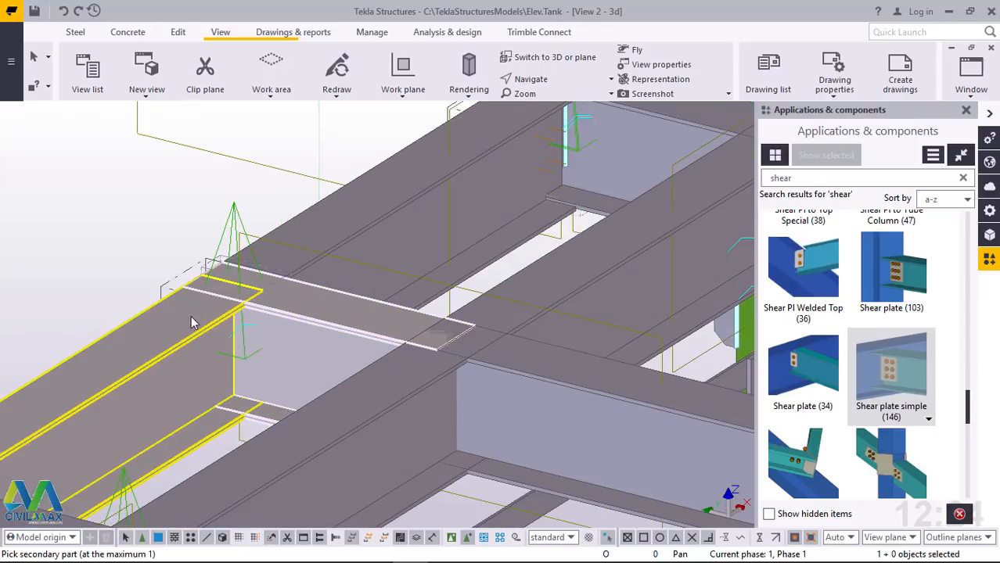
pyautogui.click(234, 301)
pyautogui.scroll(-5, 350, 259)
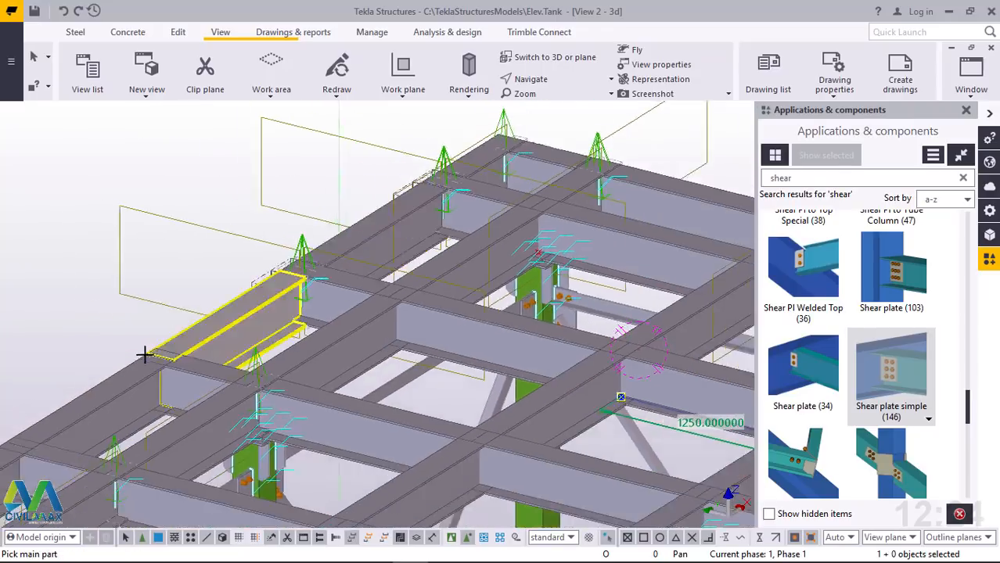
# Connect the side edge beams to both sides of the third stub along the side perimeter with simple shear plates
pyautogui.scroll(6, 145, 354)
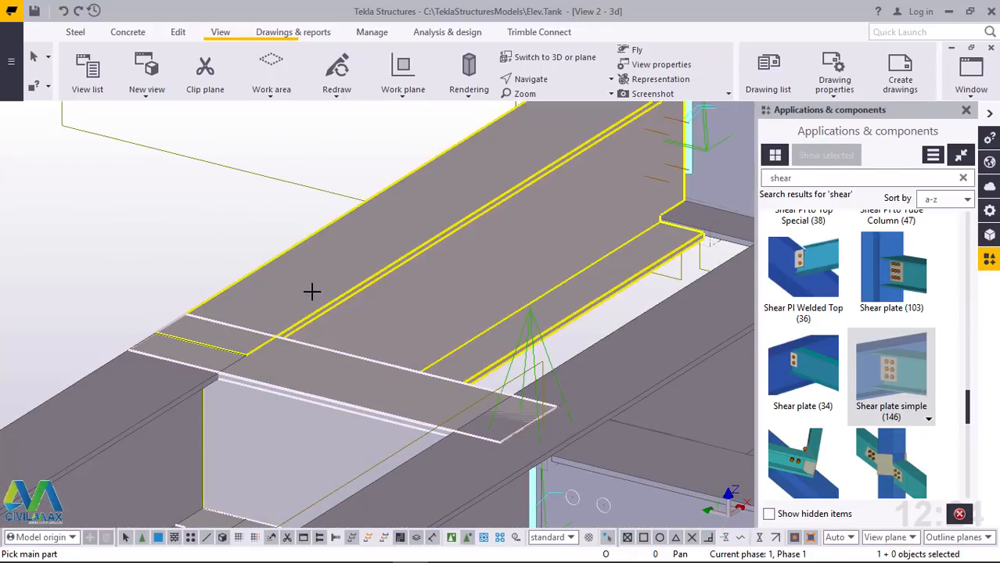
pyautogui.click(312, 291)
pyautogui.click(274, 360)
pyautogui.click(183, 389)
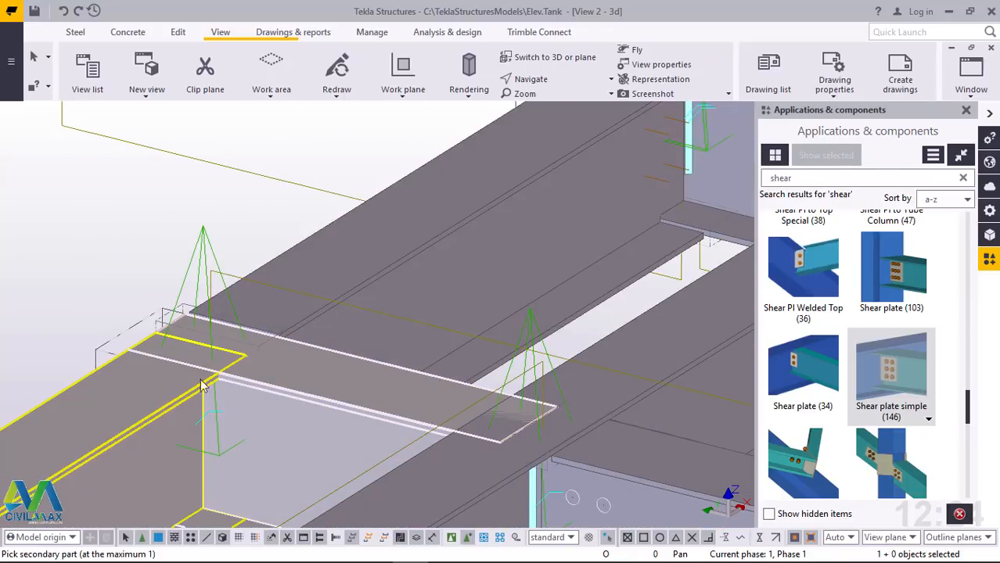
pyautogui.scroll(-3, 319, 328)
pyautogui.click(319, 323)
pyautogui.scroll(-3, 348, 285)
pyautogui.scroll(-3, 348, 285)
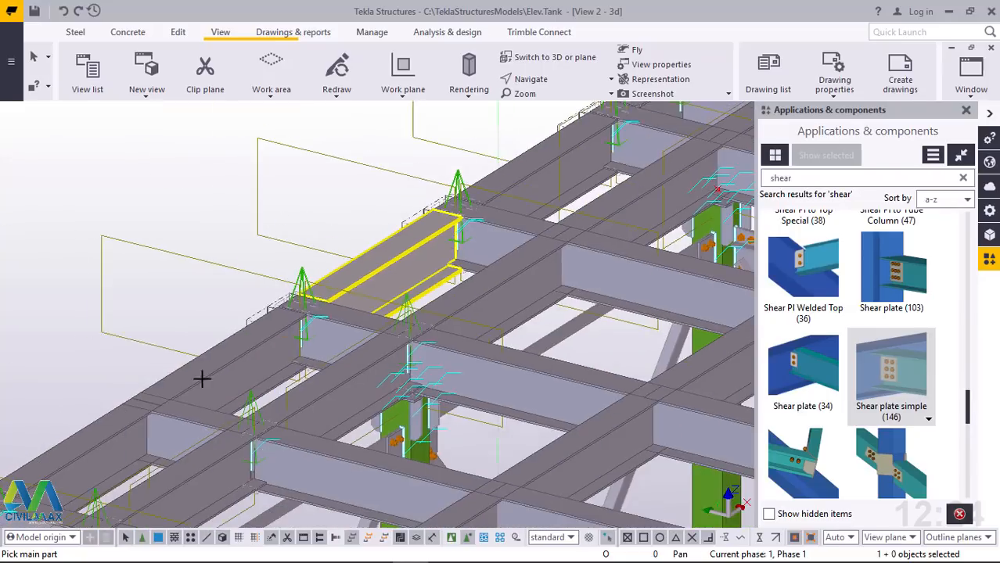
# Connect the side edge beams to both sides of the fourth stub along the side perimeter with simple shear plates
pyautogui.scroll(5, 130, 432)
pyautogui.click(260, 369)
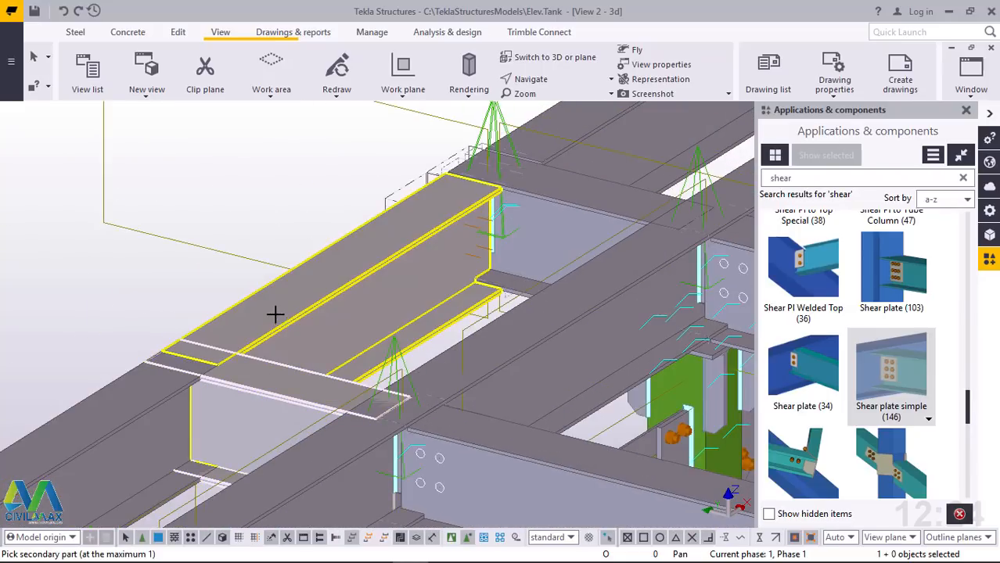
pyautogui.click(256, 378)
pyautogui.click(141, 391)
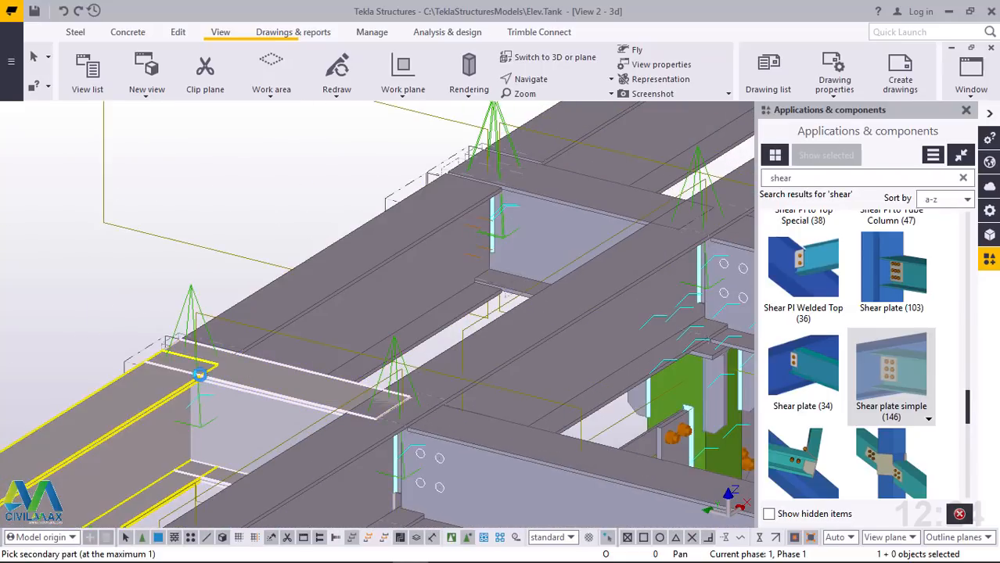
pyautogui.click(251, 342)
pyautogui.scroll(-3, 340, 290)
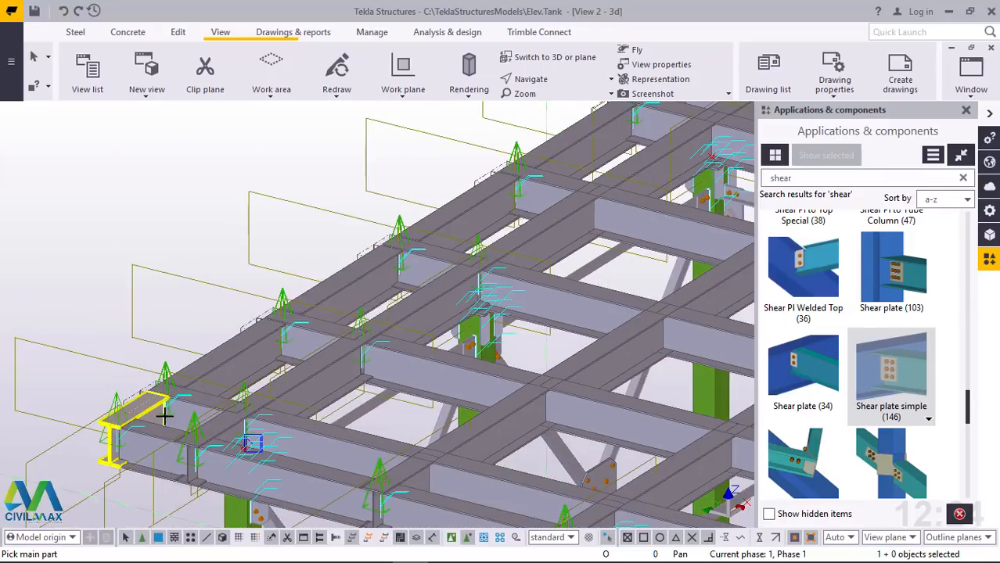
# Try to connect the adjoining long edge beam to the last stub before the front corner with a simple shear plate
pyautogui.scroll(4, 188, 412)
pyautogui.scroll(3, 188, 412)
pyautogui.click(283, 357)
pyautogui.scroll(2, 321, 282)
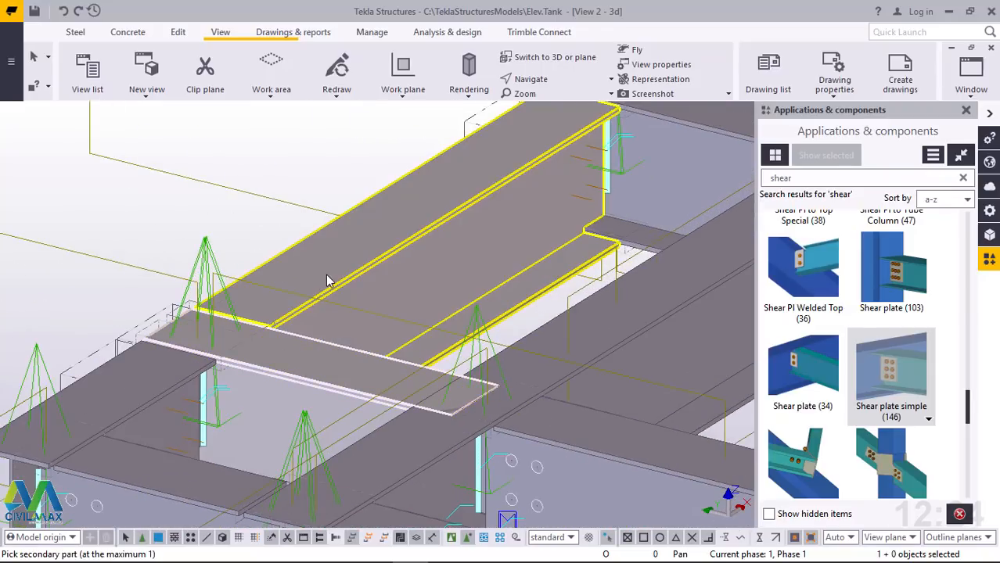
pyautogui.click(327, 280)
pyautogui.scroll(-2, 327, 280)
pyautogui.scroll(-2, 130, 353)
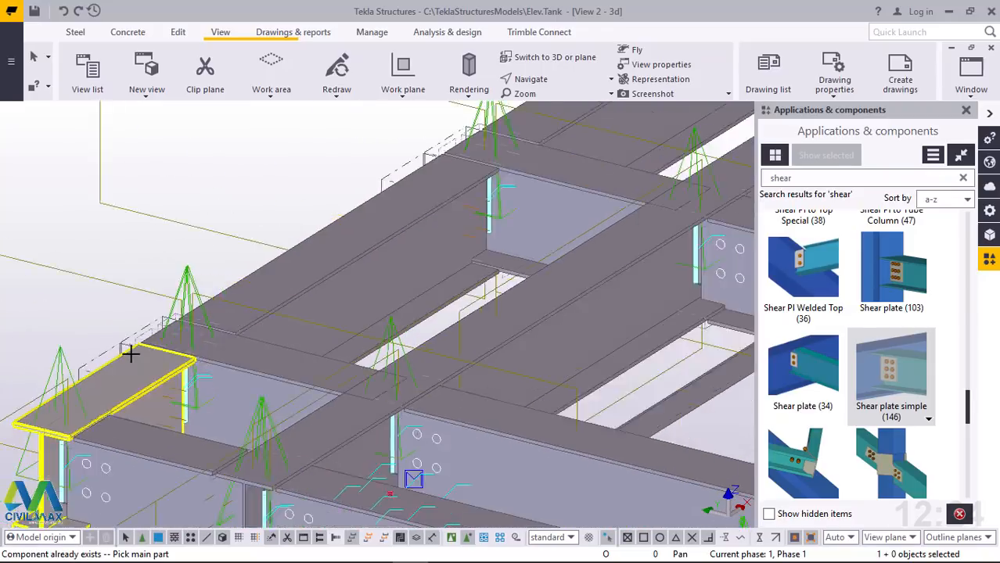
# Connect the inner ends of the two side stubs nearest the front corner to the adjacent long inner beam with simple shear plates
pyautogui.scroll(-3, 130, 354)
pyautogui.scroll(-1, 213, 367)
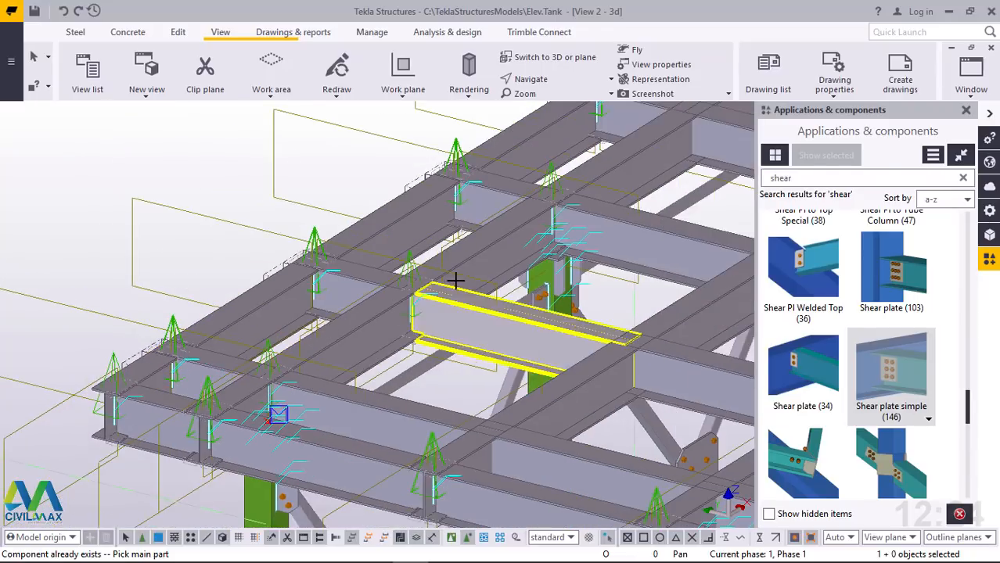
pyautogui.scroll(5, 454, 280)
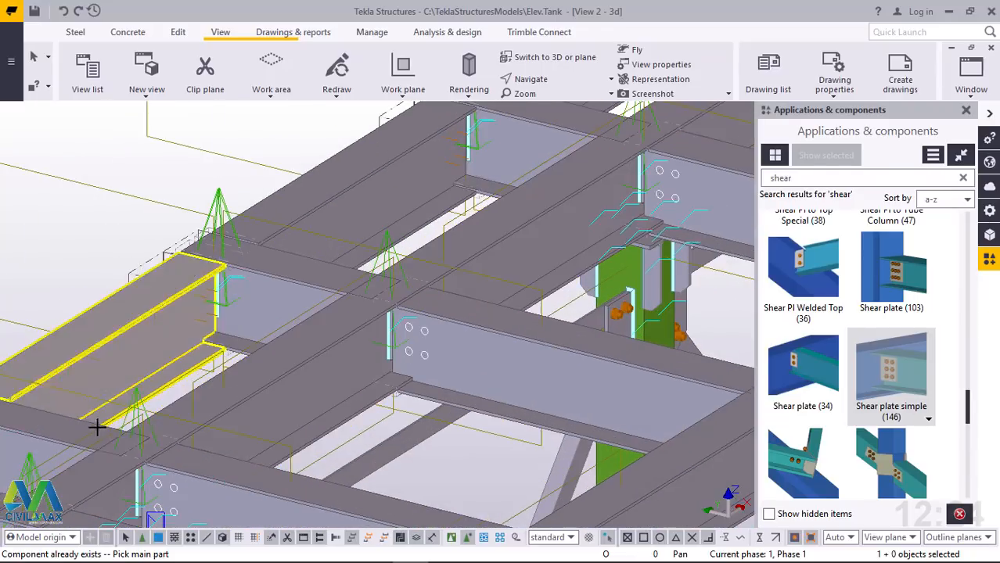
pyautogui.scroll(3, 156, 431)
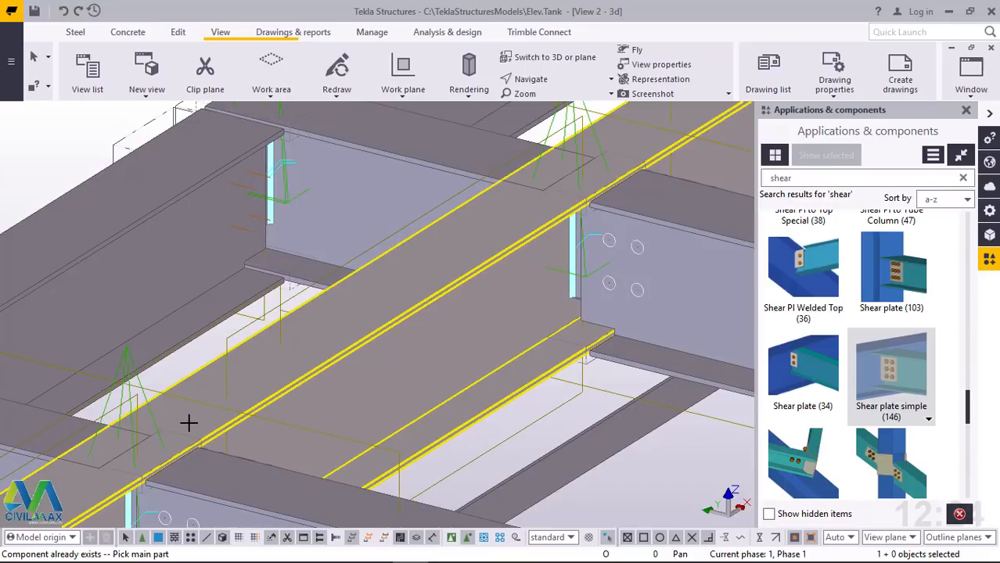
pyautogui.click(189, 422)
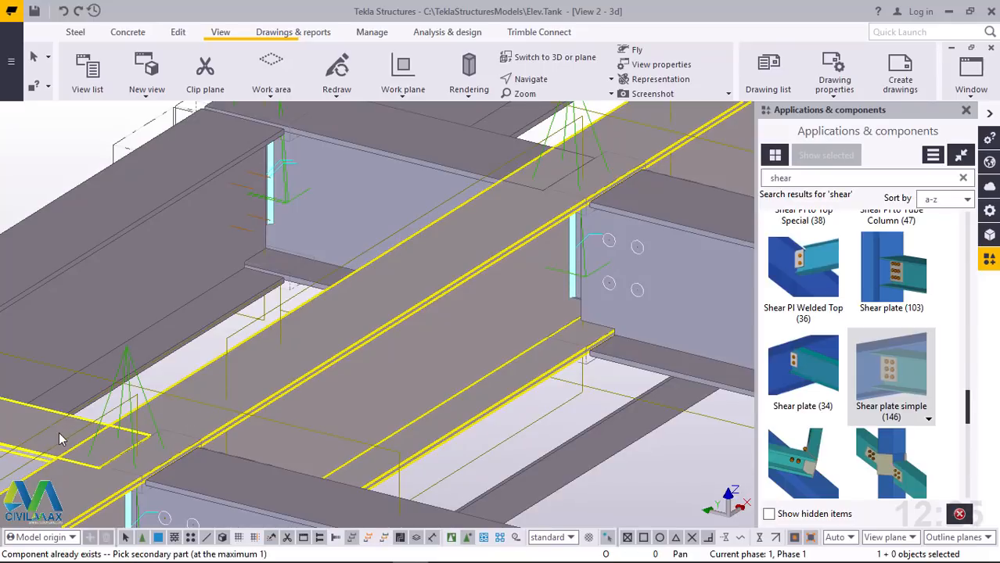
pyautogui.click(59, 431)
pyautogui.scroll(4, 479, 214)
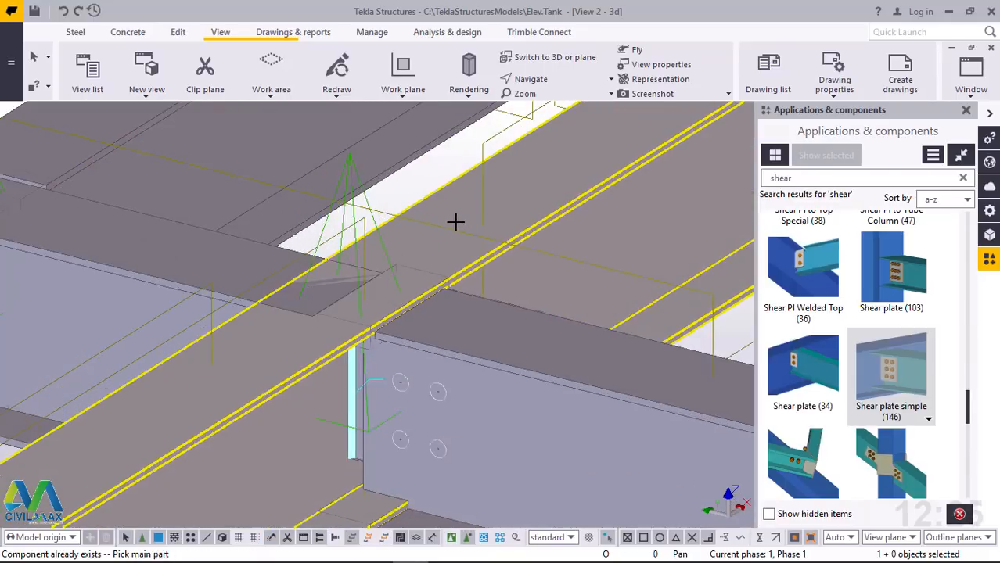
pyautogui.click(223, 253)
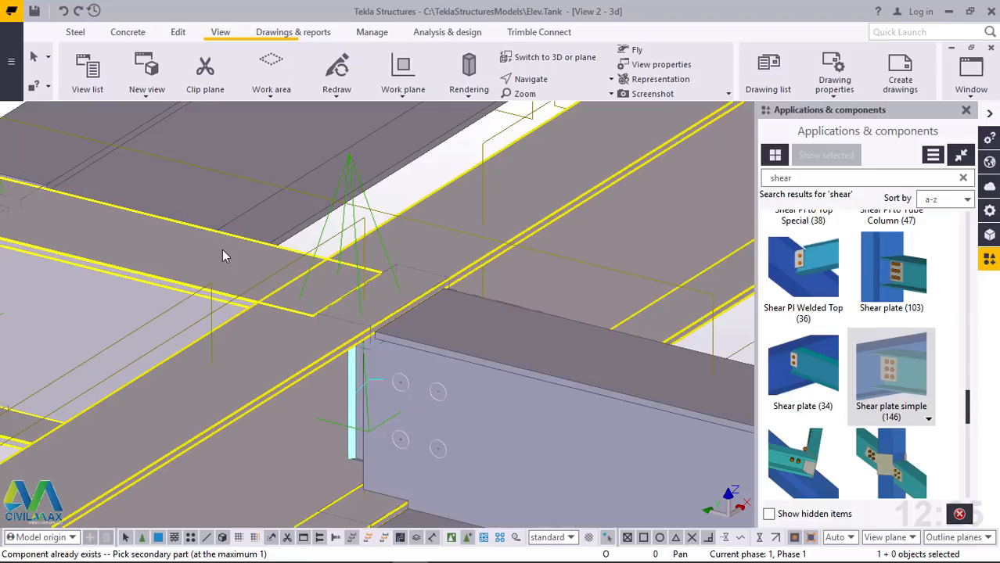
pyautogui.click(222, 250)
pyautogui.scroll(-5, 223, 363)
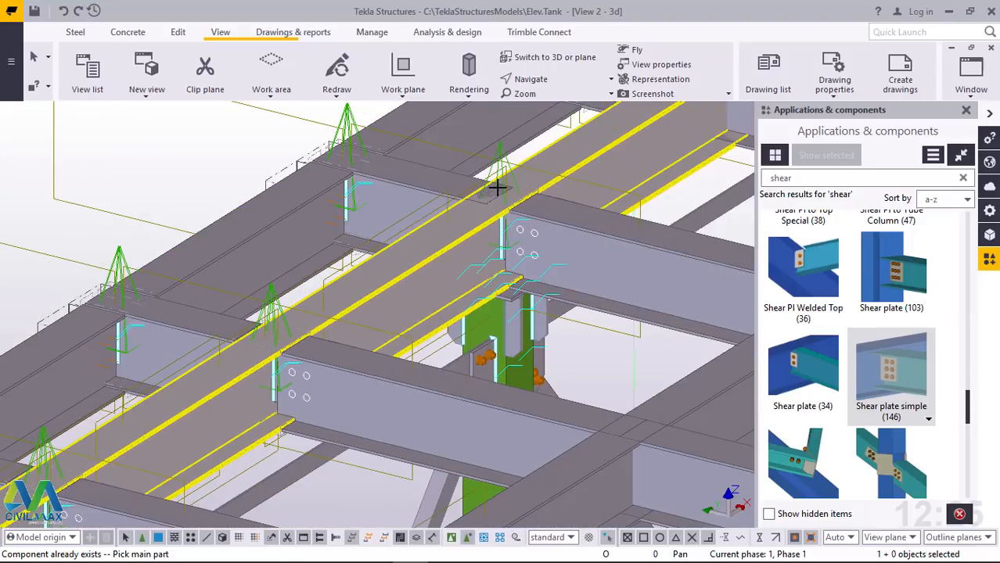
# Connect the inner ends of the third and fourth side stubs from the front corner to the long inner beam with shear plates
pyautogui.scroll(4, 496, 186)
pyautogui.click(360, 181)
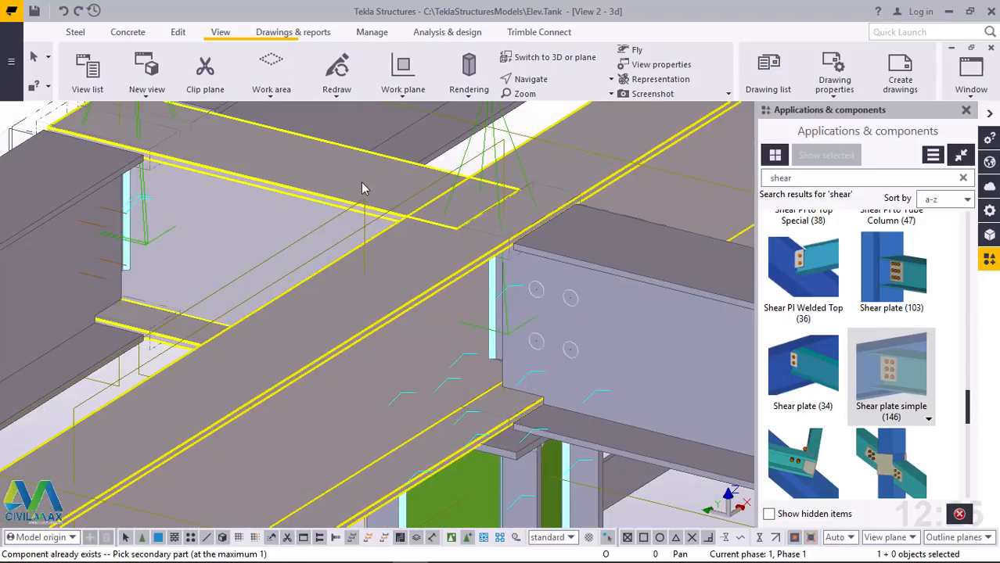
pyautogui.click(362, 187)
pyautogui.scroll(-6, 362, 188)
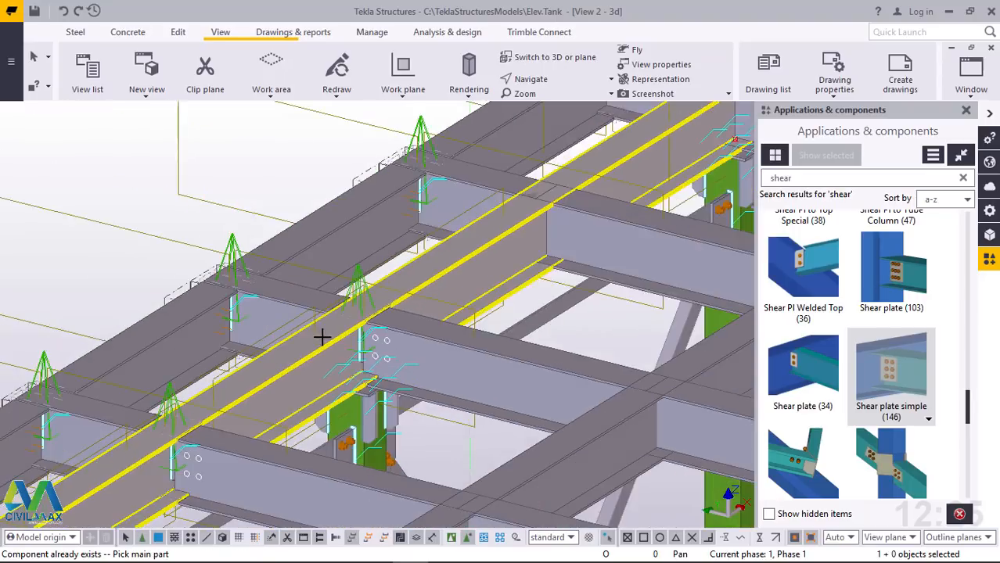
pyautogui.scroll(6, 458, 212)
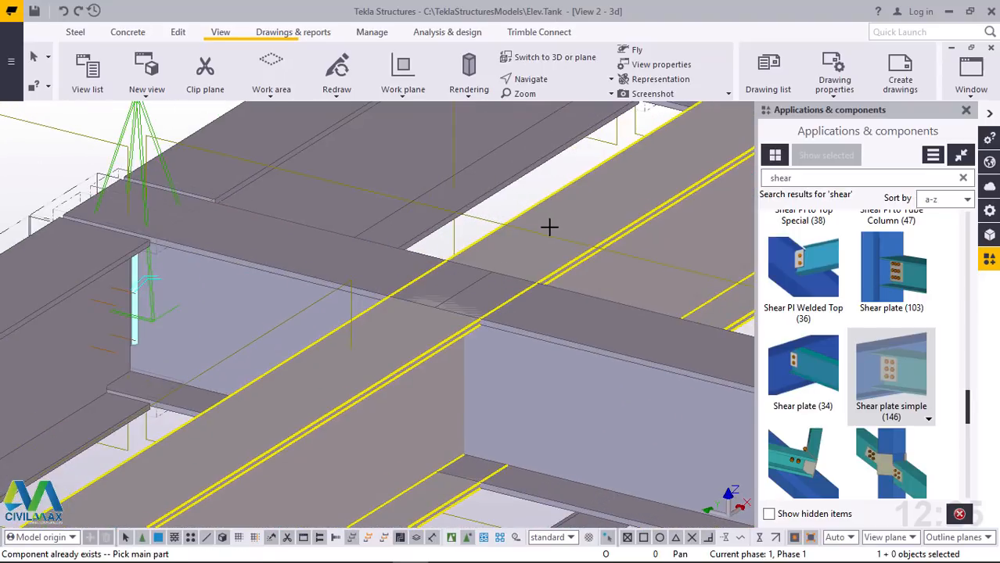
pyautogui.click(394, 259)
pyautogui.click(563, 238)
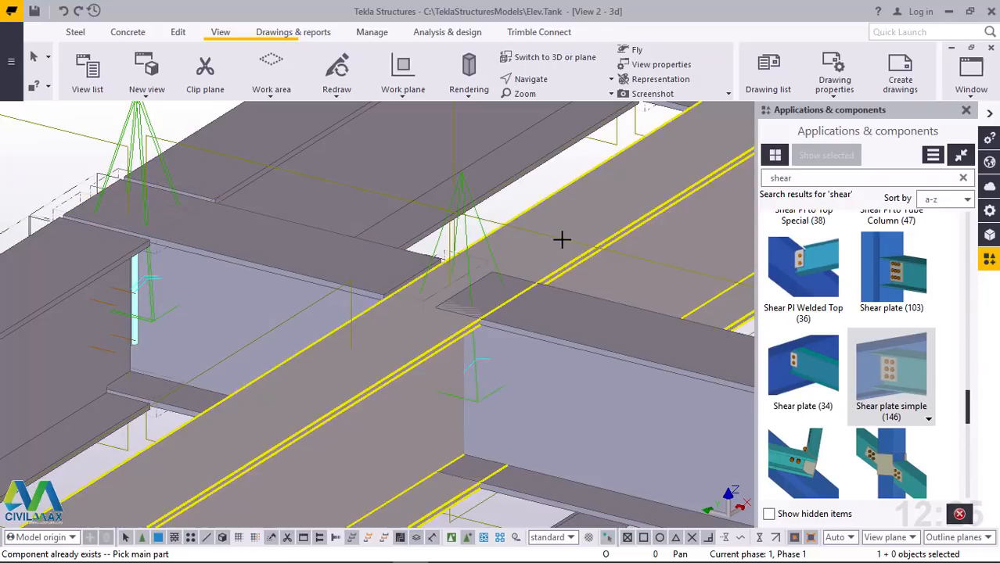
# Add the overlapping shear plate connections along the inner long beam and at the far edge beam junctions to the selection
pyautogui.click(579, 322)
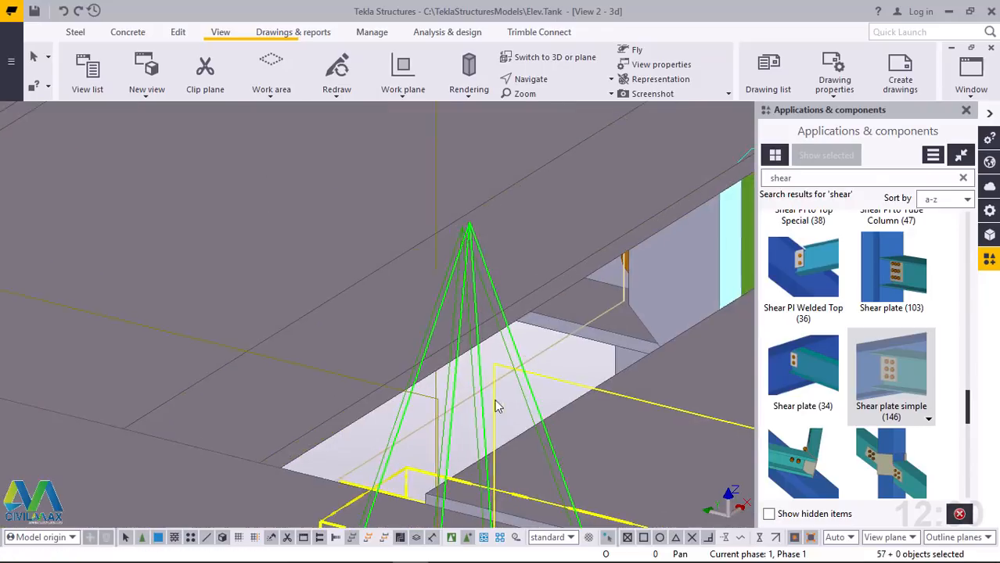
pyautogui.scroll(2, 495, 402)
pyautogui.click(547, 353)
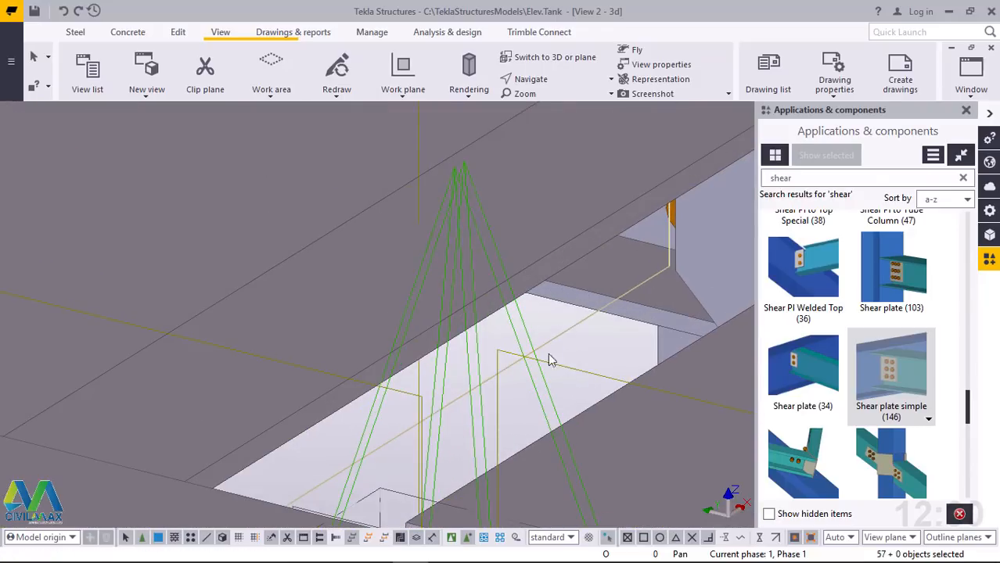
pyautogui.moveTo(568, 343); pyautogui.dragTo(479, 378)
pyautogui.scroll(-6, 483, 384)
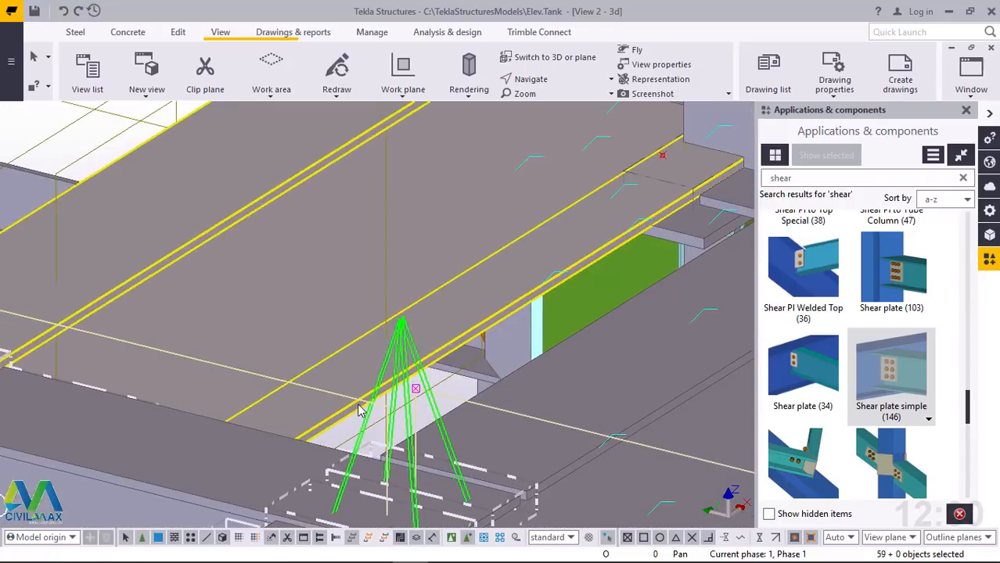
pyautogui.scroll(8, 417, 280)
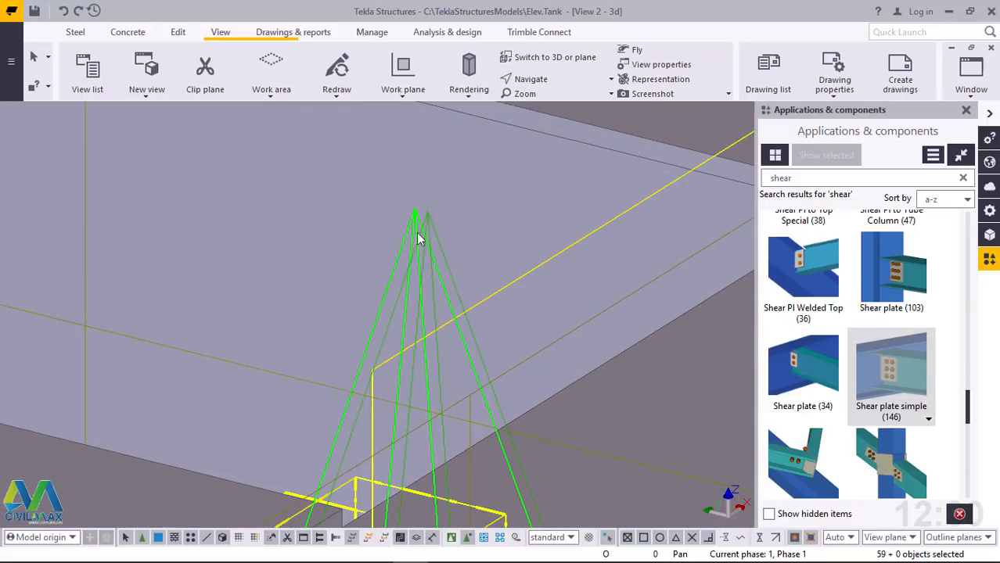
pyautogui.keyDown('ctrl'); pyautogui.click(435, 243); pyautogui.keyUp('ctrl')
pyautogui.scroll(-7, 386, 334)
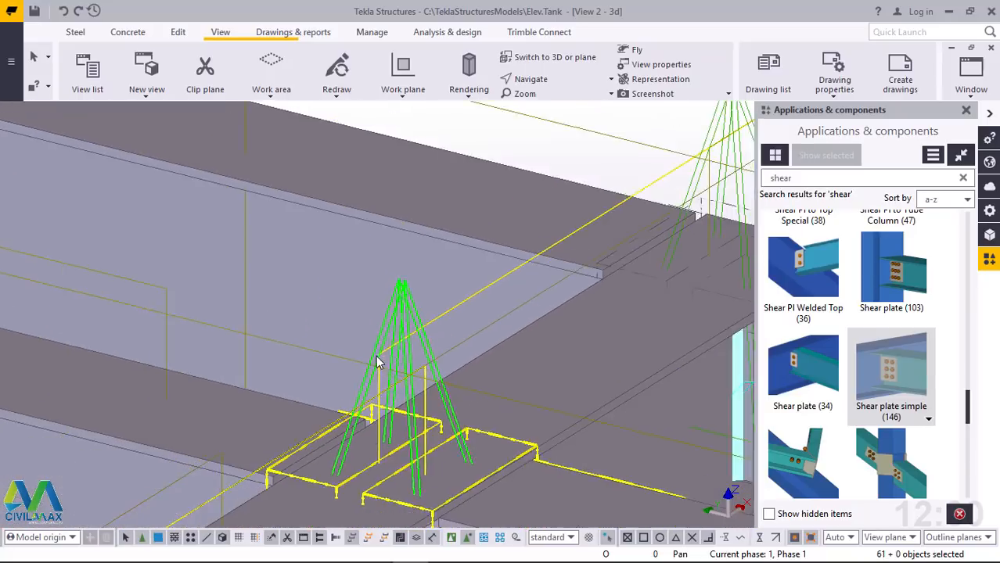
pyautogui.scroll(3, 520, 251)
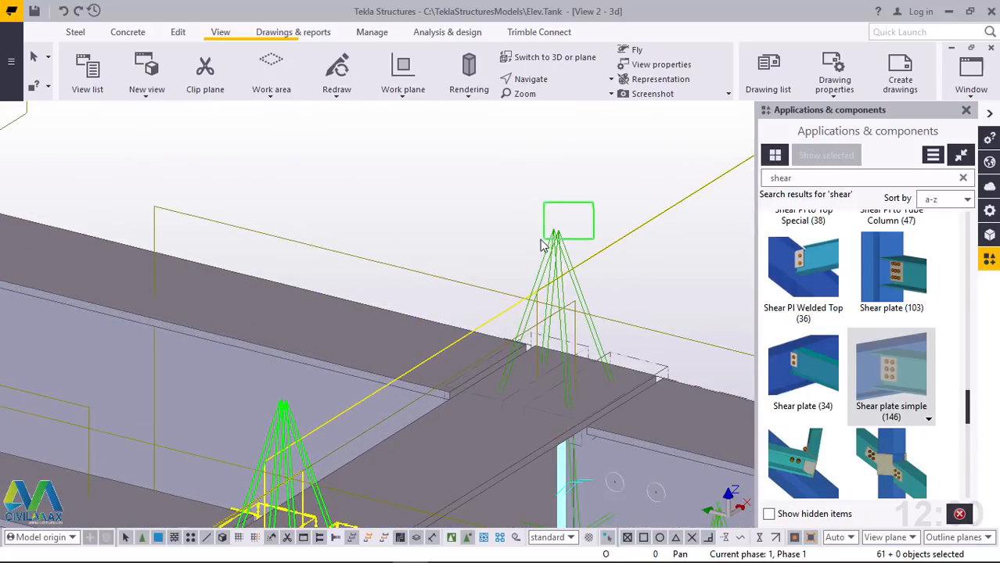
pyautogui.keyDown('ctrl'); pyautogui.click(557, 232); pyautogui.keyUp('ctrl')
pyautogui.scroll(-3, 461, 254)
pyautogui.scroll(-2, 451, 254)
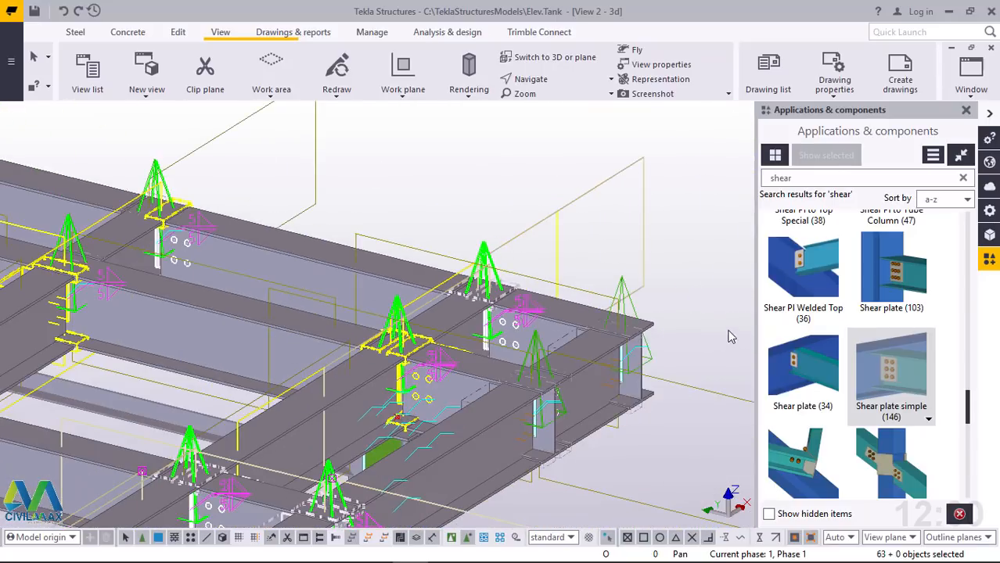
# Add the shear plate connections at the deck's side corner and its neighbouring inner beam junction to the selection
pyautogui.scroll(3, 689, 307)
pyautogui.keyDown('ctrl'); pyautogui.moveTo(582, 236); pyautogui.dragTo(549, 269); pyautogui.keyUp('ctrl')
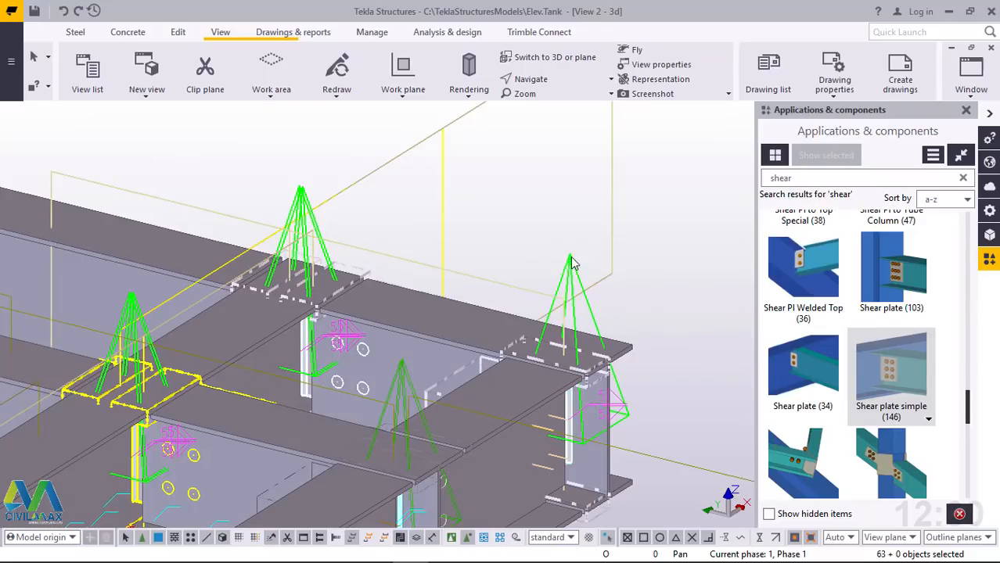
pyautogui.scroll(2, 407, 381)
pyautogui.keyDown('ctrl'); pyautogui.click(407, 381); pyautogui.keyUp('ctrl')
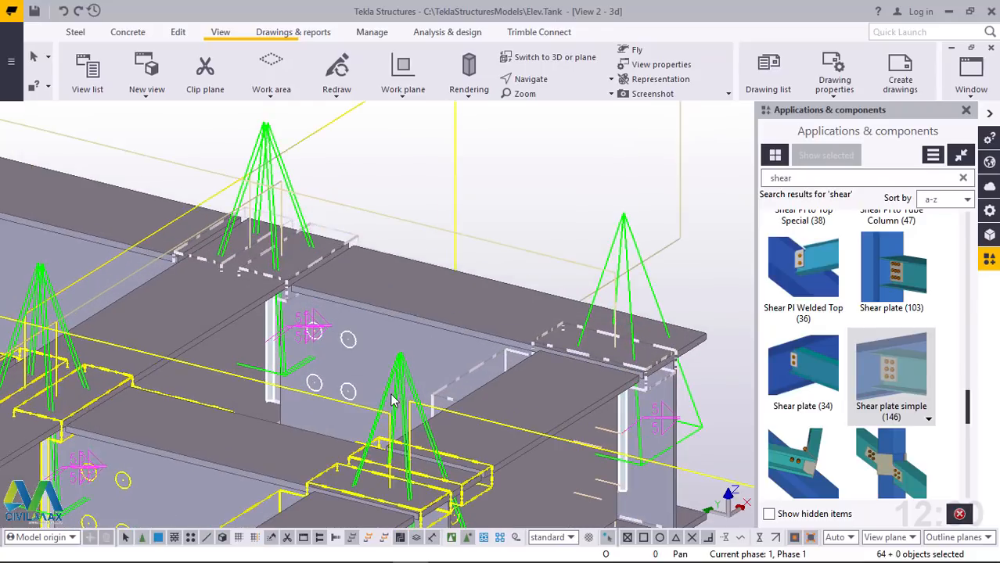
pyautogui.scroll(3, 399, 381)
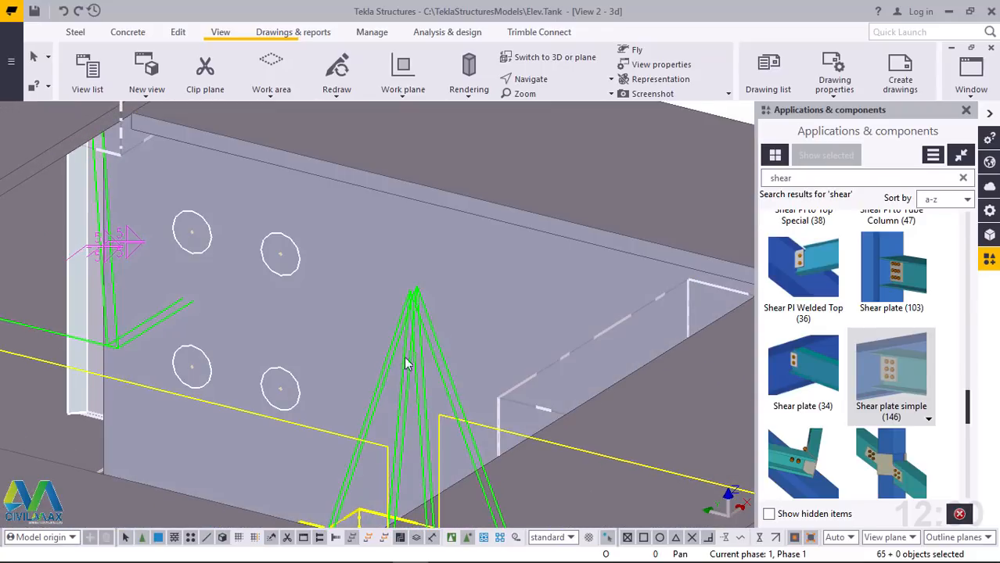
pyautogui.keyDown('ctrl'); pyautogui.click(506, 274); pyautogui.keyUp('ctrl')
pyautogui.scroll(-6, 530, 274)
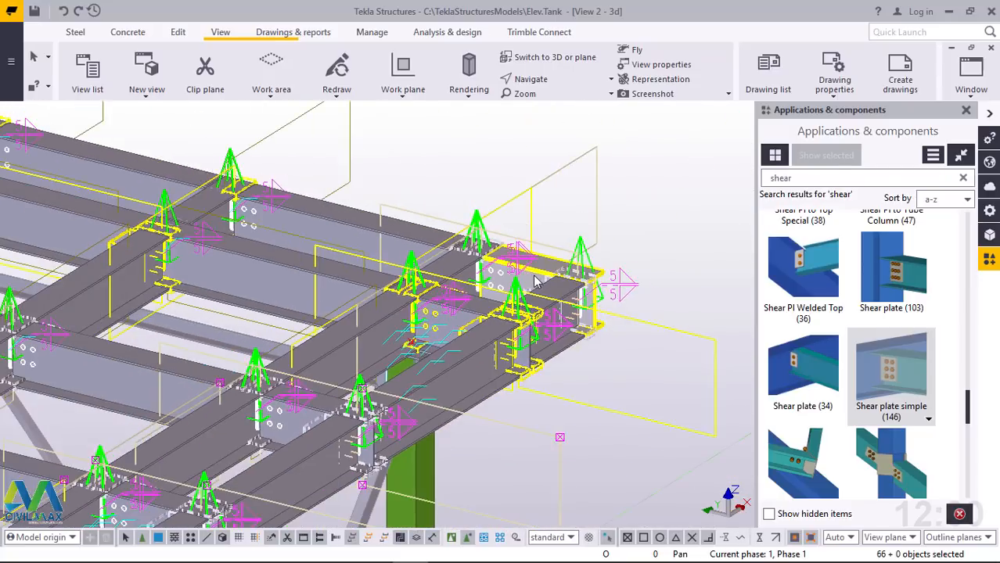
# Check the deck for unselected shear plate connections and add the remaining overlapping ones near the far corner to the selection
pyautogui.scroll(-3, 536, 282)
pyautogui.scroll(6, 344, 349)
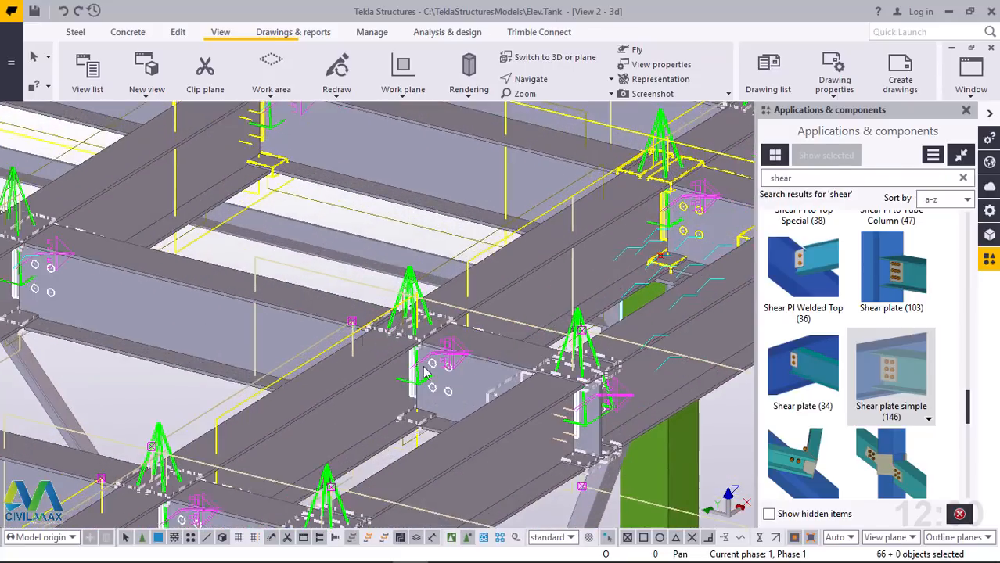
pyautogui.scroll(-6, 425, 373)
pyautogui.scroll(2, 601, 380)
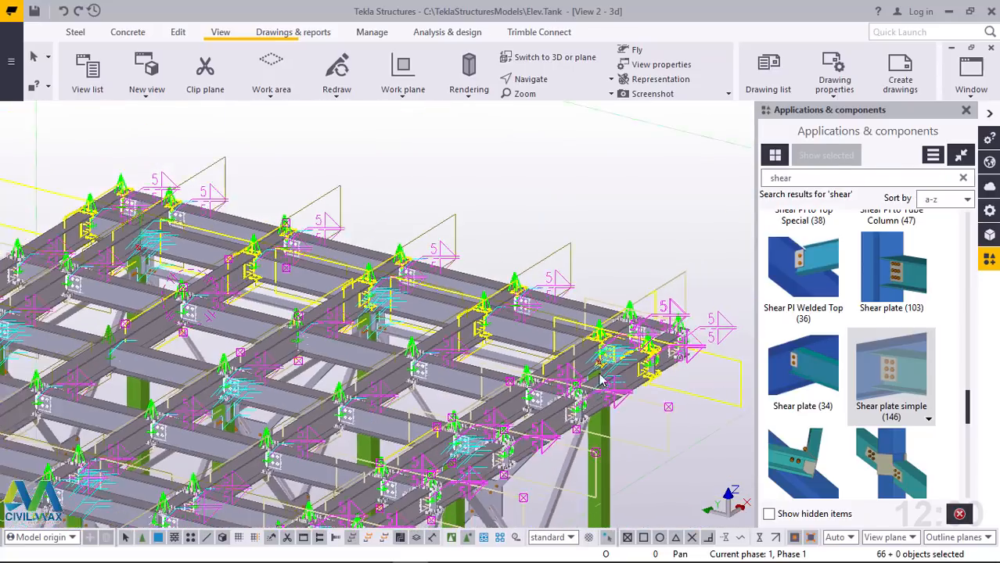
pyautogui.scroll(8, 180, 164)
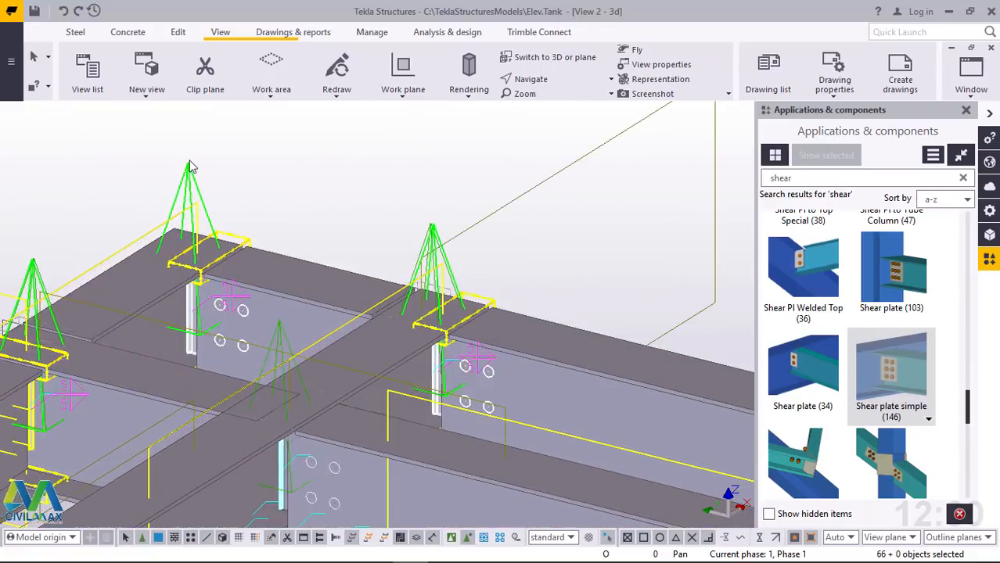
pyautogui.scroll(5, 280, 215)
pyautogui.scroll(3, 602, 337)
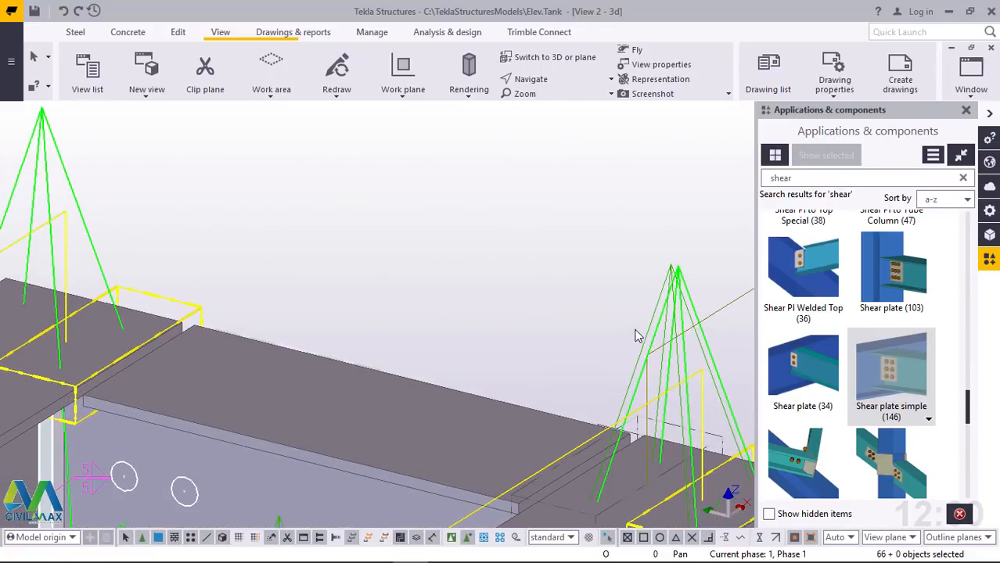
pyautogui.scroll(-6, 595, 313)
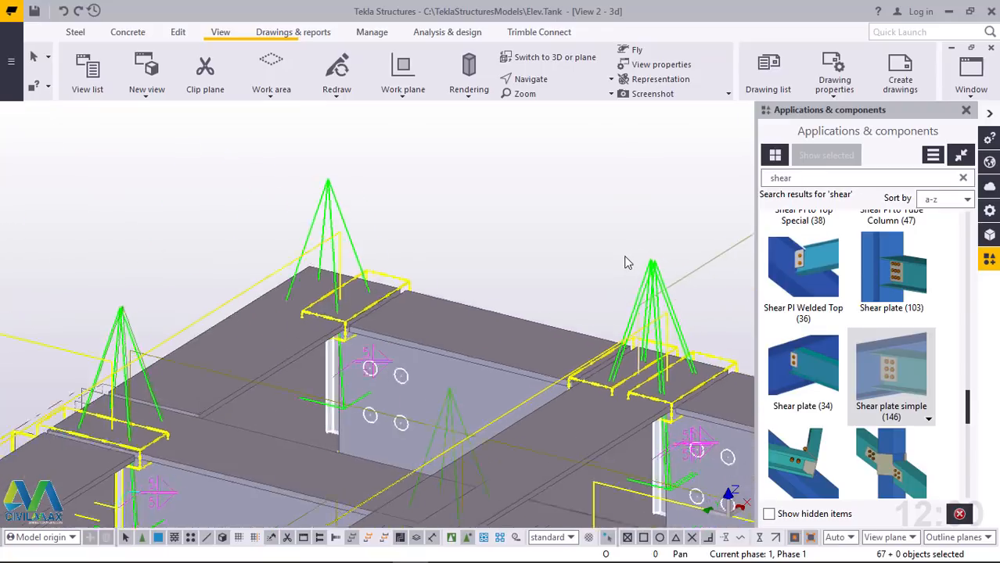
pyautogui.scroll(3, 545, 344)
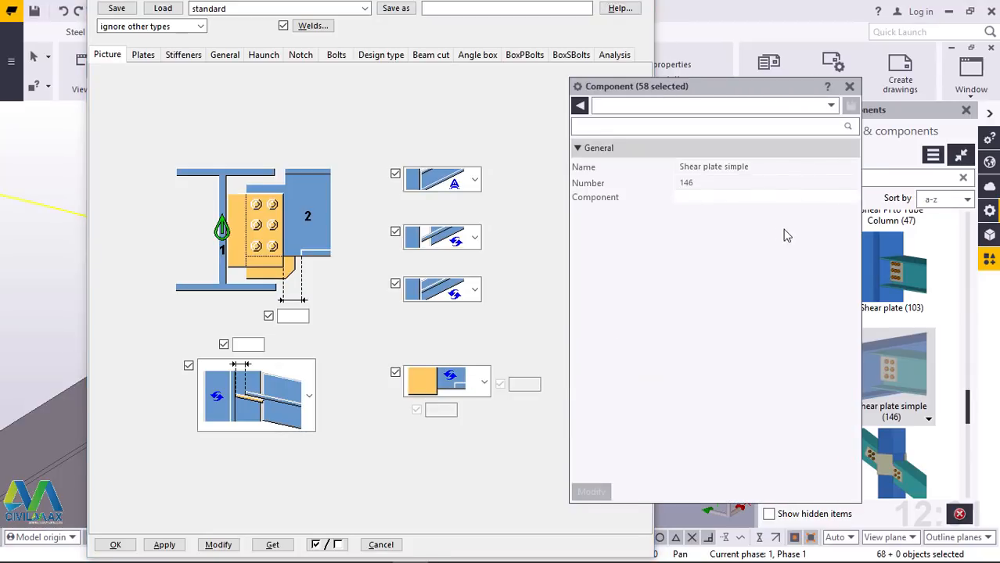
# Set the bolt standard of the selected simple shear plate connections to 8.8XOX
pyautogui.click(849, 87)
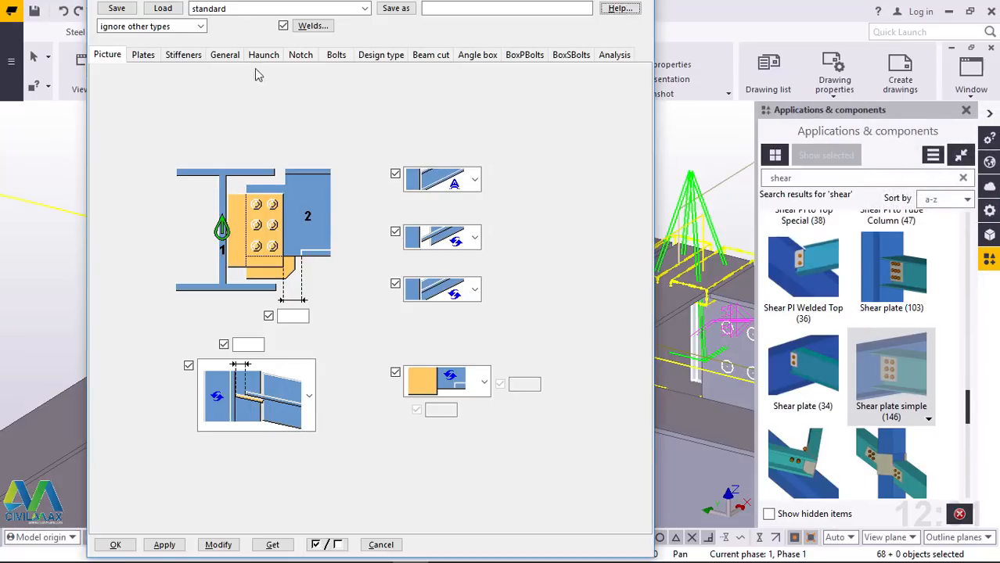
pyautogui.click(338, 60)
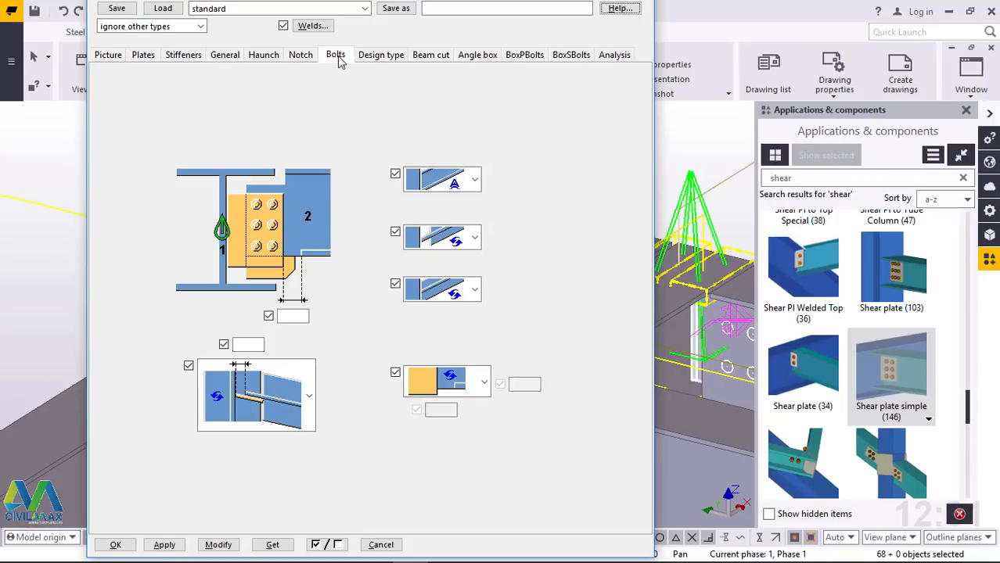
pyautogui.click(257, 81)
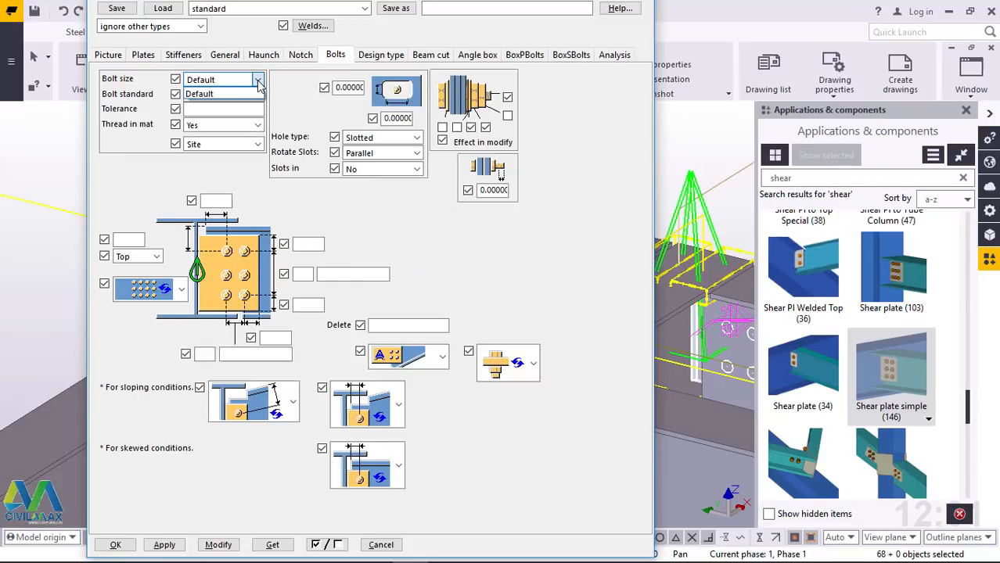
pyautogui.click(259, 93)
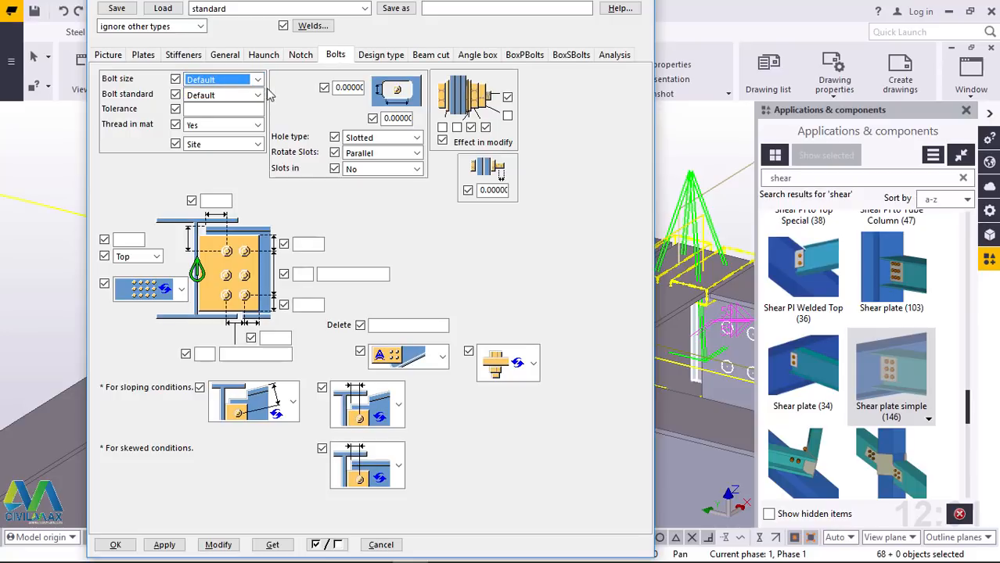
pyautogui.click(257, 95)
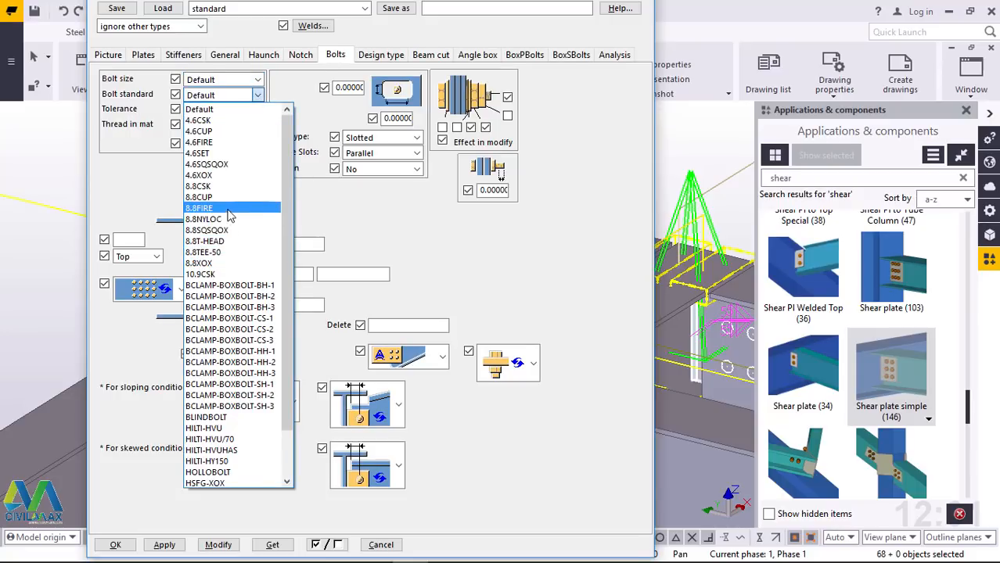
pyautogui.click(205, 263)
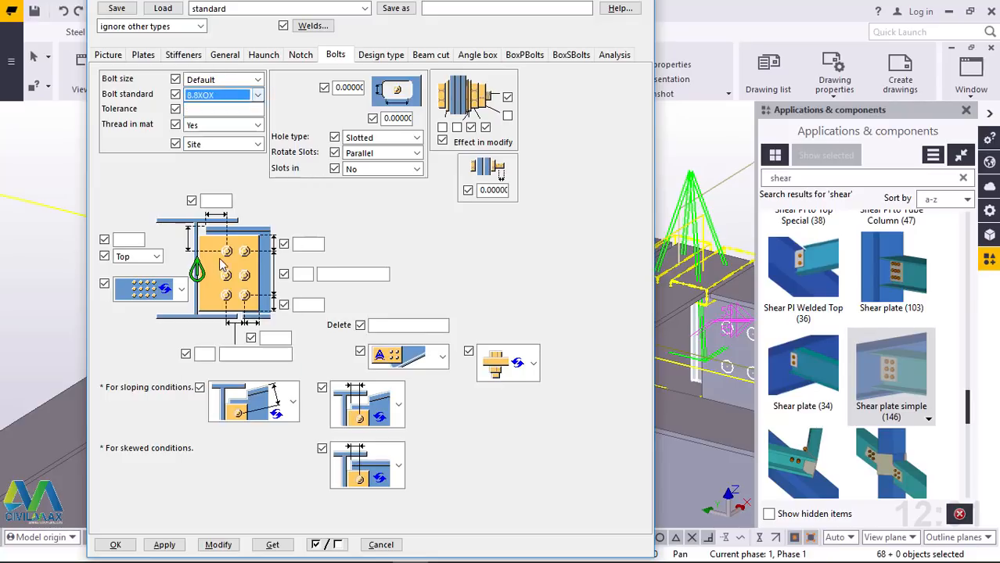
# Set the bolt size to 16, include the bolt in the bolt assembly, and modify all selected shear plate connections
pyautogui.click(258, 80)
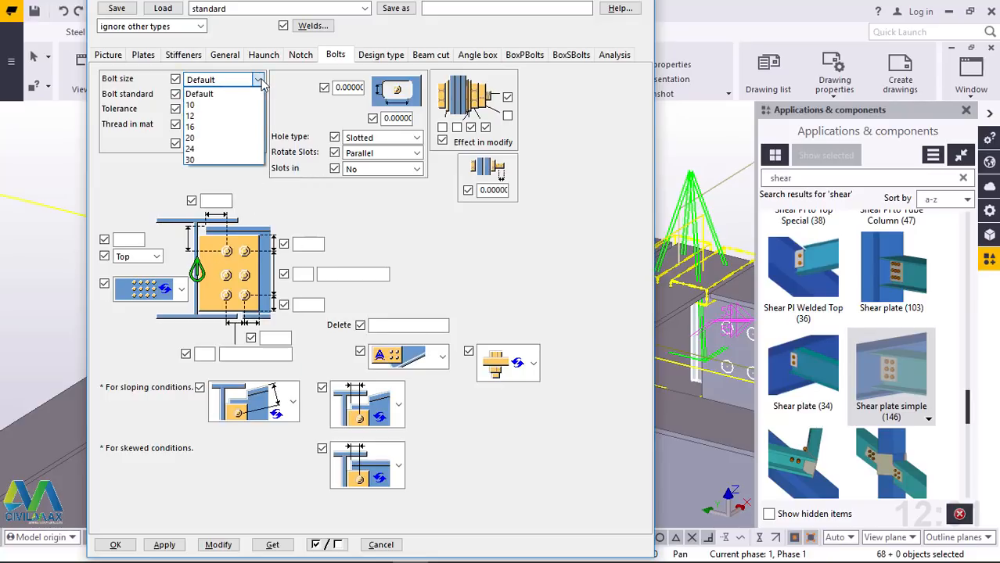
pyautogui.click(217, 128)
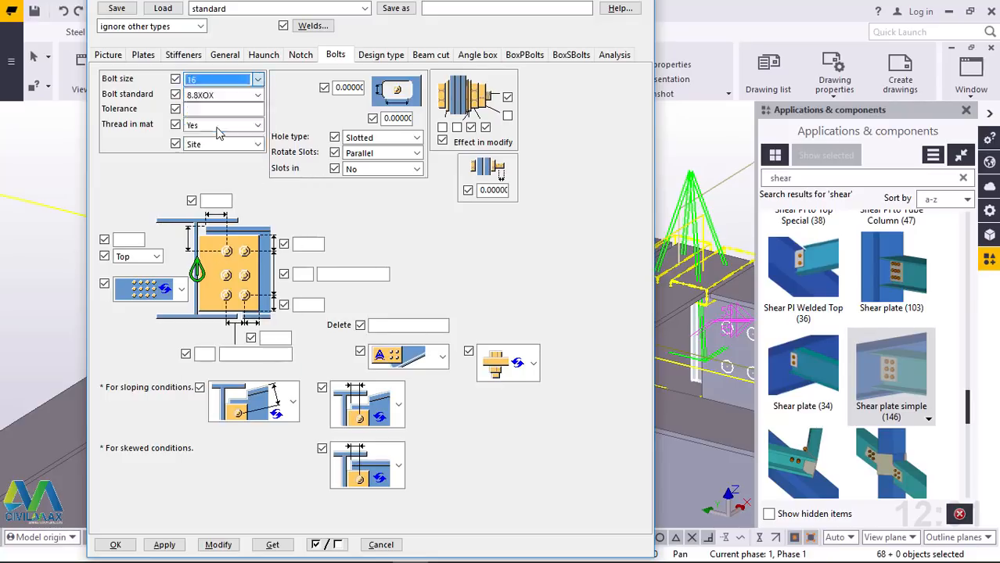
pyautogui.click(443, 127)
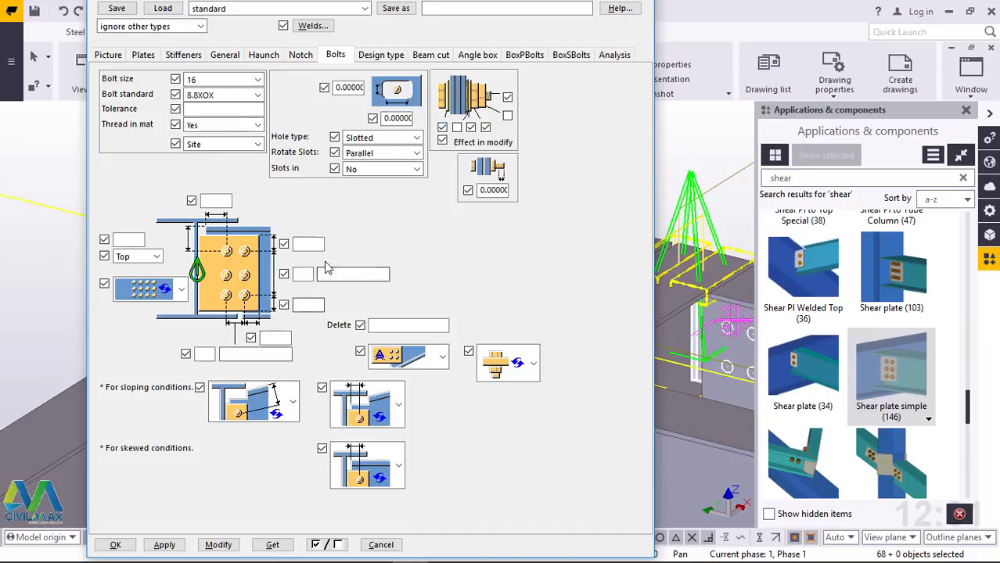
pyautogui.click(217, 545)
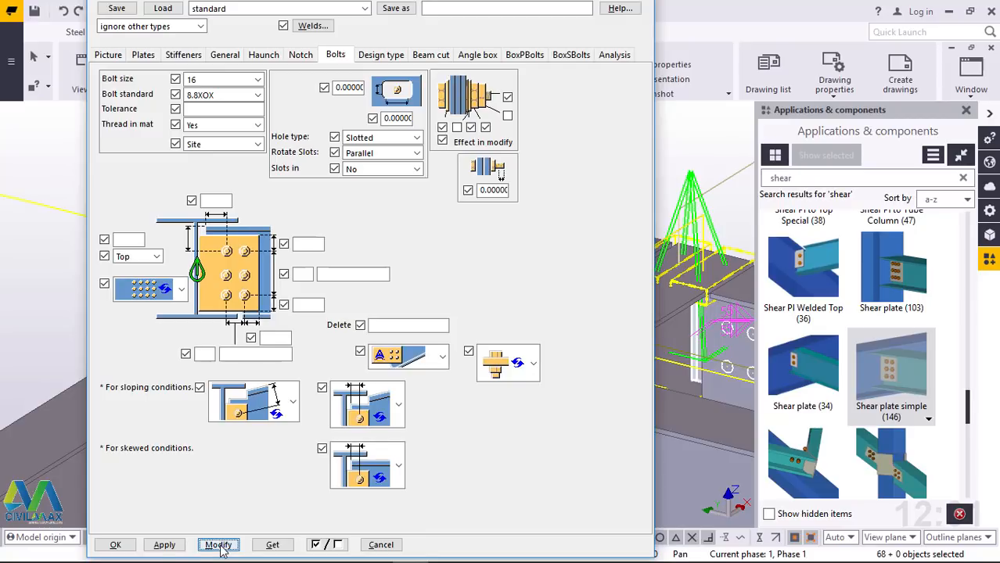
pyautogui.click(165, 545)
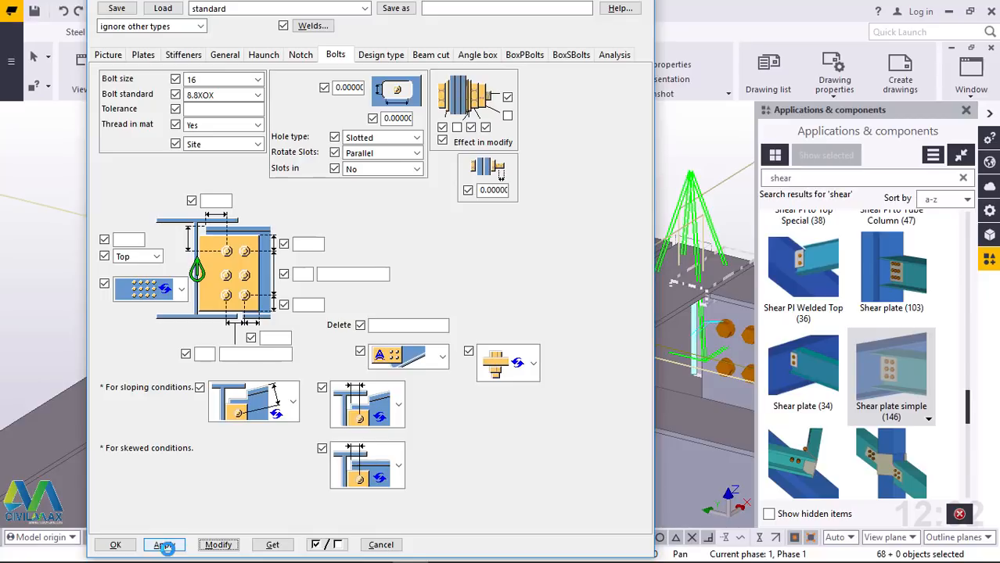
pyautogui.click(164, 545)
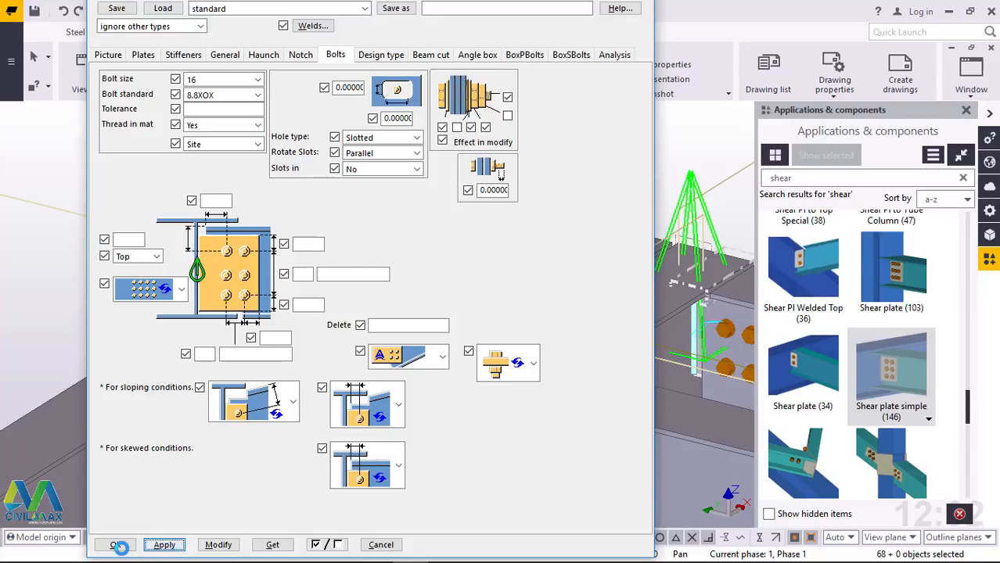
pyautogui.click(117, 545)
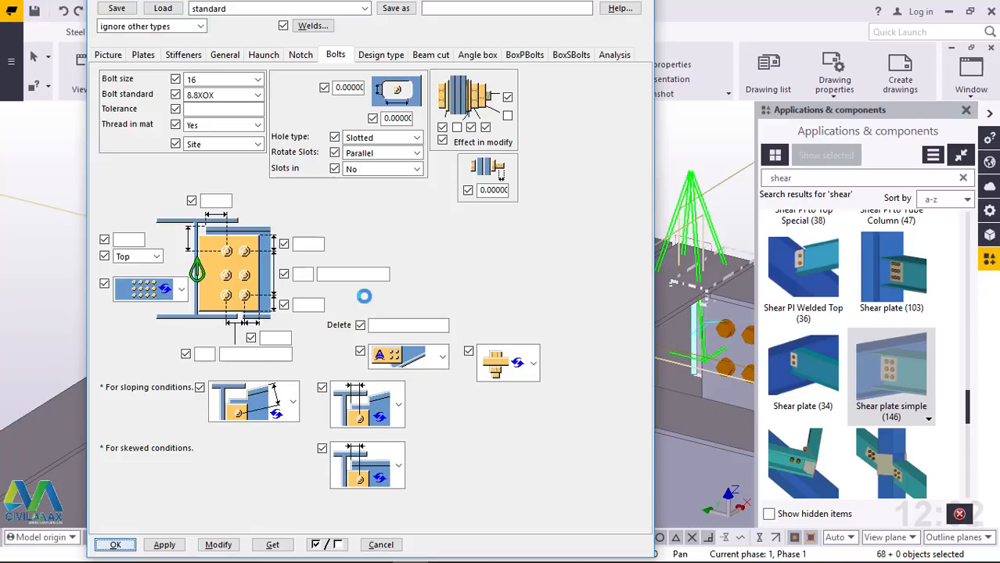
# Redraw the 3D view and inspect the bolted shear plate connections across the beam grid
pyautogui.scroll(4, 264, 283)
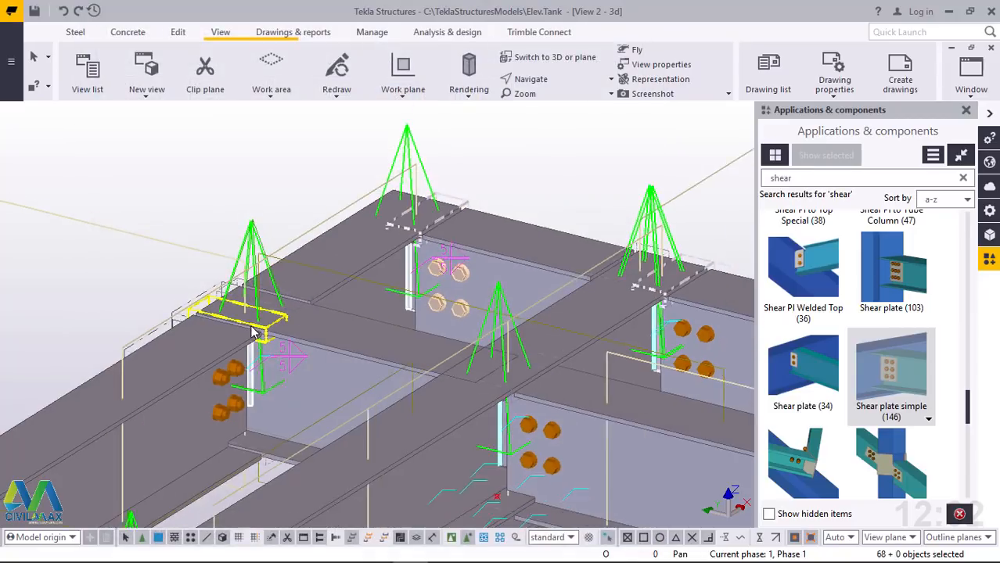
pyautogui.scroll(-6, 264, 283)
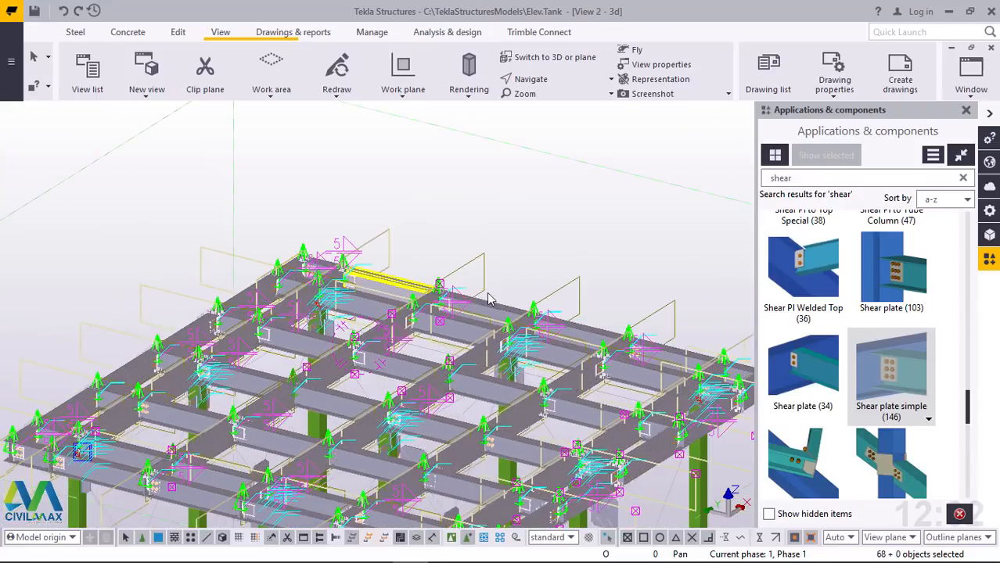
pyautogui.rightClick(505, 203)
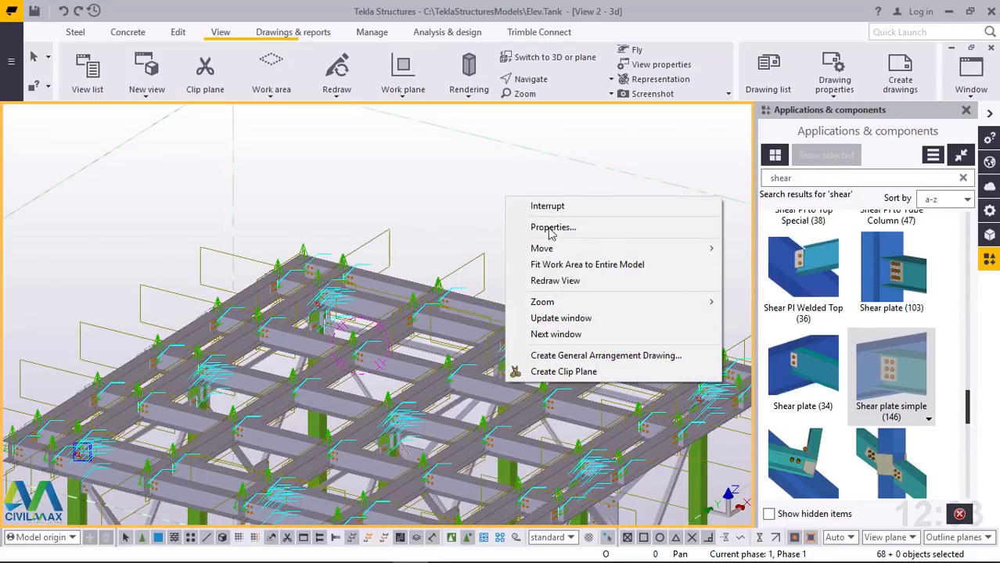
pyautogui.click(571, 281)
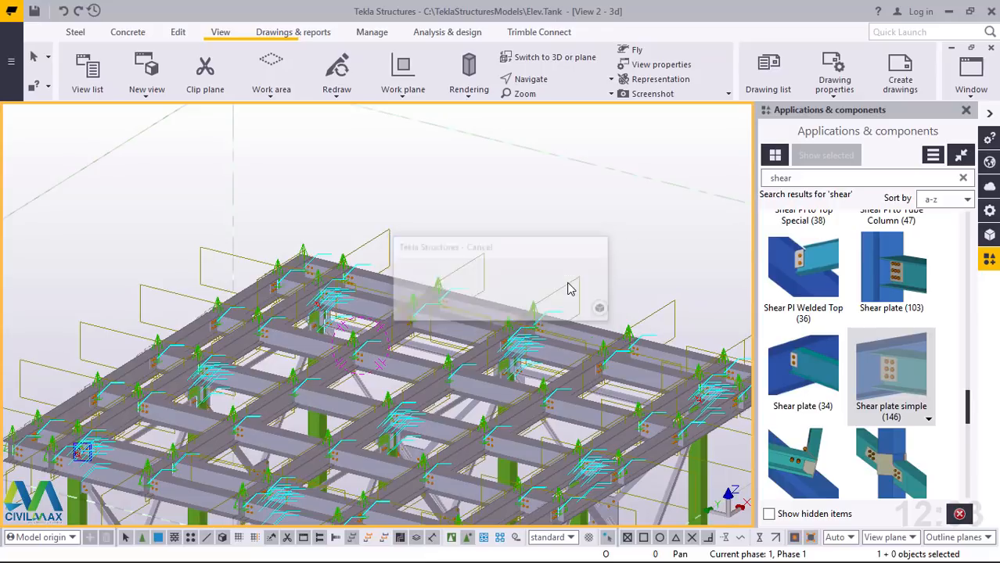
pyautogui.scroll(-2, 503, 274)
pyautogui.scroll(3, 471, 514)
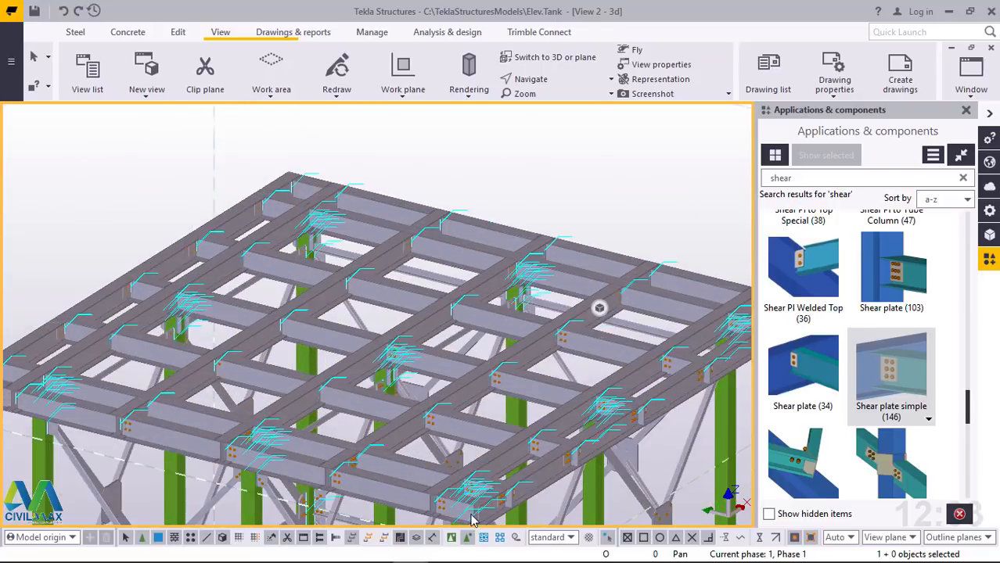
pyautogui.scroll(6, 471, 516)
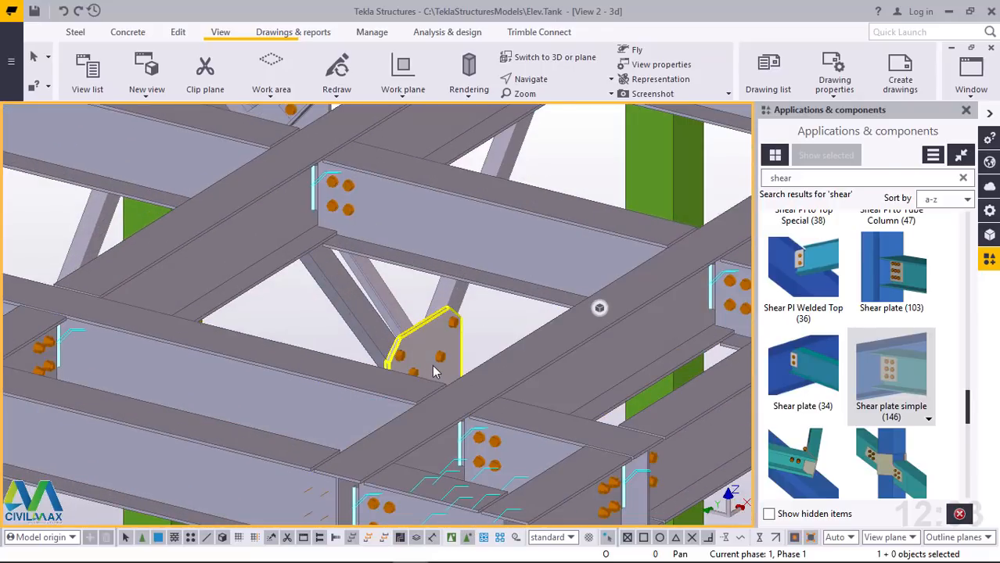
# Inspect the bolted shear plate connections along the deck's perimeter and around its corners
pyautogui.click(560, 107)
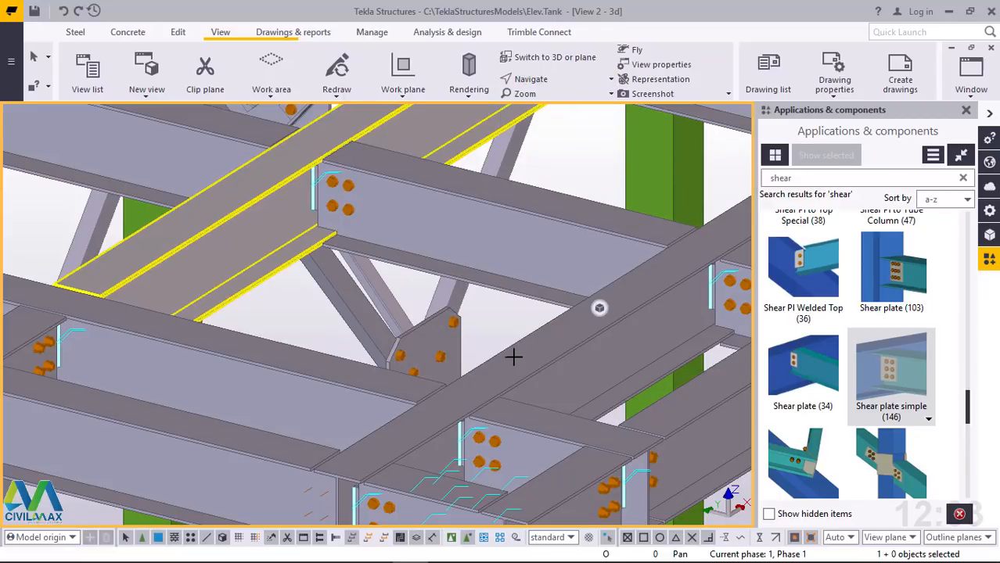
pyautogui.moveTo(520, 376); pyautogui.dragTo(239, 373)
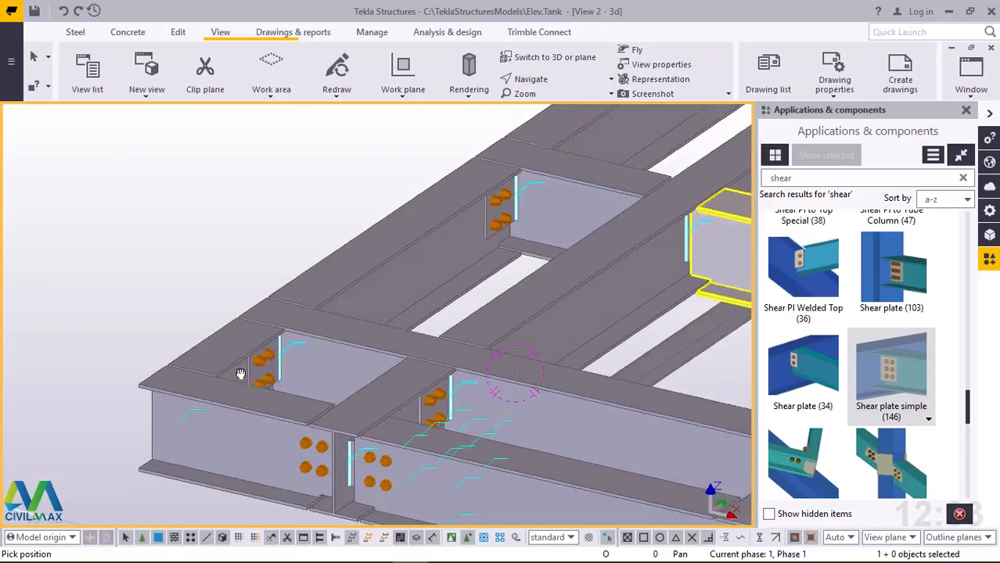
pyautogui.moveTo(219, 338); pyautogui.dragTo(103, 202)
pyautogui.scroll(3, 104, 202)
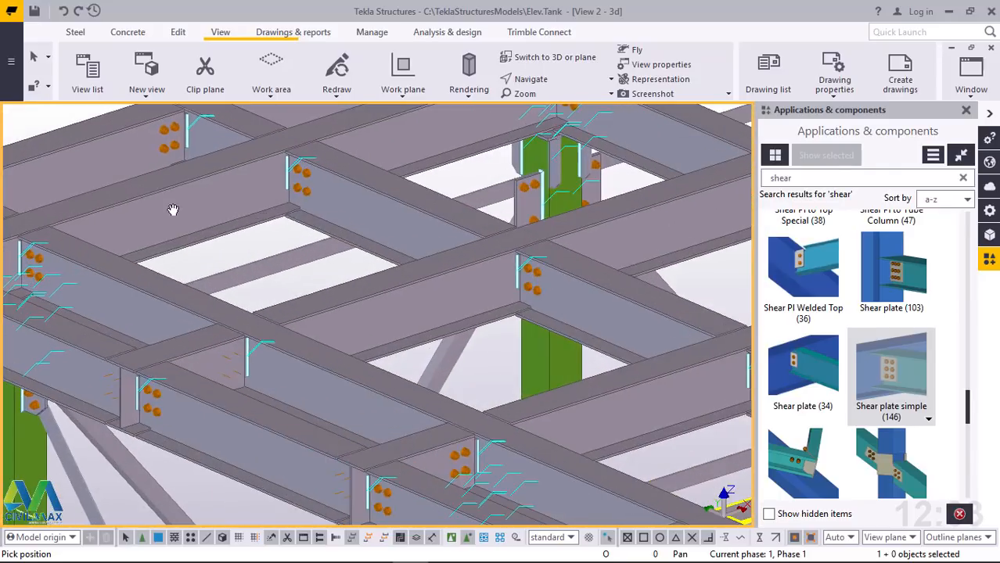
pyautogui.click(540, 82)
pyautogui.click(516, 101)
pyautogui.moveTo(485, 286); pyautogui.dragTo(285, 248)
pyautogui.scroll(-5, 286, 246)
pyautogui.moveTo(493, 313); pyautogui.dragTo(259, 207)
pyautogui.scroll(6, 162, 175)
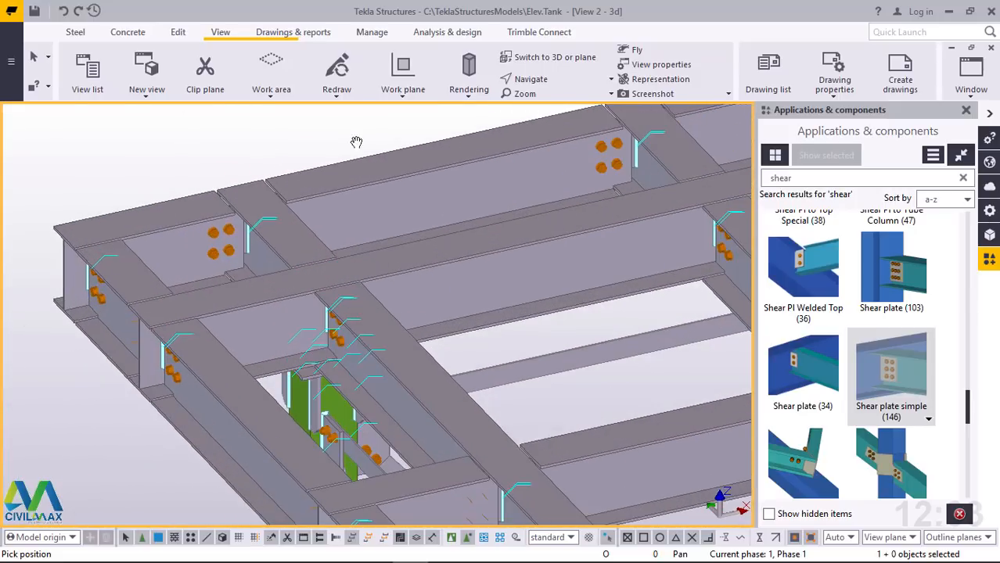
pyautogui.click(563, 81)
pyautogui.click(563, 104)
pyautogui.moveTo(118, 233); pyautogui.dragTo(438, 249)
pyautogui.scroll(8, 116, 250)
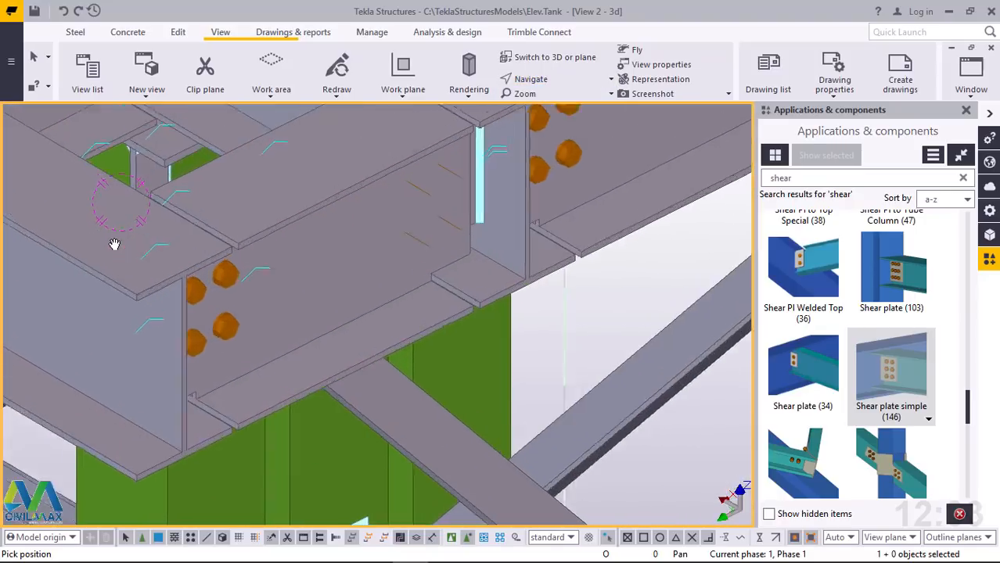
# Create one divided line point midway along the top flange's end edge of the UB254*146*31 perimeter beam at the deck corner
pyautogui.rightClick(359, 170)
pyautogui.click(398, 186)
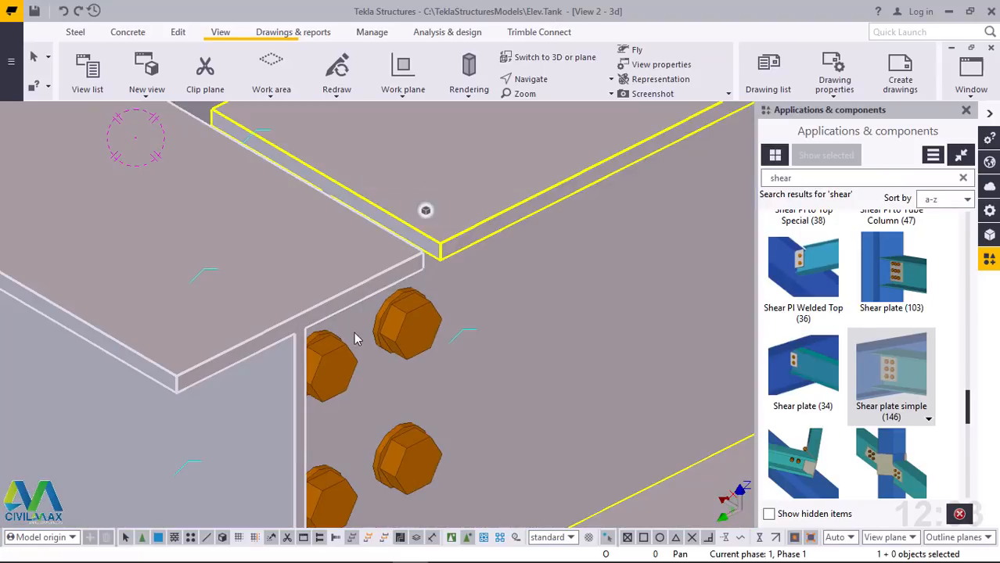
pyautogui.scroll(-3, 355, 337)
pyautogui.scroll(1, 354, 246)
pyautogui.scroll(2, 328, 244)
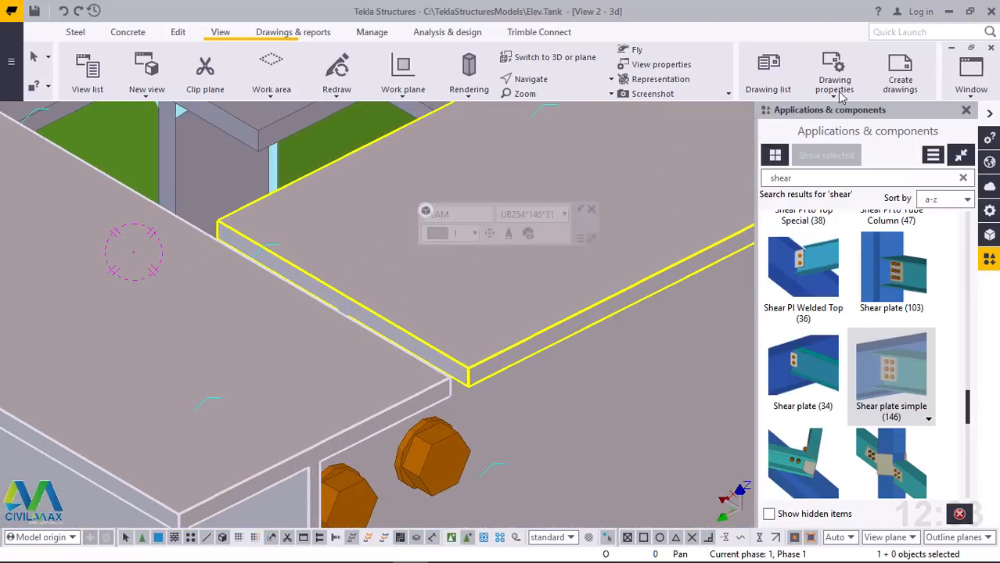
pyautogui.click(177, 37)
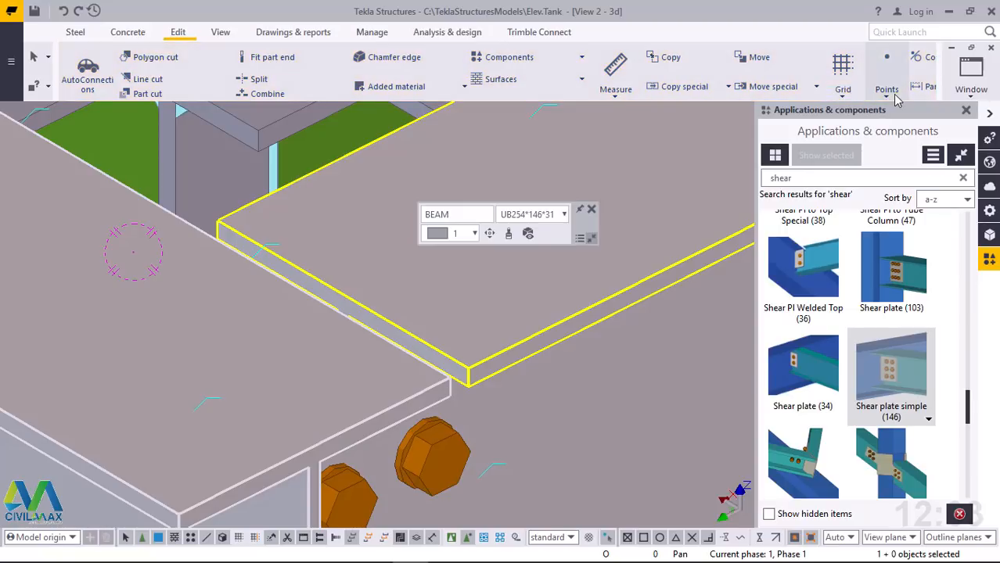
pyautogui.click(888, 100)
pyautogui.click(899, 118)
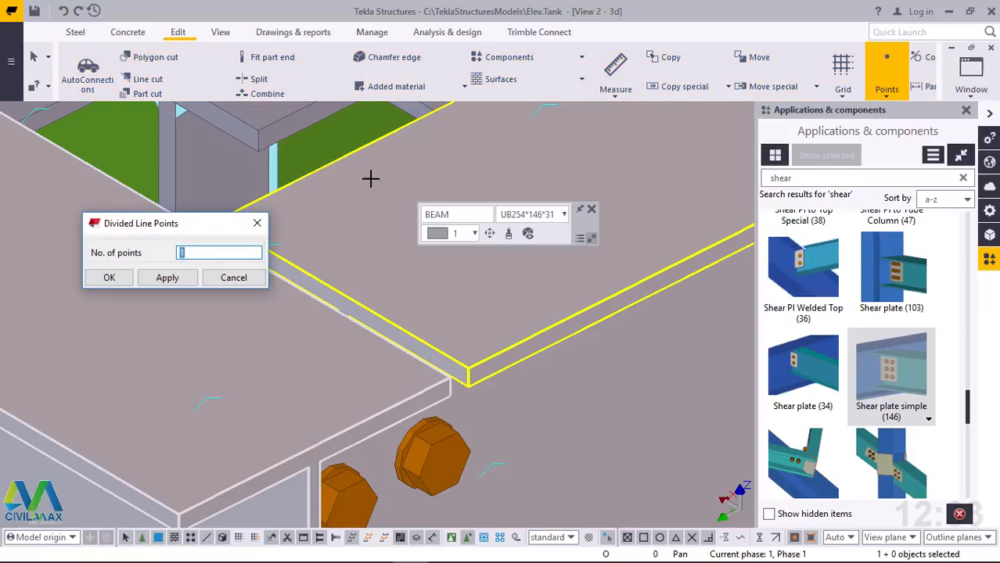
pyautogui.scroll(-2, 549, 289)
pyautogui.scroll(4, 295, 230)
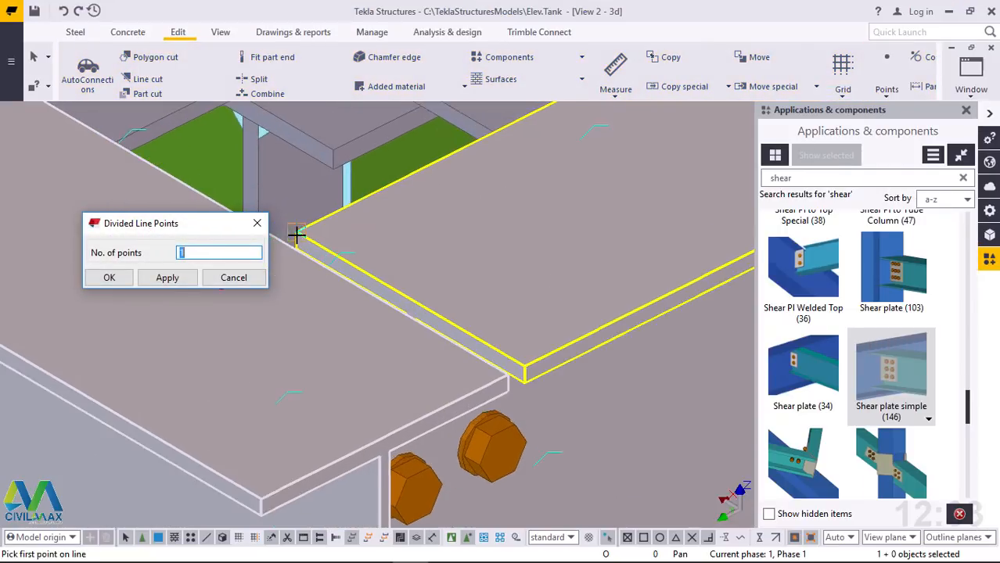
pyautogui.click(296, 227)
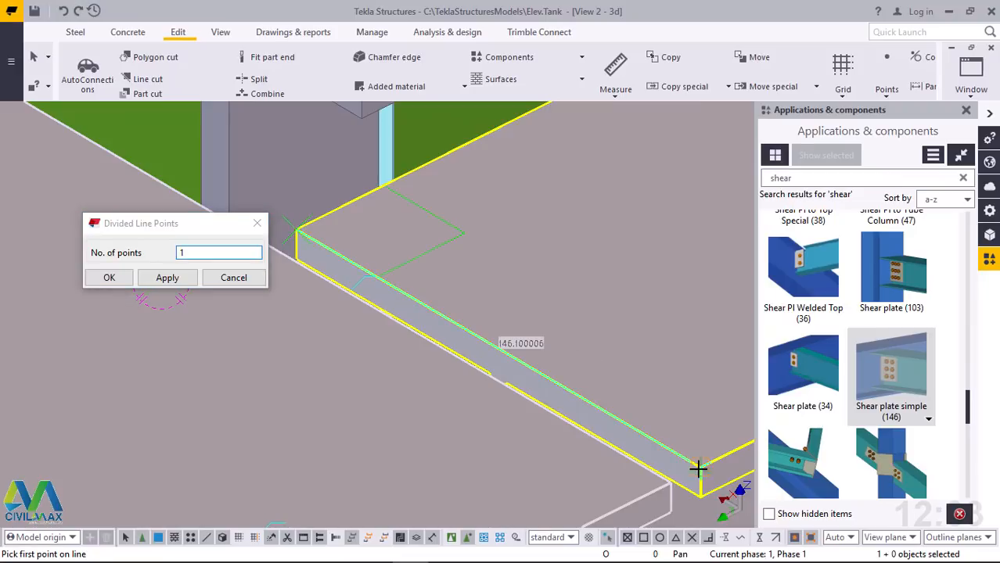
pyautogui.rightClick(602, 198)
pyautogui.click(624, 205)
pyautogui.click(109, 277)
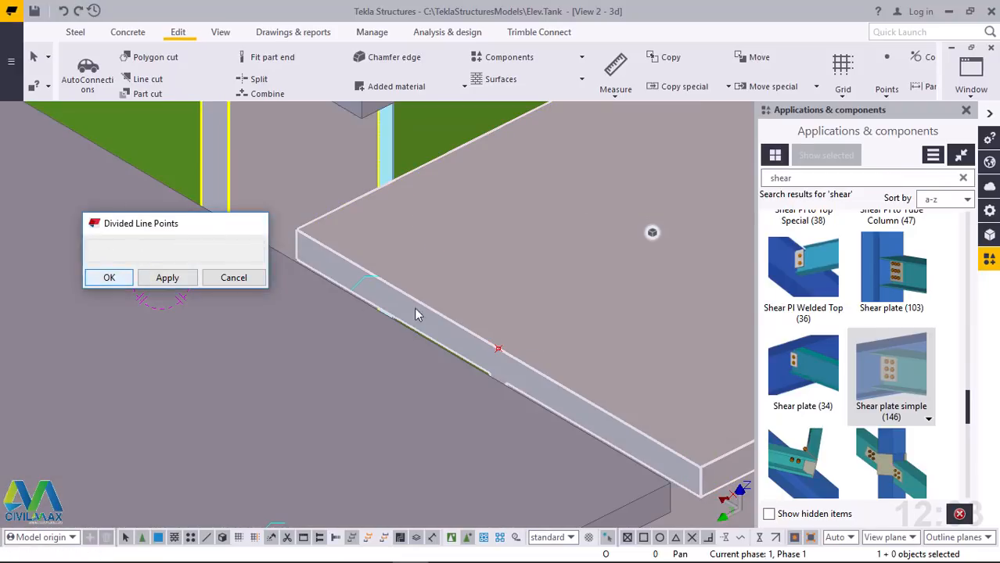
# Copy the midpoint created on the perimeter beam's flange end edge
pyautogui.scroll(-3, 534, 293)
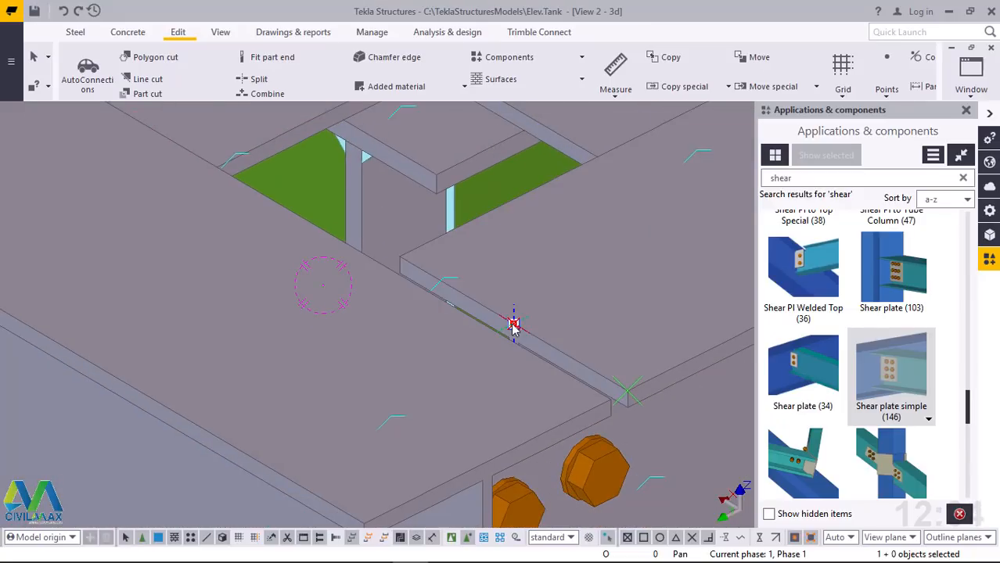
pyautogui.rightClick(513, 325)
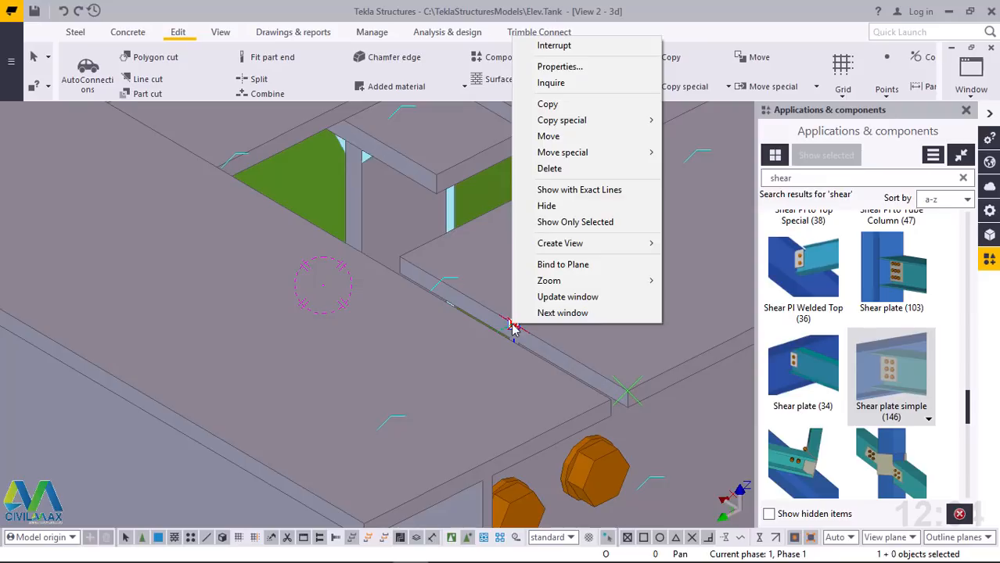
pyautogui.click(547, 104)
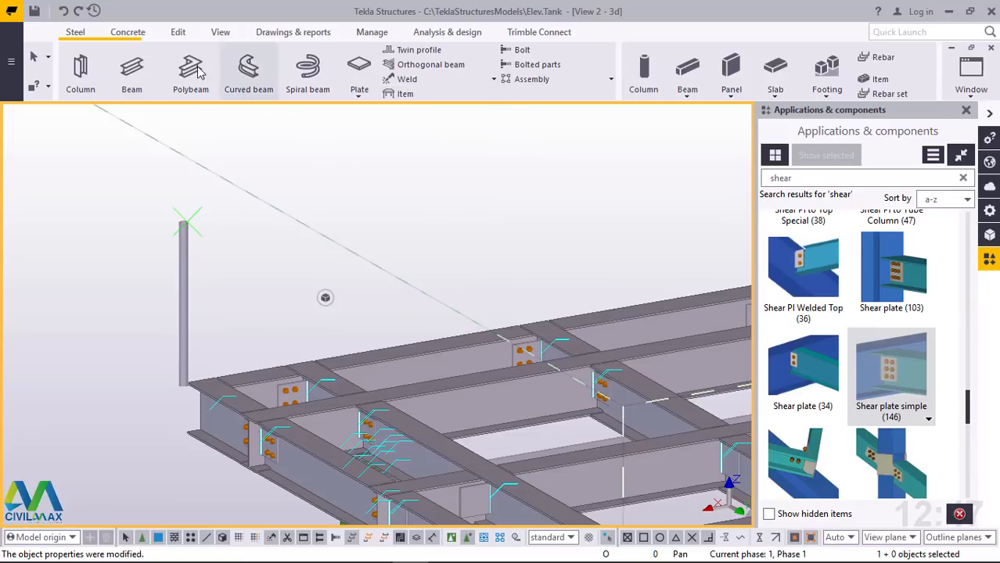
# Create one divided line point midway along the perimeter beam's flange end edge at the corner with the vertical pipe
pyautogui.scroll(8, 211, 391)
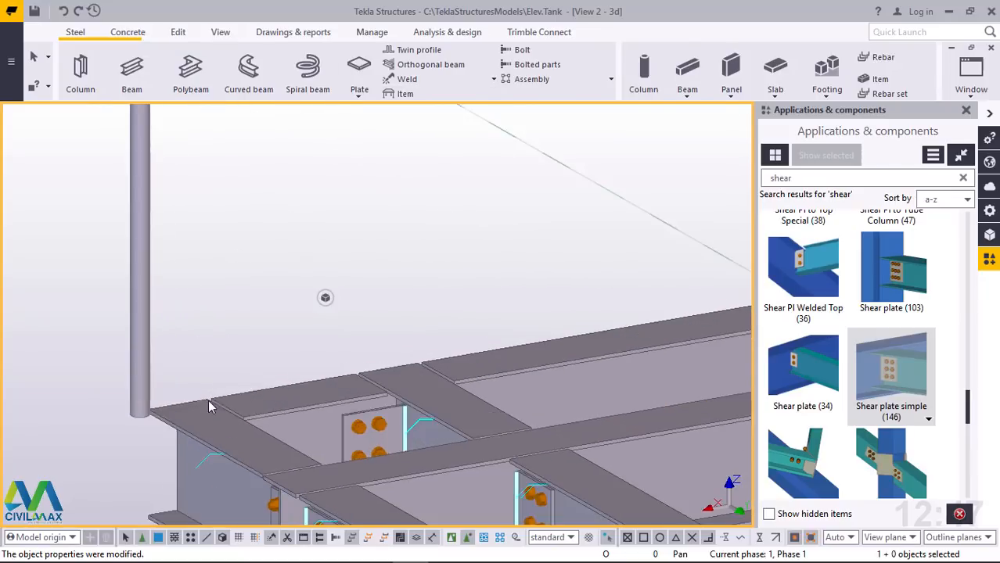
pyautogui.scroll(2, 260, 405)
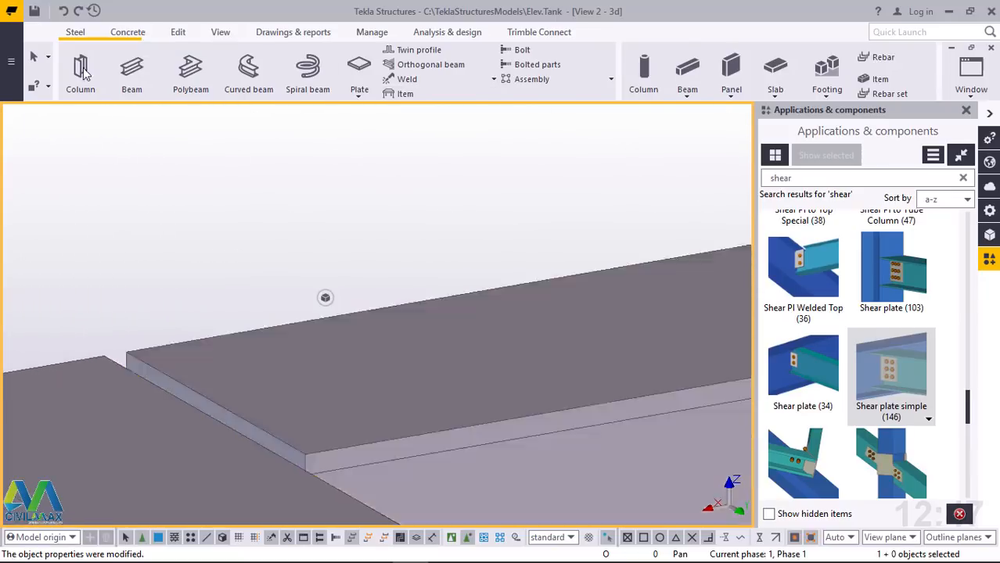
pyautogui.click(180, 34)
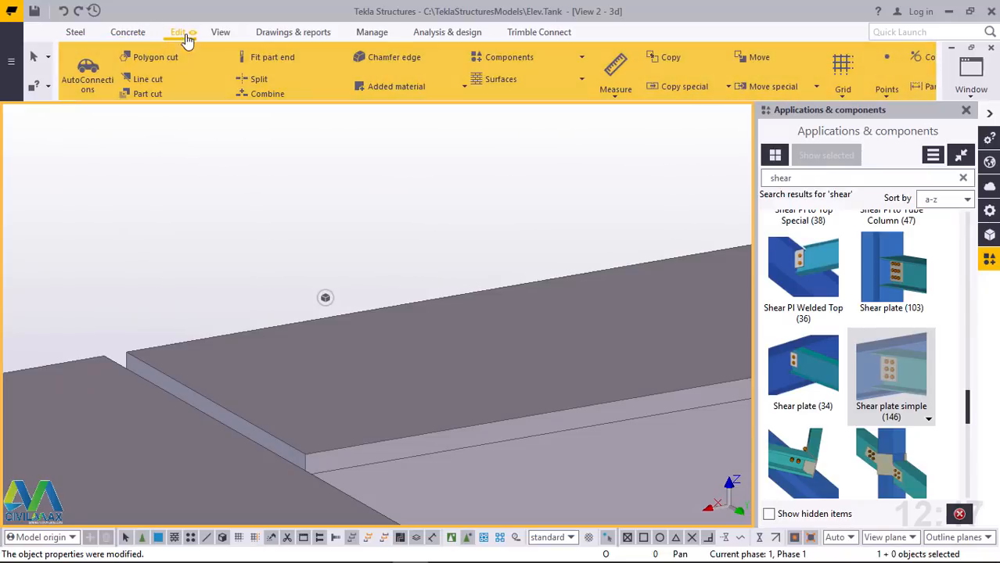
pyautogui.click(890, 97)
pyautogui.click(895, 117)
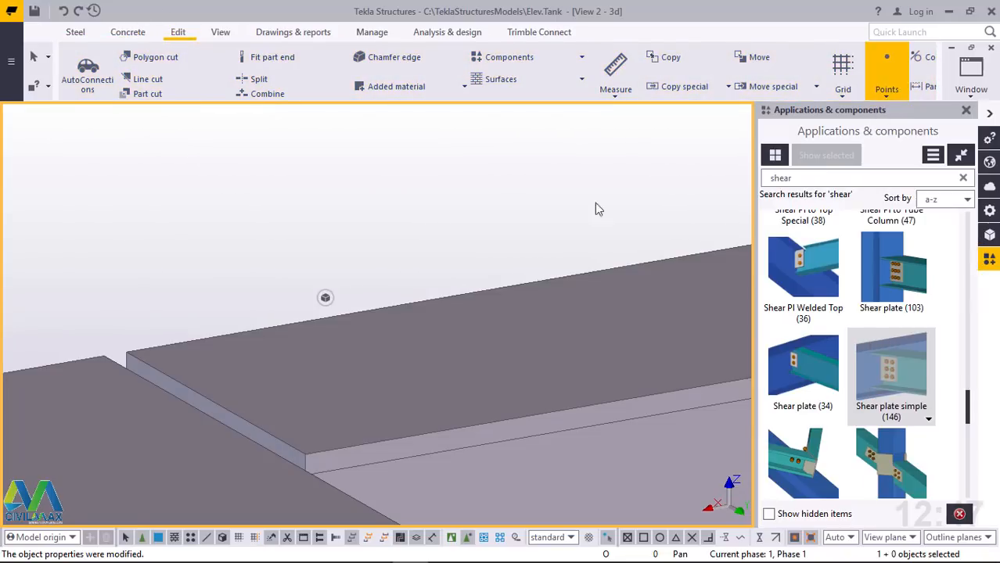
pyautogui.click(129, 351)
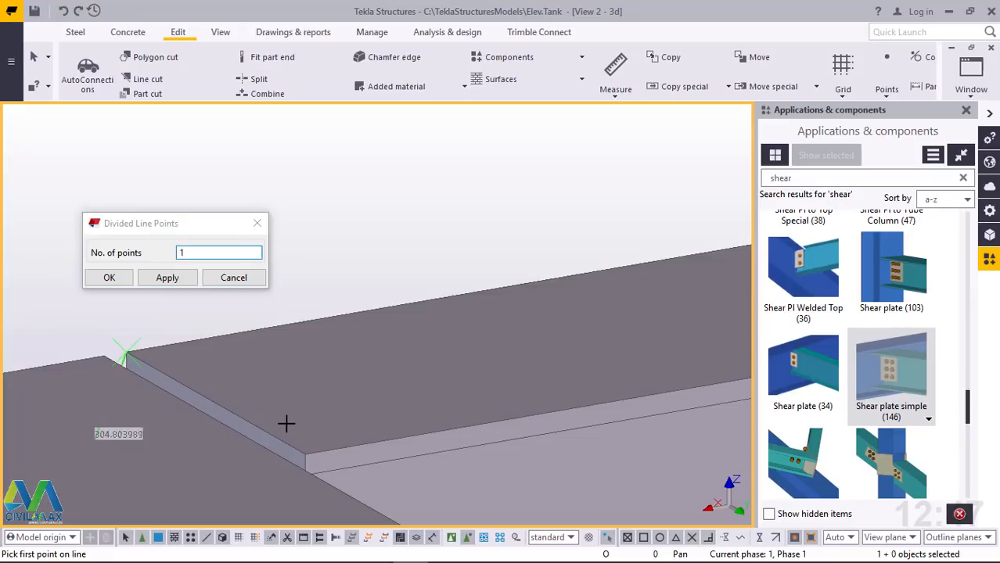
pyautogui.click(306, 458)
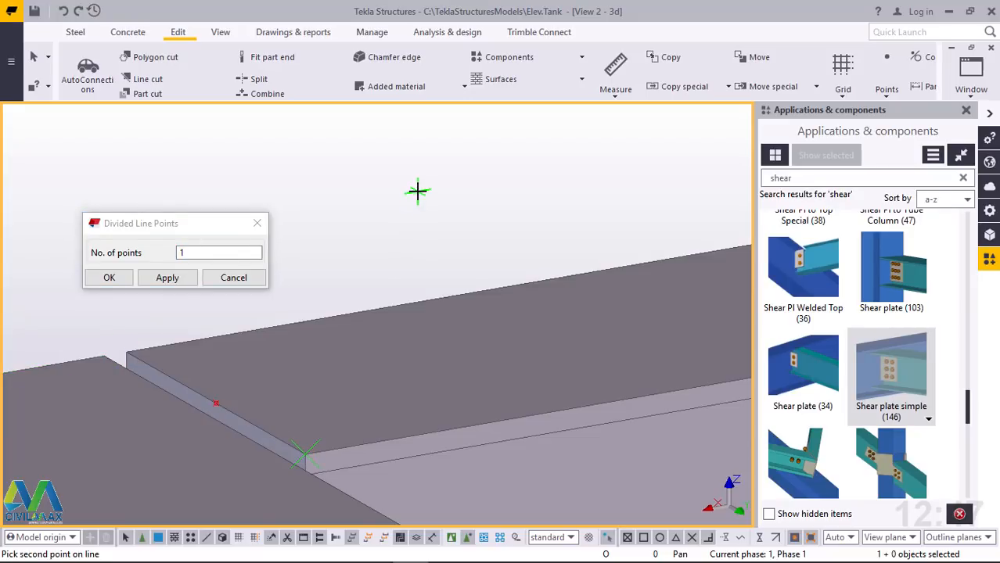
pyautogui.rightClick(468, 204)
pyautogui.click(468, 205)
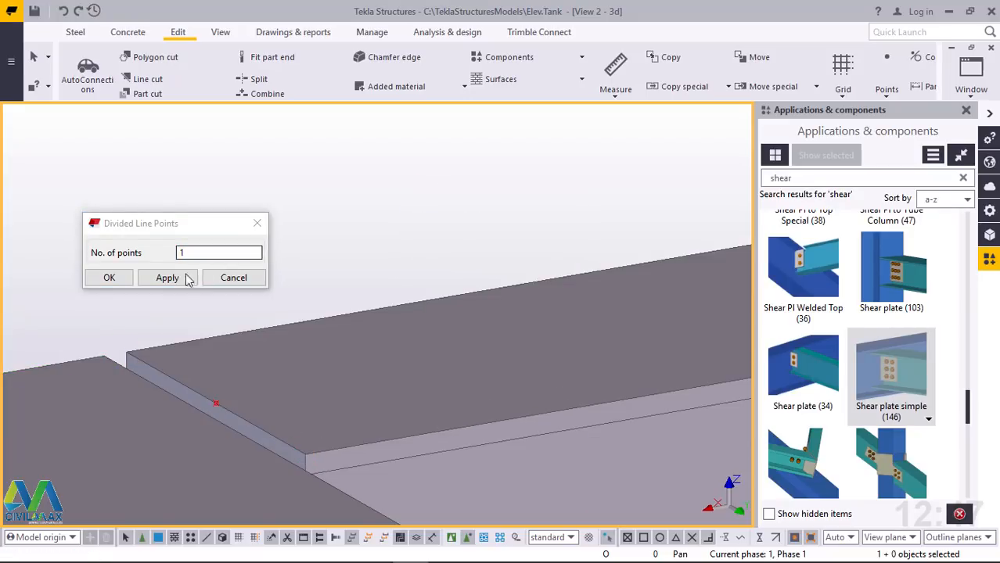
pyautogui.click(109, 278)
# Copy the flange edge midpoint onto the middle of the adjoining perimeter beam's top flange at the pipe corner
pyautogui.click(215, 404)
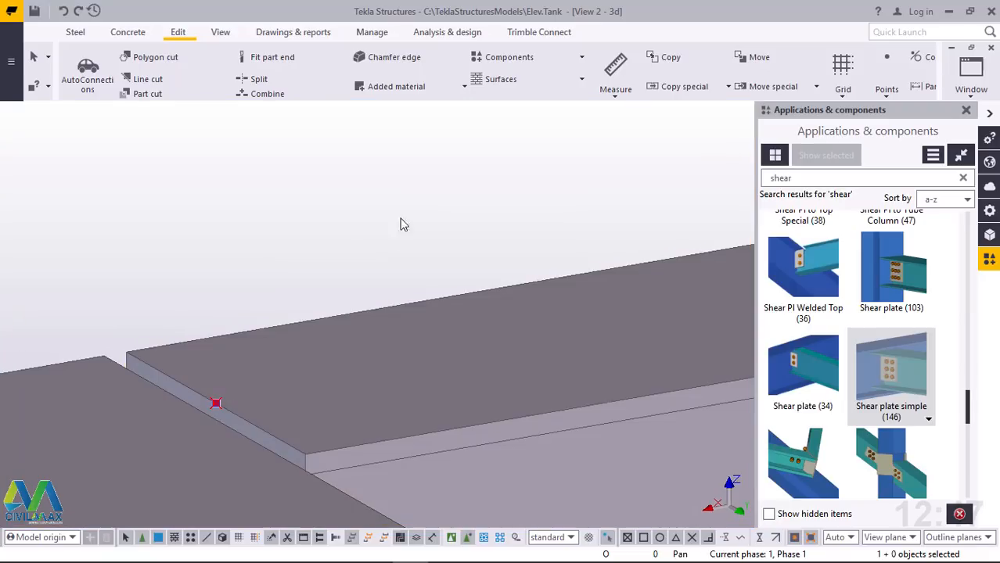
pyautogui.rightClick(419, 180)
pyautogui.click(552, 242)
pyautogui.click(137, 345)
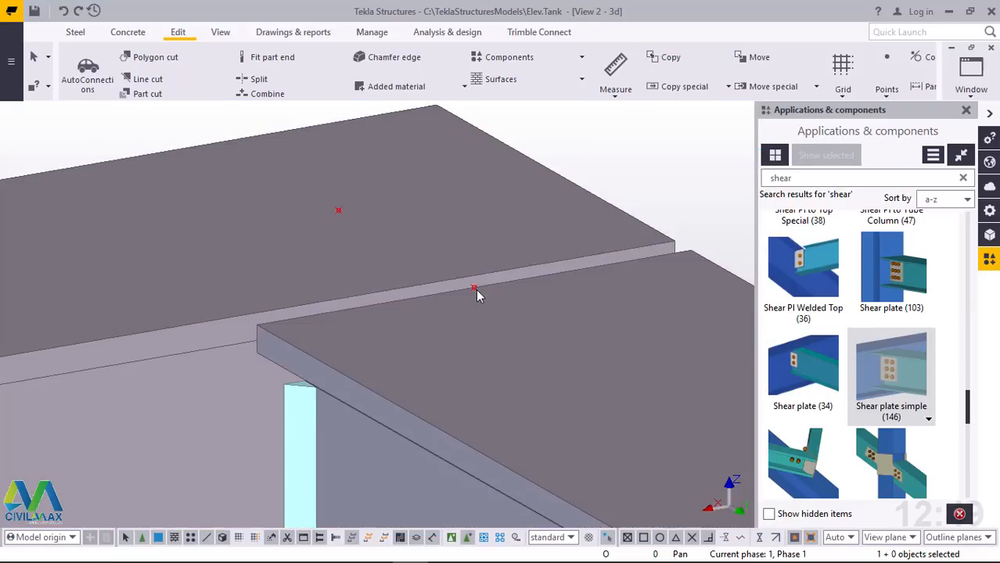
# Delete the auxiliary midpoint on the flange end edge at the other deck corner, keeping the point centred on the adjoining flange
pyautogui.click(475, 289)
pyautogui.scroll(-10, 504, 321)
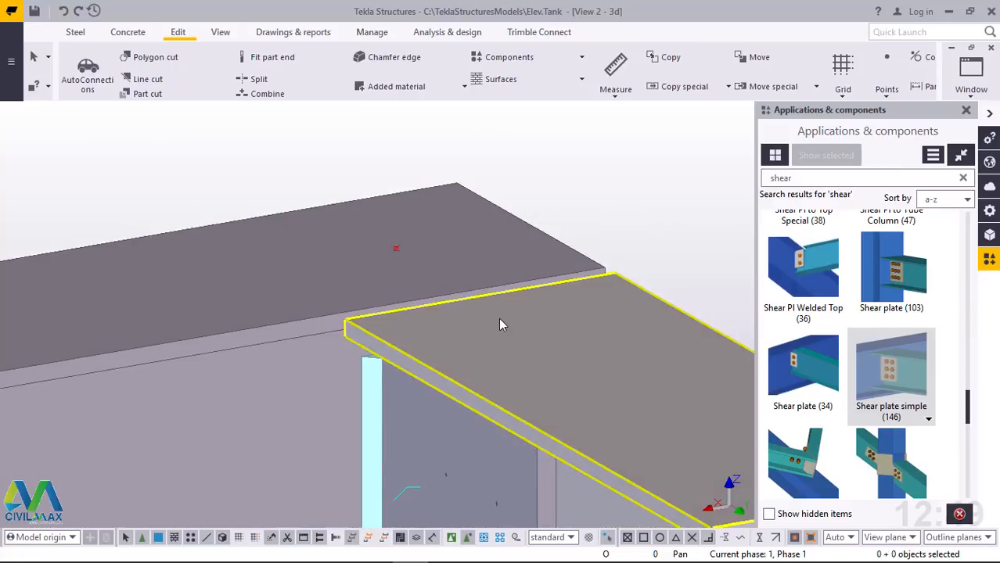
pyautogui.scroll(-6, 508, 321)
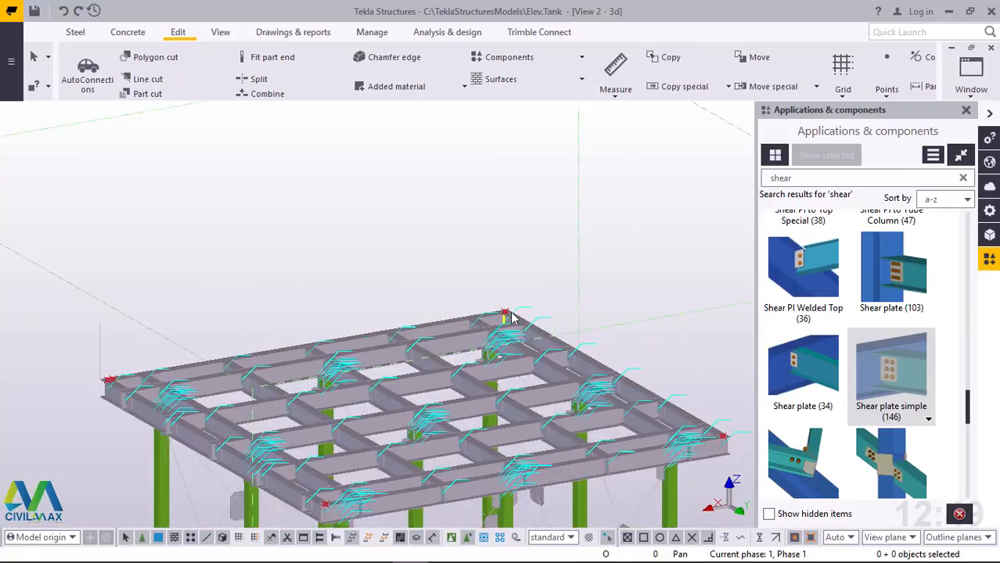
# Examine the points at the deck corners and their positions relative to the vertical pipe
pyautogui.scroll(5, 224, 368)
pyautogui.scroll(3, 219, 368)
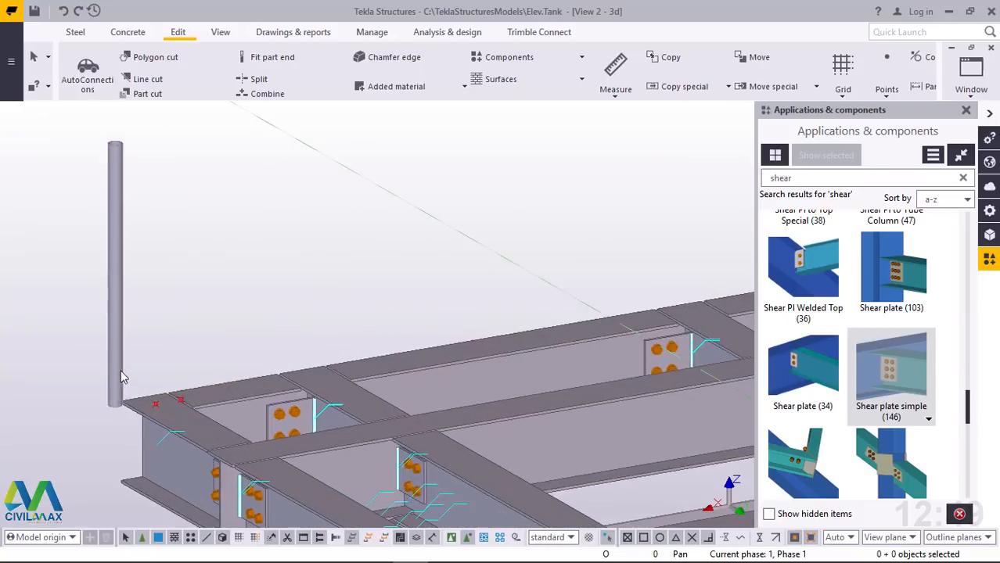
pyautogui.scroll(-4, 211, 384)
pyautogui.scroll(6, 219, 397)
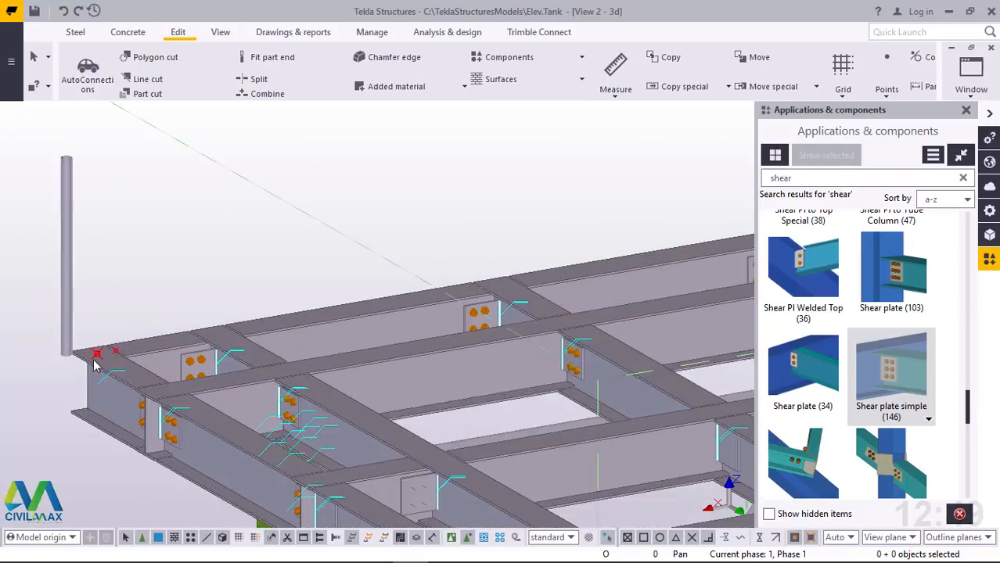
pyautogui.scroll(-4, 98, 349)
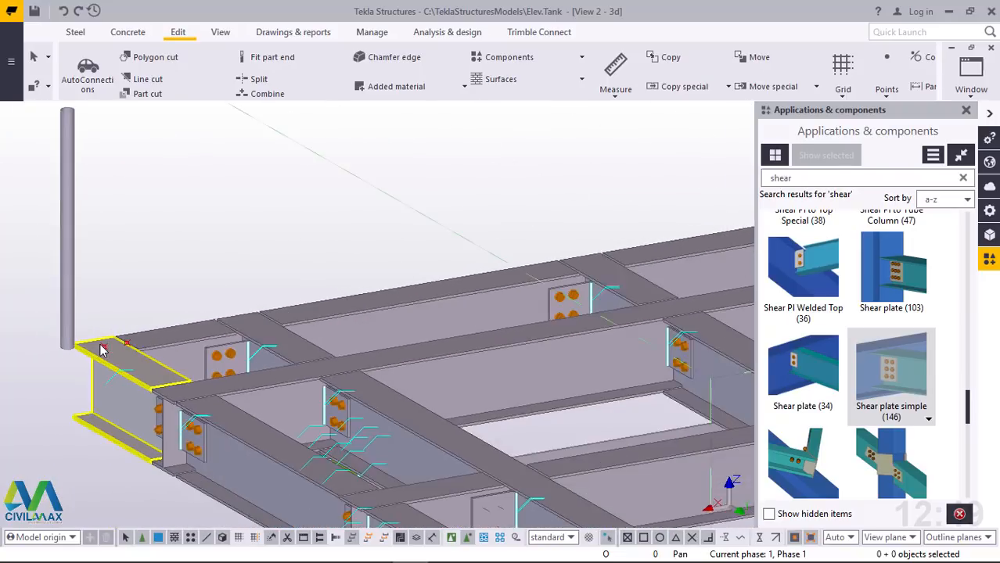
pyautogui.scroll(-5, 102, 317)
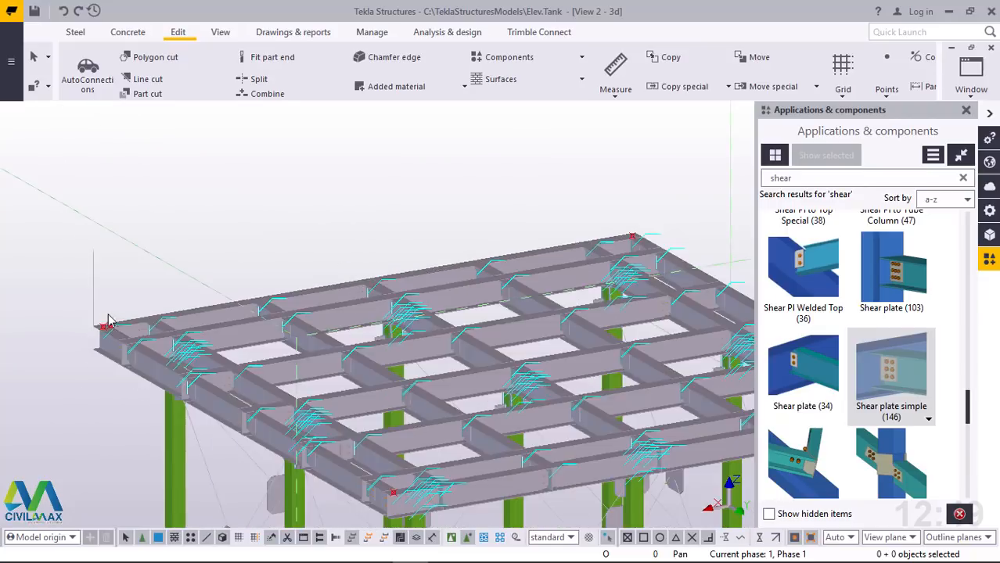
pyautogui.scroll(5, 223, 395)
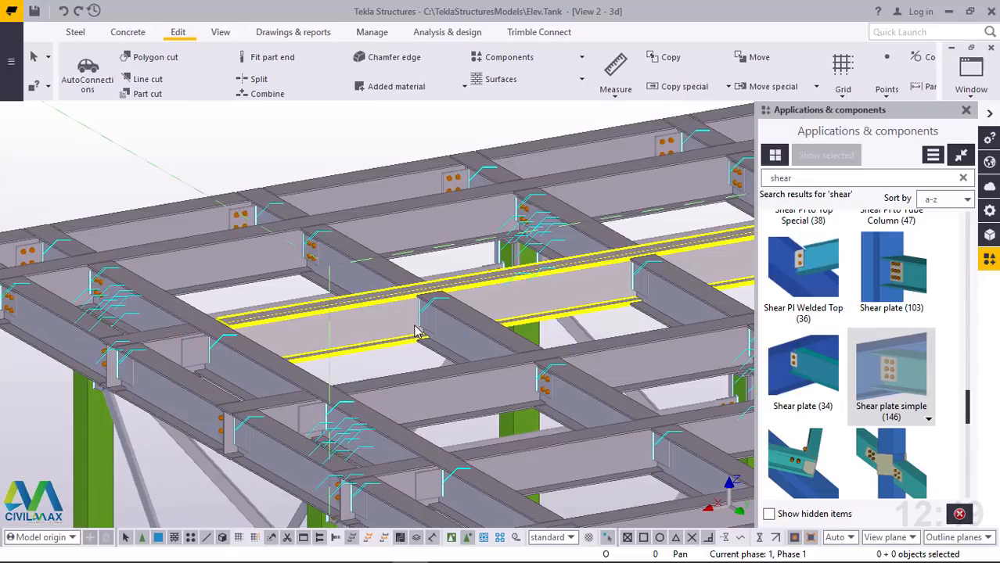
pyautogui.scroll(-3, 417, 332)
pyautogui.scroll(6, 75, 281)
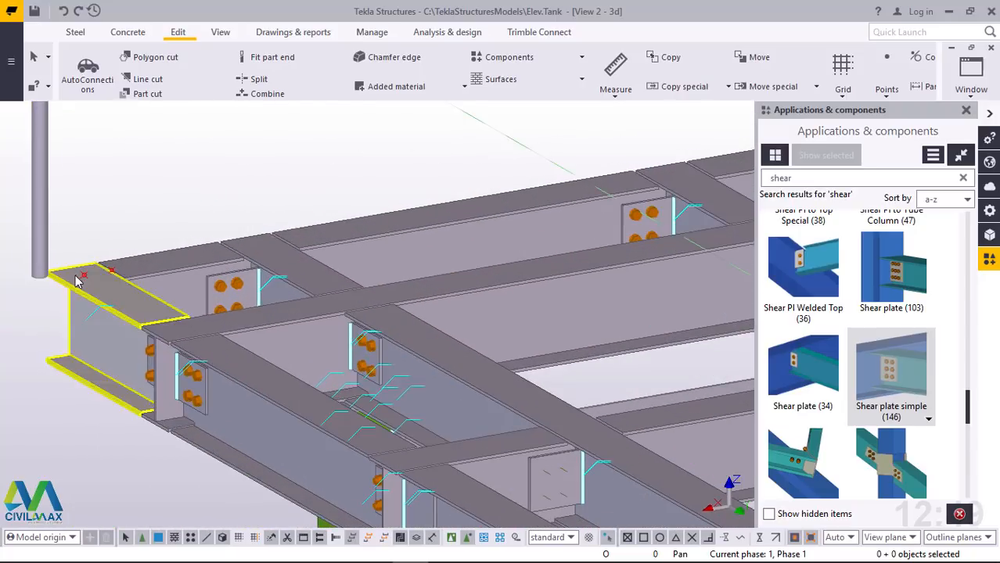
pyautogui.scroll(3, 75, 281)
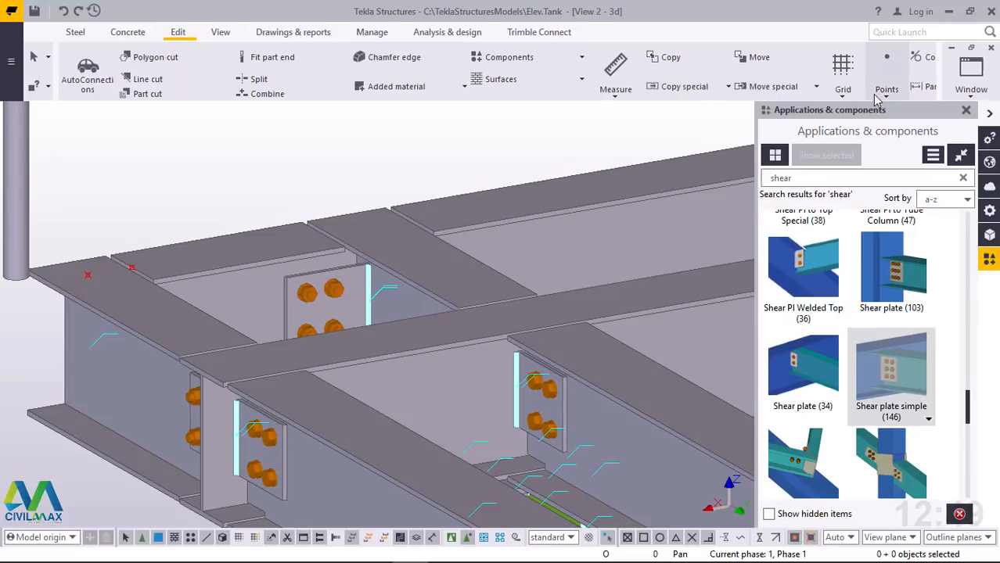
# Create one divided line point midway between the two corner points along the perimeter beam on the vertical pipe's side of the deck
pyautogui.click(886, 92)
pyautogui.click(903, 116)
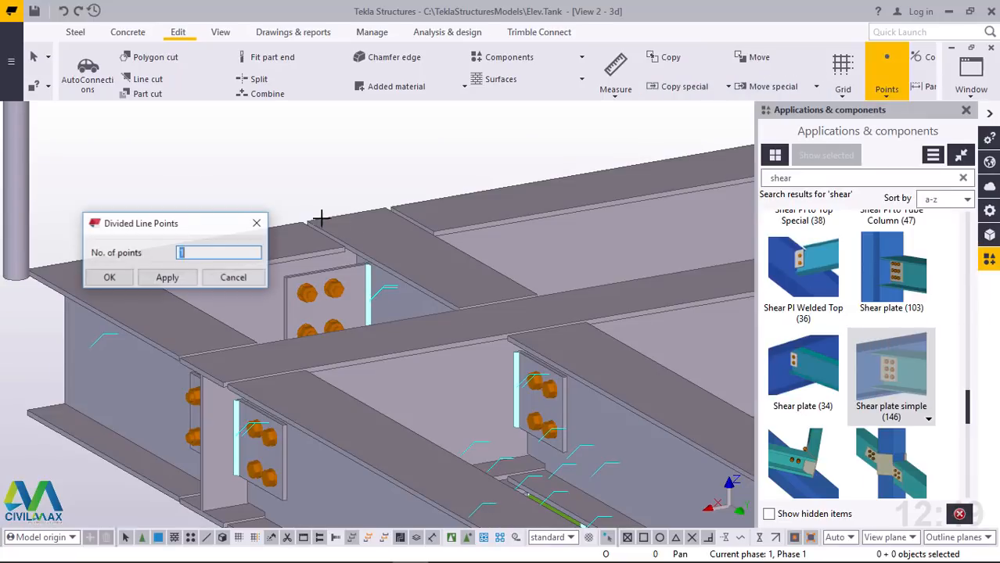
pyautogui.scroll(-4, 469, 415)
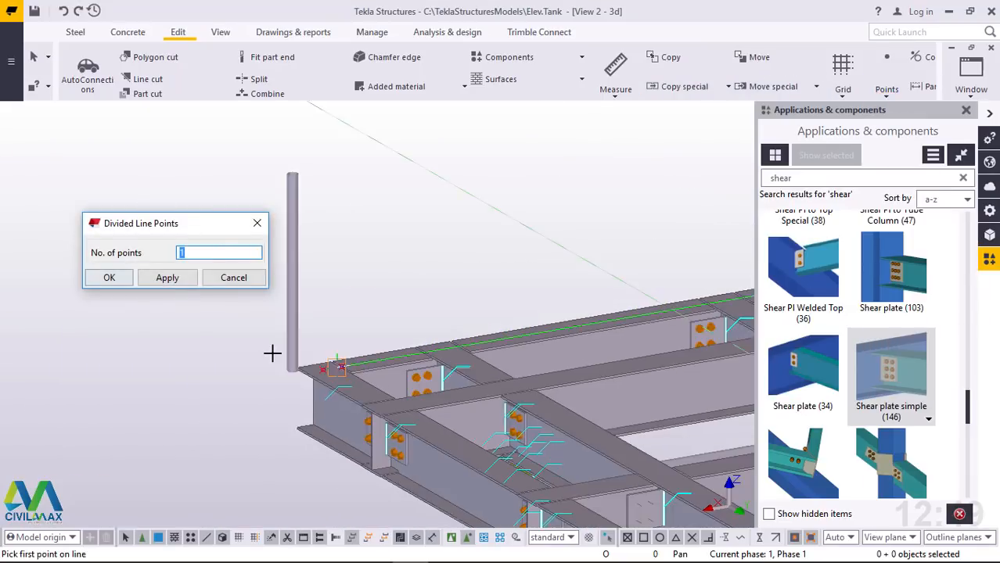
pyautogui.scroll(2, 328, 372)
pyautogui.scroll(3, 355, 382)
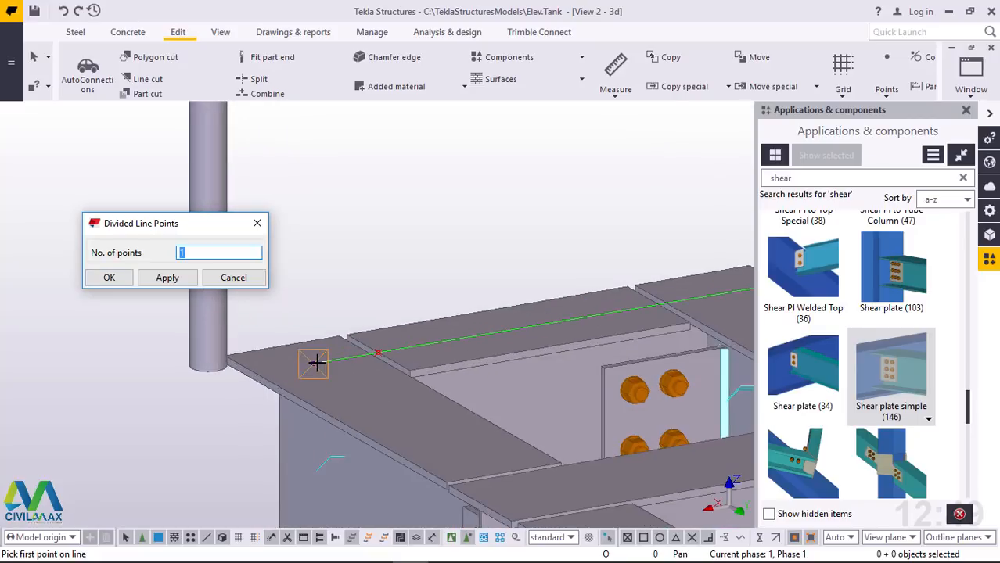
pyautogui.click(316, 362)
pyautogui.scroll(-6, 323, 209)
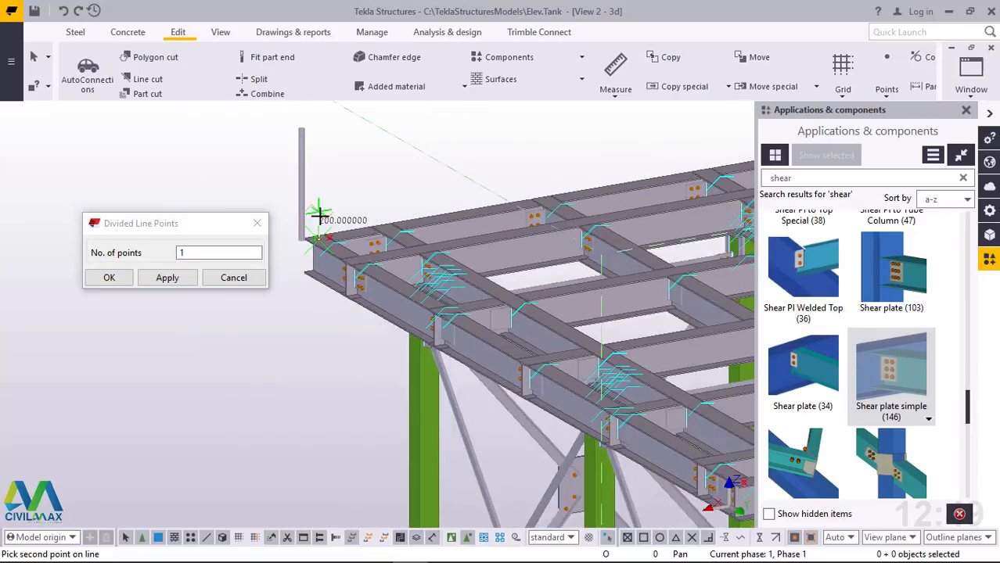
pyautogui.scroll(5, 657, 416)
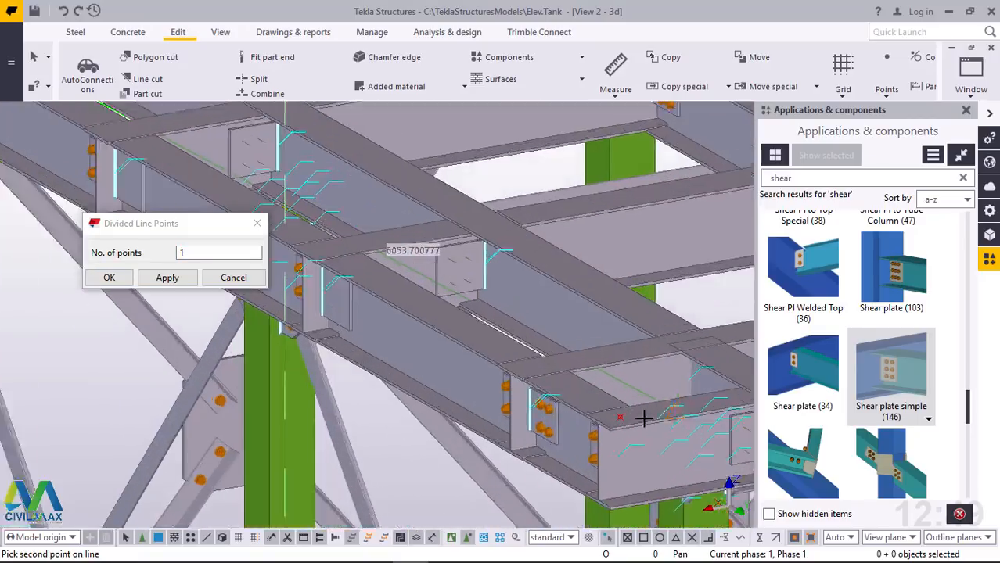
pyautogui.scroll(3, 633, 416)
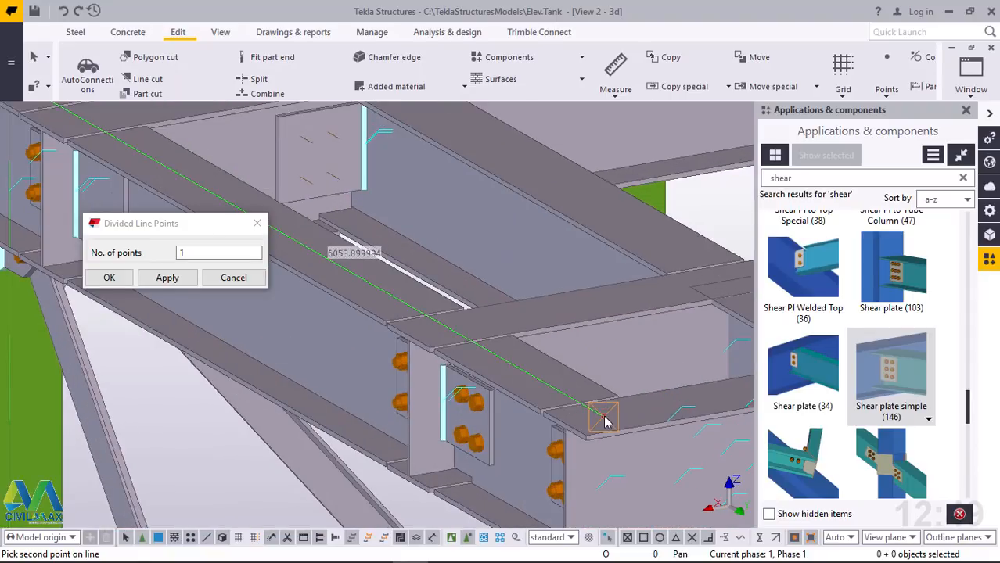
pyautogui.click(603, 416)
pyautogui.rightClick(541, 261)
pyautogui.click(567, 269)
pyautogui.scroll(-3, 519, 417)
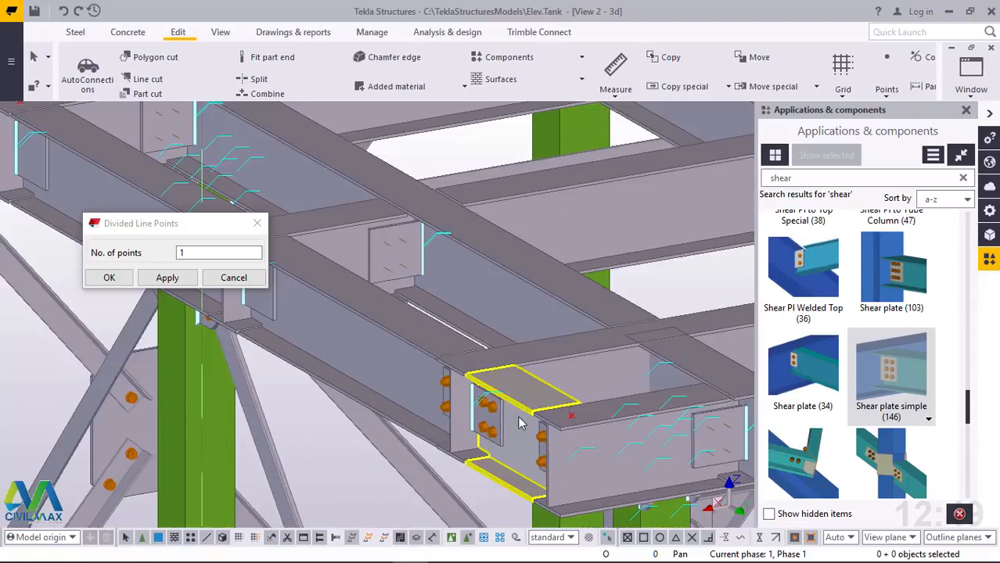
# Make one linear copy of the perimeter beam's midpoint with a dY offset of -350
pyautogui.scroll(-4, 519, 422)
pyautogui.scroll(2, 385, 337)
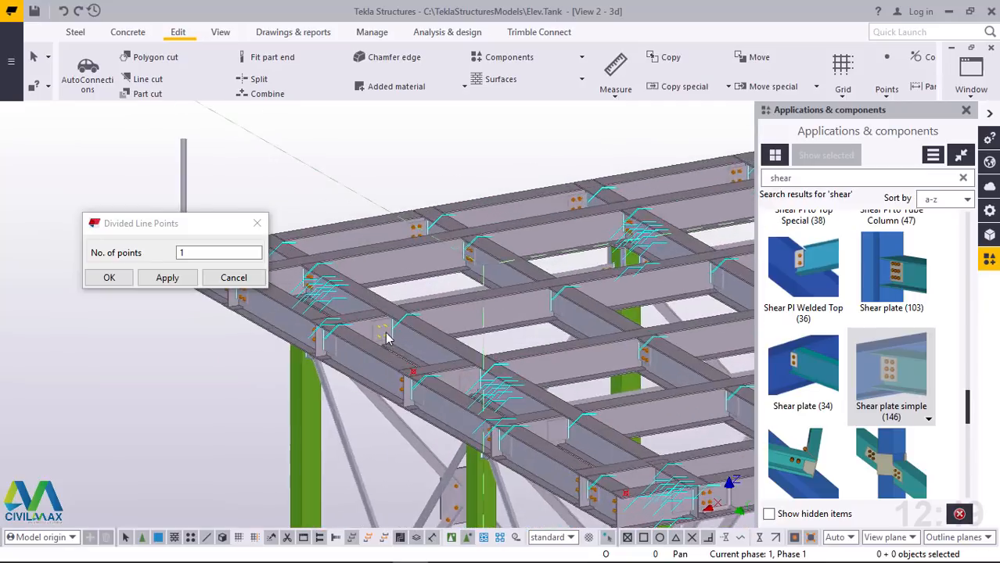
pyautogui.scroll(3, 413, 371)
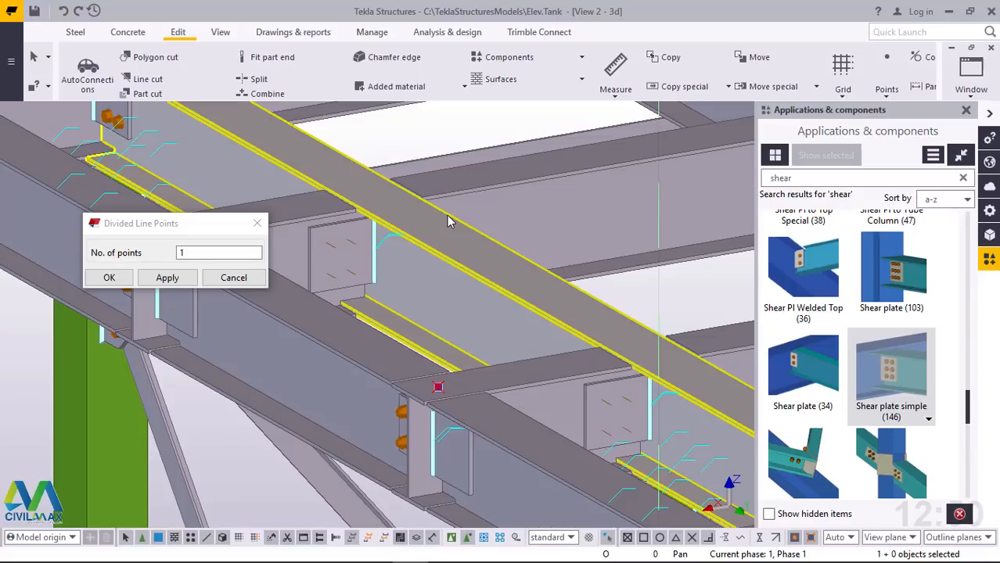
pyautogui.scroll(-3, 263, 460)
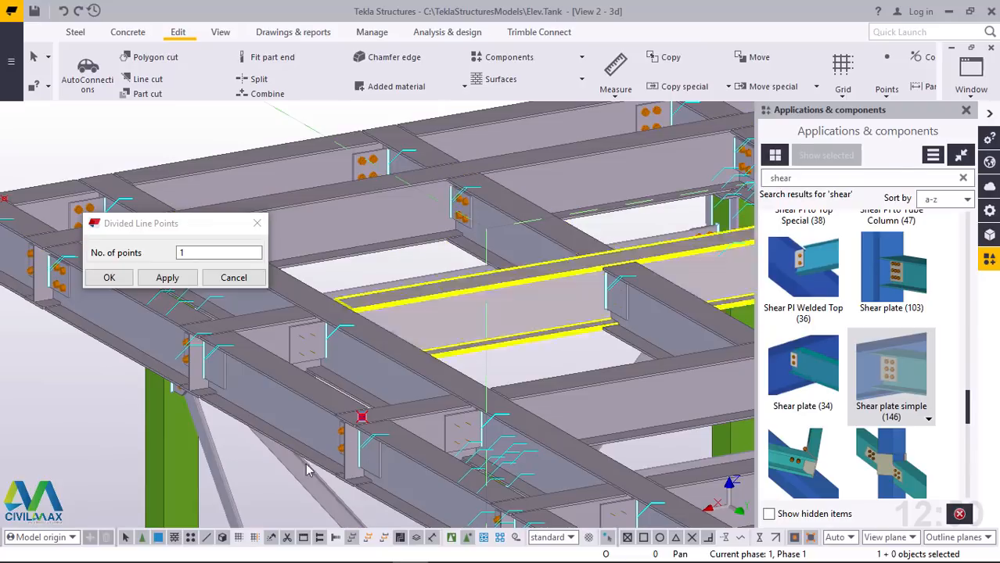
pyautogui.scroll(-4, 353, 420)
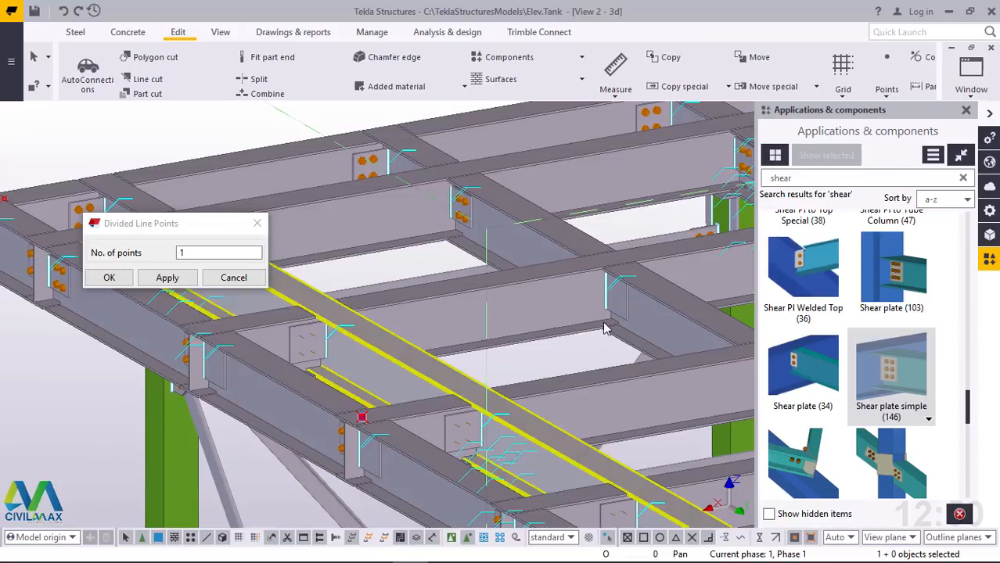
pyautogui.scroll(3, 353, 421)
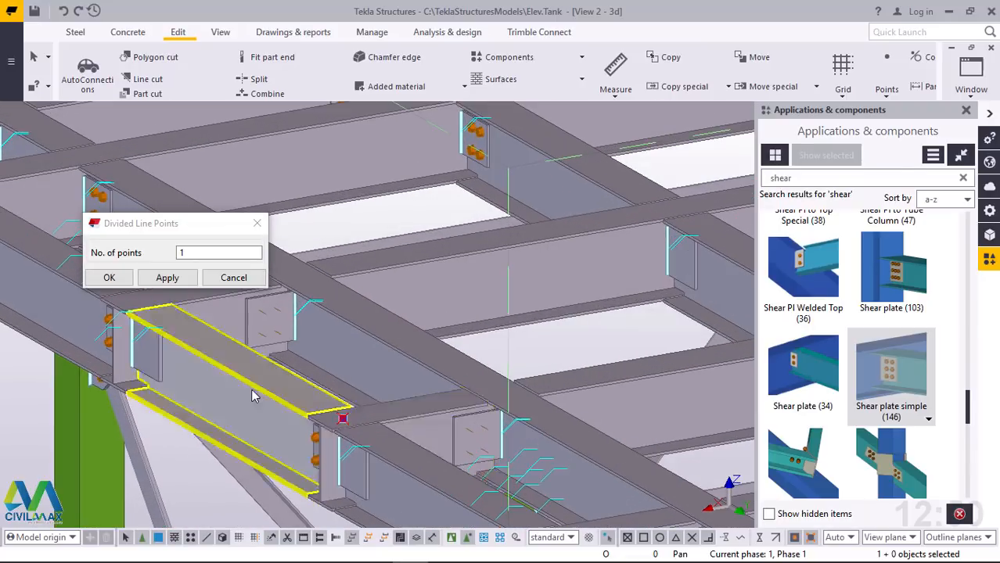
pyautogui.scroll(-3, 253, 396)
pyautogui.scroll(3, 307, 389)
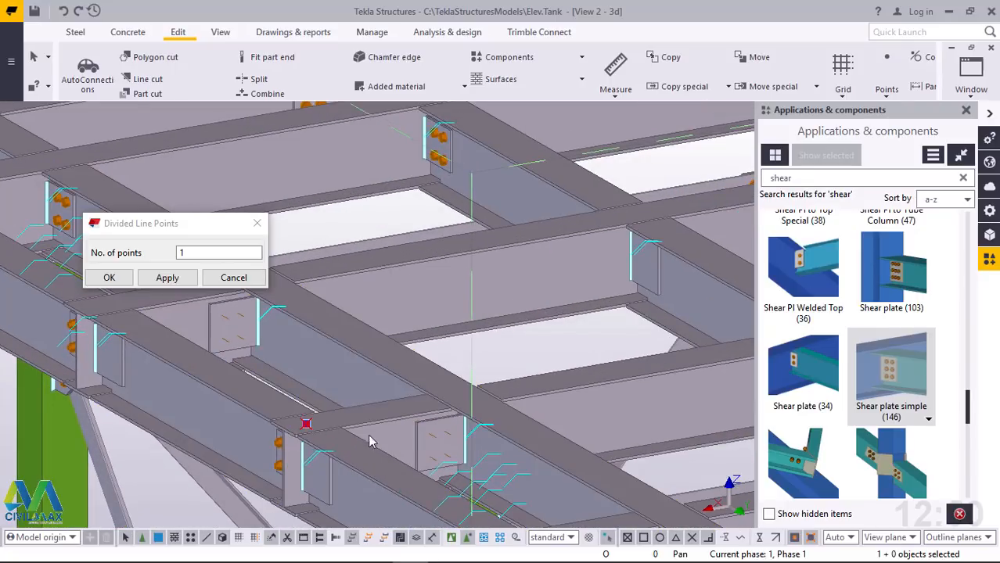
pyautogui.rightClick(306, 424)
pyautogui.moveTo(422, 227)
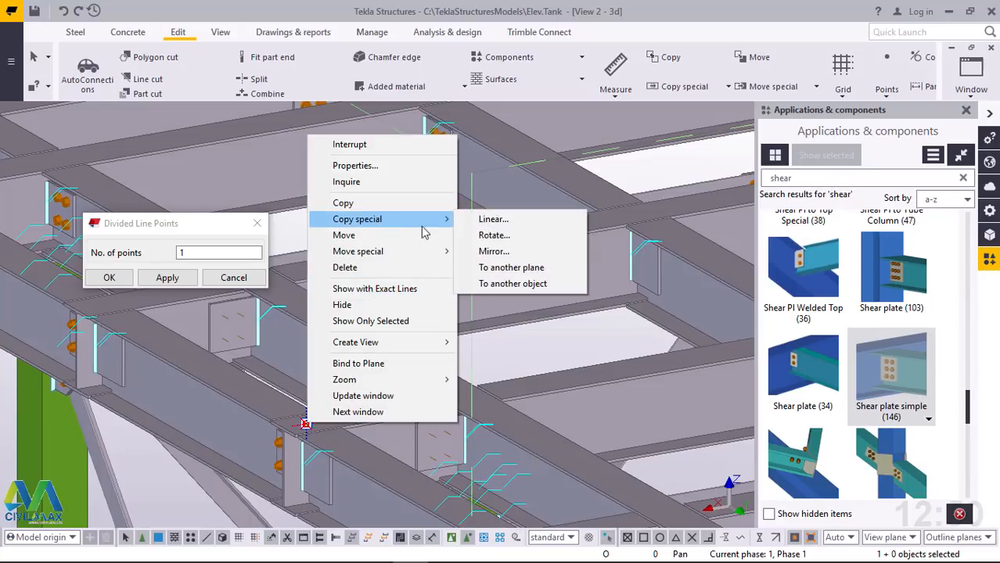
pyautogui.click(483, 219)
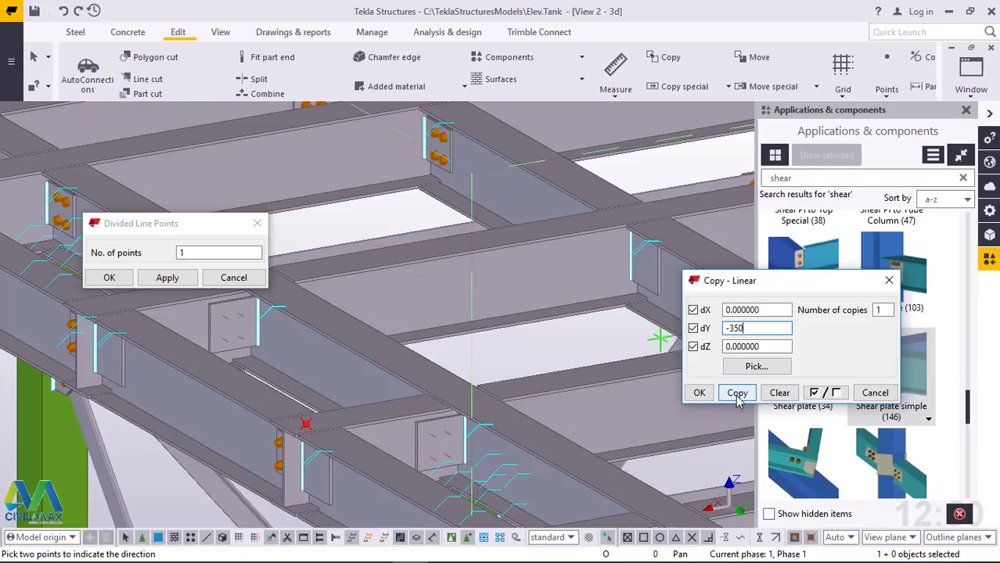
pyautogui.click(700, 393)
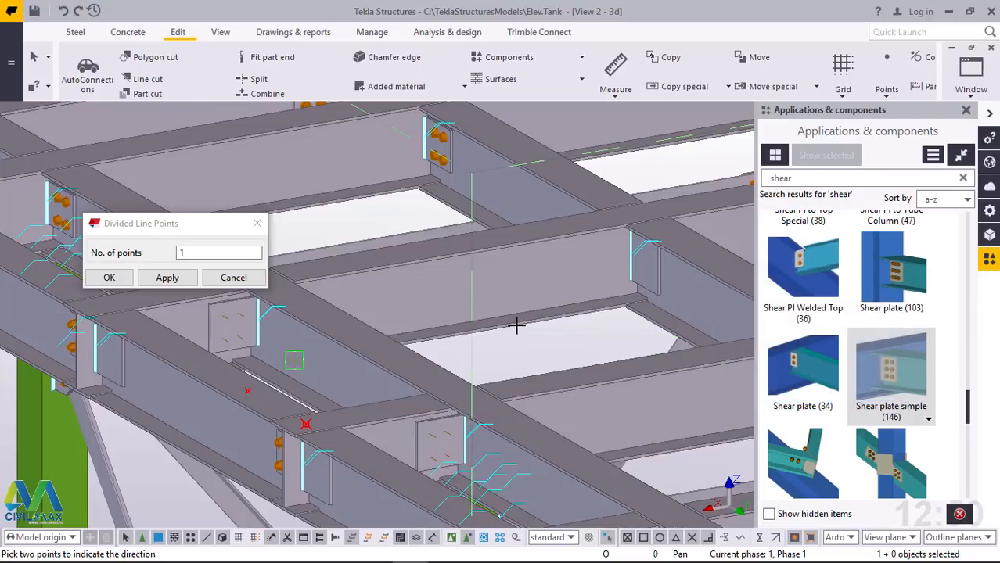
pyautogui.rightClick(518, 326)
pyautogui.click(545, 94)
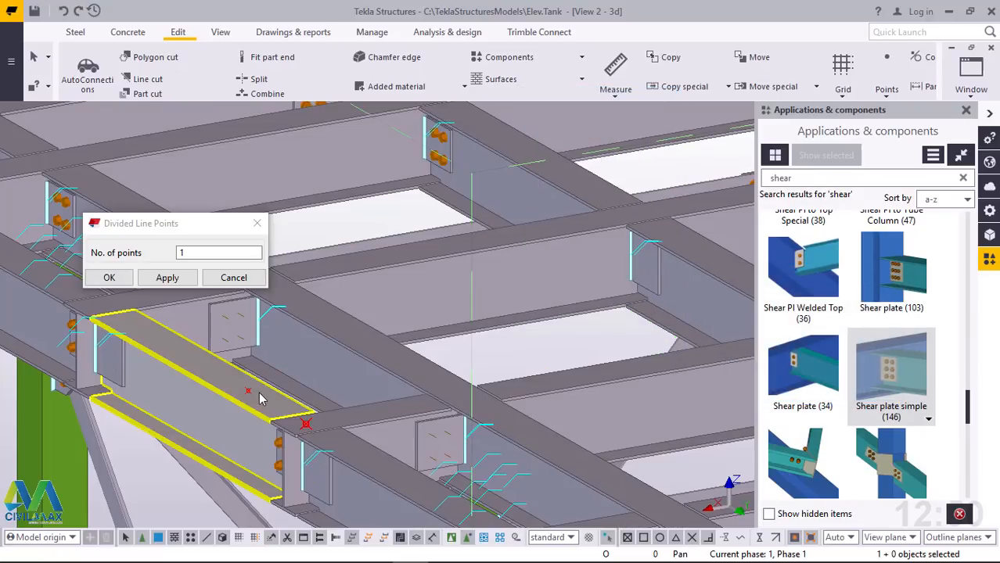
# Copy the perimeter beam's midpoint to its opposite side along the flange, using the offset from the first copy to the midpoint
pyautogui.scroll(5, 344, 450)
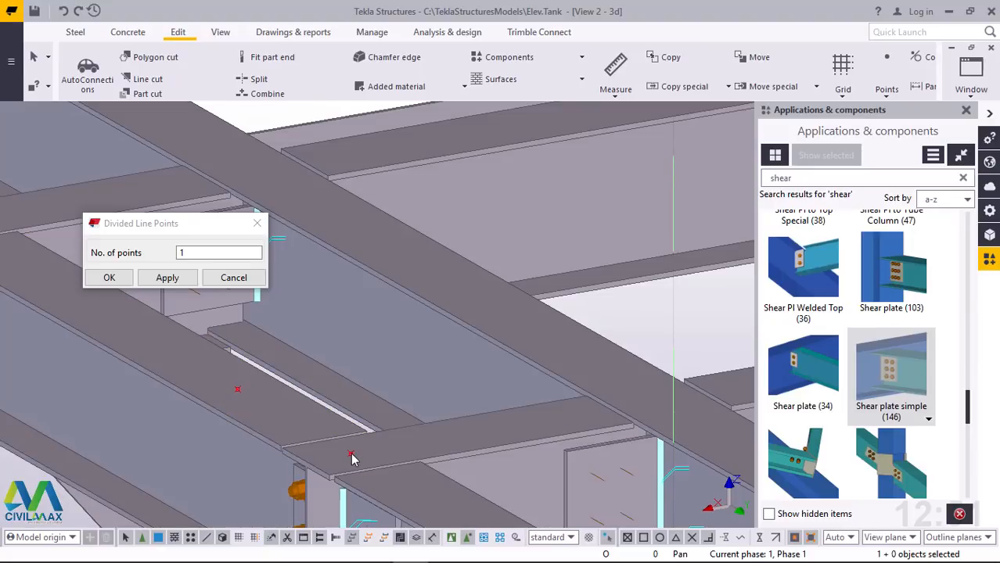
pyautogui.rightClick(351, 458)
pyautogui.click(383, 232)
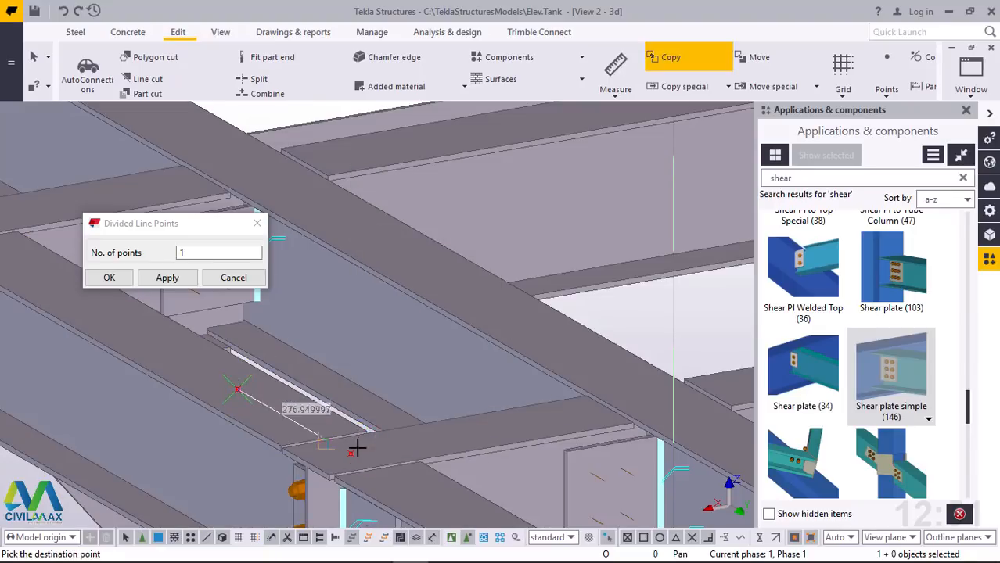
pyautogui.rightClick(618, 295)
pyautogui.click(661, 306)
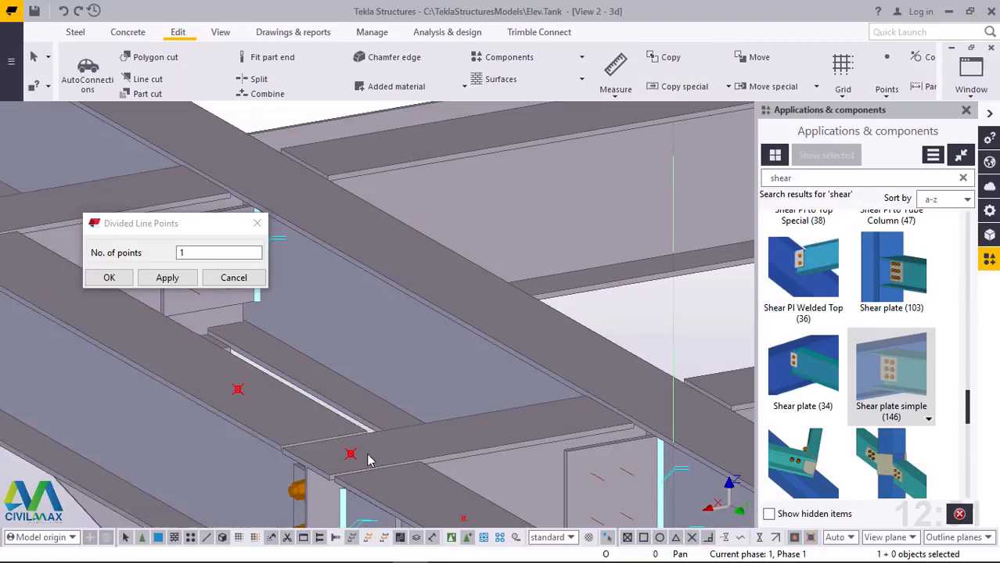
# Measure the distance between the two outer points around the perimeter beam's midpoint and close the divided line points settings
pyautogui.click(615, 97)
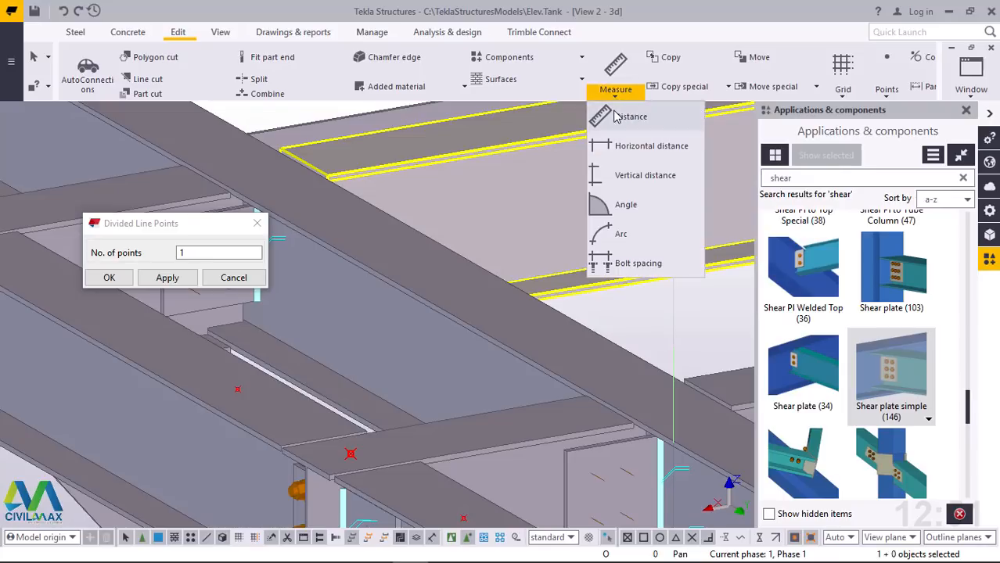
pyautogui.click(626, 114)
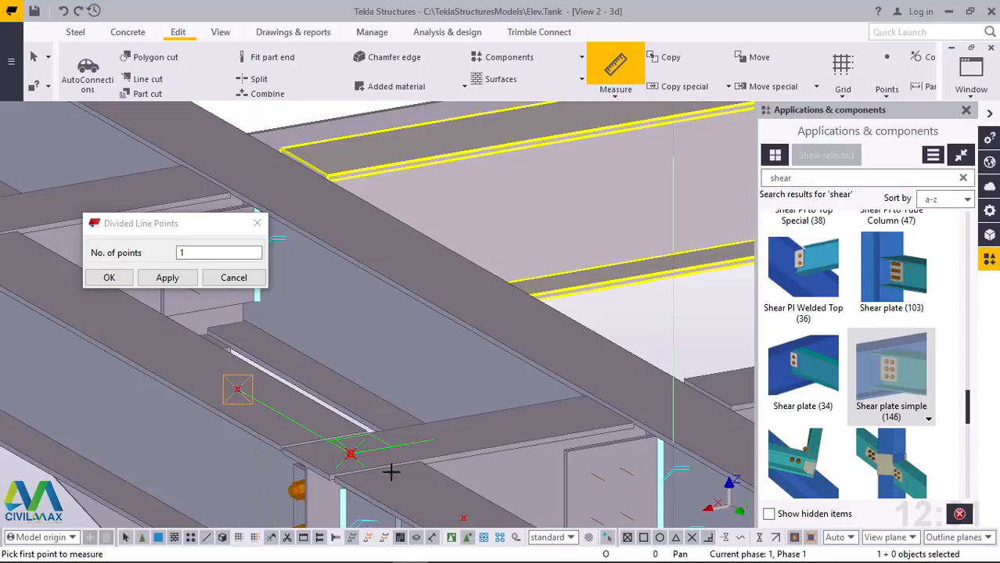
pyautogui.click(457, 515)
pyautogui.click(462, 515)
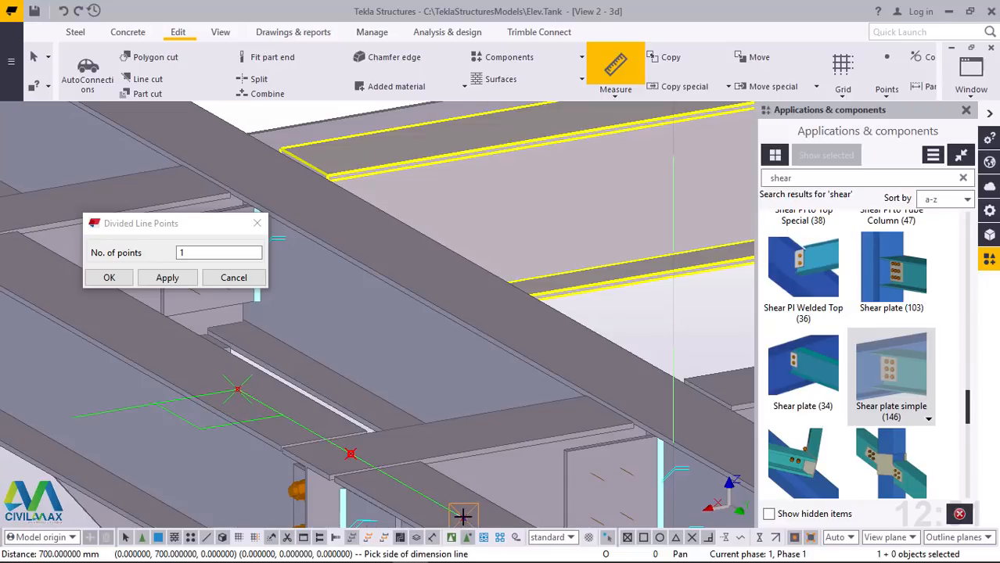
pyautogui.rightClick(637, 324)
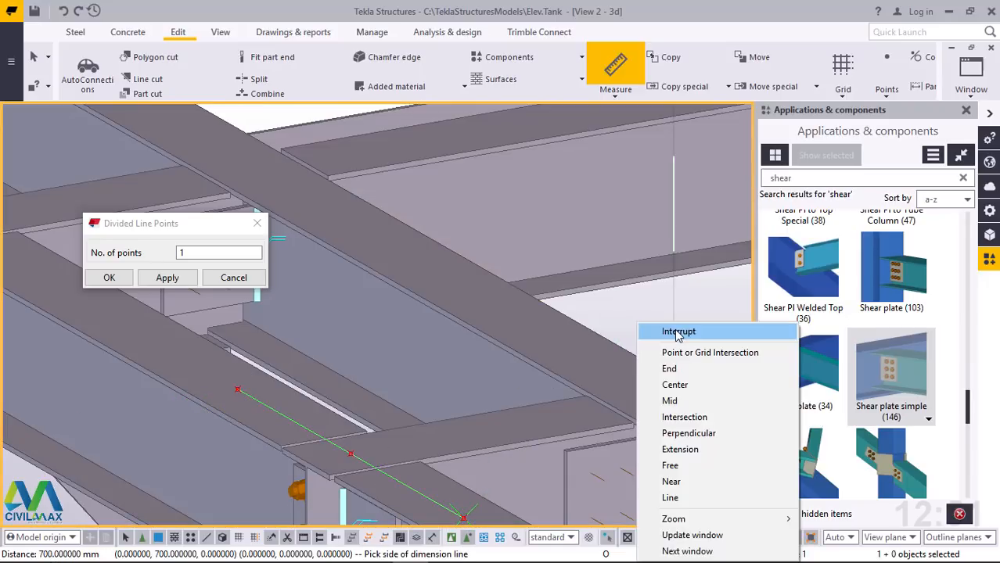
pyautogui.click(110, 278)
# Select the deck's four corner points and the two outer points around the perimeter beam's midpoint
pyautogui.scroll(-4, 322, 306)
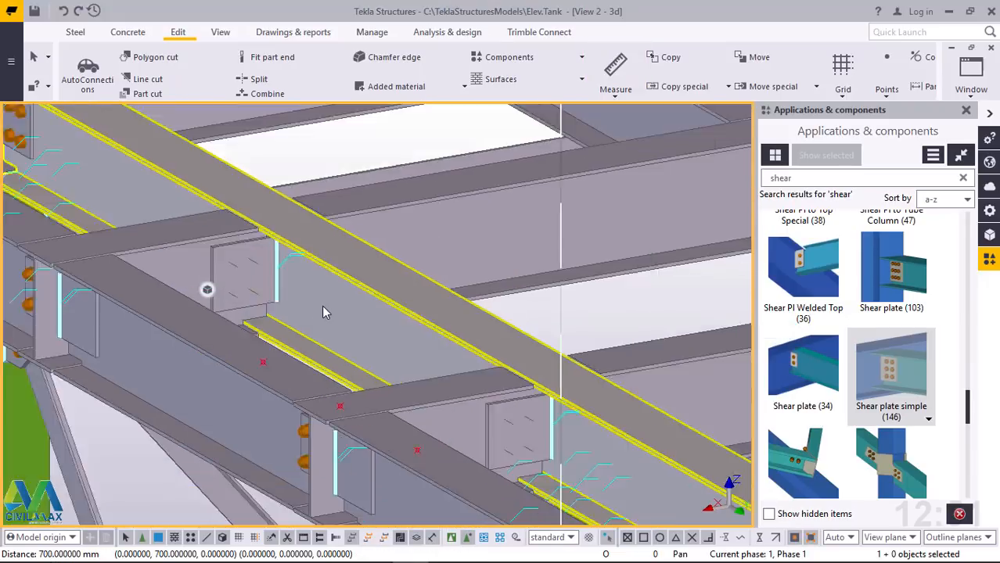
pyautogui.scroll(-3, 322, 306)
pyautogui.scroll(-2, 188, 395)
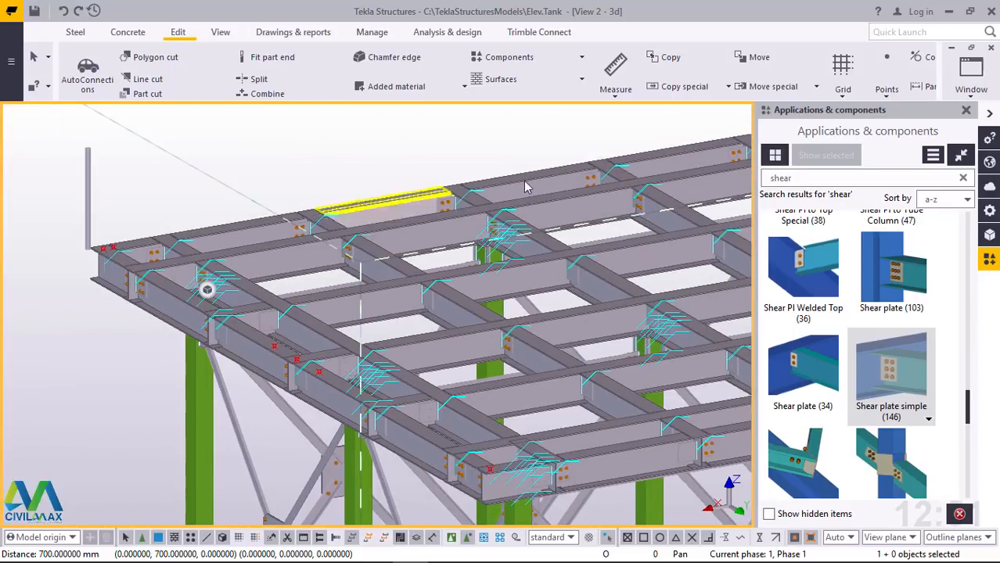
pyautogui.scroll(5, 71, 232)
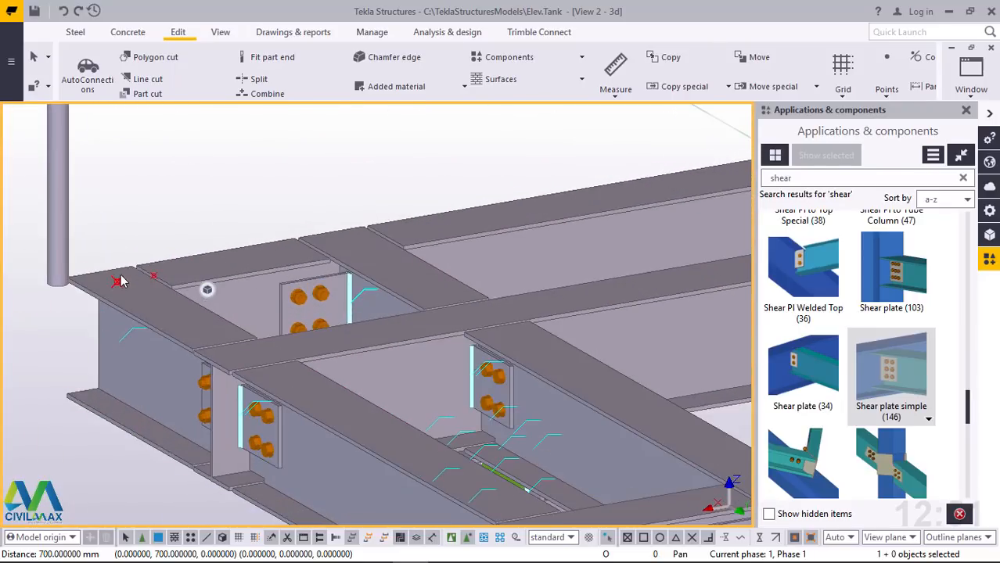
pyautogui.scroll(-5, 118, 285)
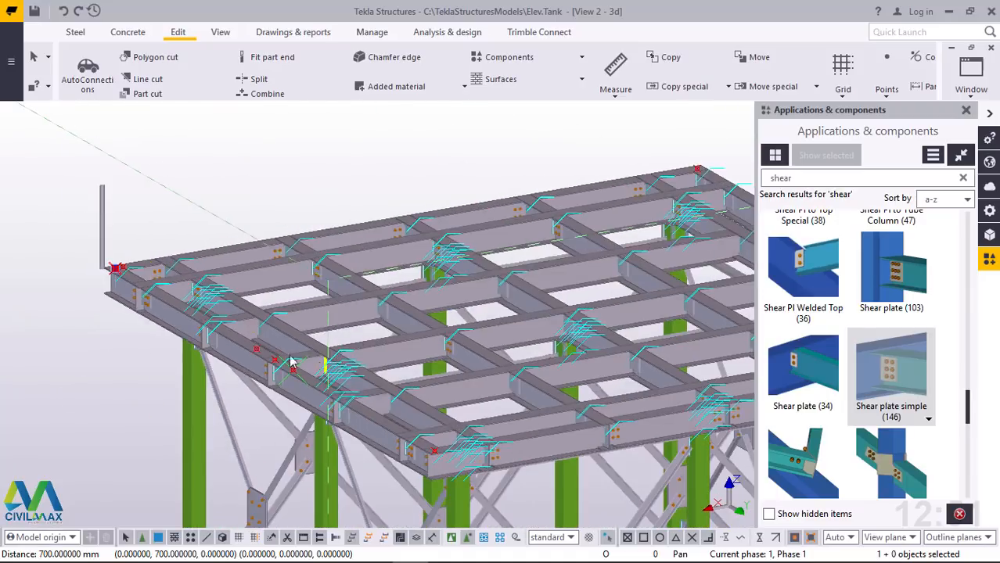
pyautogui.scroll(5, 196, 337)
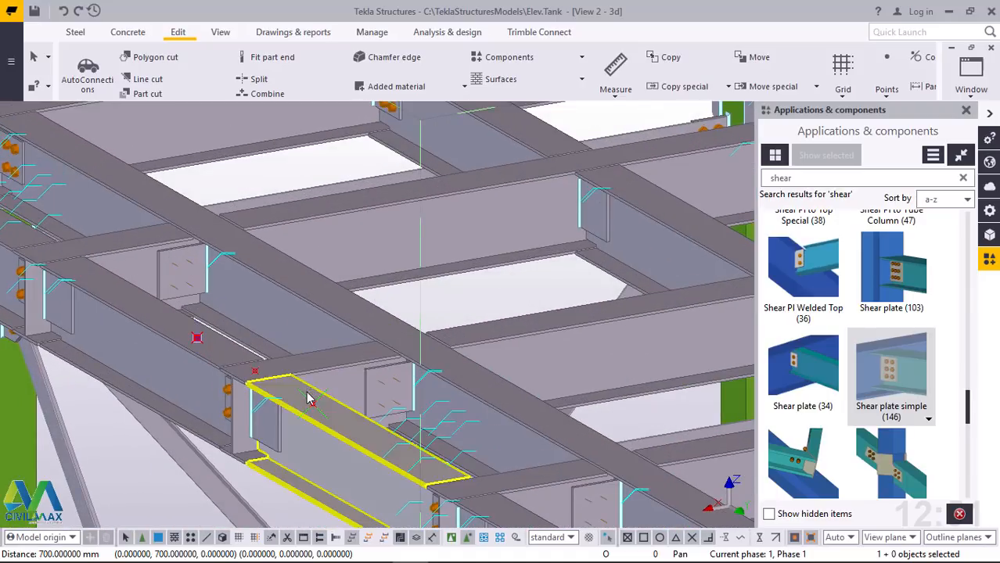
pyautogui.keyDown('ctrl'); pyautogui.click(312, 405); pyautogui.keyUp('ctrl')
pyautogui.scroll(-4, 312, 405)
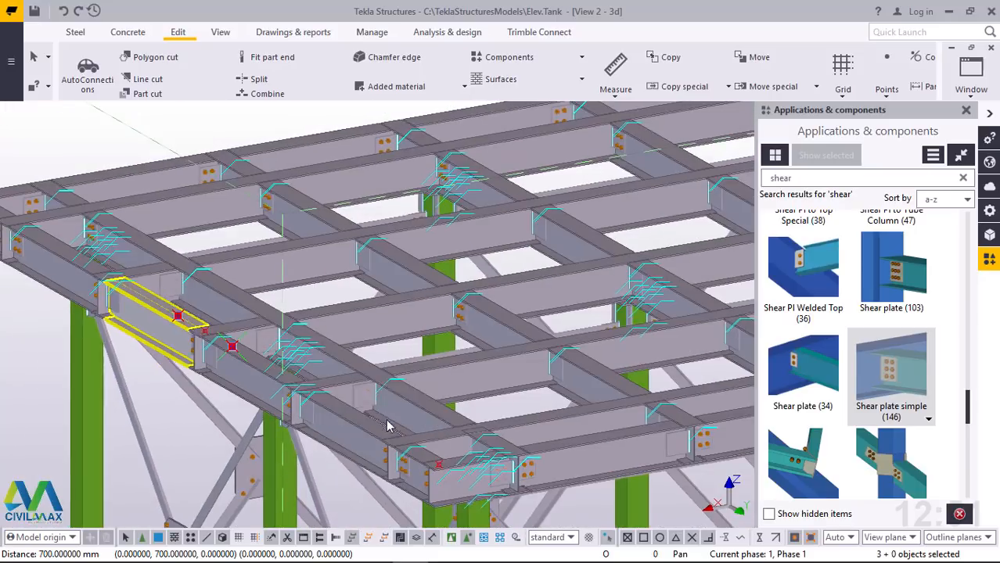
pyautogui.scroll(5, 470, 489)
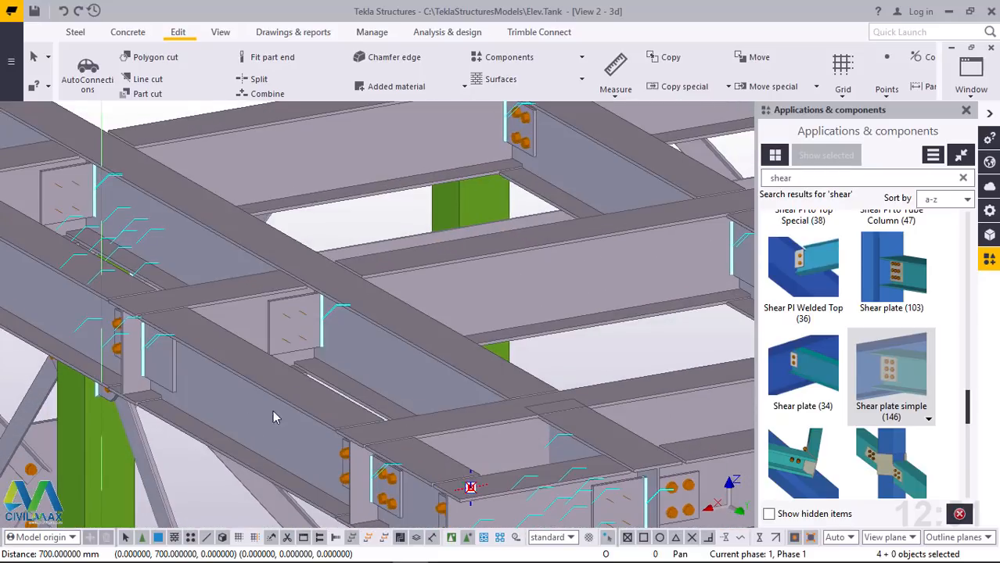
pyautogui.scroll(-6, 273, 417)
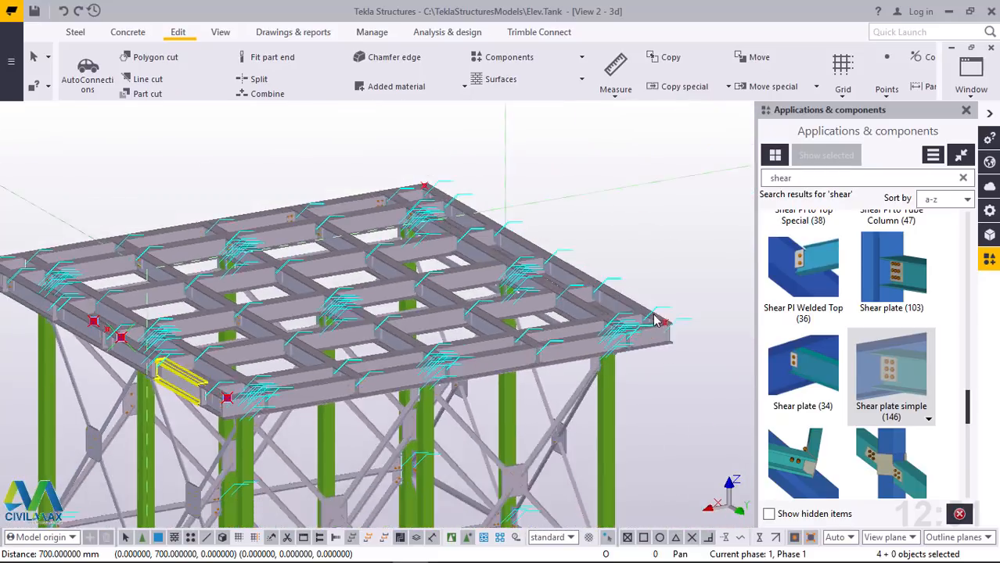
pyautogui.scroll(5, 657, 328)
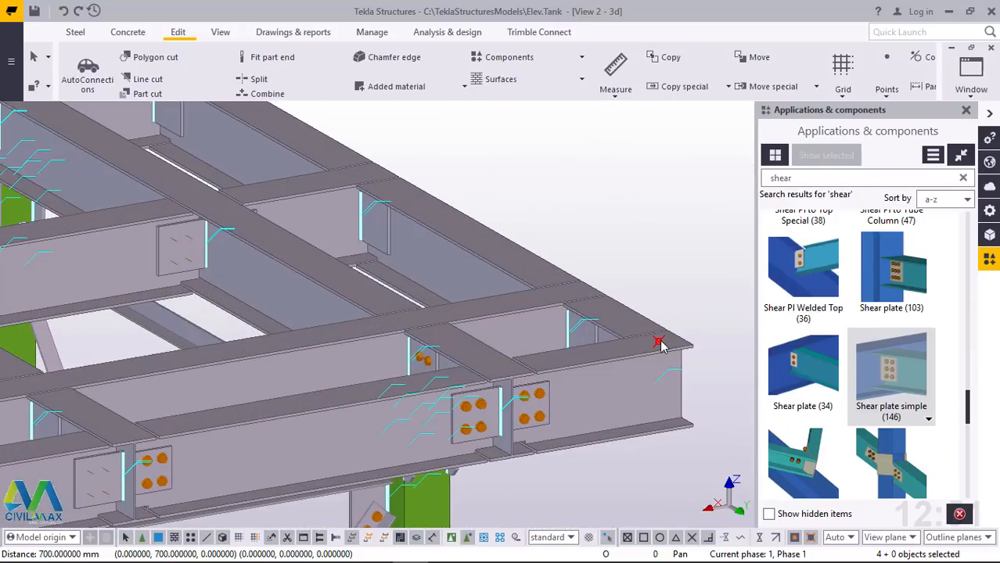
pyautogui.scroll(-5, 570, 411)
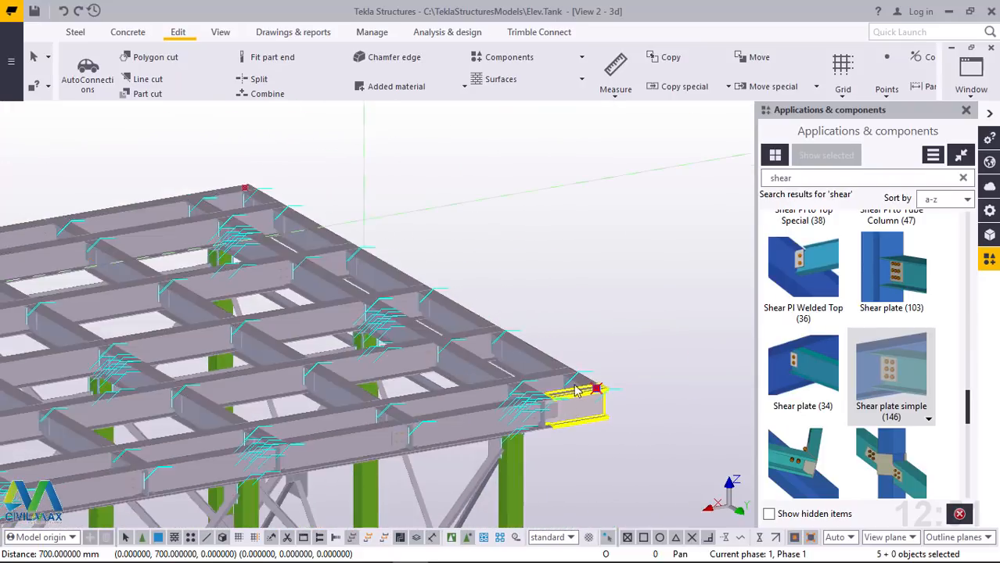
pyautogui.scroll(5, 308, 232)
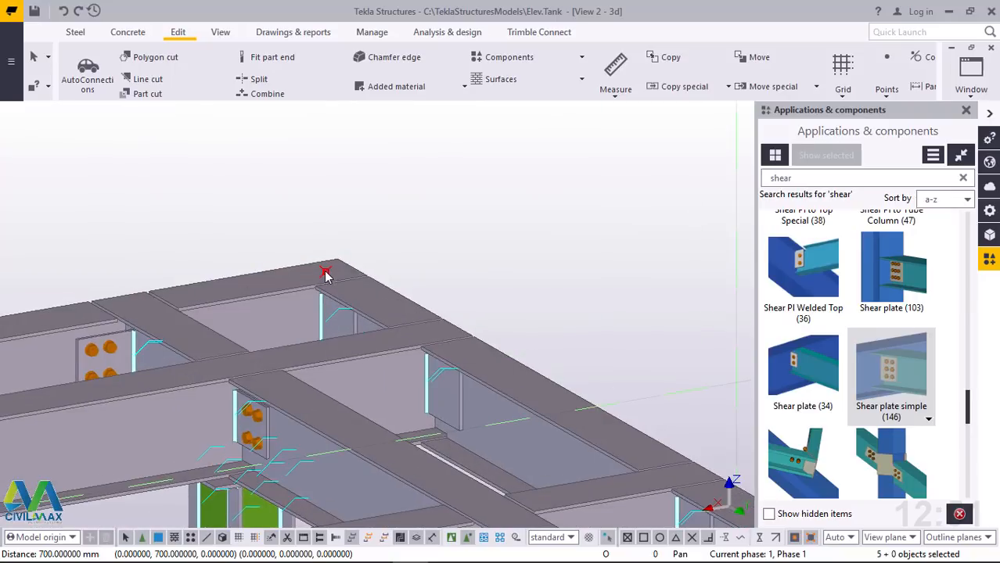
pyautogui.scroll(-5, 560, 232)
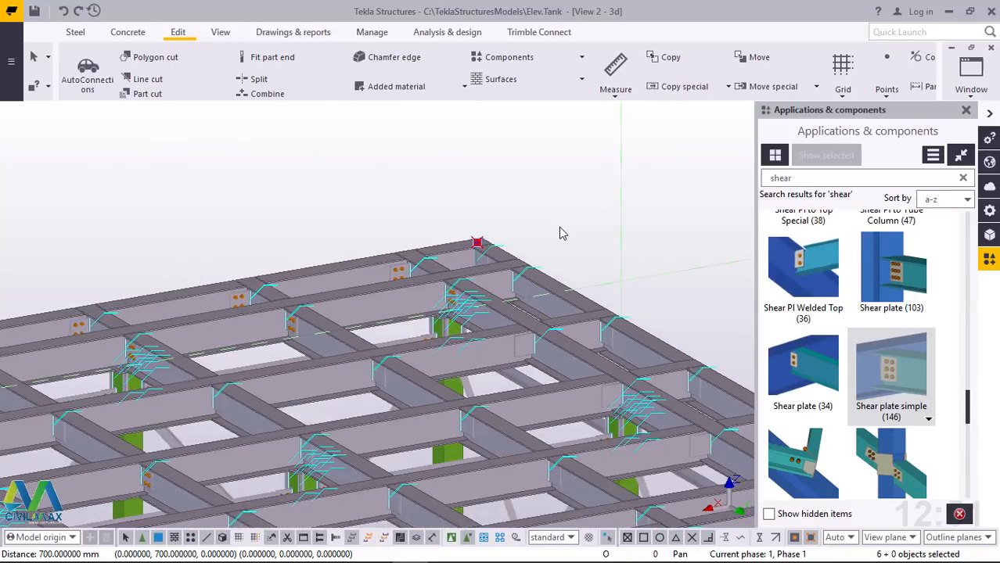
# Make one linear copy of the six selected points with dX 0, dY 0 and dZ 800
pyautogui.rightClick(312, 186)
pyautogui.moveTo(467, 226)
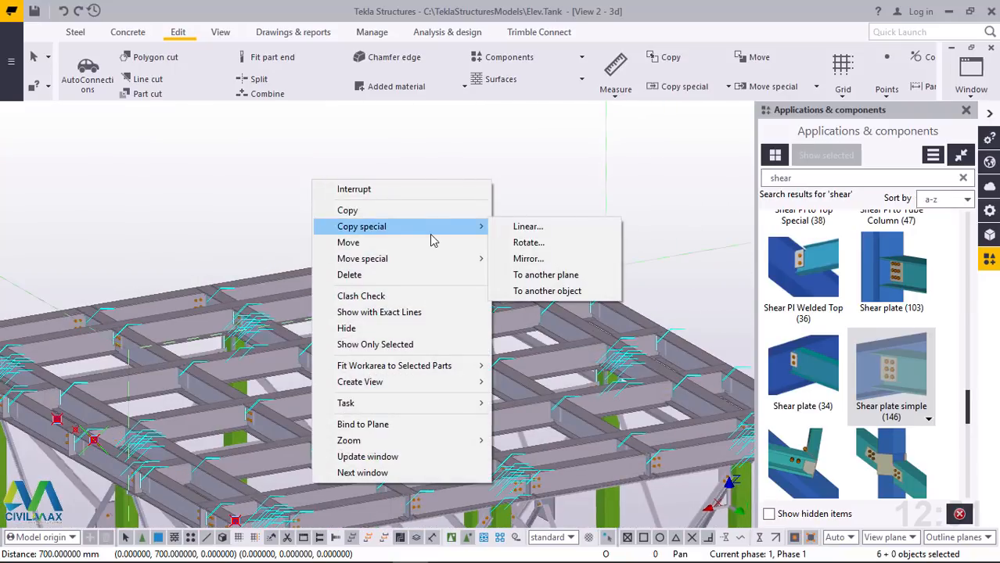
pyautogui.click(535, 230)
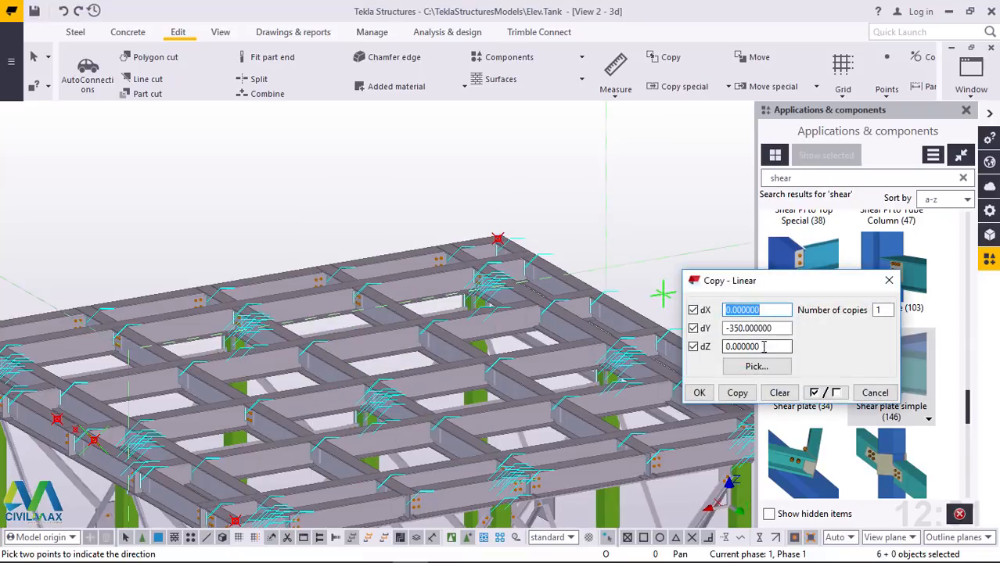
pyautogui.moveTo(777, 329); pyautogui.dragTo(706, 329)
pyautogui.write('0')
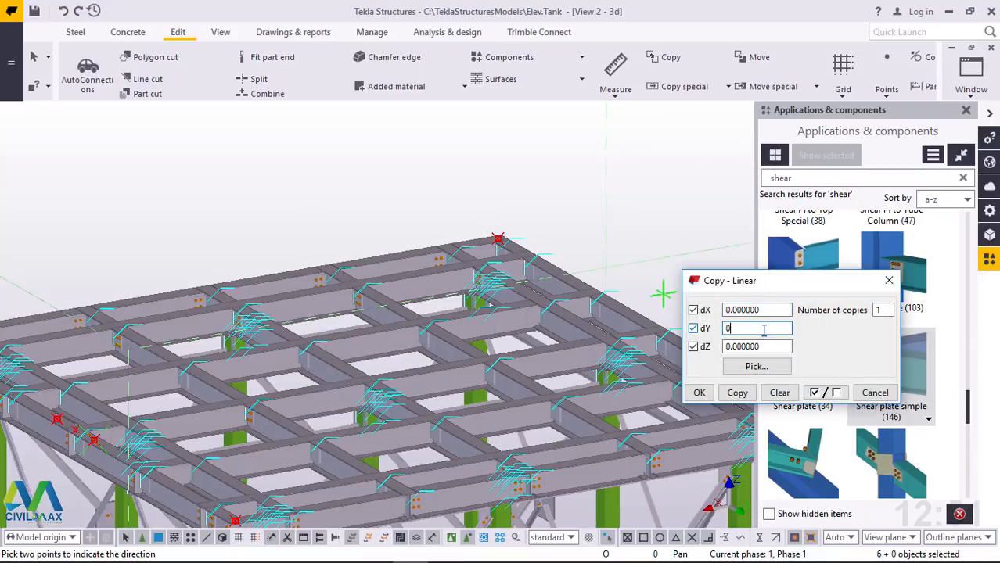
pyautogui.moveTo(771, 347); pyautogui.dragTo(704, 349)
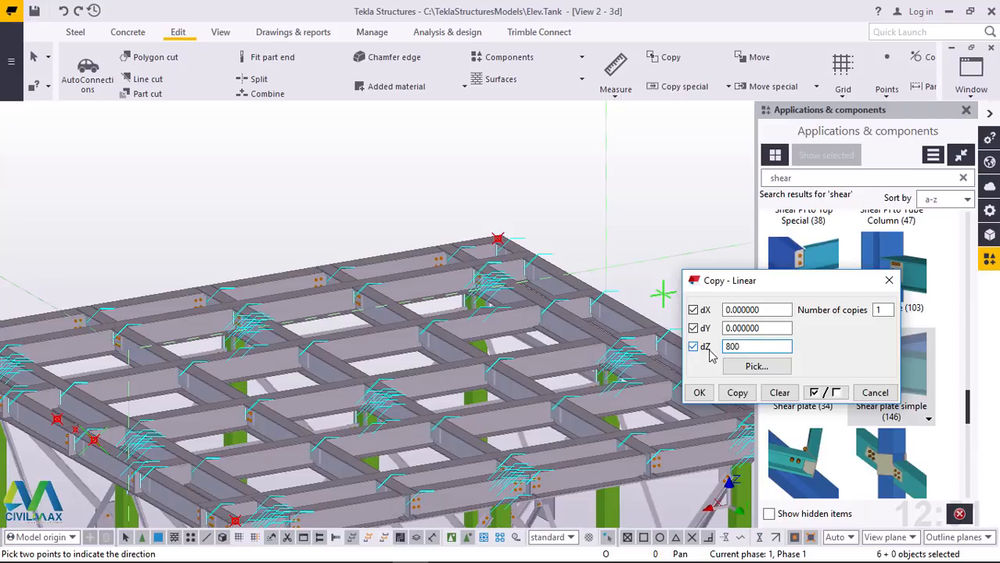
pyautogui.click(737, 393)
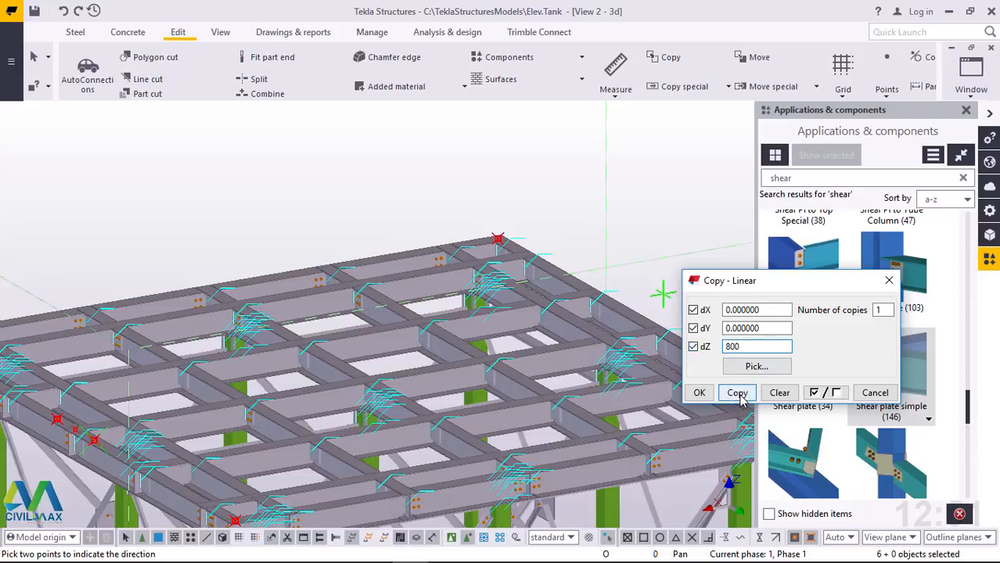
pyautogui.click(738, 394)
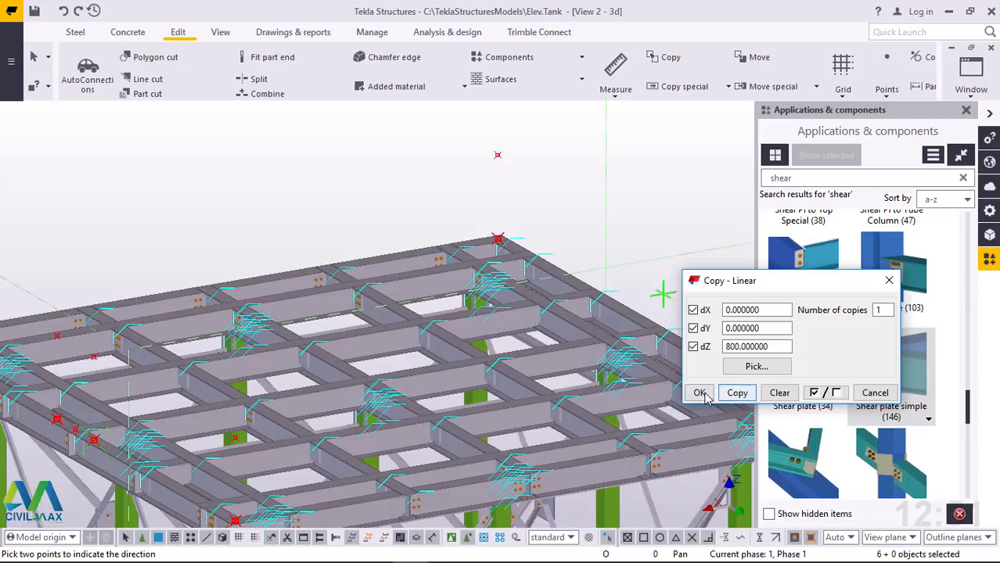
pyautogui.click(700, 393)
pyautogui.rightClick(560, 169)
pyautogui.click(587, 175)
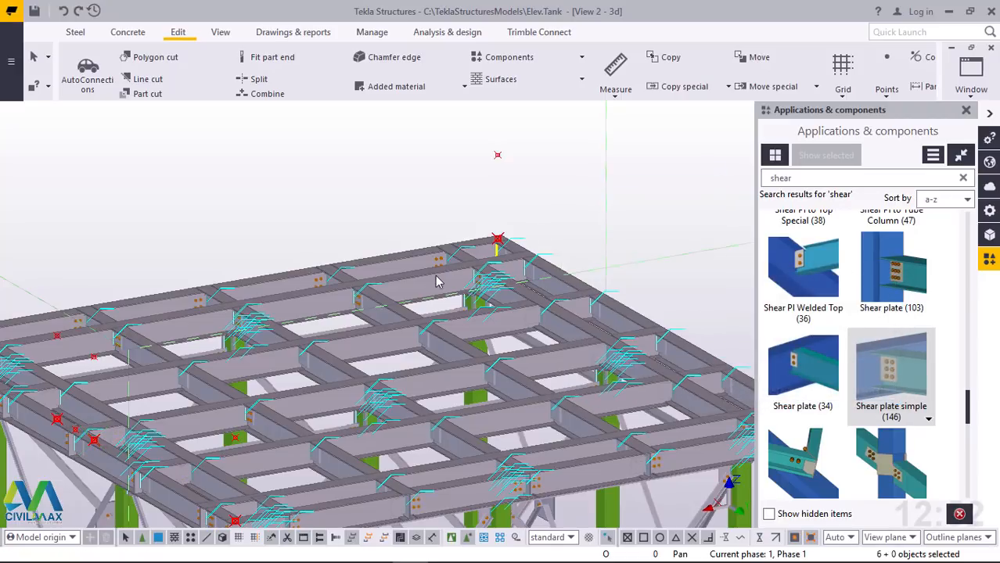
# Examine the vertical pipe's position and height relative to the nearest deck corner point and its raised copy
pyautogui.scroll(-8, 430, 279)
pyautogui.scroll(3, 148, 278)
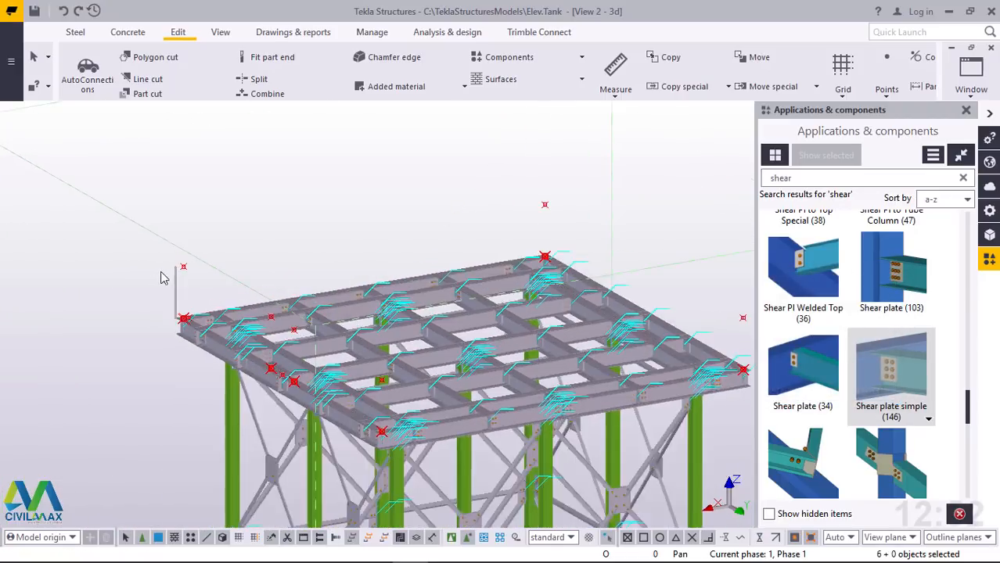
pyautogui.scroll(6, 172, 313)
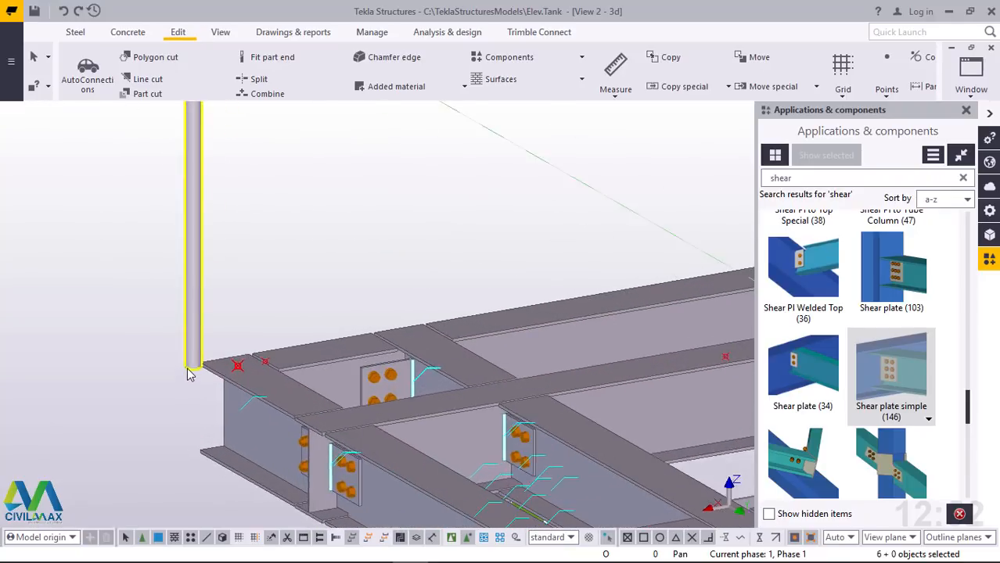
pyautogui.scroll(6, 189, 369)
pyautogui.scroll(-3, 129, 390)
pyautogui.scroll(-3, 97, 348)
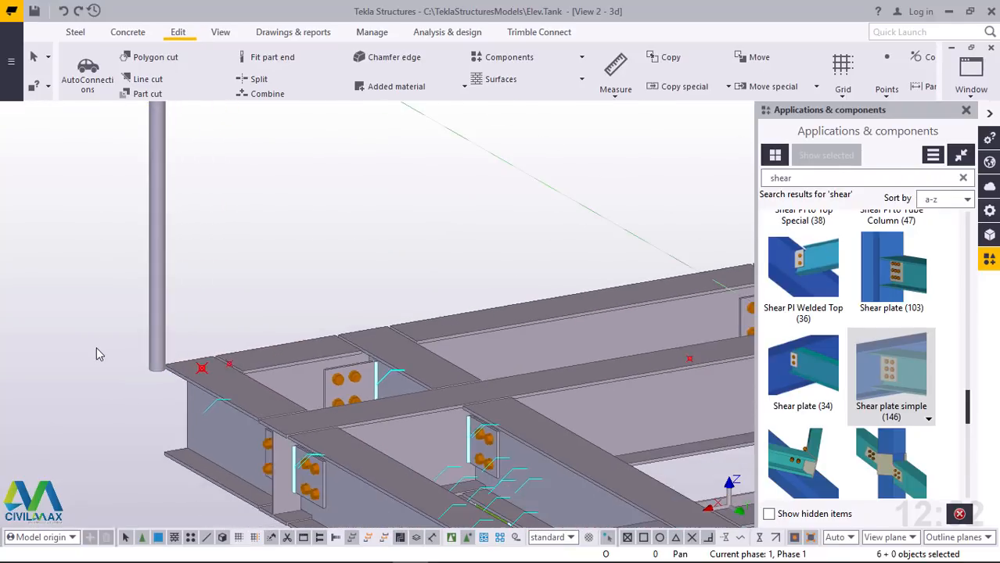
pyautogui.scroll(-2, 139, 257)
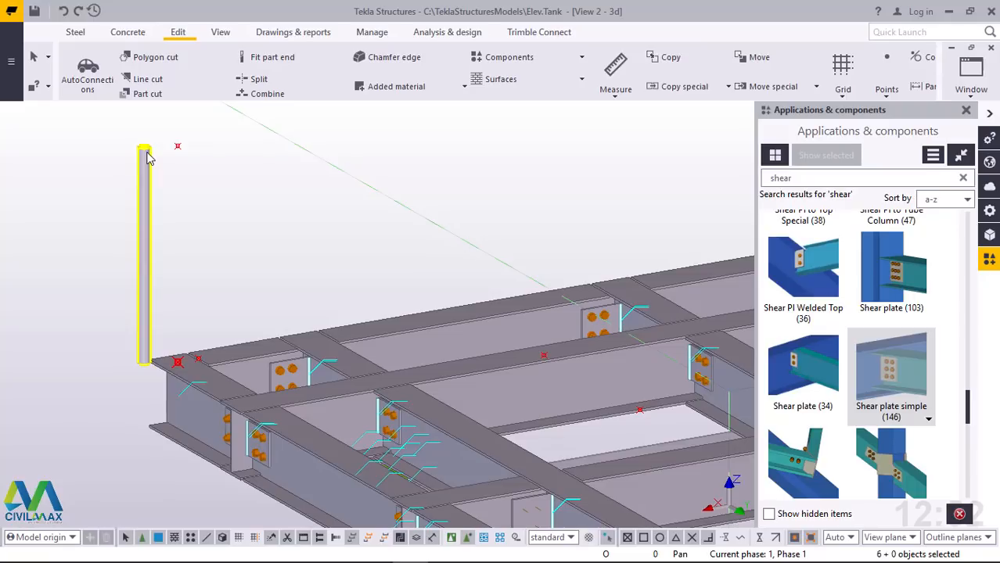
pyautogui.scroll(3, 197, 145)
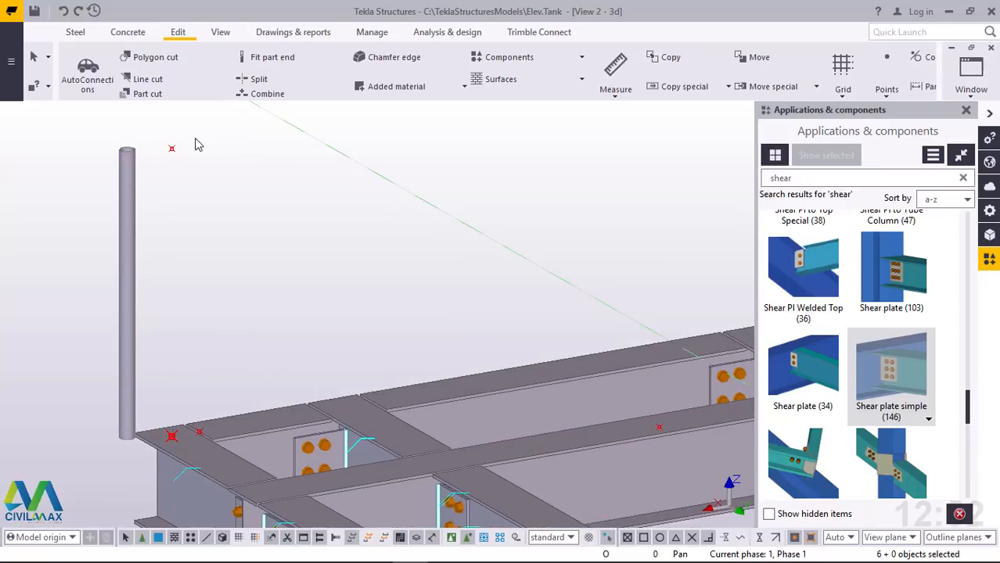
pyautogui.scroll(2, 194, 149)
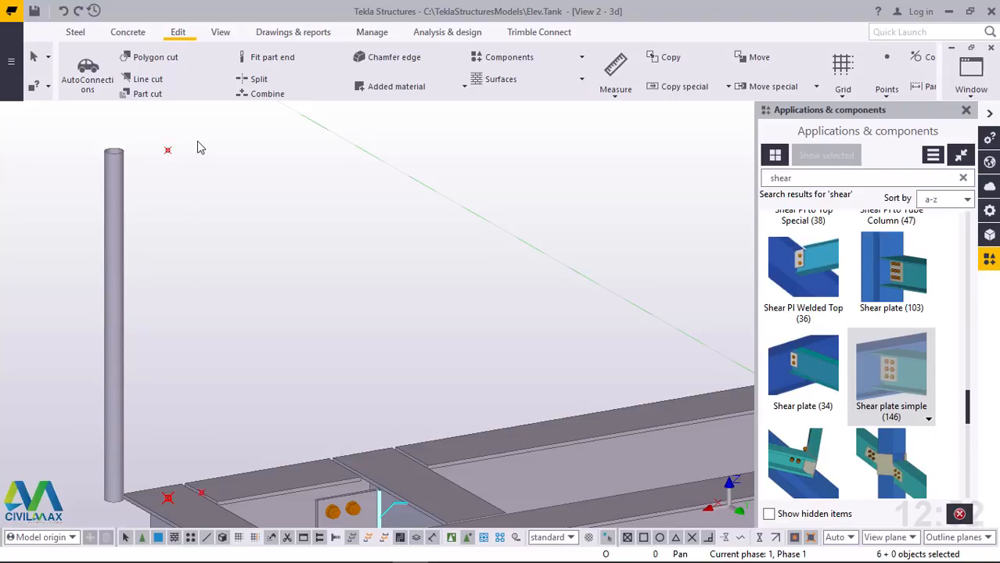
# Create a polybeam from the corner point beside the pipe up 800, across to the nearer raised midspan point and down to the perimeter beam
pyautogui.click(75, 32)
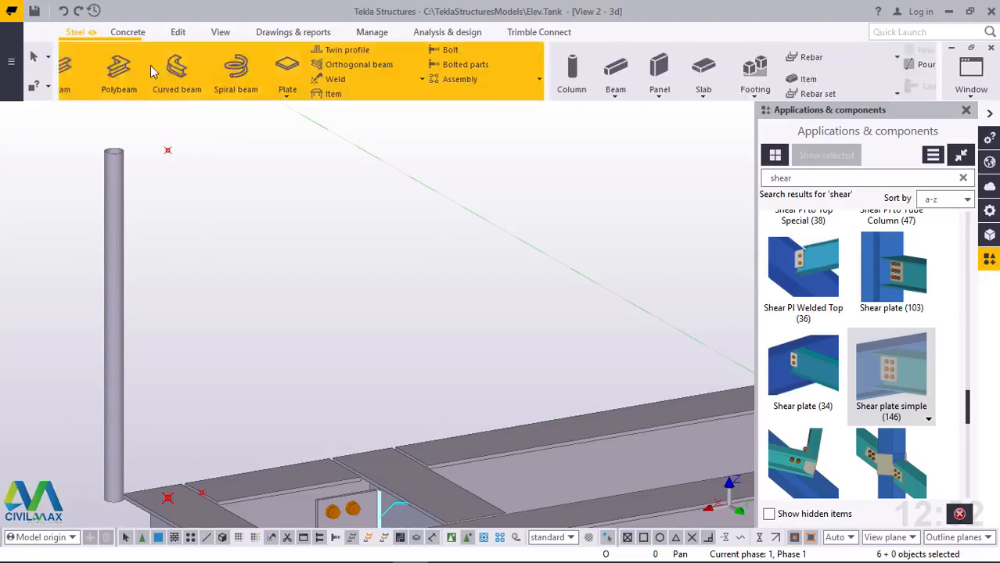
pyautogui.click(192, 78)
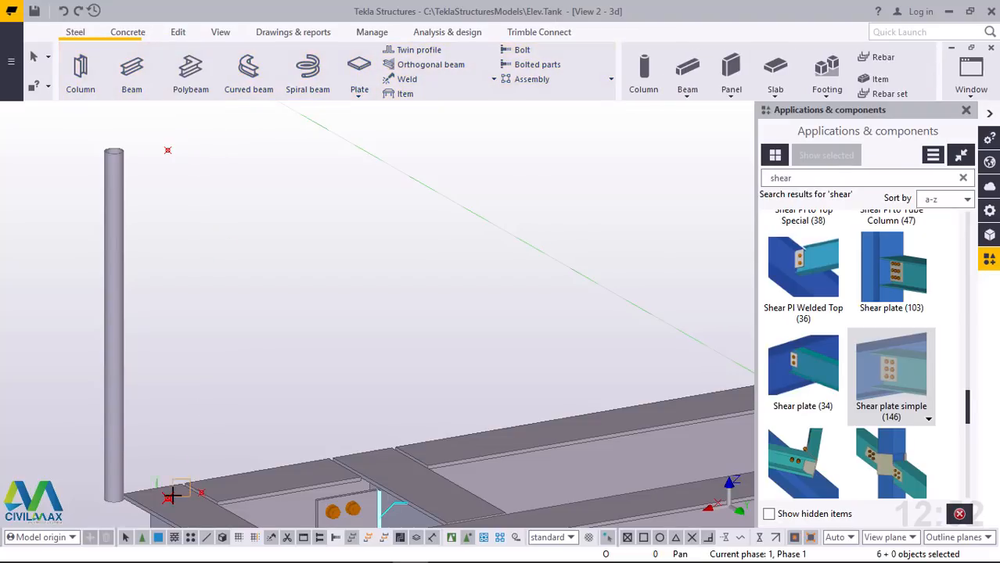
pyautogui.click(168, 496)
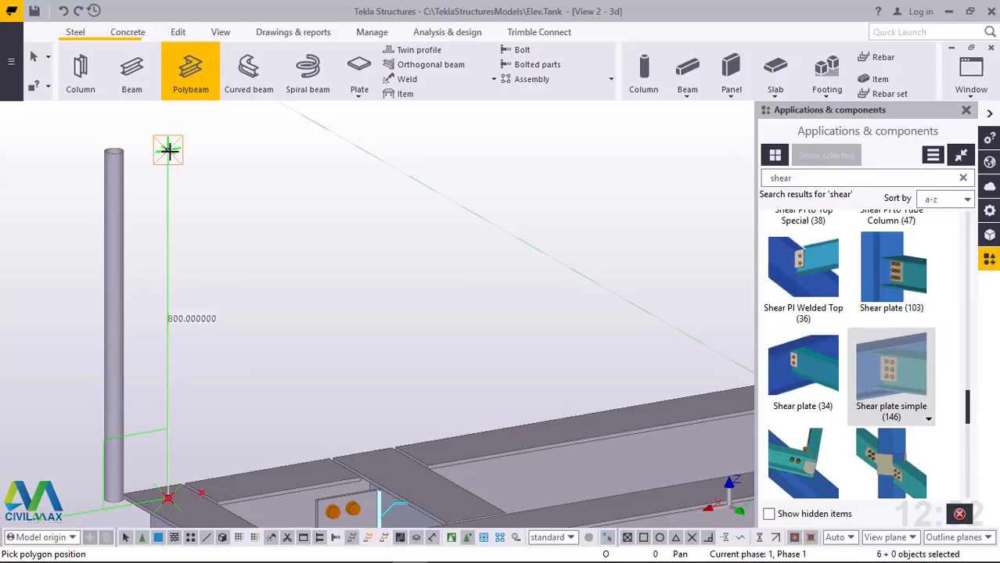
pyautogui.scroll(-5, 174, 196)
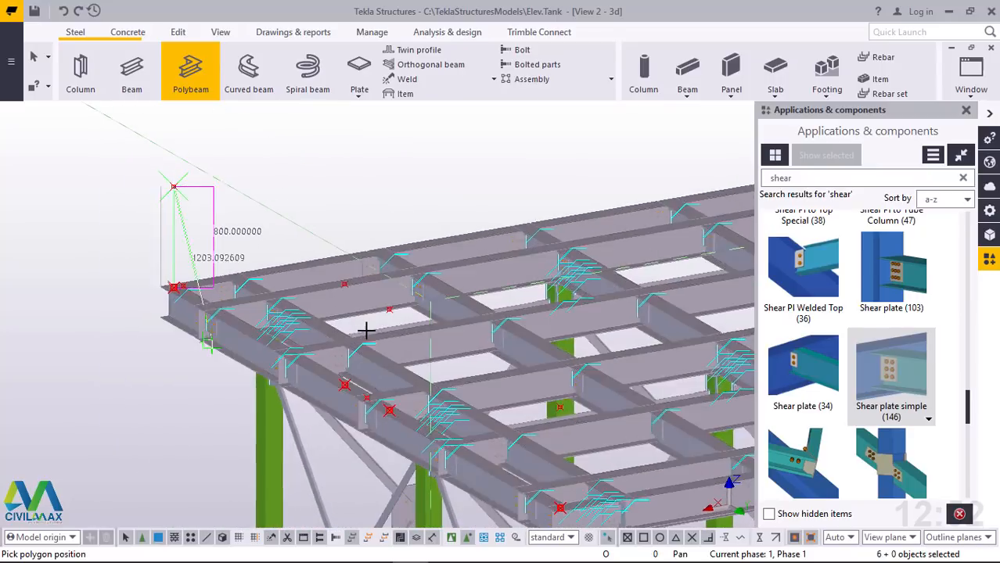
pyautogui.scroll(6, 365, 330)
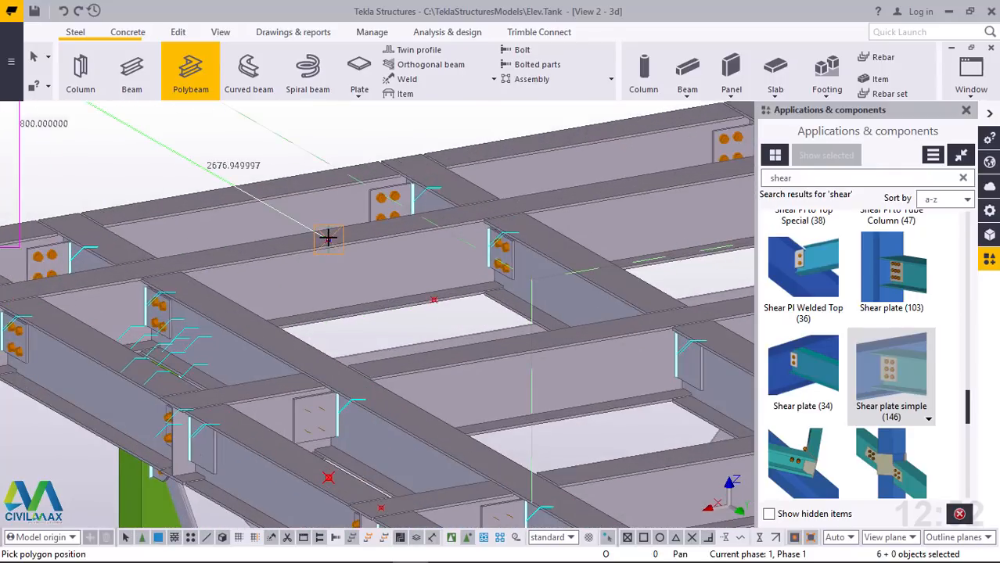
pyautogui.scroll(3, 327, 478)
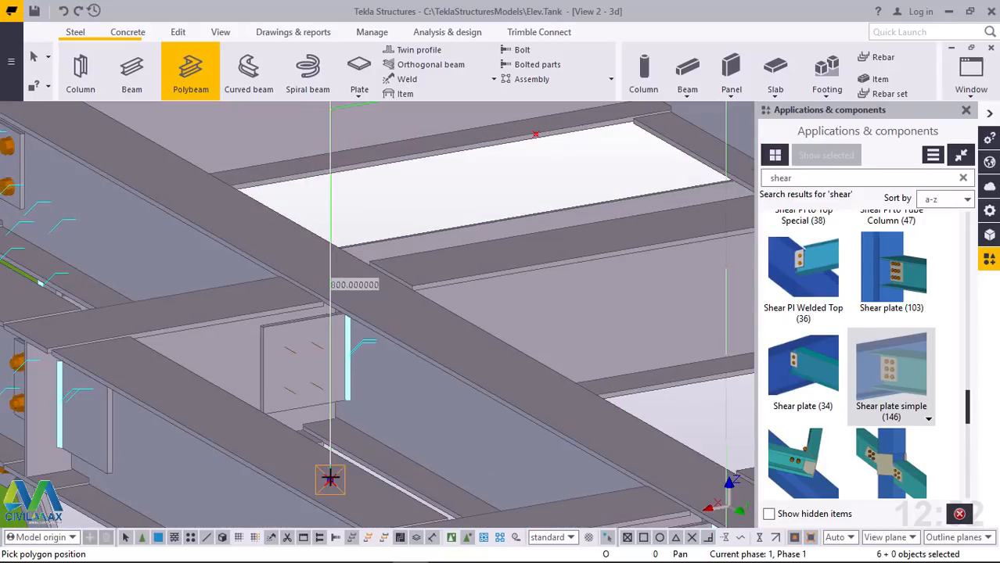
pyautogui.click(330, 478)
pyautogui.middleClick(329, 478)
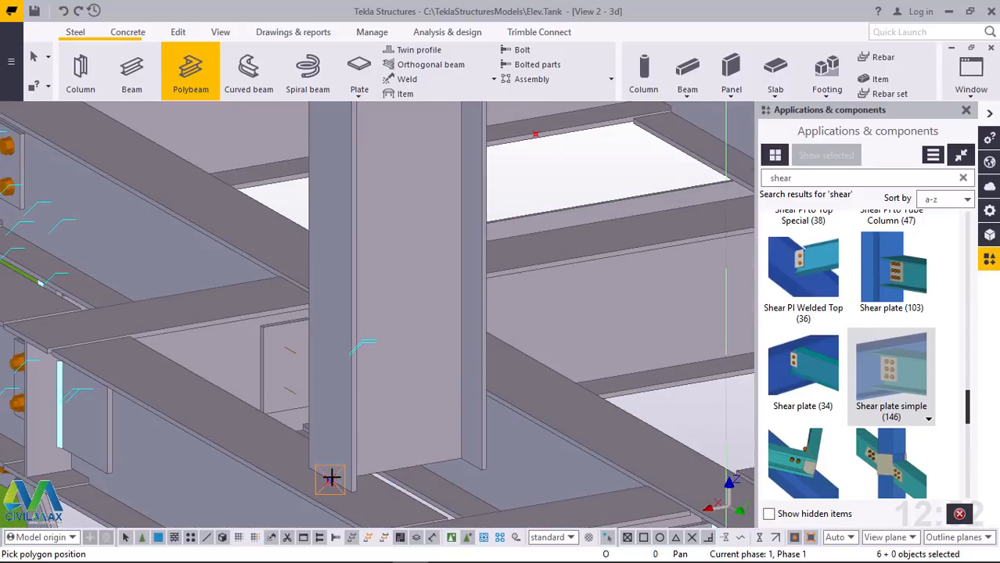
pyautogui.rightClick(335, 284)
pyautogui.click(375, 292)
# Set the new polybeam frame's profile to the circular hollow section CHS42.4*2.6
pyautogui.scroll(-4, 317, 436)
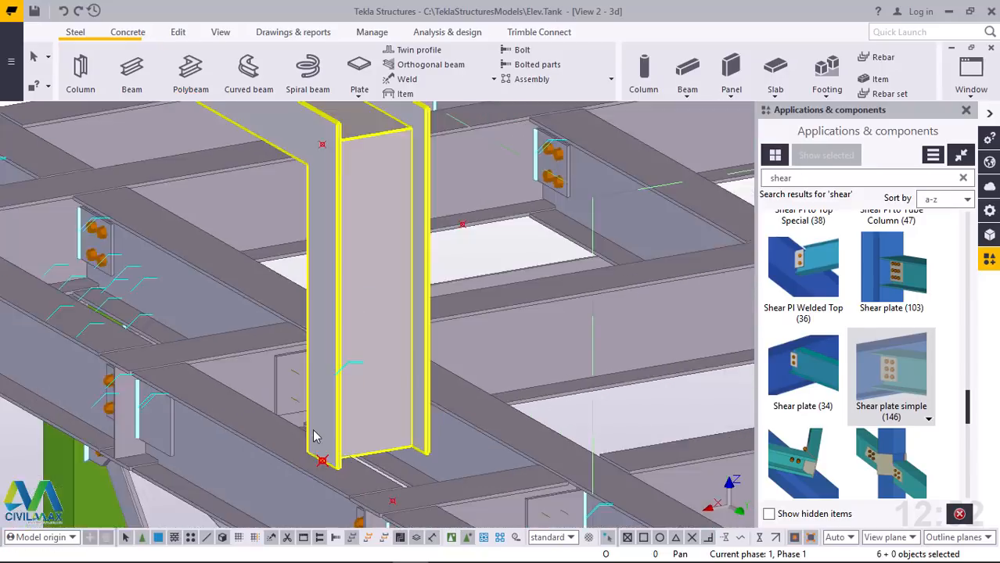
pyautogui.scroll(-3, 318, 432)
pyautogui.scroll(5, 137, 217)
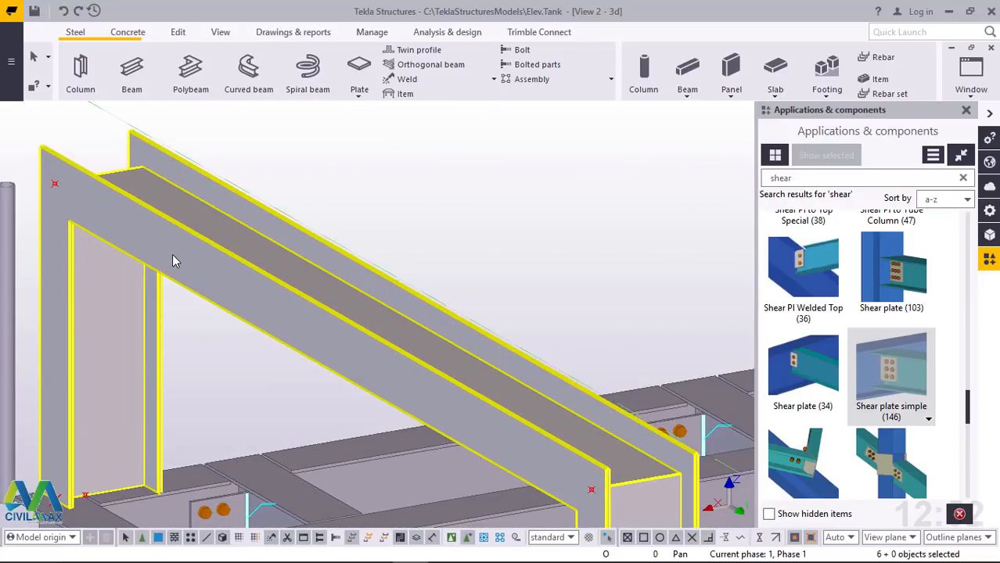
pyautogui.doubleClick(174, 261)
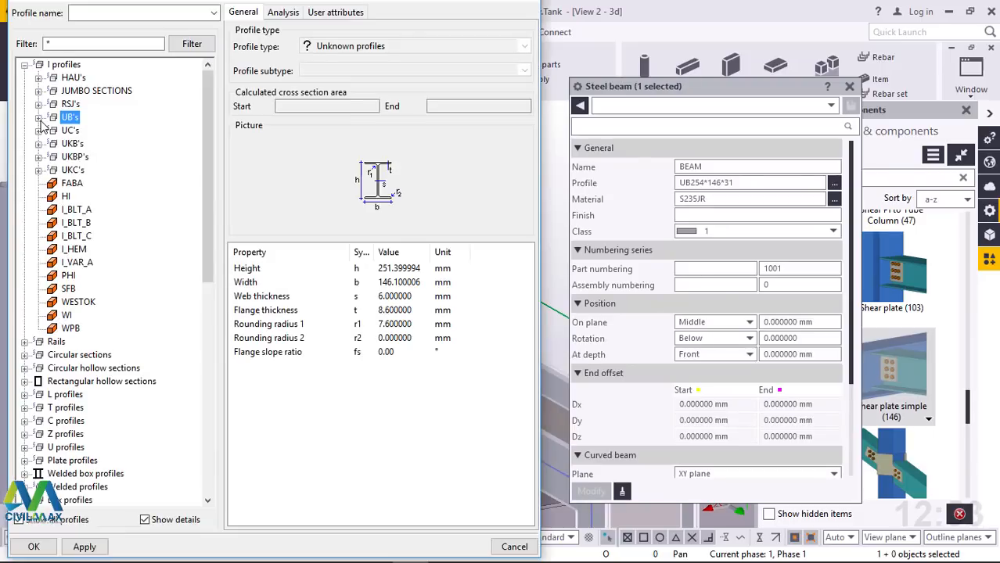
pyautogui.click(24, 368)
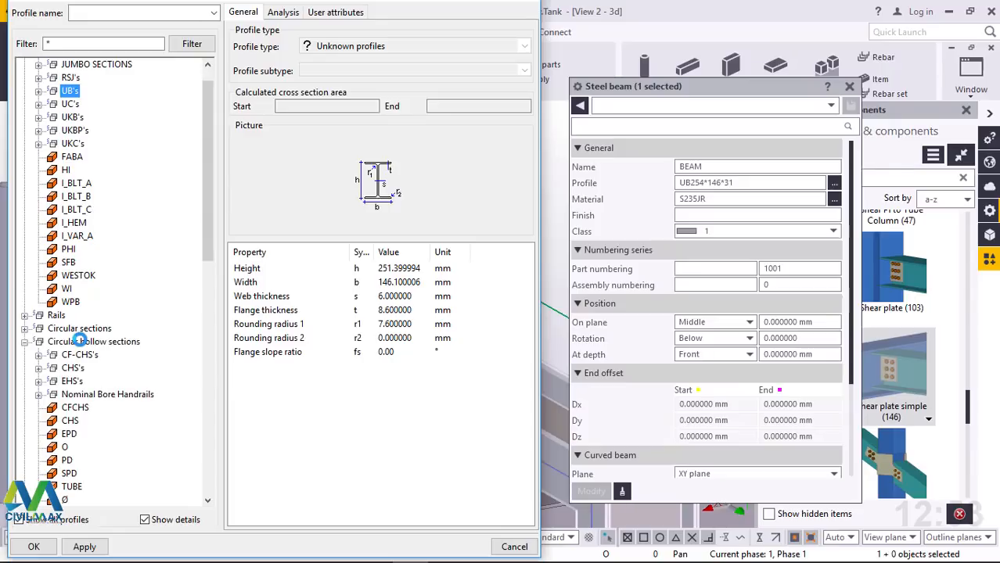
pyautogui.click(39, 367)
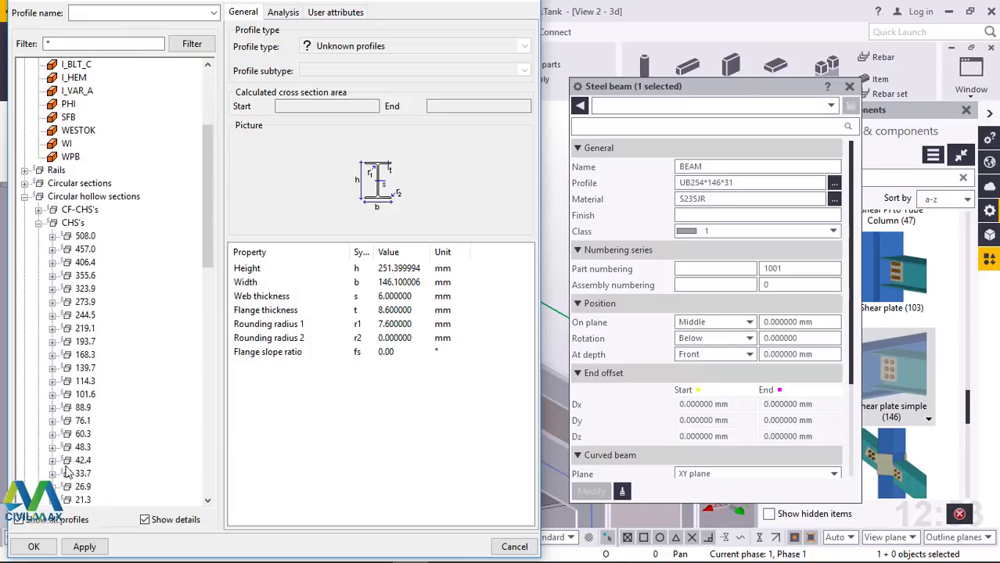
pyautogui.click(53, 461)
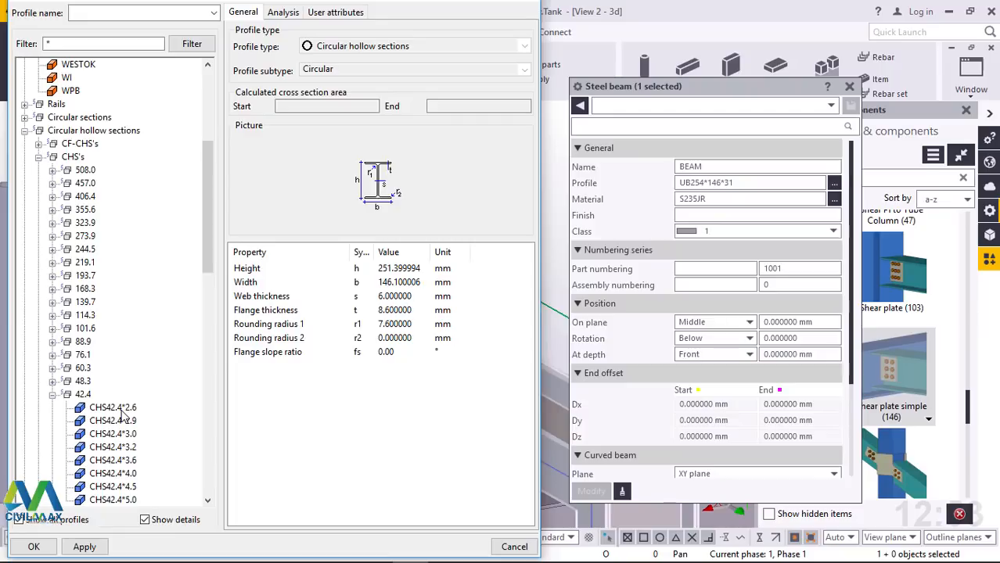
pyautogui.click(118, 407)
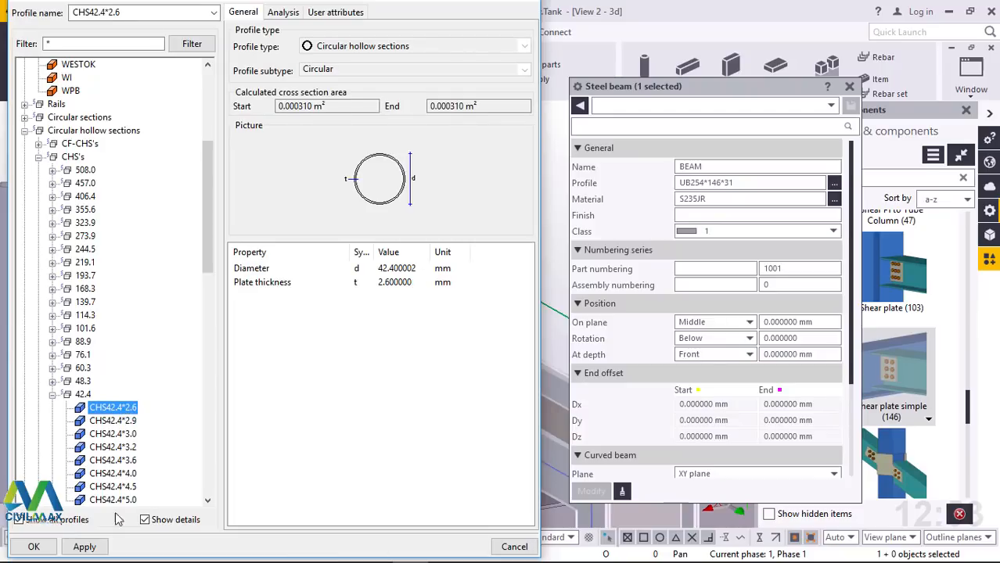
pyautogui.click(82, 547)
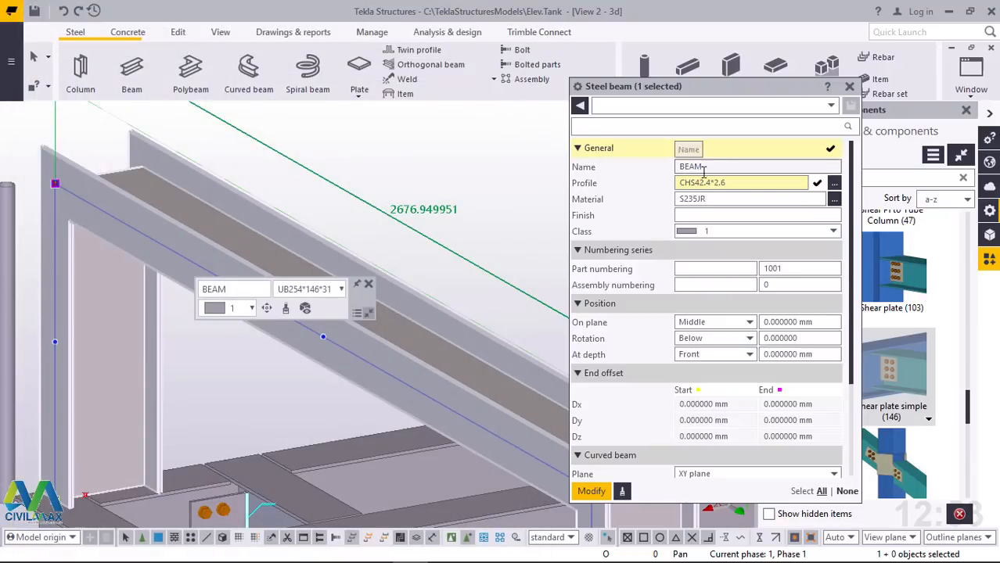
pyautogui.click(591, 492)
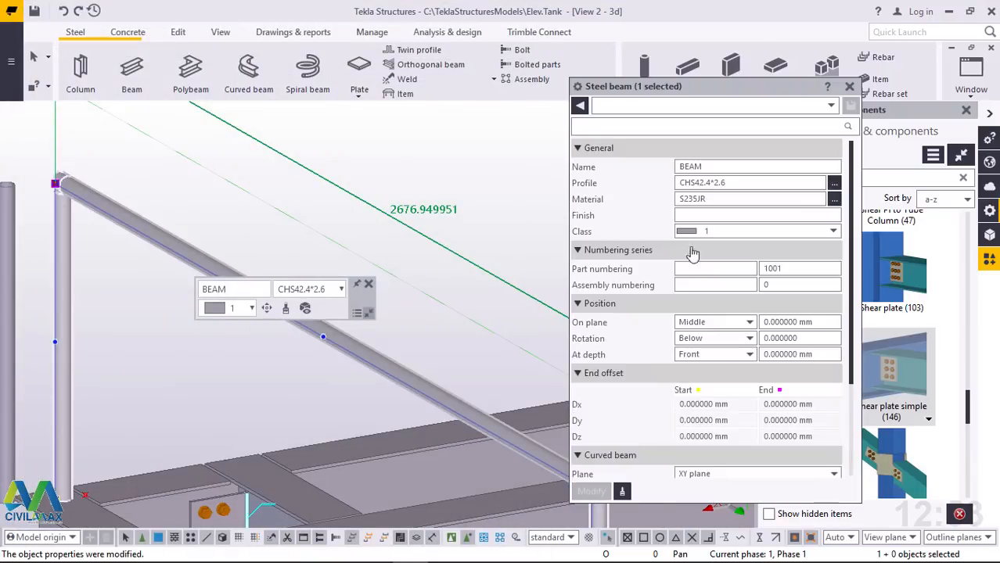
pyautogui.click(848, 86)
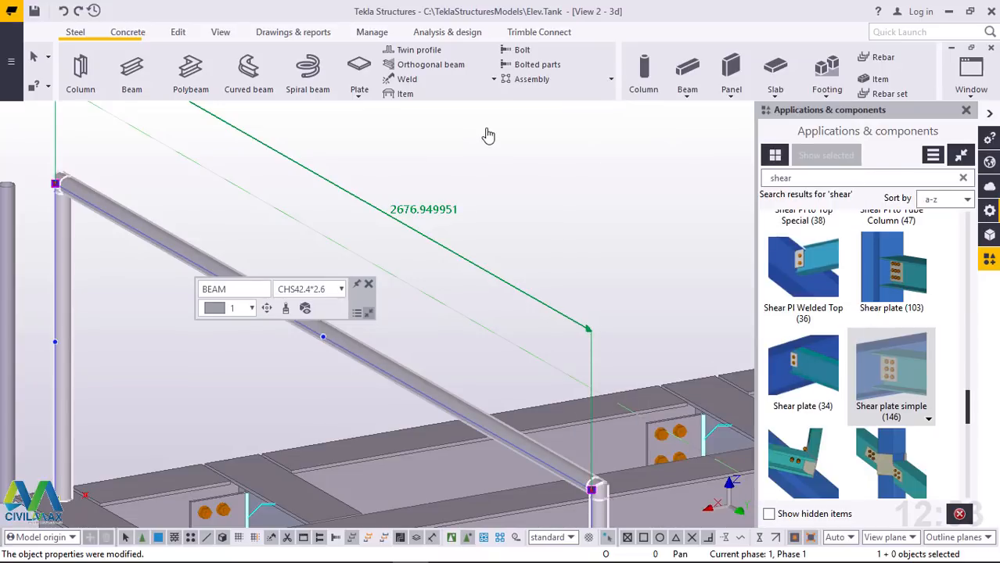
pyautogui.click(73, 229)
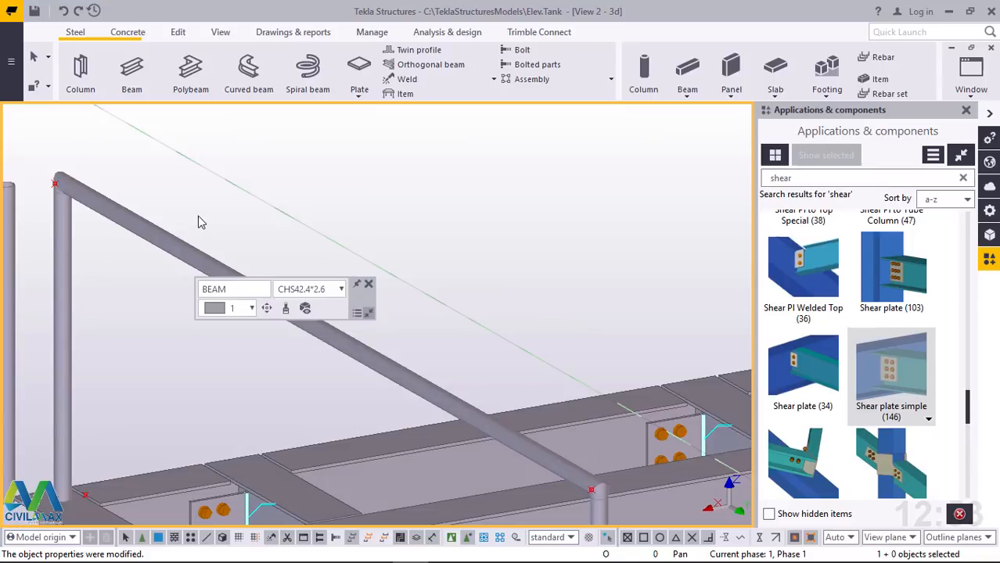
# Delete the separate vertical pipe standing just outside the handrail frame's corner post
pyautogui.scroll(-2, 24, 218)
pyautogui.click(53, 218)
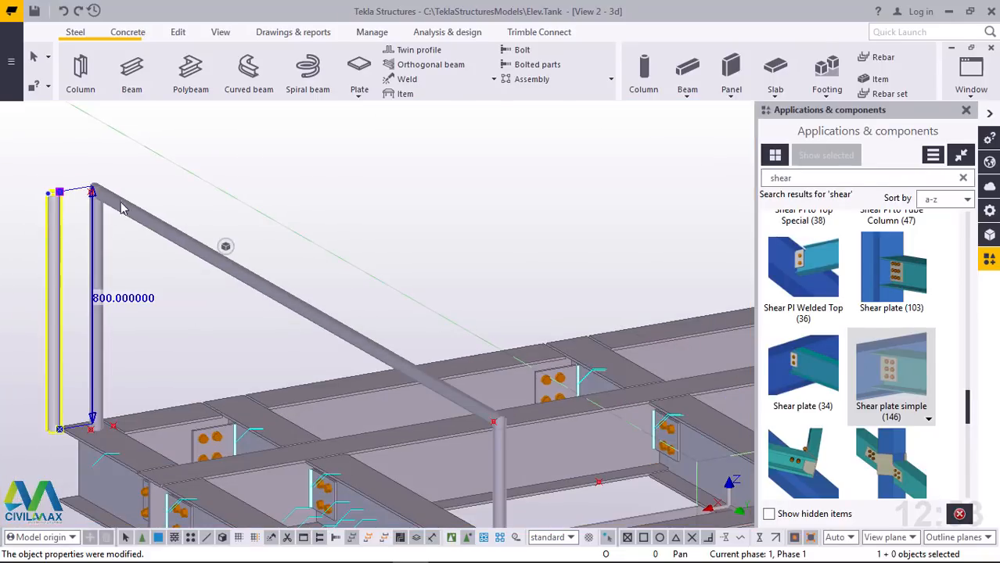
pyautogui.click(438, 158)
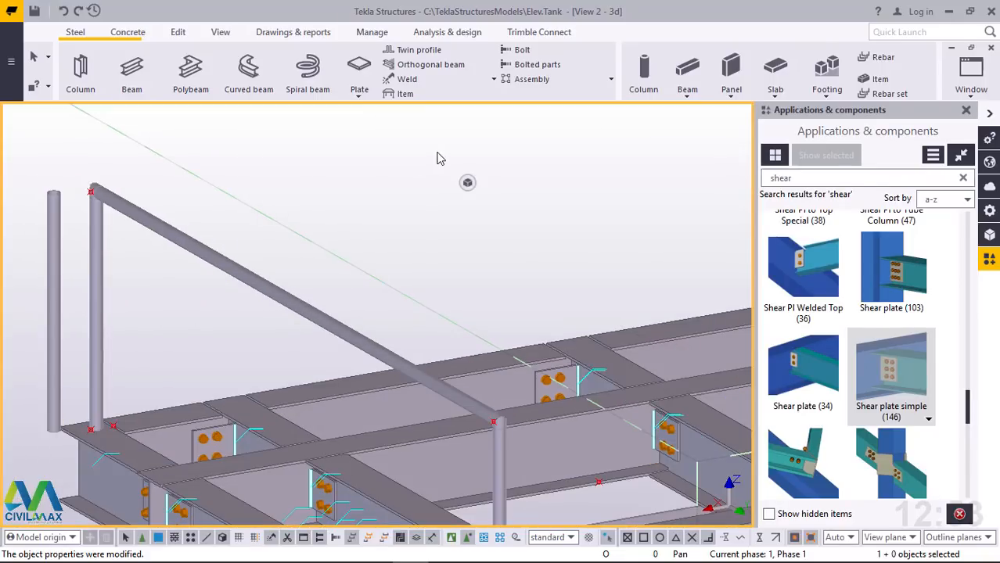
pyautogui.click(54, 217)
pyautogui.rightClick(319, 169)
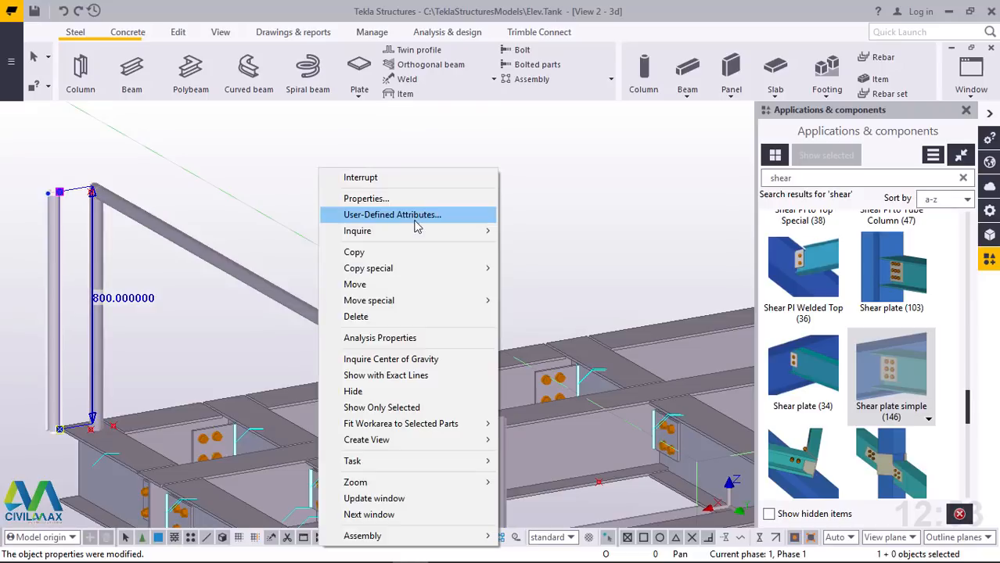
pyautogui.click(356, 317)
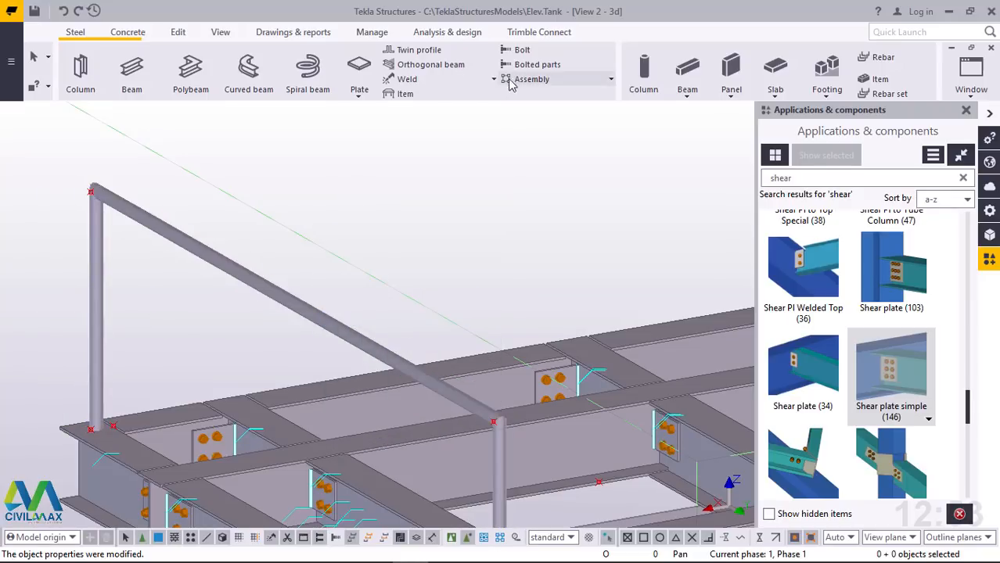
# Set the view rotation centre at the corner post's base and change the frame's At depth position so the pipe centres on its reference line
pyautogui.click(220, 32)
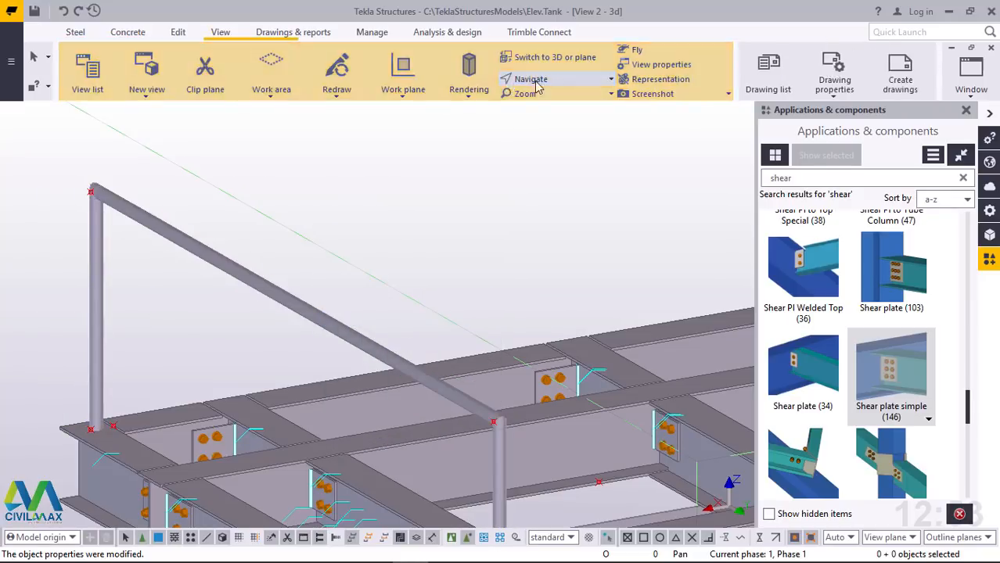
pyautogui.click(537, 83)
pyautogui.click(550, 129)
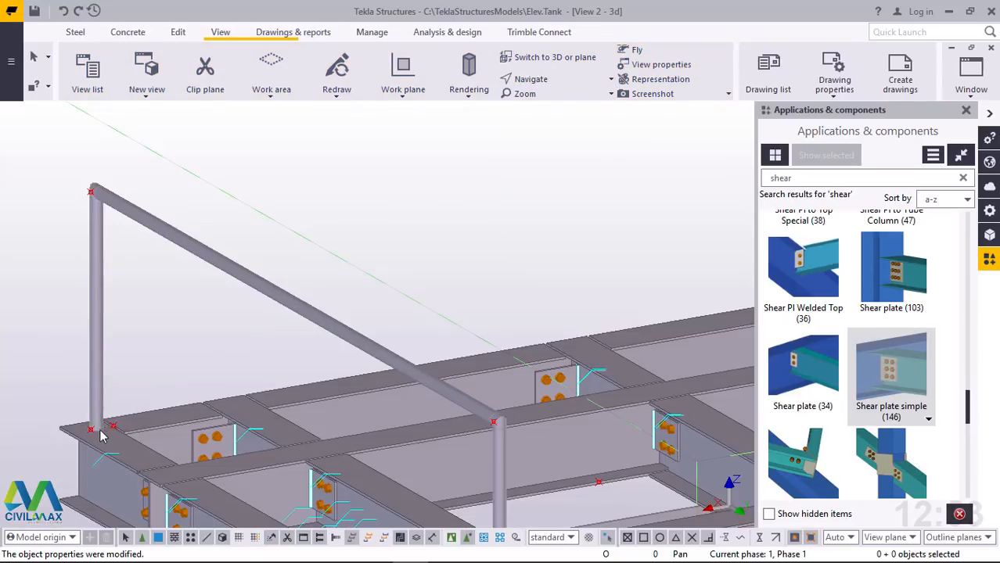
pyautogui.scroll(5, 100, 437)
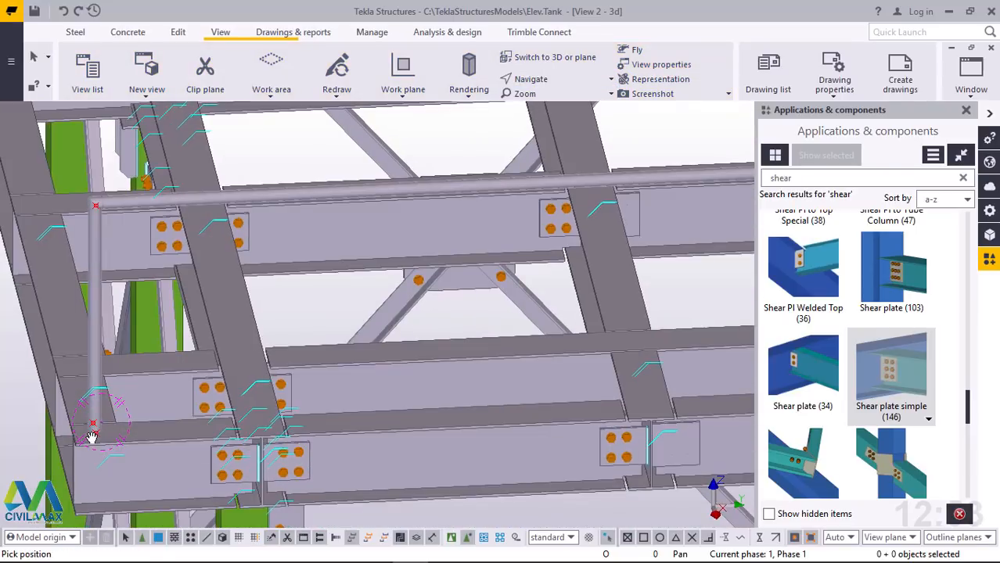
pyautogui.scroll(5, 92, 430)
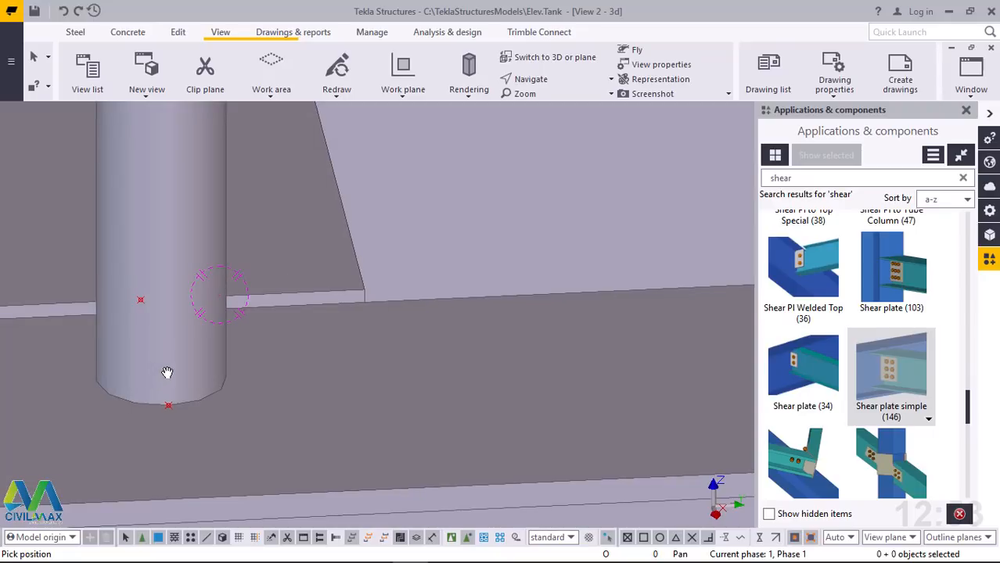
pyautogui.keyDown('ctrl'); pyautogui.moveTo(173, 367); pyautogui.dragTo(289, 279, button='middle'); pyautogui.keyUp('ctrl')
pyautogui.rightClick(289, 280)
pyautogui.click(341, 281)
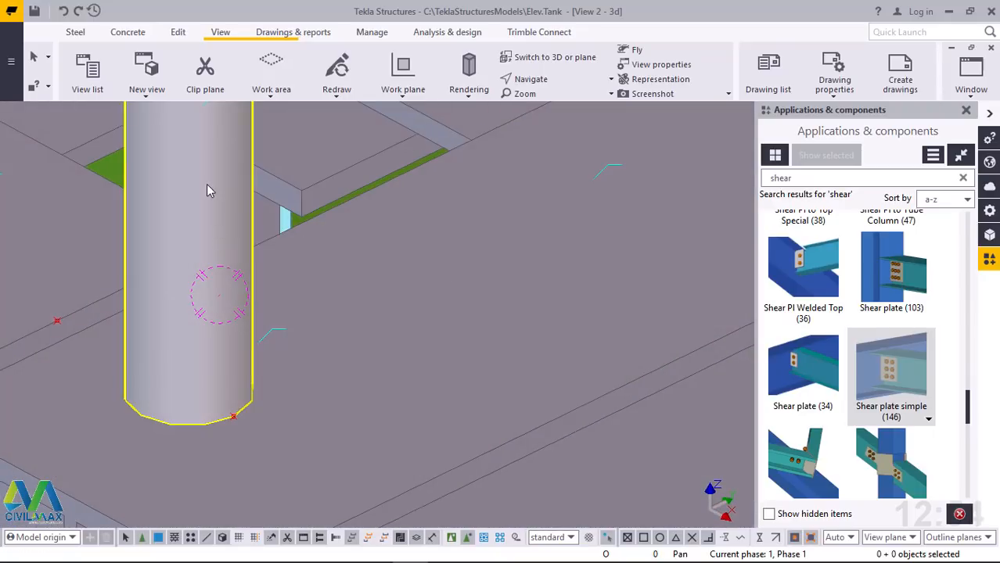
pyautogui.doubleClick(208, 190)
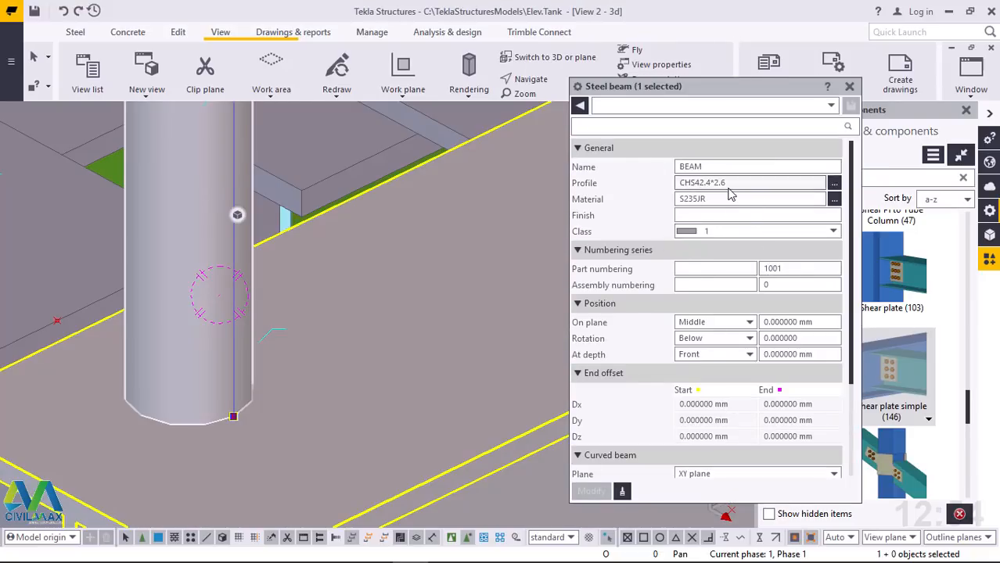
pyautogui.click(748, 356)
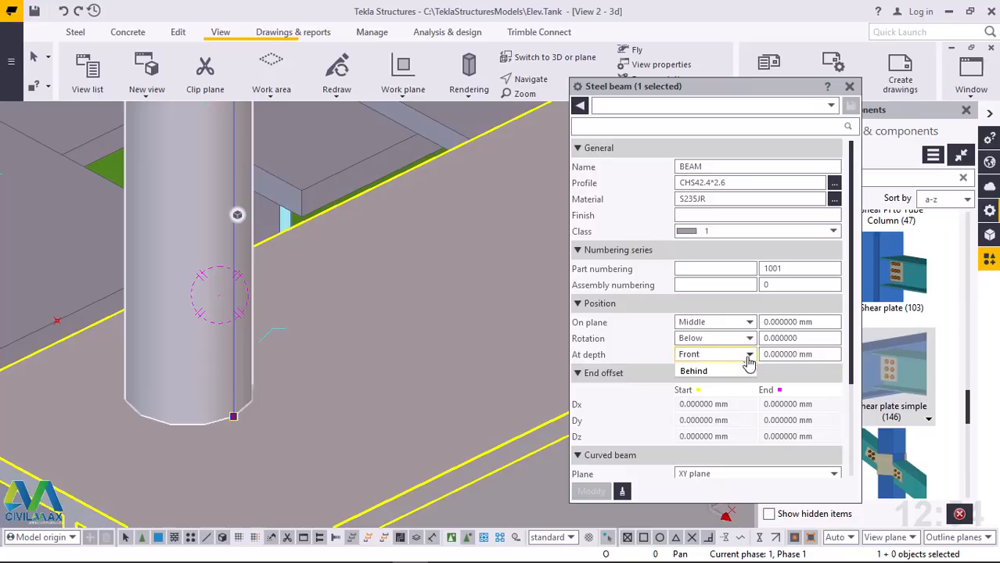
pyautogui.click(693, 368)
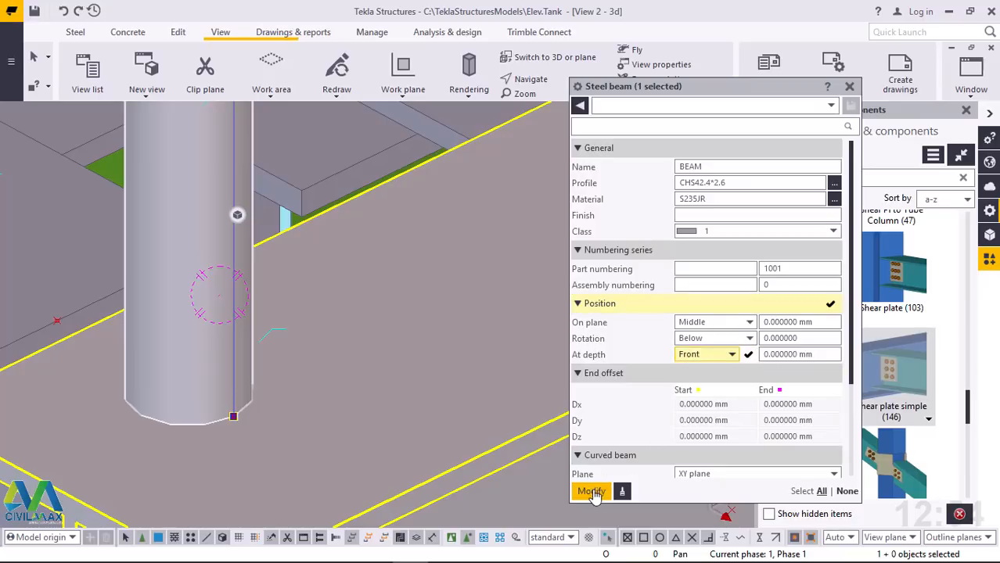
pyautogui.click(591, 491)
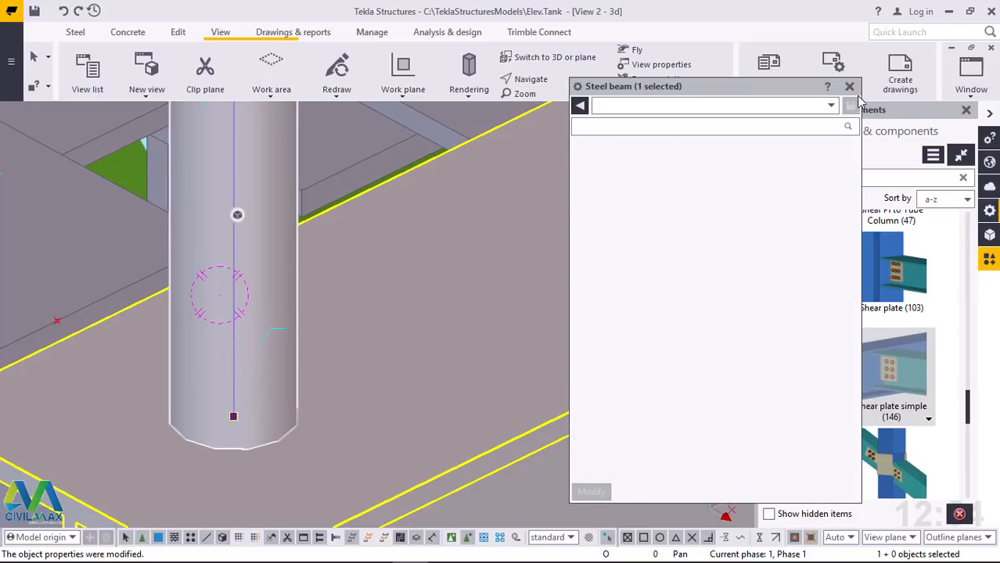
pyautogui.click(849, 86)
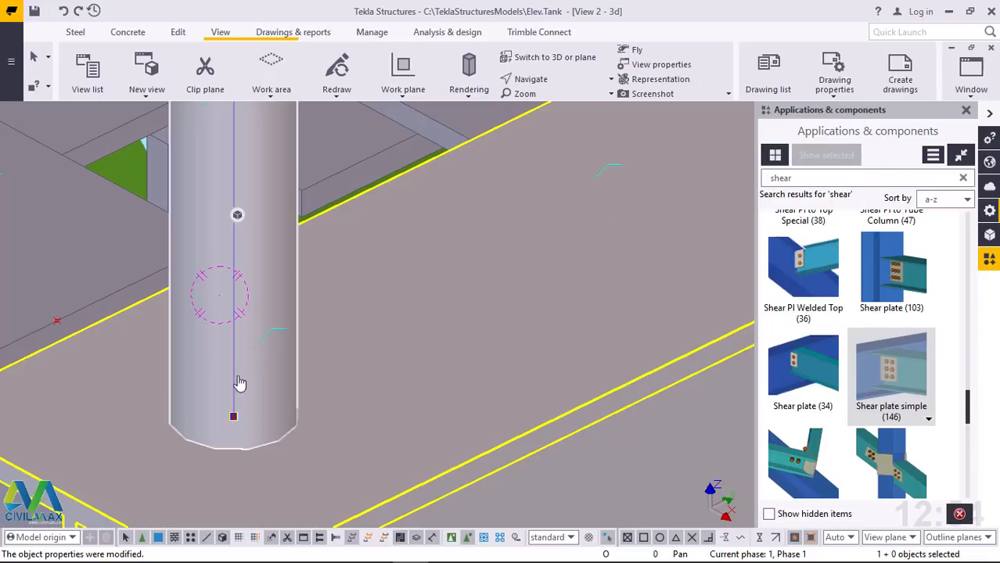
# Examine how the corner post's base sits on the perimeter beam and review the finished handrail frame along that edge
pyautogui.scroll(-8, 165, 374)
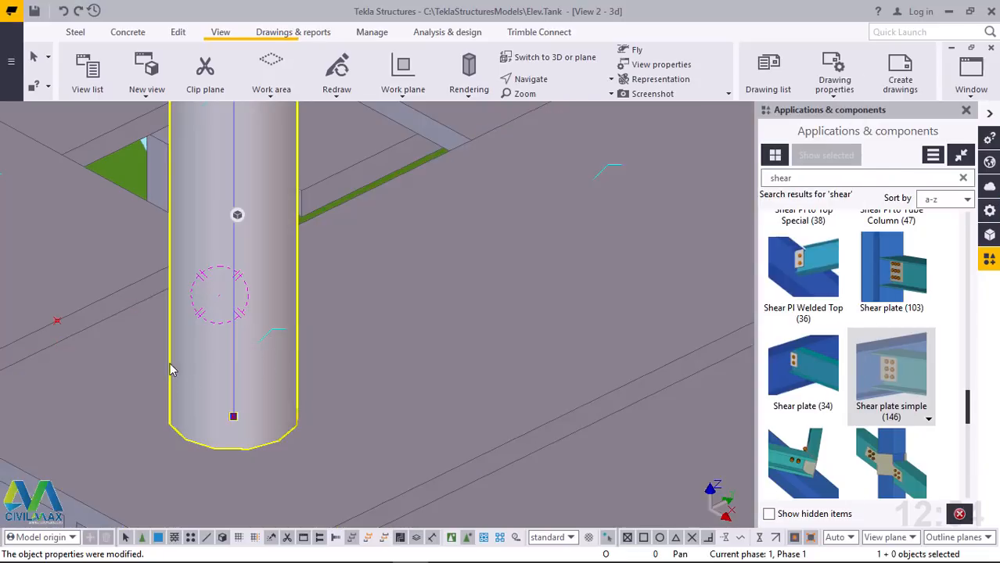
pyautogui.scroll(-6, 172, 411)
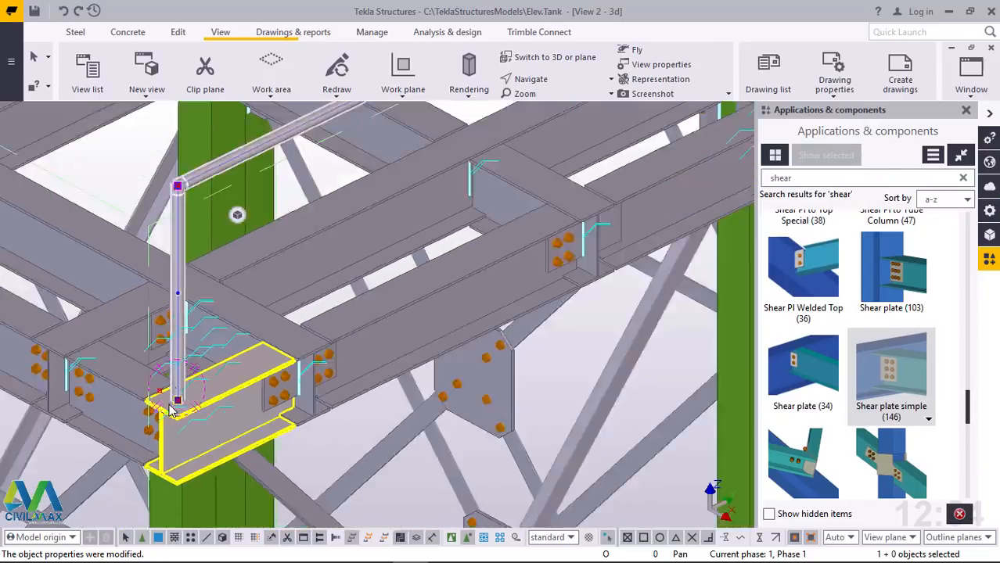
pyautogui.scroll(4, 496, 256)
pyautogui.scroll(5, 435, 285)
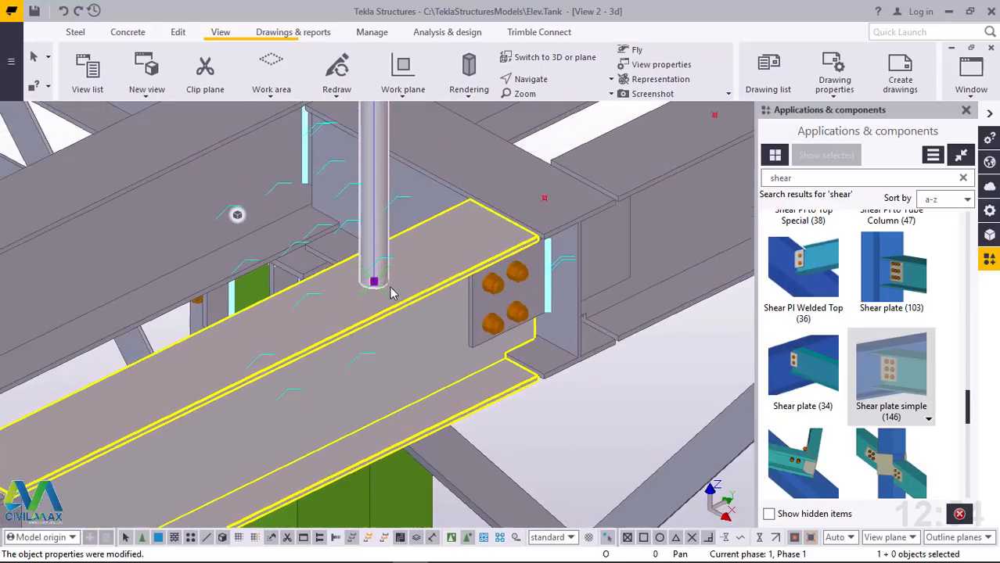
pyautogui.scroll(-8, 386, 297)
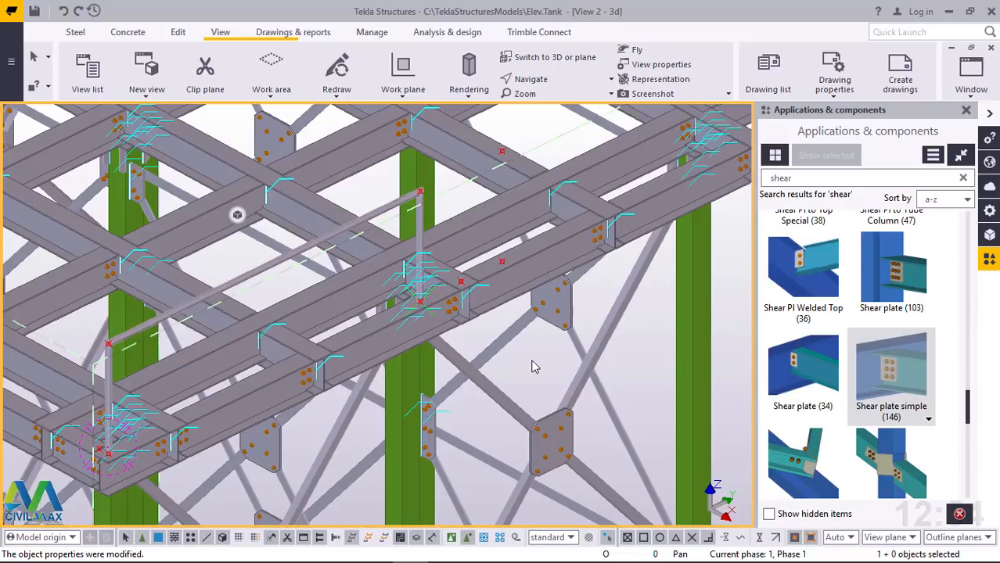
pyautogui.scroll(-5, 534, 388)
pyautogui.scroll(-3, 534, 388)
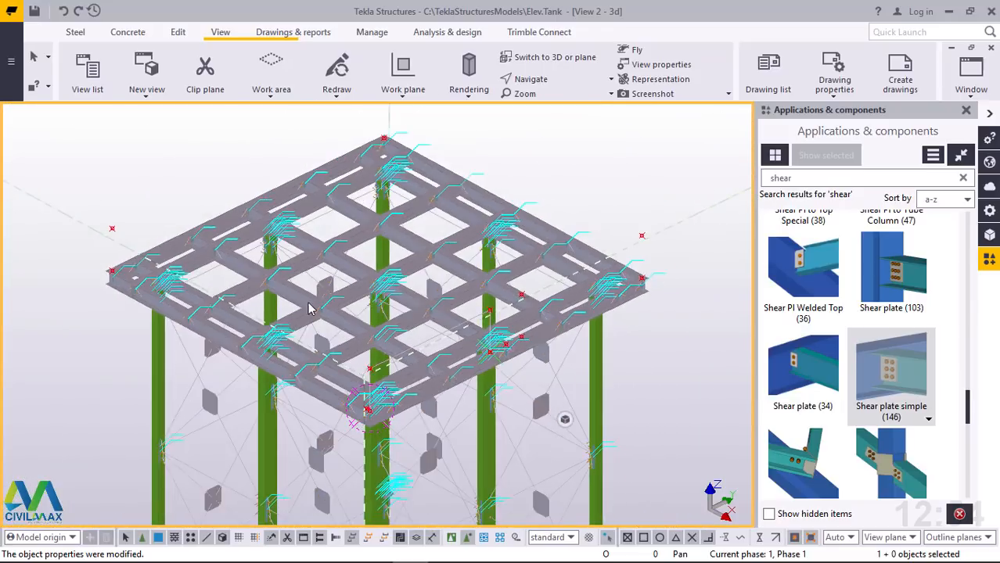
# Create a polybeam from the adjacent deck corner's base point up 800 and across to the top corner of the existing handrail frame, then end the command
pyautogui.scroll(6, 97, 266)
pyautogui.scroll(6, 96, 266)
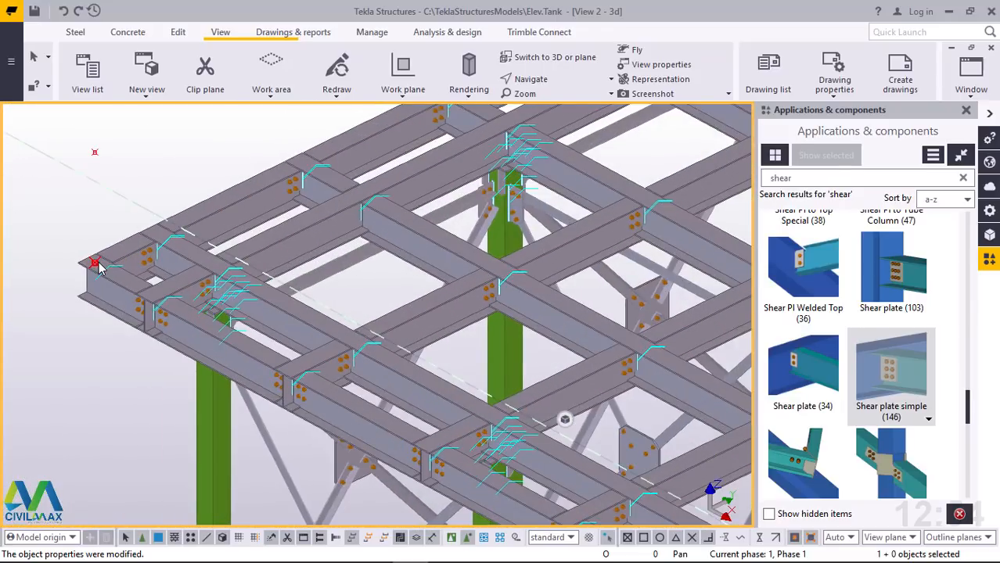
pyautogui.scroll(2, 94, 265)
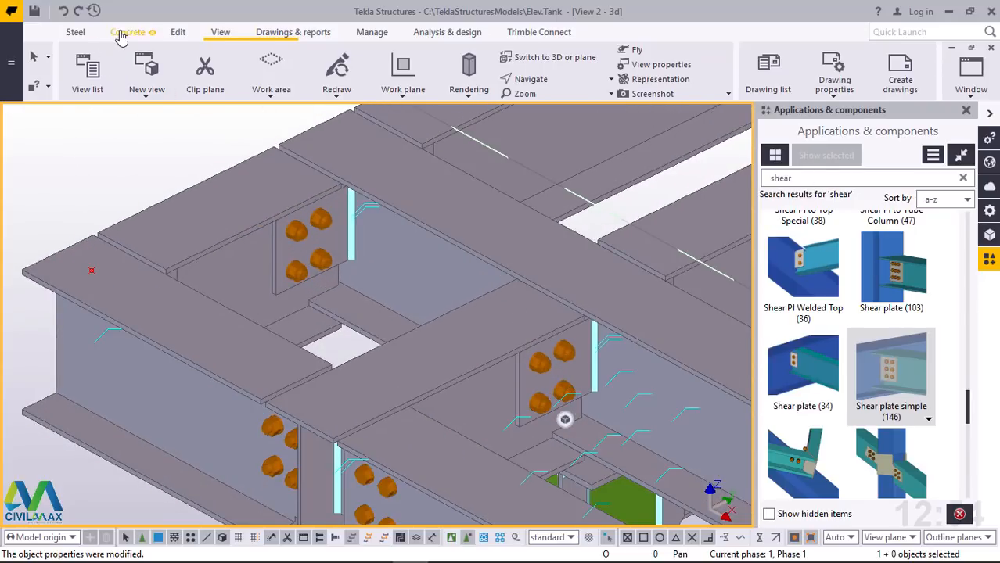
pyautogui.click(75, 32)
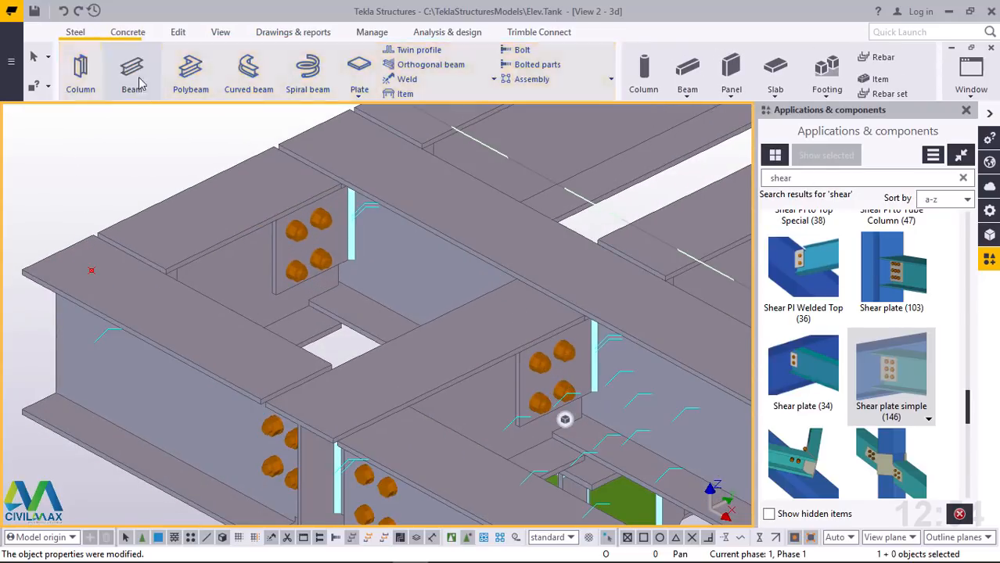
pyautogui.click(191, 72)
pyautogui.scroll(5, 79, 274)
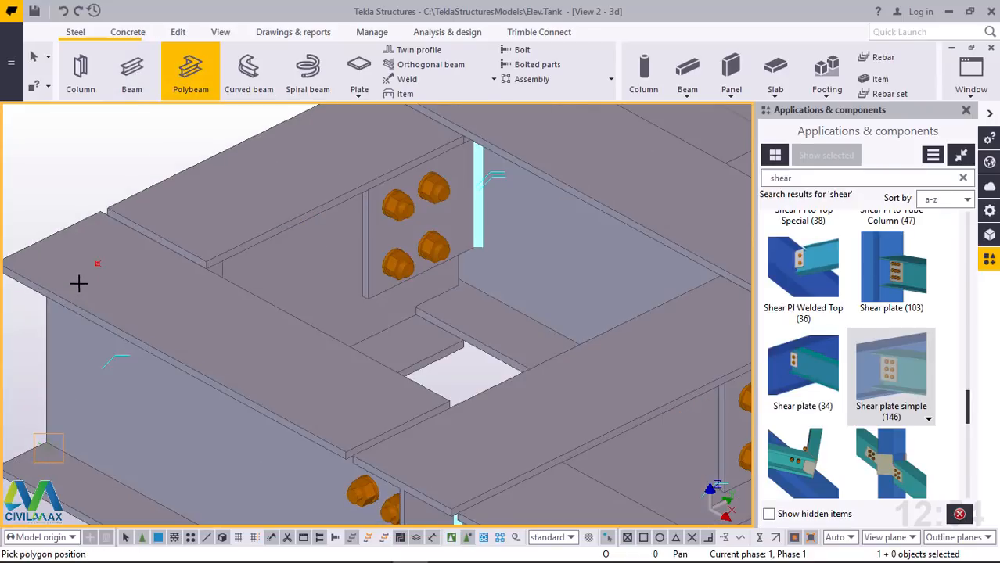
pyautogui.click(109, 249)
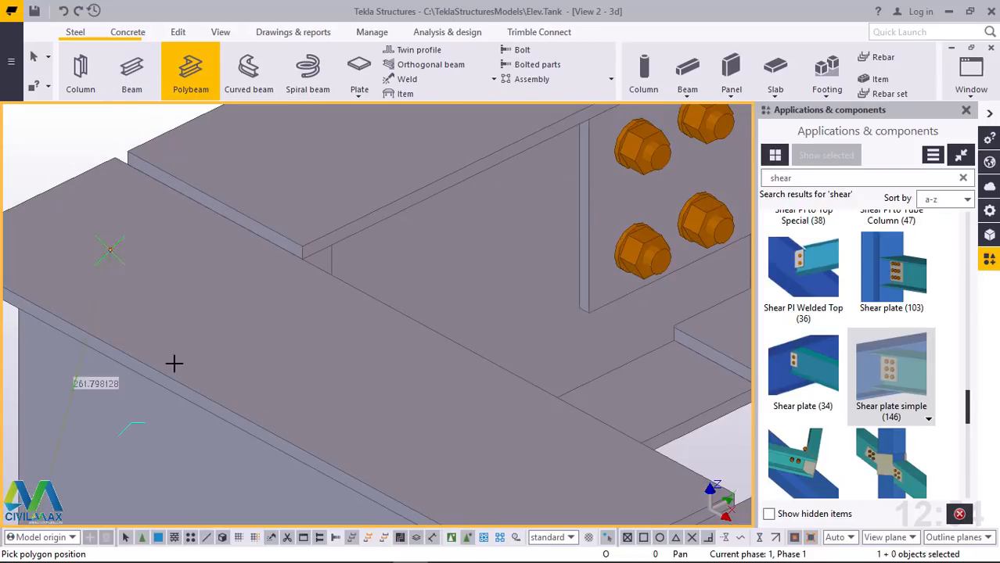
pyautogui.scroll(-6, 172, 352)
pyautogui.scroll(-3, 179, 251)
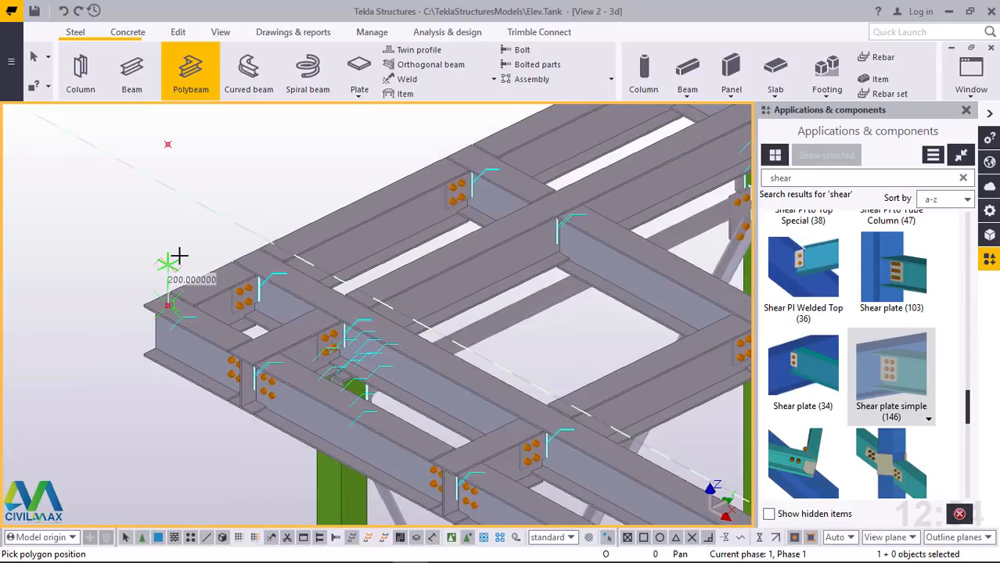
pyautogui.click(167, 166)
pyautogui.scroll(-5, 110, 193)
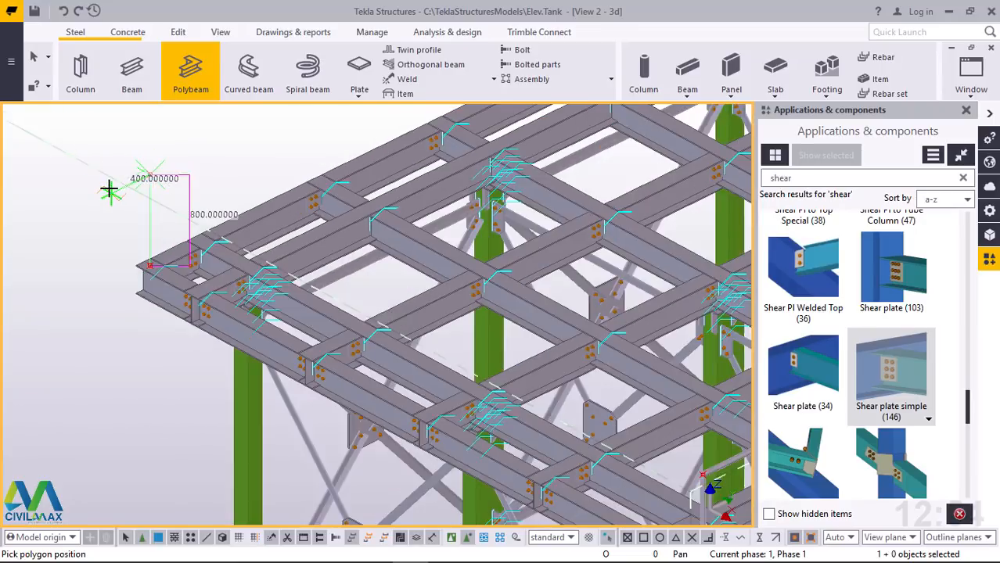
pyautogui.scroll(8, 424, 356)
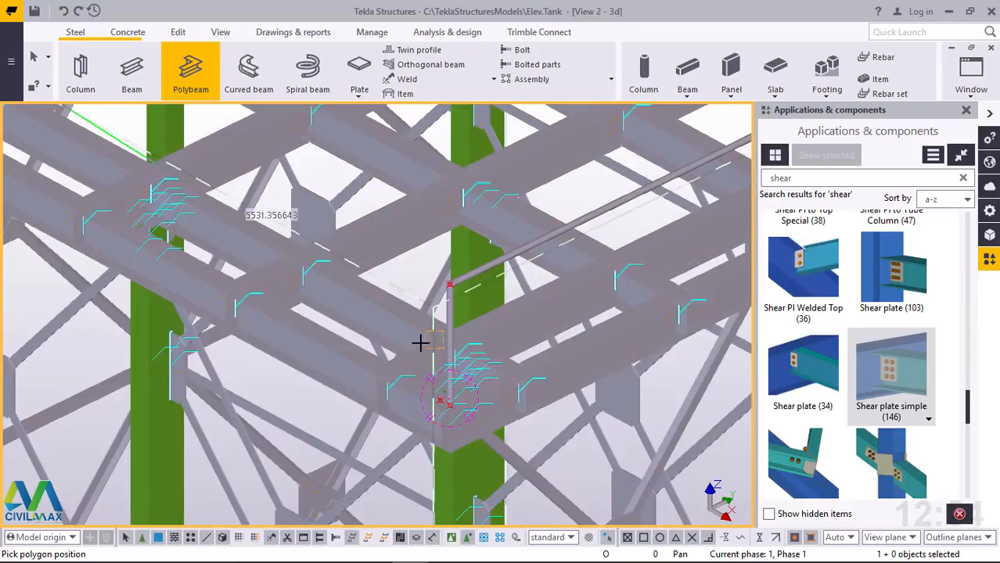
pyautogui.scroll(6, 470, 239)
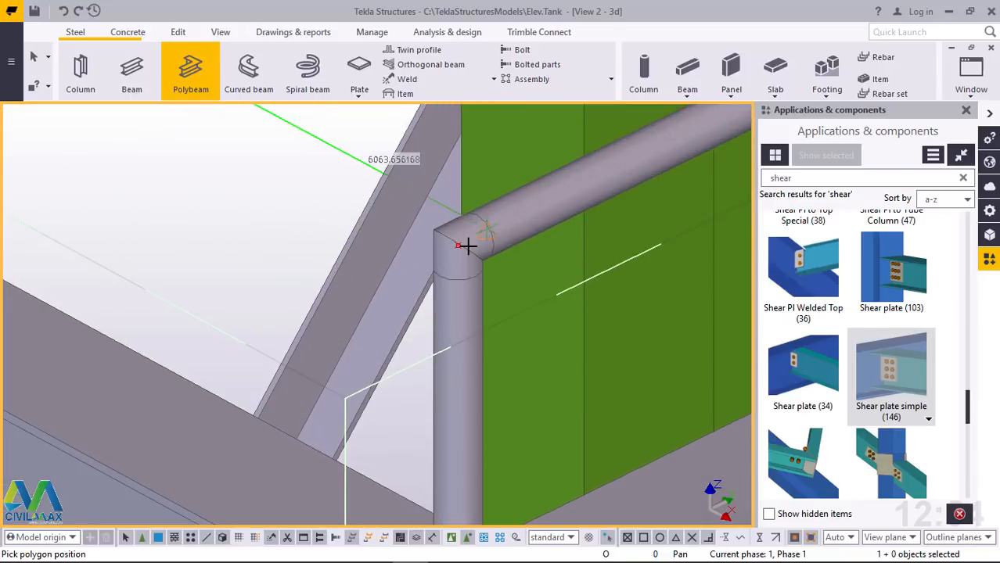
pyautogui.scroll(4, 439, 249)
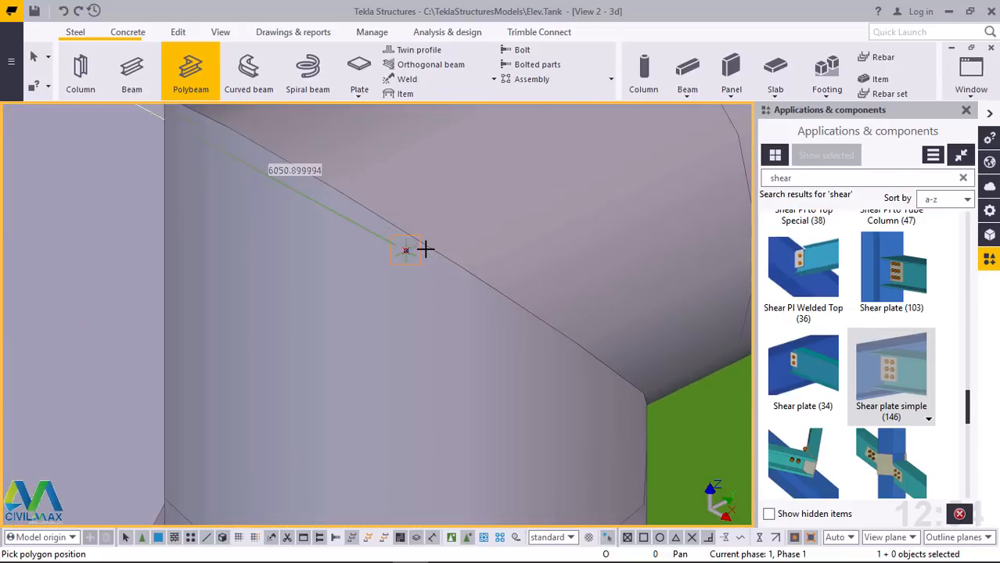
pyautogui.click(407, 250)
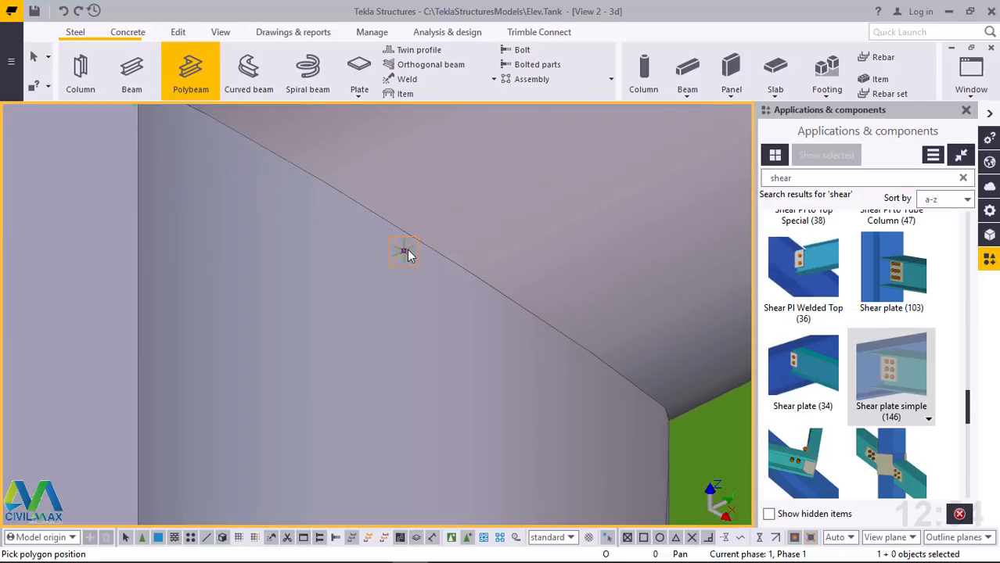
pyautogui.middleClick(406, 249)
pyautogui.scroll(-5, 390, 279)
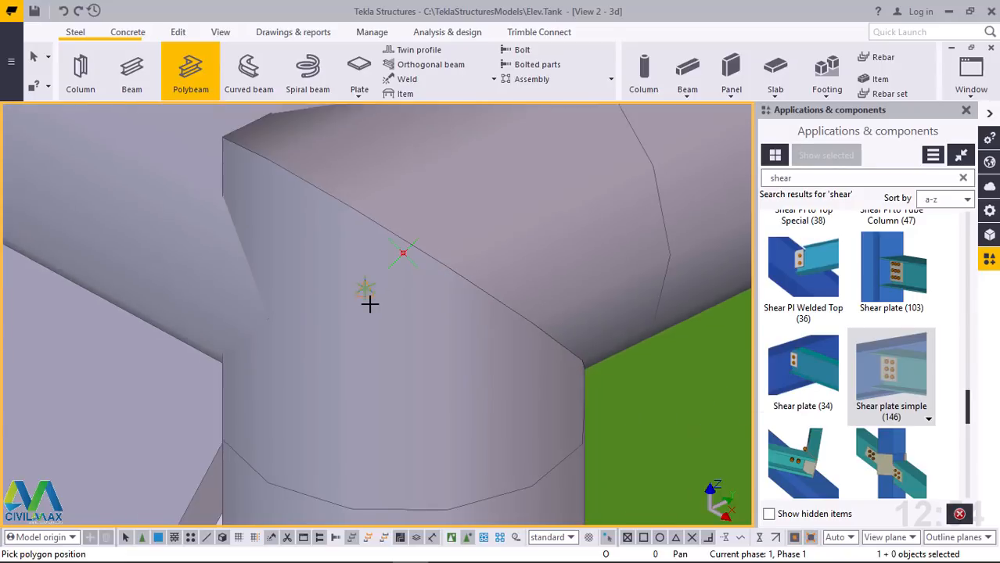
pyautogui.rightClick(403, 248)
pyautogui.click(403, 246)
# Create a polybeam from the farther midspan base point up 800, across to the raised point at the edge's other corner, and down to that corner's base
pyautogui.scroll(-10, 228, 425)
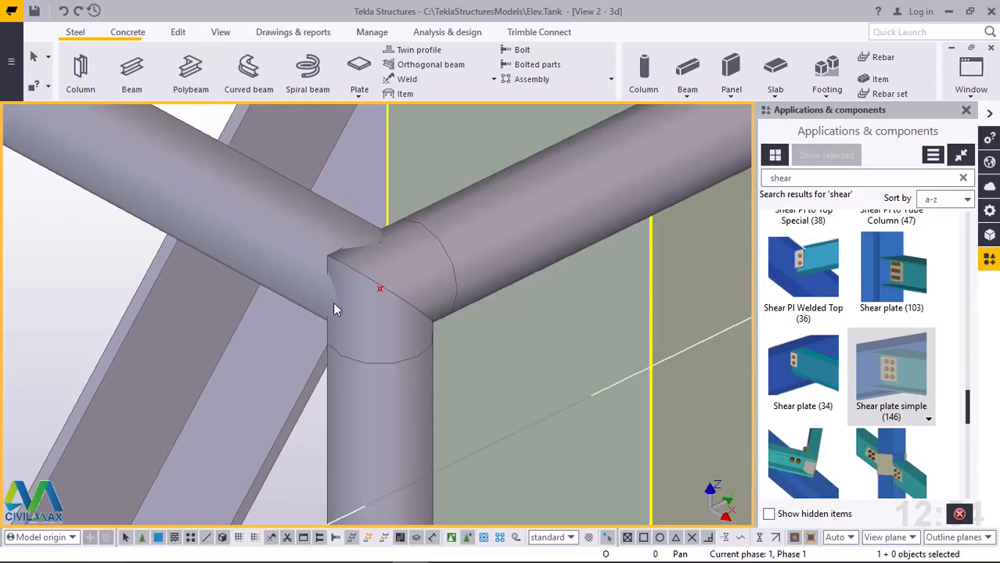
pyautogui.scroll(-10, 249, 428)
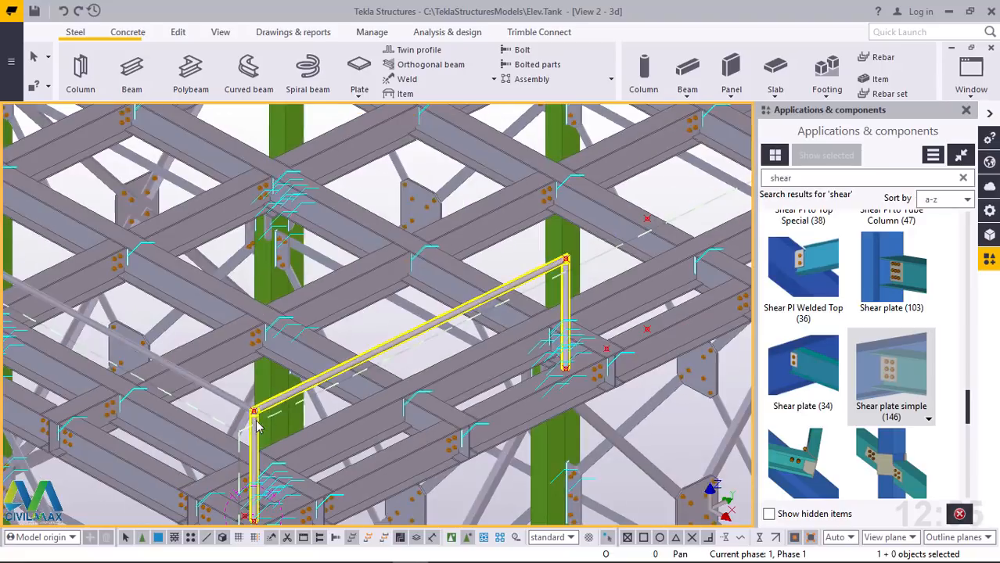
pyautogui.scroll(10, 390, 386)
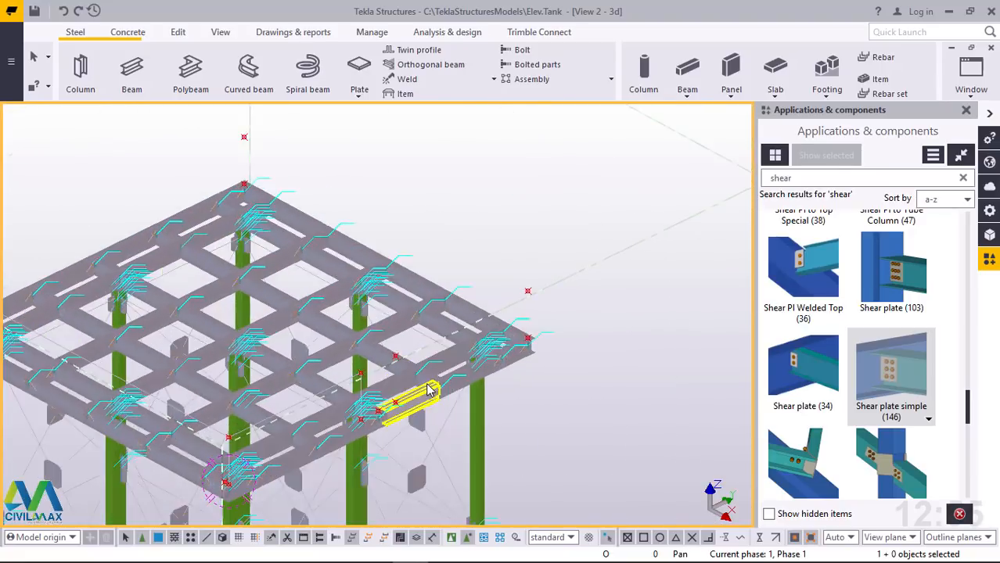
pyautogui.scroll(5, 350, 428)
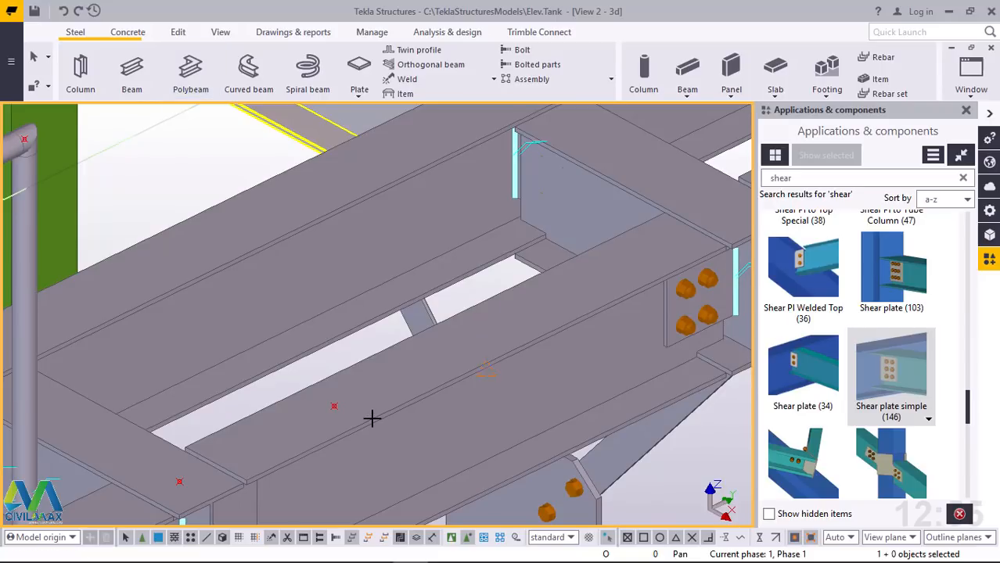
pyautogui.press('Return')
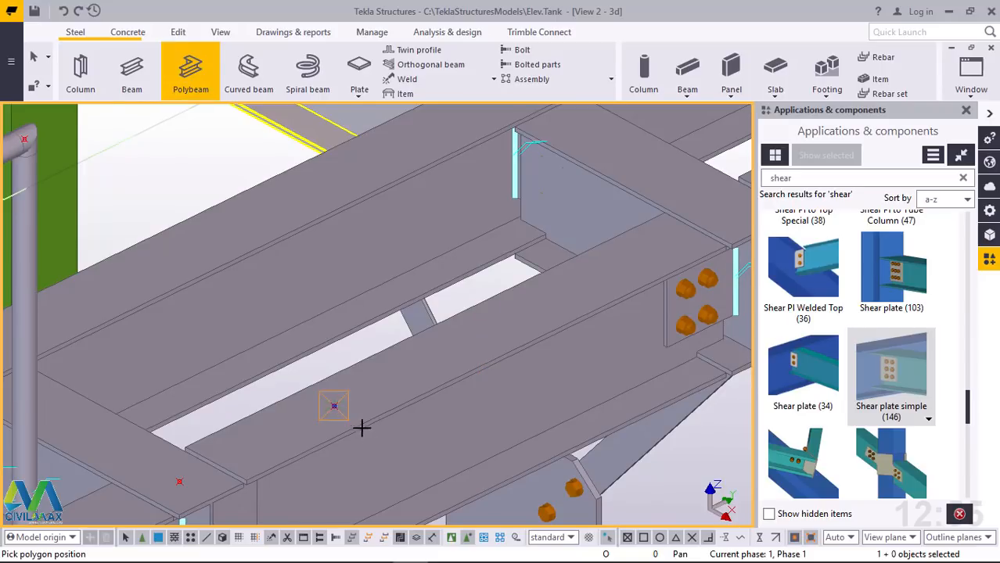
pyautogui.click(362, 428)
pyautogui.scroll(-5, 369, 436)
pyautogui.scroll(4, 353, 272)
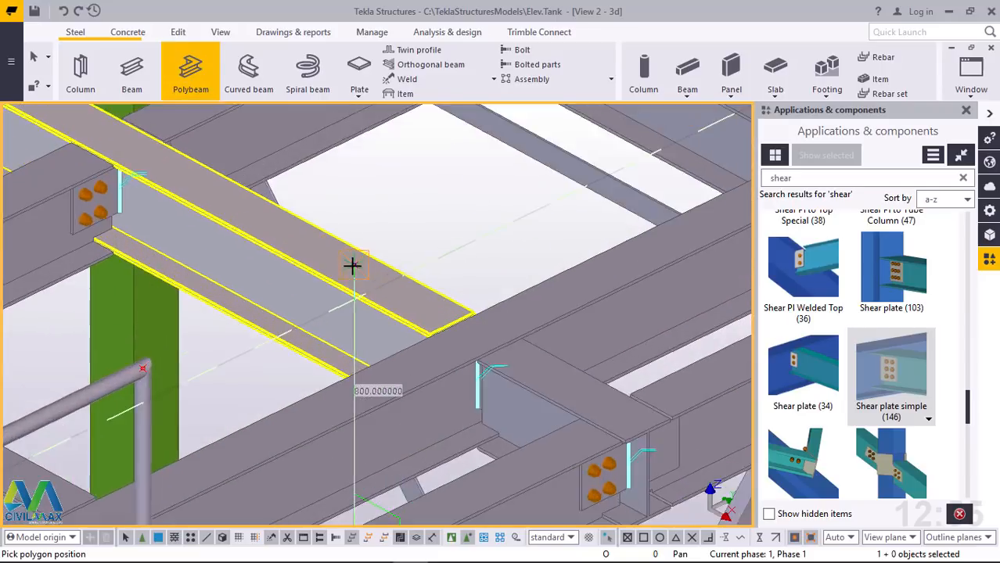
pyautogui.scroll(3, 351, 266)
pyautogui.click(351, 266)
pyautogui.scroll(-2, 285, 361)
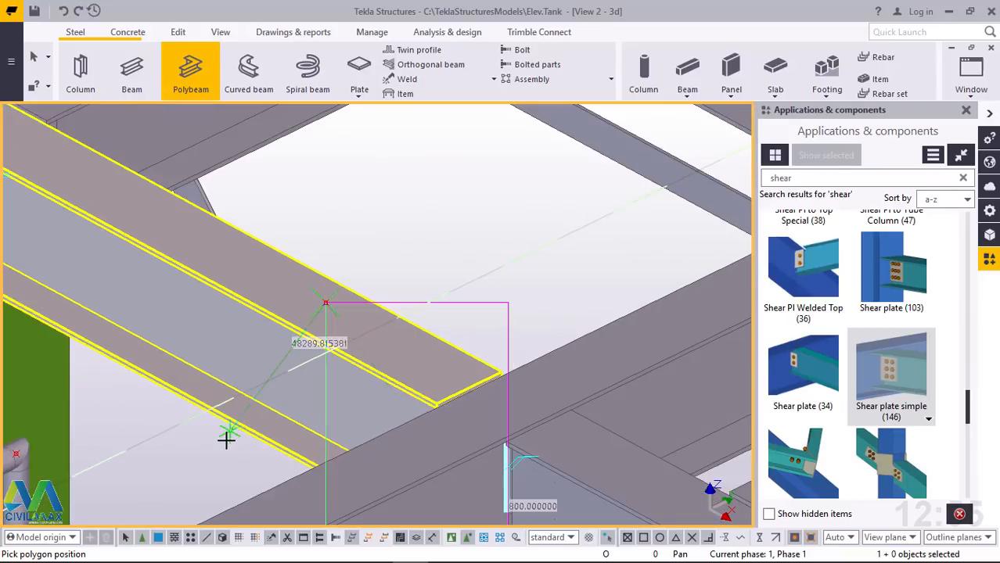
pyautogui.scroll(-4, 226, 439)
pyautogui.scroll(2, 638, 214)
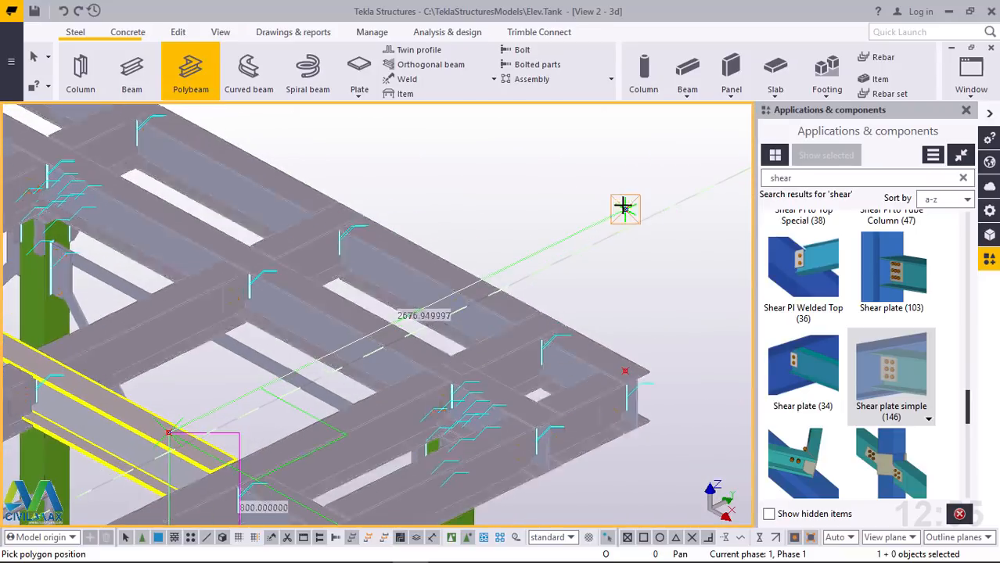
pyautogui.click(623, 206)
pyautogui.scroll(2, 621, 372)
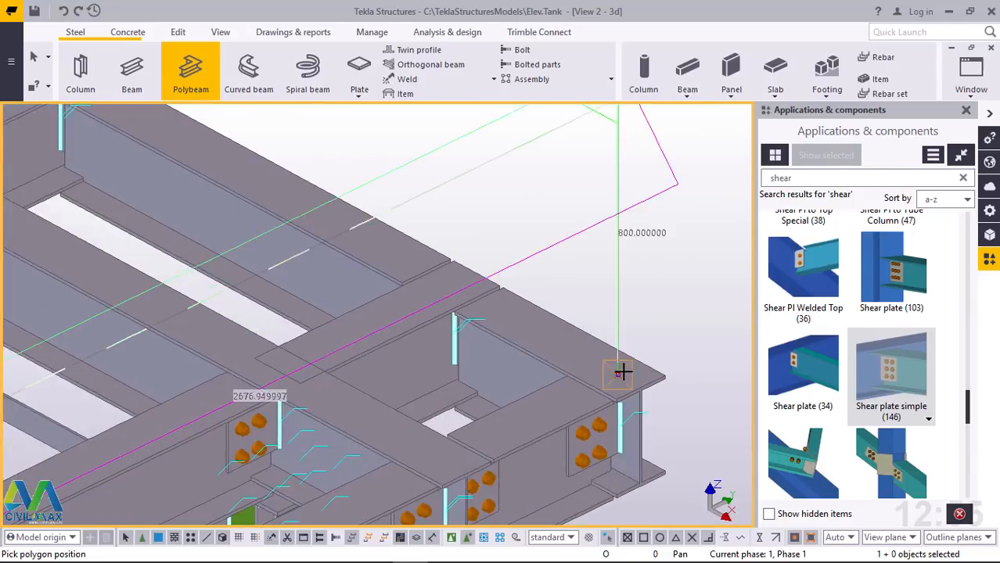
pyautogui.scroll(2, 620, 373)
pyautogui.click(618, 373)
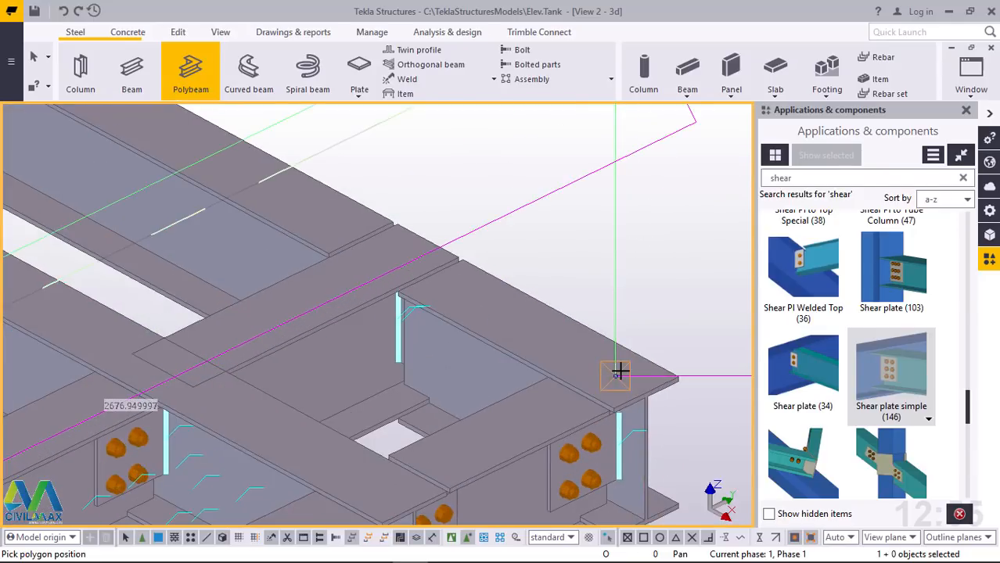
pyautogui.middleClick(616, 377)
# Draw a polybeam from the far deck corner's base point up 800 and across towards the top corner of the newest handrail frame
pyautogui.scroll(-4, 595, 410)
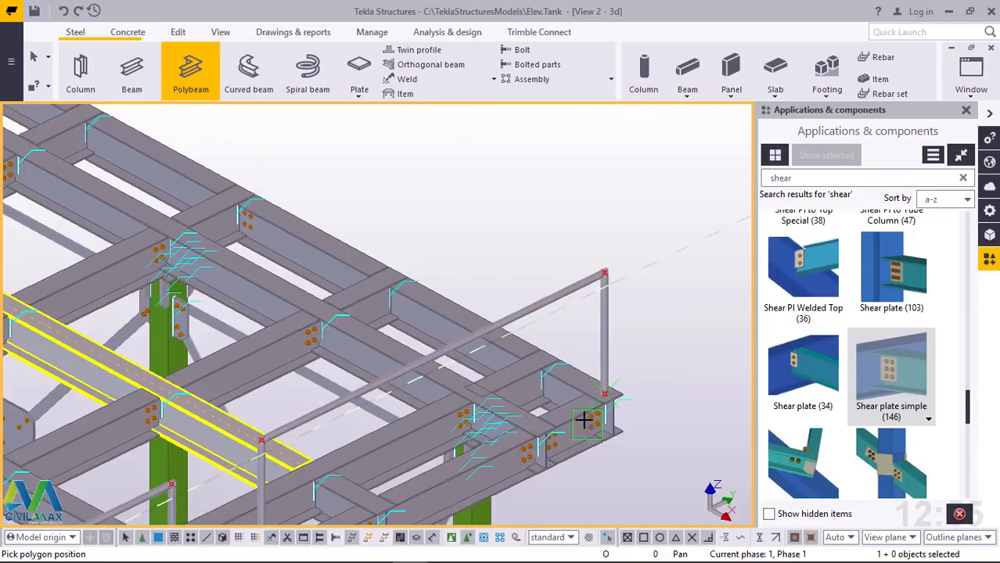
pyautogui.scroll(-5, 585, 420)
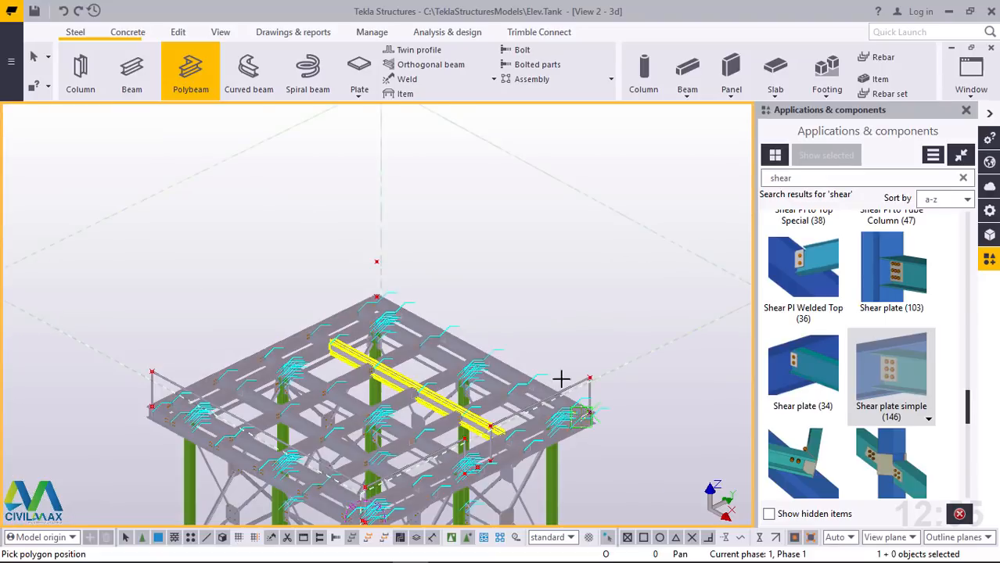
pyautogui.scroll(3, 426, 297)
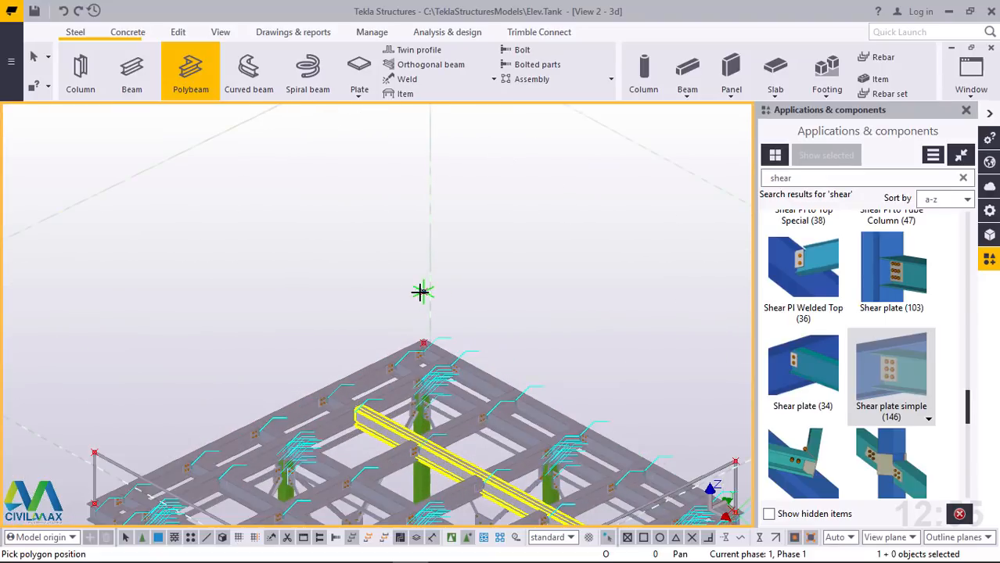
pyautogui.scroll(5, 421, 292)
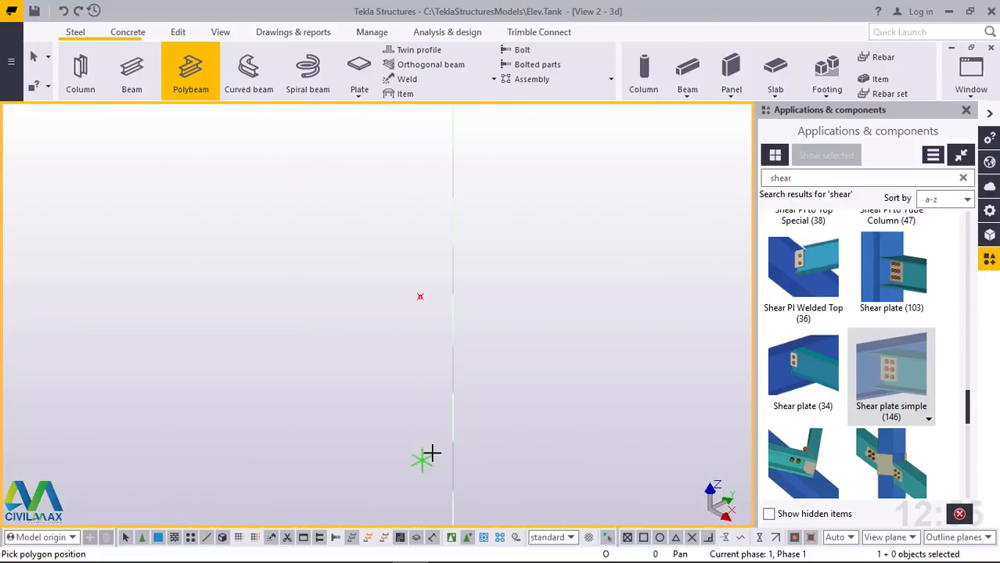
pyautogui.scroll(-3, 442, 330)
pyautogui.scroll(4, 435, 449)
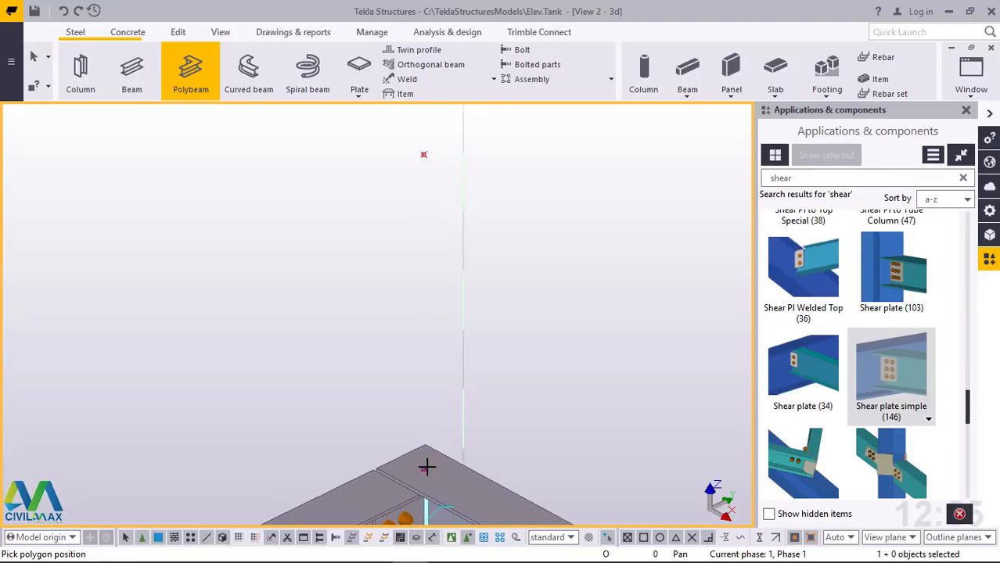
pyautogui.click(424, 469)
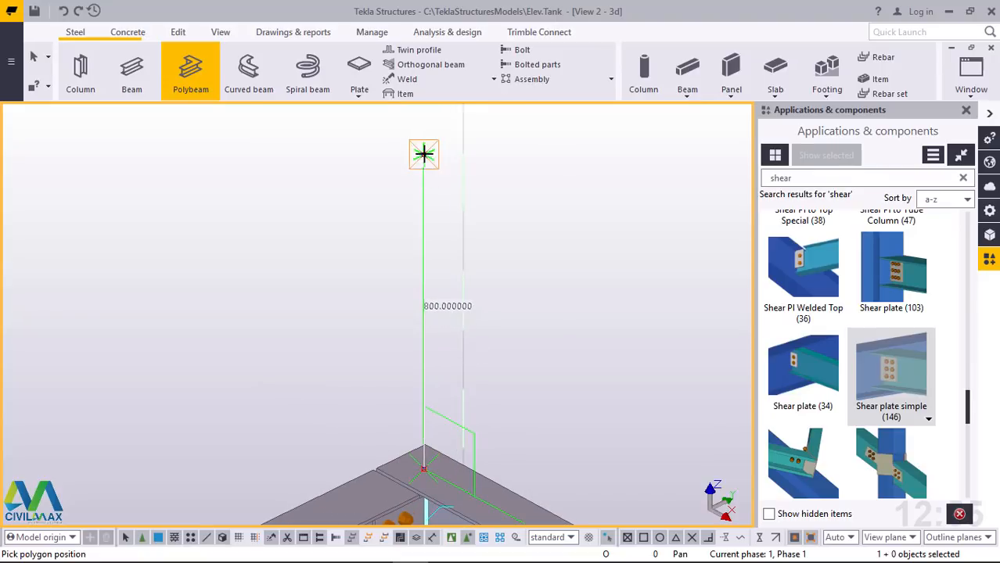
pyautogui.scroll(-5, 332, 238)
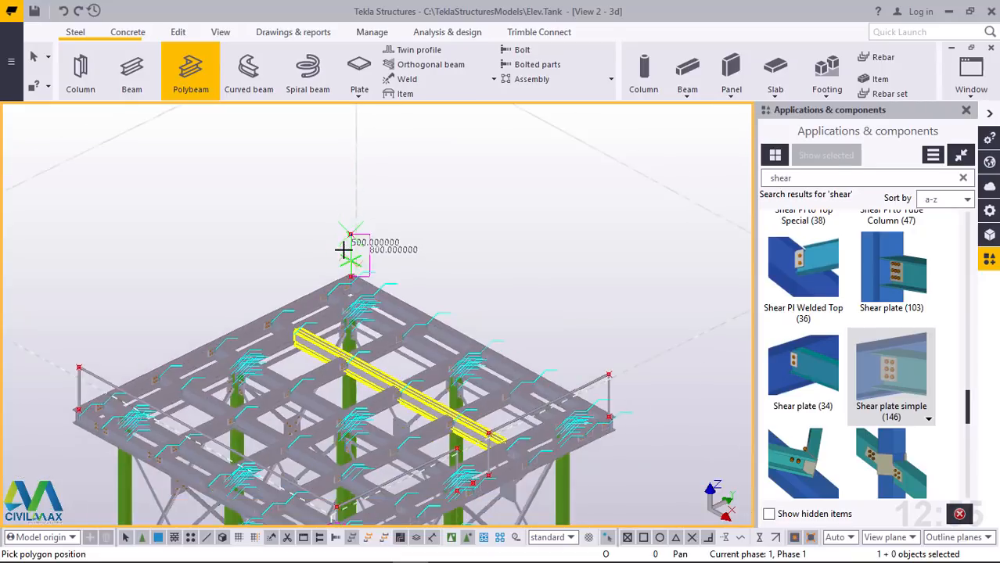
pyautogui.scroll(5, 571, 350)
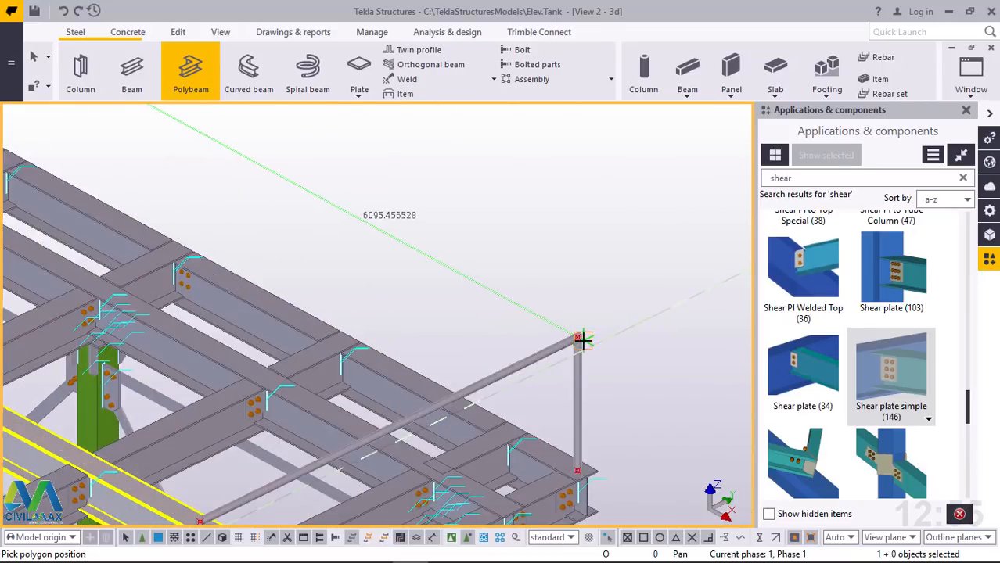
pyautogui.scroll(5, 579, 338)
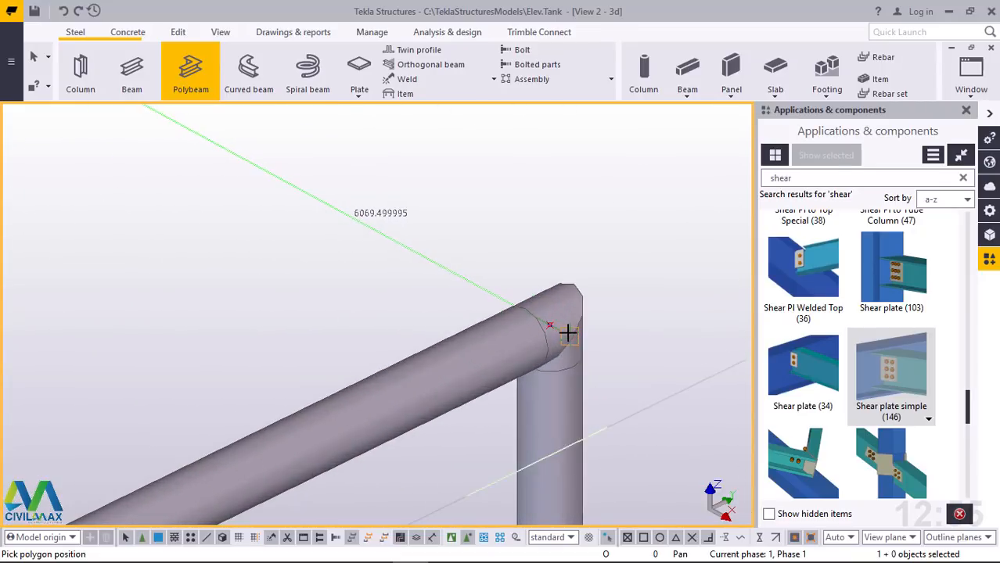
pyautogui.scroll(1, 567, 333)
pyautogui.scroll(2, 555, 324)
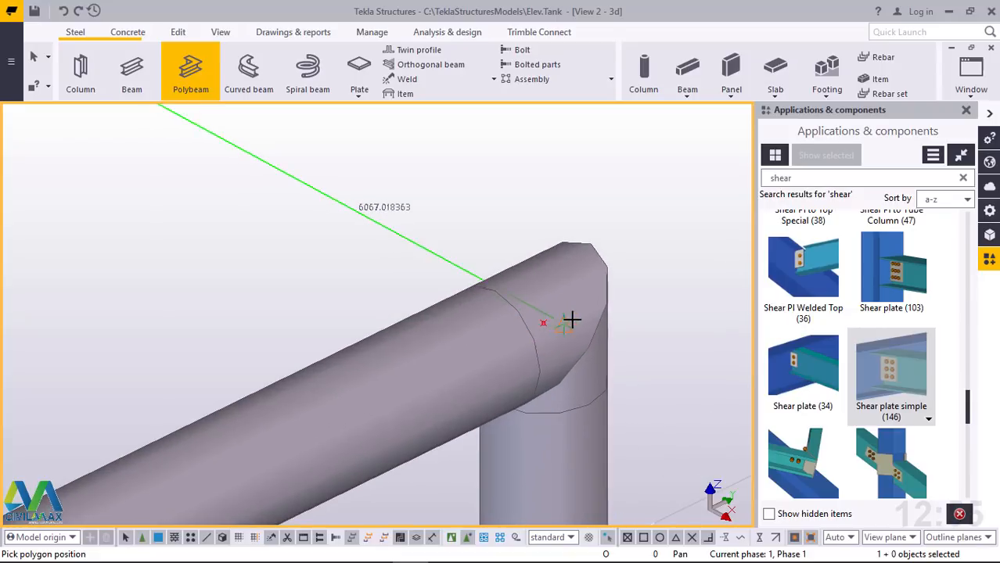
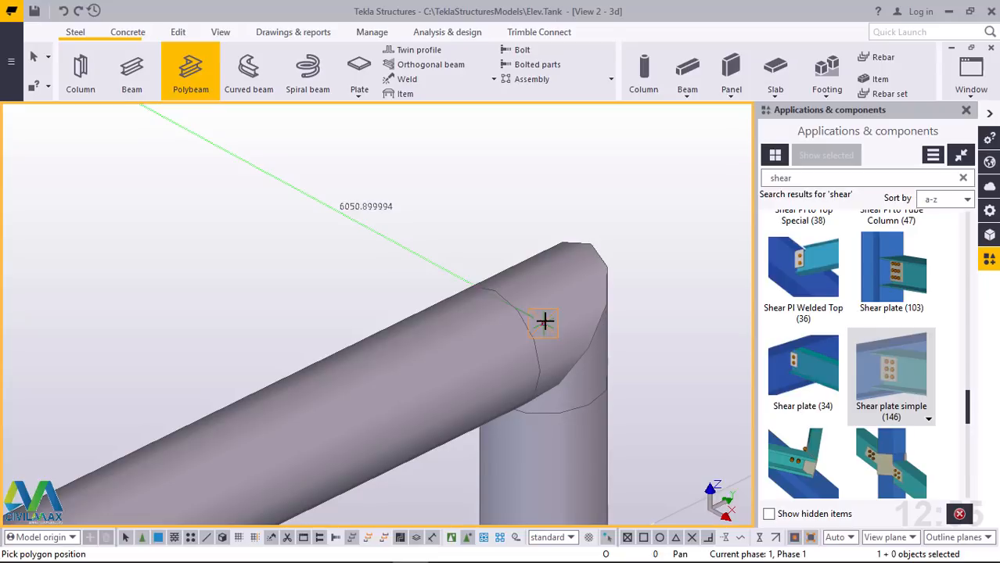
# Finish the polybeam at the top corner of the newest handrail frame and end the command
pyautogui.click(545, 321)
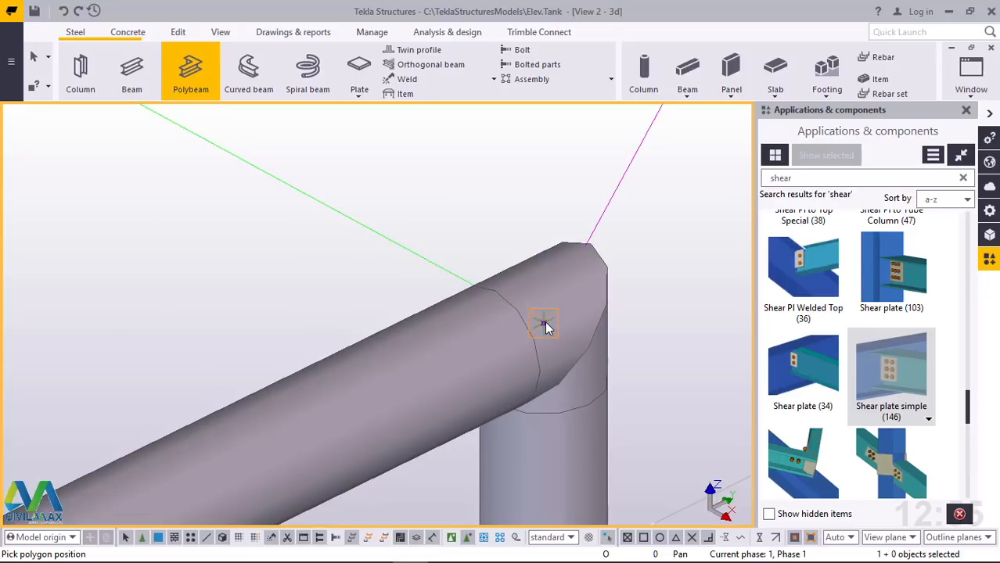
pyautogui.middleClick(545, 322)
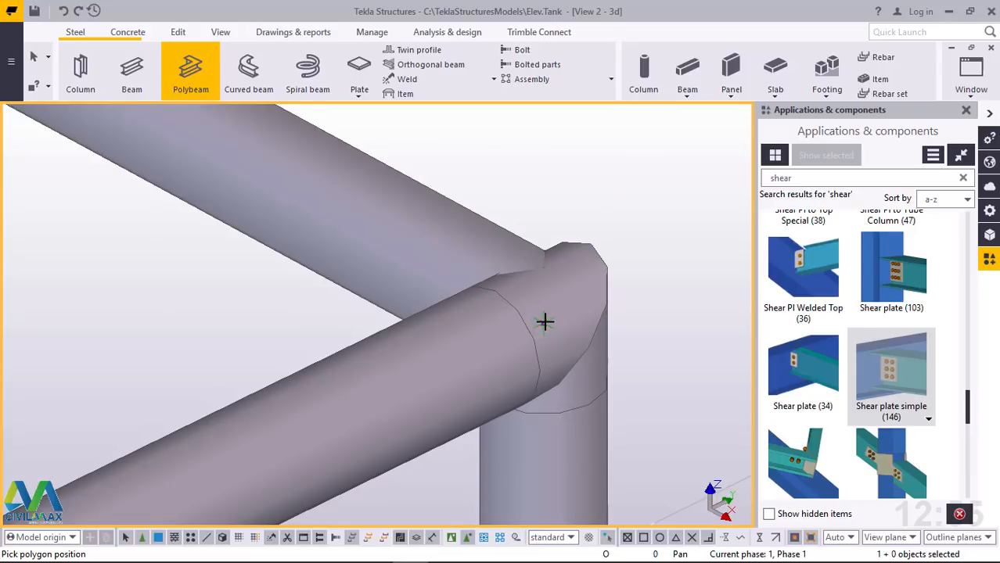
pyautogui.rightClick(550, 271)
pyautogui.click(585, 283)
pyautogui.scroll(-5, 596, 322)
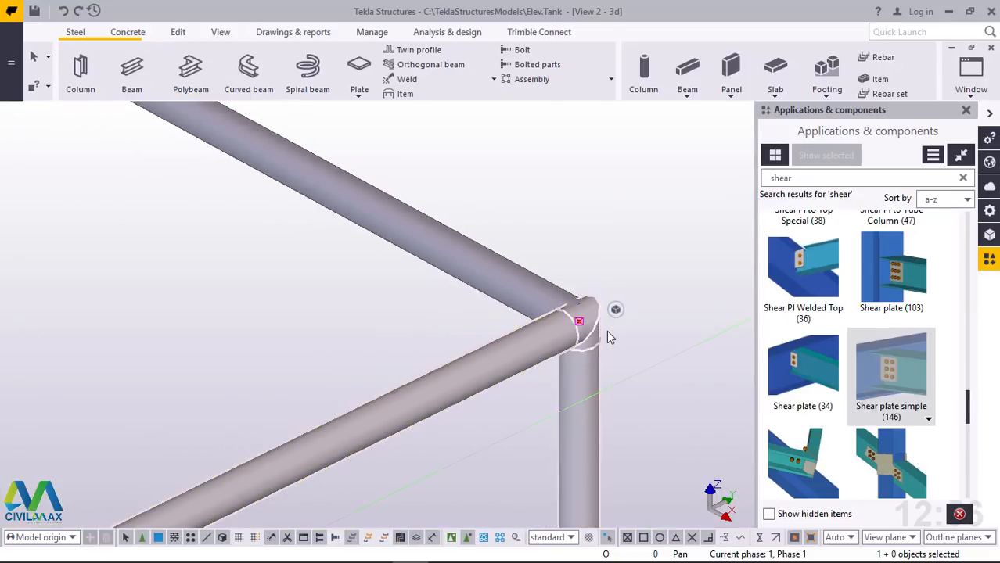
pyautogui.scroll(2, 606, 330)
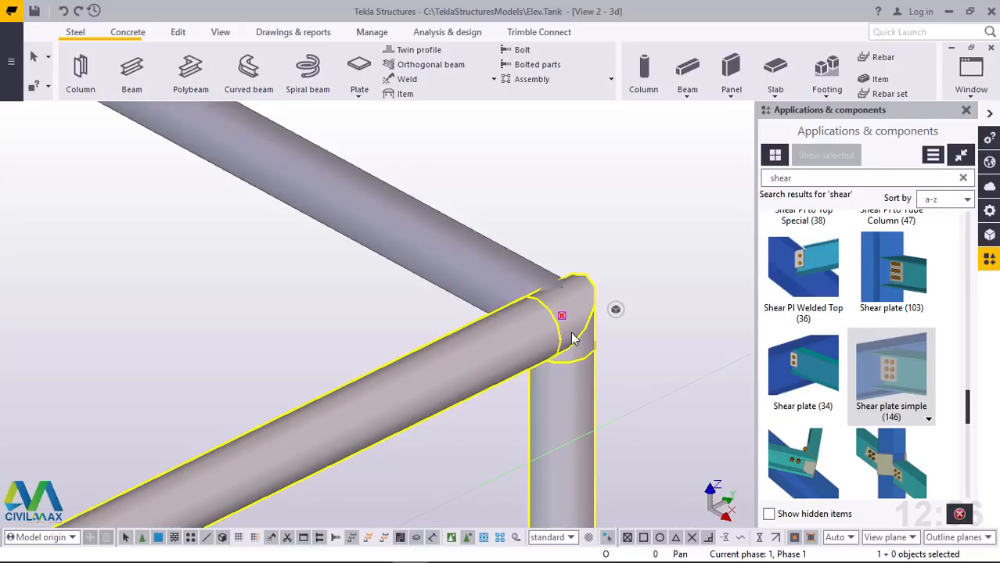
pyautogui.scroll(-5, 572, 337)
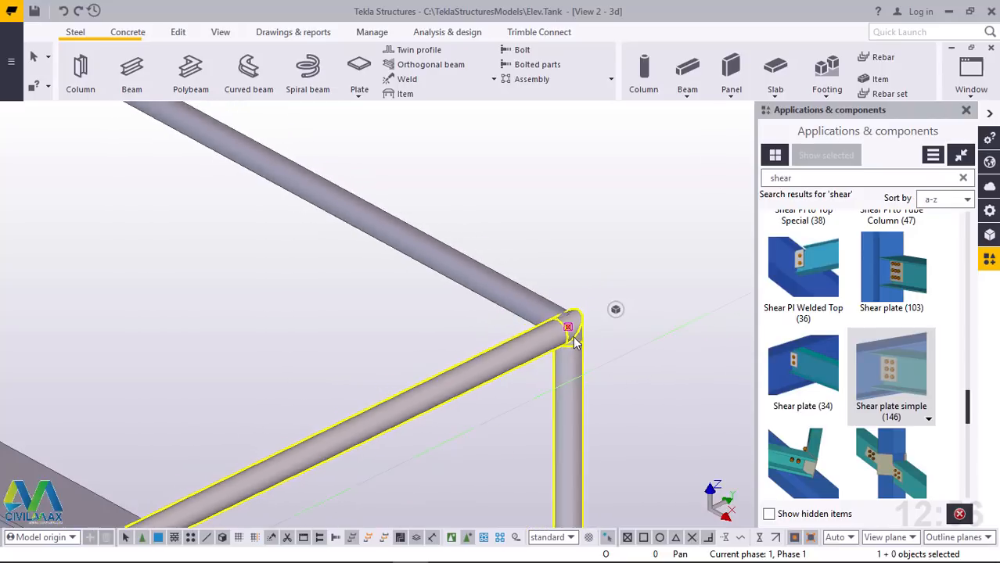
pyautogui.scroll(-5, 583, 339)
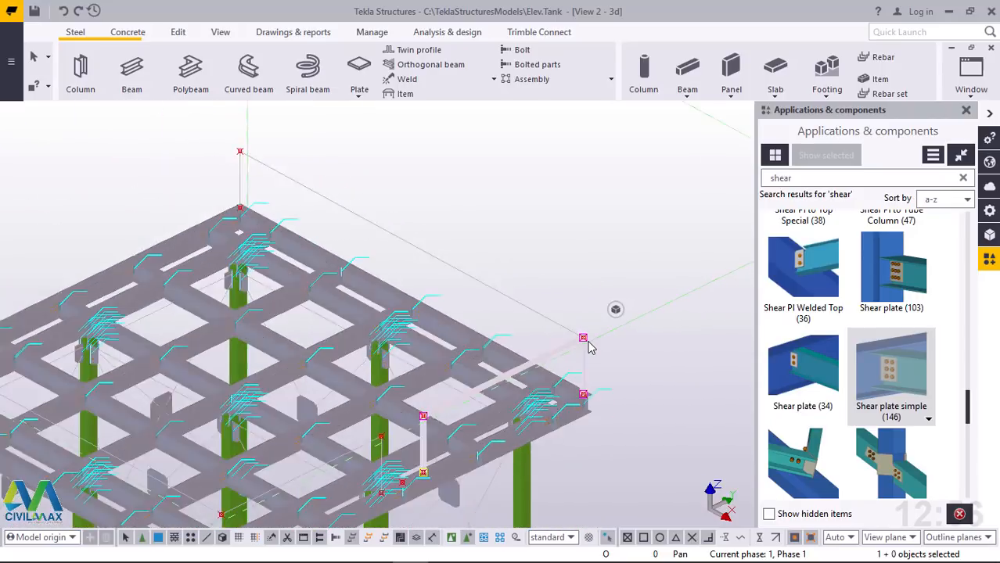
pyautogui.scroll(-2, 397, 346)
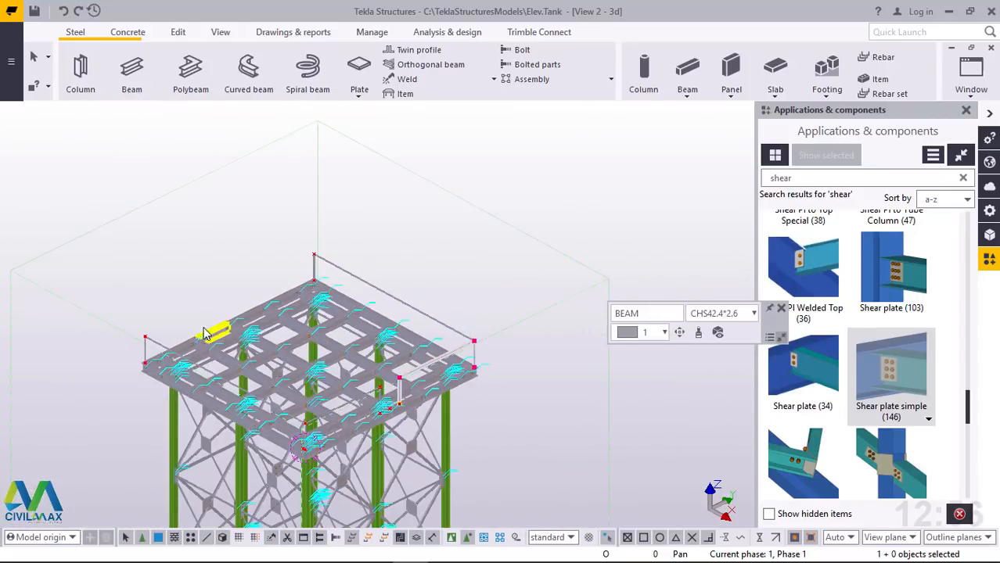
# Create a CHS42.4*2.6 beam as top rail along the remaining open deck edge, joining the top corners of its two handrail posts
pyautogui.scroll(2, 207, 333)
pyautogui.scroll(6, 112, 348)
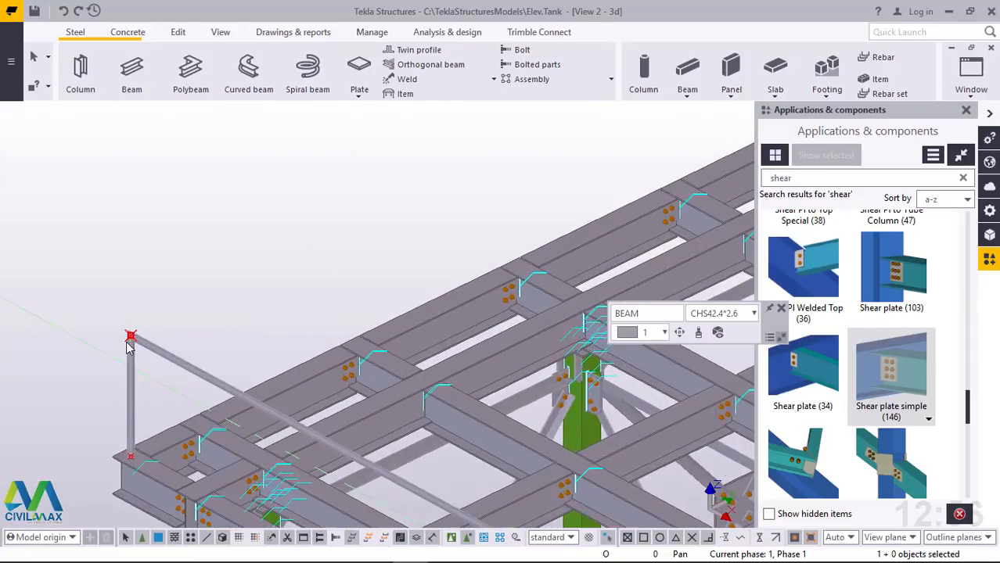
pyautogui.scroll(1, 138, 333)
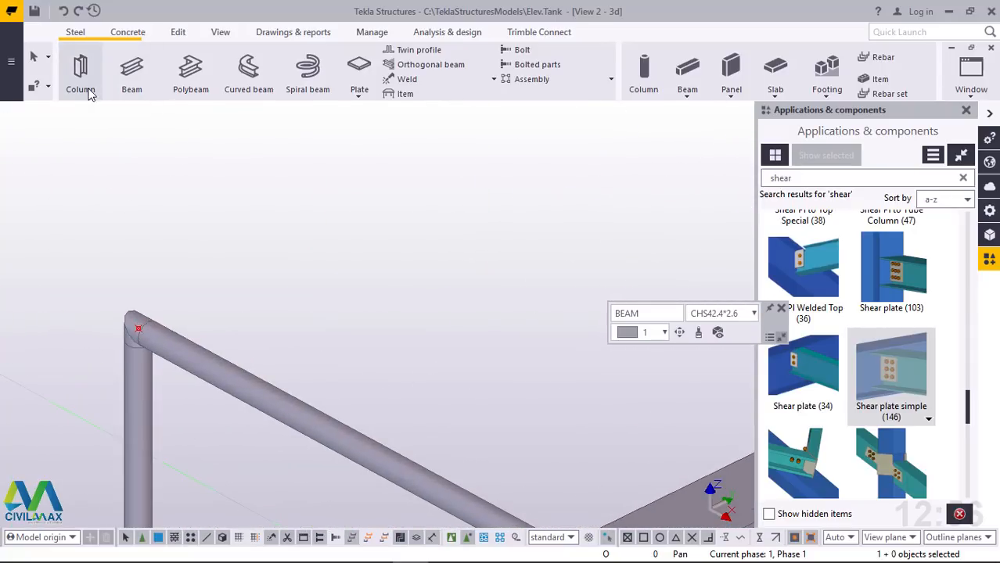
pyautogui.click(130, 70)
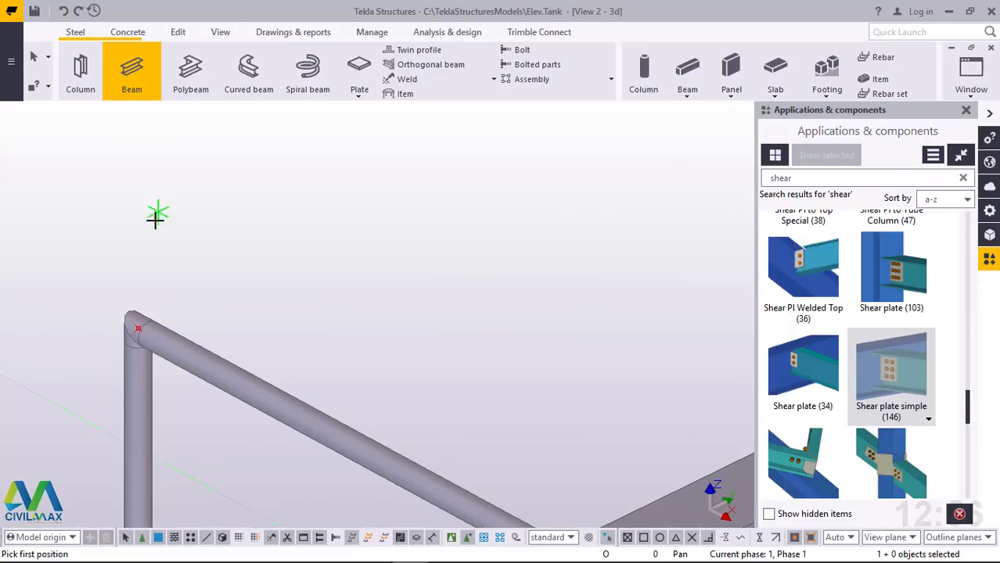
pyautogui.scroll(5, 142, 329)
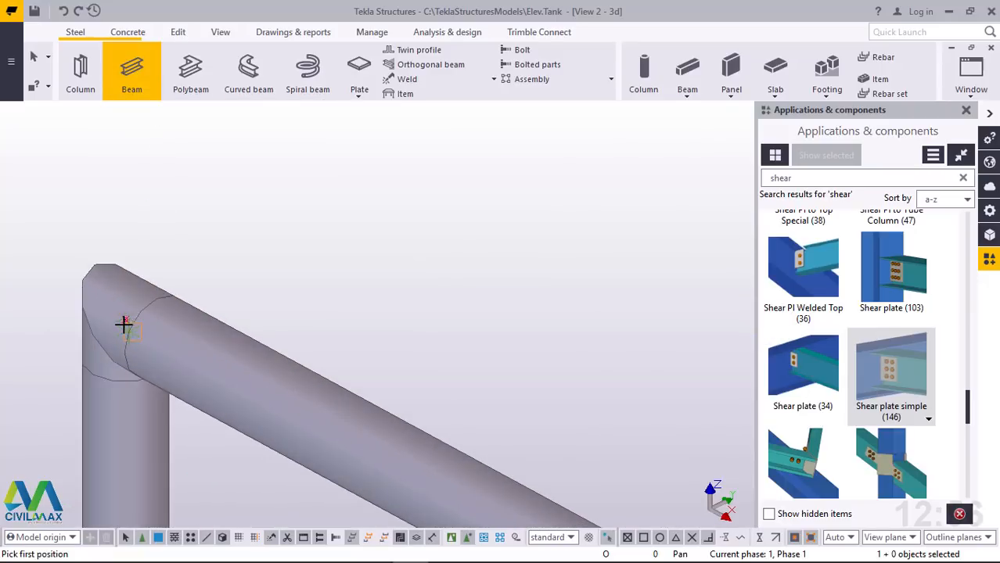
pyautogui.click(118, 338)
pyautogui.scroll(-6, 115, 352)
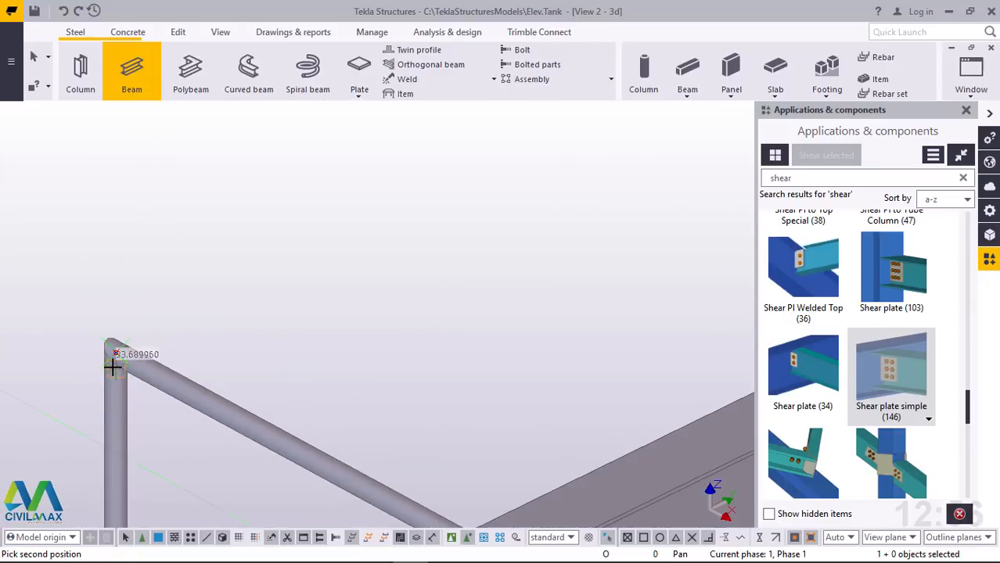
pyautogui.scroll(-3, 118, 360)
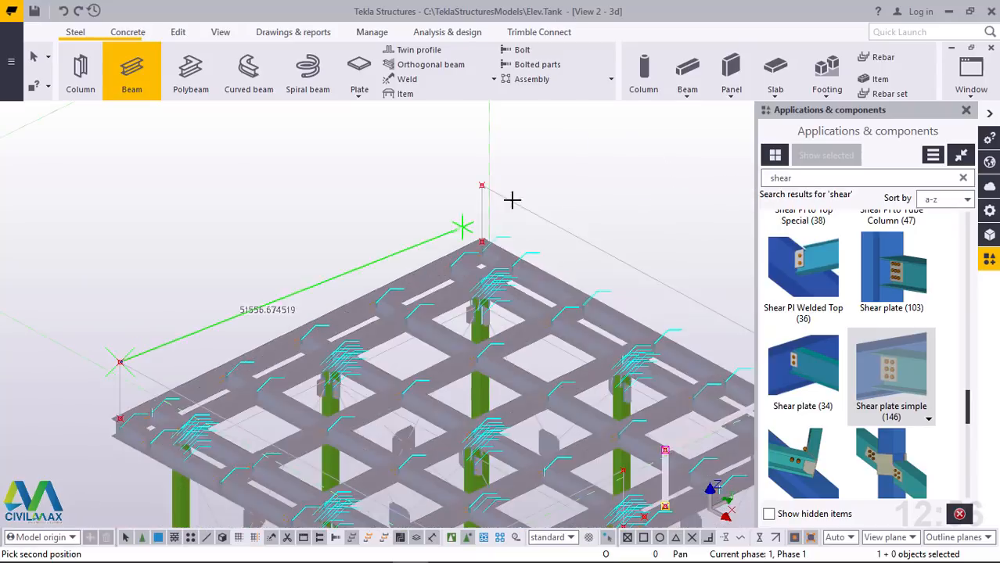
pyautogui.scroll(5, 459, 172)
pyautogui.scroll(6, 457, 173)
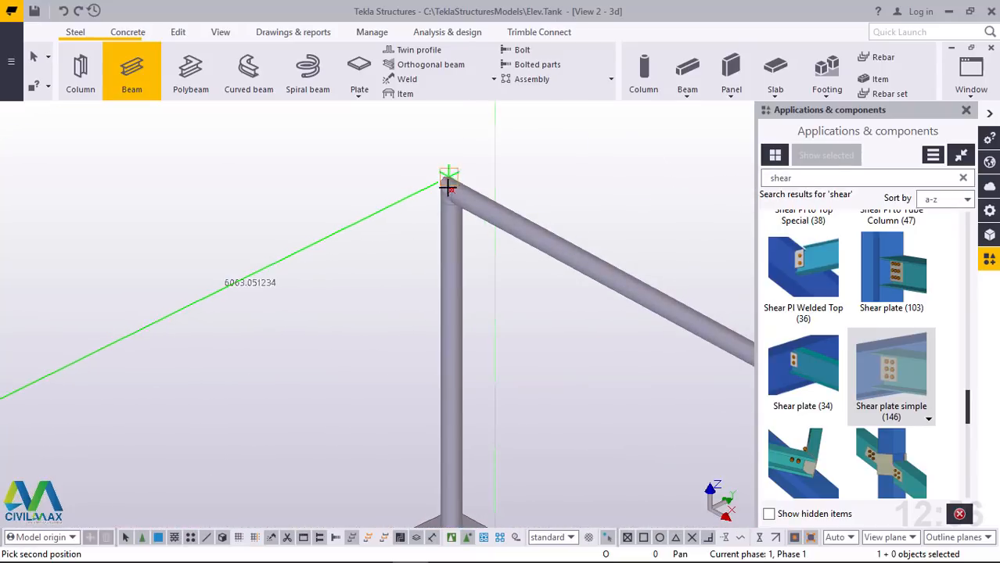
pyautogui.click(454, 202)
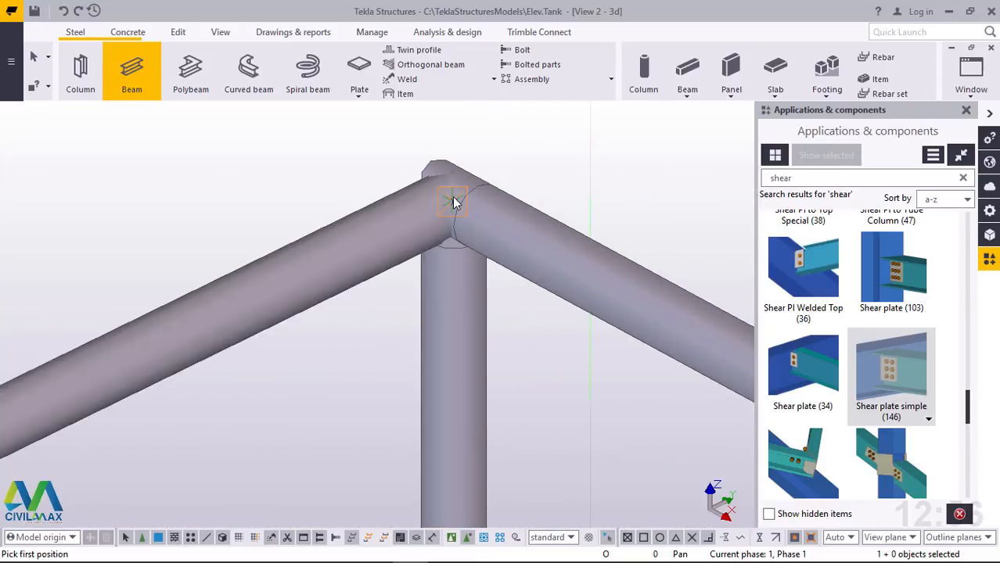
pyautogui.rightClick(604, 159)
pyautogui.click(654, 169)
pyautogui.scroll(-8, 473, 216)
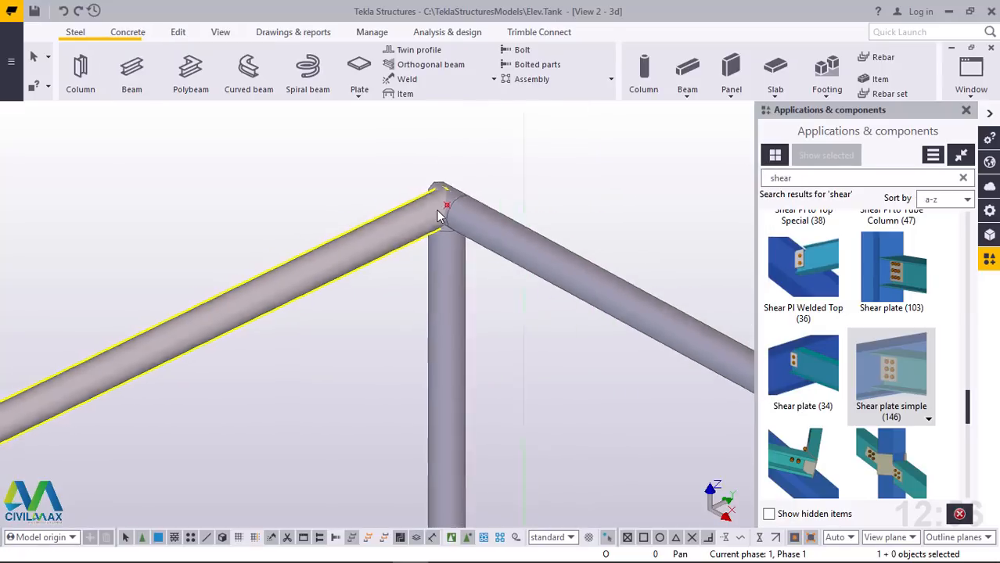
pyautogui.scroll(-5, 422, 196)
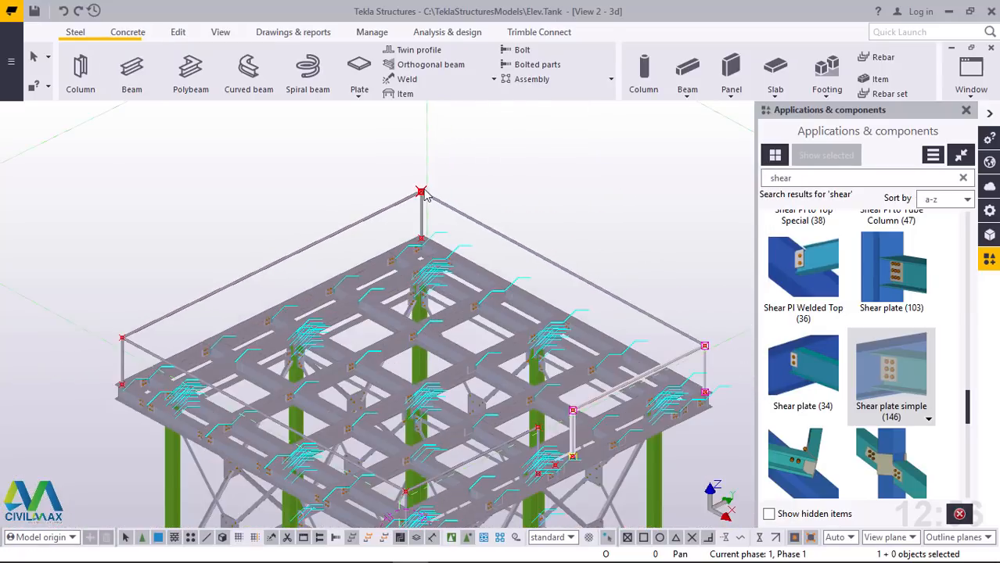
pyautogui.scroll(1, 712, 397)
pyautogui.click(711, 397)
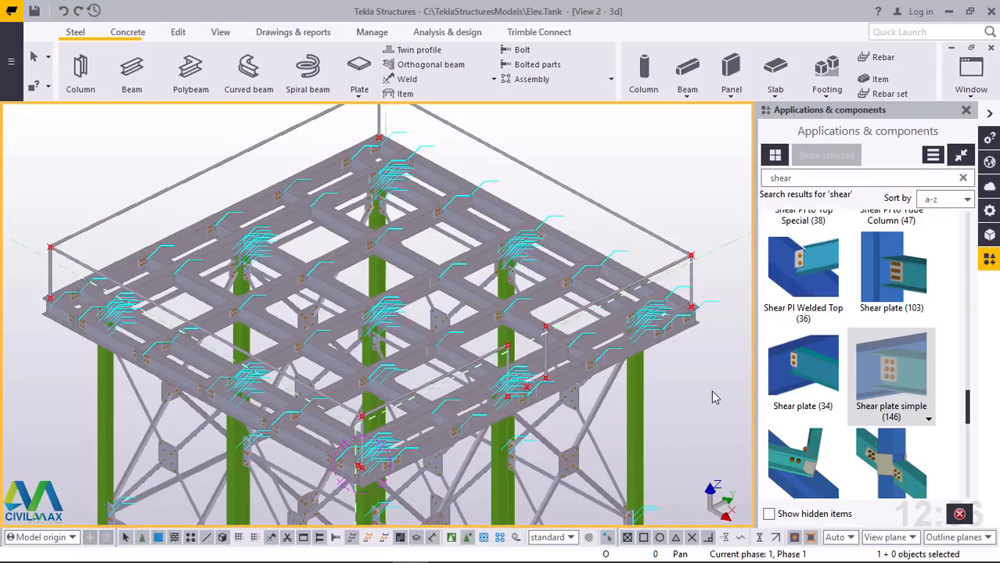
# Create a vertical beam over the front deck corner's handrail post, from its base point up 800 to the rail joint, and end the command
pyautogui.scroll(3, 469, 453)
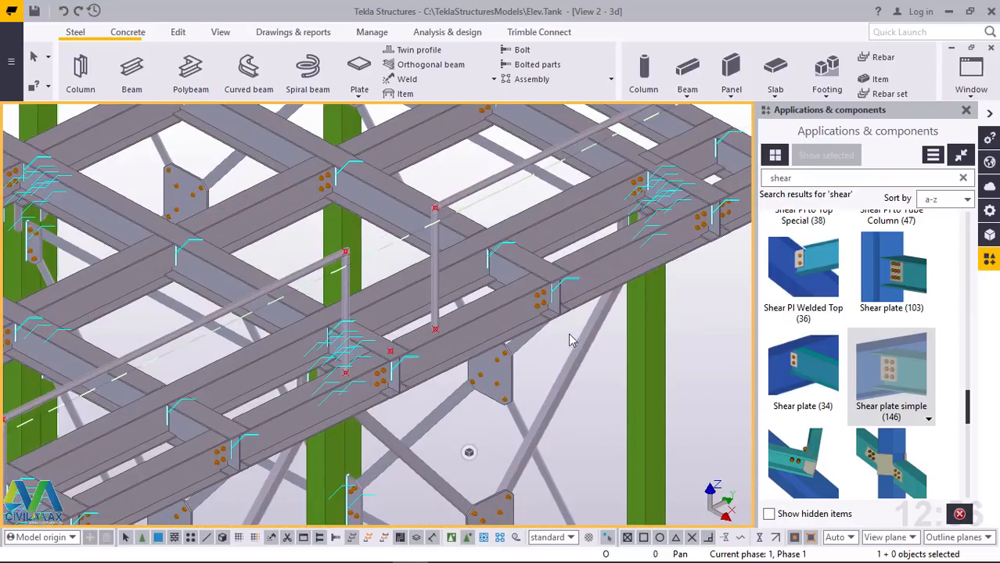
pyautogui.scroll(1, 536, 319)
pyautogui.scroll(5, 173, 477)
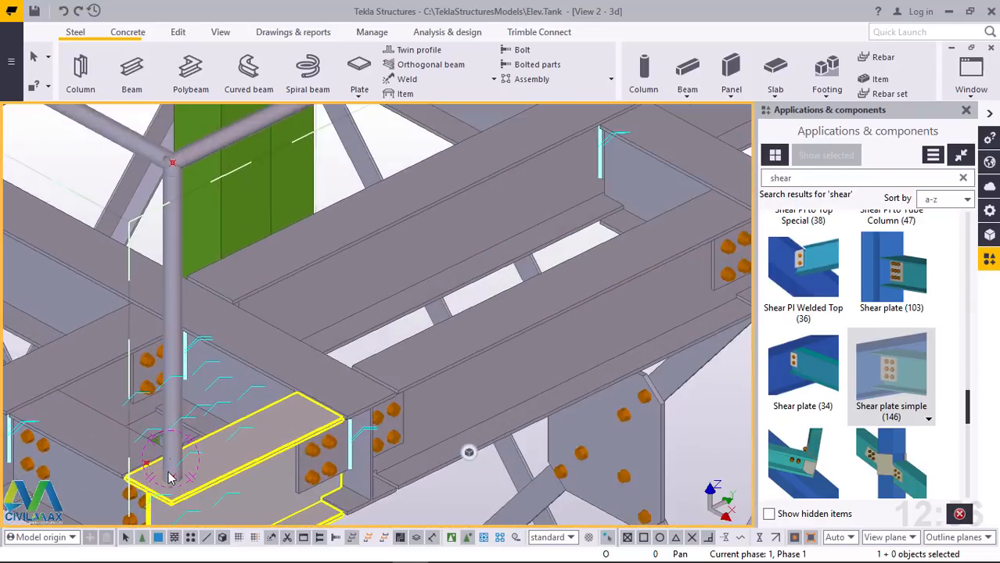
pyautogui.scroll(-6, 180, 479)
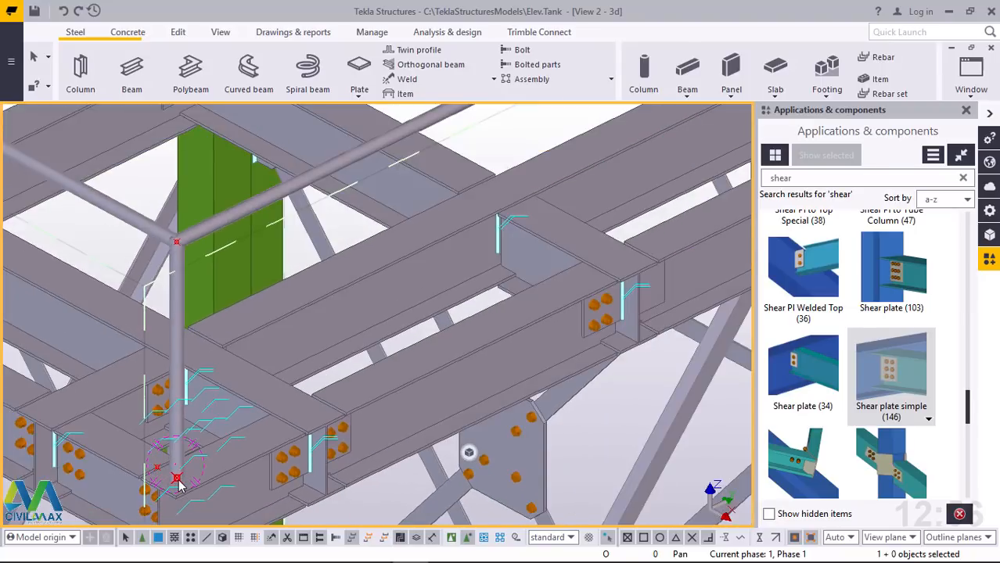
pyautogui.scroll(5, 195, 477)
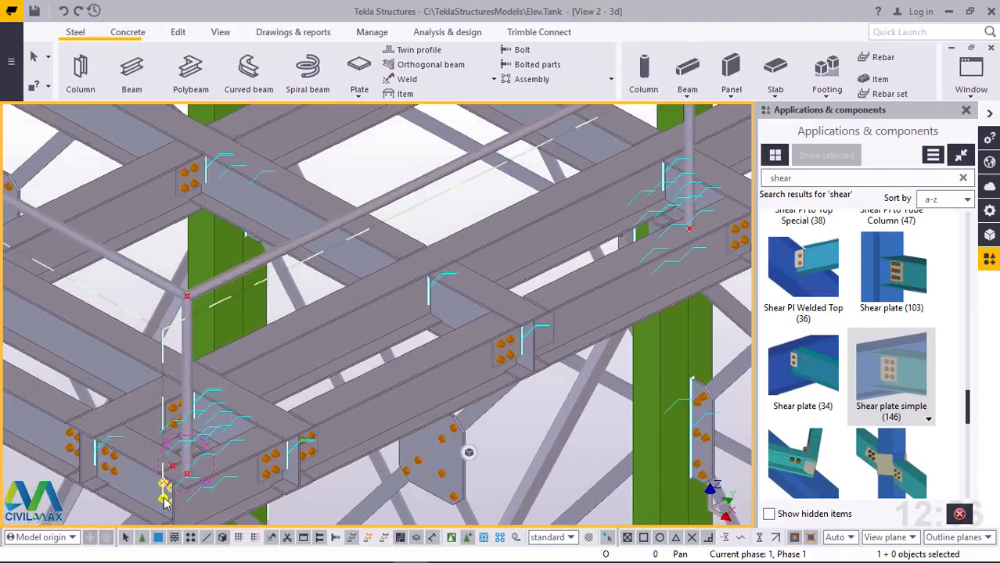
pyautogui.scroll(1, 195, 477)
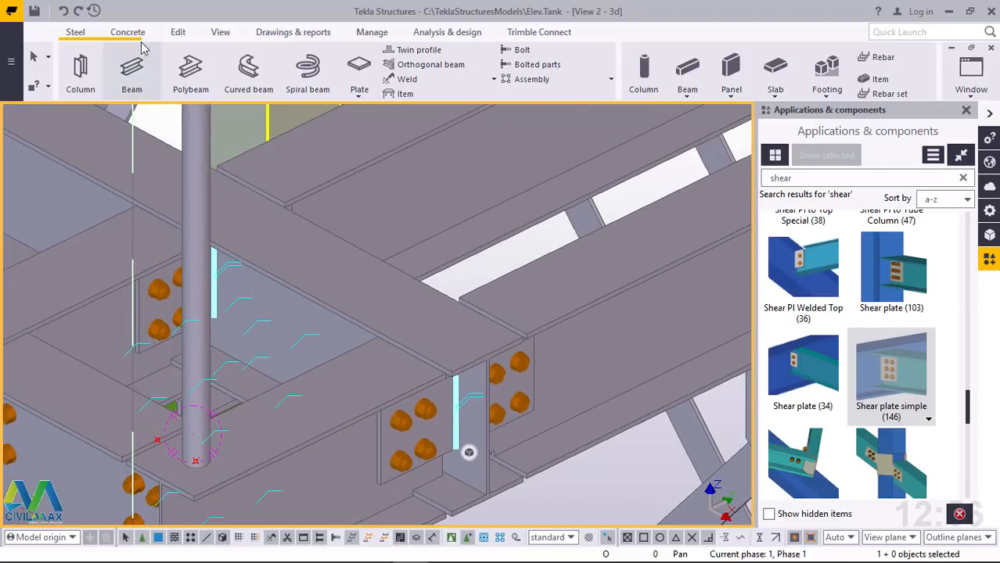
pyautogui.click(75, 35)
pyautogui.click(131, 69)
pyautogui.scroll(4, 203, 456)
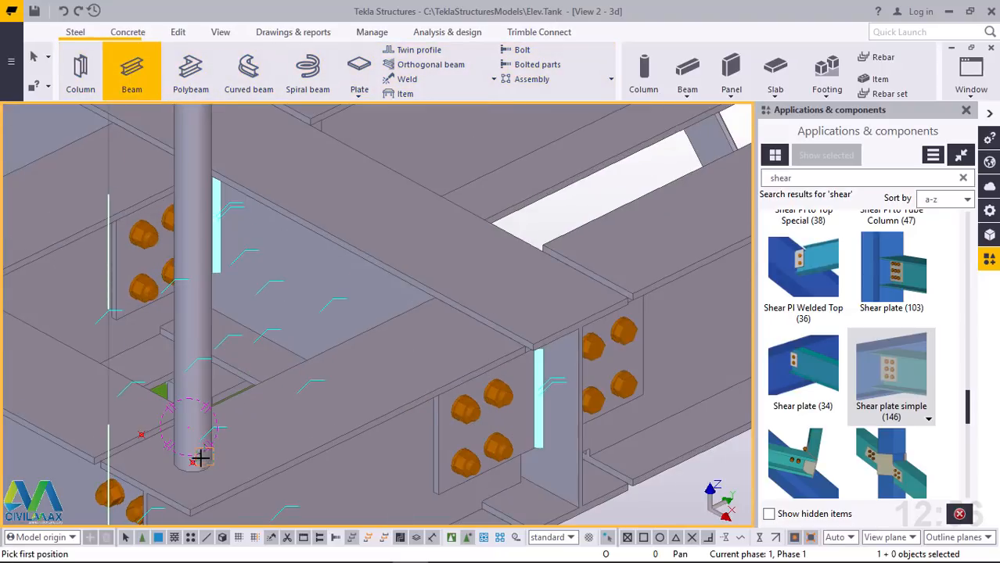
pyautogui.click(180, 468)
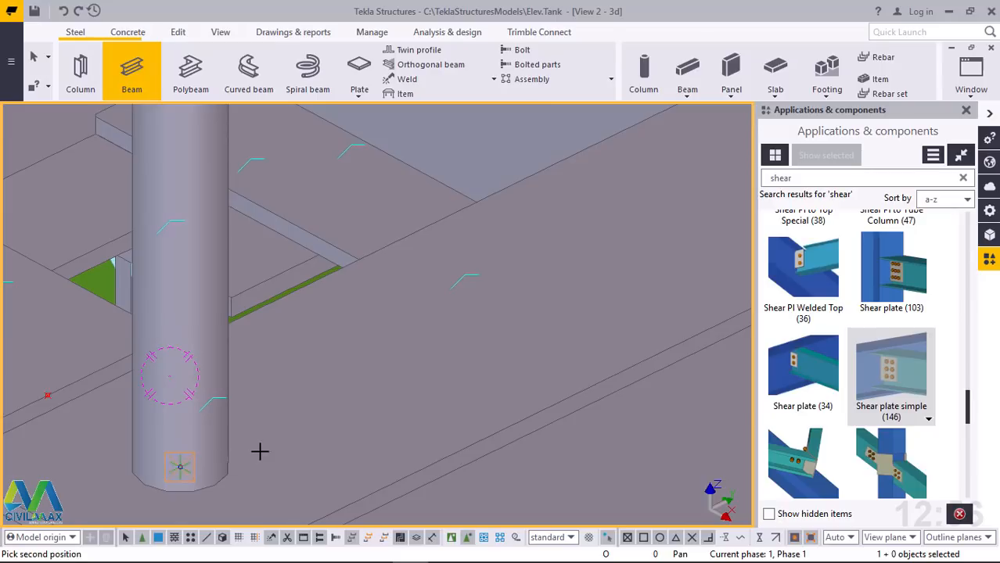
pyautogui.scroll(-5, 259, 450)
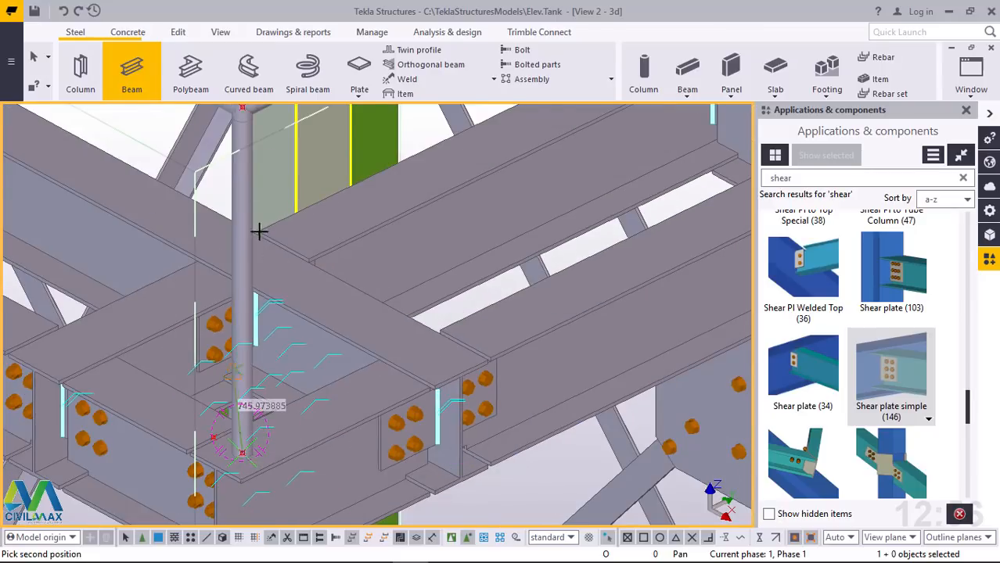
pyautogui.scroll(5, 241, 177)
pyautogui.scroll(5, 241, 177)
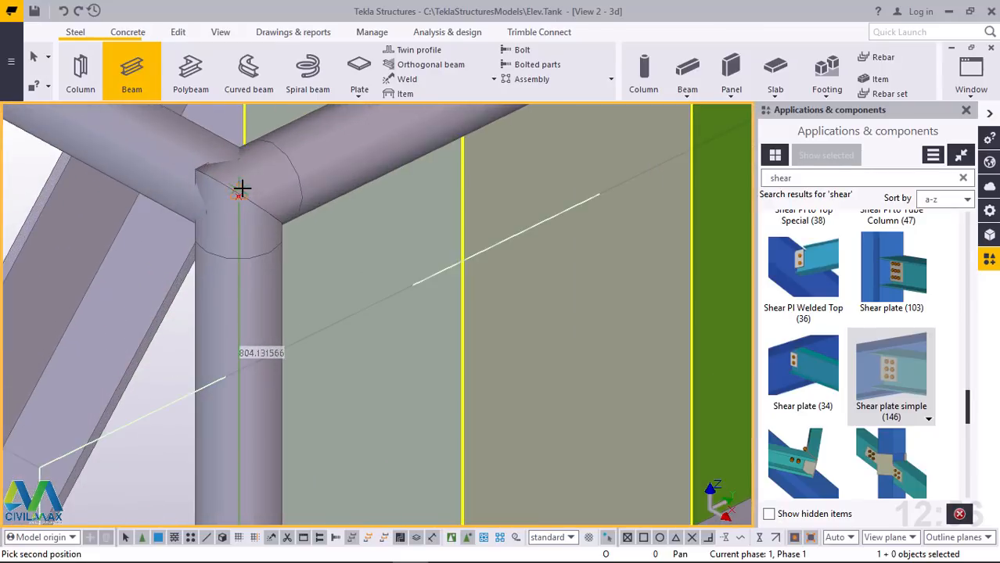
pyautogui.click(234, 204)
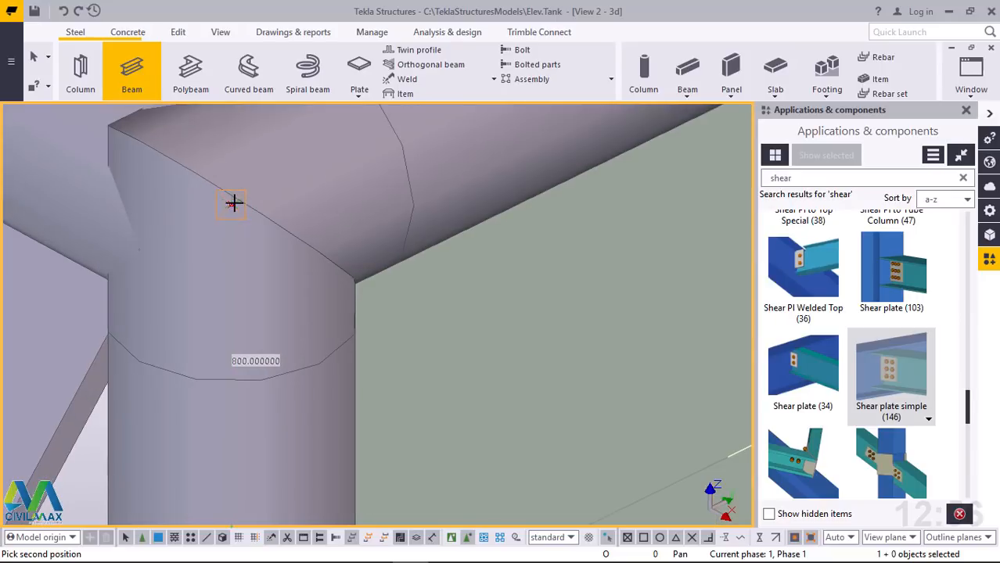
pyautogui.rightClick(236, 205)
pyautogui.click(275, 214)
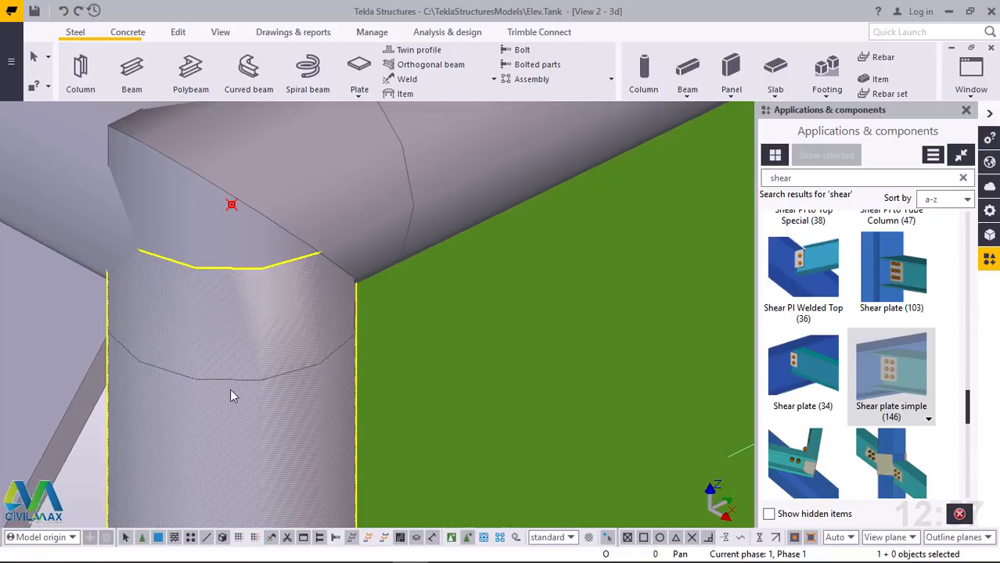
# Move the new vertical beam linearly along the handrail with a dY of 446
pyautogui.rightClick(266, 274)
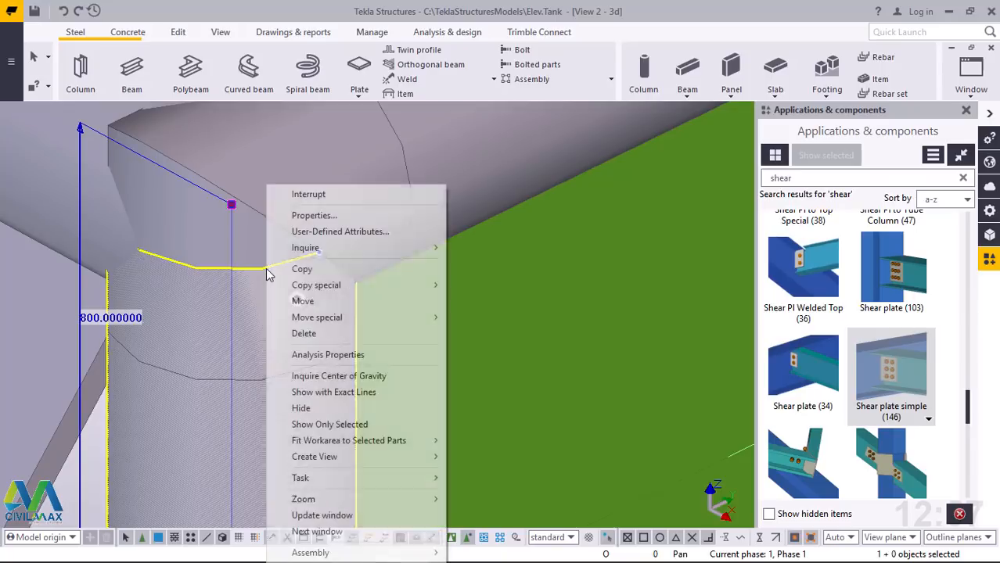
pyautogui.moveTo(328, 317)
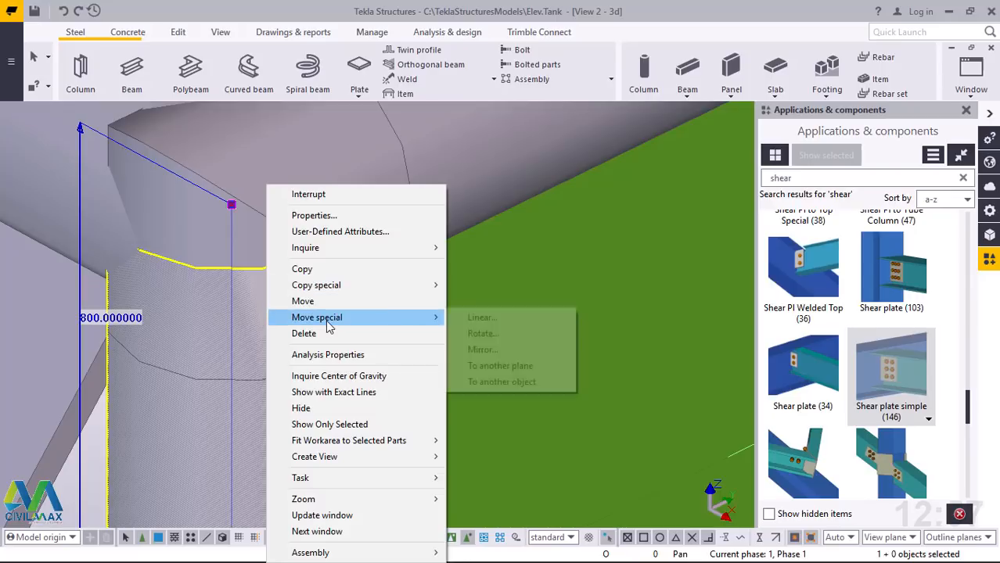
pyautogui.click(472, 320)
pyautogui.scroll(-6, 250, 235)
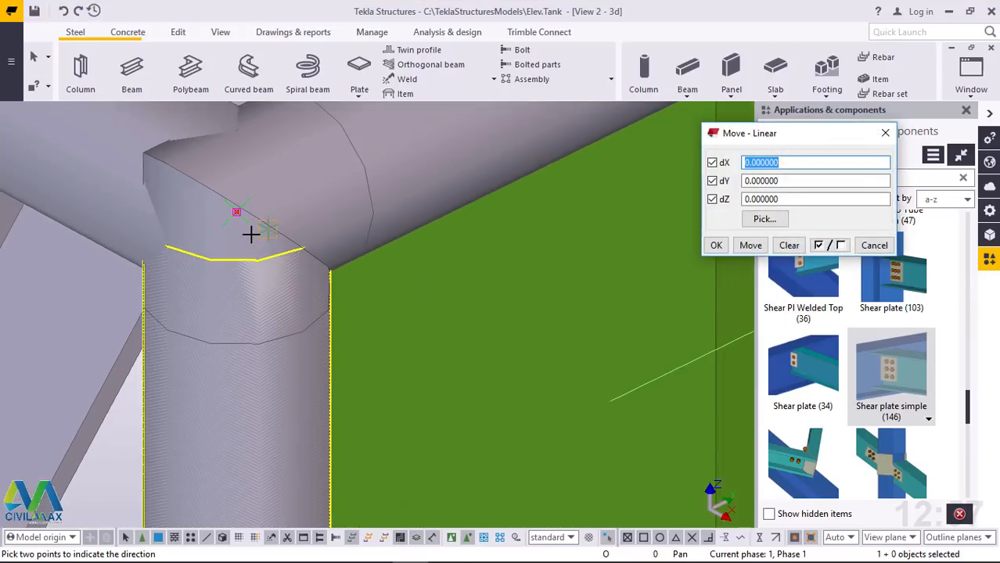
pyautogui.scroll(-3, 244, 241)
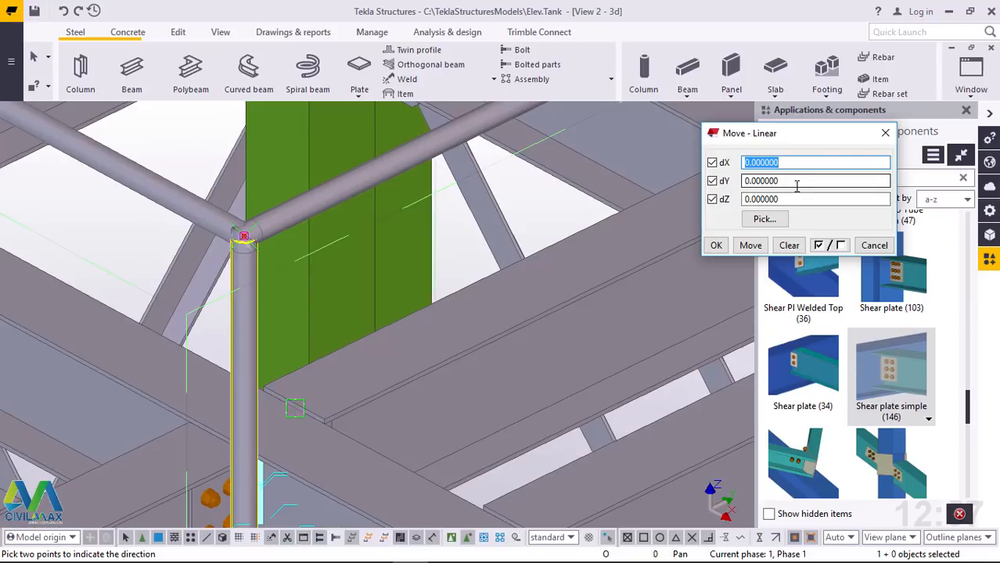
pyautogui.moveTo(797, 185); pyautogui.dragTo(749, 181)
pyautogui.write('44')
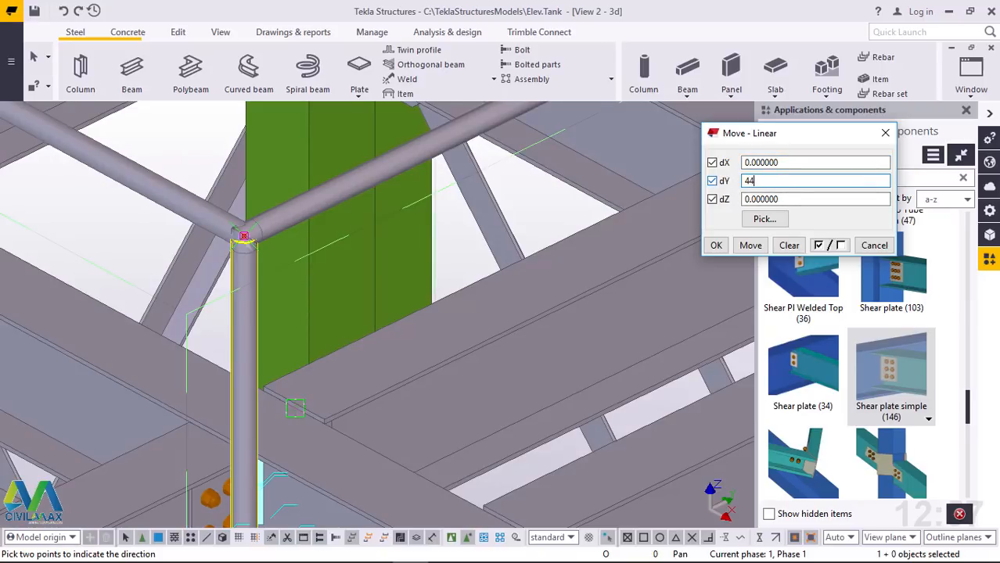
pyautogui.write('6')
pyautogui.click(751, 245)
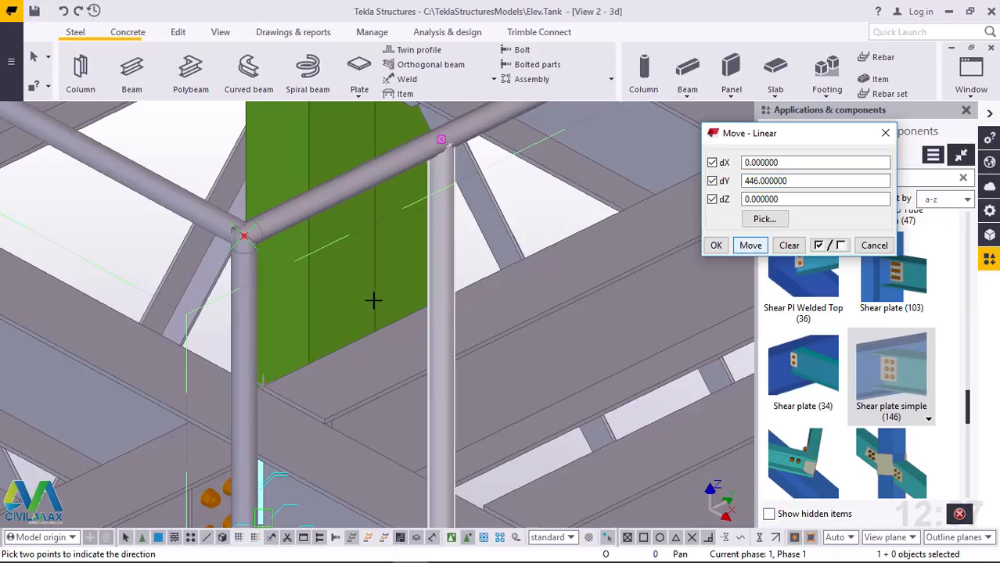
# End the linear move of the new vertical post and close its settings
pyautogui.scroll(-5, 313, 310)
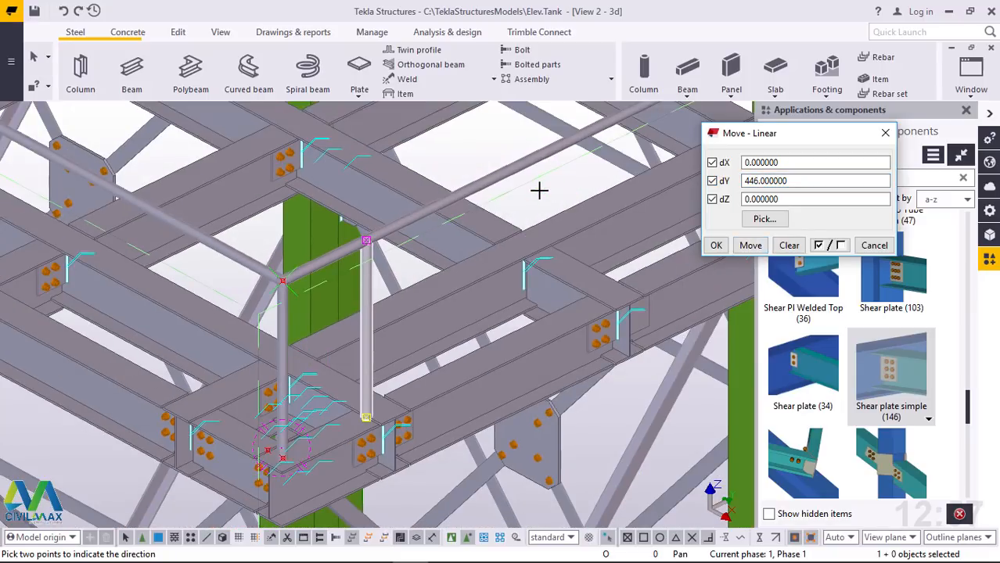
pyautogui.rightClick(539, 190)
pyautogui.click(567, 197)
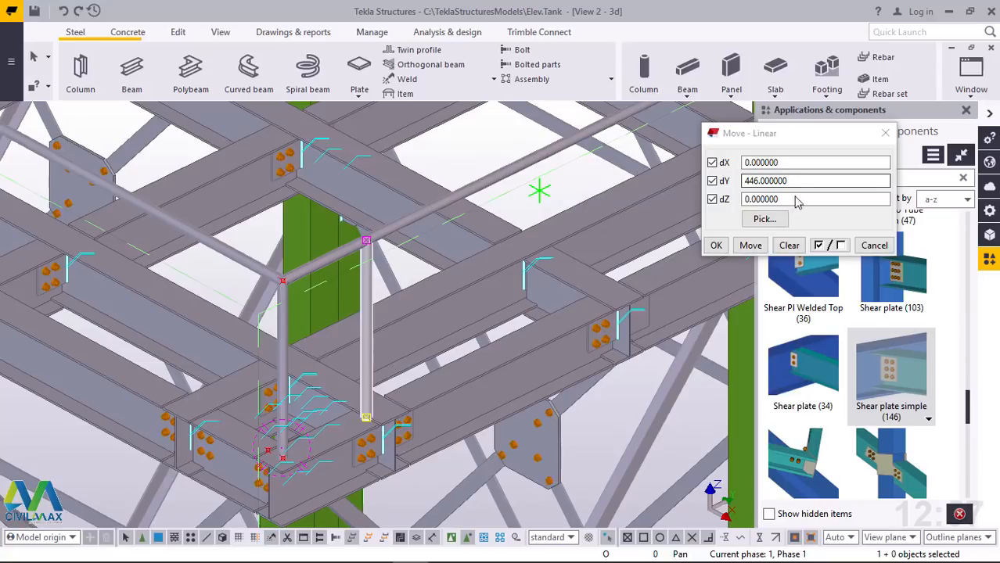
pyautogui.click(716, 245)
# Copy the moved post linearly 12 times along the handrail with dX 0, dY 446 and dZ 0, and end the command
pyautogui.rightClick(549, 194)
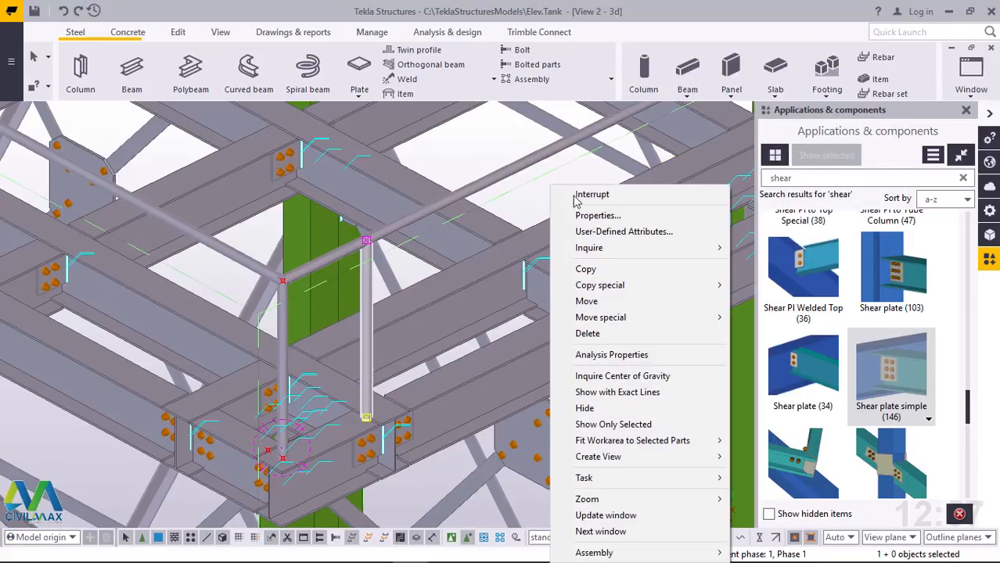
pyautogui.moveTo(611, 288)
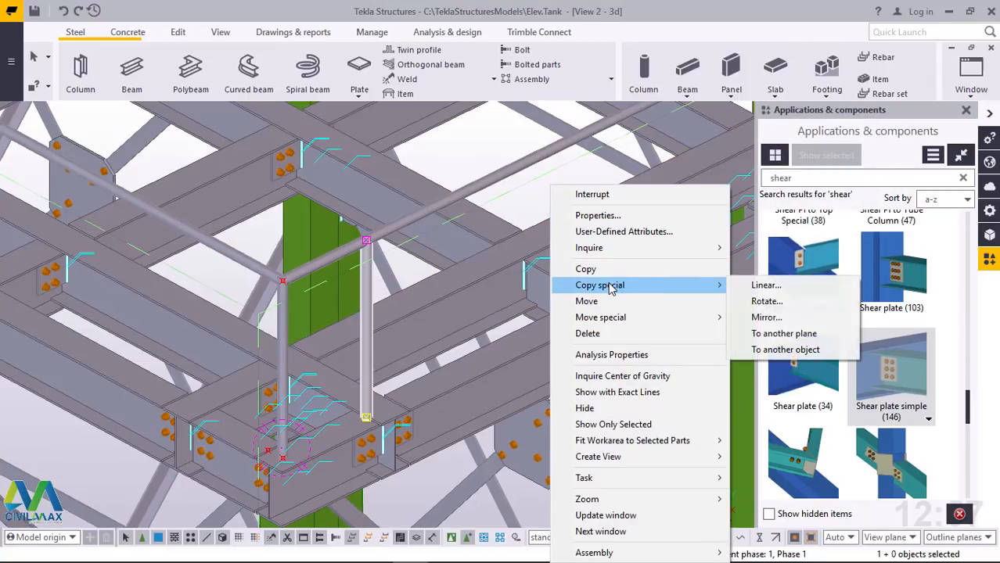
pyautogui.click(764, 285)
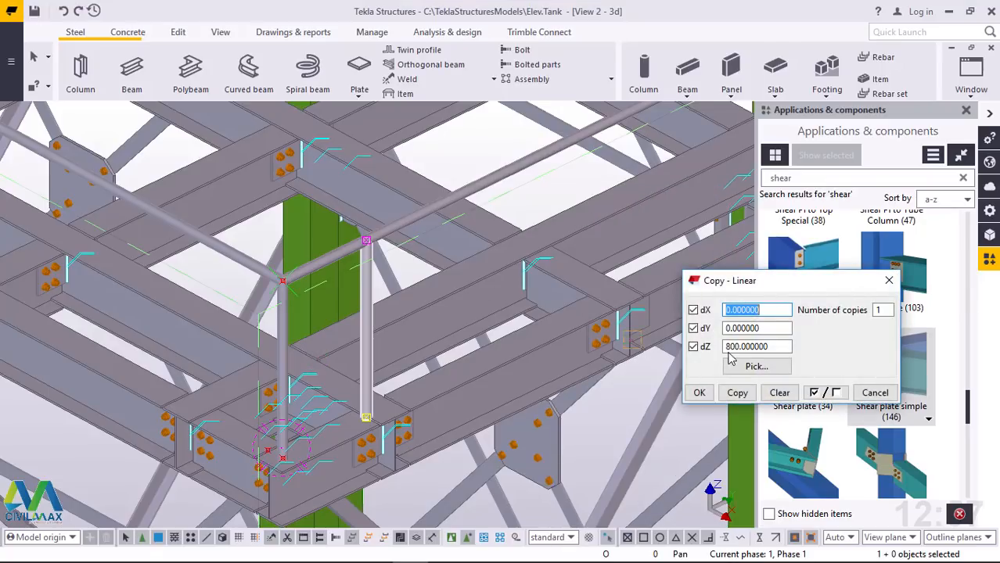
pyautogui.moveTo(766, 346); pyautogui.dragTo(678, 347)
pyautogui.write('0')
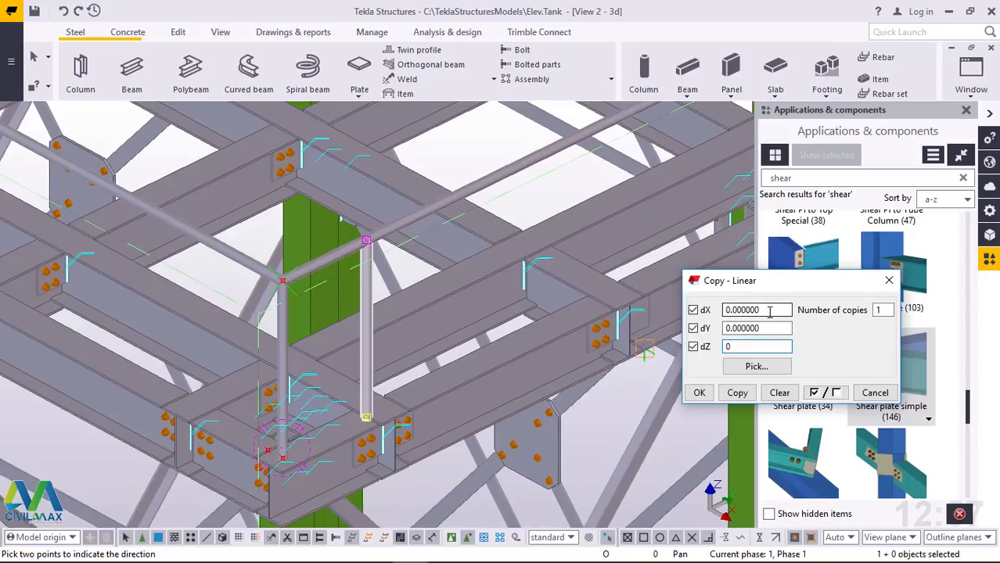
pyautogui.moveTo(769, 328); pyautogui.dragTo(693, 329)
pyautogui.write('446')
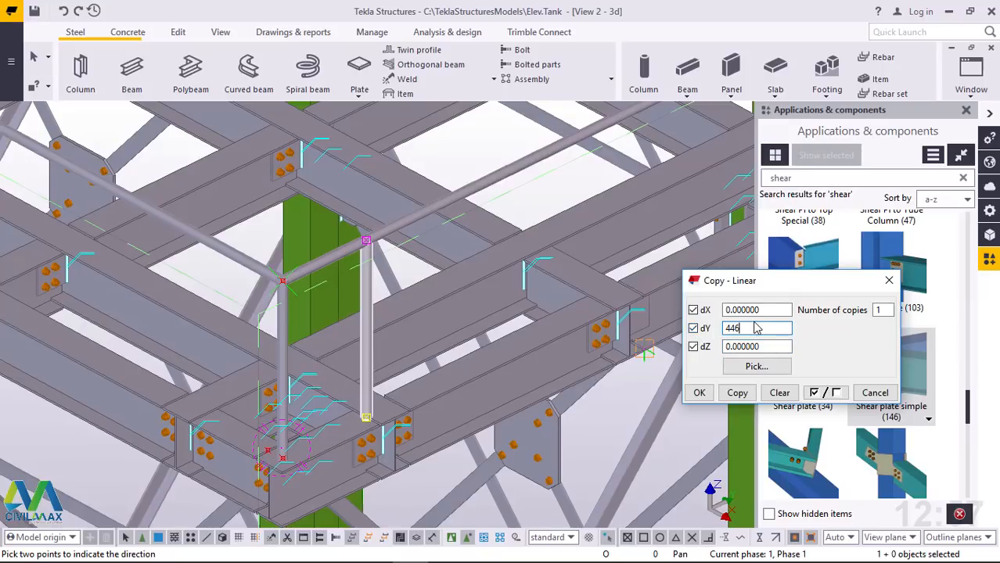
pyautogui.click(880, 311)
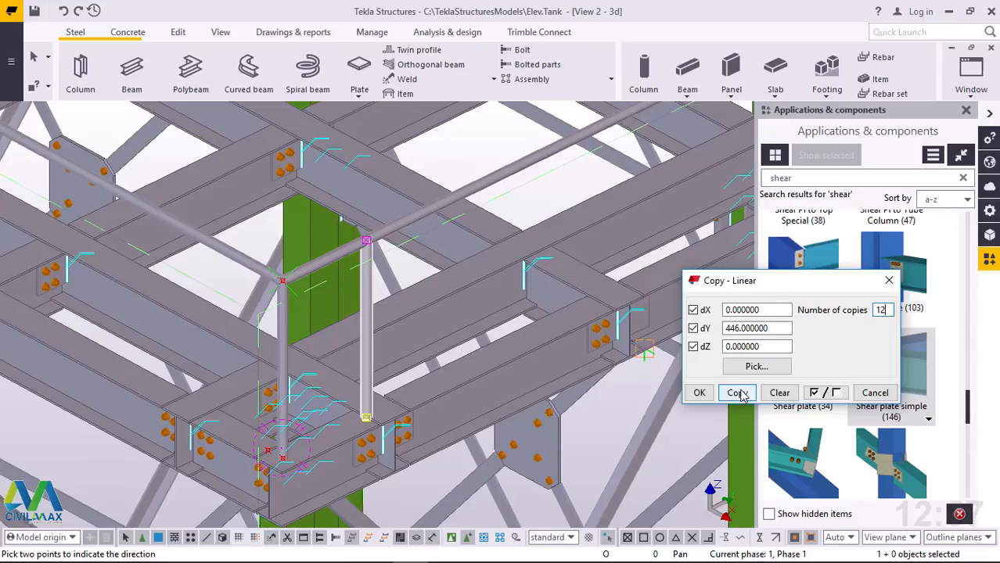
pyautogui.click(698, 392)
pyautogui.scroll(-5, 356, 414)
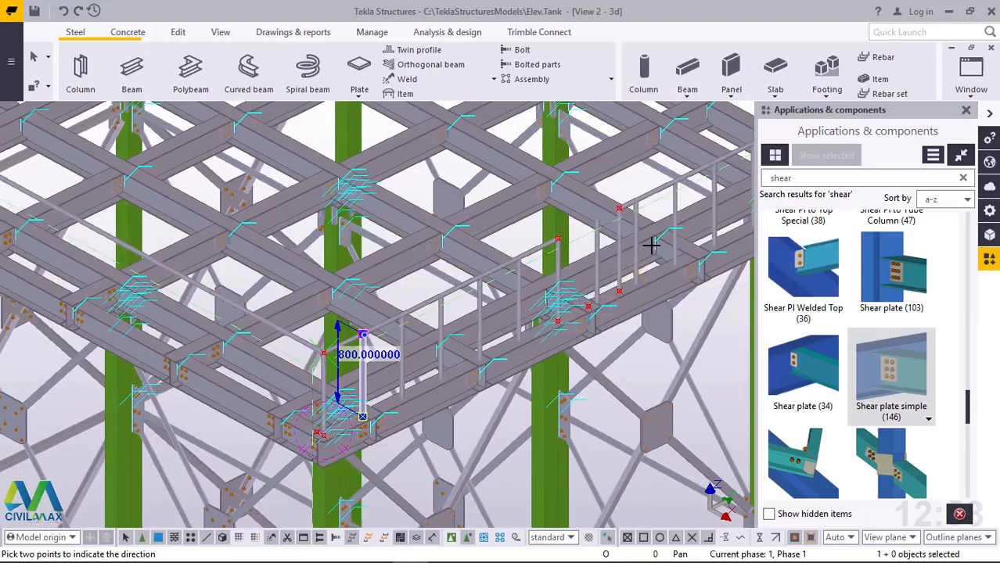
pyautogui.scroll(5, 614, 219)
pyautogui.rightClick(596, 219)
pyautogui.click(636, 228)
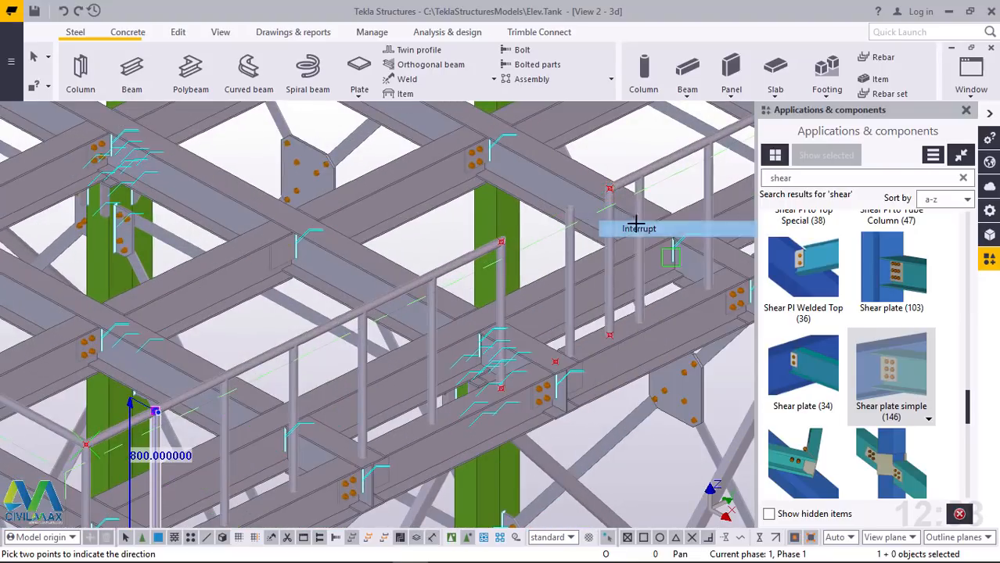
# Delete the surplus copied posts in the gap between the two handrail frames and along the second frame
pyautogui.click(708, 183)
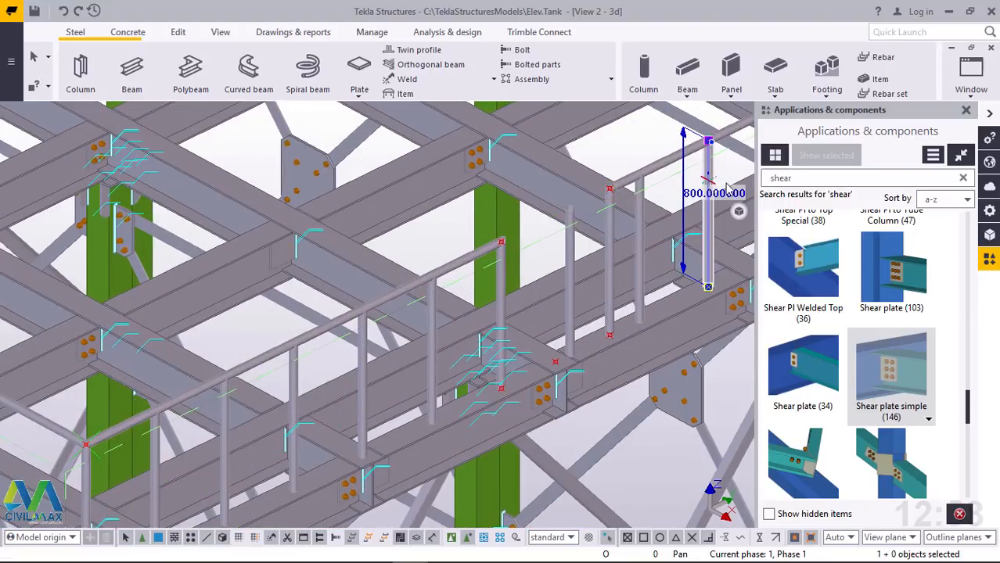
pyautogui.press('Delete')
pyautogui.click(640, 221)
pyautogui.press('Delete')
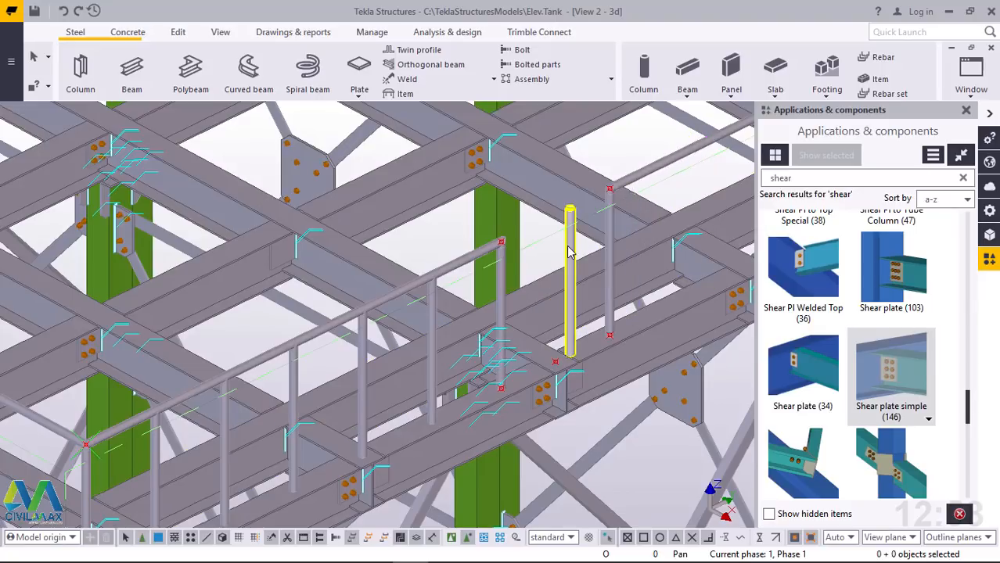
pyautogui.scroll(-4, 570, 251)
pyautogui.scroll(4, 685, 219)
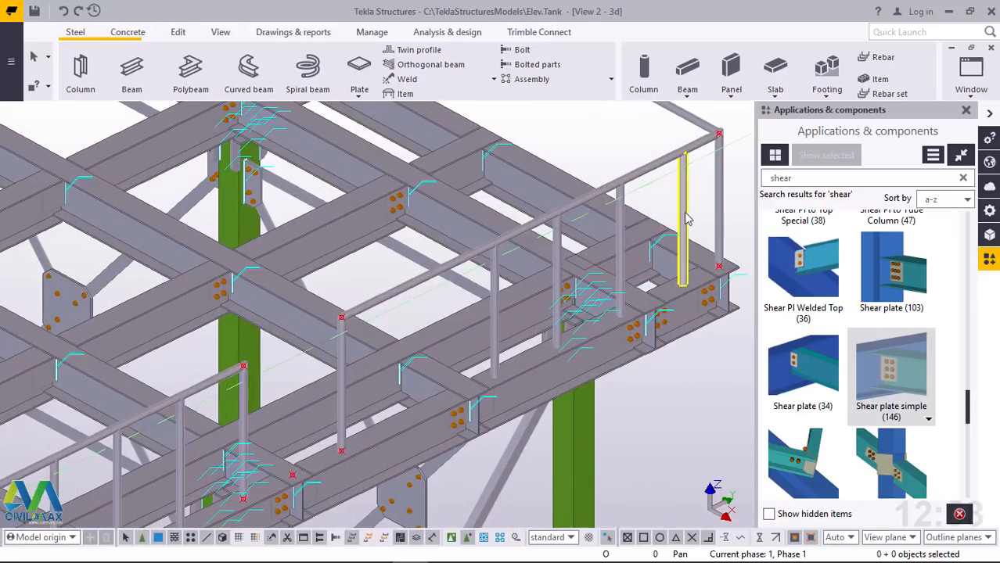
pyautogui.click(657, 220)
pyautogui.press('Delete')
pyautogui.click(624, 221)
pyautogui.press('Delete')
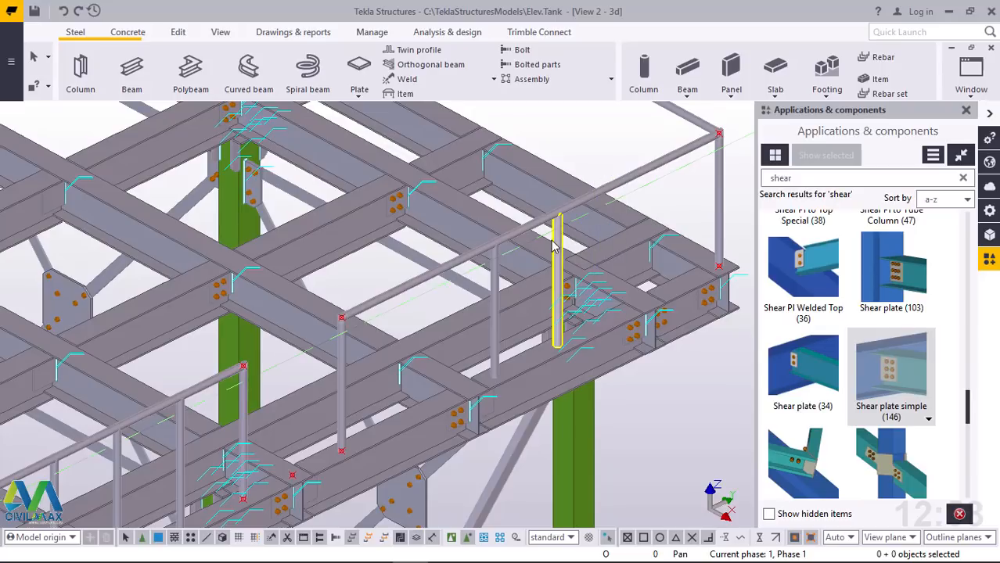
pyautogui.click(554, 247)
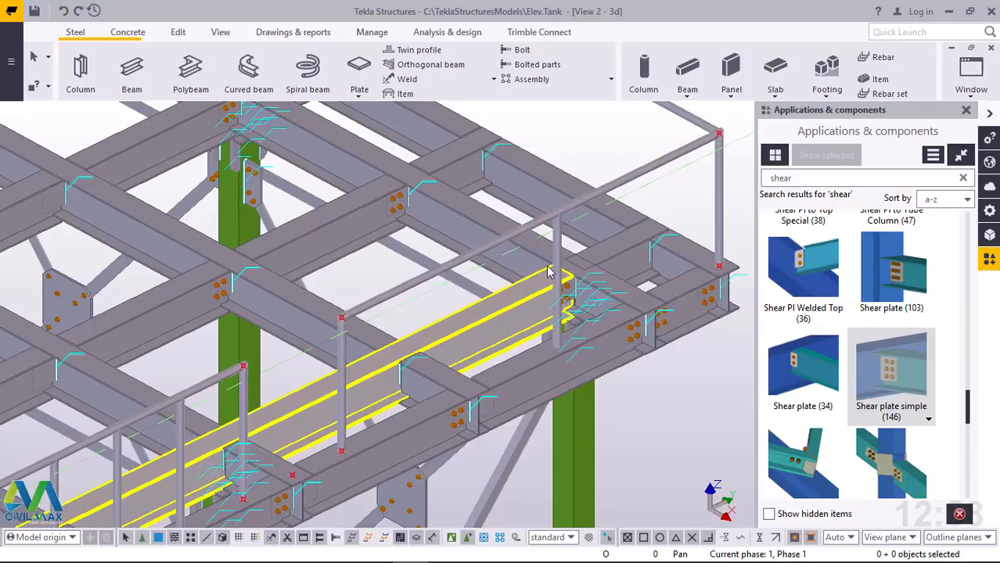
pyautogui.press('Delete')
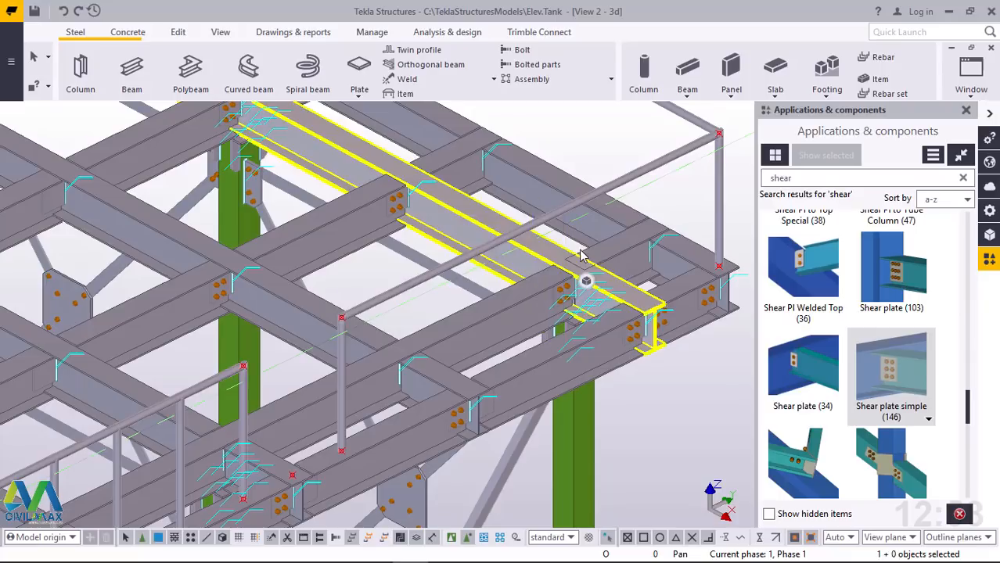
# Create a vertical beam over the second frame's end post beside the gap, from its base point up 800 to the rail corner, and end the command
pyautogui.scroll(-1, 617, 240)
pyautogui.scroll(1, 277, 415)
pyautogui.scroll(2, 333, 438)
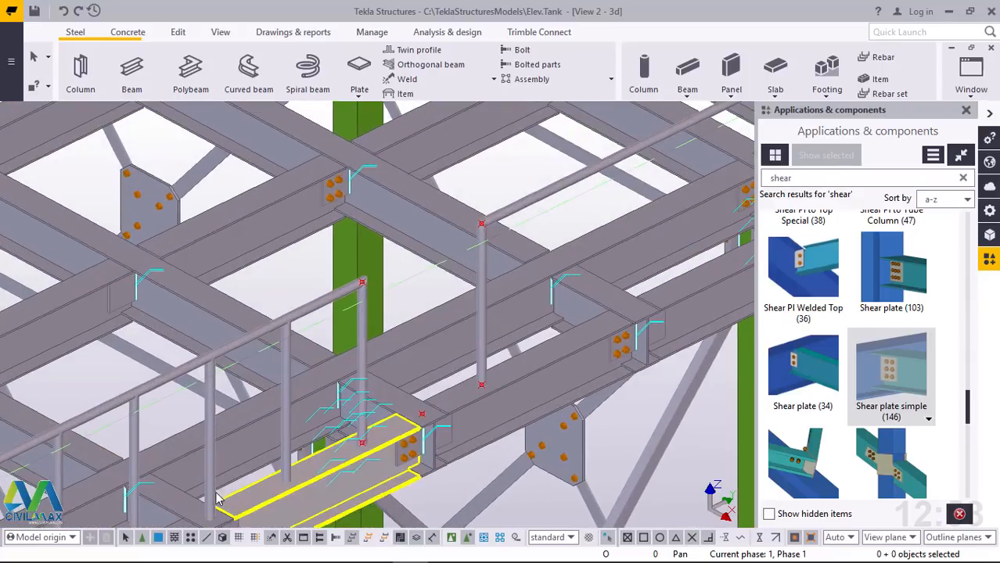
pyautogui.scroll(3, 212, 453)
pyautogui.scroll(-3, 258, 383)
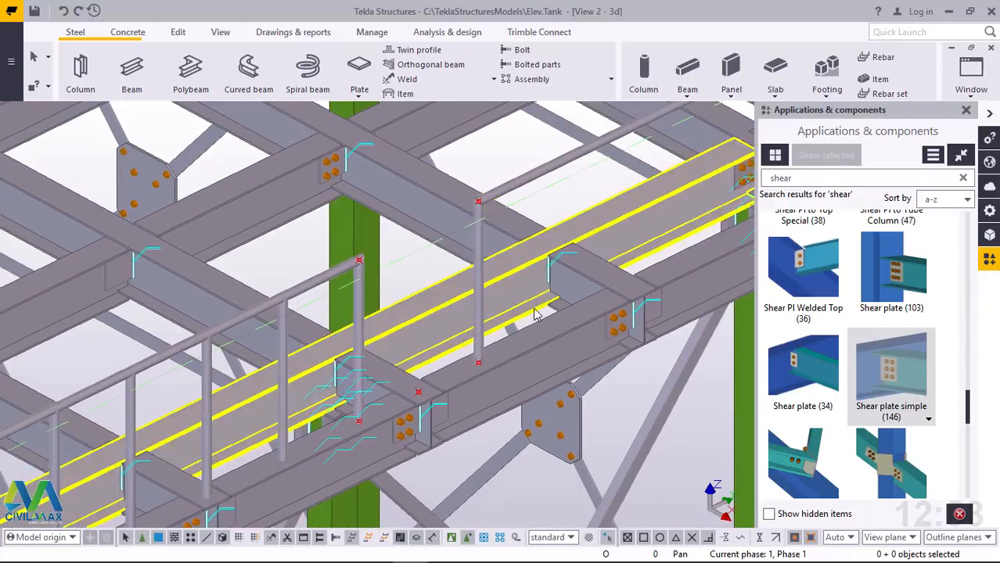
pyautogui.scroll(5, 517, 200)
pyautogui.scroll(1, 462, 463)
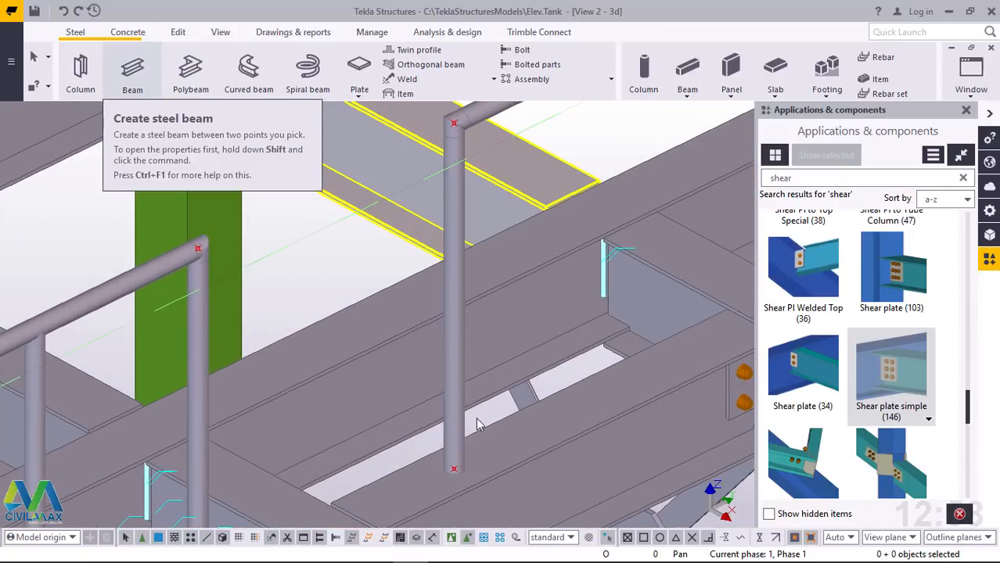
pyautogui.click(153, 81)
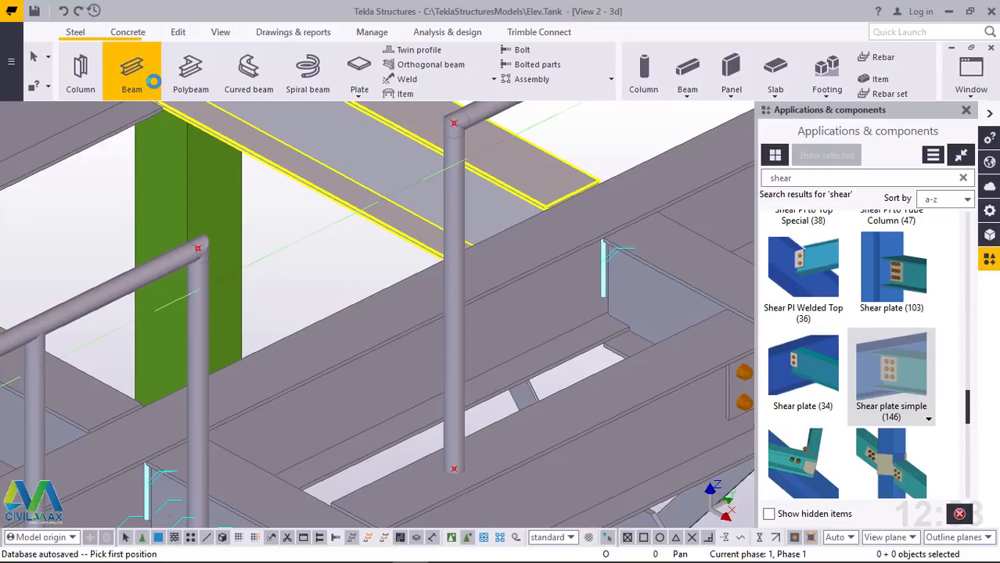
pyautogui.scroll(5, 456, 470)
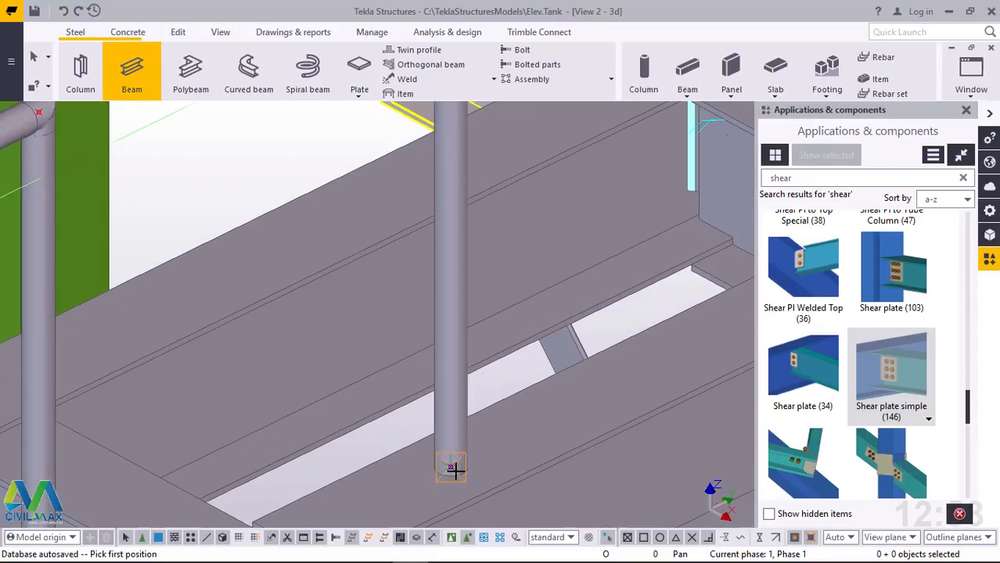
pyautogui.click(448, 466)
pyautogui.scroll(-5, 448, 467)
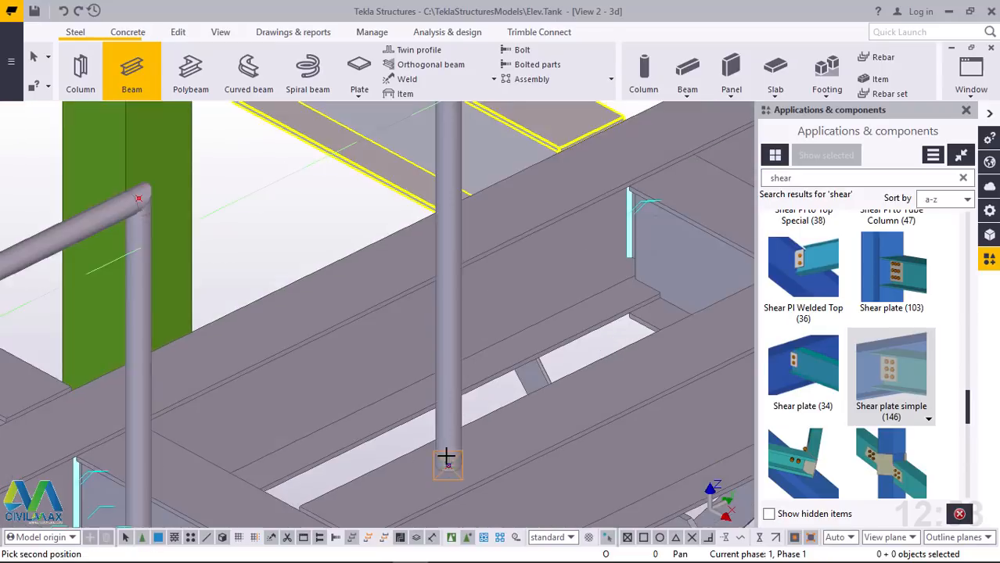
pyautogui.scroll(5, 442, 135)
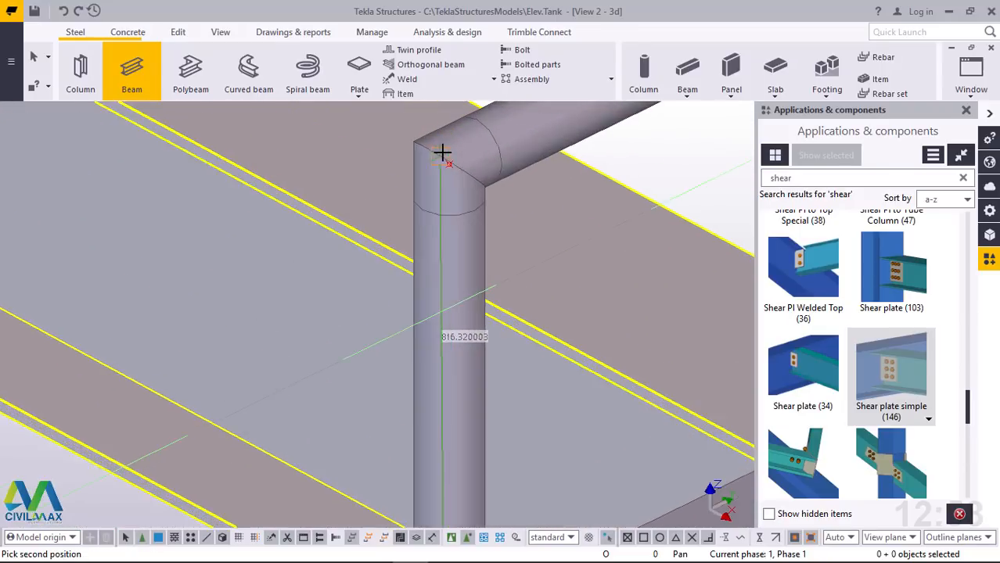
pyautogui.click(447, 168)
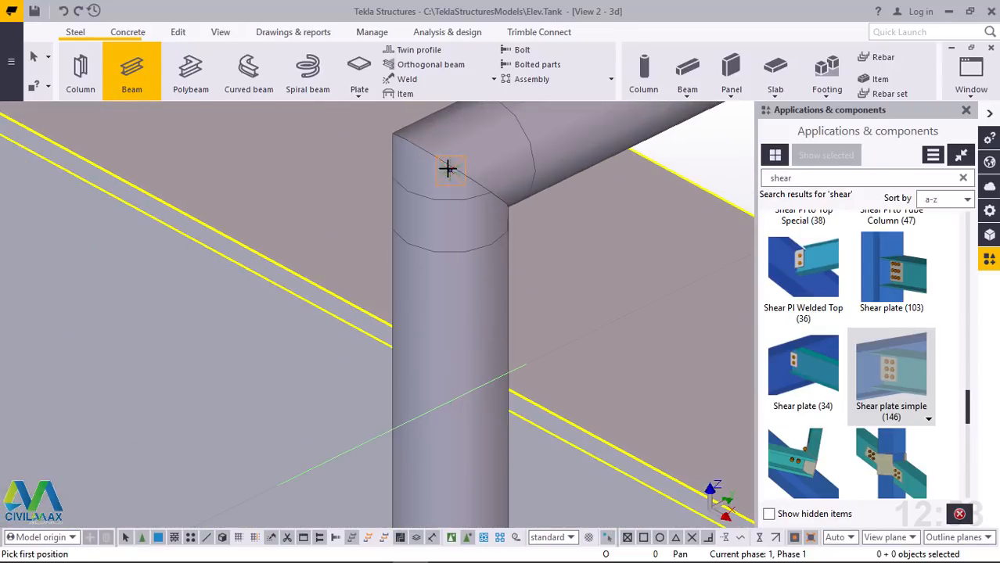
pyautogui.rightClick(448, 170)
pyautogui.click(485, 176)
# Move the new vertical beam linearly along the second handrail frame with a dY of 446
pyautogui.click(458, 245)
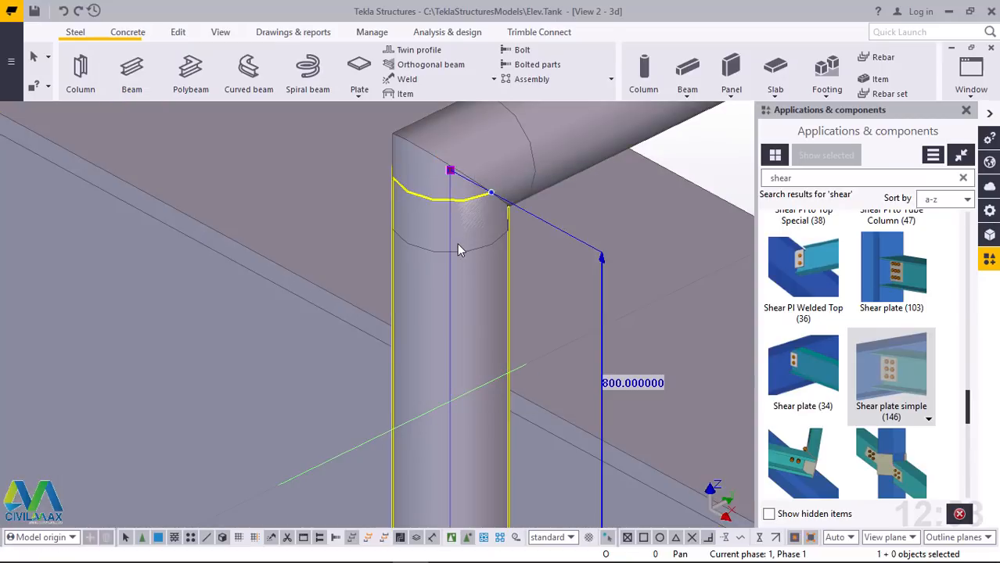
pyautogui.rightClick(458, 246)
pyautogui.moveTo(526, 316)
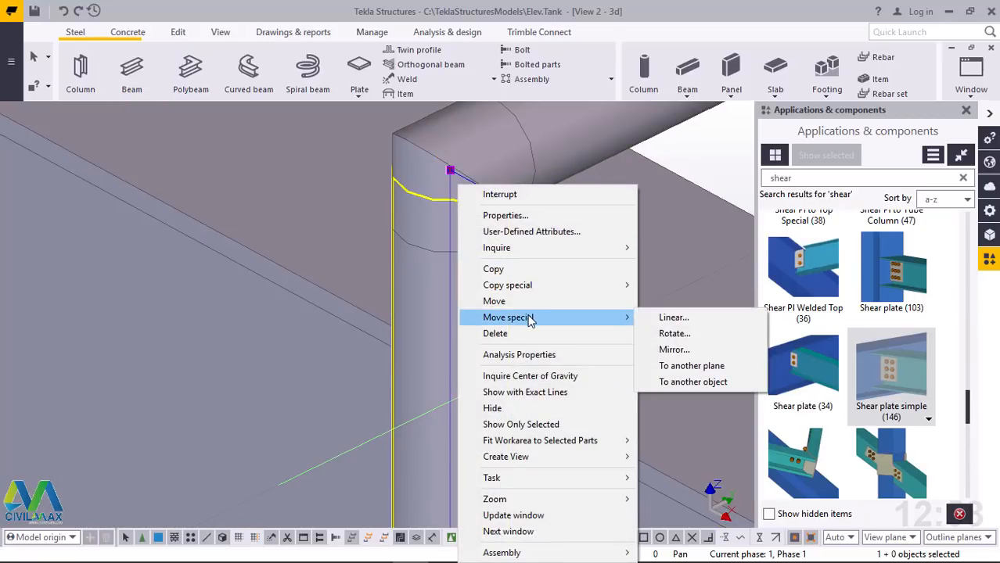
pyautogui.click(676, 324)
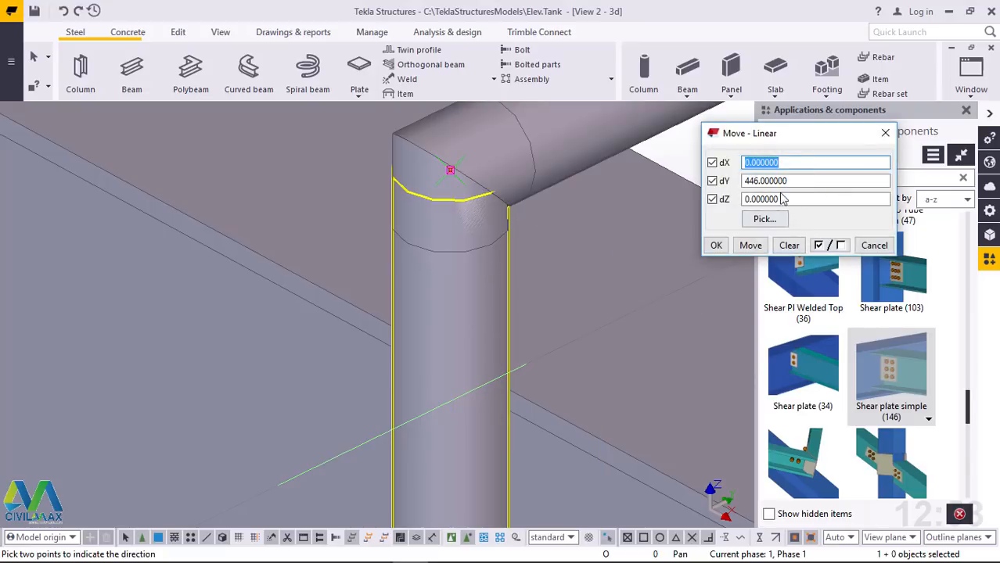
pyautogui.scroll(-6, 278, 311)
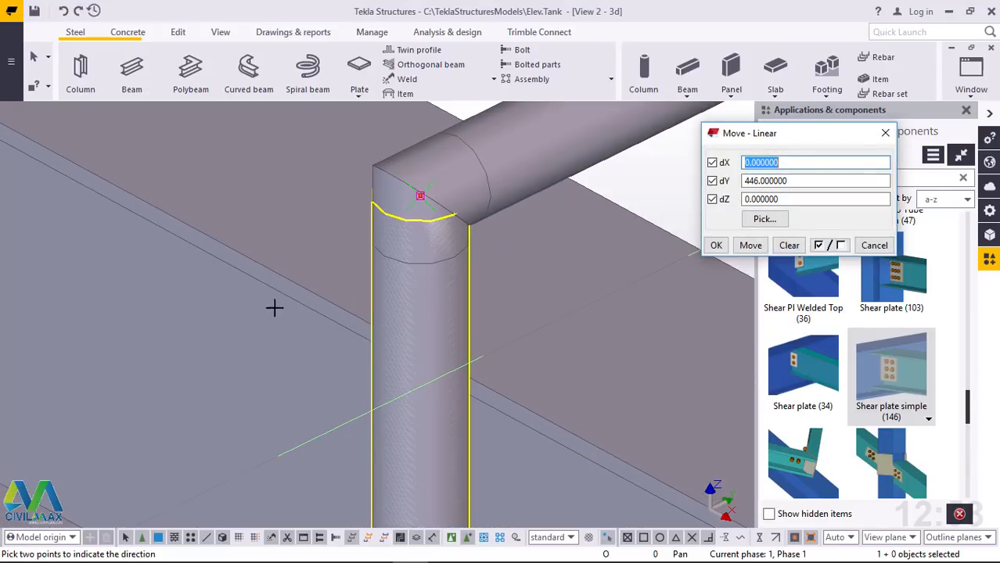
pyautogui.click(752, 247)
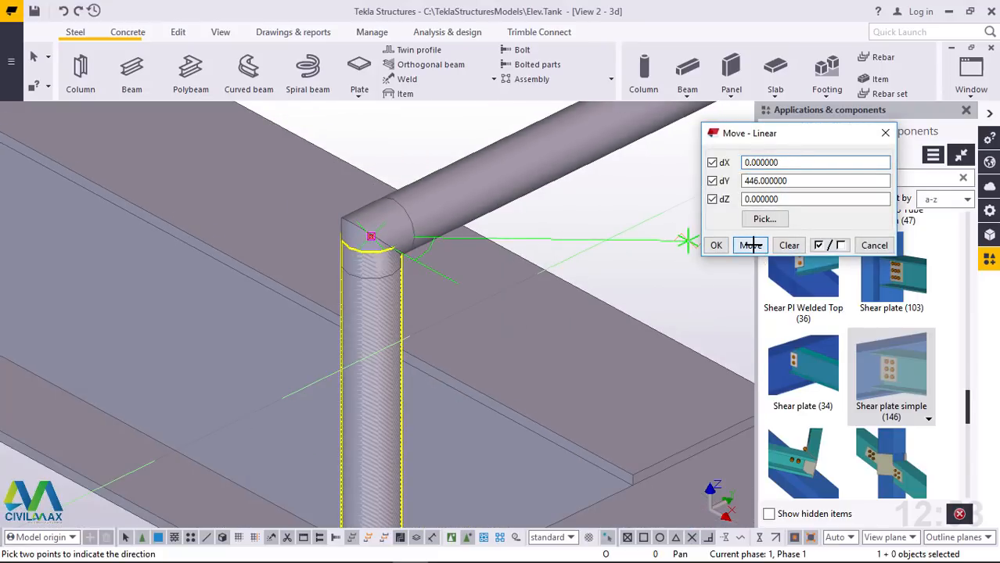
pyautogui.rightClick(587, 230)
pyautogui.click(622, 233)
pyautogui.scroll(-2, 553, 271)
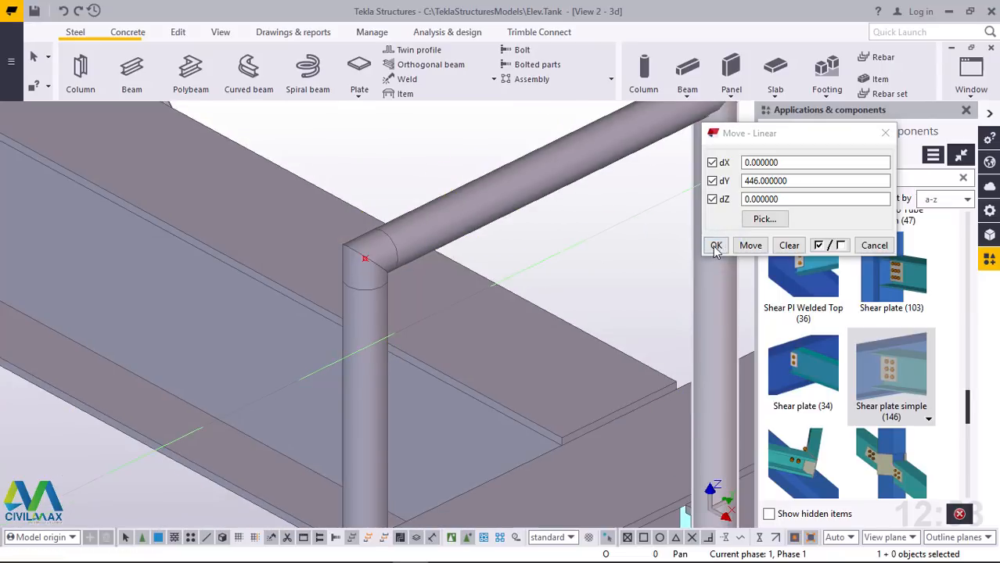
pyautogui.click(716, 246)
# Copy the moved post linearly 5 times along the second handrail frame with dX 0, dY 446 and dZ 0, and end the command
pyautogui.scroll(-6, 196, 339)
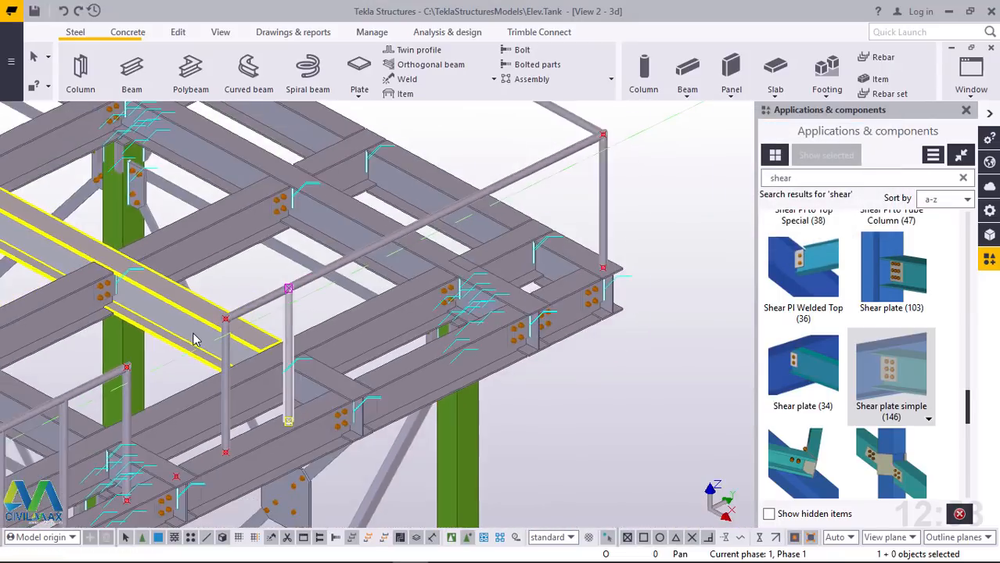
pyautogui.scroll(-1, 195, 338)
pyautogui.scroll(-3, 471, 291)
pyautogui.scroll(2, 255, 378)
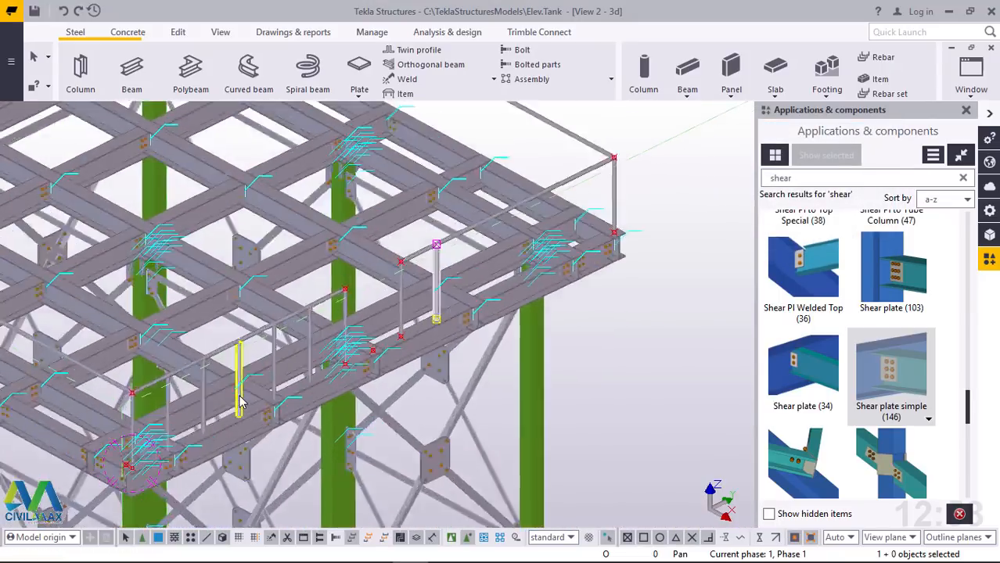
pyautogui.scroll(2, 240, 402)
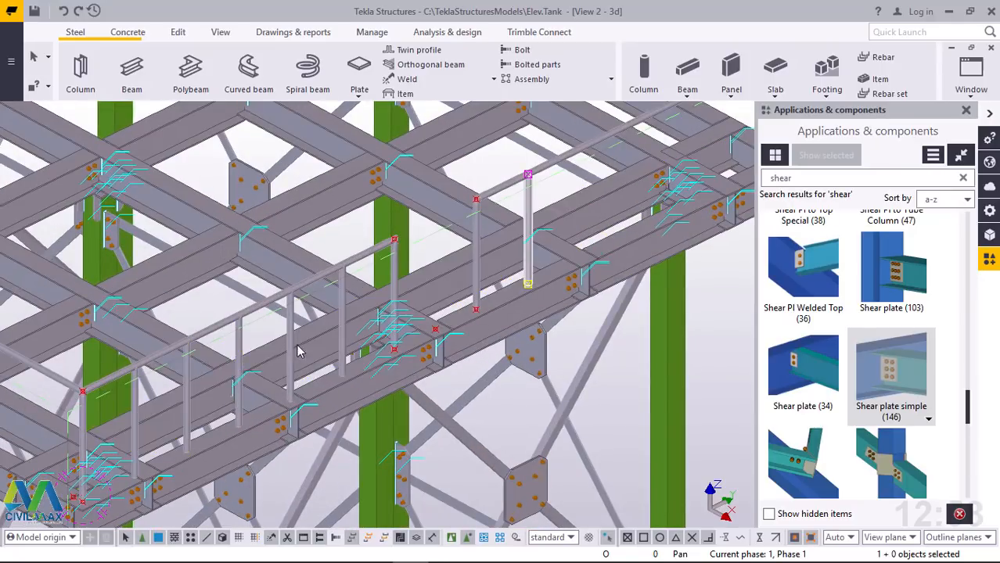
pyautogui.scroll(-1, 301, 392)
pyautogui.scroll(-1, 526, 289)
pyautogui.scroll(2, 570, 231)
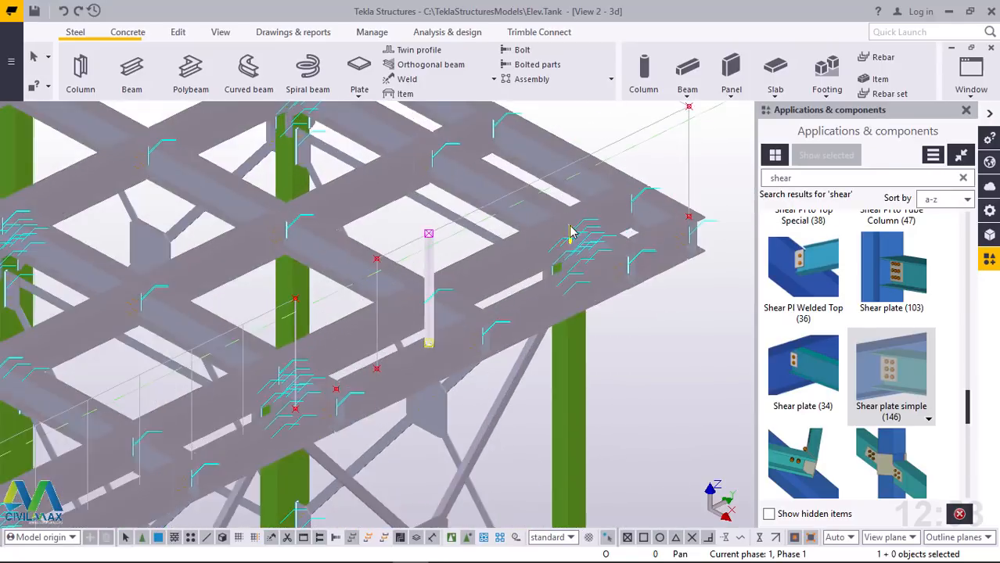
pyautogui.scroll(2, 569, 232)
pyautogui.rightClick(403, 267)
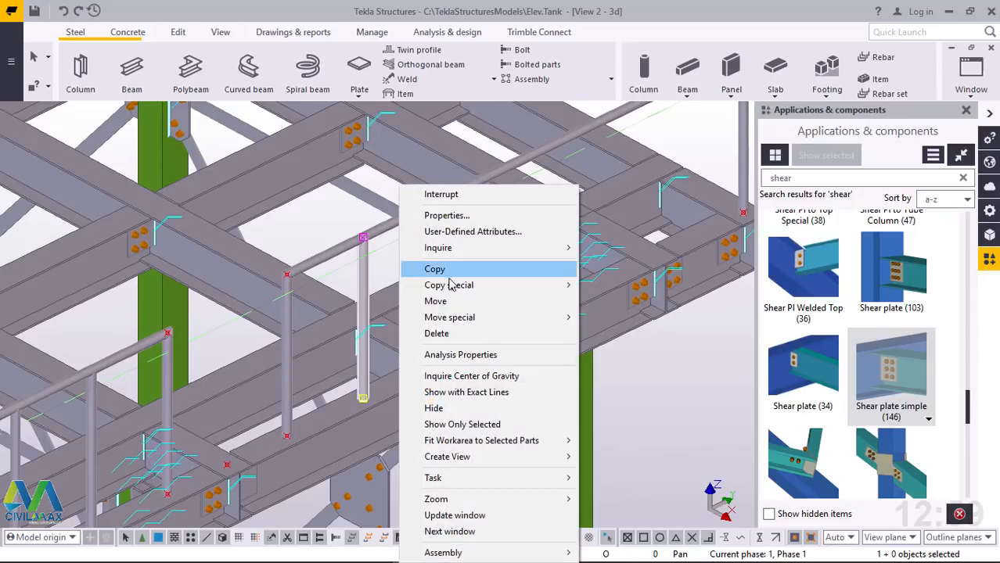
pyautogui.moveTo(500, 285)
pyautogui.click(618, 288)
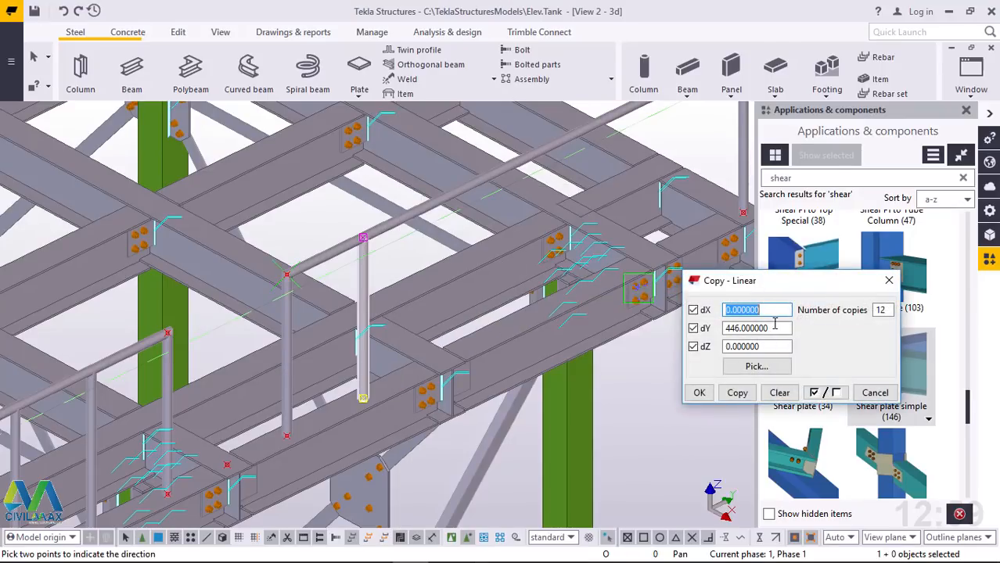
pyautogui.doubleClick(879, 310)
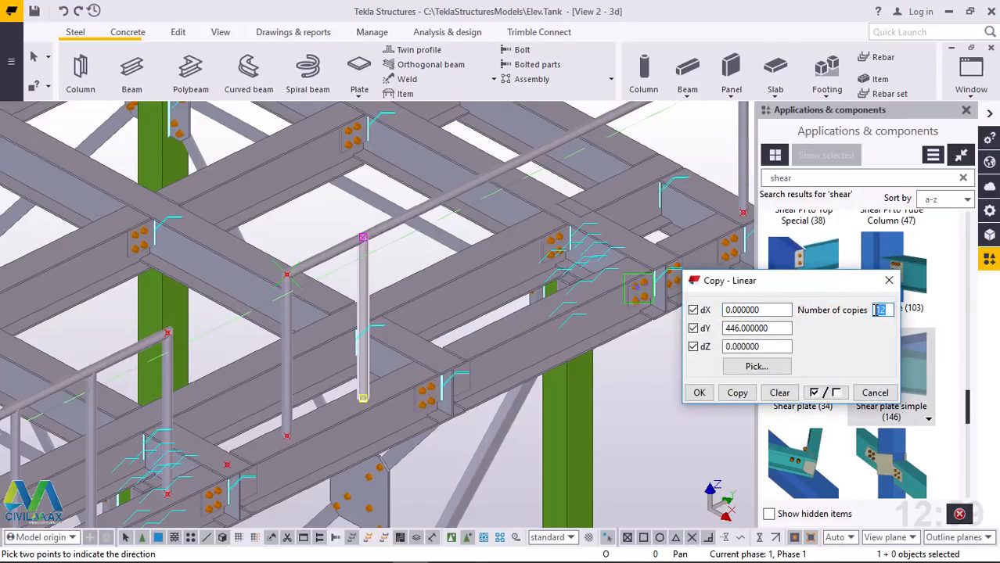
pyautogui.click(738, 392)
pyautogui.click(698, 393)
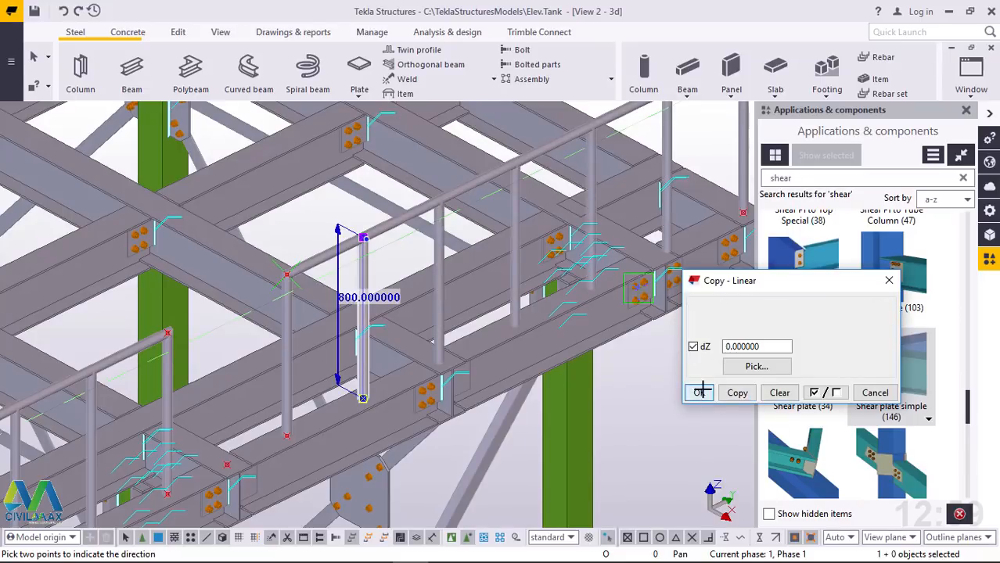
pyautogui.scroll(-3, 406, 387)
pyautogui.rightClick(664, 201)
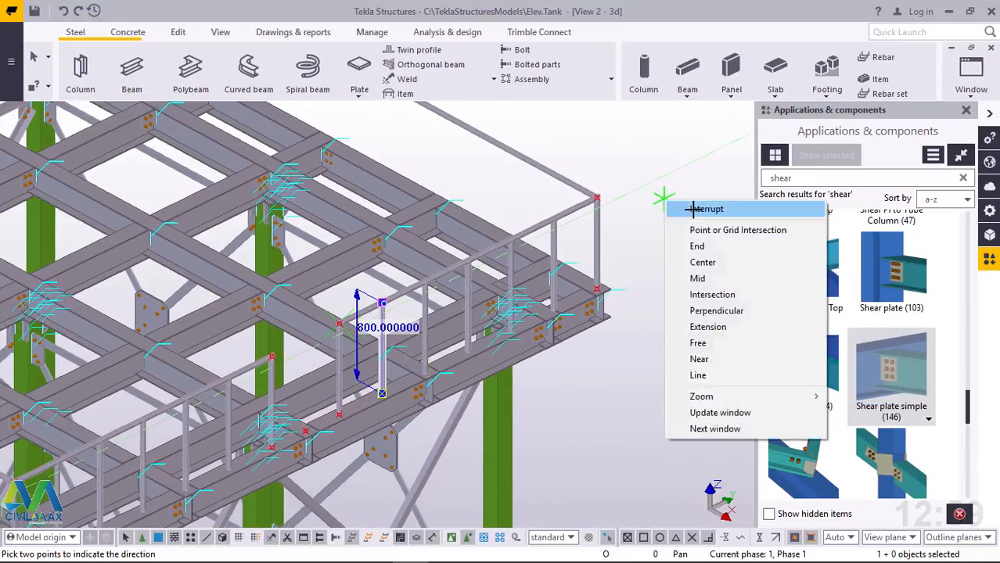
pyautogui.click(693, 210)
# Move the copied post at the outer corner linearly onto the adjacent side's handrail with dX -446, dY 0 and dZ 0, and end the command
pyautogui.scroll(5, 606, 212)
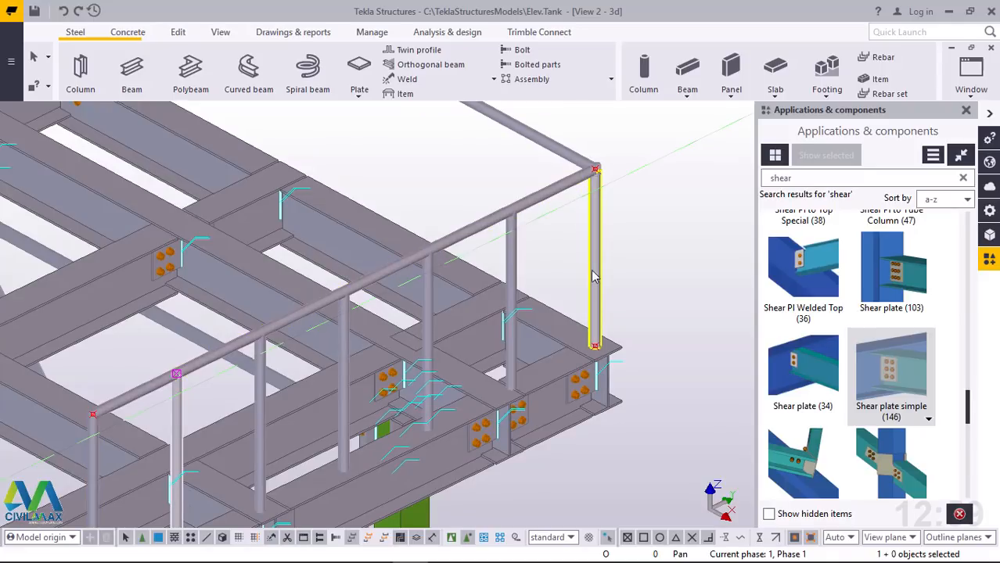
pyautogui.click(592, 311)
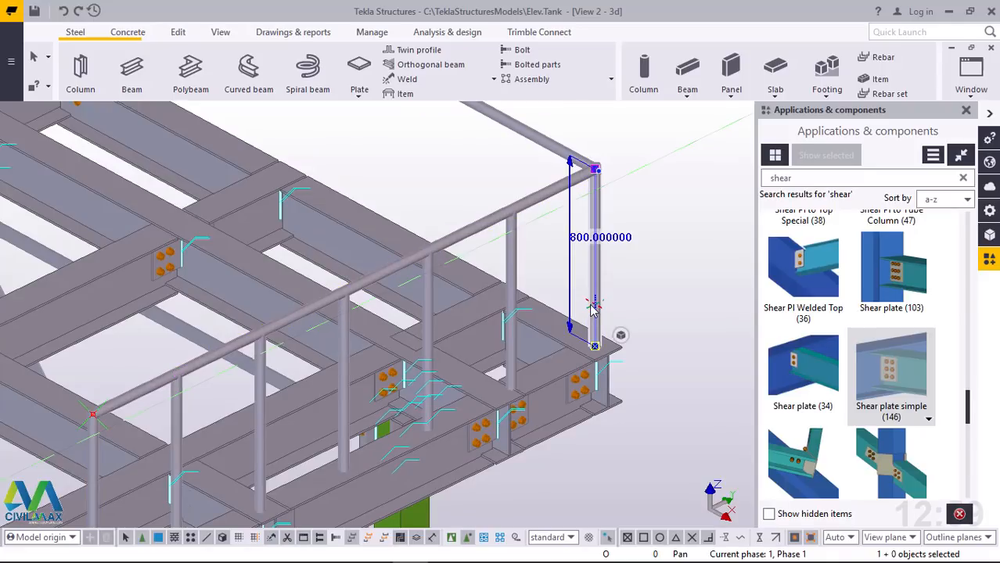
pyautogui.click(694, 280)
pyautogui.click(590, 324)
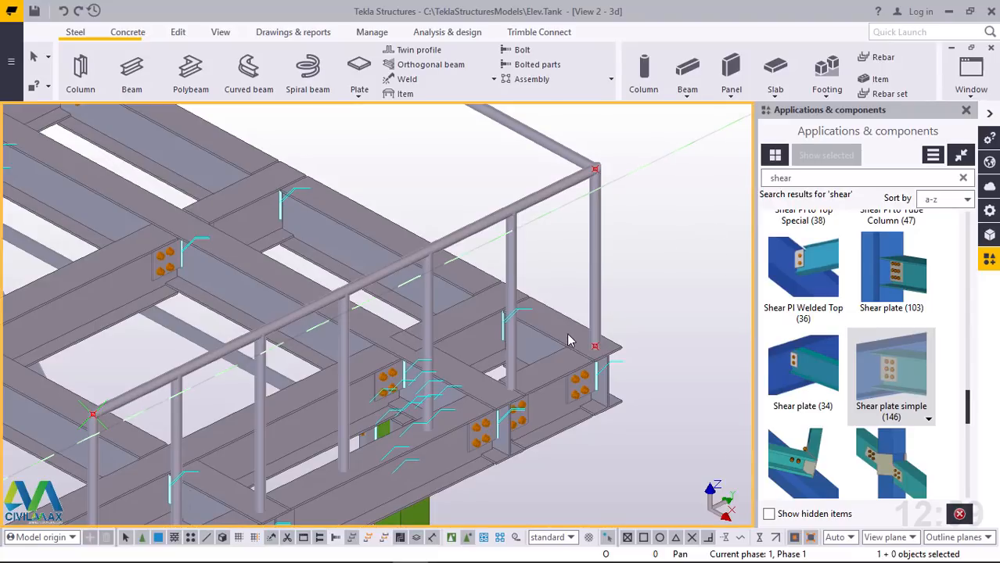
pyautogui.scroll(-5, 568, 340)
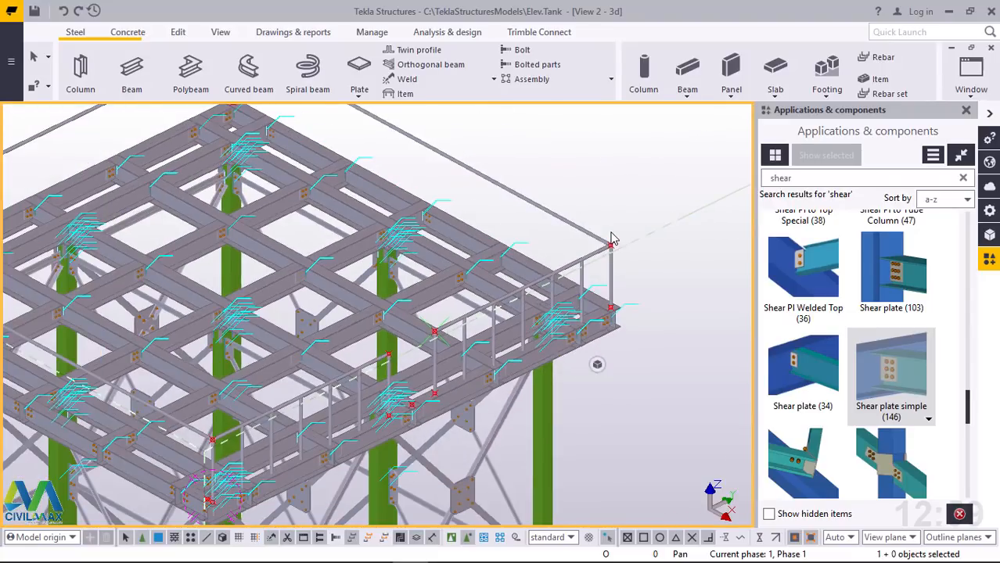
pyautogui.scroll(8, 593, 245)
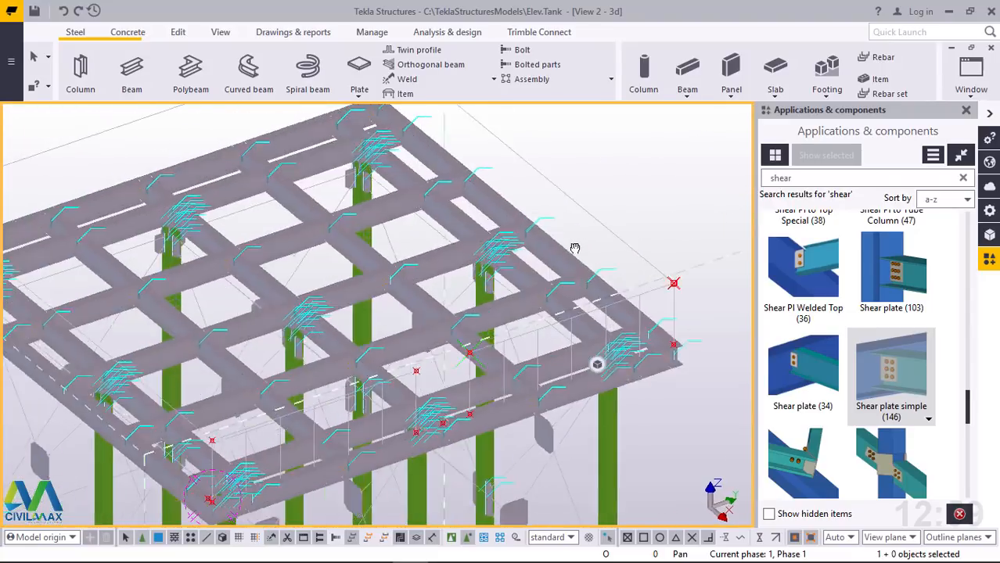
pyautogui.scroll(2, 694, 313)
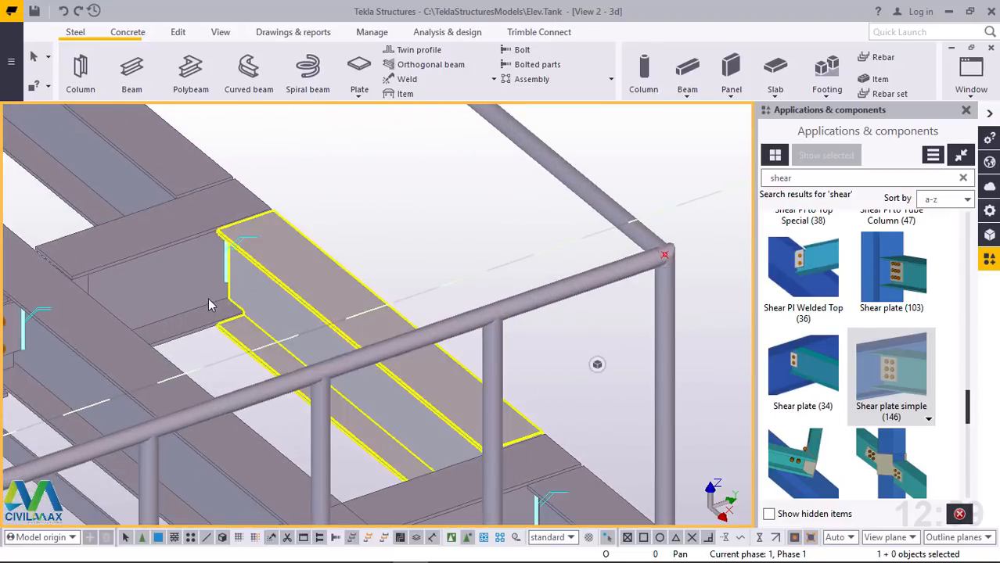
pyautogui.scroll(-4, 212, 303)
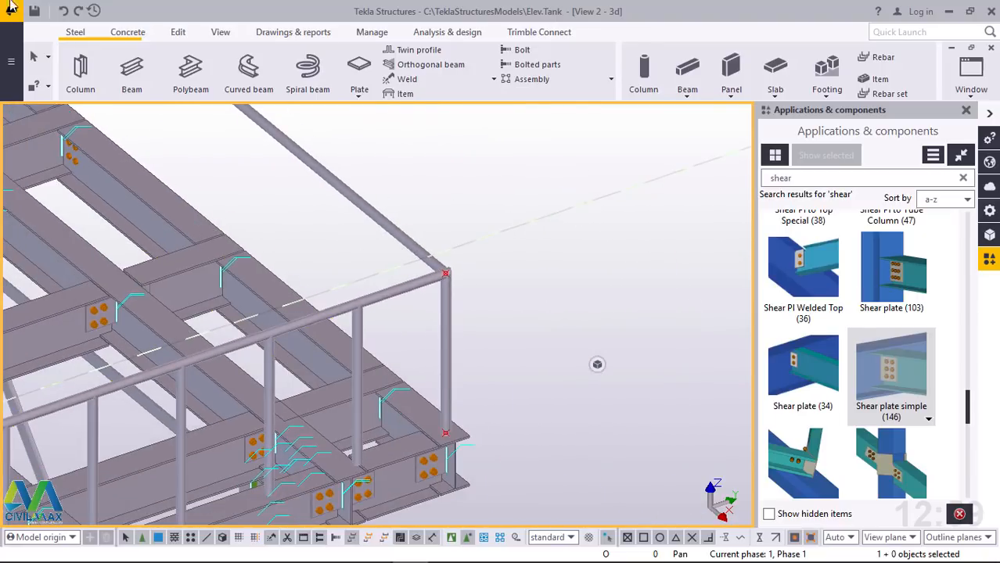
pyautogui.click(476, 324)
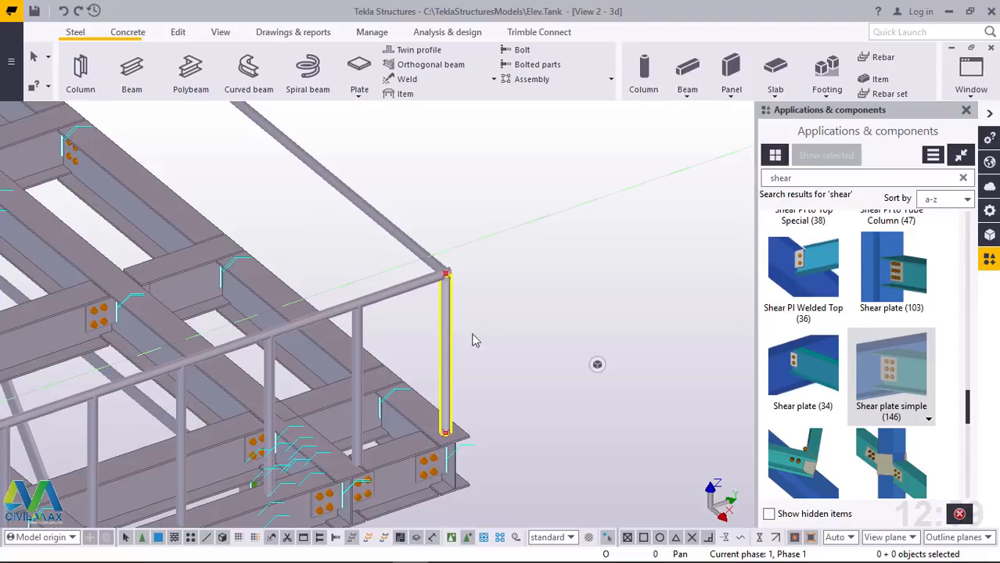
pyautogui.click(473, 341)
pyautogui.rightClick(504, 313)
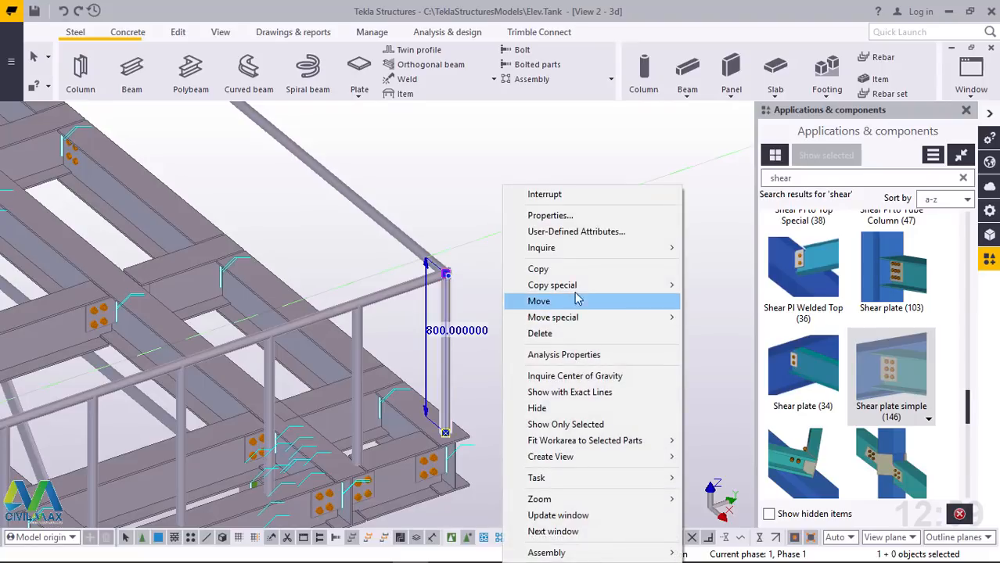
pyautogui.moveTo(585, 285)
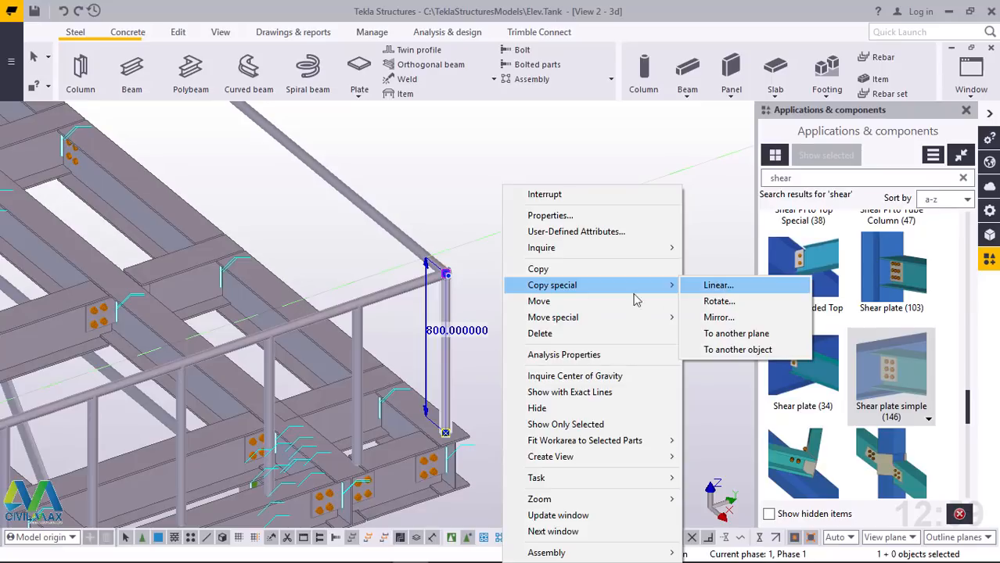
pyautogui.moveTo(575, 317)
pyautogui.click(712, 317)
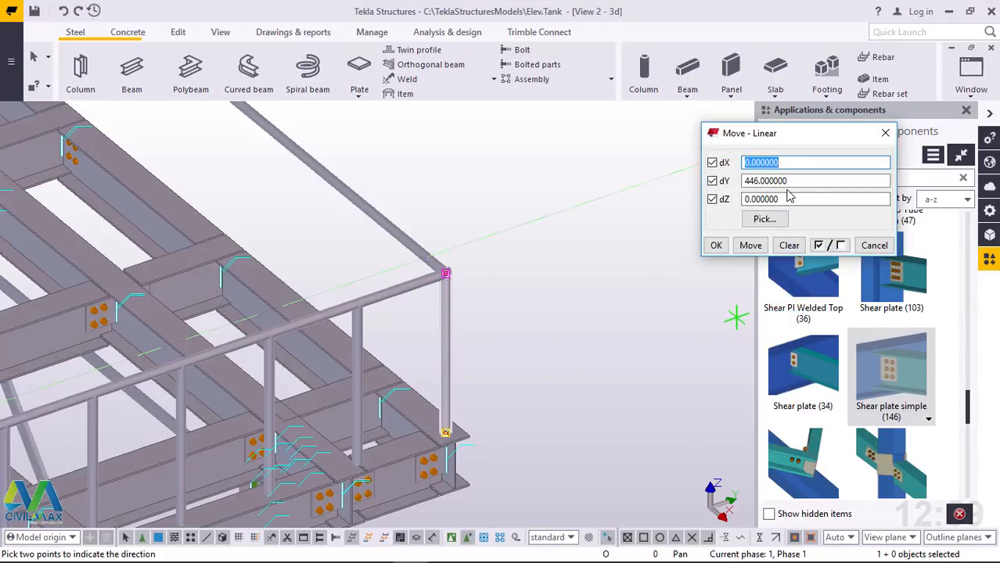
pyautogui.moveTo(796, 181); pyautogui.dragTo(704, 184)
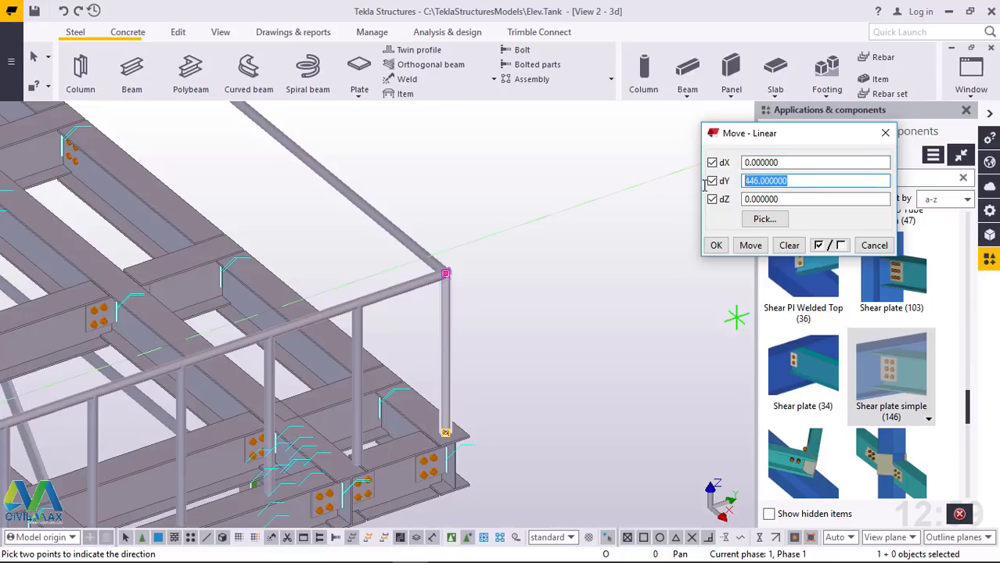
pyautogui.write('0')
pyautogui.moveTo(779, 163); pyautogui.dragTo(726, 164)
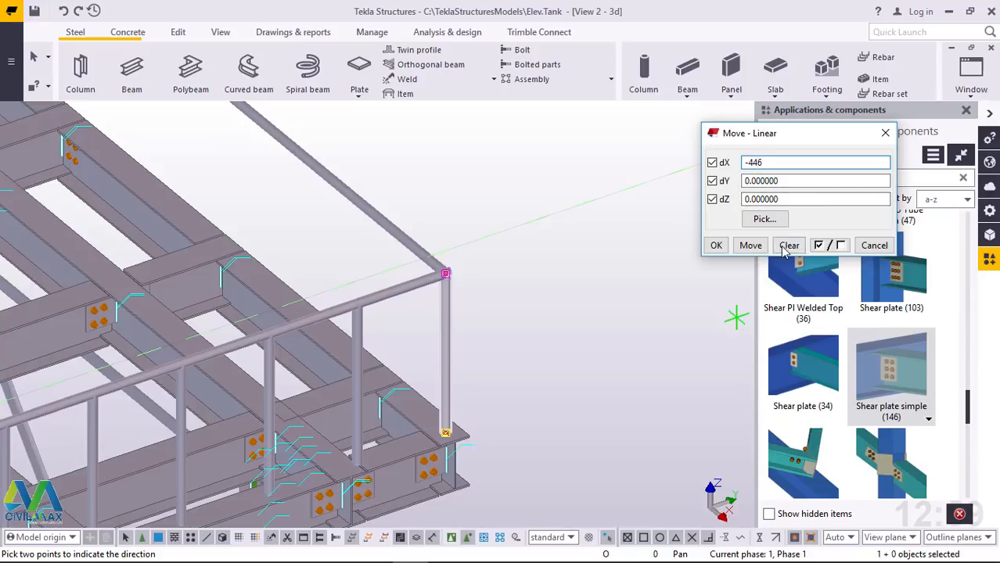
pyautogui.click(750, 245)
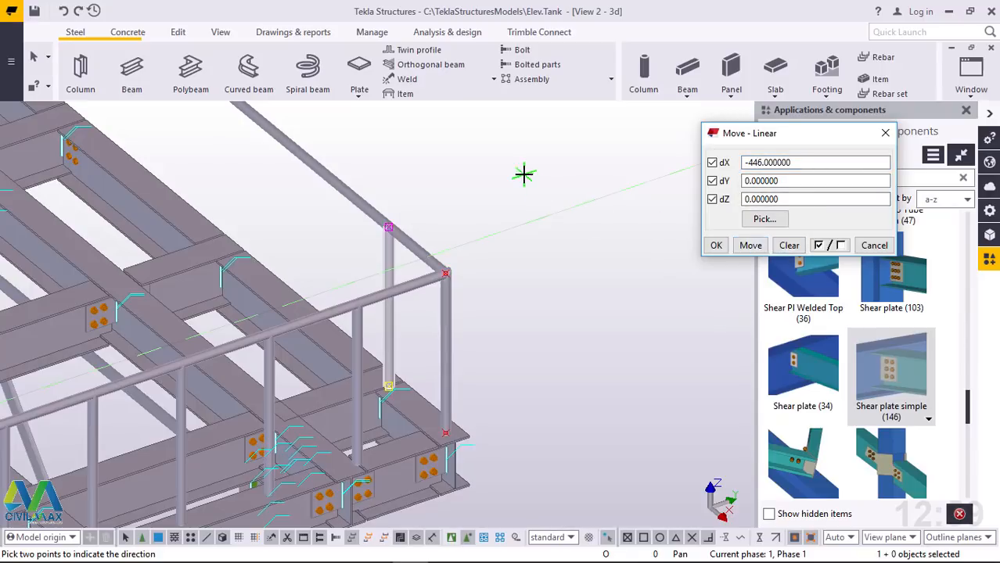
pyautogui.rightClick(549, 181)
pyautogui.click(587, 190)
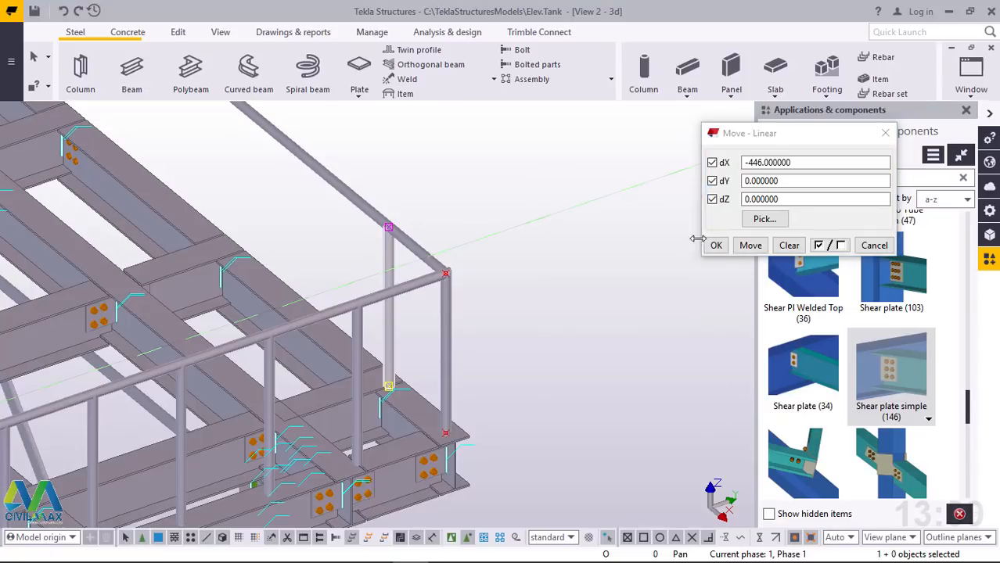
pyautogui.click(714, 246)
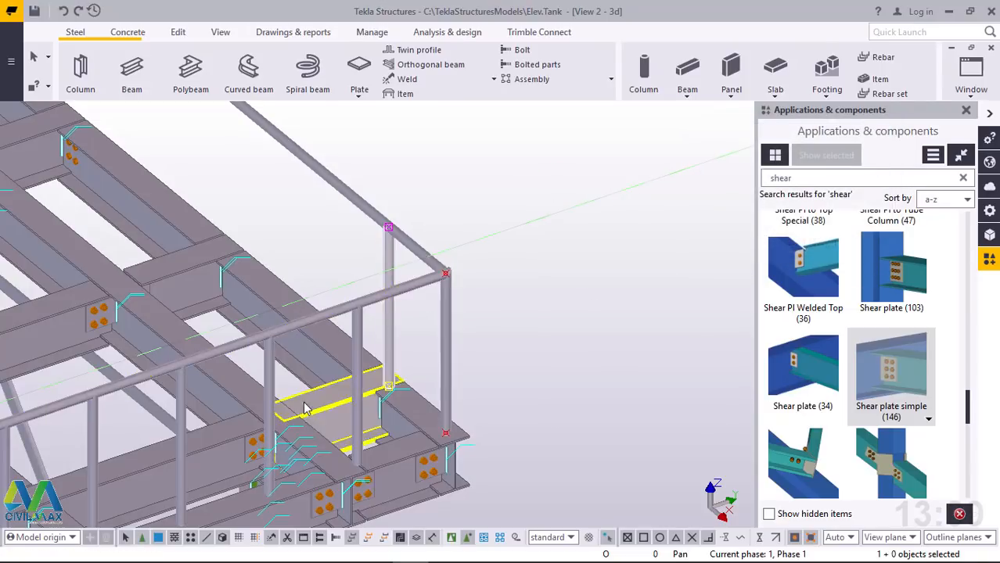
# Copy the moved post linearly 12 times along the adjacent side's handrail with dX -446, dY 0 and dZ 0, and end the command
pyautogui.scroll(-3, 306, 405)
pyautogui.scroll(1, 342, 272)
pyautogui.scroll(1, 380, 404)
pyautogui.scroll(-5, 379, 407)
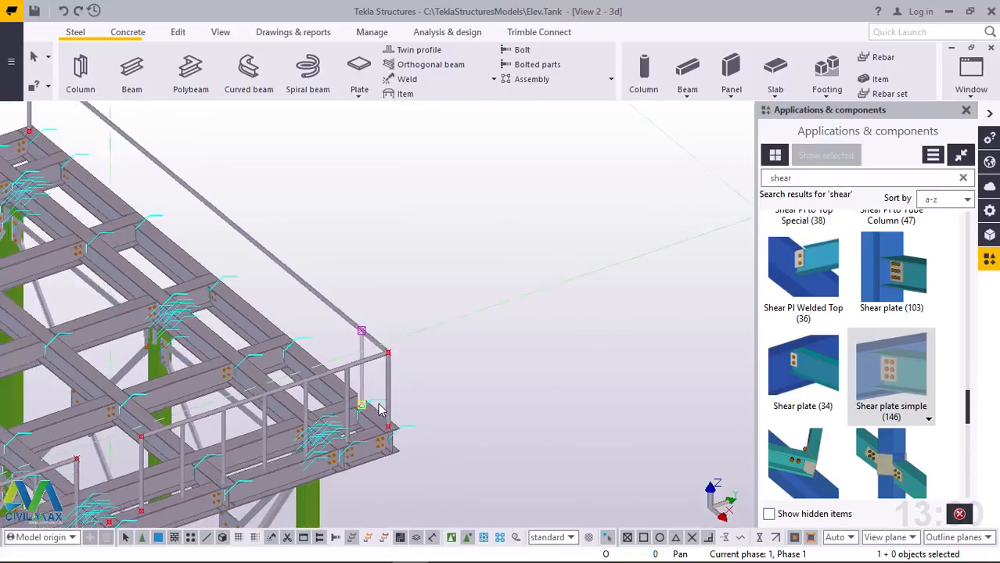
pyautogui.scroll(4, 369, 348)
pyautogui.rightClick(450, 213)
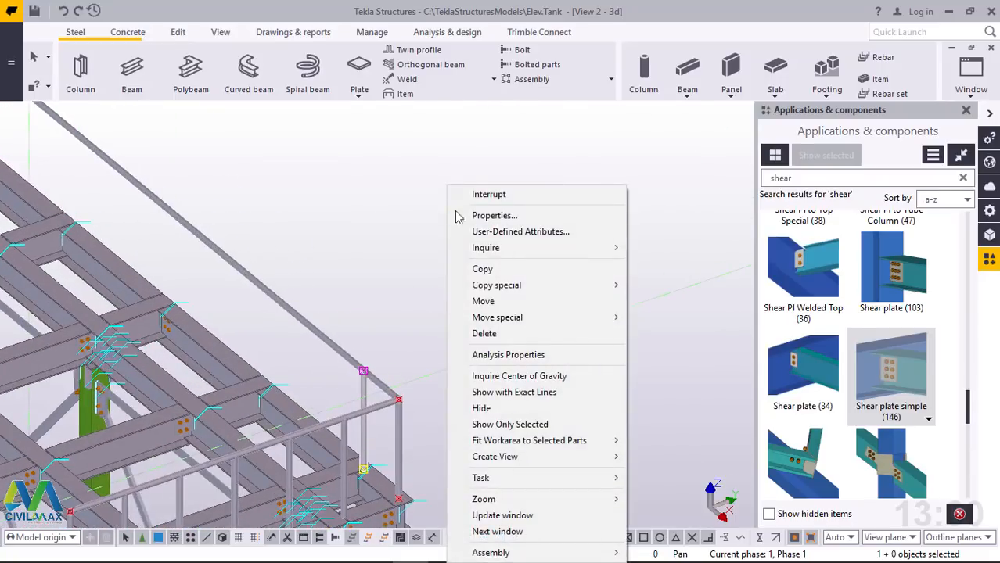
pyautogui.moveTo(524, 286)
pyautogui.click(650, 289)
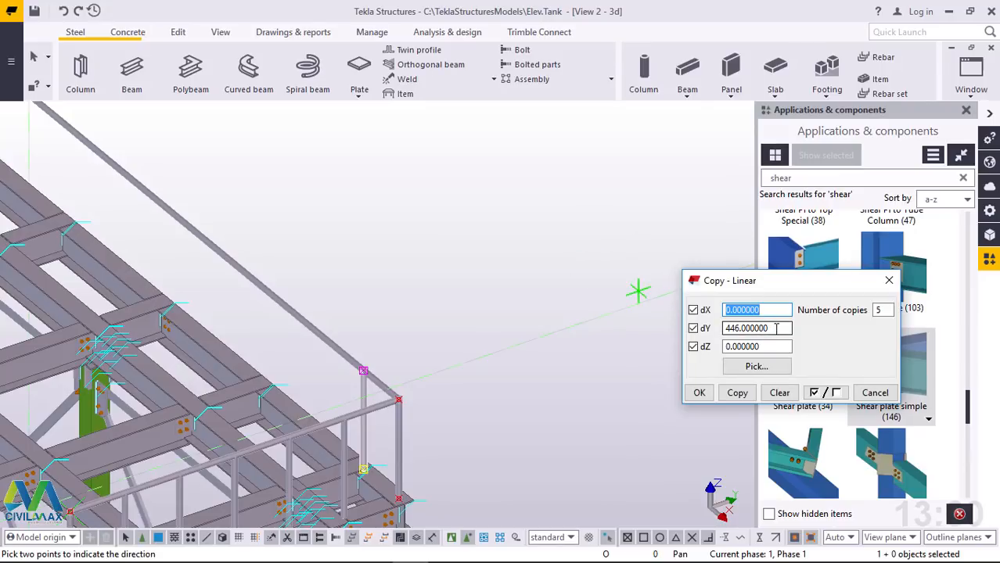
pyautogui.moveTo(776, 328); pyautogui.dragTo(701, 329)
pyautogui.write('0')
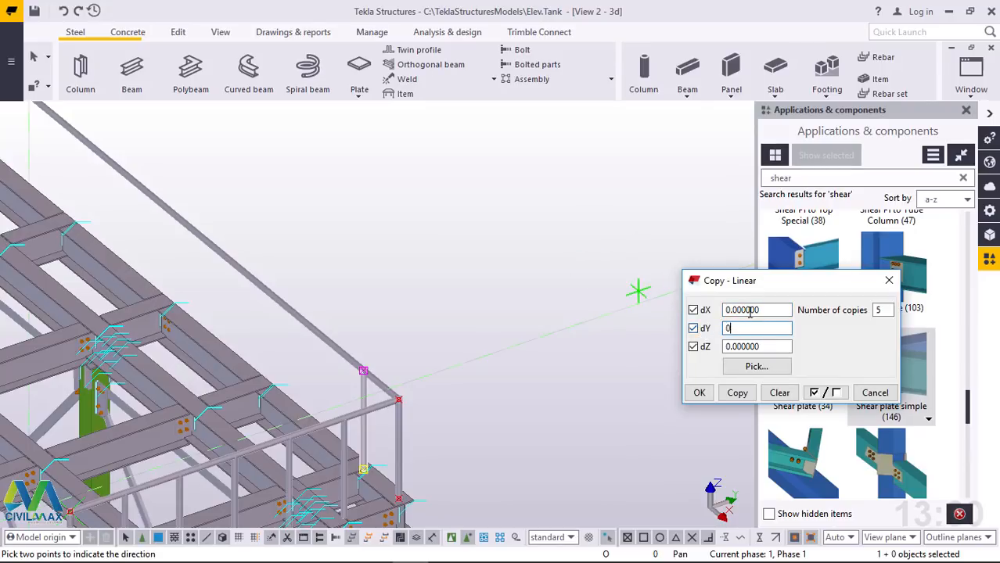
pyautogui.moveTo(760, 308); pyautogui.dragTo(712, 311)
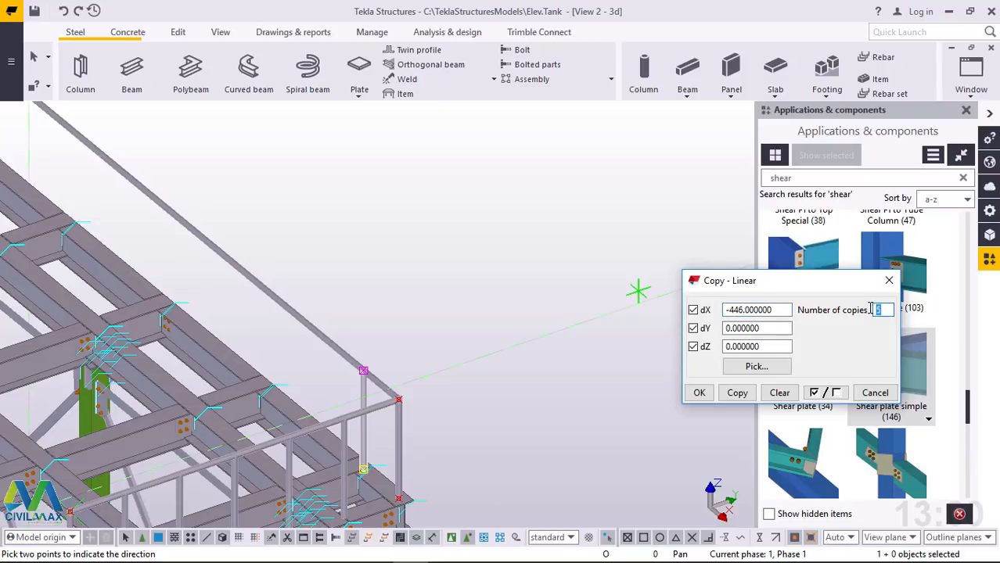
pyautogui.click(735, 393)
pyautogui.click(699, 393)
pyautogui.rightClick(545, 249)
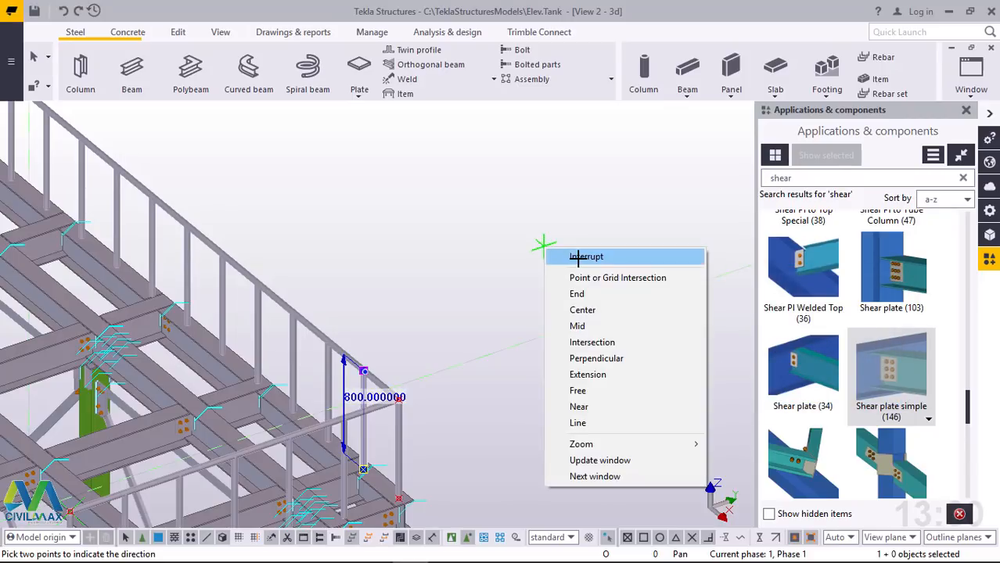
pyautogui.click(578, 258)
# Delete the surplus copied post standing too close to the far corner post of the adjacent side's handrail
pyautogui.scroll(-6, 608, 362)
pyautogui.scroll(3, 223, 181)
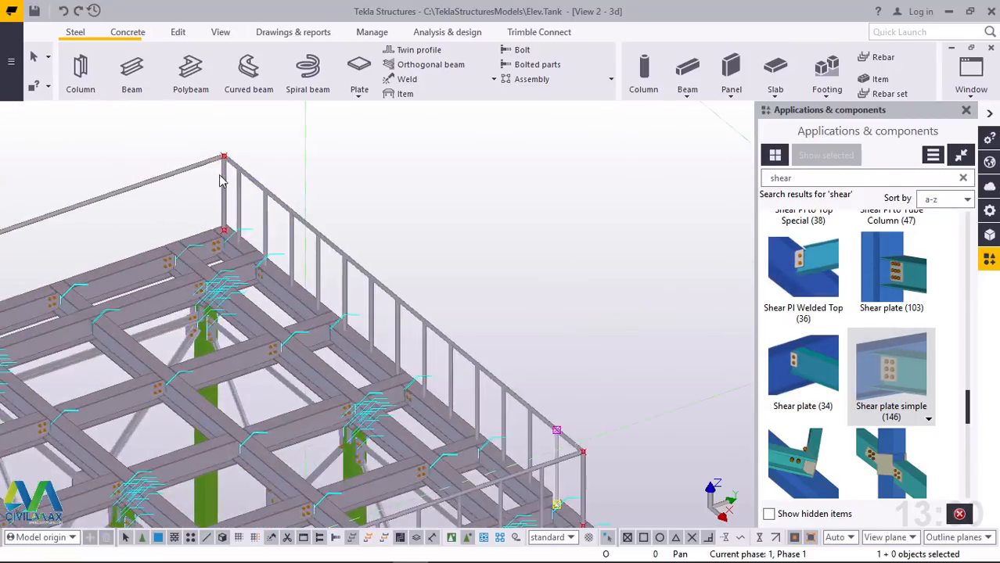
pyautogui.scroll(2, 230, 187)
pyautogui.click(248, 197)
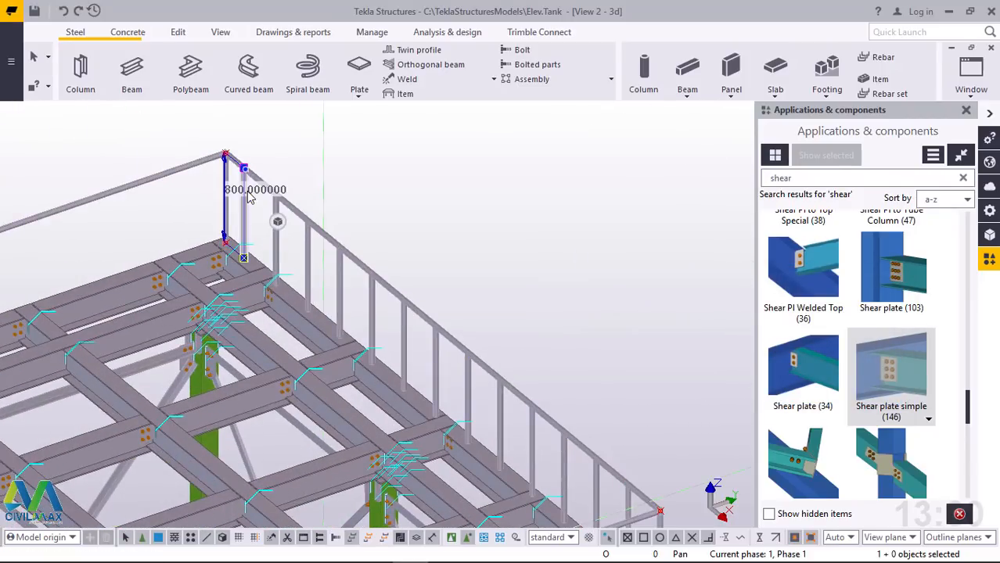
pyautogui.click(354, 201)
pyautogui.scroll(-4, 352, 200)
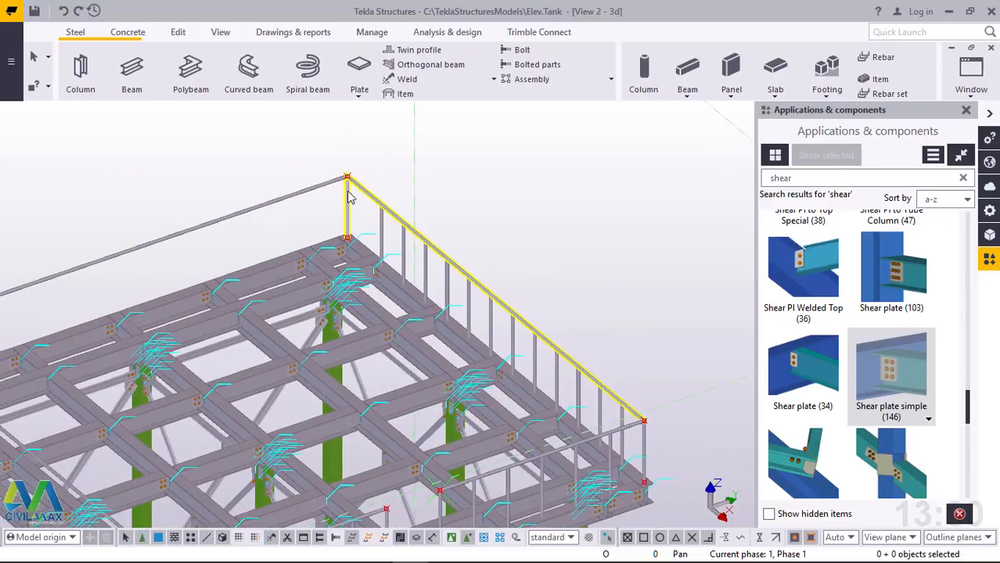
pyautogui.scroll(4, 350, 197)
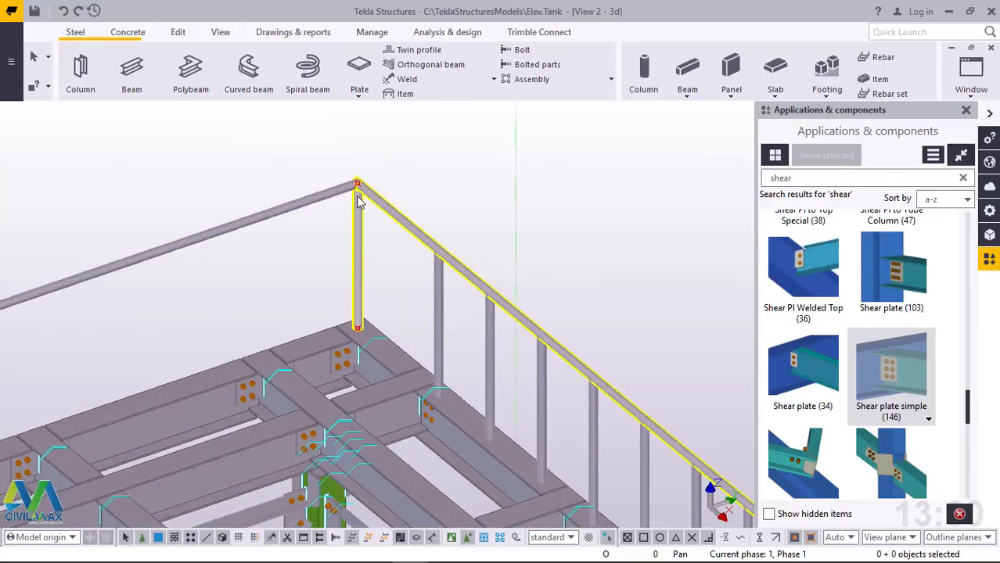
# Model an 800-high vertical beam over the existing corner post, from its base point to the handrail corner, and end the command
pyautogui.scroll(3, 356, 201)
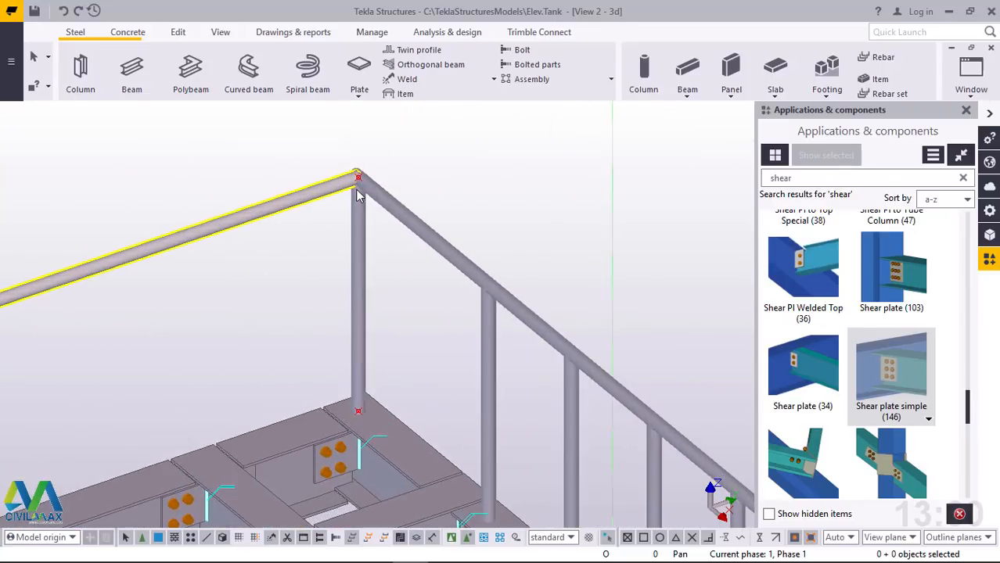
pyautogui.click(149, 92)
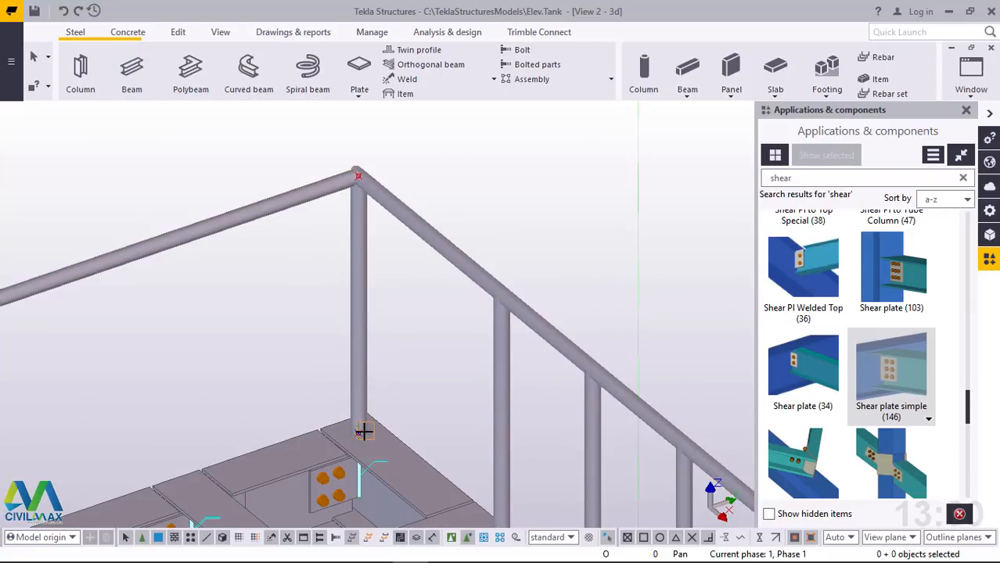
pyautogui.scroll(5, 363, 432)
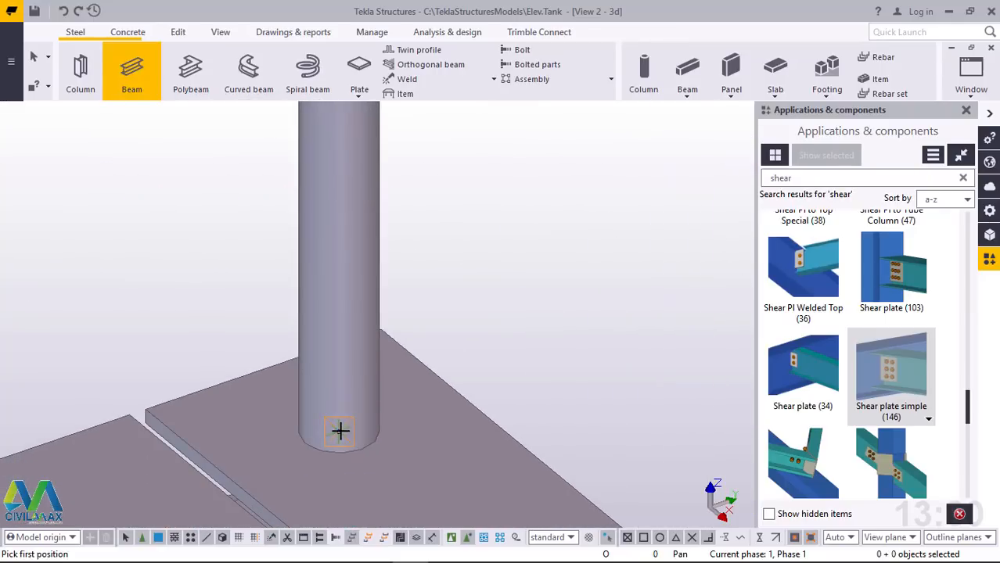
pyautogui.click(322, 445)
pyautogui.scroll(-5, 322, 438)
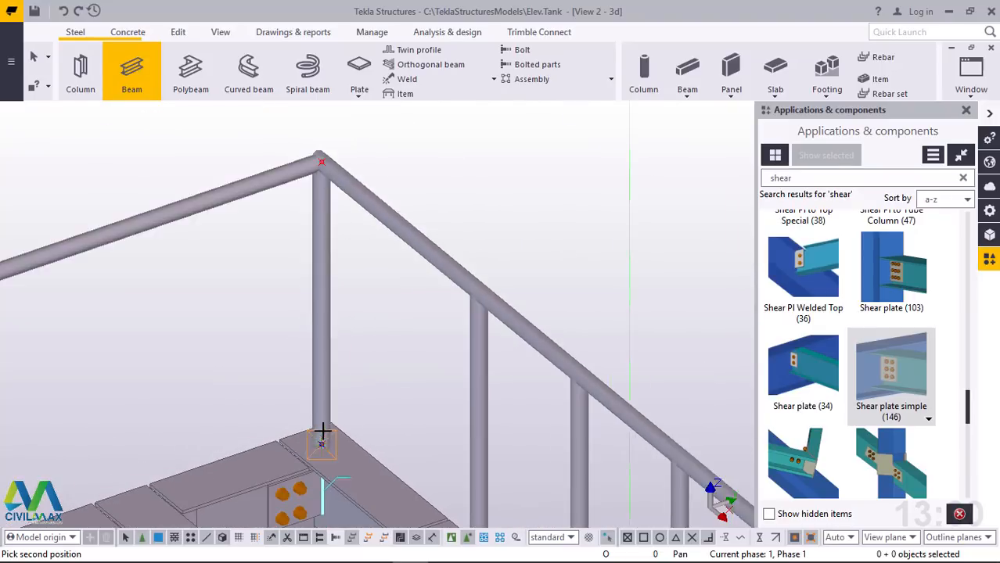
pyautogui.scroll(5, 326, 205)
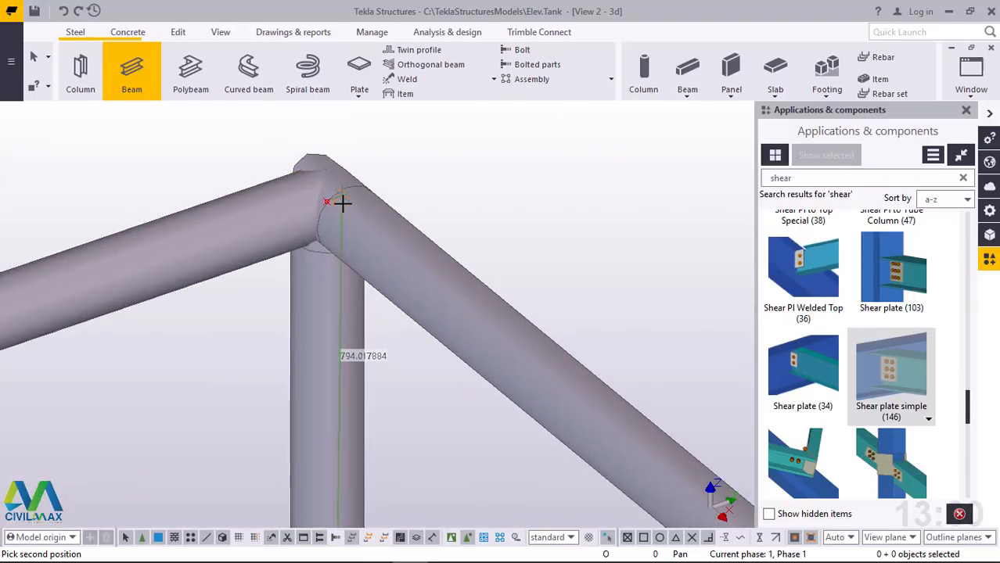
pyautogui.scroll(3, 342, 203)
pyautogui.scroll(4, 311, 198)
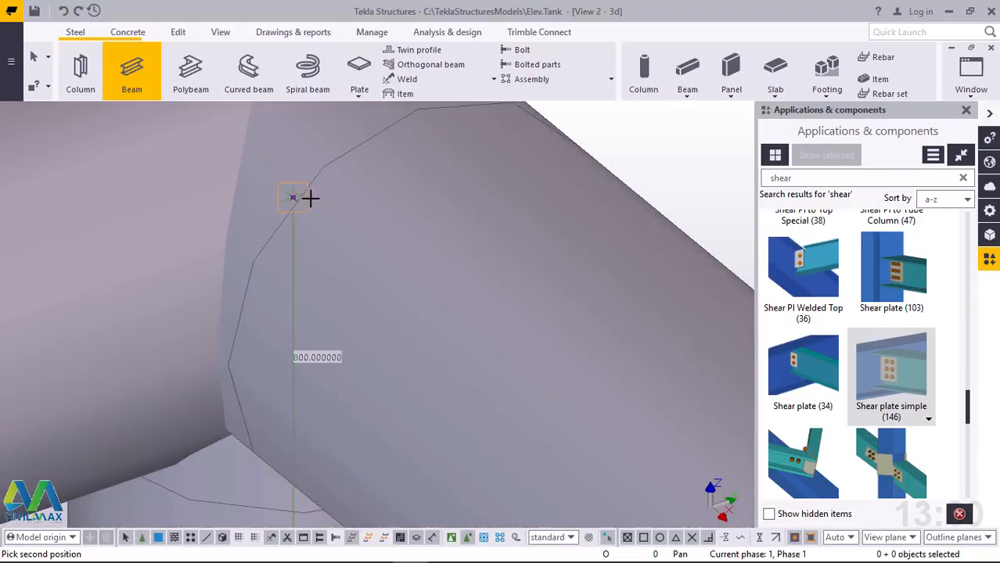
pyautogui.rightClick(295, 175)
pyautogui.click(323, 185)
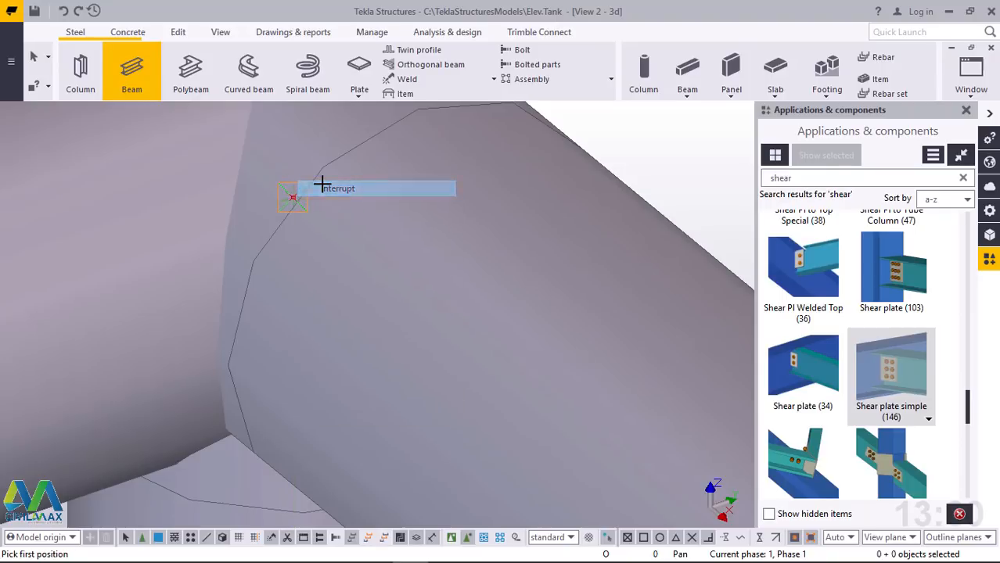
# Move the new corner post linearly onto the next empty handrail side with dX 0, dY -446 and dZ 0
pyautogui.scroll(-6, 328, 190)
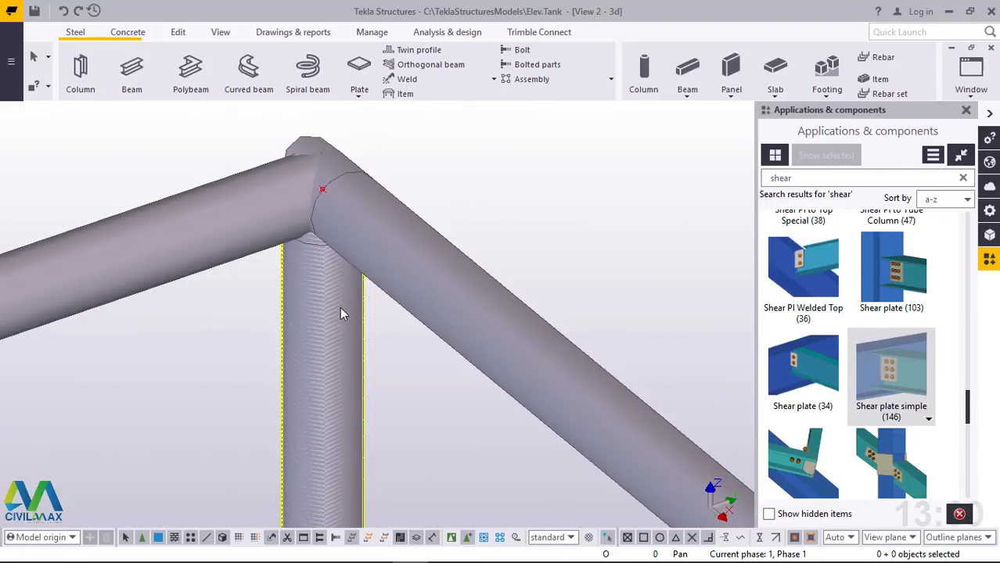
pyautogui.rightClick(476, 148)
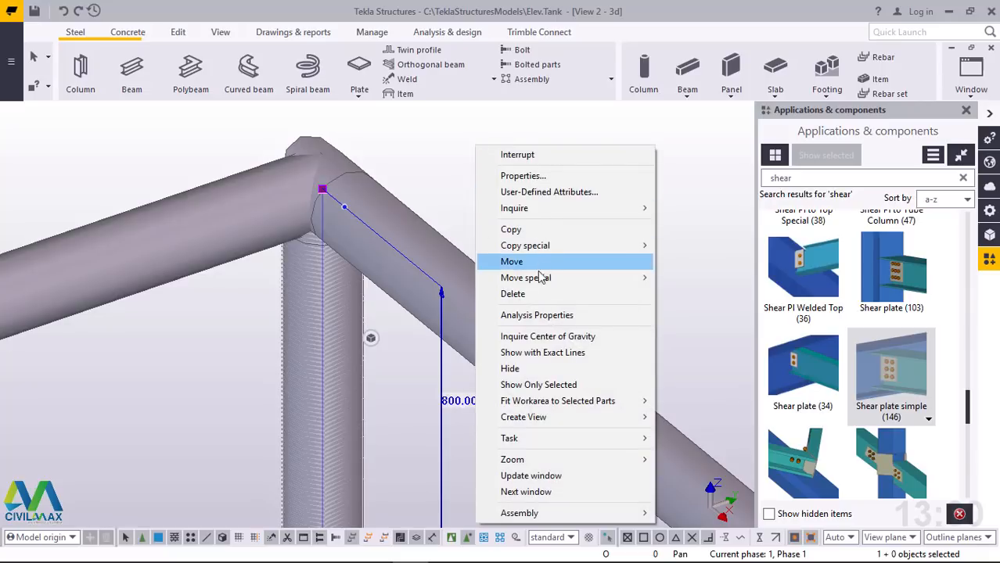
pyautogui.moveTo(535, 286)
pyautogui.click(690, 278)
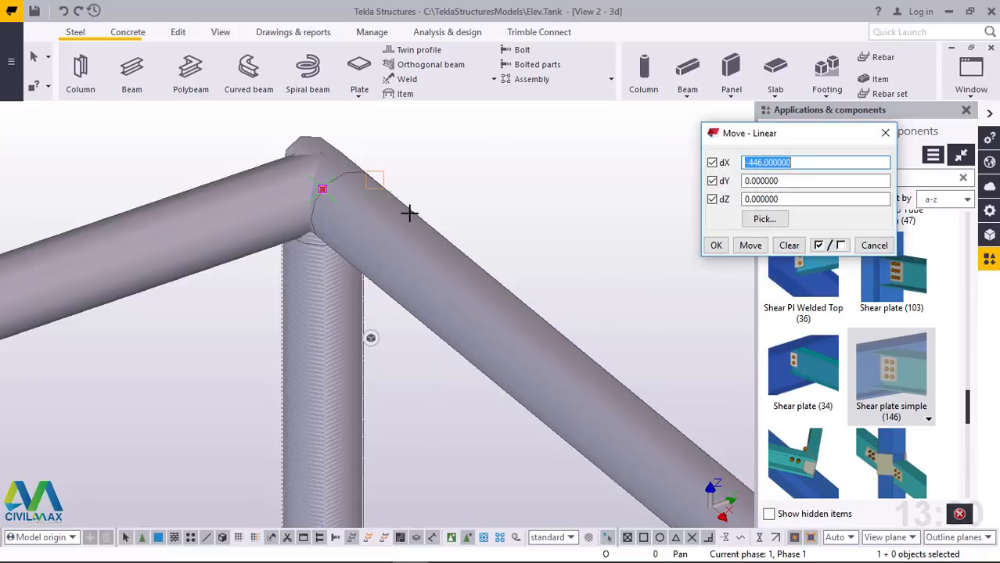
pyautogui.scroll(-5, 402, 210)
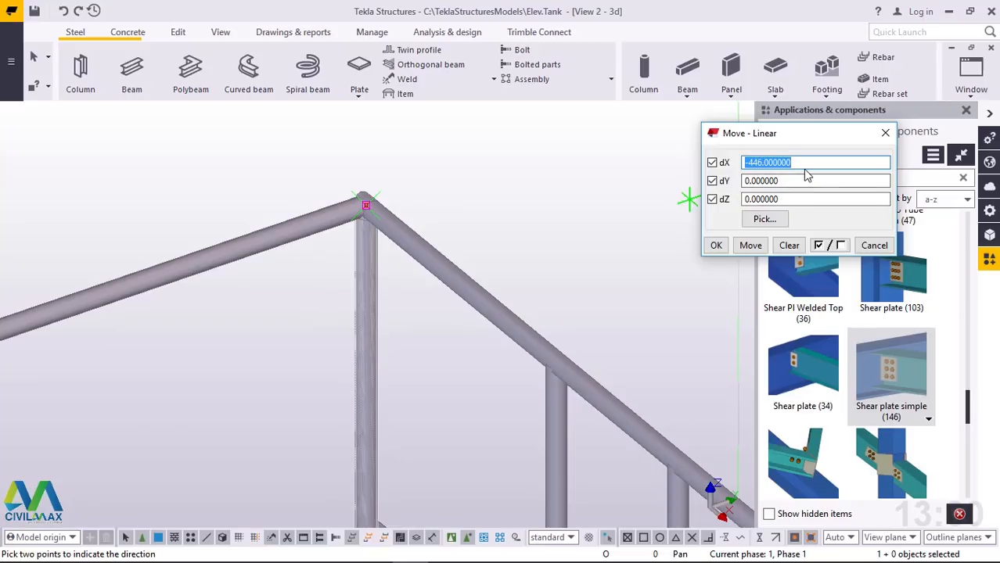
pyautogui.write('0')
pyautogui.press('Tab')
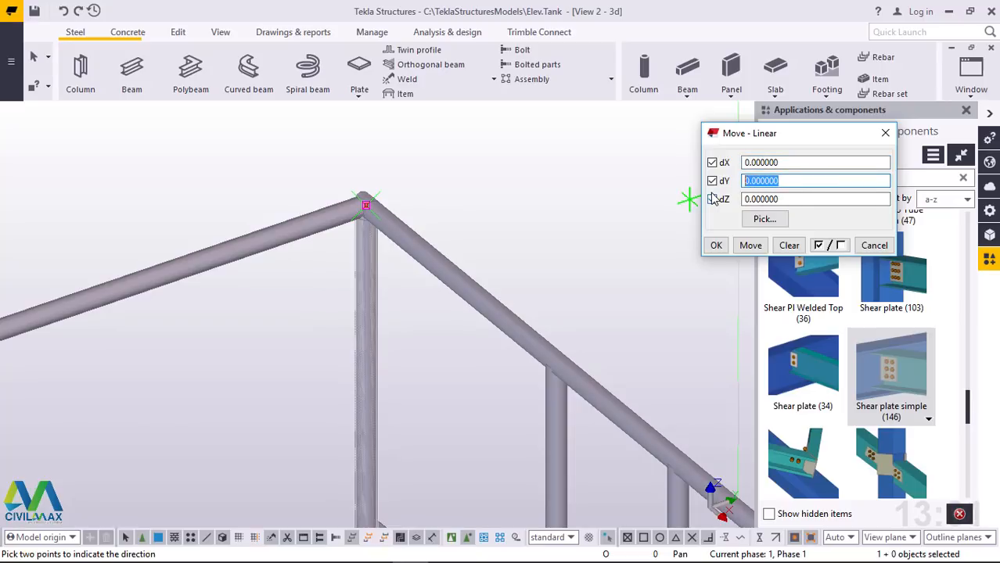
pyautogui.write('-446')
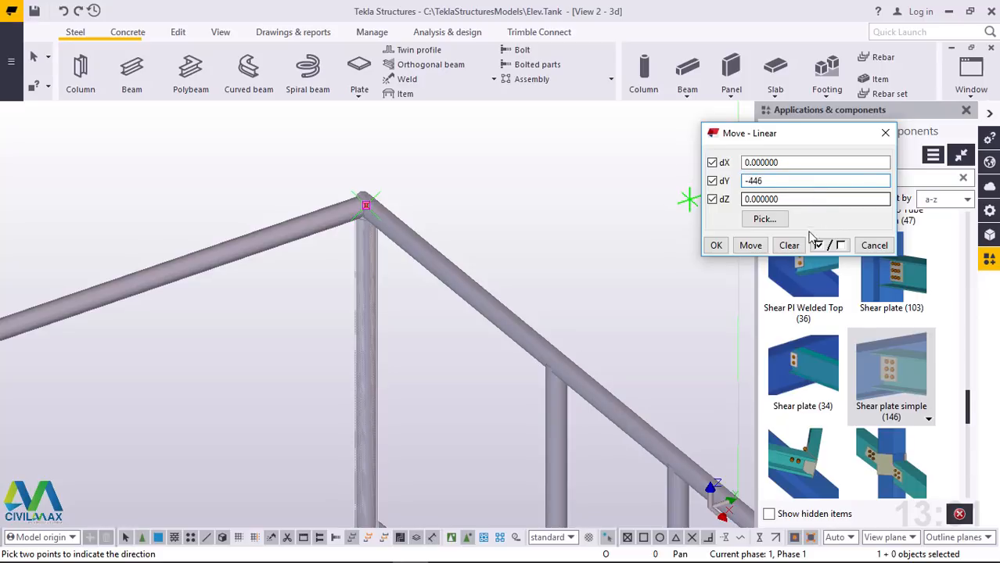
pyautogui.click(750, 245)
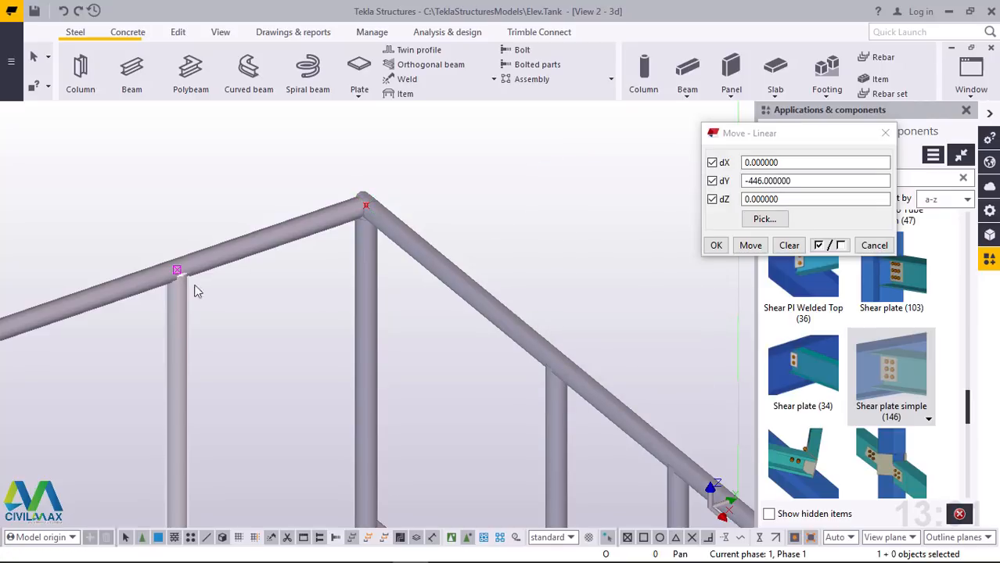
# Copy the moved post linearly 12 times along that handrail side with dX 0, dY -446 and dZ 0, and end the command
pyautogui.rightClick(493, 169)
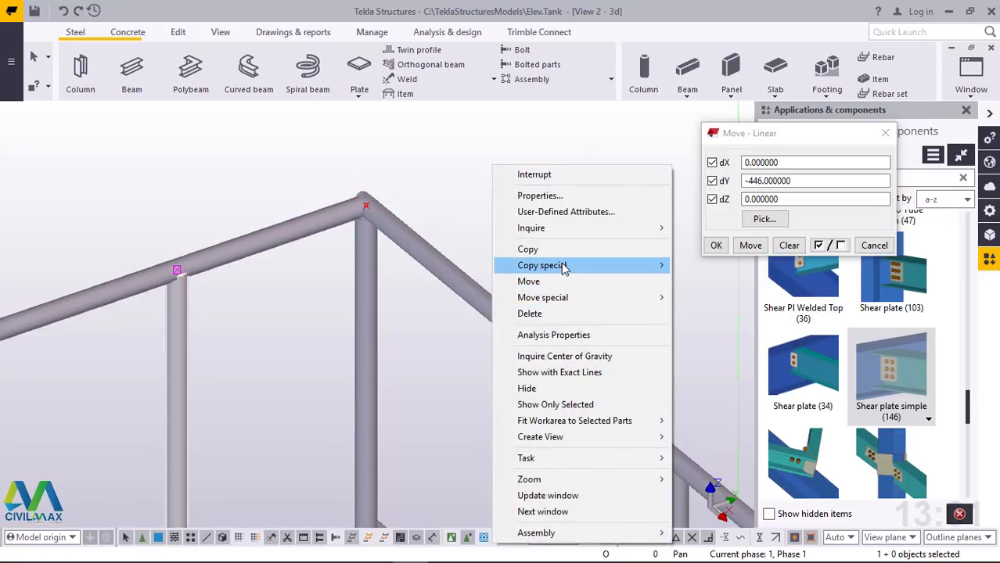
pyautogui.moveTo(569, 265)
pyautogui.click(702, 268)
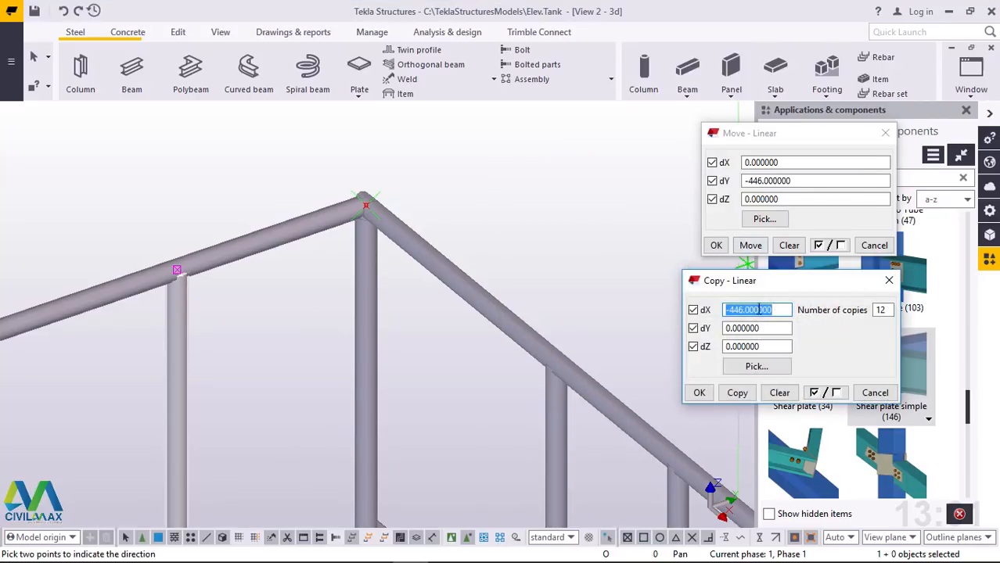
pyautogui.click(885, 135)
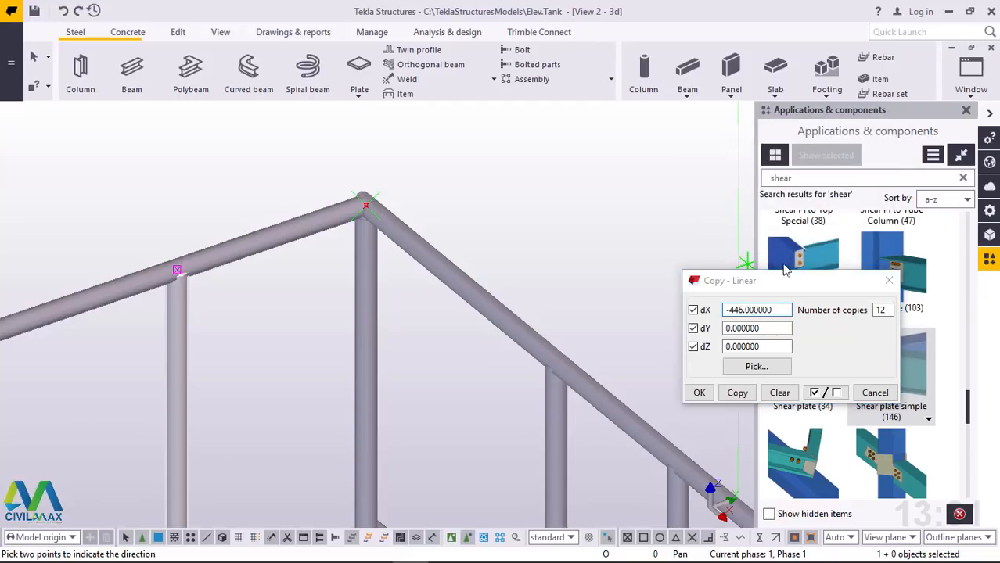
pyautogui.click(774, 310)
pyautogui.write('0')
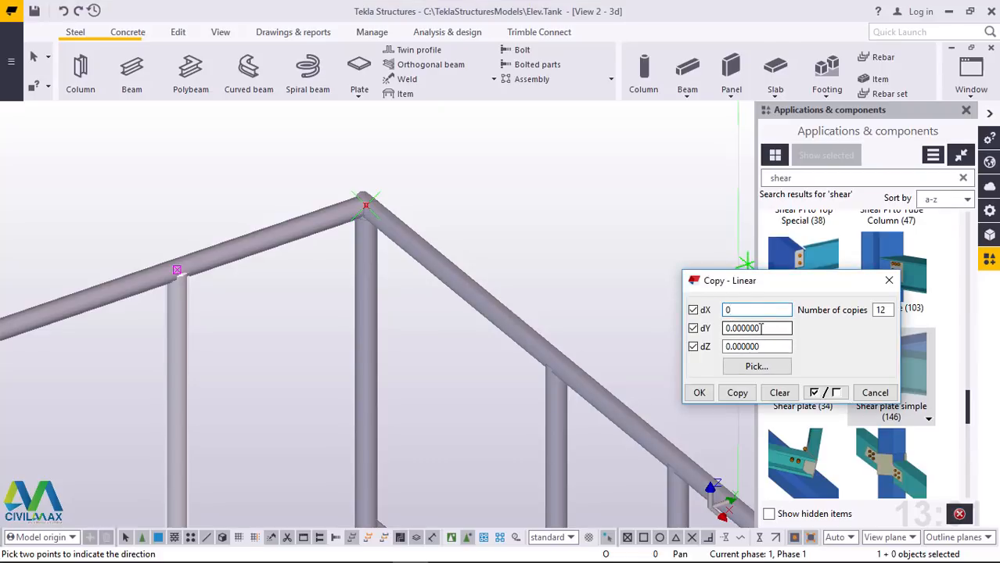
pyautogui.press('Tab')
pyautogui.write('-')
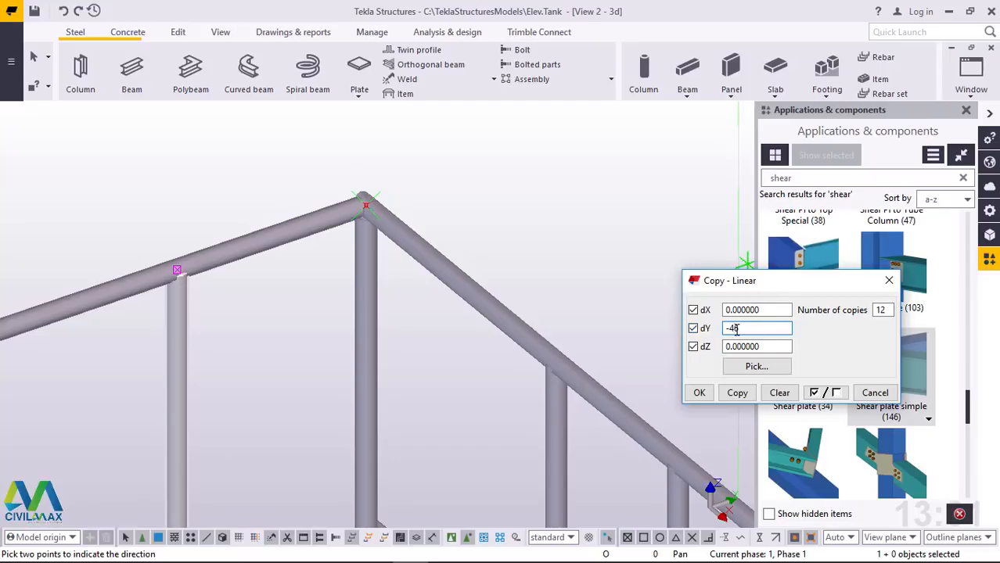
pyautogui.click(736, 394)
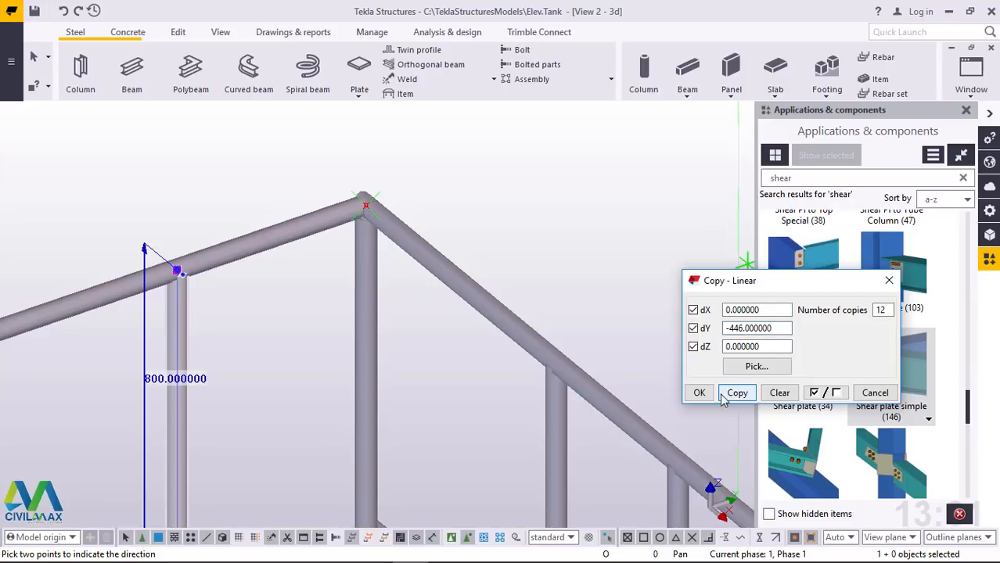
pyautogui.click(698, 393)
pyautogui.rightClick(504, 171)
pyautogui.click(539, 181)
# Delete the surplus copied post standing too close to the far corner post of the newly filled handrail side
pyautogui.scroll(-6, 536, 192)
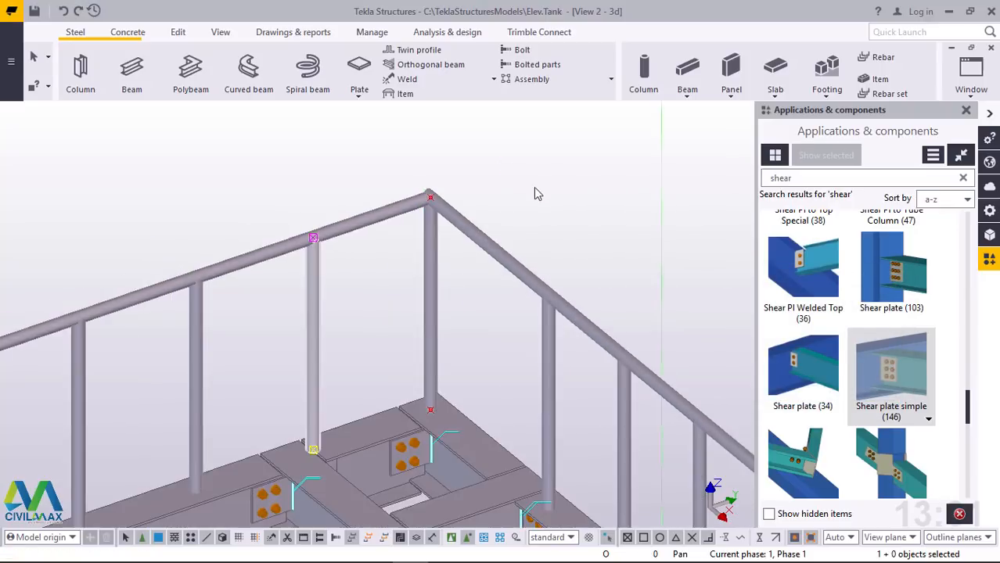
pyautogui.scroll(-3, 528, 202)
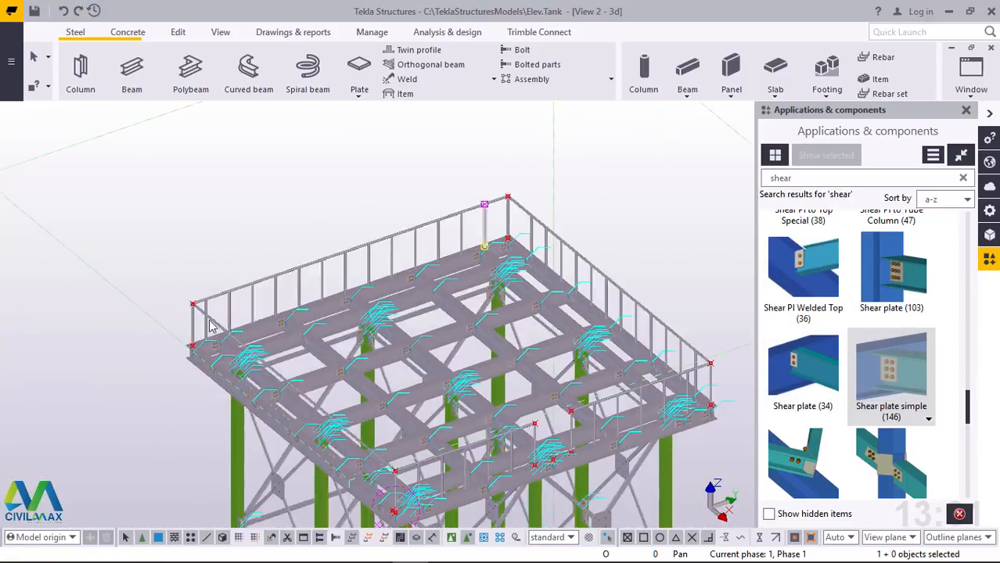
pyautogui.scroll(6, 211, 343)
pyautogui.scroll(2, 117, 293)
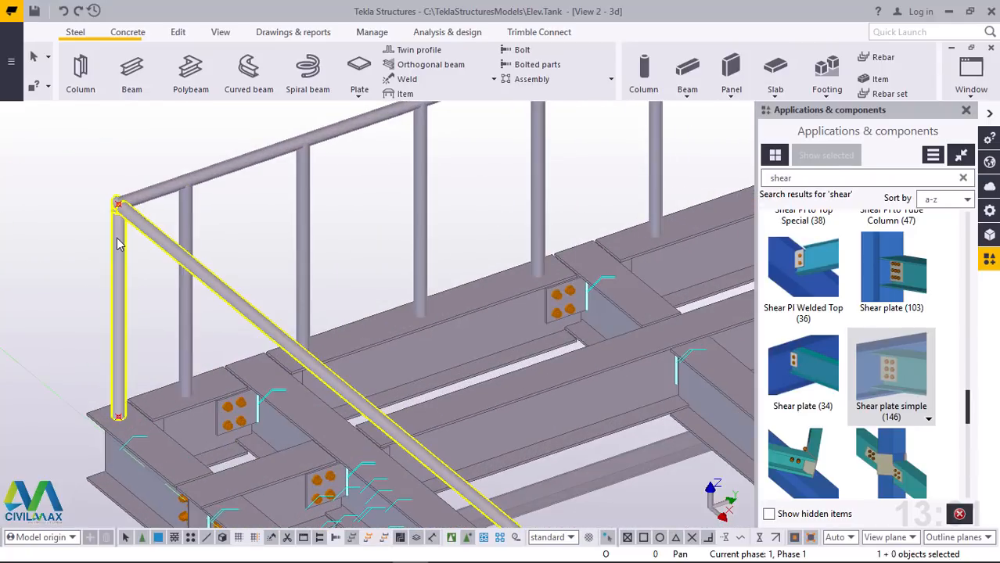
pyautogui.click(188, 204)
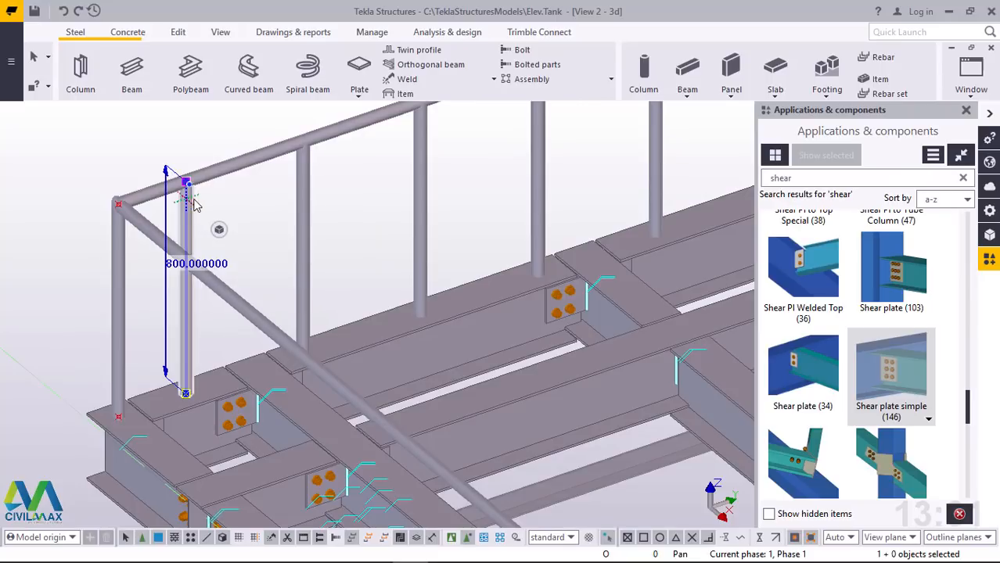
pyautogui.press('Delete')
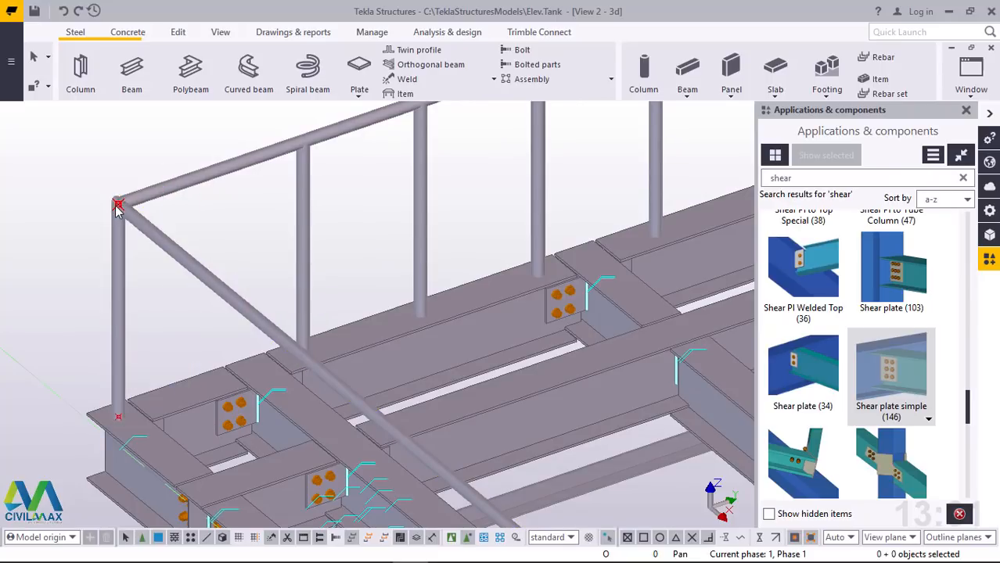
# Model an 800-high vertical beam over the far corner post, from its base point to the handrail corner, and end the command
pyautogui.scroll(5, 115, 218)
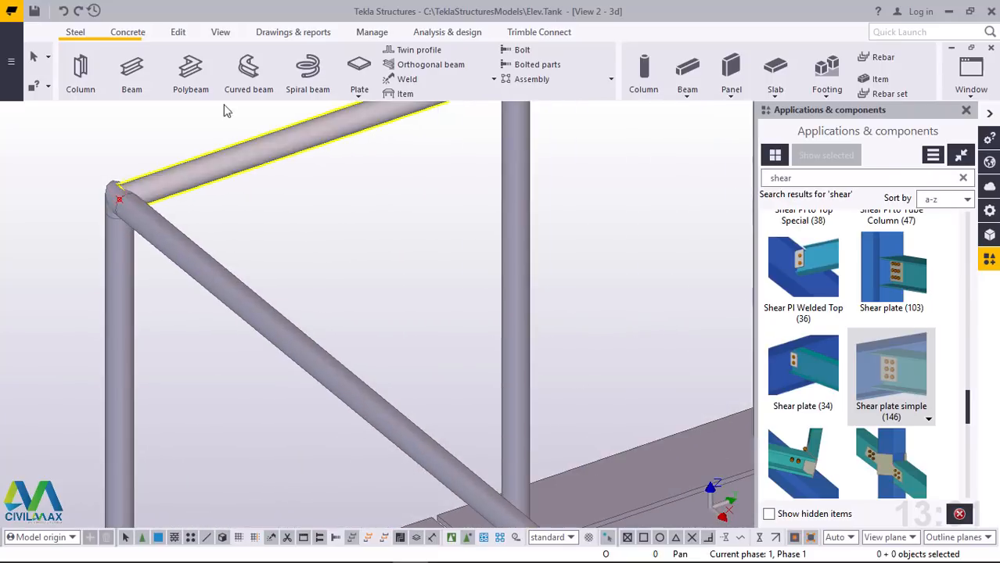
pyautogui.click(131, 69)
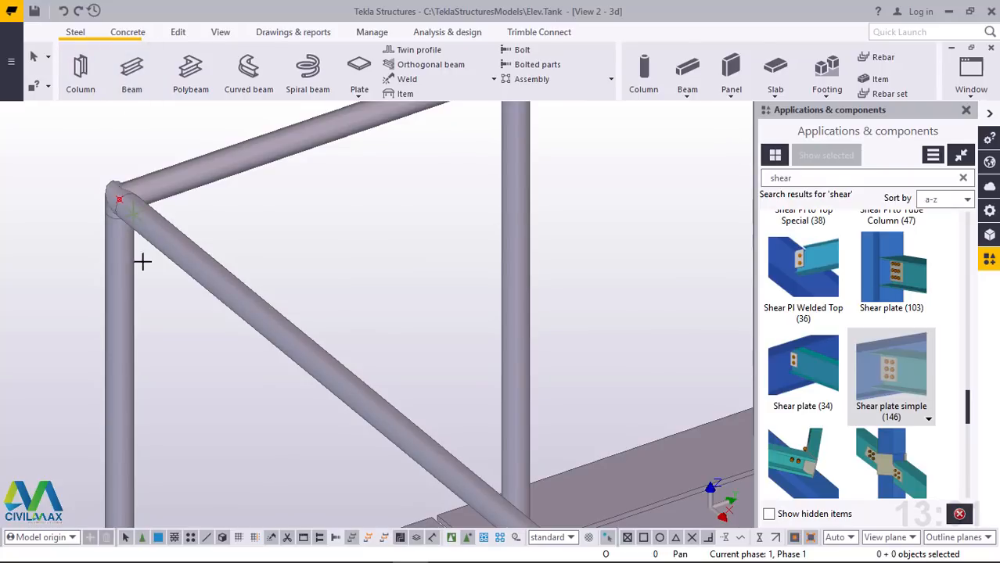
pyautogui.scroll(-5, 164, 228)
pyautogui.scroll(5, 139, 453)
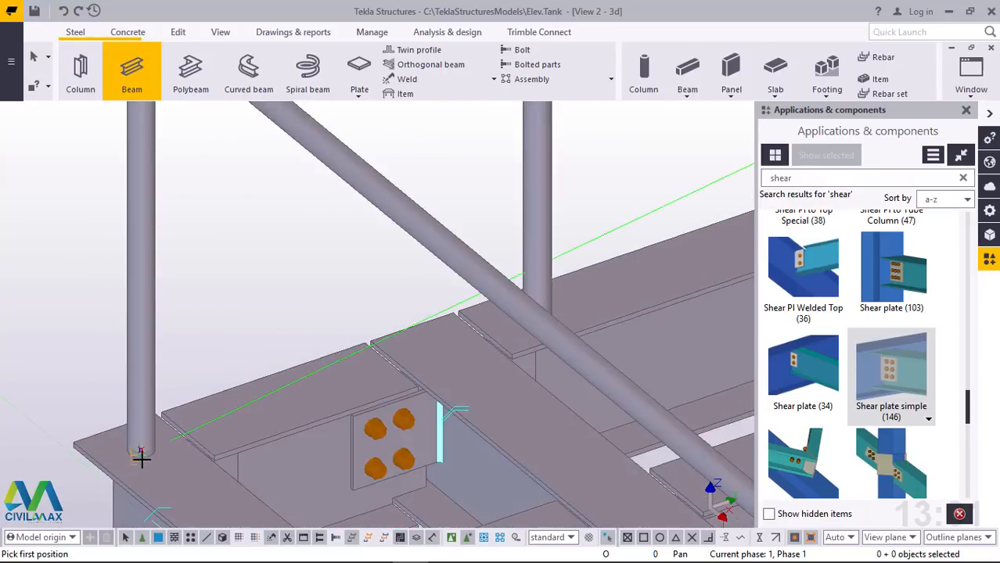
pyautogui.scroll(3, 140, 449)
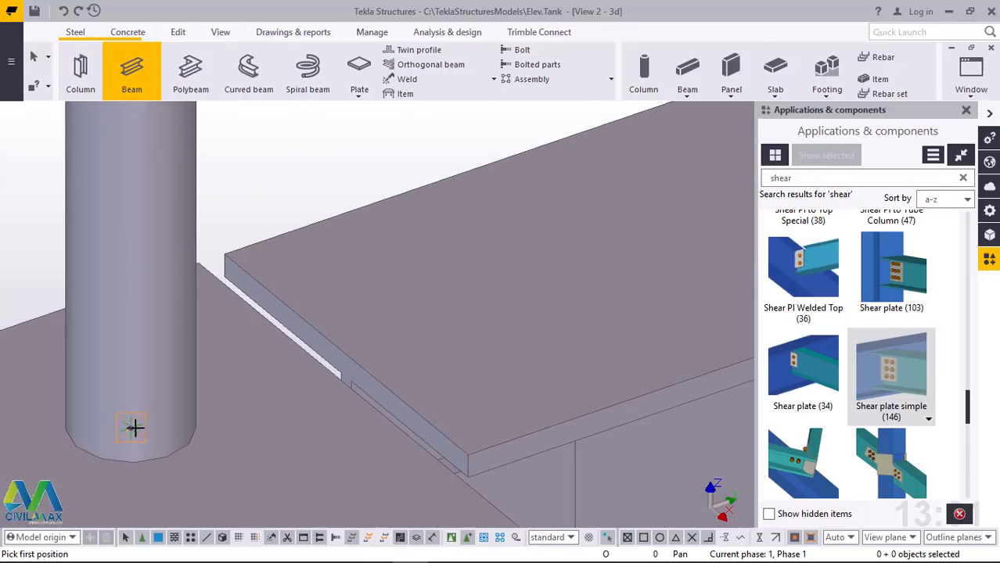
pyautogui.scroll(-6, 148, 431)
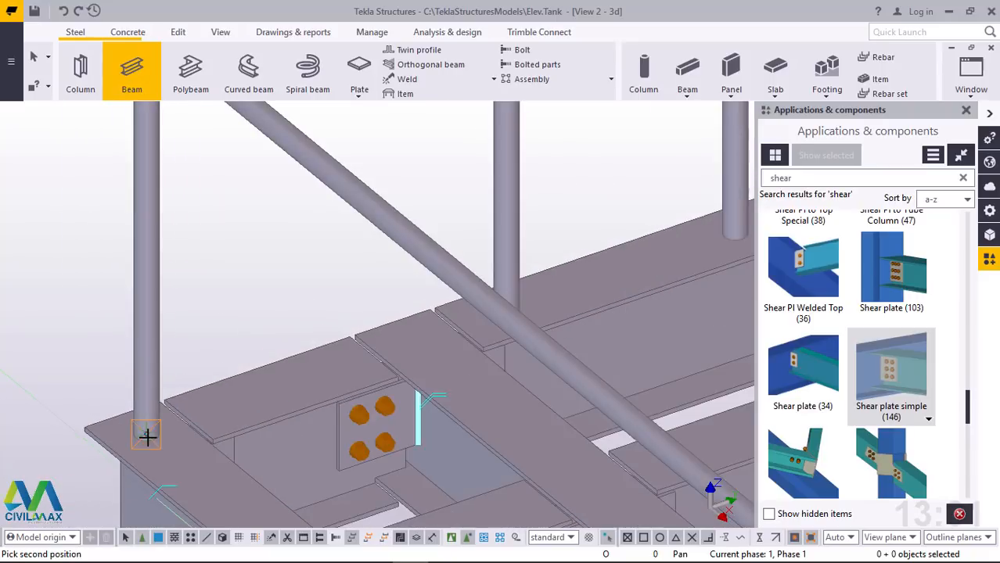
pyautogui.scroll(6, 156, 239)
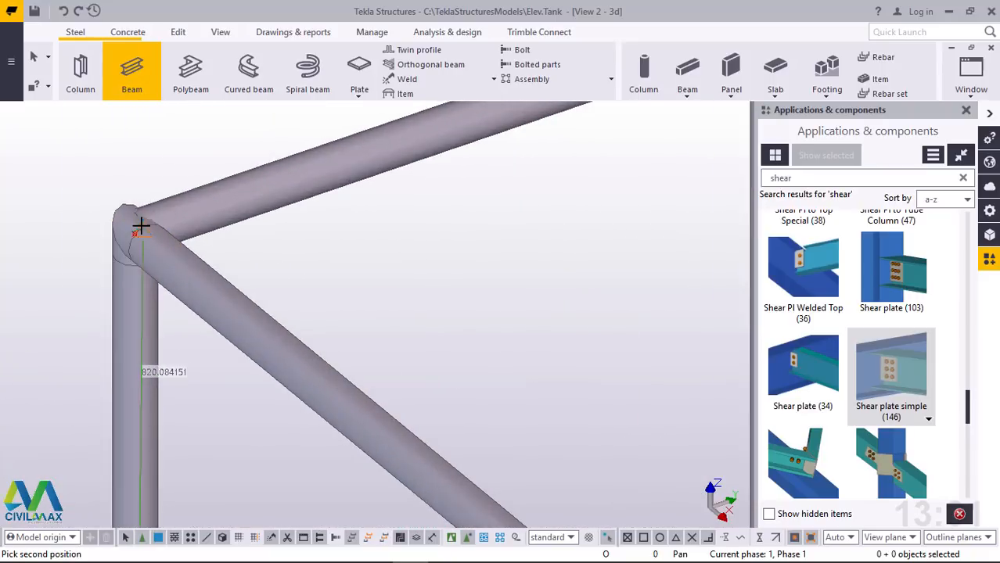
pyautogui.scroll(5, 128, 250)
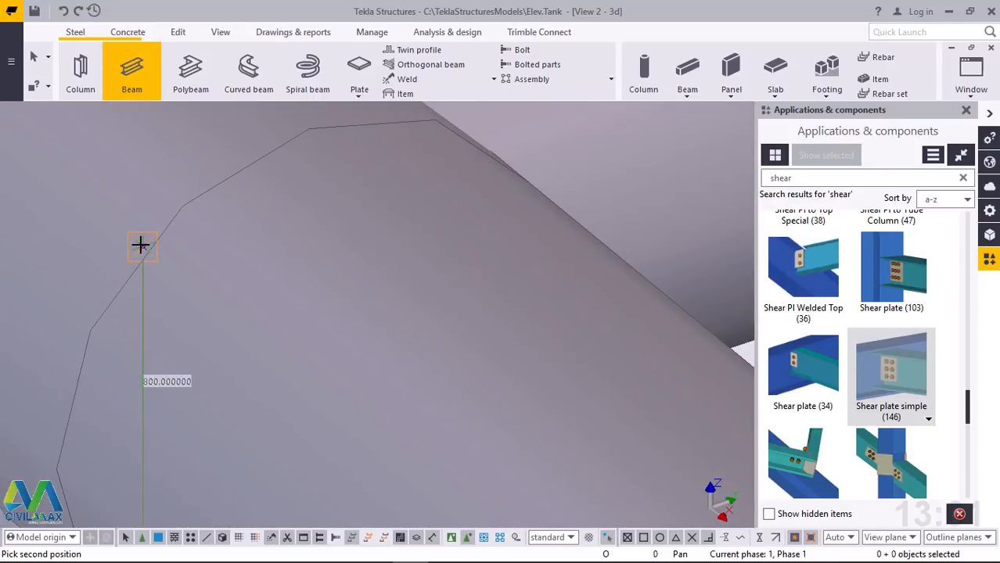
pyautogui.rightClick(167, 193)
pyautogui.click(207, 203)
# Move the new corner post linearly onto the remaining empty handrail side with dX 446, dY 0 and dZ 0, and end the command
pyautogui.scroll(-4, 194, 241)
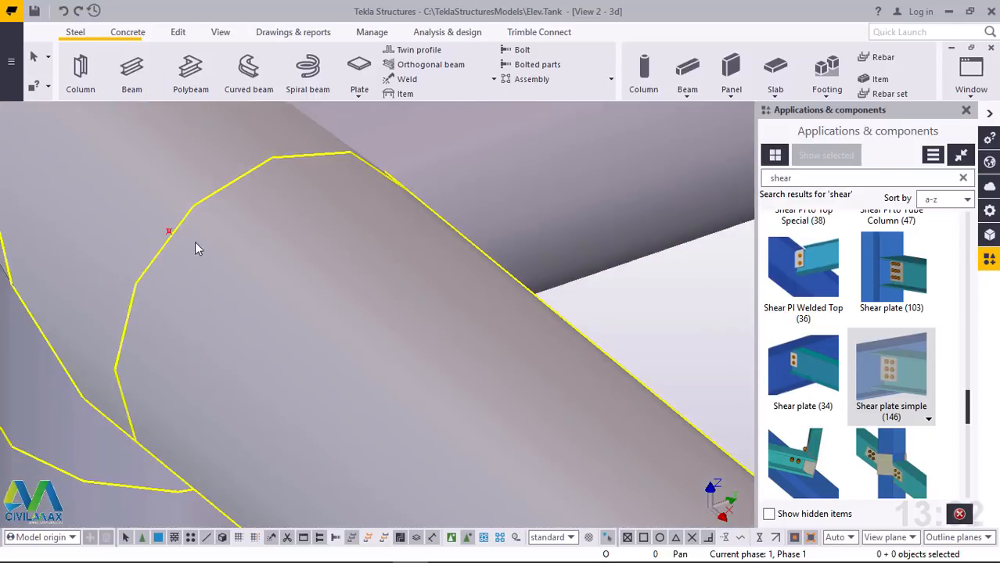
pyautogui.scroll(-3, 184, 237)
pyautogui.click(174, 333)
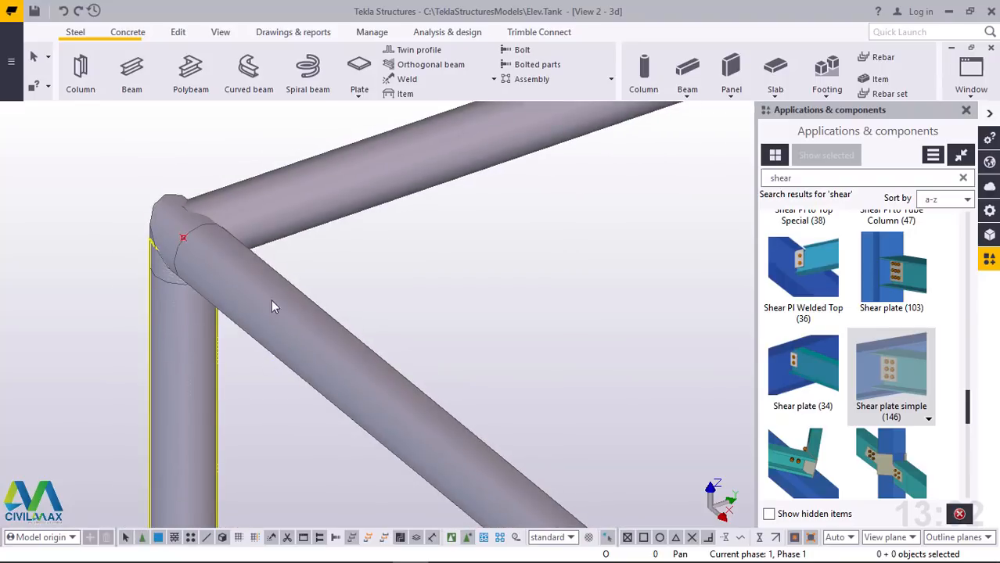
pyautogui.rightClick(507, 237)
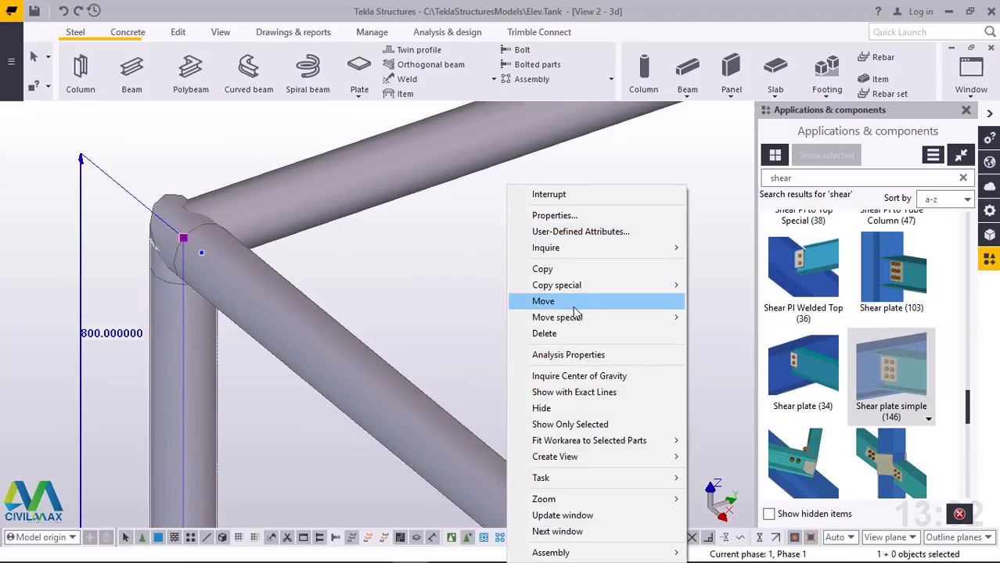
pyautogui.moveTo(594, 318)
pyautogui.click(703, 318)
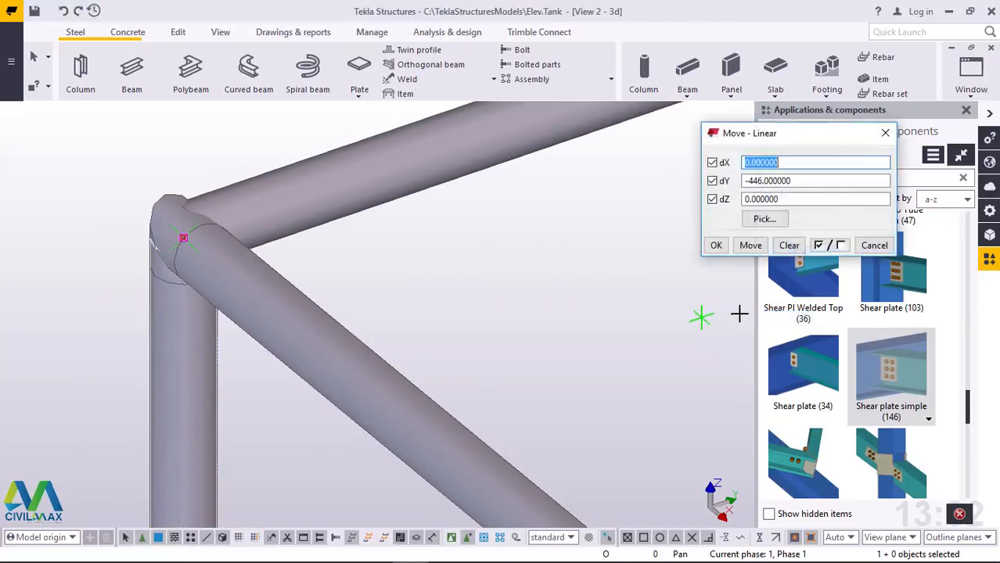
pyautogui.scroll(-4, 183, 254)
pyautogui.scroll(-3, 183, 254)
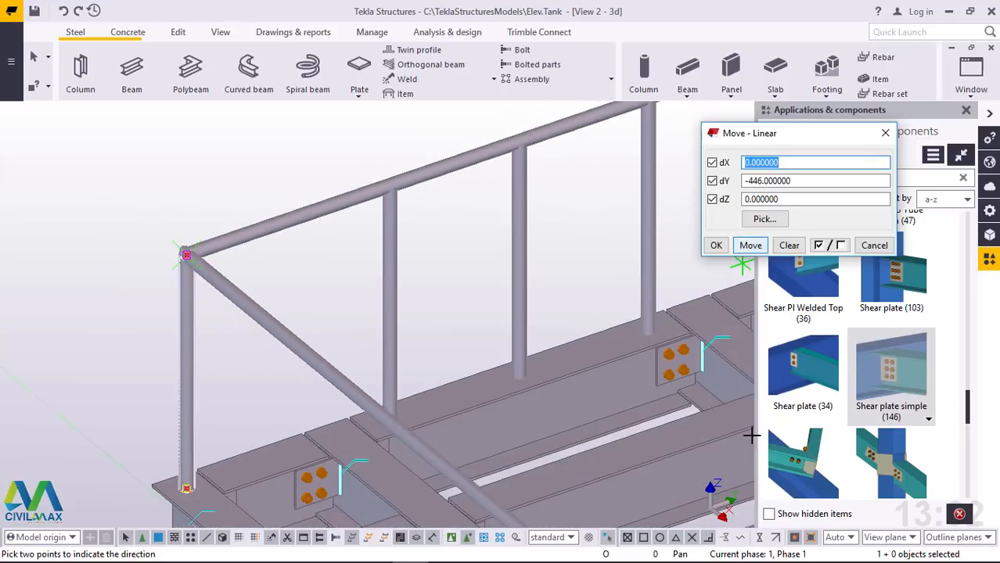
pyautogui.moveTo(801, 185); pyautogui.dragTo(705, 186)
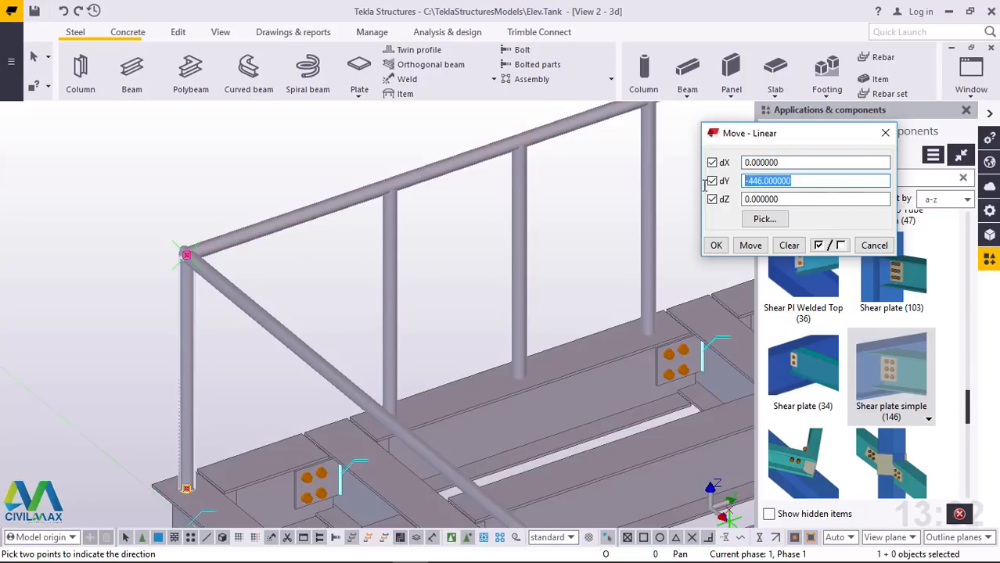
pyautogui.moveTo(784, 162); pyautogui.dragTo(724, 168)
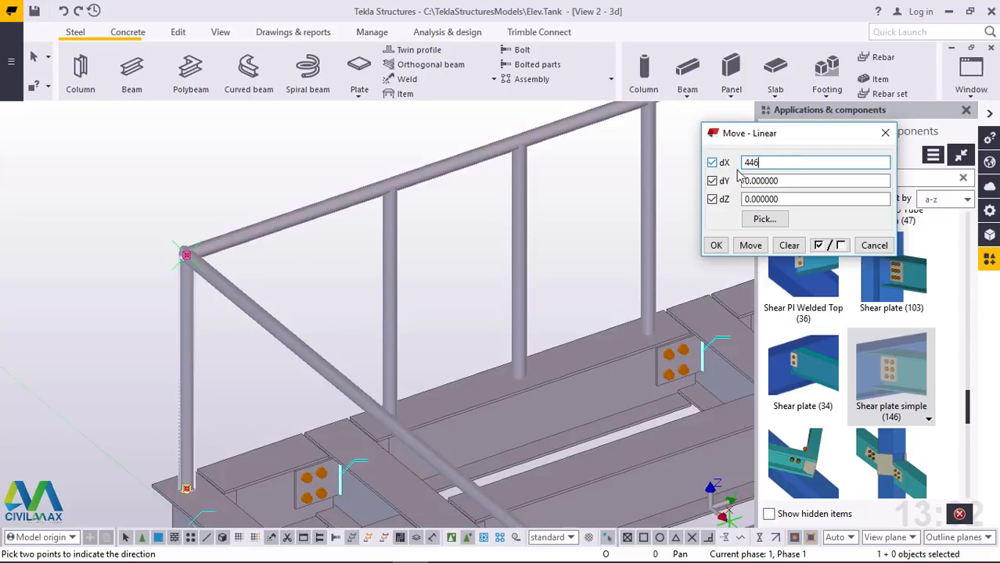
pyautogui.write('446')
pyautogui.click(750, 244)
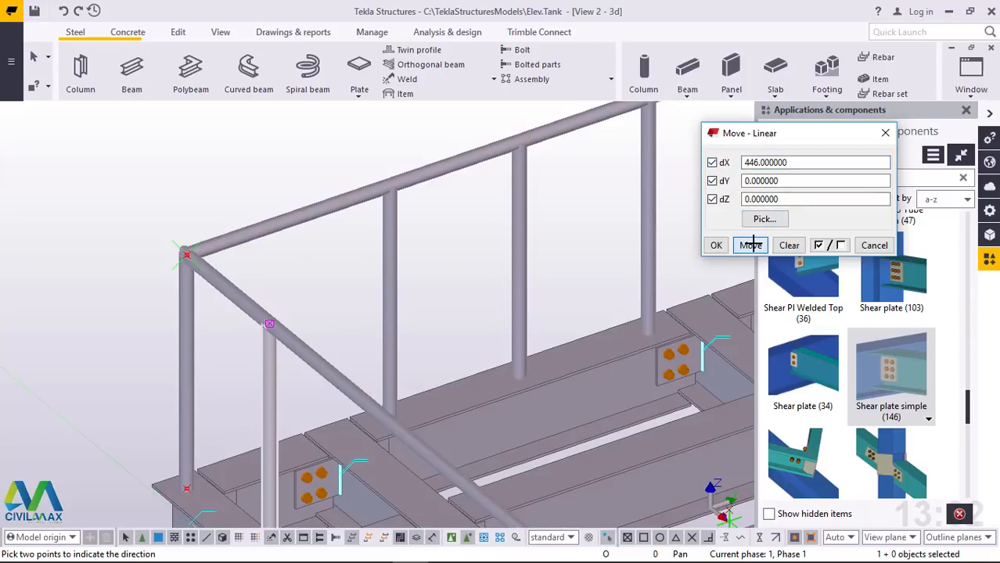
pyautogui.rightClick(144, 163)
pyautogui.click(167, 167)
# Copy the moved post linearly 12 times along that handrail side with dX 446, dY 0 and dZ 0, and close the linear copy and move dialogs
pyautogui.rightClick(167, 161)
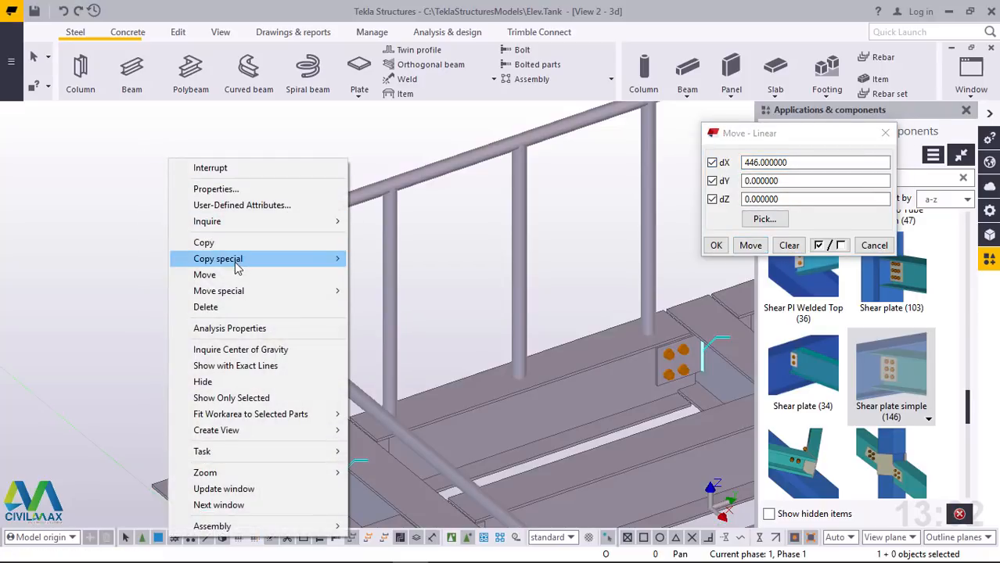
pyautogui.moveTo(237, 266)
pyautogui.click(381, 257)
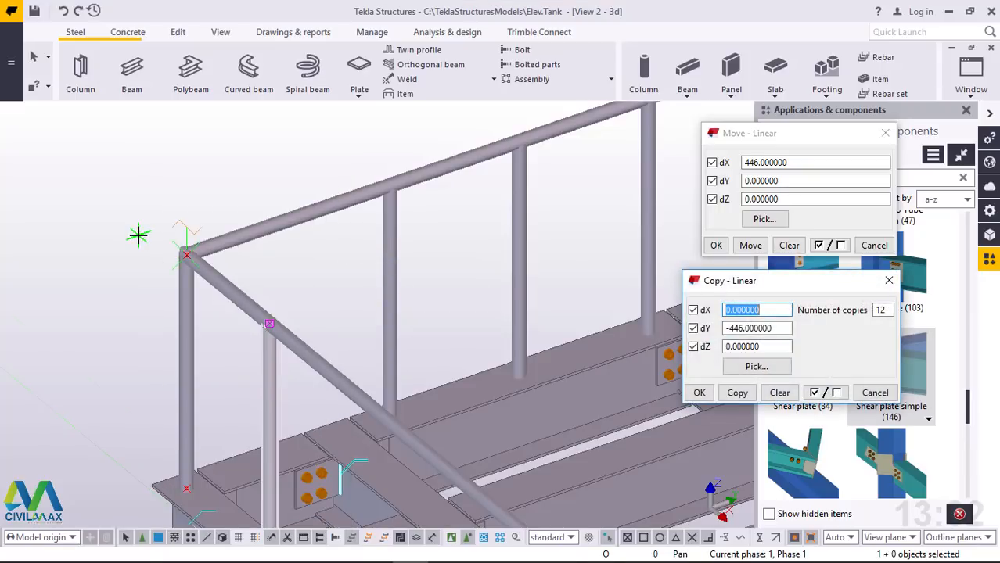
pyautogui.scroll(-3, 139, 234)
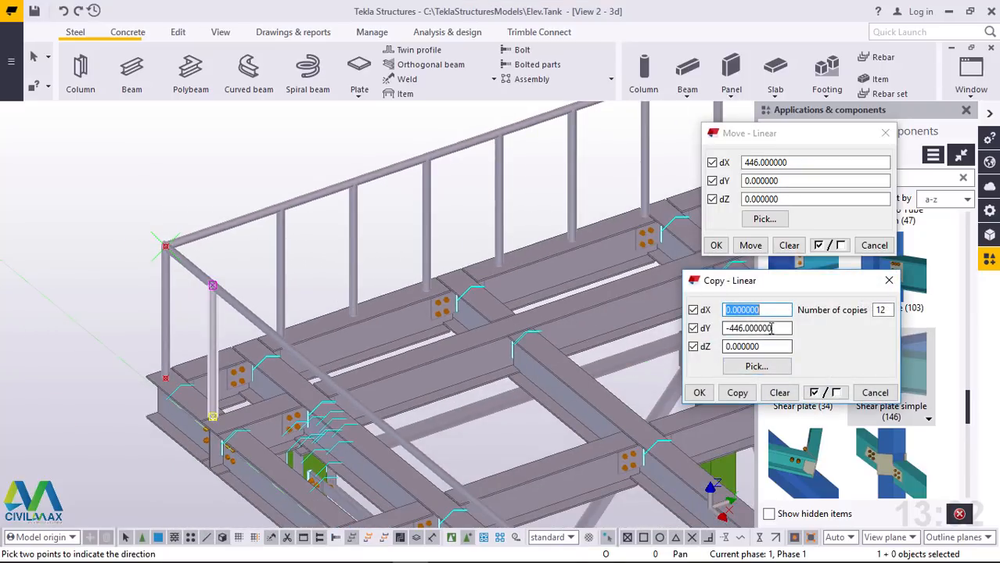
pyautogui.moveTo(771, 328); pyautogui.dragTo(711, 328)
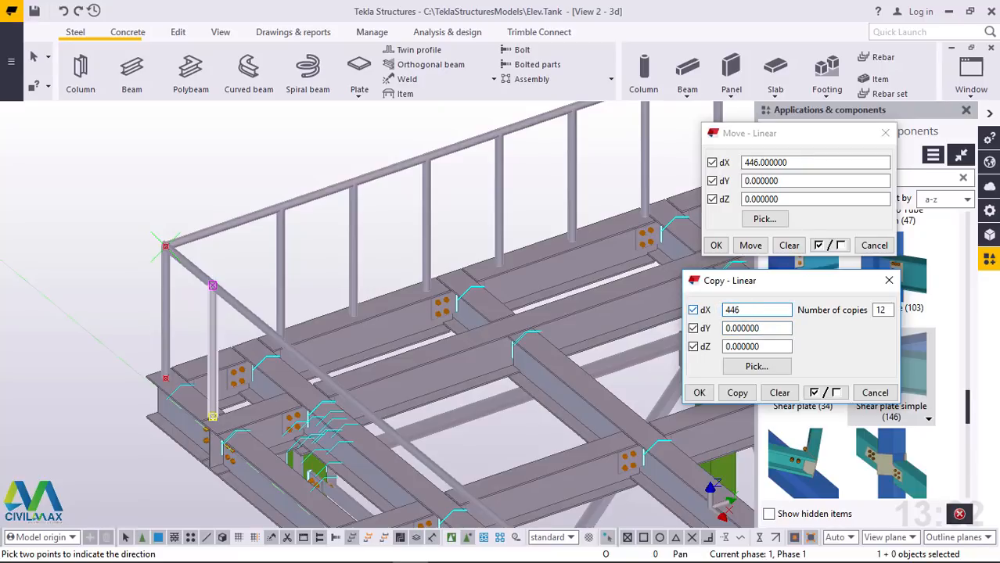
pyautogui.click(737, 393)
pyautogui.click(699, 394)
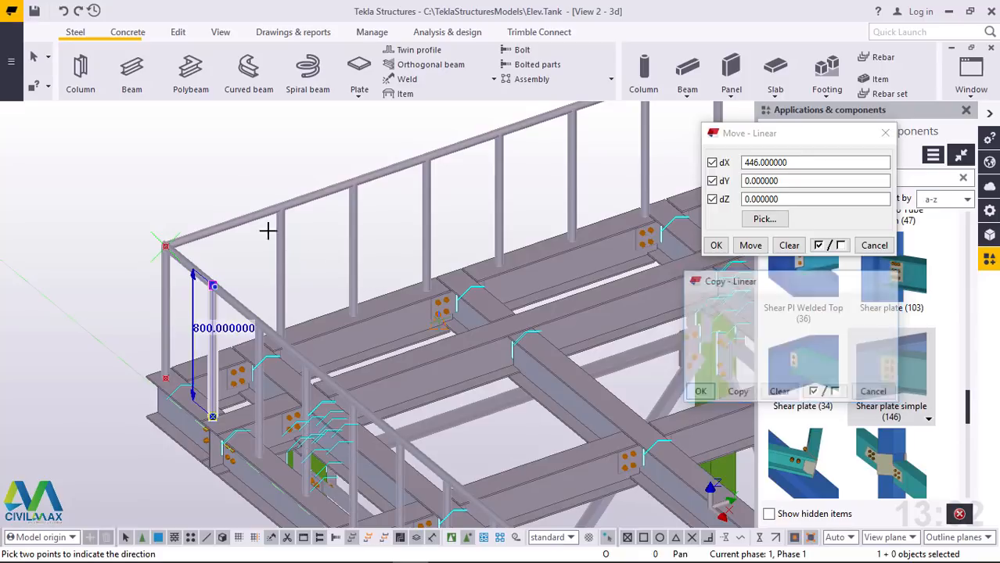
pyautogui.rightClick(228, 169)
pyautogui.click(239, 177)
pyautogui.scroll(-4, 203, 194)
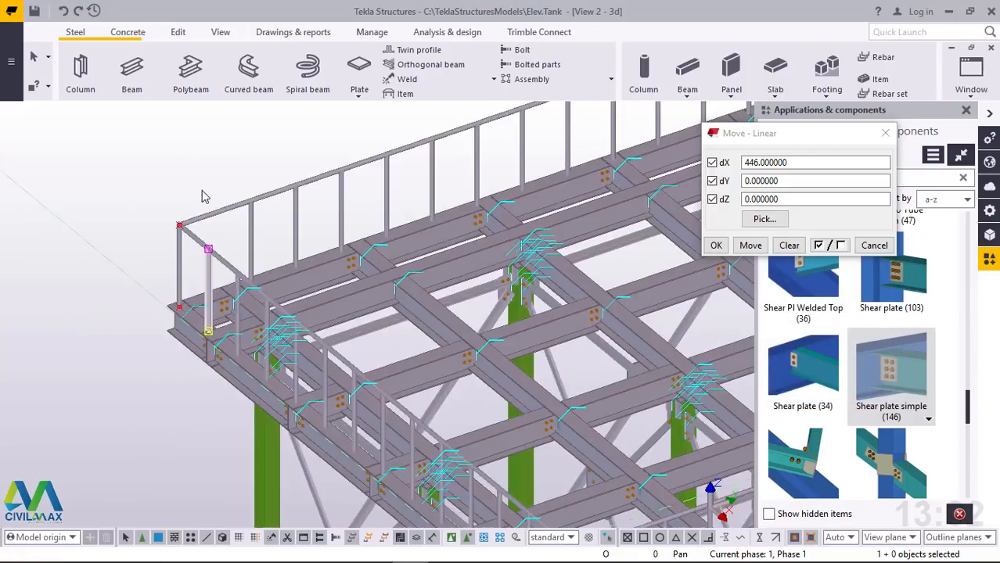
pyautogui.click(886, 135)
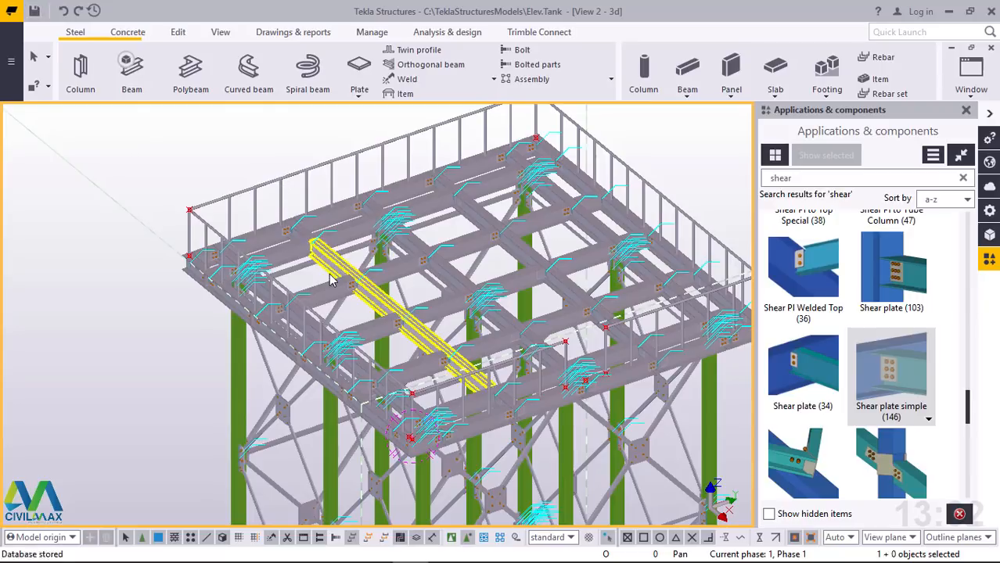
# Examine the handrail posts on all sides of the platform, especially their spacing at the corner beside the access opening
pyautogui.scroll(1, 330, 279)
pyautogui.scroll(-1, 225, 291)
pyautogui.scroll(-1, 155, 326)
pyautogui.scroll(2, 452, 201)
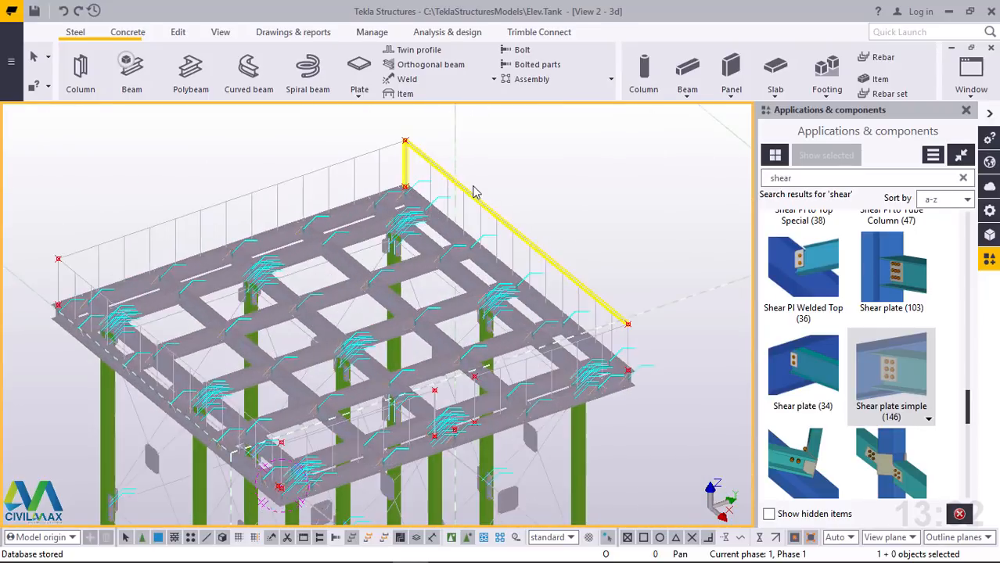
pyautogui.scroll(-4, 379, 292)
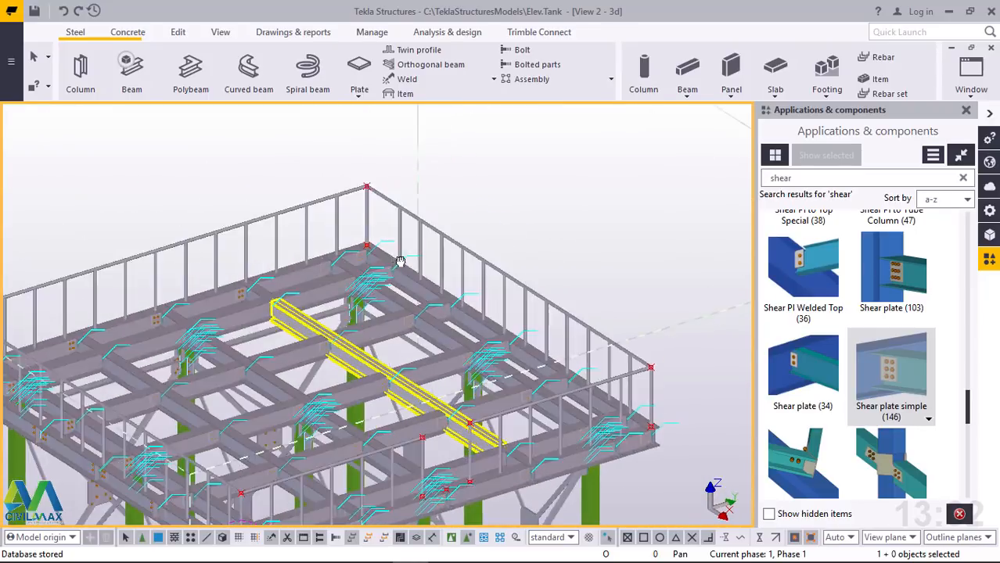
pyautogui.scroll(4, 365, 430)
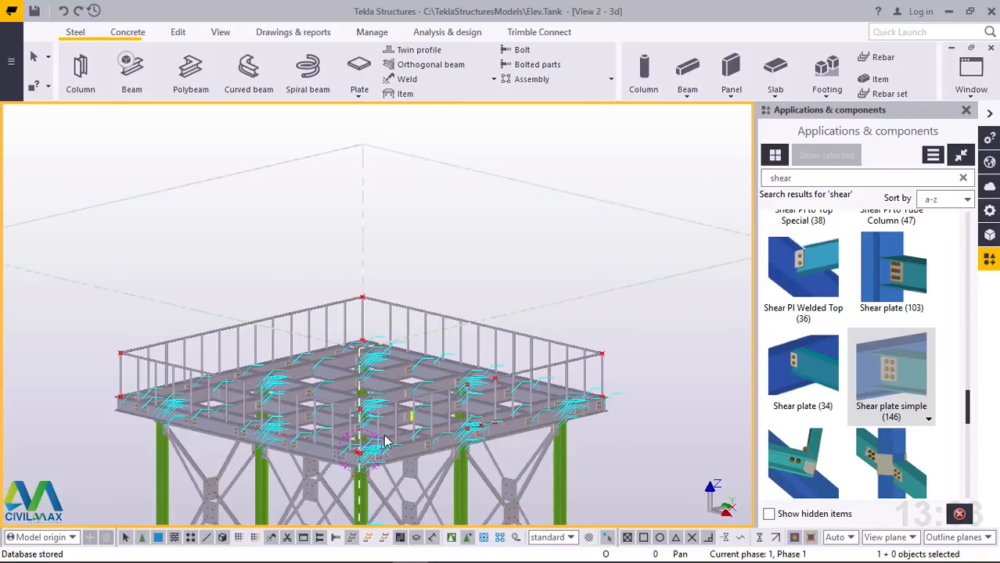
pyautogui.scroll(5, 366, 430)
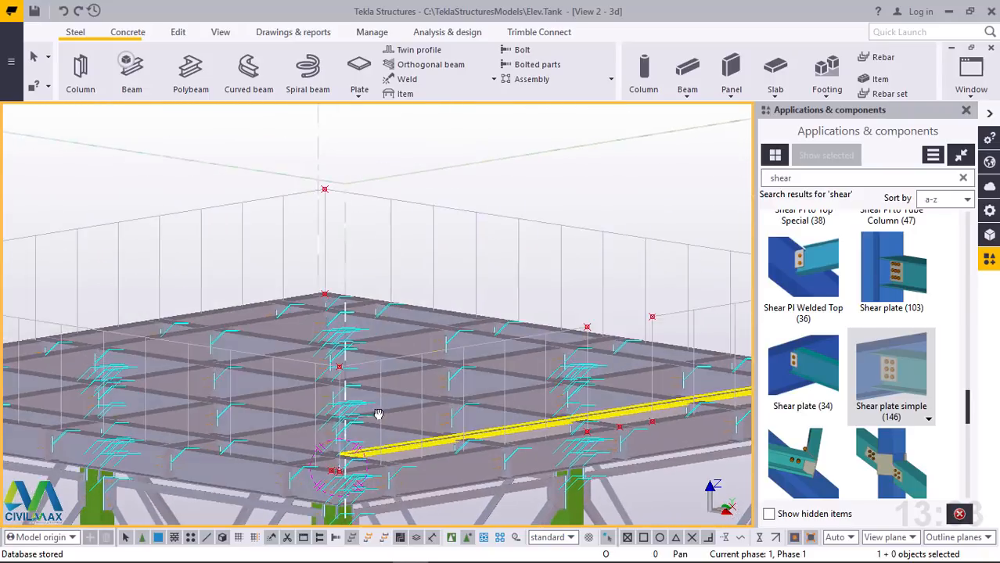
pyautogui.scroll(2, 311, 393)
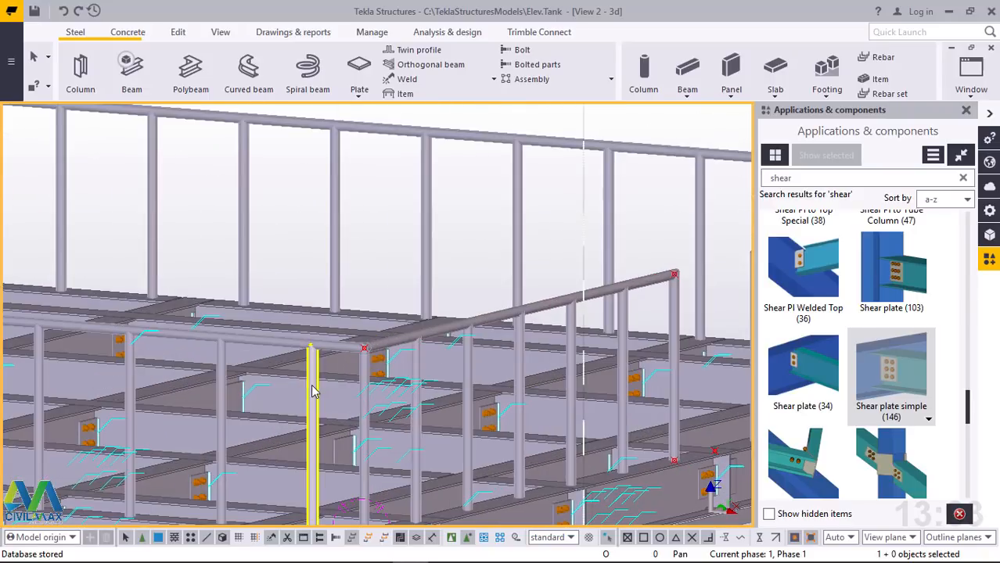
pyautogui.click(312, 389)
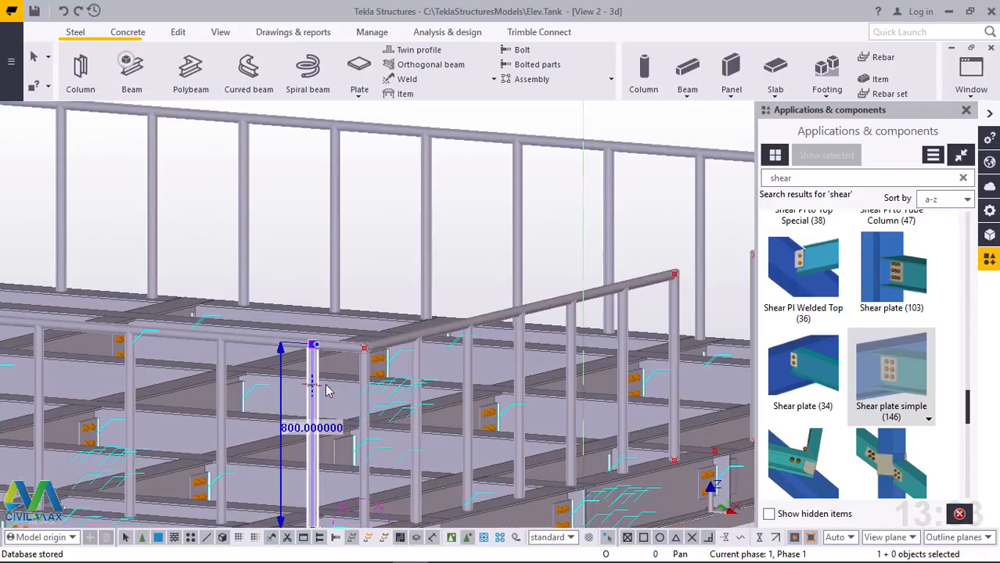
pyautogui.click(399, 201)
pyautogui.scroll(-2, 327, 373)
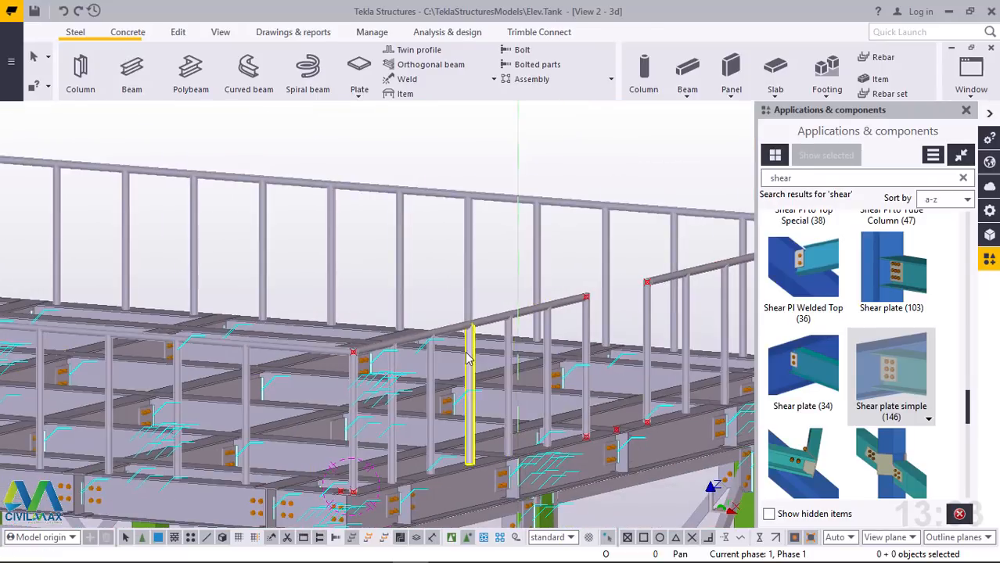
pyautogui.keyDown('ctrl'); pyautogui.moveTo(466, 358); pyautogui.dragTo(456, 433, button='middle'); pyautogui.keyUp('ctrl')
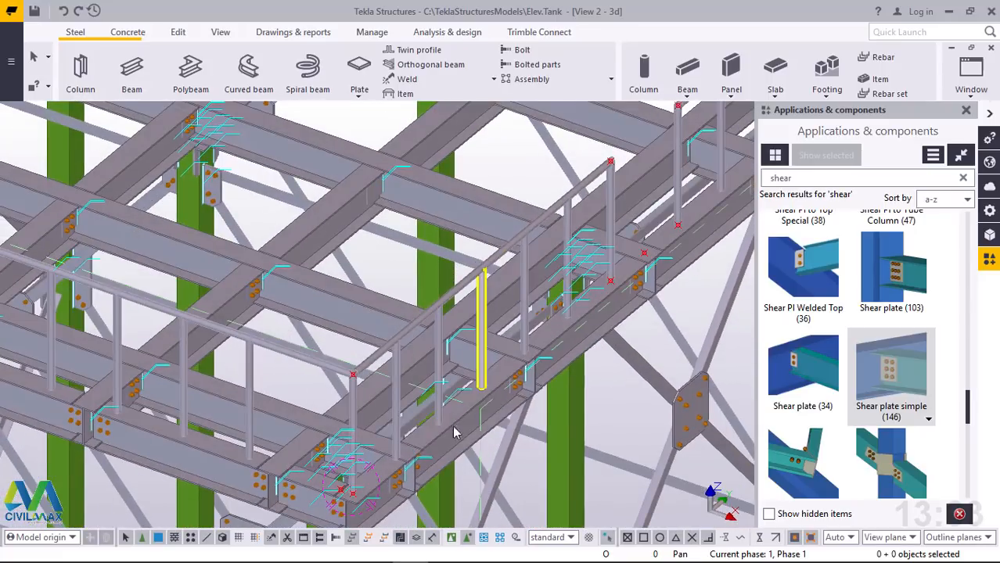
# Model a horizontal beam about 2677 long over the short top rail, from the handrail corner to the end post at the opening
pyautogui.scroll(10, 362, 384)
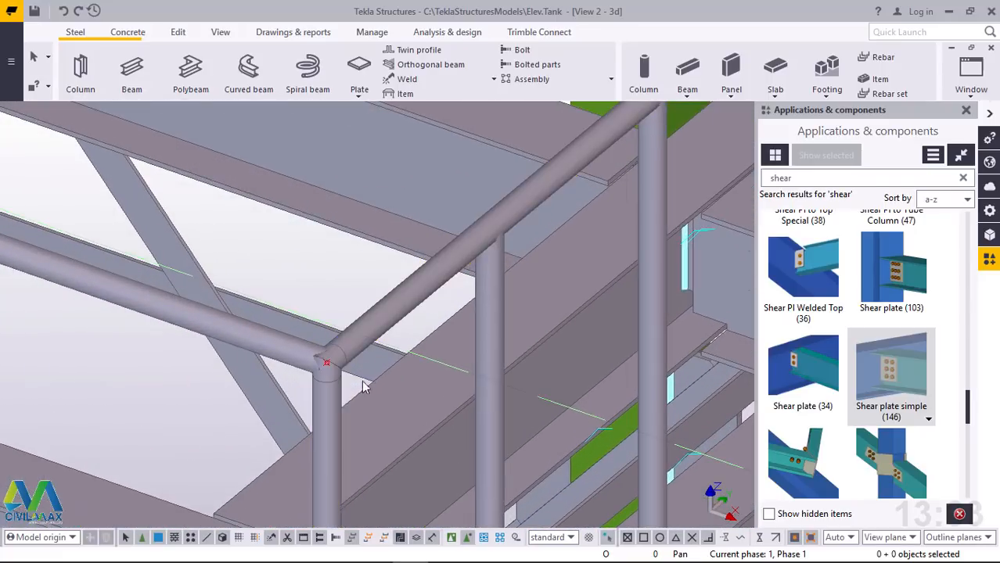
pyautogui.click(133, 70)
pyautogui.scroll(4, 324, 369)
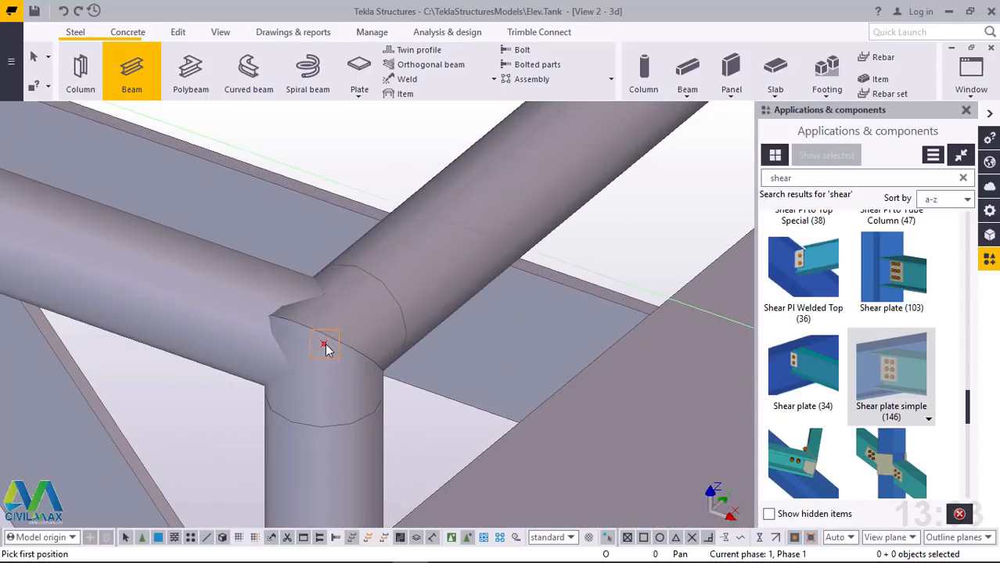
pyautogui.scroll(-5, 246, 427)
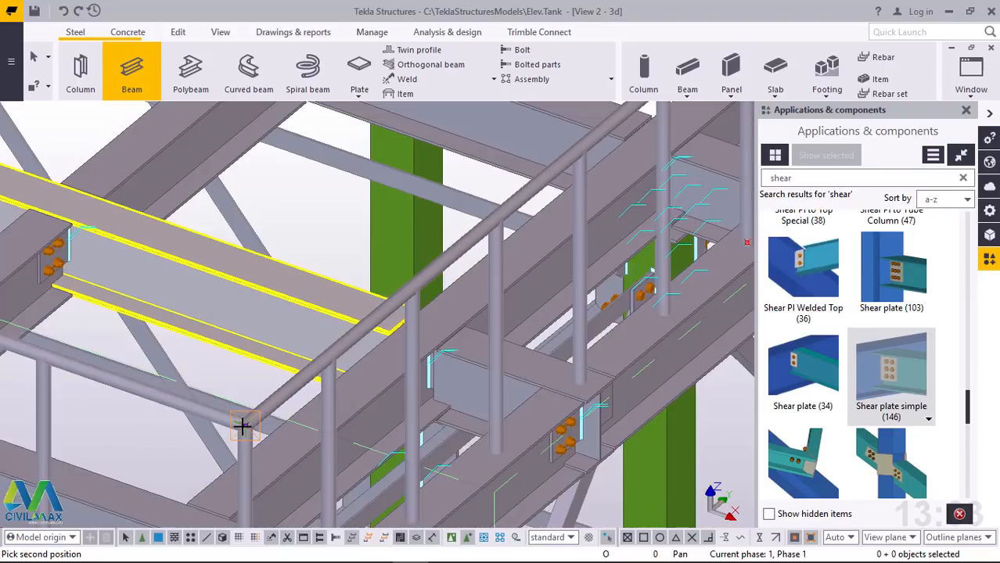
pyautogui.scroll(4, 542, 215)
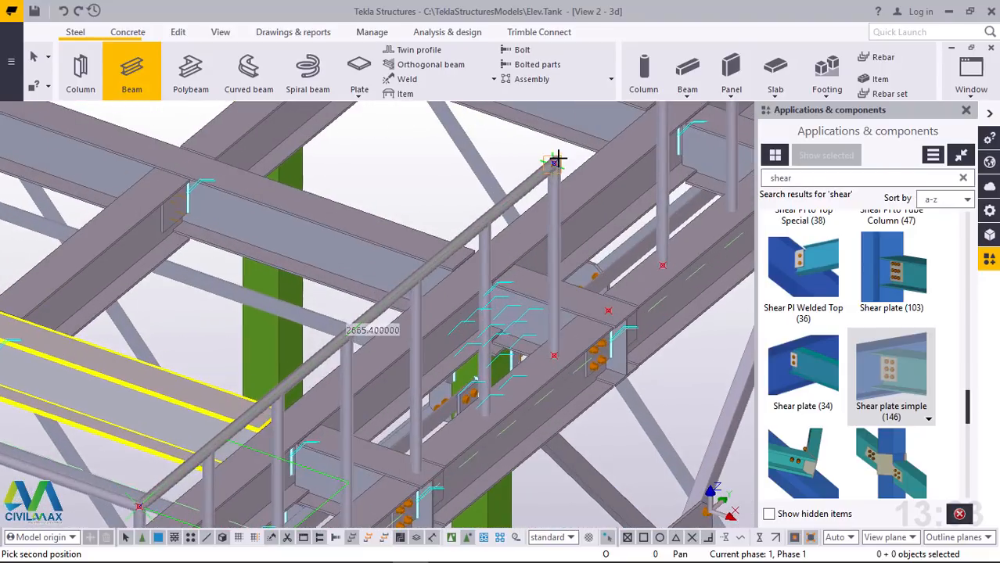
pyautogui.scroll(4, 554, 159)
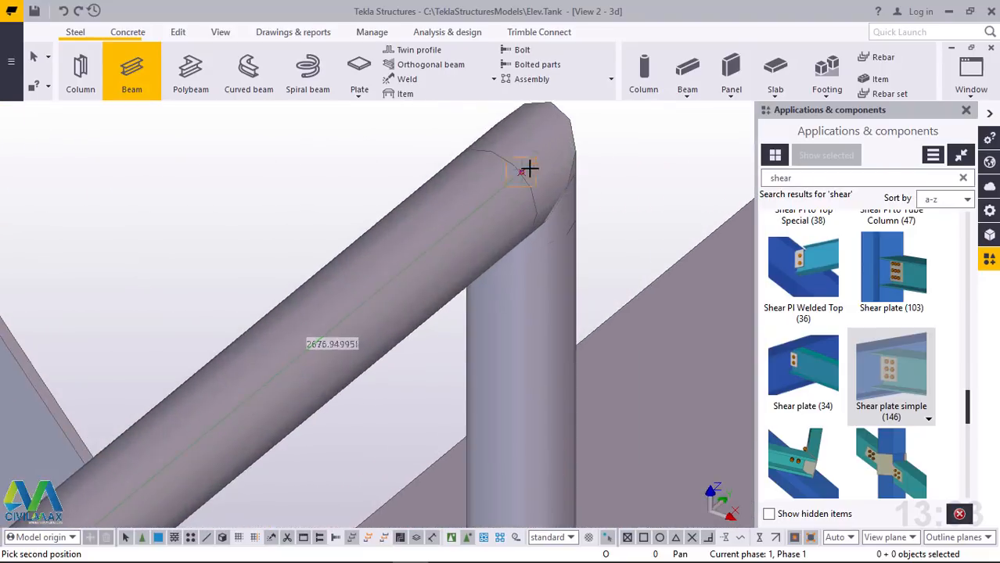
pyautogui.rightClick(523, 175)
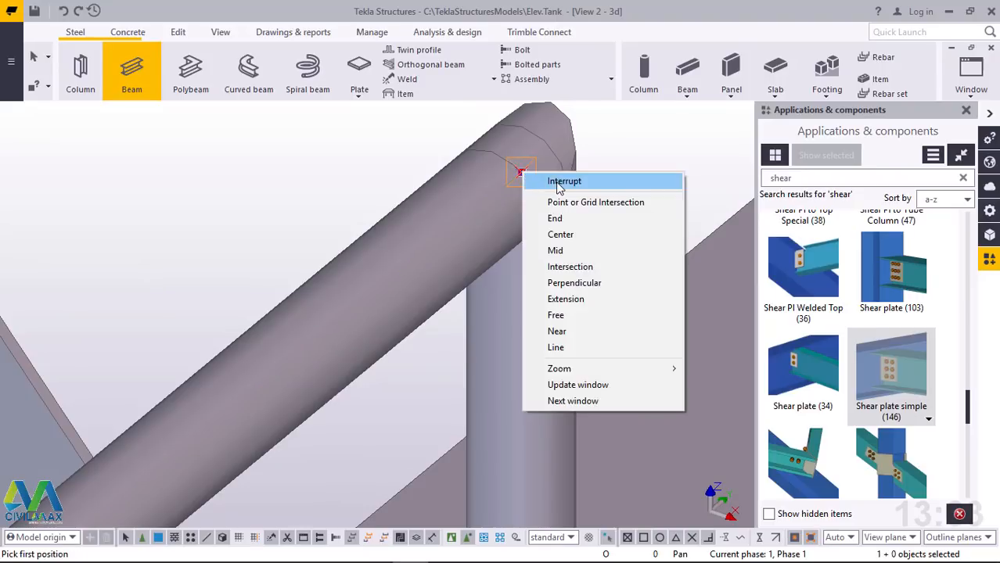
pyautogui.click(548, 181)
# Move the new horizontal beam linearly with dX 0, dY 0 and dZ -400 to form a mid rail, and end the command
pyautogui.rightClick(552, 158)
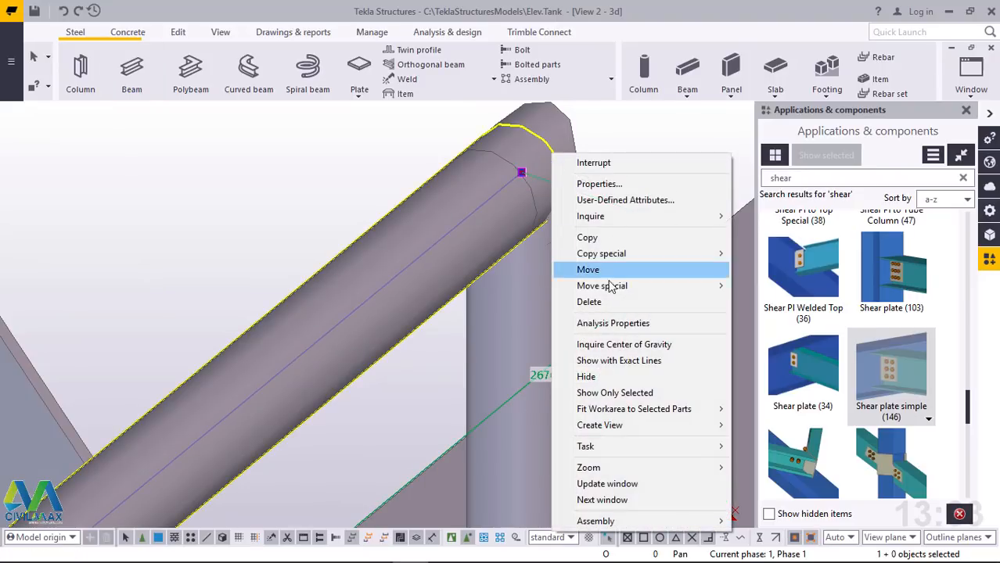
pyautogui.moveTo(612, 283)
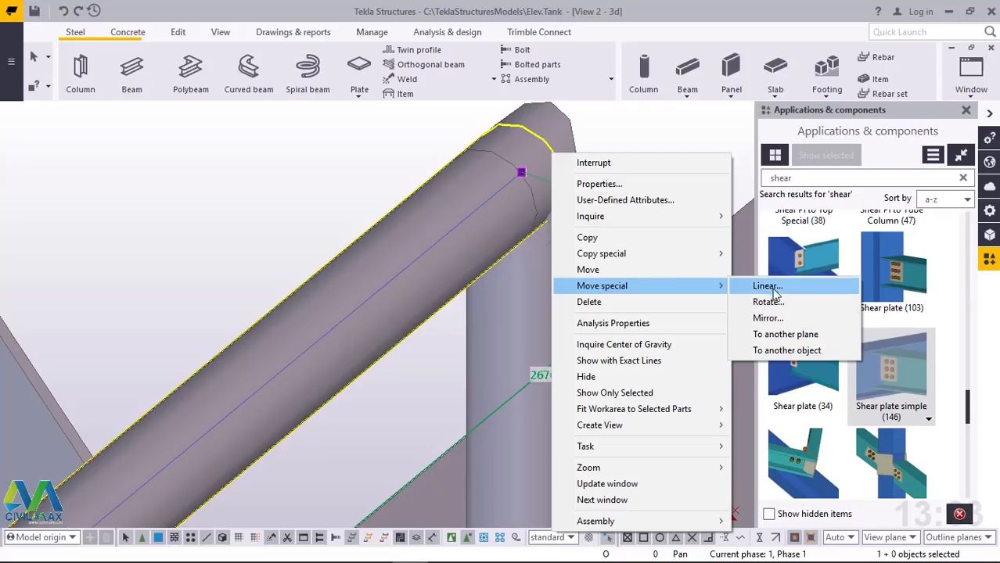
pyautogui.click(768, 288)
pyautogui.click(767, 222)
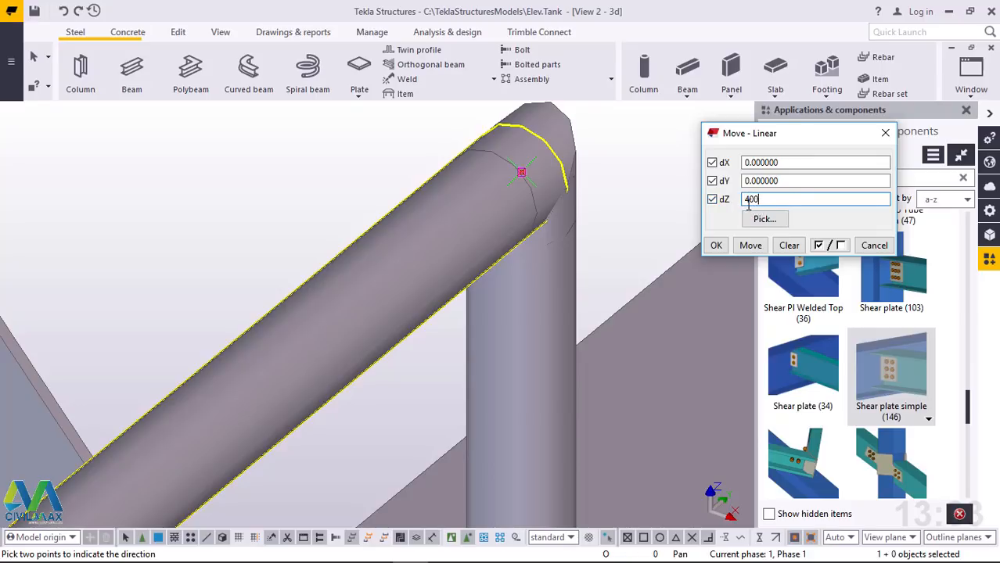
pyautogui.click(750, 245)
pyautogui.click(716, 245)
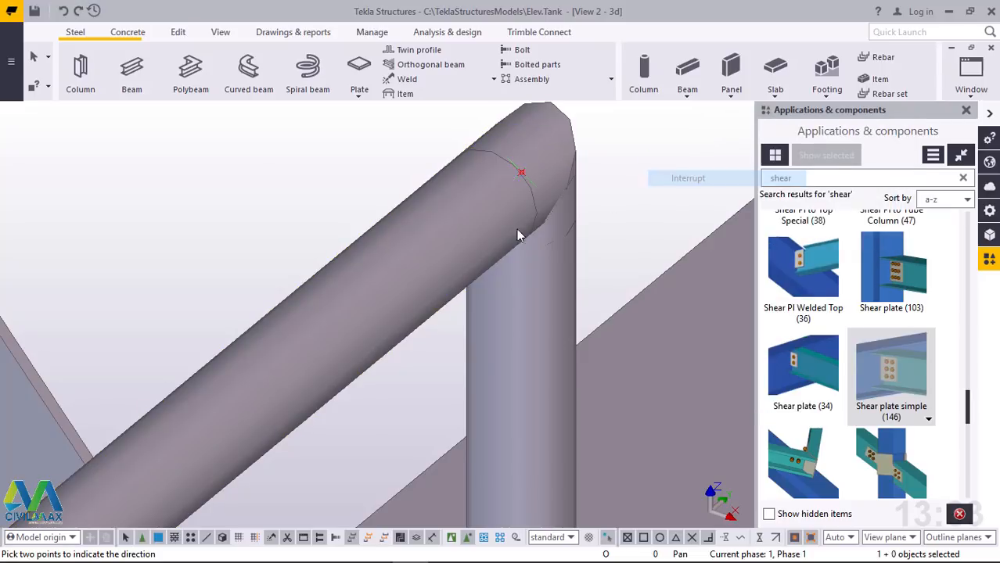
pyautogui.scroll(-10, 517, 234)
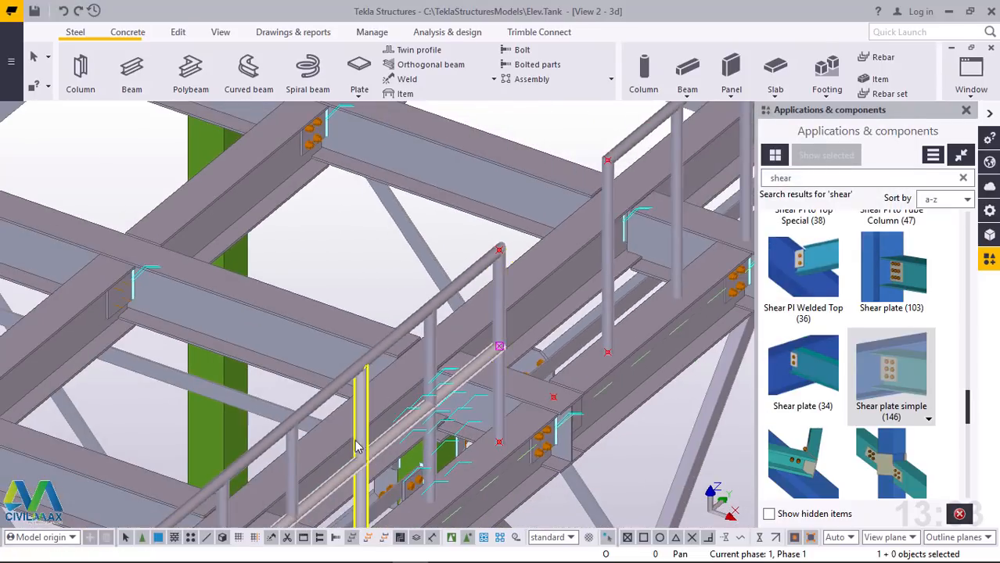
pyautogui.scroll(2, 356, 447)
pyautogui.scroll(6, 547, 223)
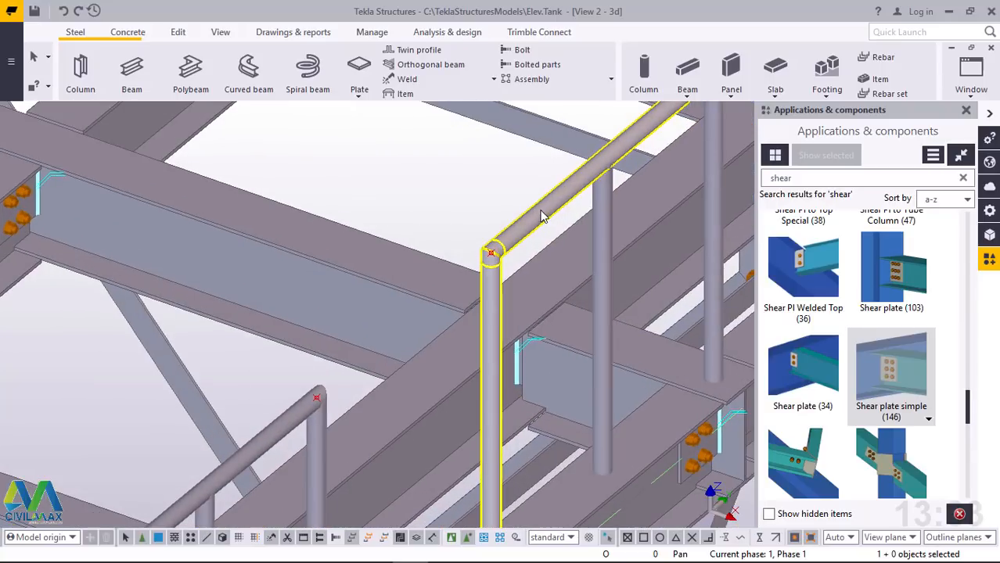
# Copy the short mid rail across the access opening, from the top of the handrail corner post to the top of the opposite end post
pyautogui.scroll(-2, 525, 247)
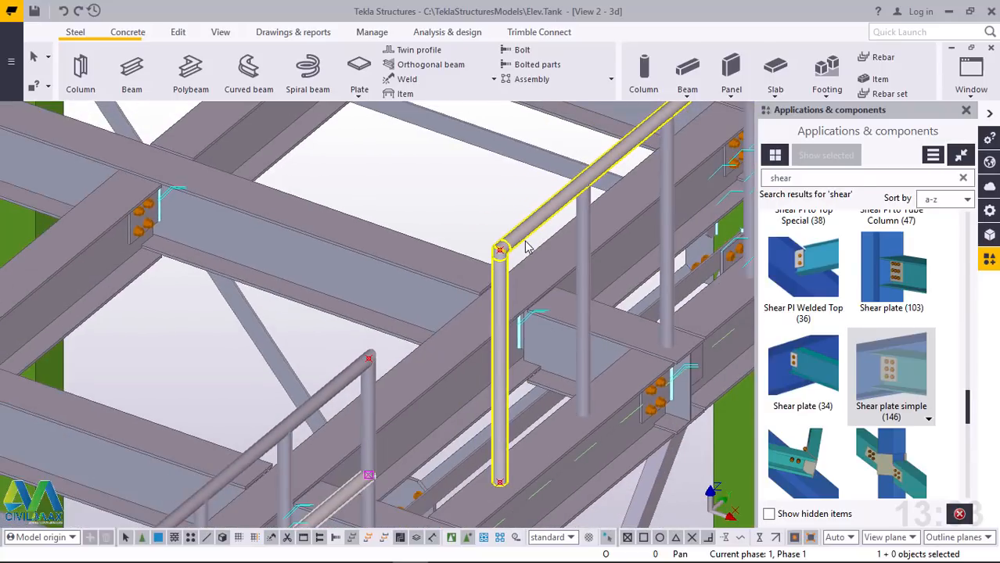
pyautogui.scroll(4, 525, 242)
pyautogui.scroll(-4, 526, 242)
pyautogui.scroll(-5, 525, 247)
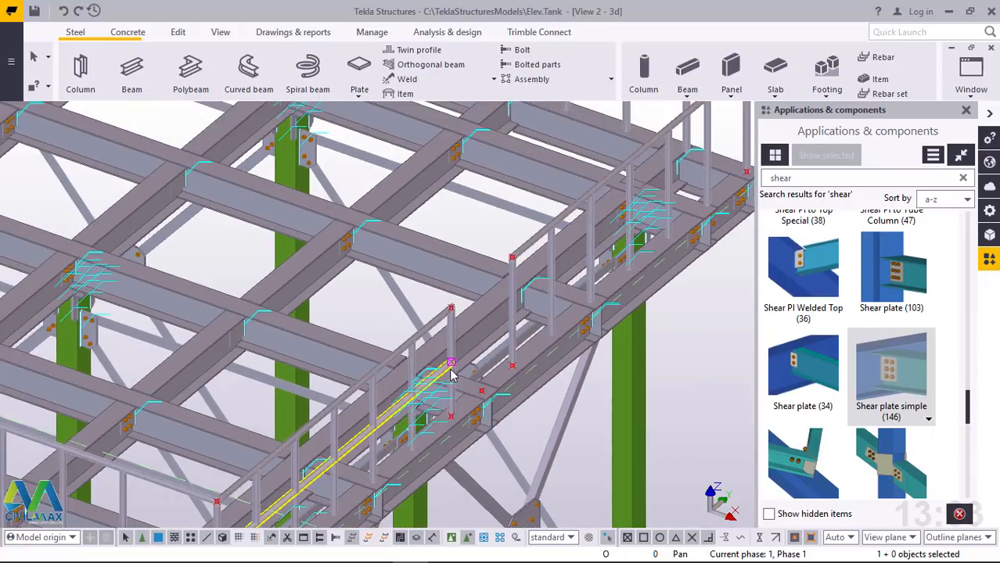
pyautogui.rightClick(465, 224)
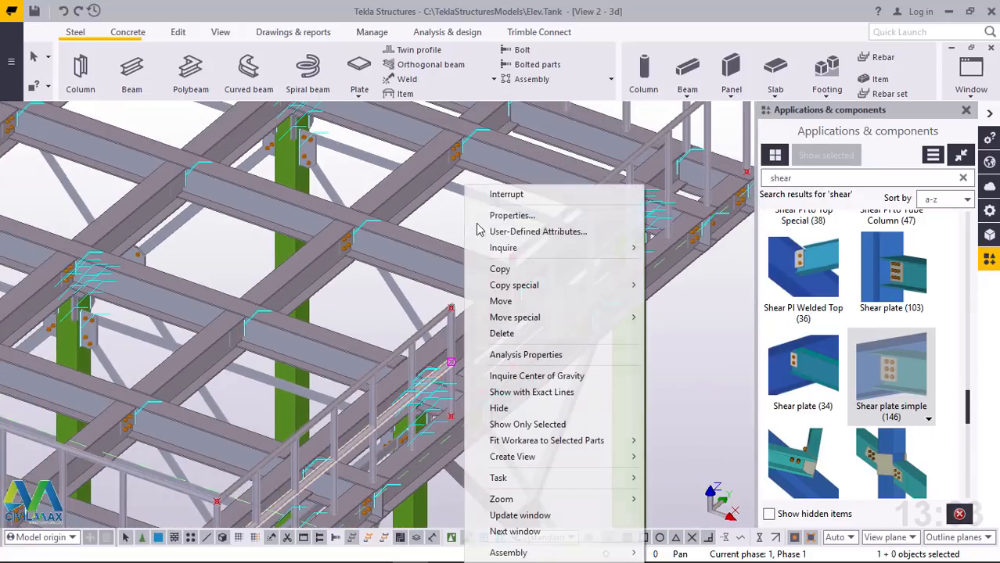
pyautogui.click(513, 269)
pyautogui.scroll(-3, 417, 357)
pyautogui.scroll(5, 325, 414)
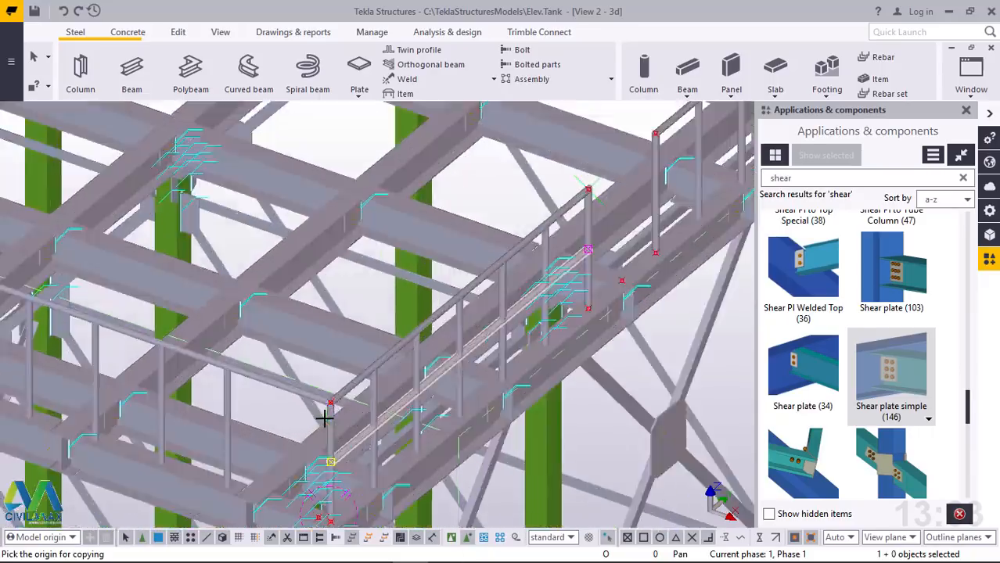
pyautogui.scroll(7, 329, 407)
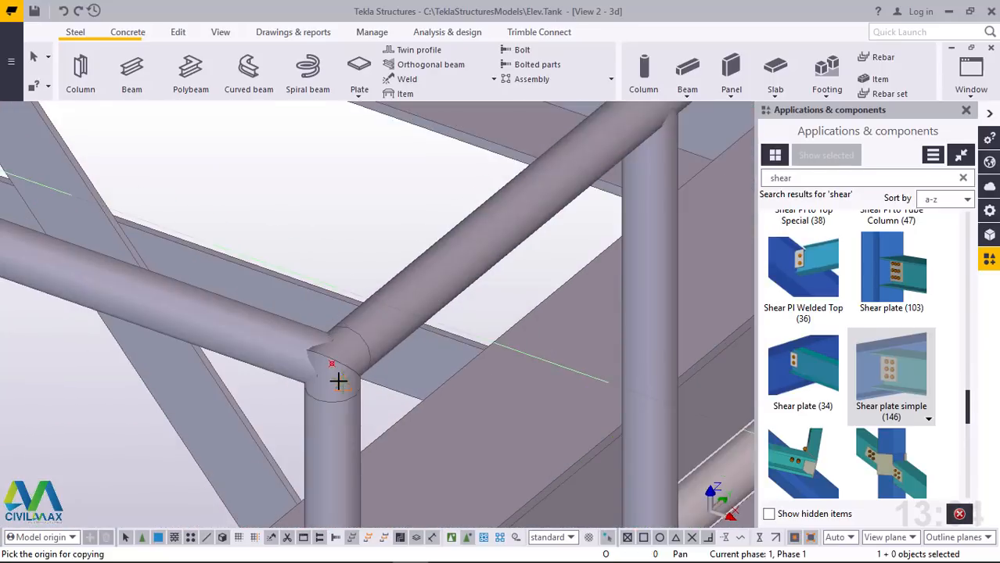
pyautogui.scroll(2, 328, 359)
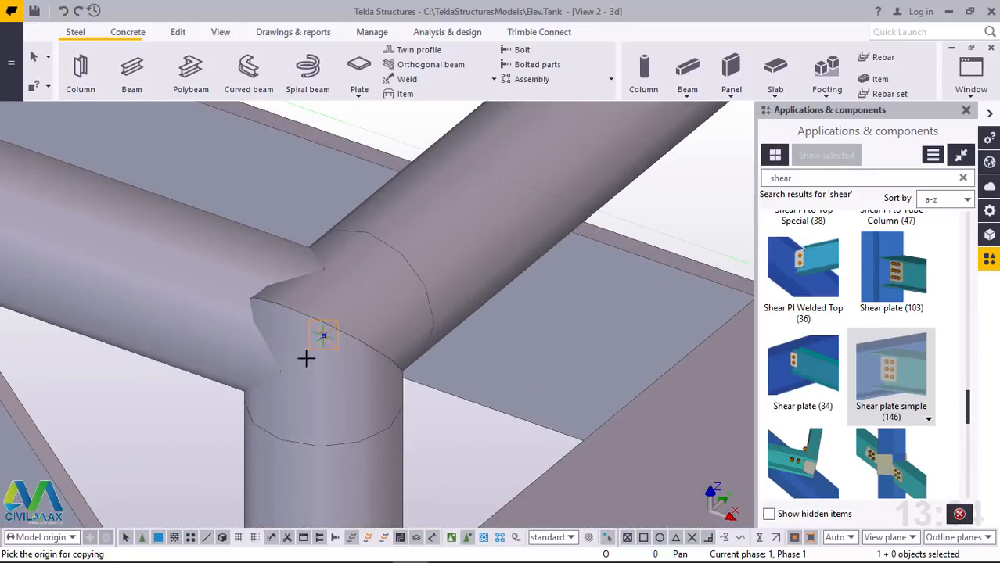
pyautogui.click(306, 358)
pyautogui.scroll(-8, 232, 419)
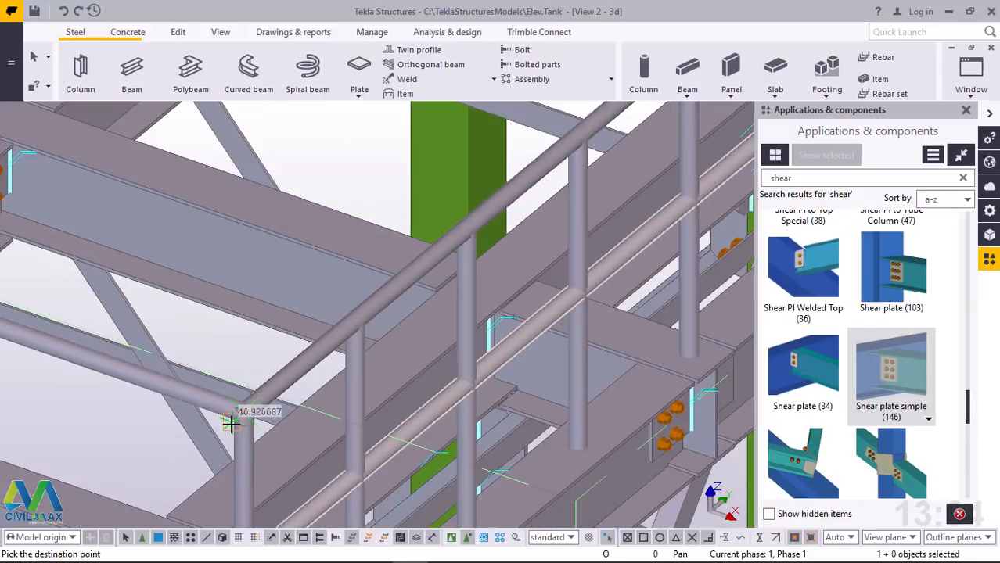
pyautogui.scroll(-8, 231, 419)
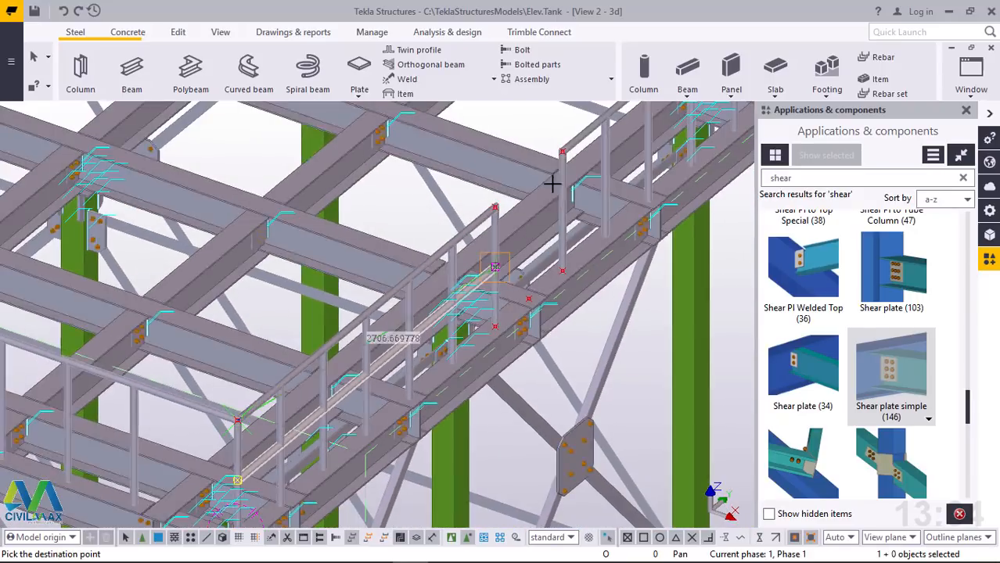
pyautogui.scroll(8, 560, 148)
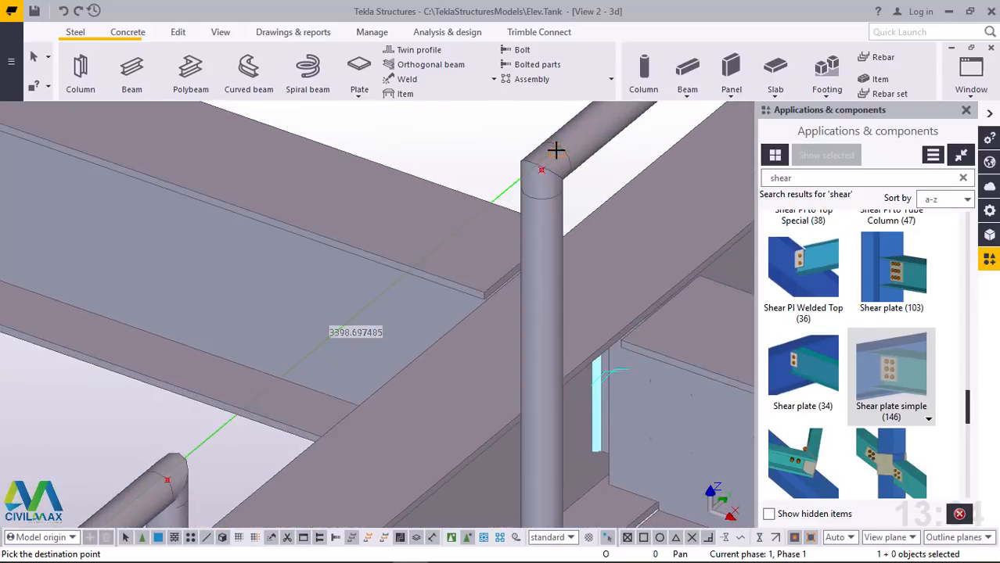
pyautogui.scroll(5, 556, 149)
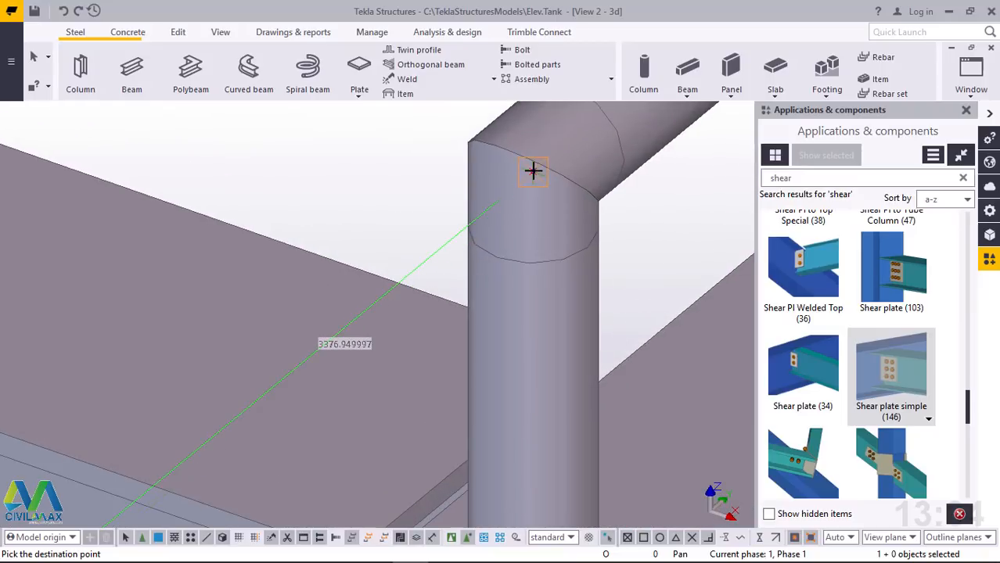
pyautogui.rightClick(330, 183)
pyautogui.click(341, 187)
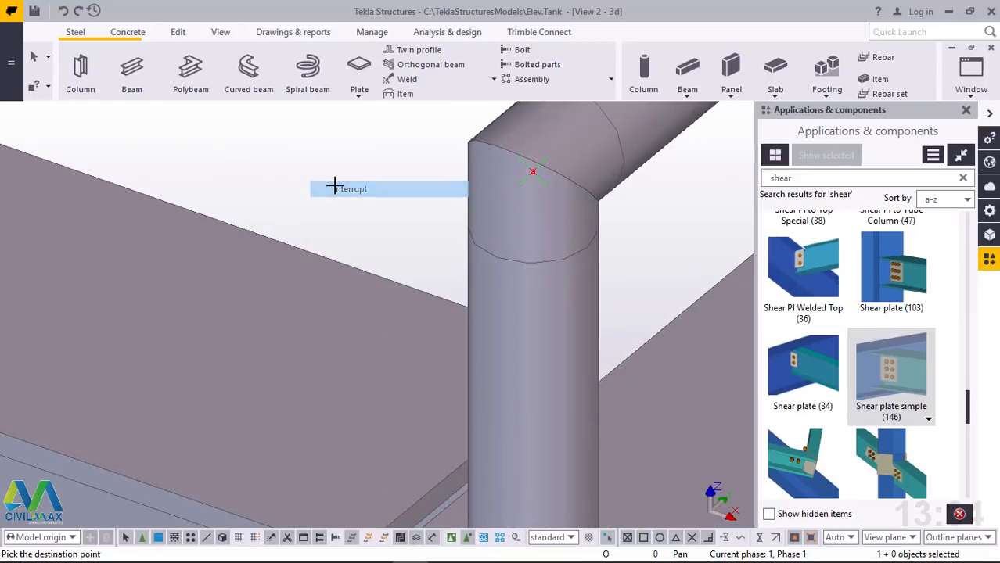
# Model a horizontal beam about 6051 long over the far-side top rail, between the two handrail corner points, and end the command
pyautogui.scroll(-10, 499, 345)
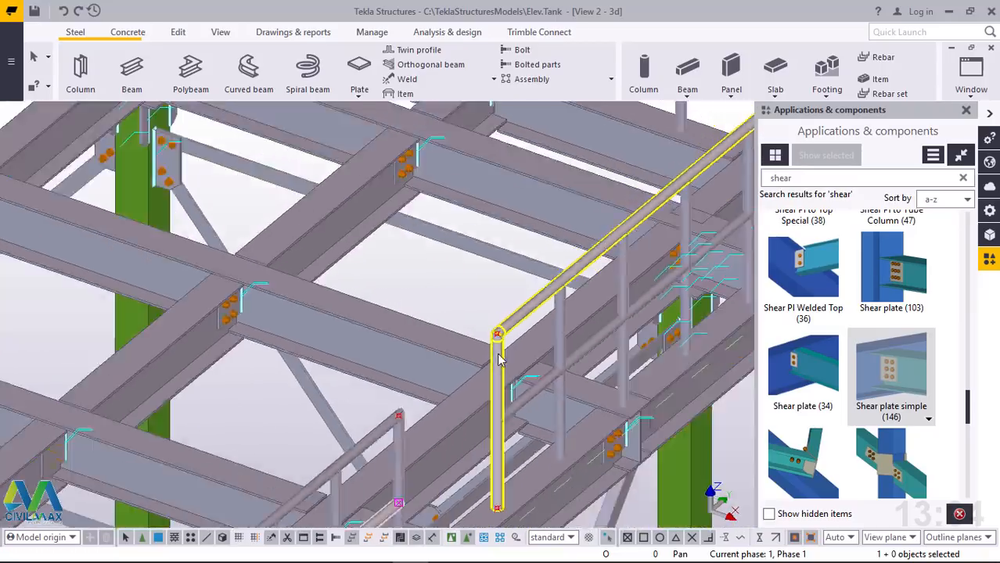
pyautogui.scroll(-8, 661, 352)
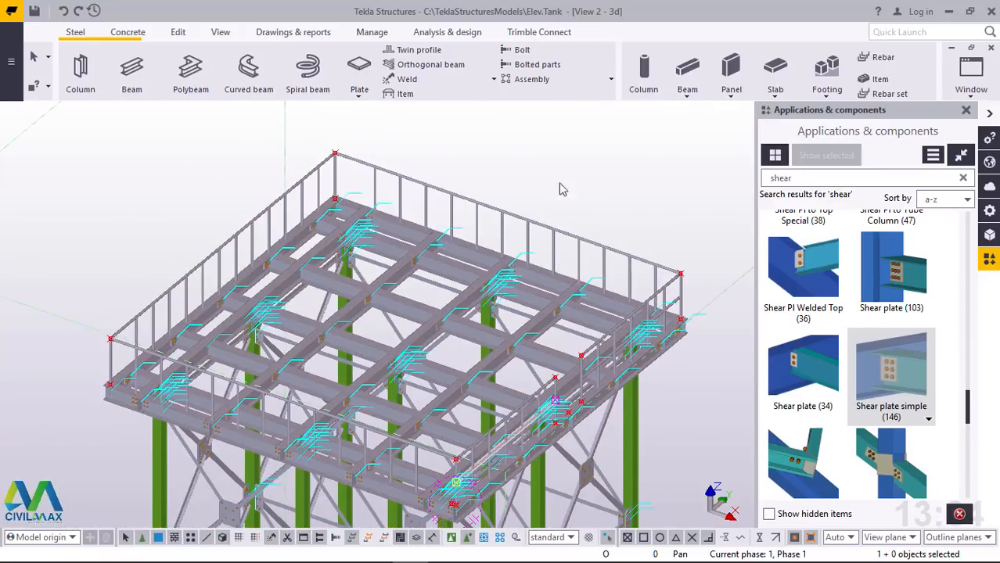
pyautogui.scroll(5, 335, 152)
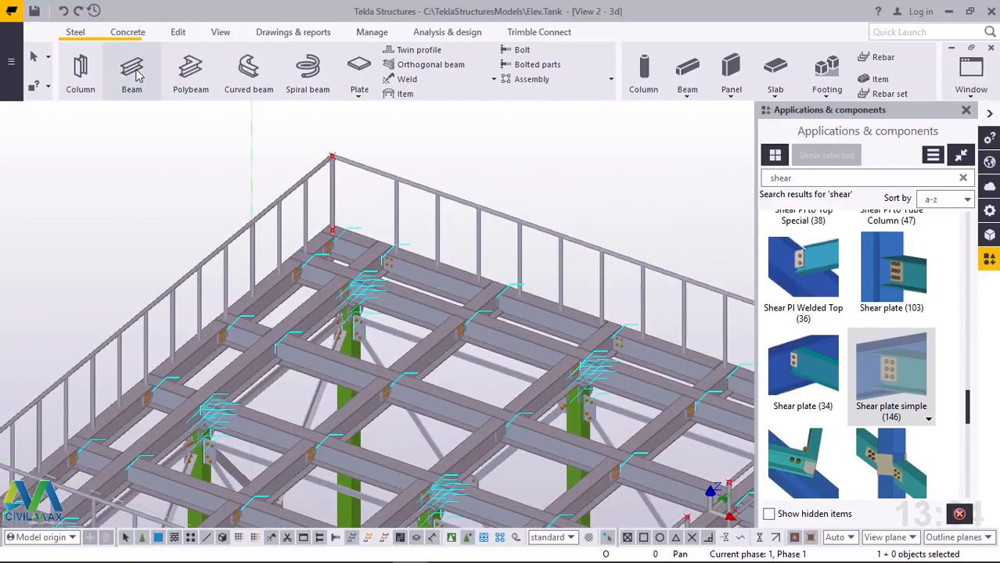
pyautogui.scroll(4, 336, 145)
pyautogui.press('Return')
pyautogui.scroll(8, 321, 159)
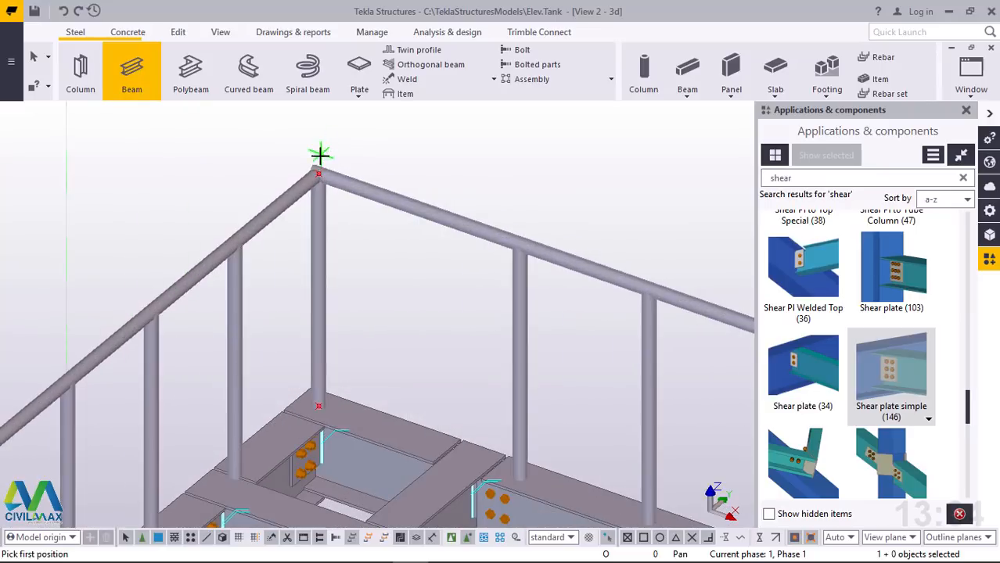
pyautogui.scroll(5, 323, 182)
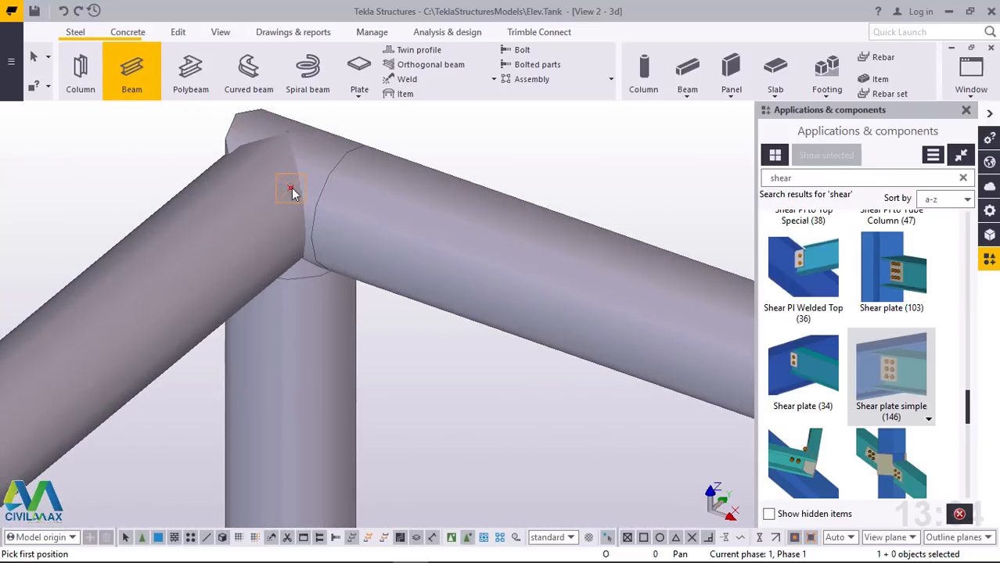
pyautogui.click(291, 192)
pyautogui.scroll(-8, 192, 167)
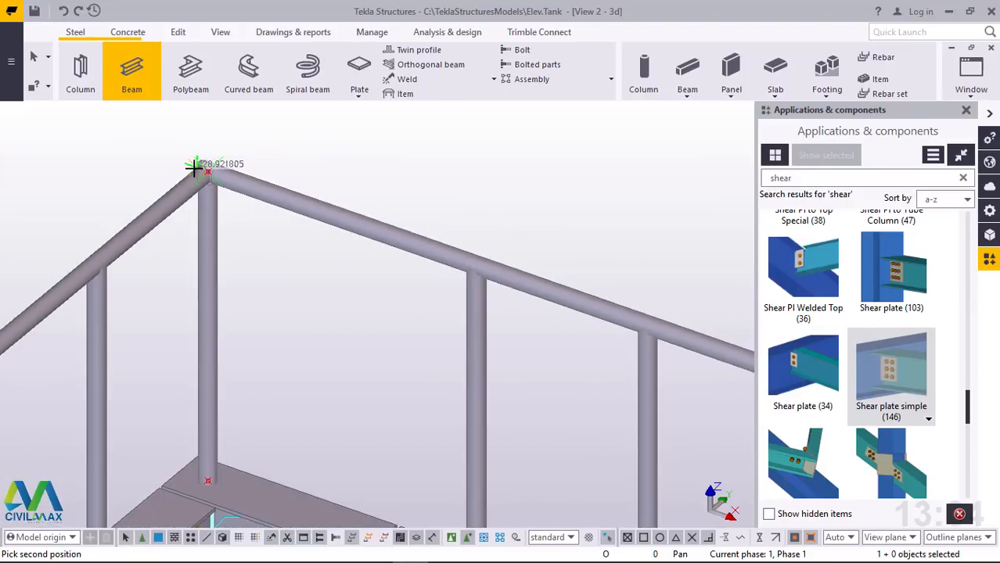
pyautogui.scroll(-10, 196, 166)
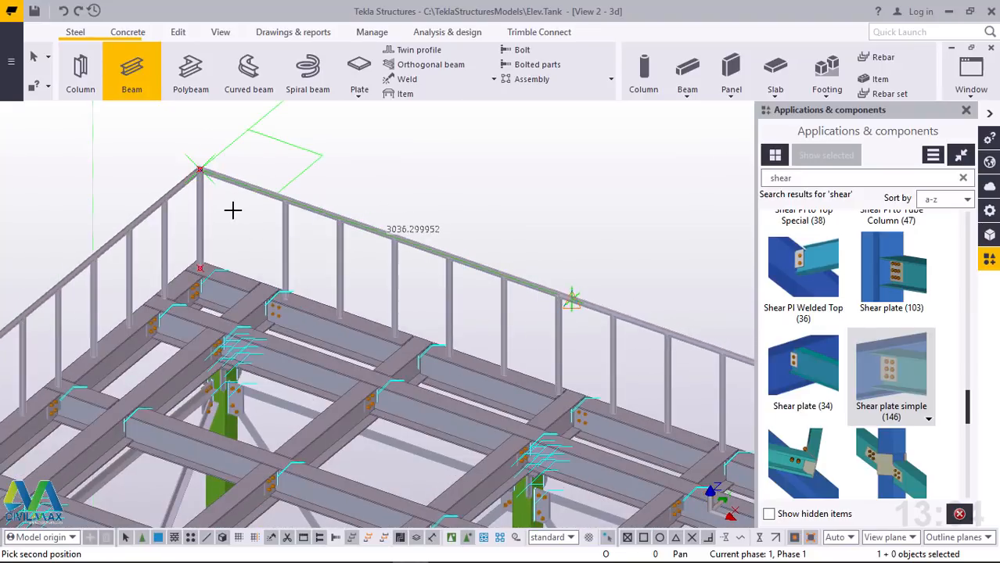
pyautogui.scroll(-6, 233, 210)
pyautogui.scroll(4, 596, 324)
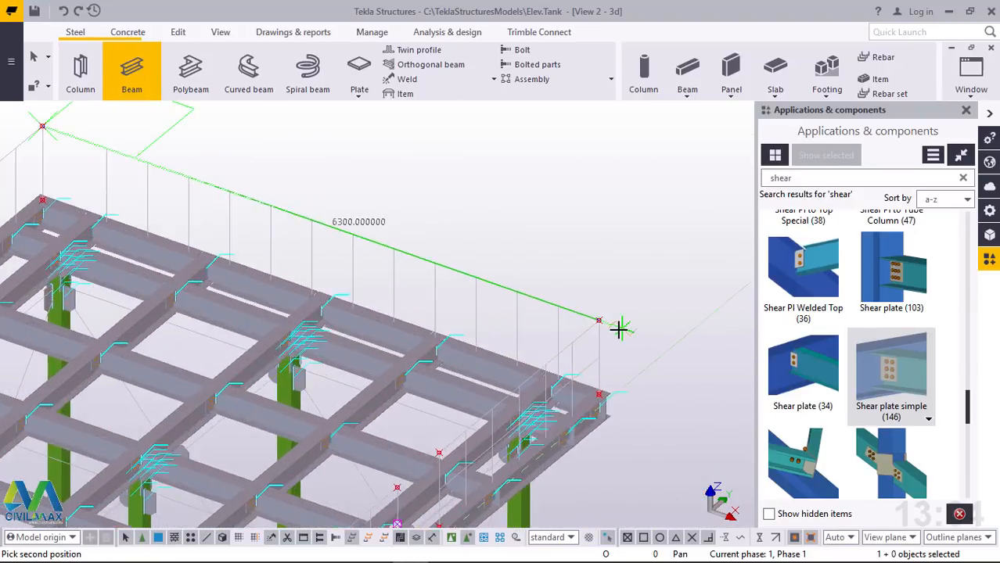
pyautogui.scroll(8, 617, 329)
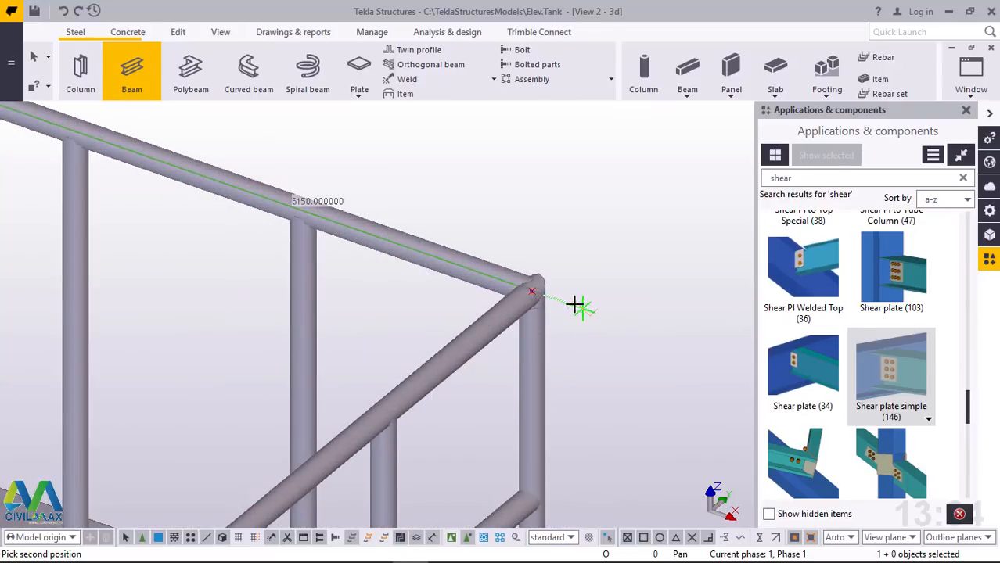
pyautogui.scroll(8, 577, 305)
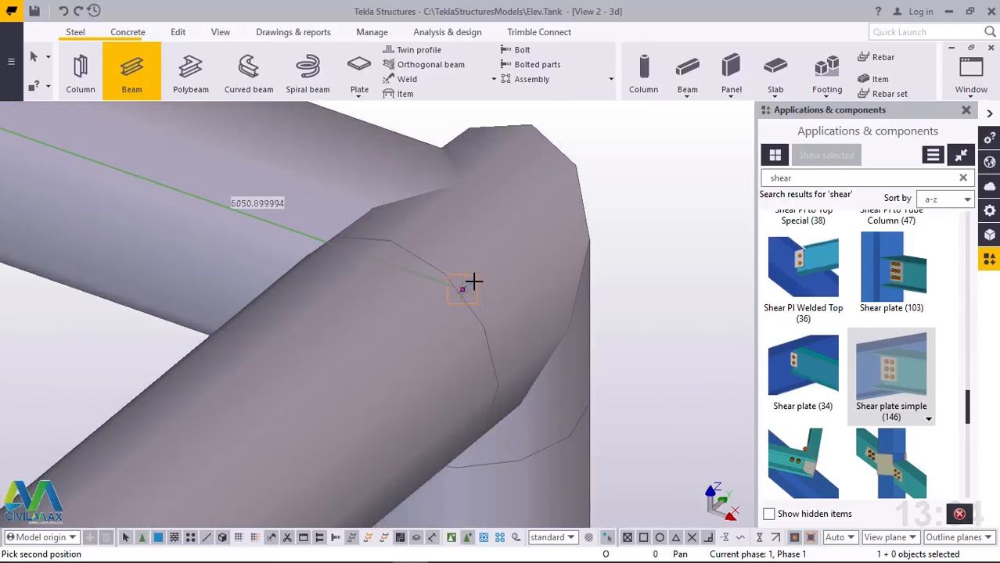
pyautogui.scroll(2, 473, 282)
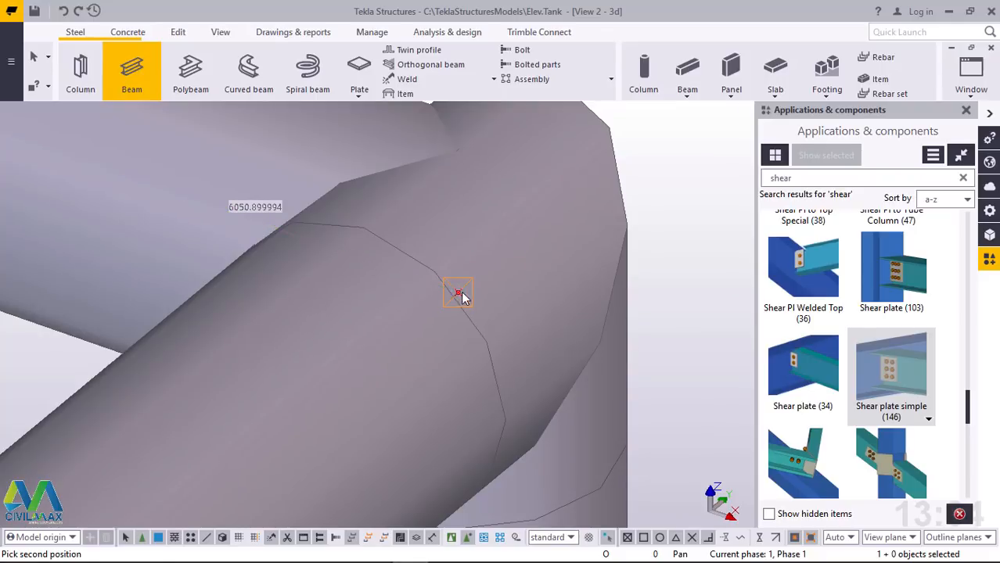
pyautogui.rightClick(532, 230)
pyautogui.click(541, 225)
pyautogui.scroll(-6, 556, 316)
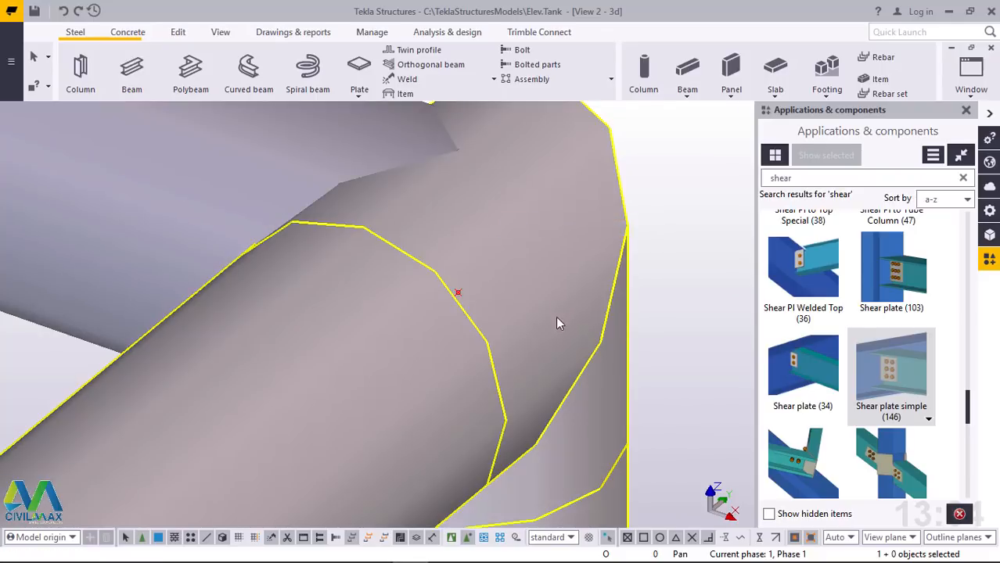
# Move the new far-side beam linearly with dX 0, dY 0 and dZ -400 to form a mid rail, and end the command
pyautogui.click(350, 230)
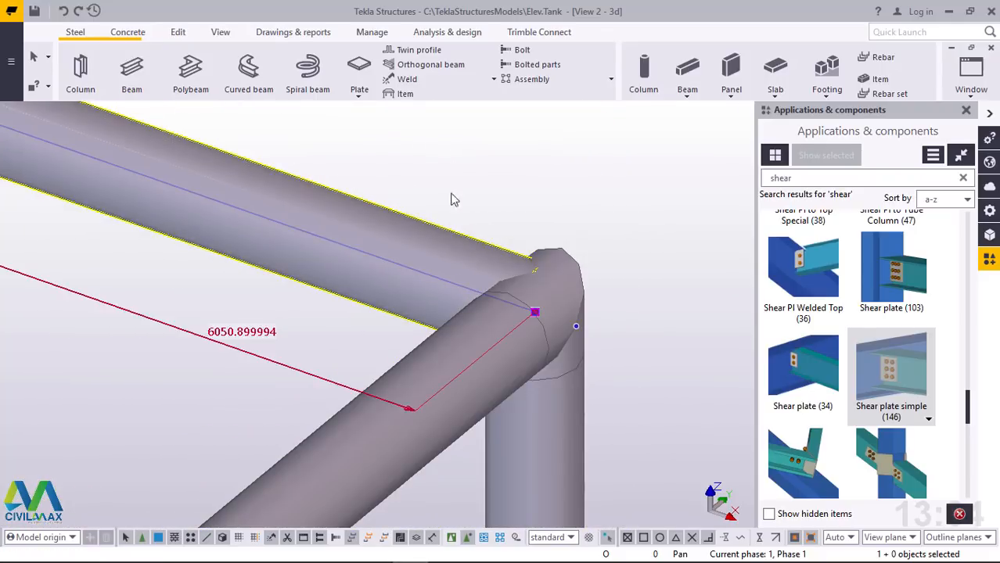
pyautogui.rightClick(526, 173)
pyautogui.moveTo(570, 280)
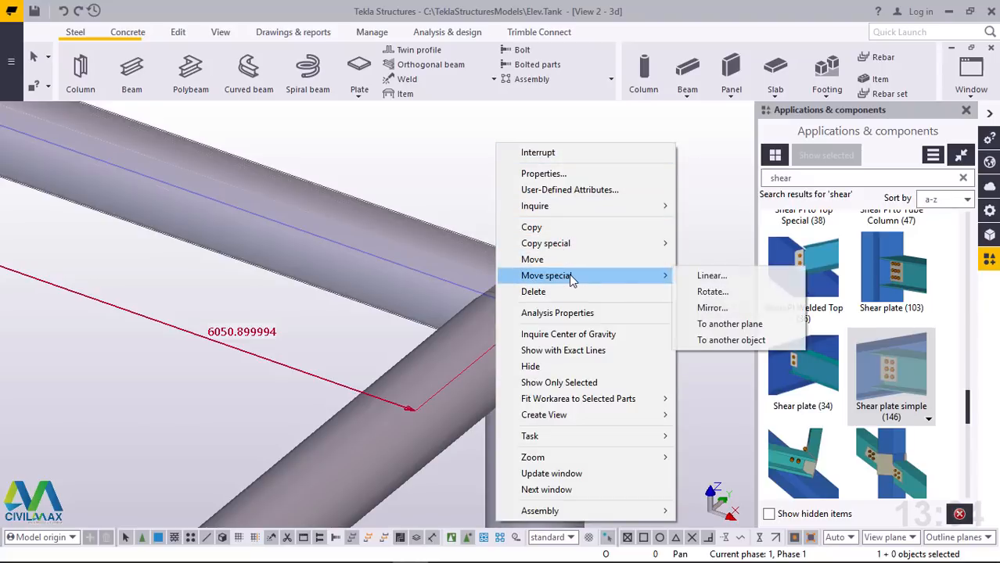
pyautogui.click(711, 277)
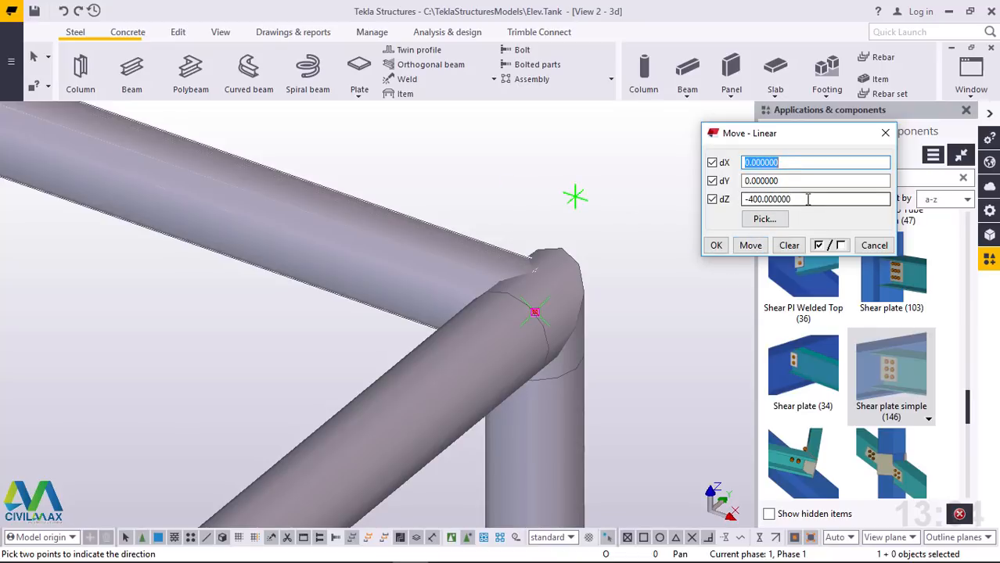
pyautogui.scroll(-6, 495, 236)
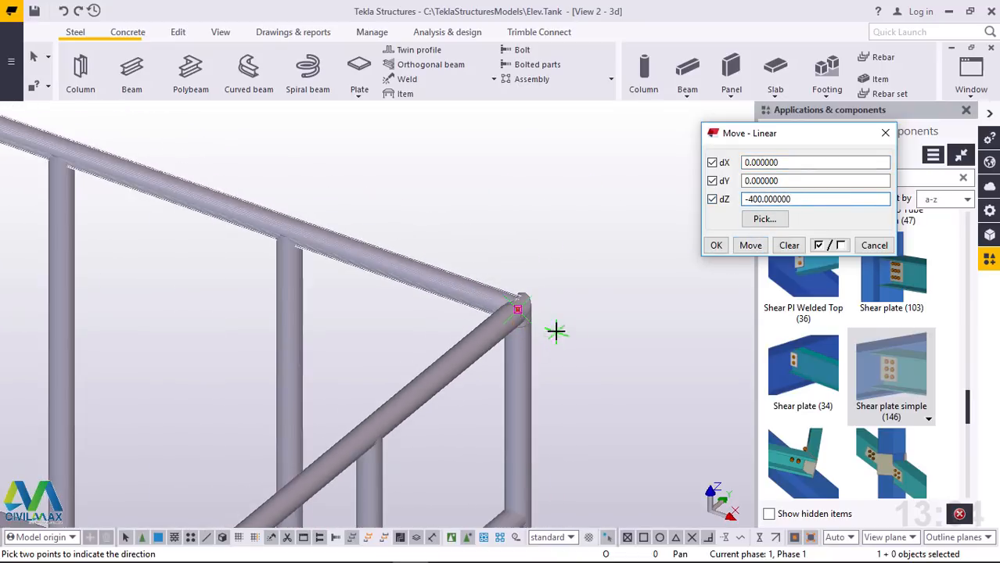
pyautogui.click(751, 245)
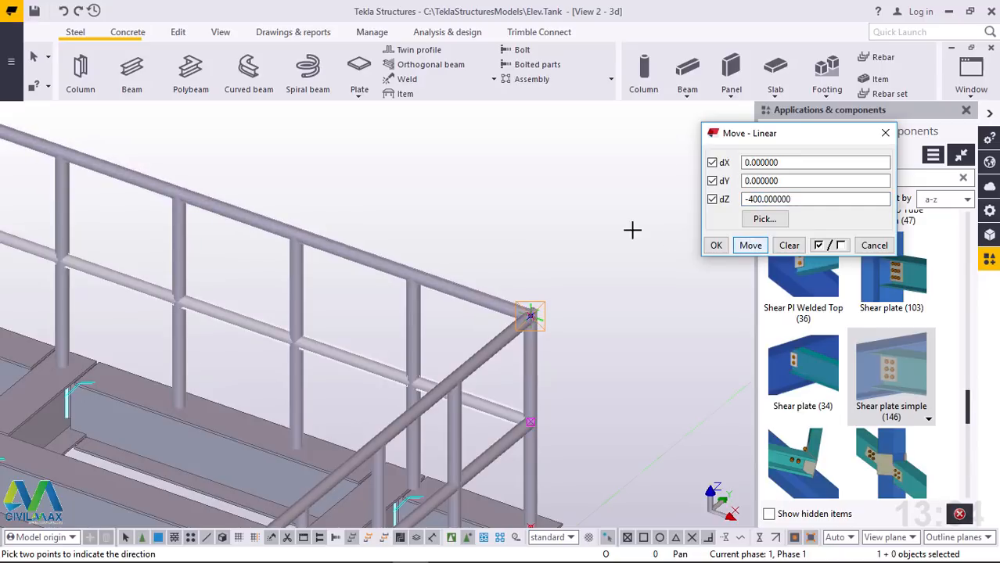
pyautogui.click(714, 245)
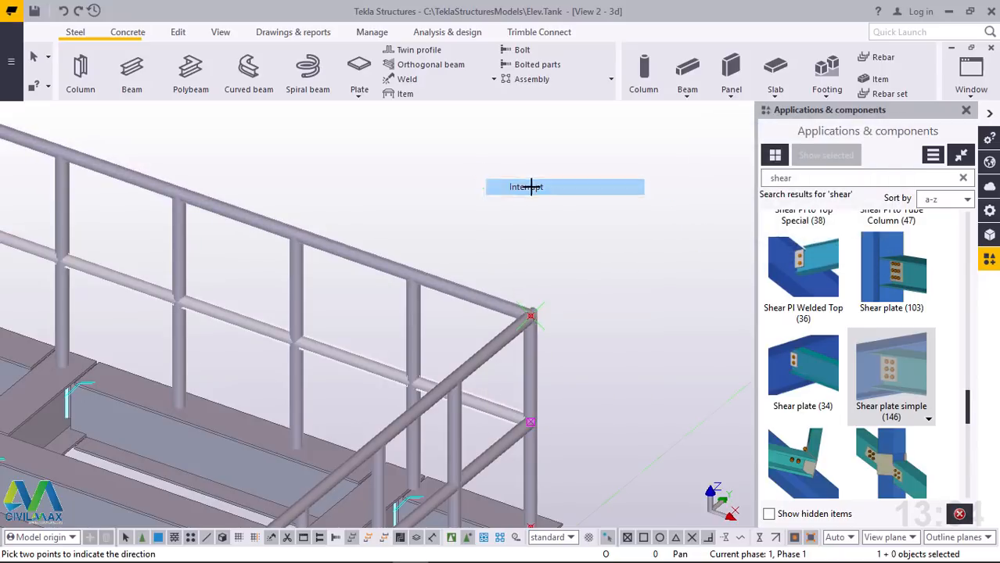
pyautogui.scroll(-5, 565, 224)
pyautogui.keyDown('ctrl'); pyautogui.moveTo(612, 274); pyautogui.dragTo(349, 212, button='middle'); pyautogui.keyUp('ctrl')
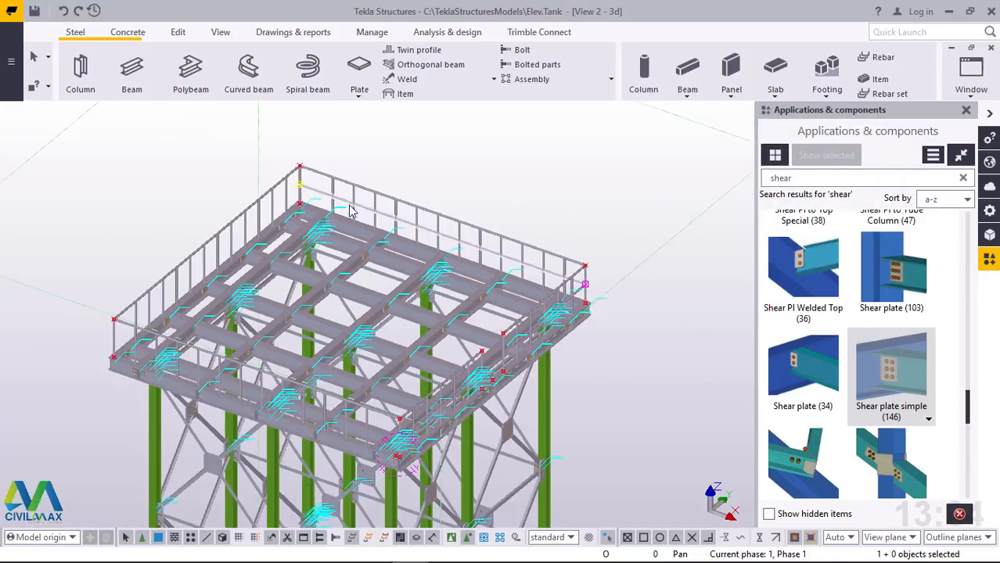
pyautogui.scroll(1, 203, 354)
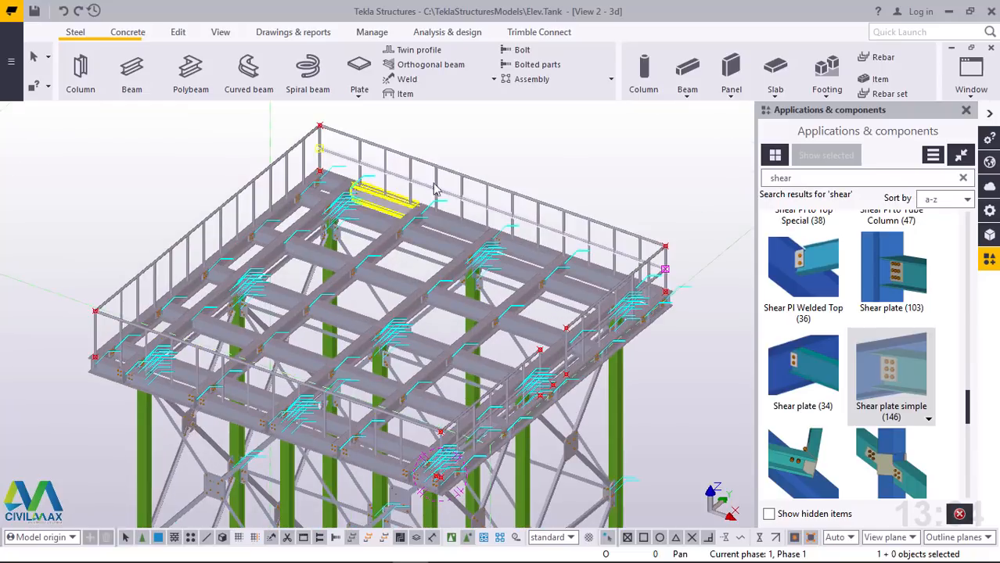
pyautogui.scroll(2, 673, 270)
pyautogui.rightClick(662, 168)
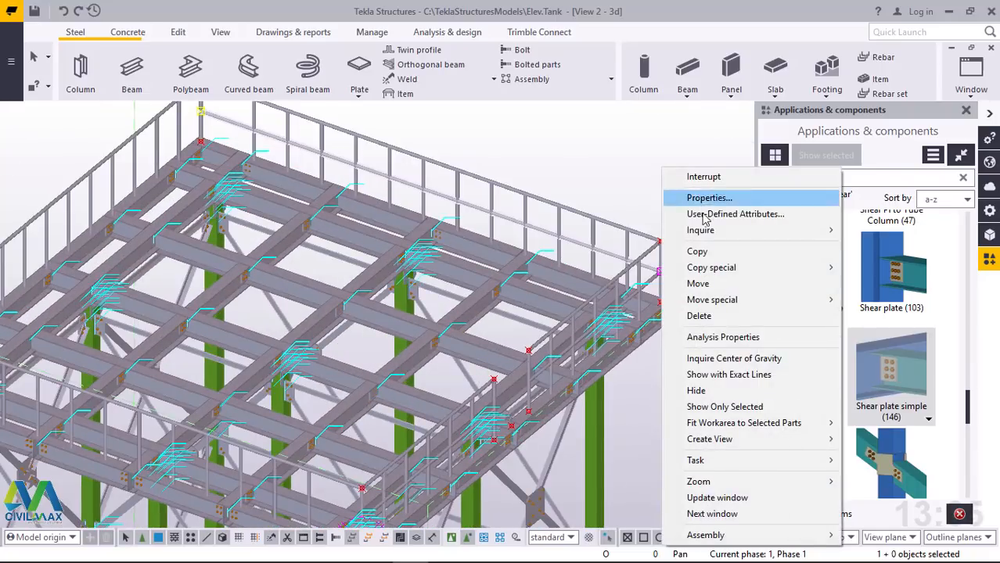
pyautogui.click(697, 252)
pyautogui.scroll(5, 661, 242)
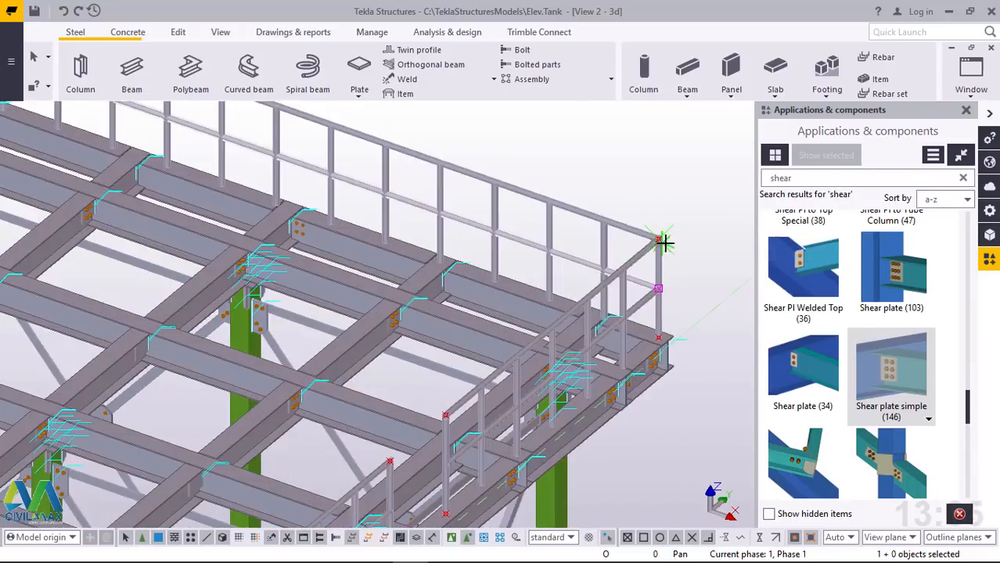
pyautogui.scroll(4, 651, 233)
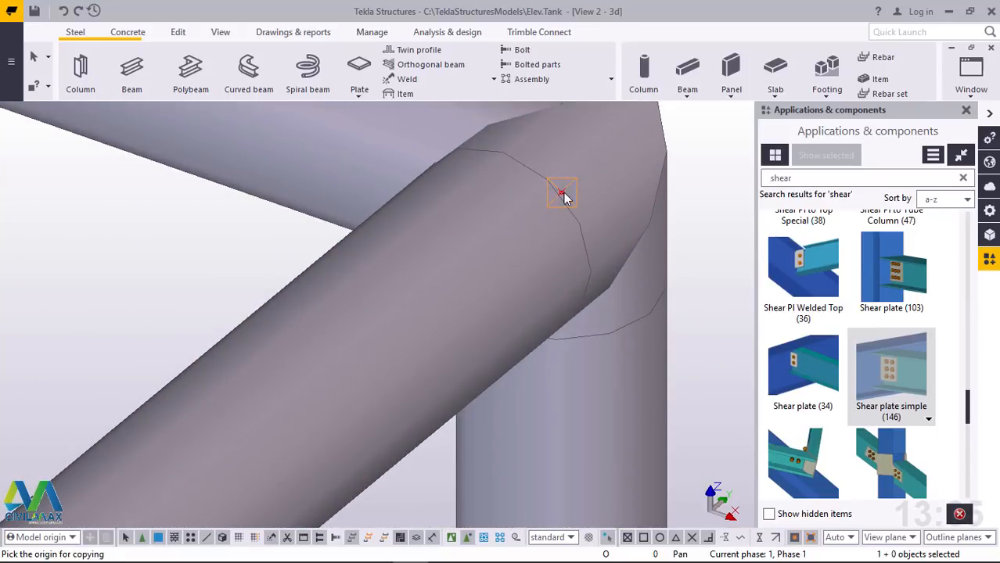
pyautogui.click(564, 192)
pyautogui.scroll(-8, 607, 183)
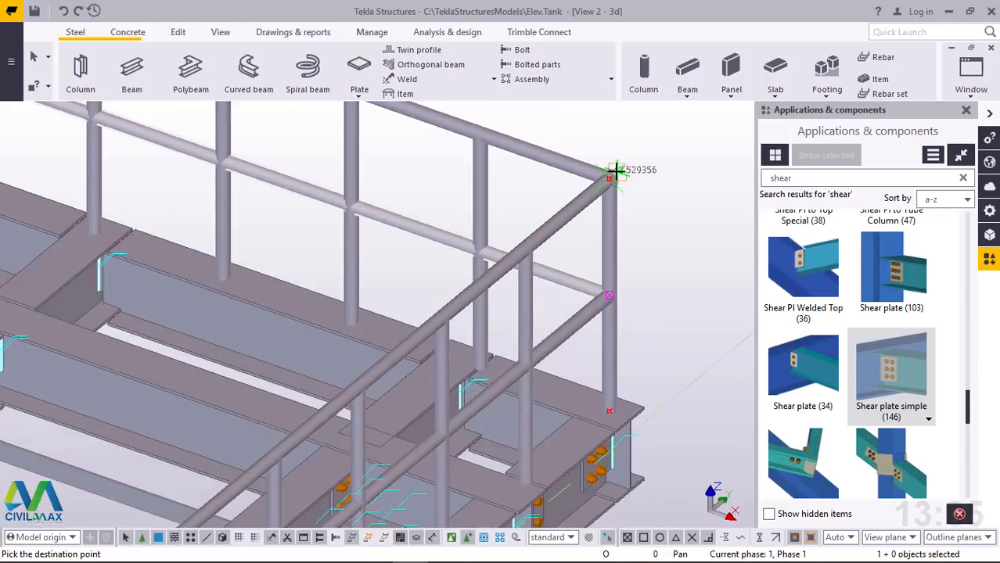
pyautogui.scroll(-5, 615, 171)
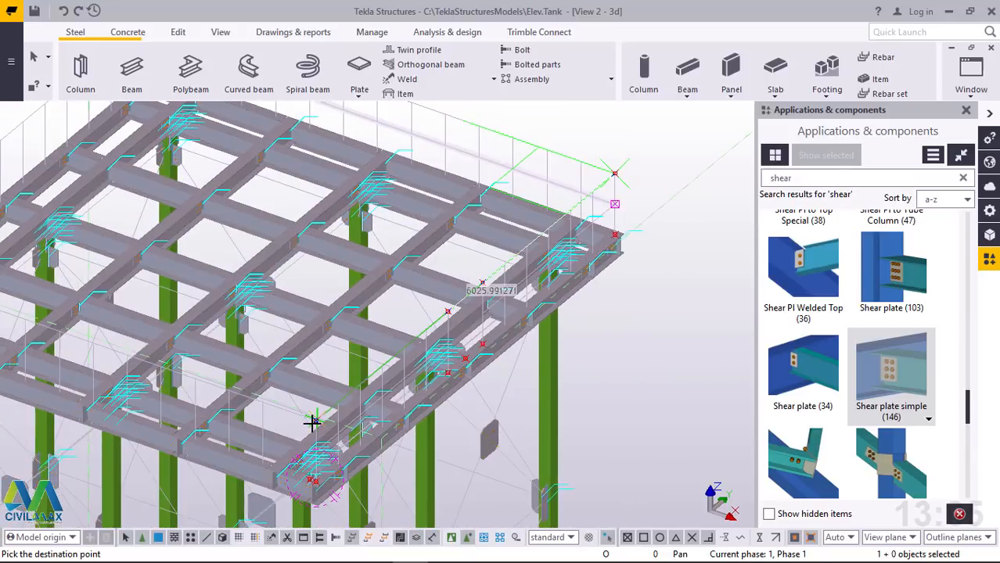
pyautogui.scroll(8, 312, 423)
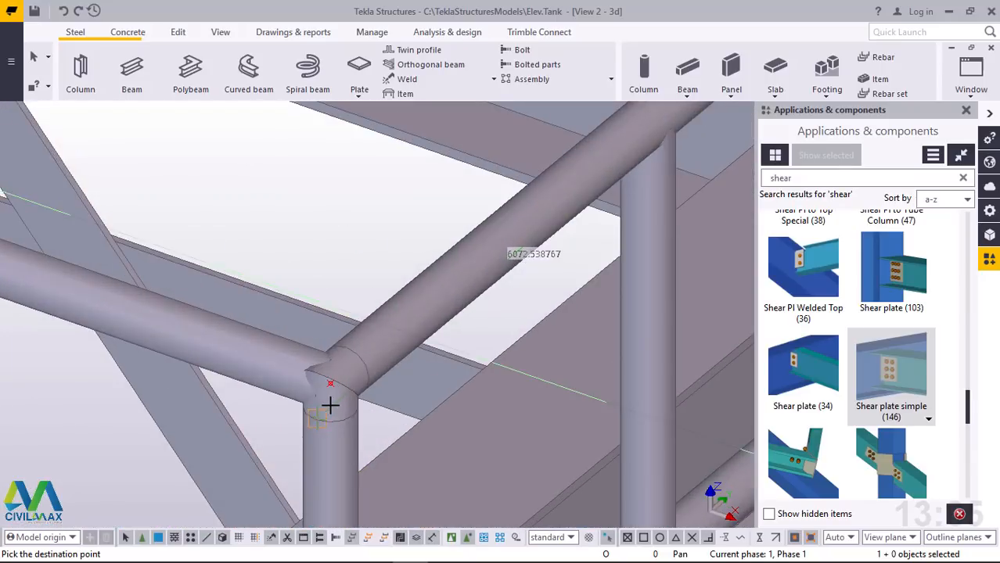
pyautogui.scroll(3, 339, 375)
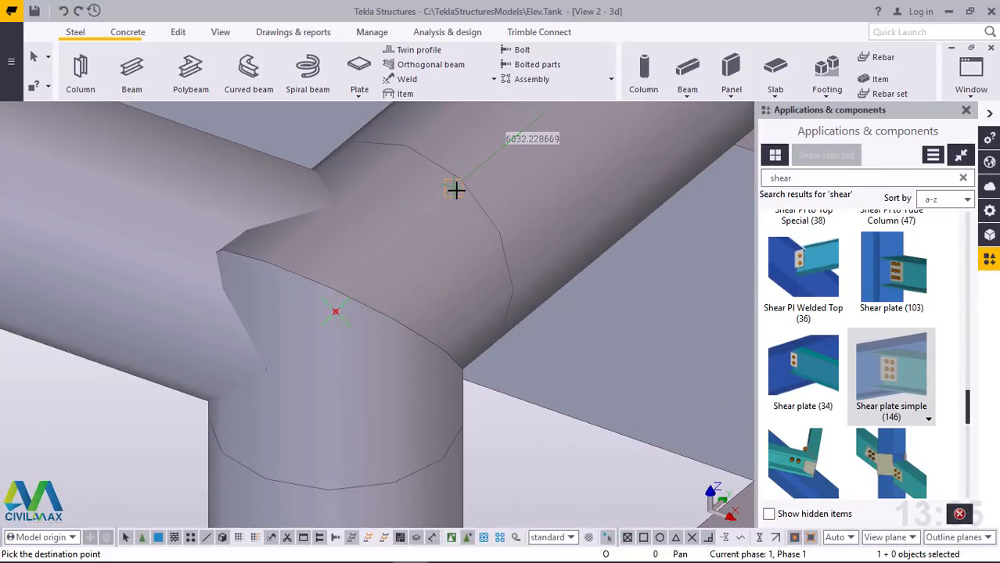
pyautogui.rightClick(456, 189)
pyautogui.click(485, 196)
# Try to model a horizontal beam about 6052 long over the remaining side's top rail between its corner points, delete the duplicates and end the command
pyautogui.scroll(-5, 457, 411)
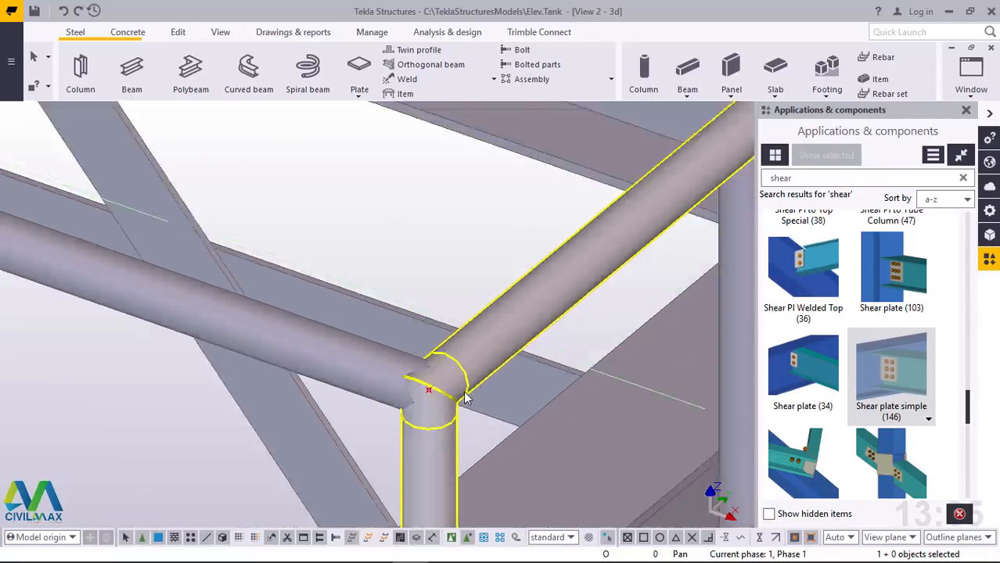
pyautogui.scroll(-10, 466, 399)
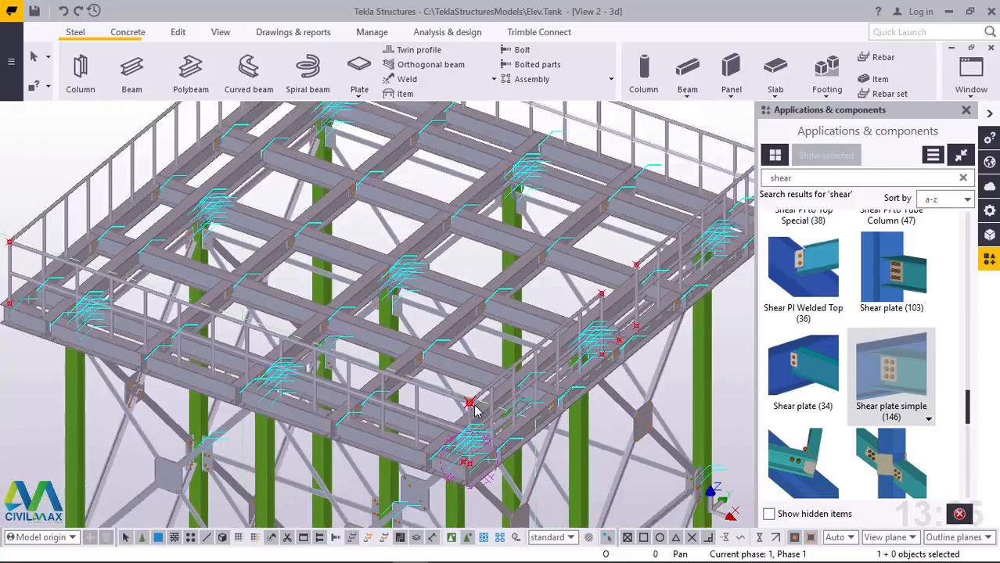
pyautogui.scroll(-3, 474, 408)
pyautogui.scroll(6, 67, 342)
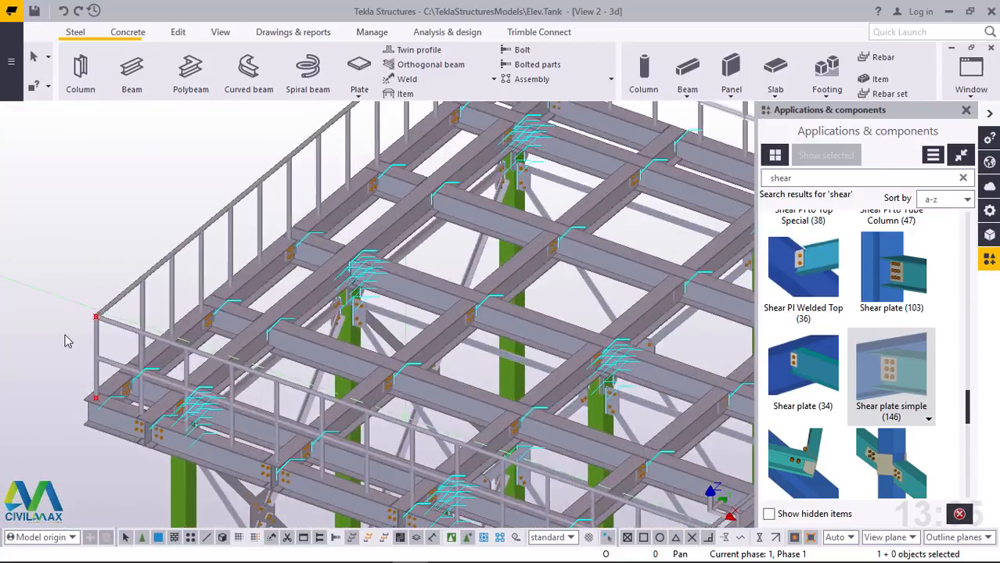
pyautogui.scroll(8, 67, 342)
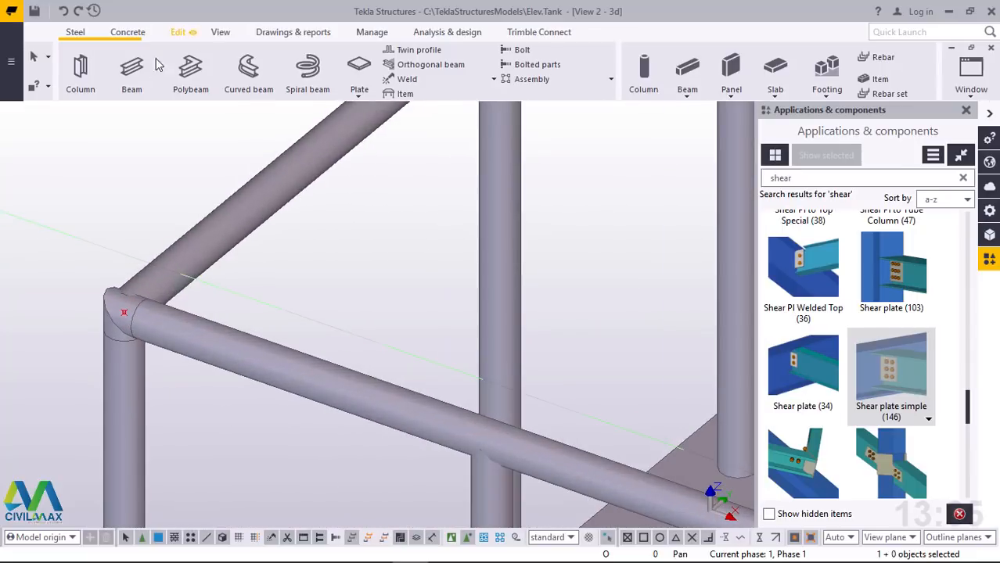
pyautogui.click(133, 68)
pyautogui.scroll(3, 117, 317)
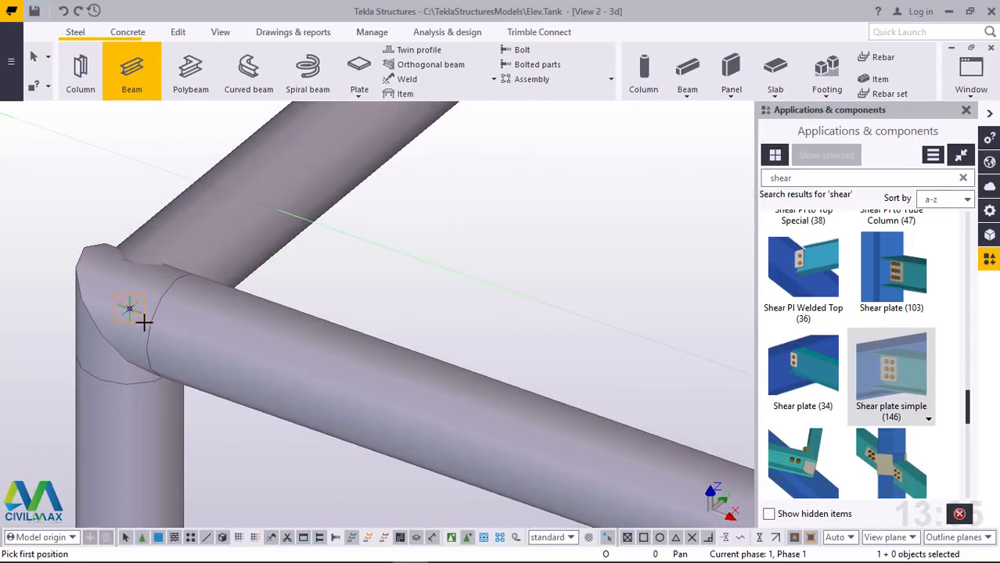
pyautogui.click(144, 322)
pyautogui.scroll(-6, 156, 383)
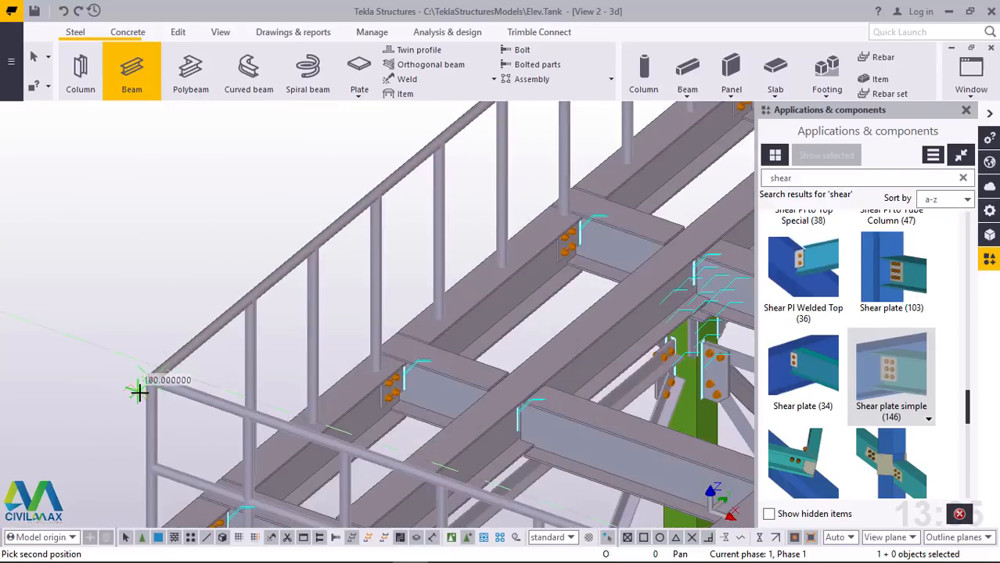
pyautogui.scroll(-3, 141, 387)
pyautogui.scroll(4, 415, 162)
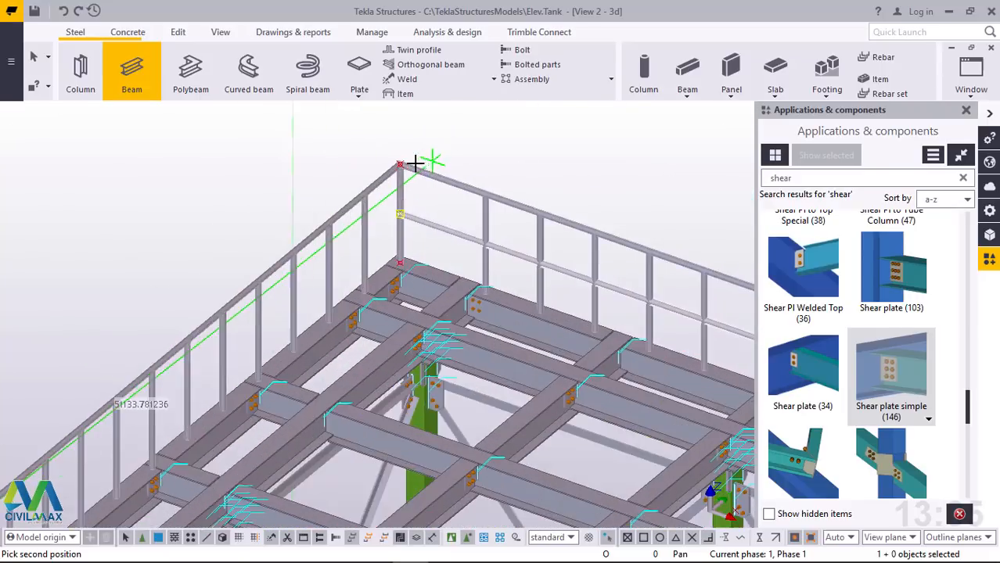
pyautogui.scroll(5, 415, 162)
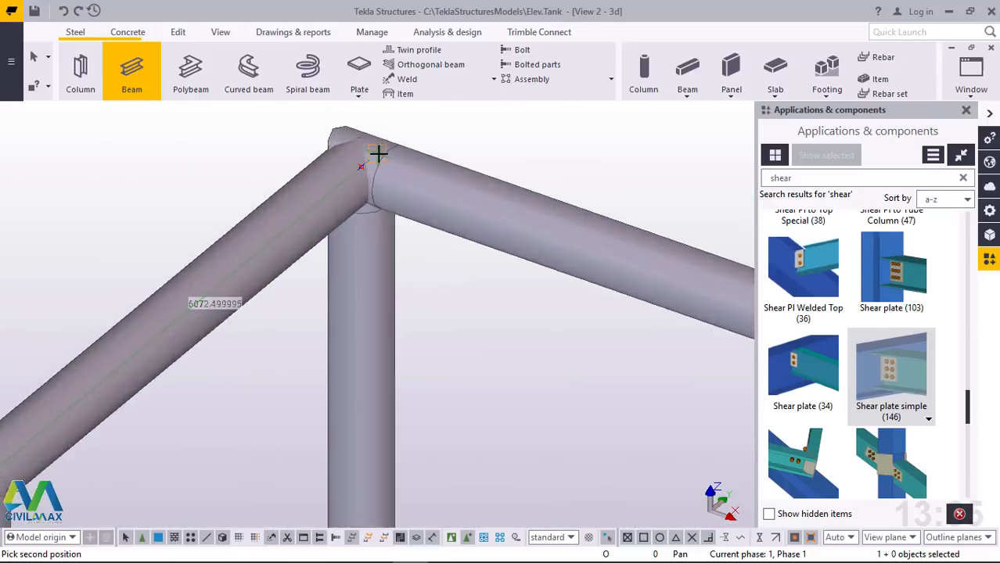
pyautogui.scroll(2, 367, 158)
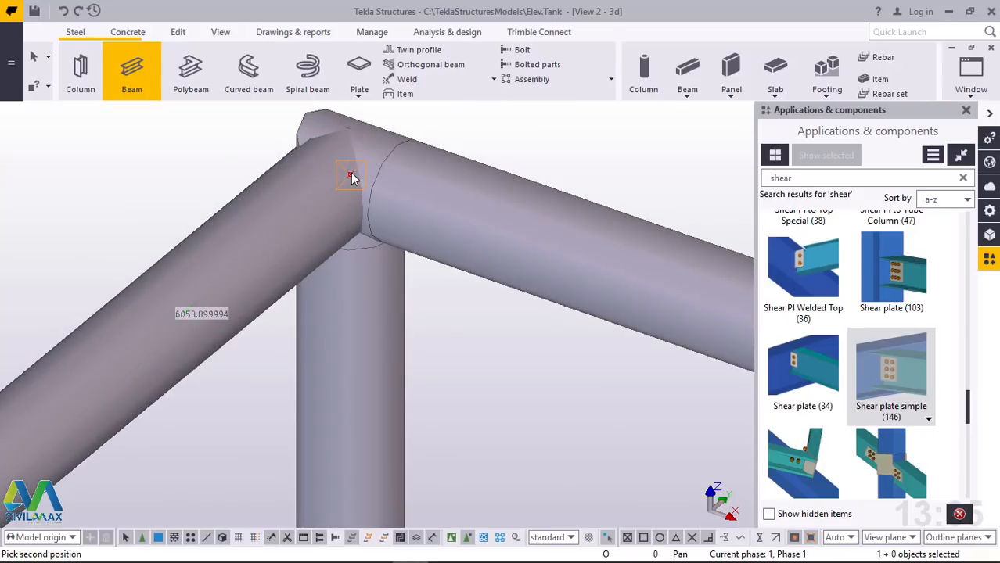
pyautogui.click(350, 176)
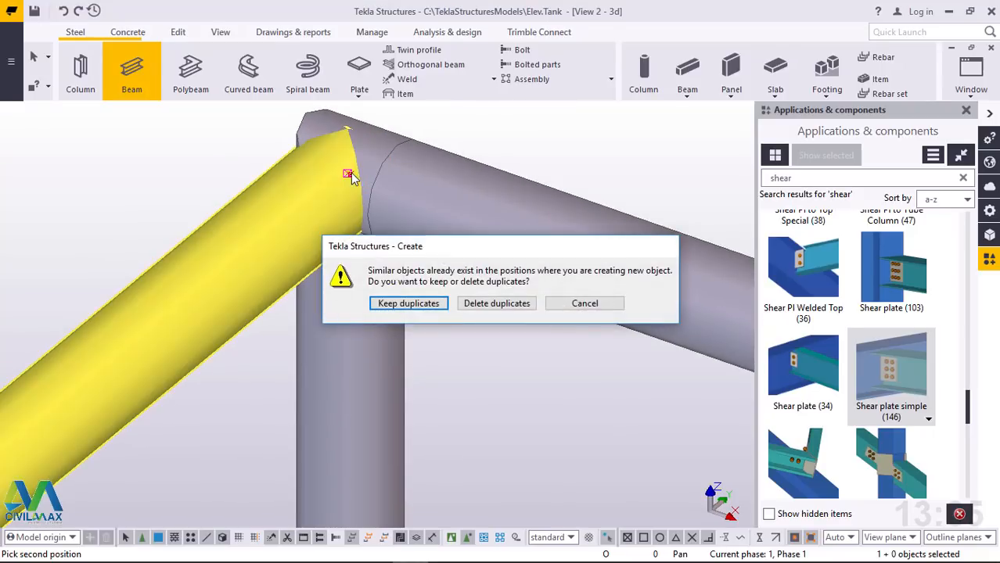
pyautogui.click(493, 305)
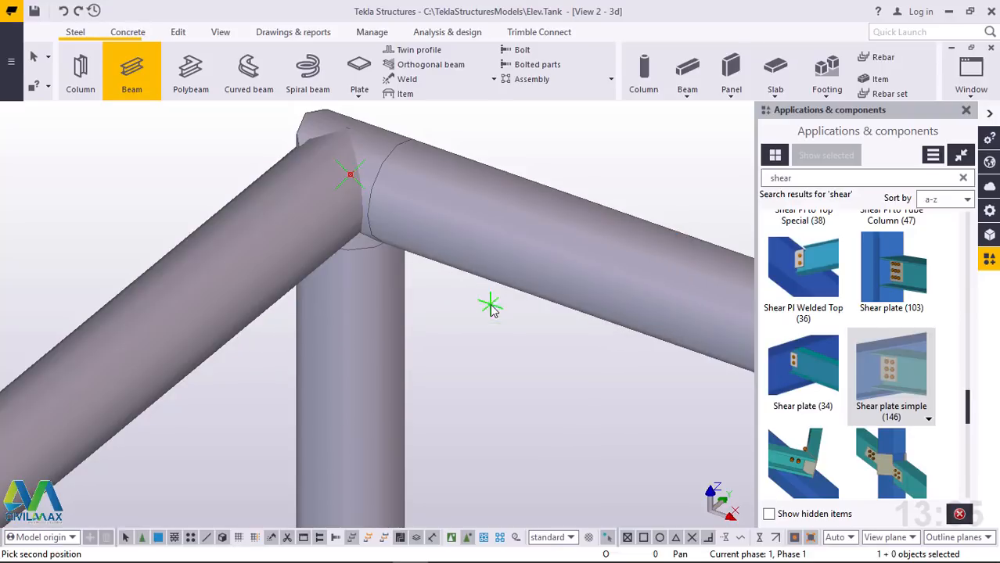
pyautogui.rightClick(548, 174)
pyautogui.click(524, 167)
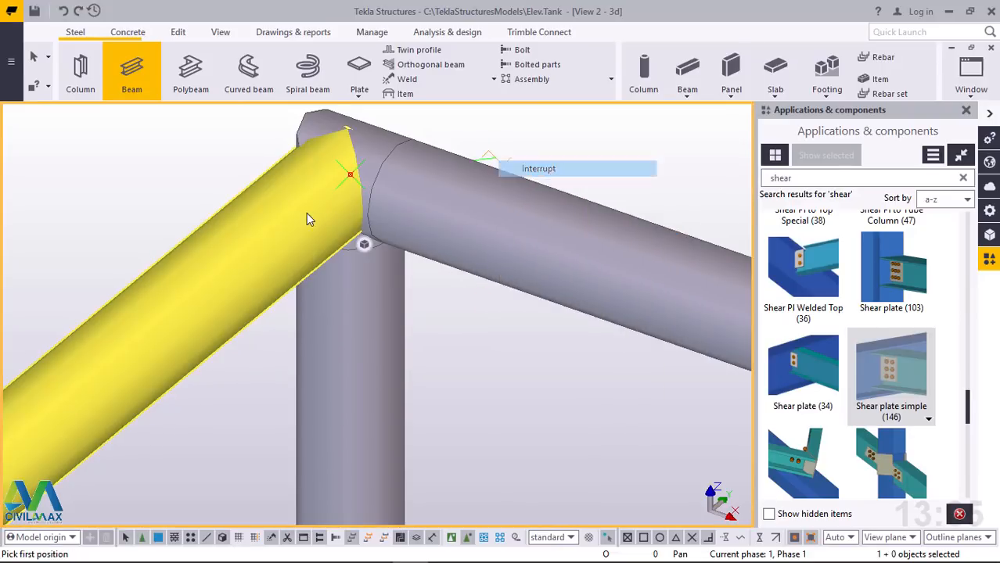
# Try twice to move that side's top rail linearly with dX 0, dY 0 and dZ -400, undoing each move, and end the command
pyautogui.click(266, 219)
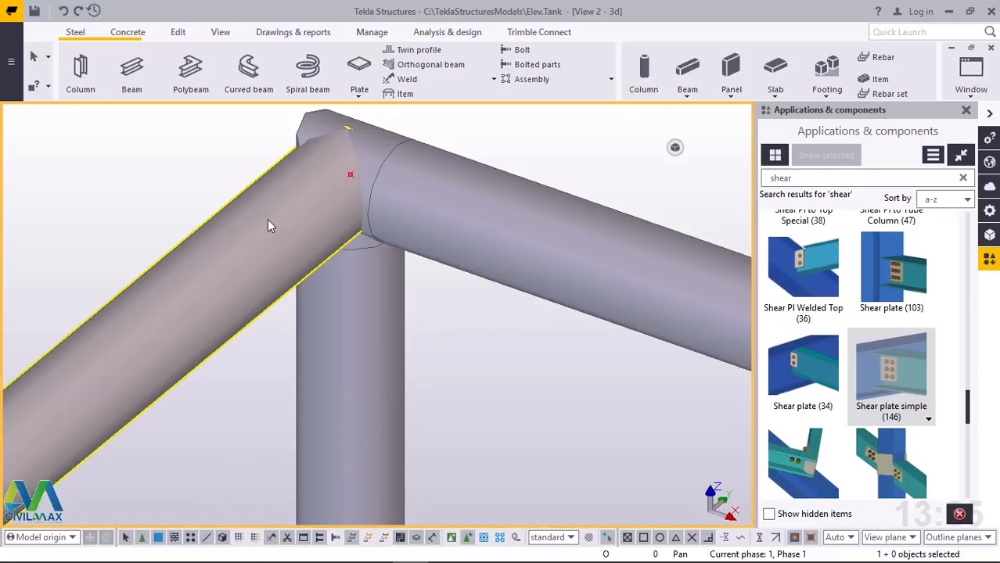
pyautogui.rightClick(266, 219)
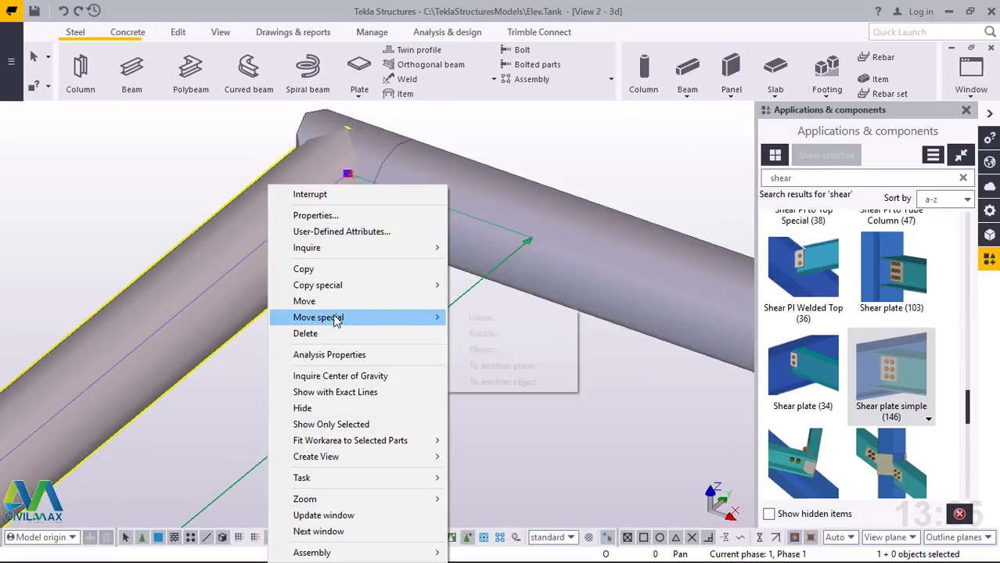
pyautogui.moveTo(335, 322)
pyautogui.click(497, 321)
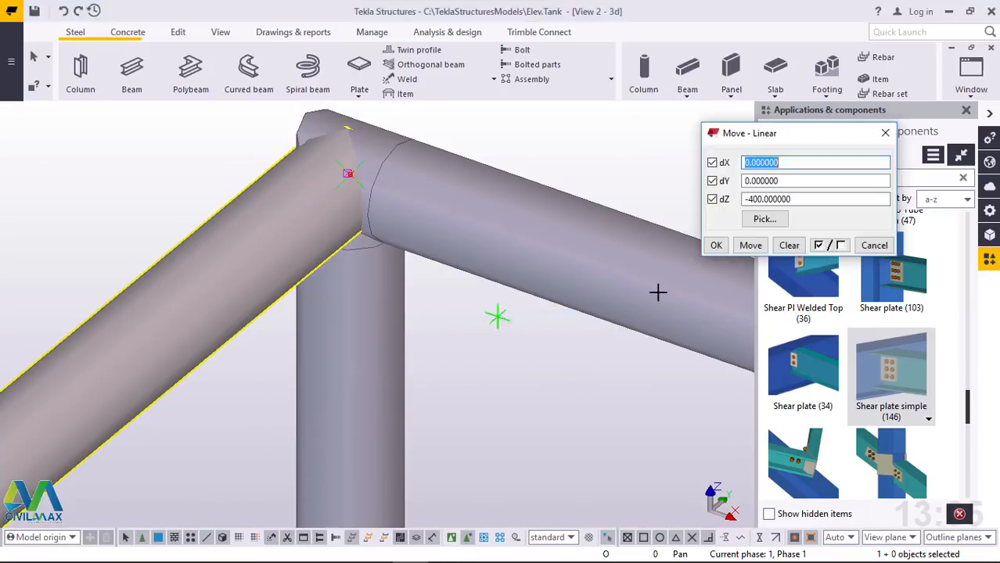
pyautogui.click(750, 246)
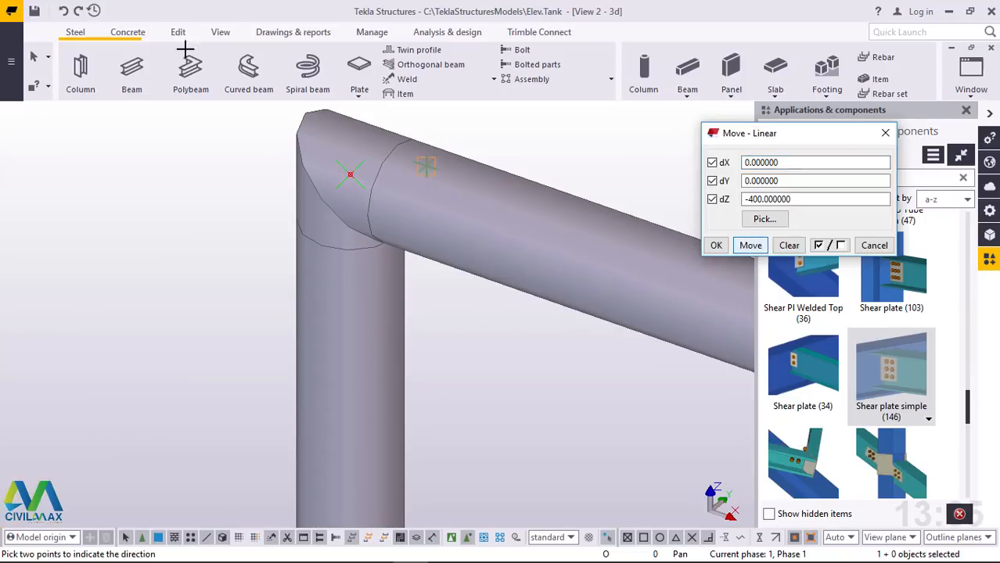
pyautogui.click(64, 10)
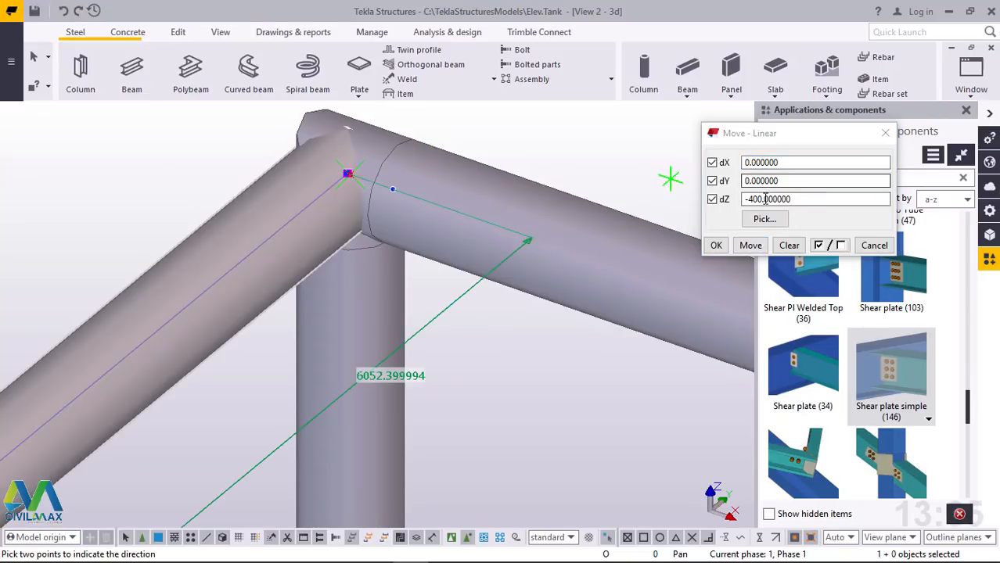
pyautogui.click(751, 246)
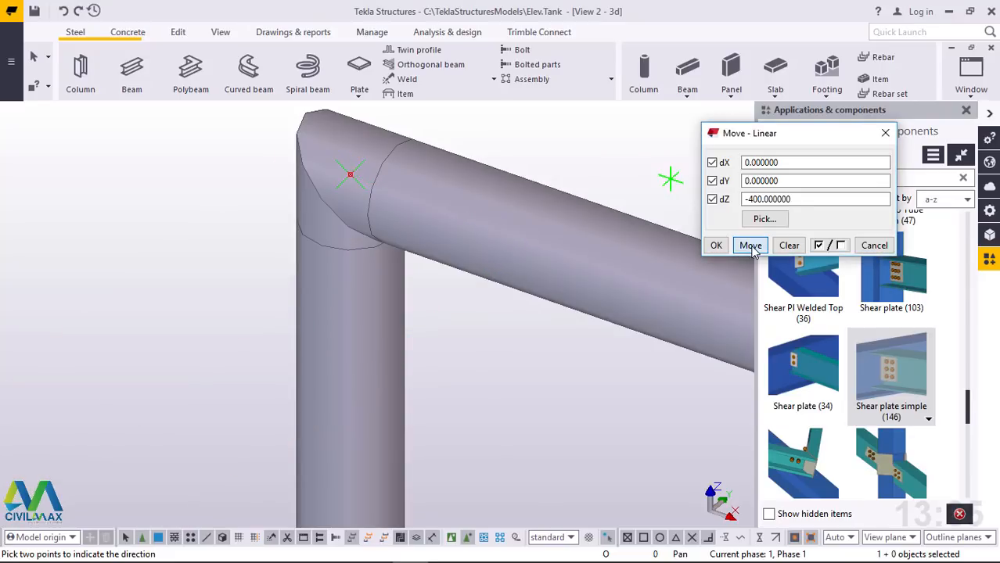
pyautogui.click(63, 11)
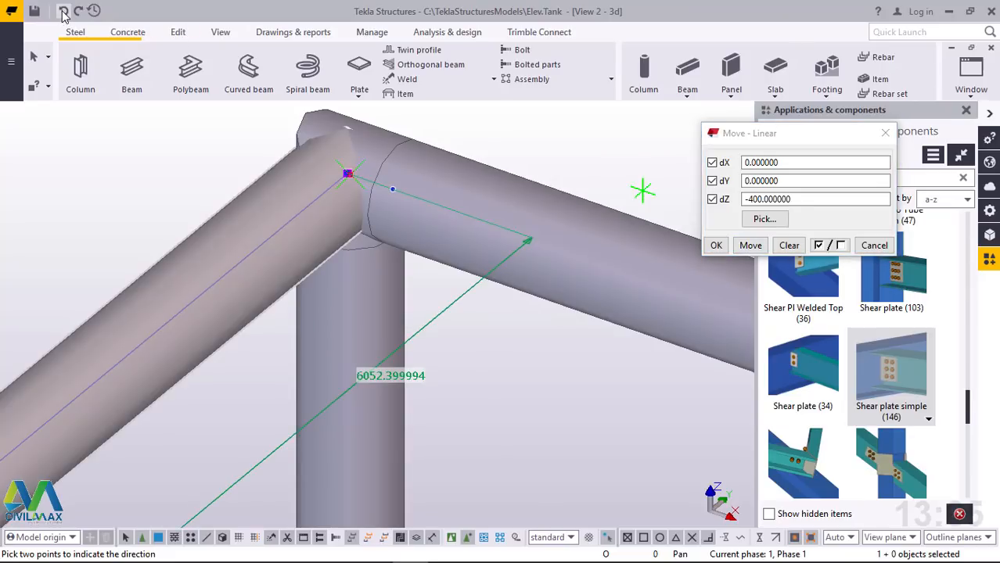
pyautogui.rightClick(598, 153)
pyautogui.click(625, 164)
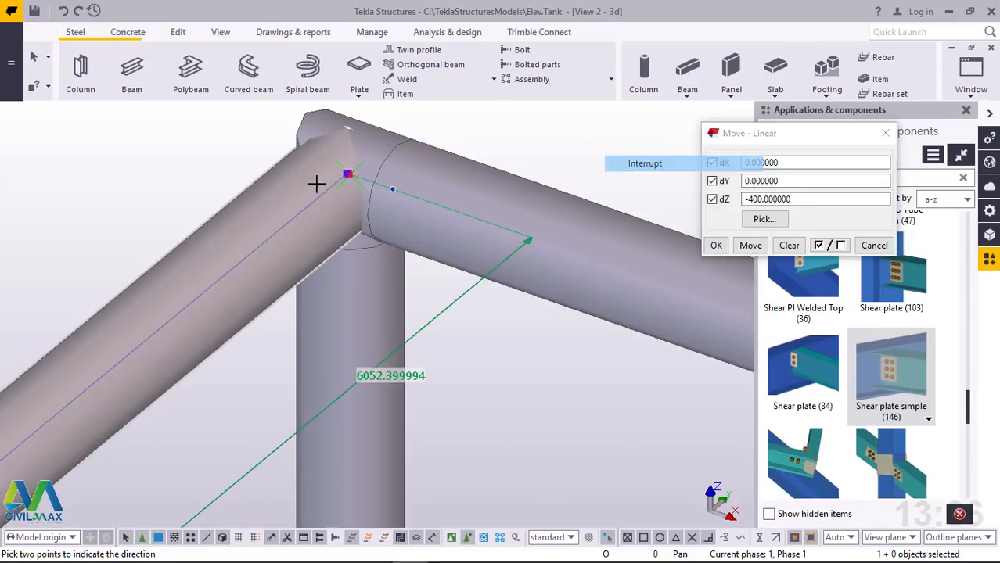
# Open the linear copy settings for the top rail on that side
pyautogui.rightClick(220, 224)
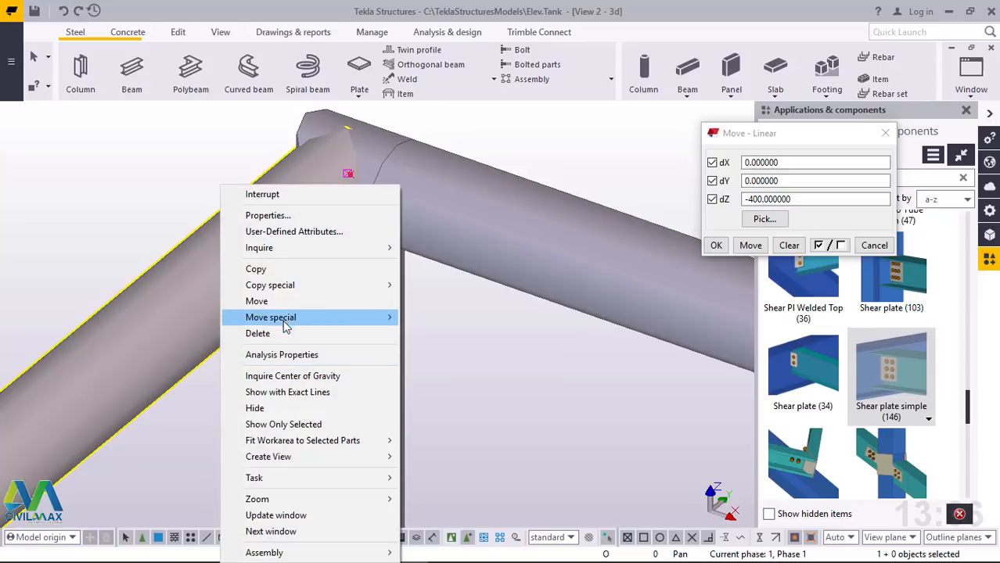
pyautogui.moveTo(284, 314)
pyautogui.moveTo(286, 283)
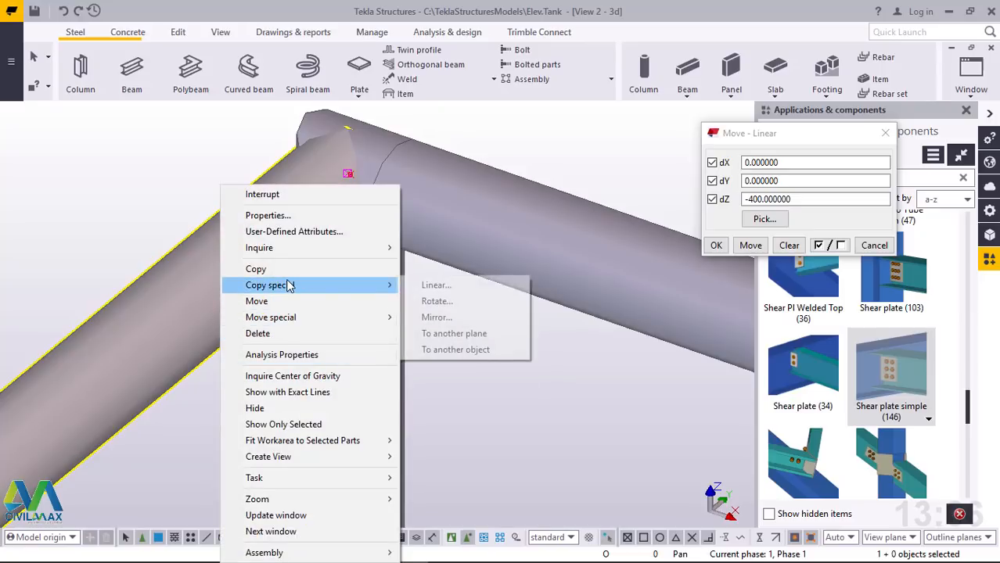
pyautogui.click(443, 285)
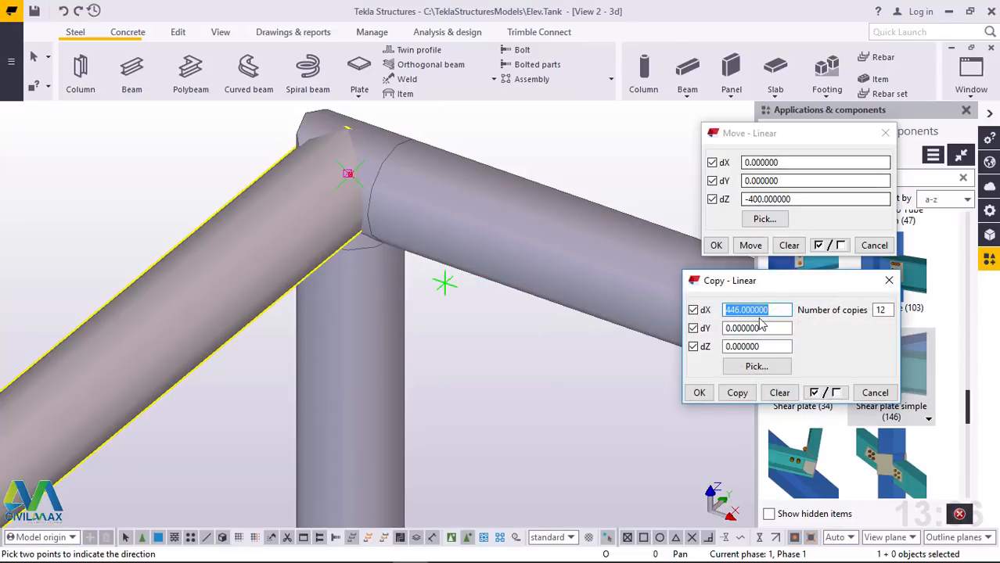
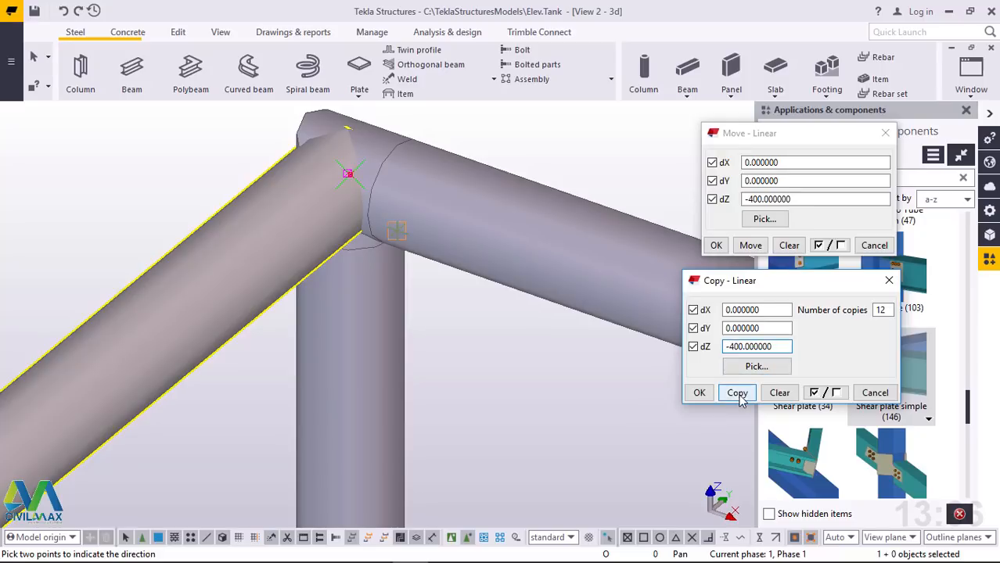
# Copy the remaining side's top rail linearly with dX 0, dY 0, dZ -400 and 12 copies, and end the command
pyautogui.click(700, 393)
pyautogui.rightClick(626, 172)
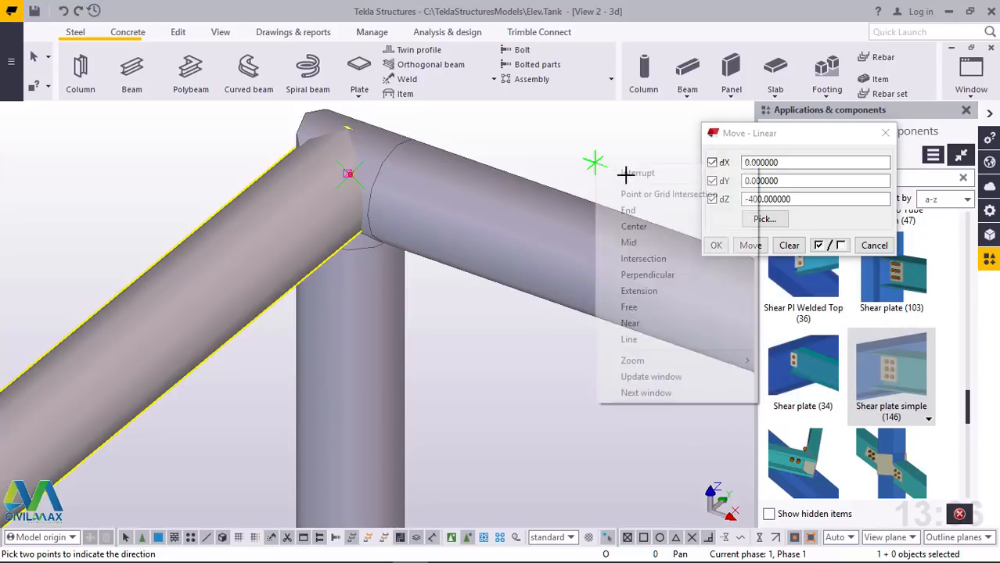
pyautogui.click(643, 173)
pyautogui.scroll(-10, 431, 198)
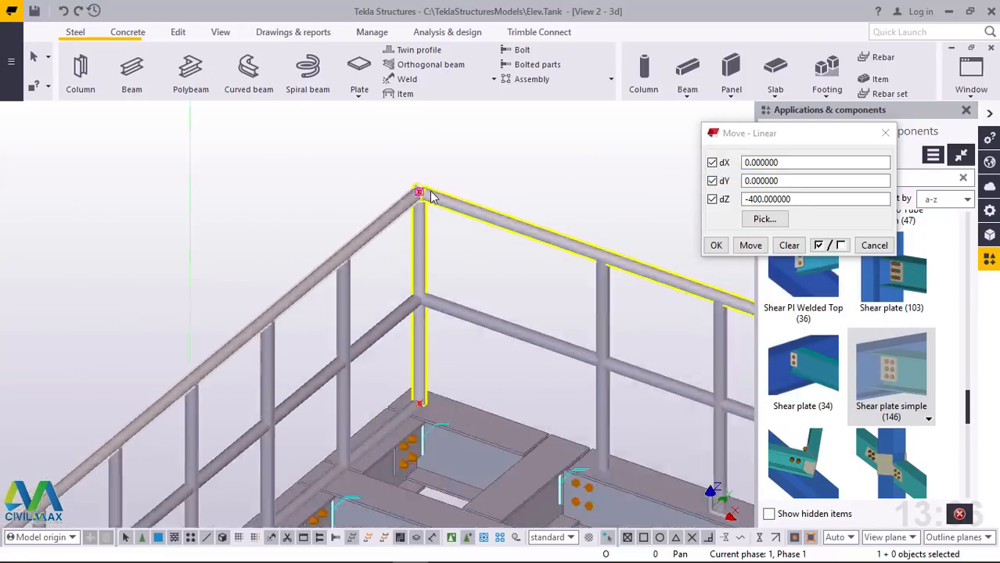
pyautogui.scroll(-4, 432, 185)
pyautogui.scroll(3, 328, 327)
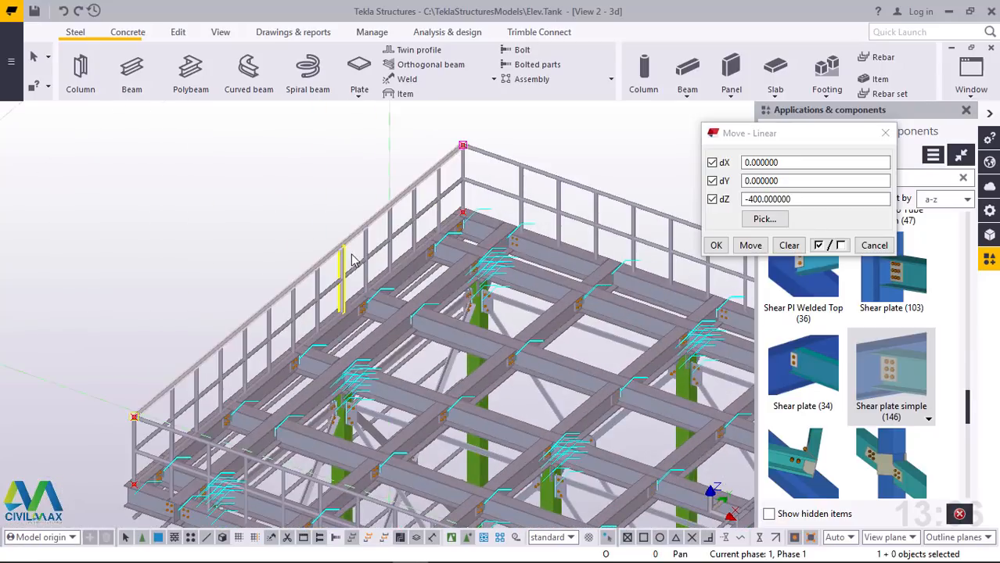
# Add the posts and mid rail of the full-length handrail running along Y to its top rail's assembly
pyautogui.moveTo(335, 267); pyautogui.dragTo(368, 287, button='middle')
pyautogui.click(220, 32)
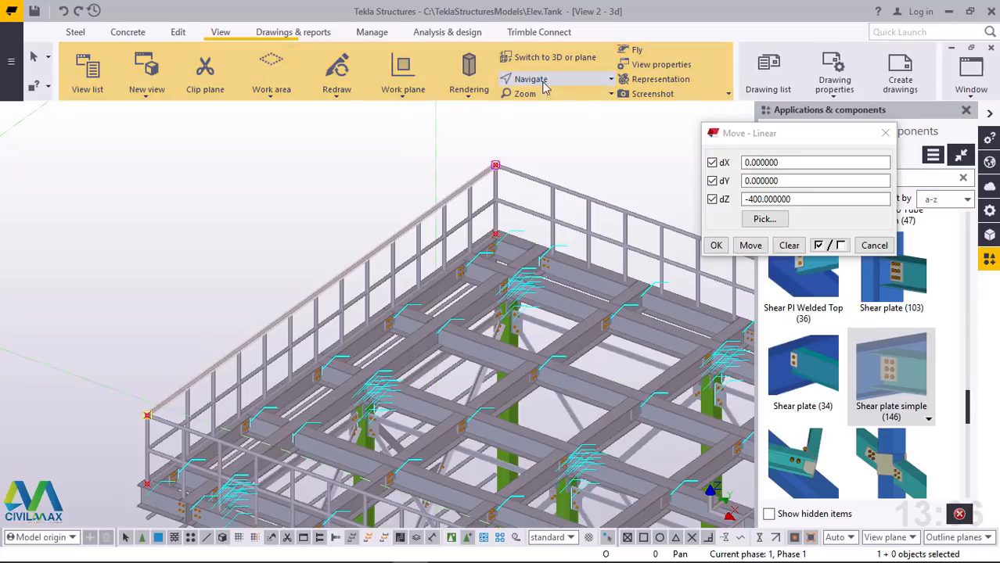
pyautogui.click(558, 82)
pyautogui.click(550, 130)
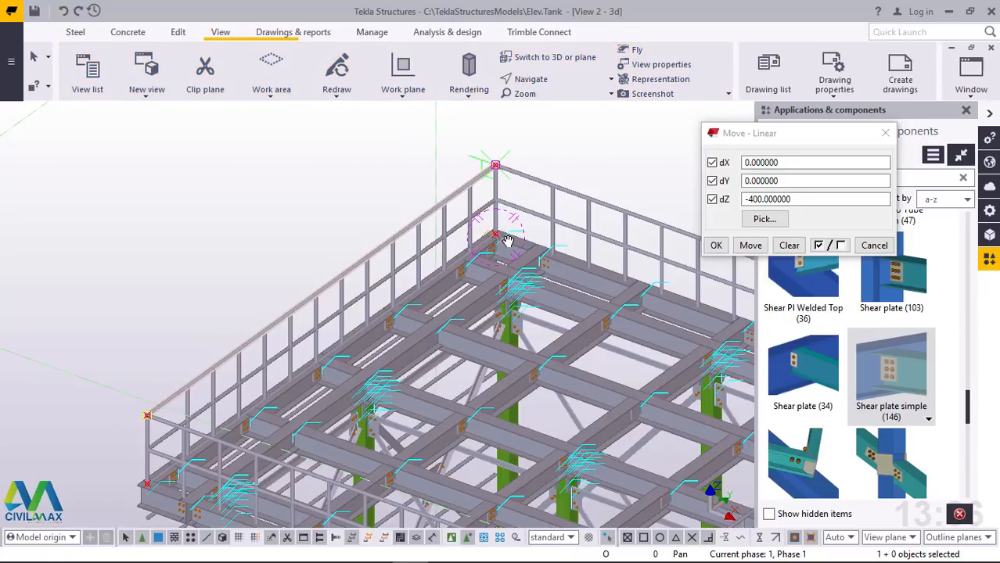
pyautogui.keyDown('ctrl'); pyautogui.moveTo(489, 233); pyautogui.dragTo(459, 191, button='middle'); pyautogui.keyUp('ctrl')
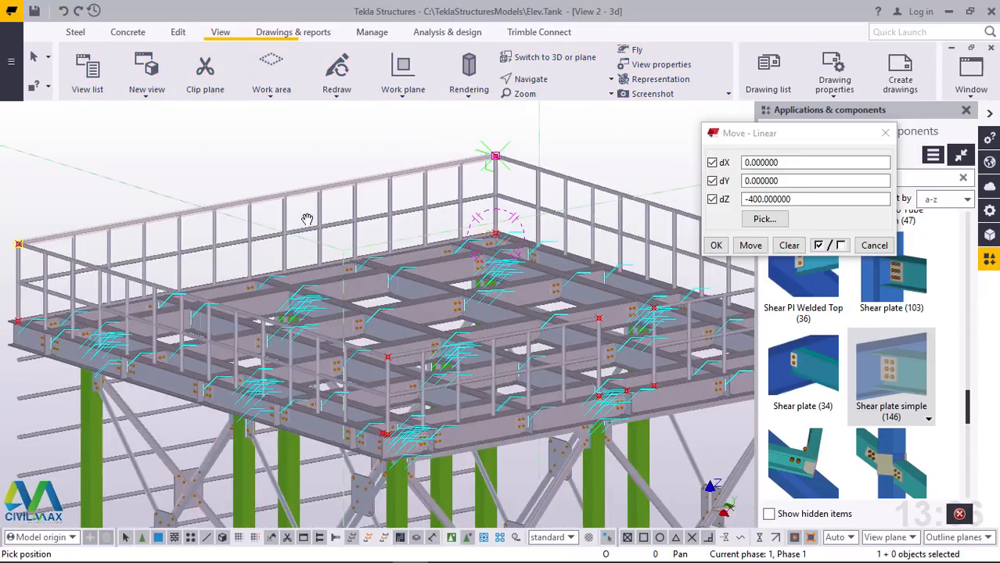
pyautogui.scroll(8, 306, 219)
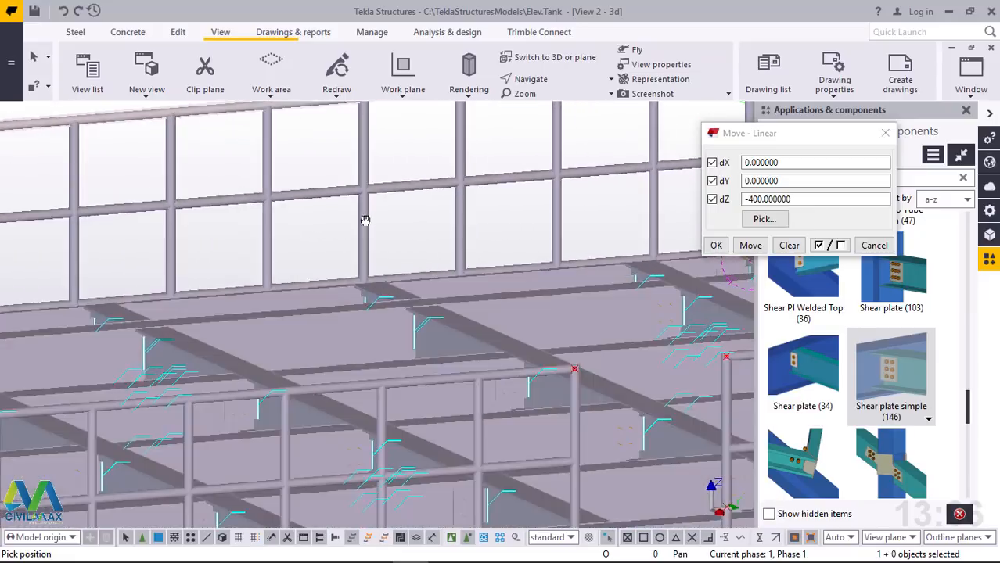
pyautogui.scroll(-8, 364, 220)
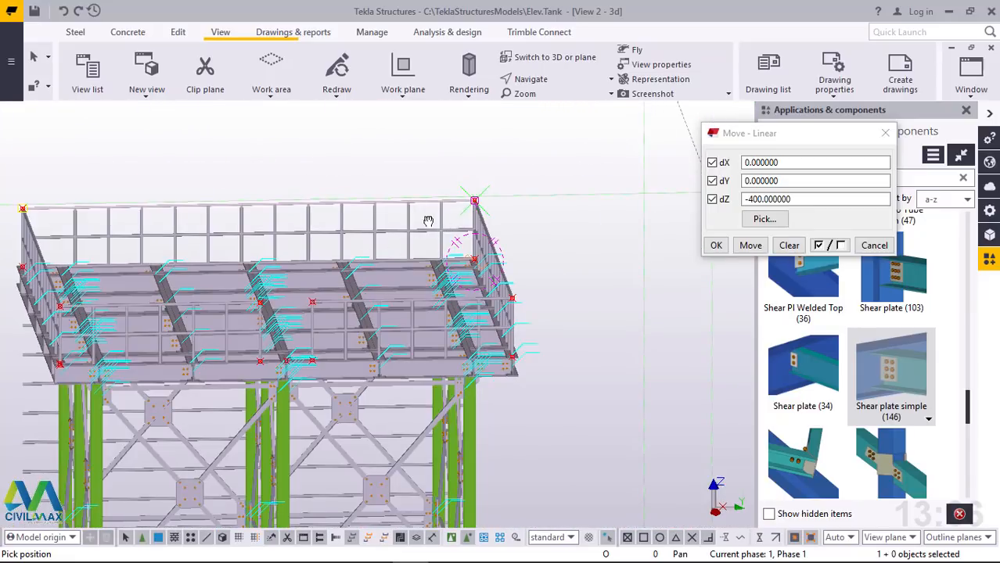
pyautogui.keyDown('ctrl'); pyautogui.moveTo(428, 221); pyautogui.dragTo(247, 189, button='middle'); pyautogui.keyUp('ctrl')
pyautogui.scroll(1, 158, 214)
pyautogui.scroll(2, 247, 188)
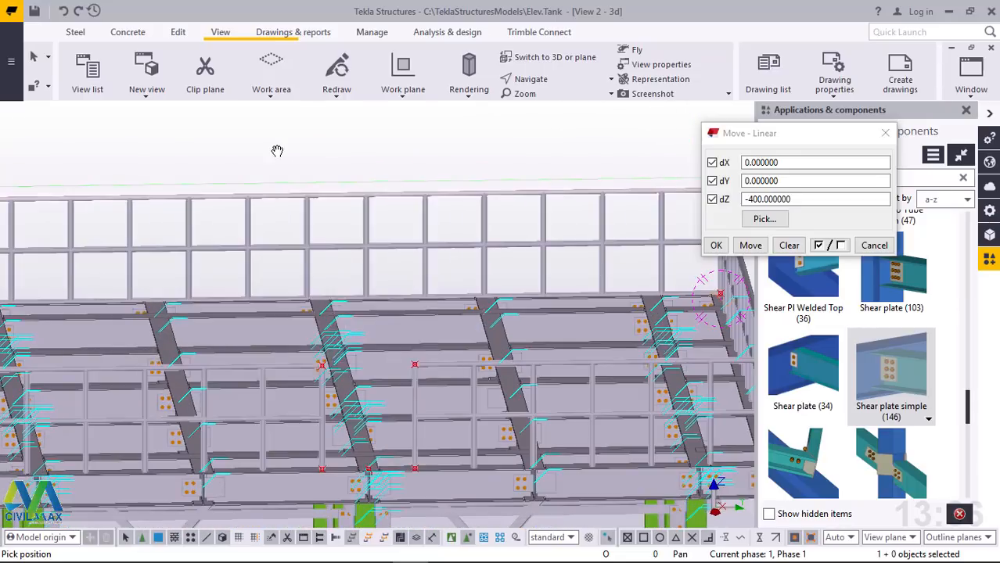
pyautogui.rightClick(276, 151)
pyautogui.click(315, 161)
pyautogui.scroll(-3, 566, 219)
pyautogui.scroll(2, 632, 192)
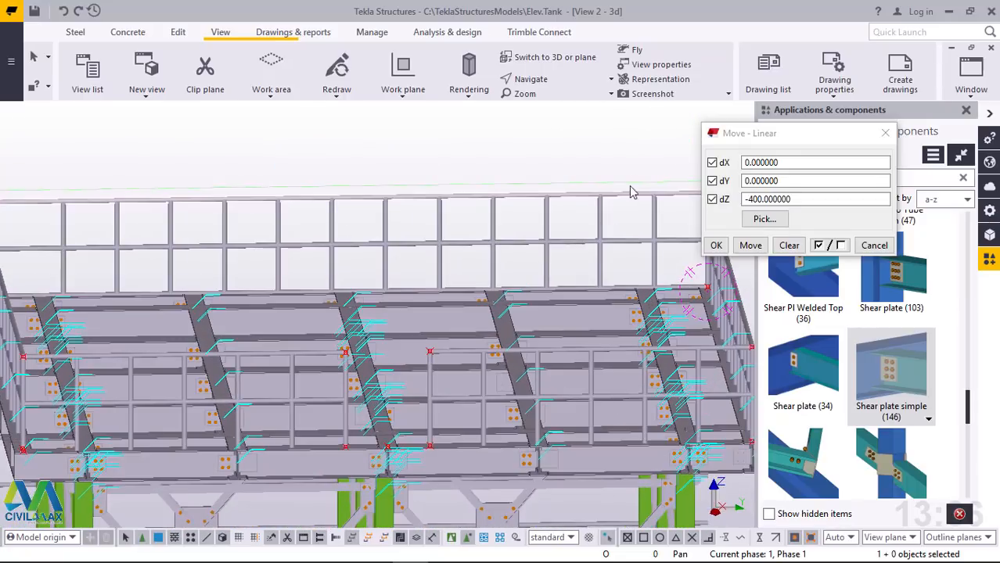
pyautogui.moveTo(635, 162); pyautogui.dragTo(51, 261)
pyautogui.scroll(-3, 261, 217)
pyautogui.scroll(3, 549, 215)
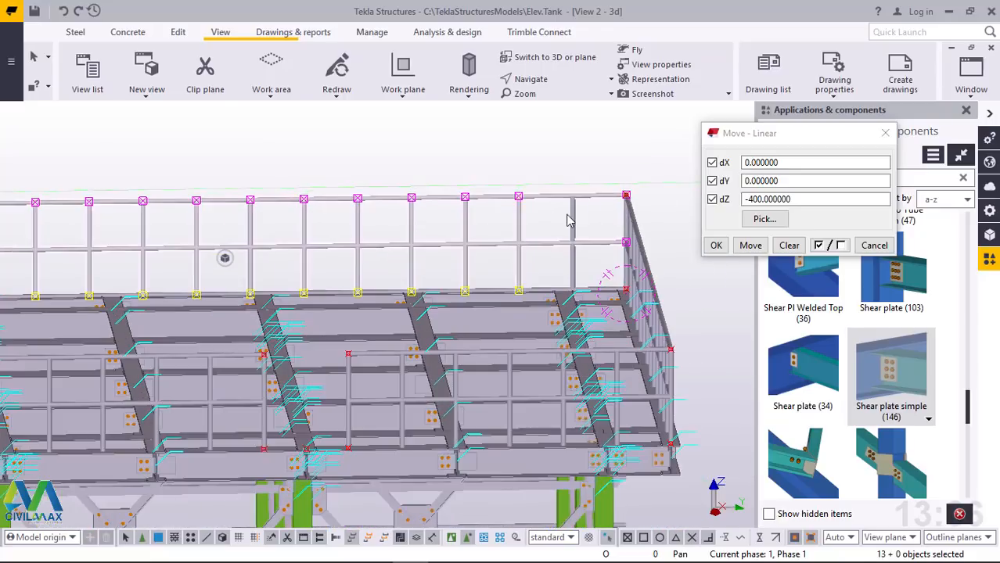
pyautogui.scroll(1, 571, 220)
pyautogui.keyDown('ctrl'); pyautogui.click(579, 213); pyautogui.keyUp('ctrl')
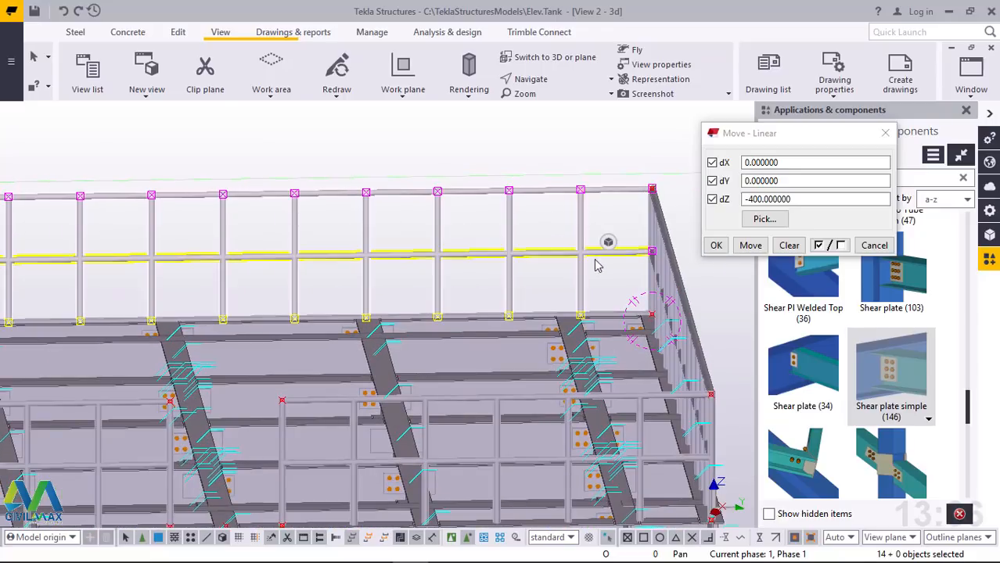
pyautogui.scroll(-5, 596, 262)
pyautogui.scroll(1, 43, 240)
pyautogui.scroll(3, 45, 242)
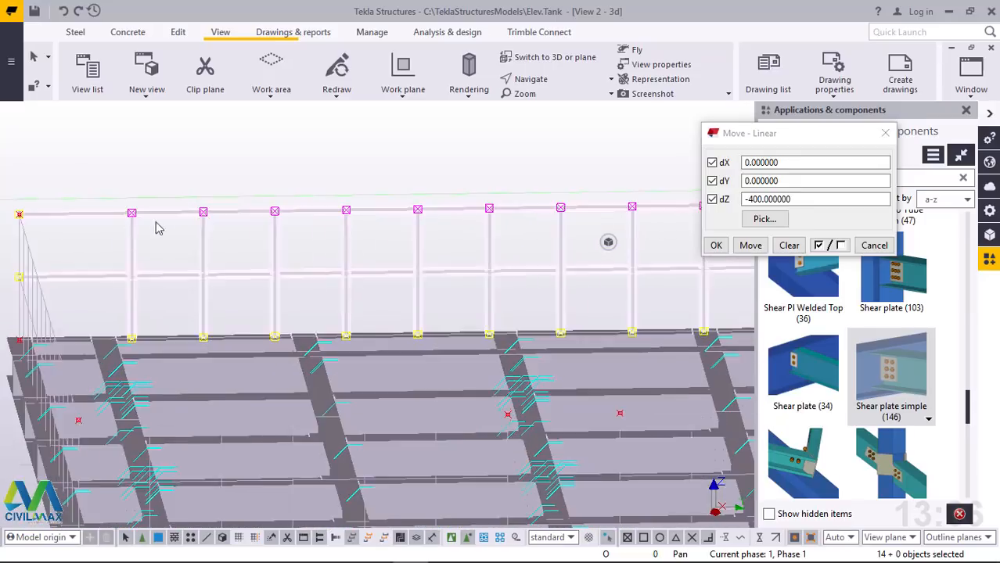
pyautogui.rightClick(254, 147)
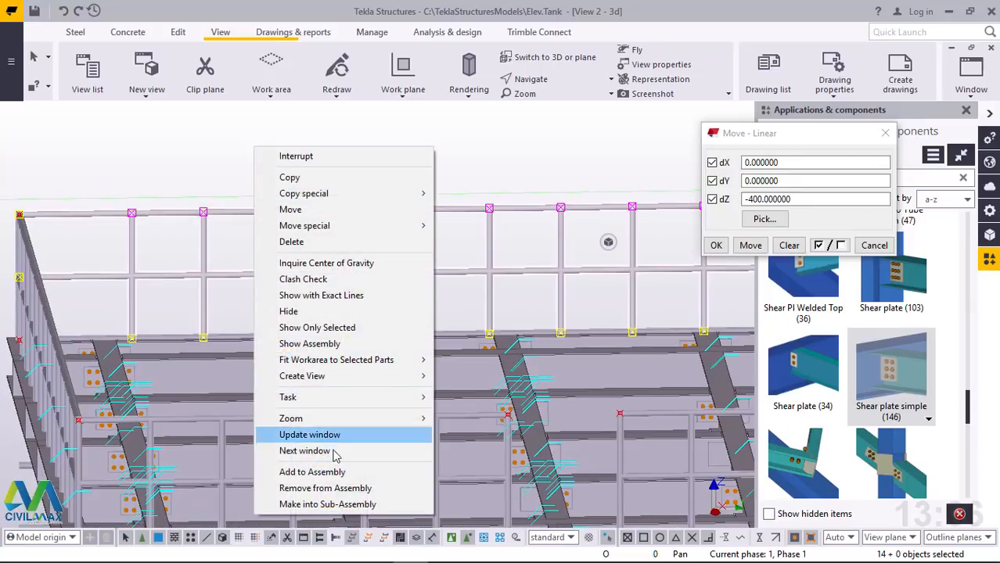
pyautogui.click(323, 473)
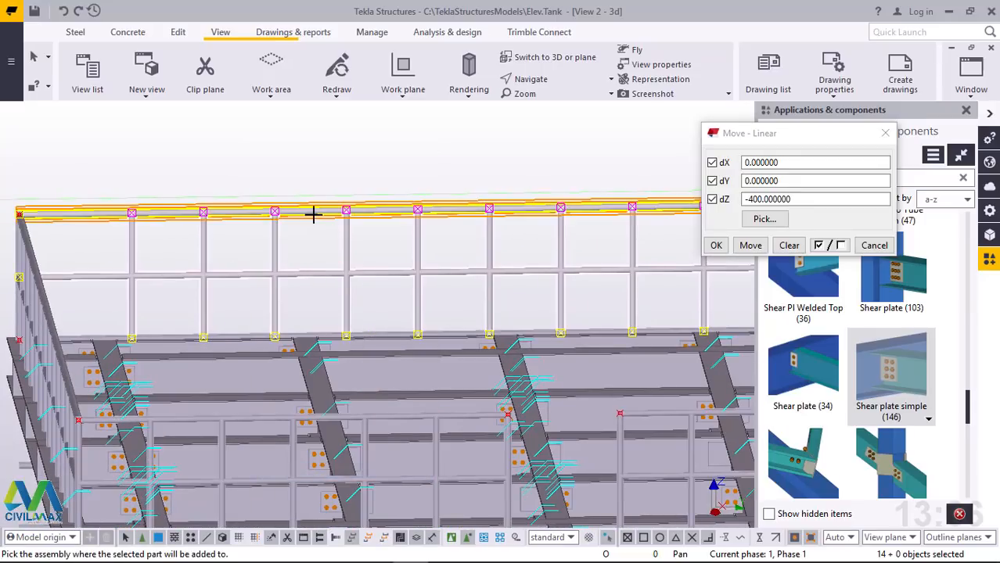
pyautogui.click(417, 163)
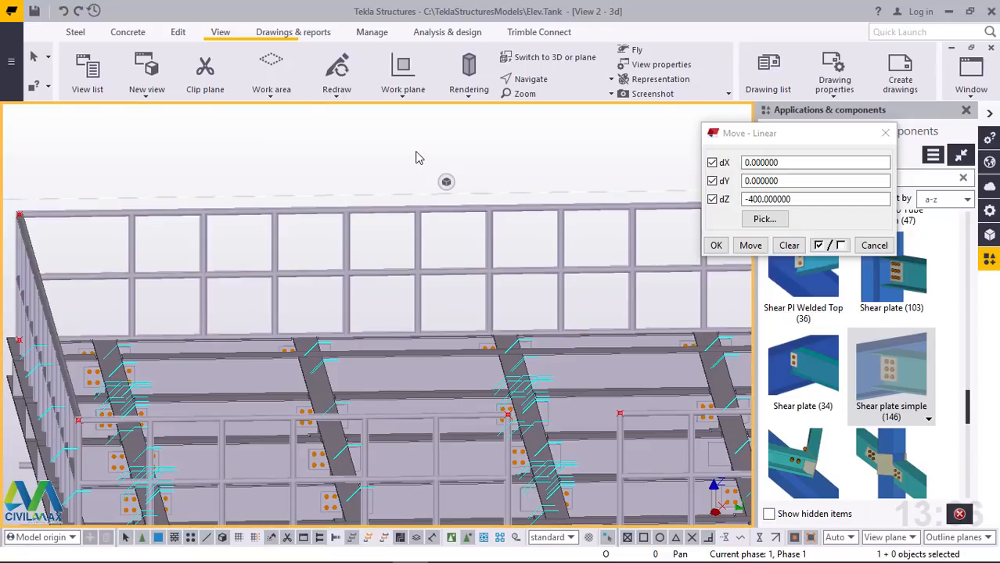
pyautogui.click(402, 210)
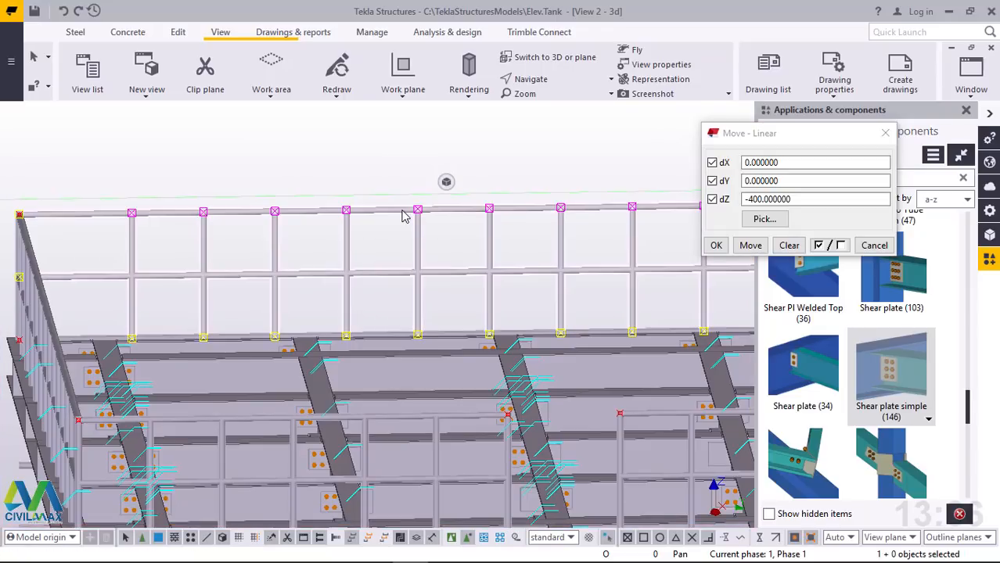
pyautogui.click(384, 147)
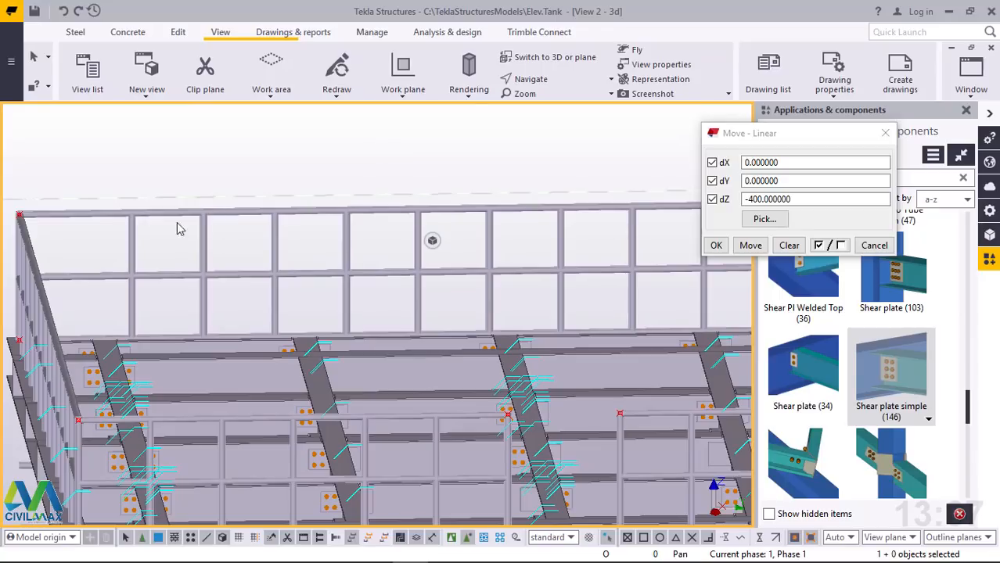
# Add the posts and mid rail of the full-length handrail running along X to its top rail's assembly
pyautogui.scroll(-3, 293, 179)
pyautogui.click(544, 80)
pyautogui.click(571, 152)
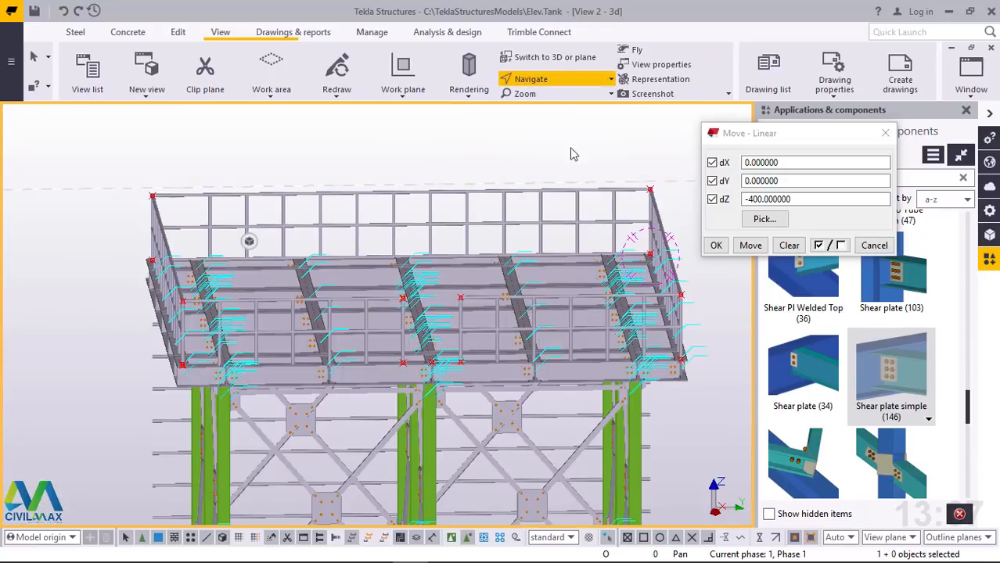
pyautogui.keyDown('ctrl'); pyautogui.moveTo(596, 235); pyautogui.dragTo(661, 242, button='middle'); pyautogui.keyUp('ctrl')
pyautogui.scroll(-1, 138, 272)
pyautogui.keyDown('ctrl'); pyautogui.moveTo(381, 271); pyautogui.dragTo(655, 261, button='middle'); pyautogui.keyUp('ctrl')
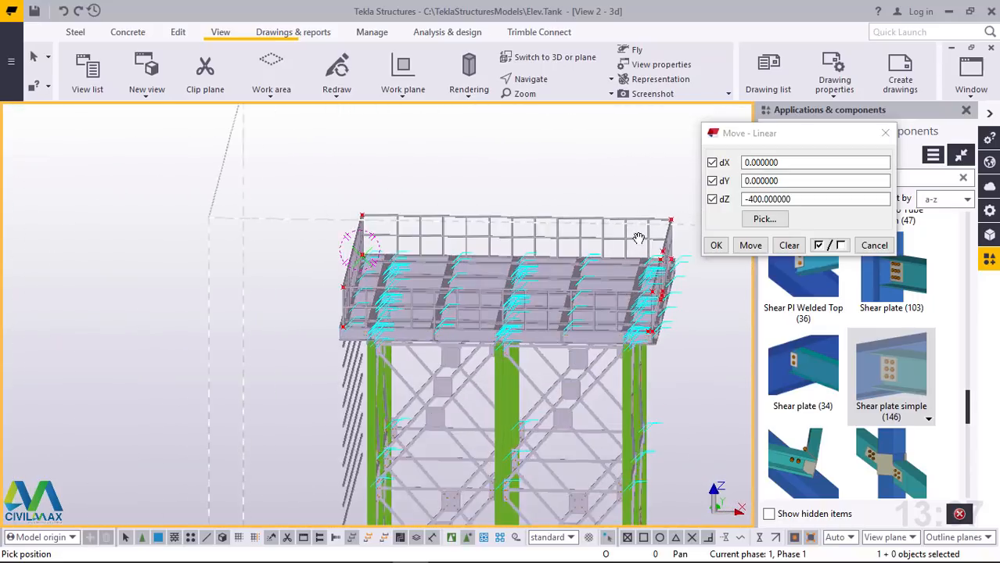
pyautogui.scroll(4, 649, 241)
pyautogui.rightClick(456, 143)
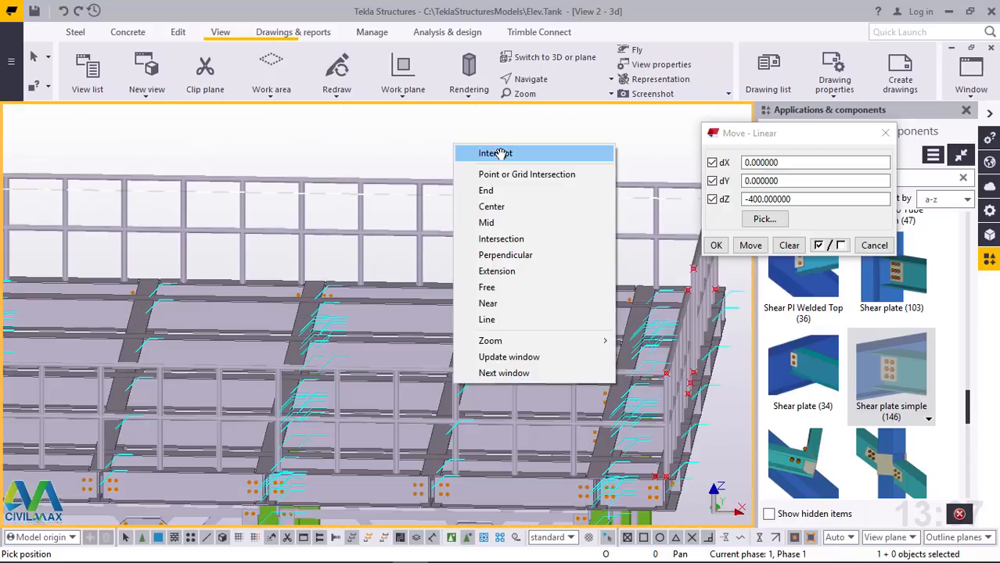
pyautogui.click(479, 152)
pyautogui.scroll(-2, 548, 200)
pyautogui.moveTo(597, 169); pyautogui.dragTo(70, 260)
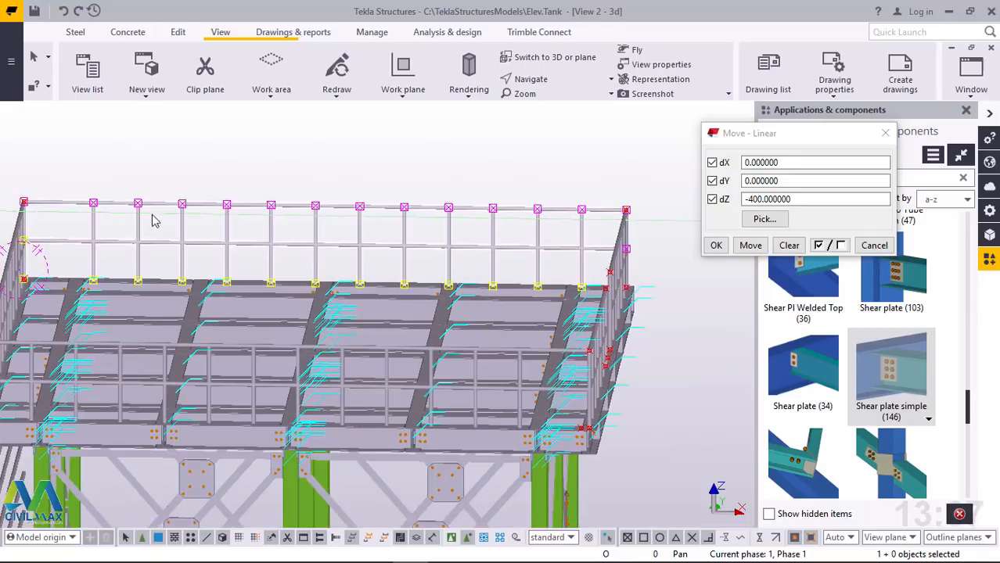
pyautogui.rightClick(490, 160)
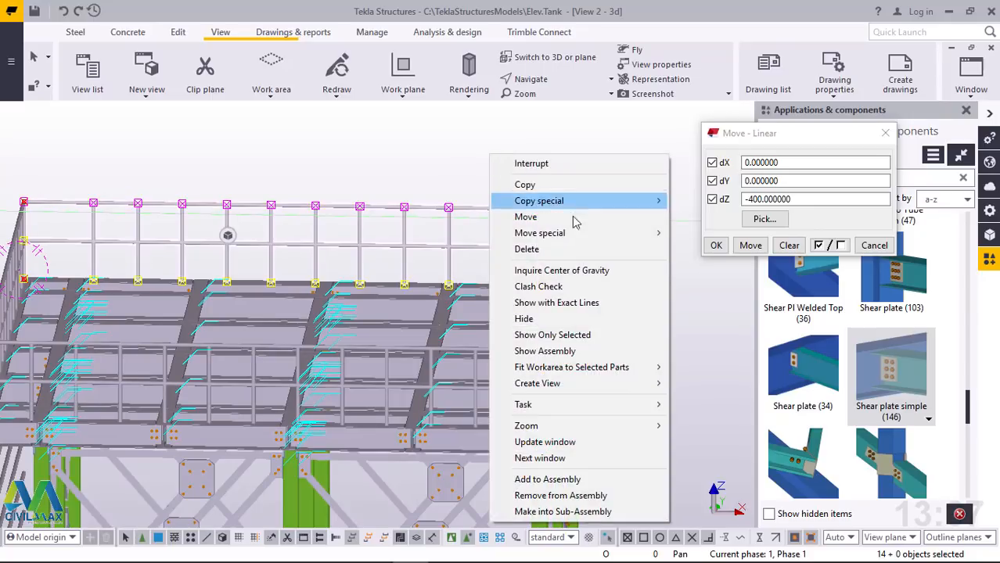
pyautogui.click(547, 478)
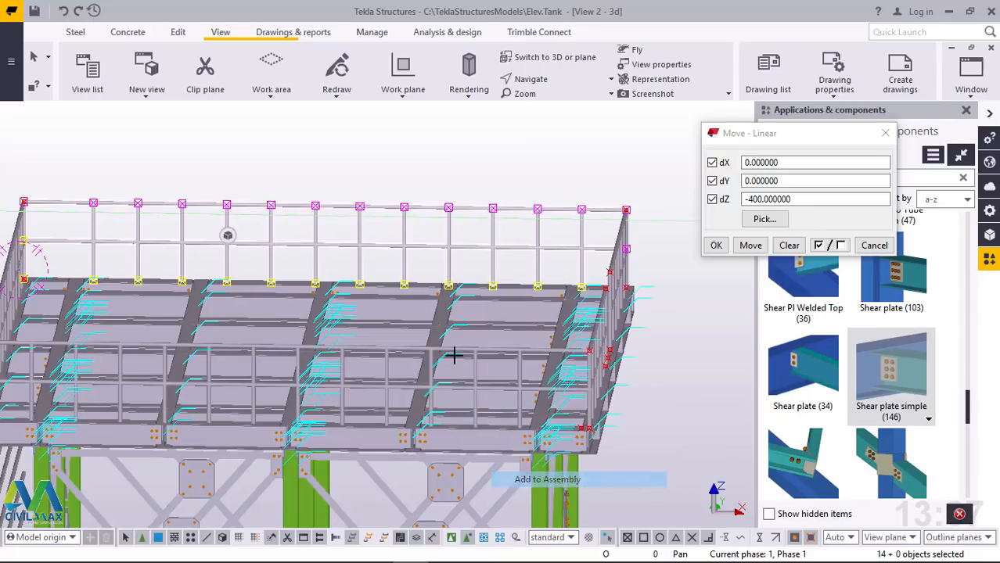
pyautogui.click(350, 202)
pyautogui.click(405, 160)
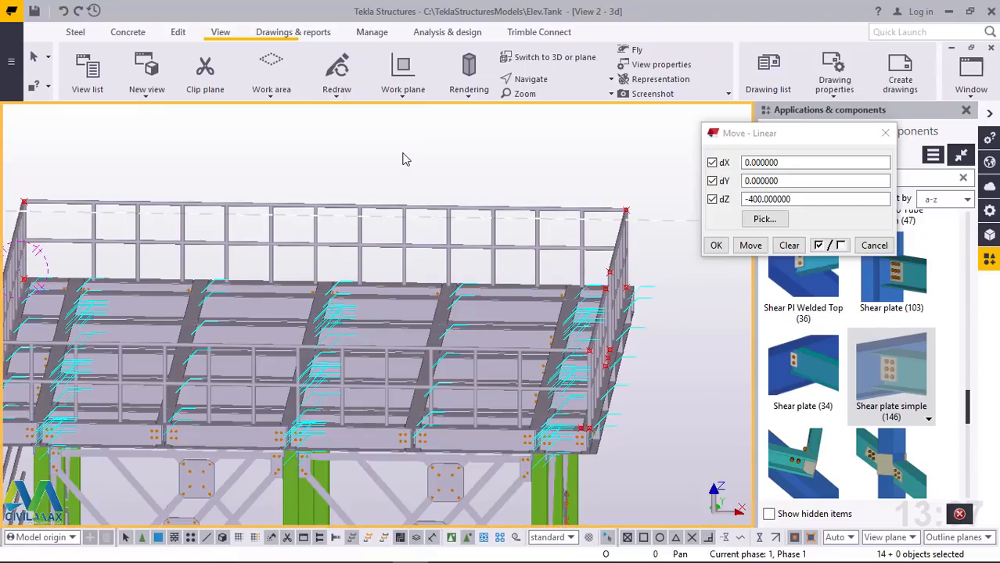
pyautogui.click(352, 210)
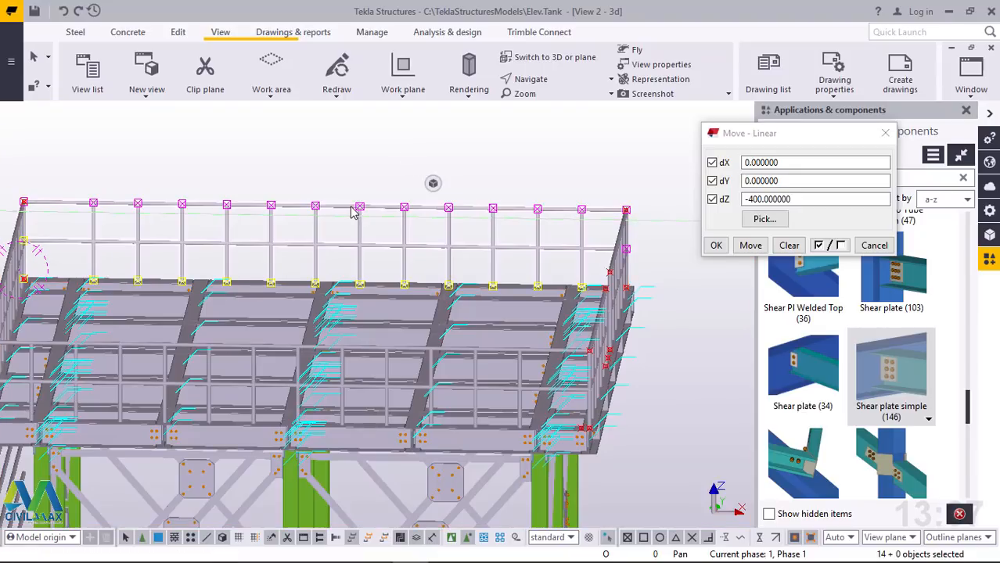
pyautogui.click(383, 162)
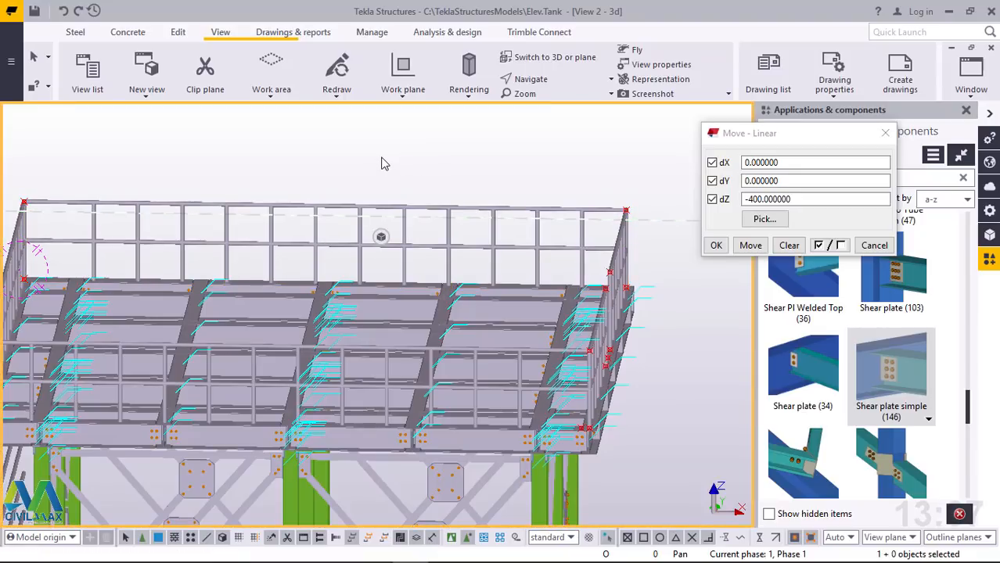
# Add the mid rail and intermediate posts of the short handrail between the platform corner and the opening to its top rail's assembly
pyautogui.click(560, 82)
pyautogui.click(564, 103)
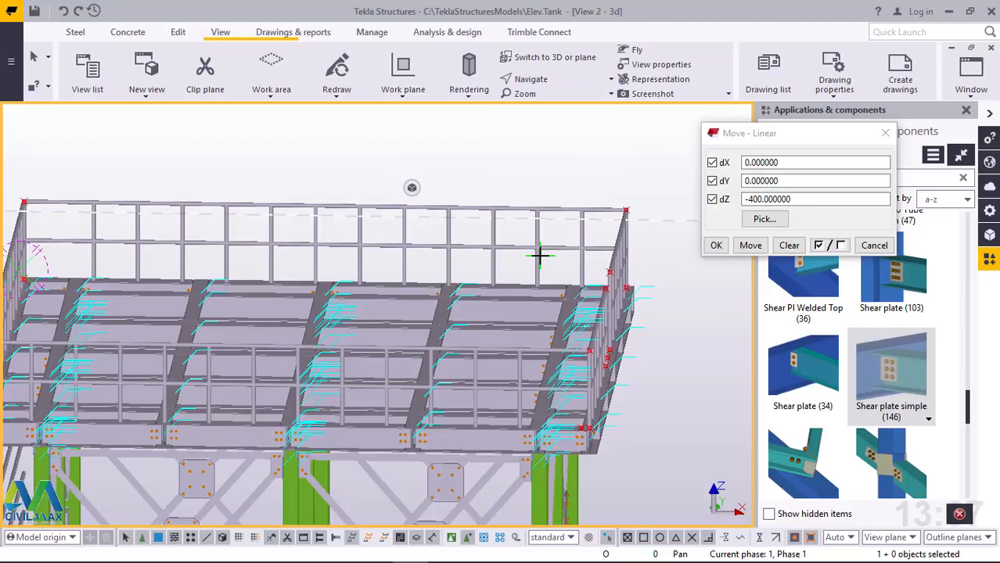
pyautogui.moveTo(574, 257); pyautogui.dragTo(667, 254)
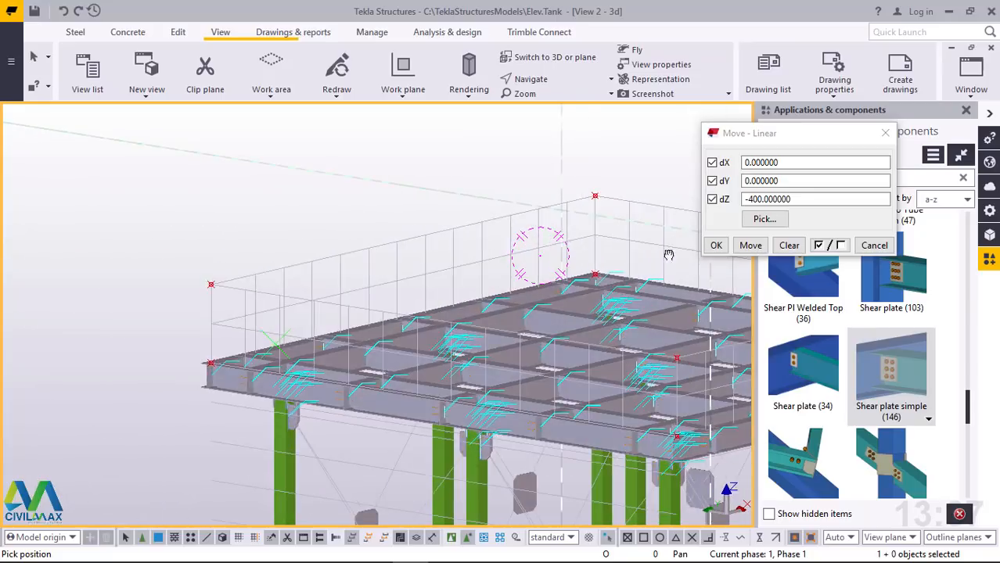
pyautogui.scroll(-2, 257, 266)
pyautogui.moveTo(571, 262); pyautogui.dragTo(566, 234)
pyautogui.scroll(5, 565, 234)
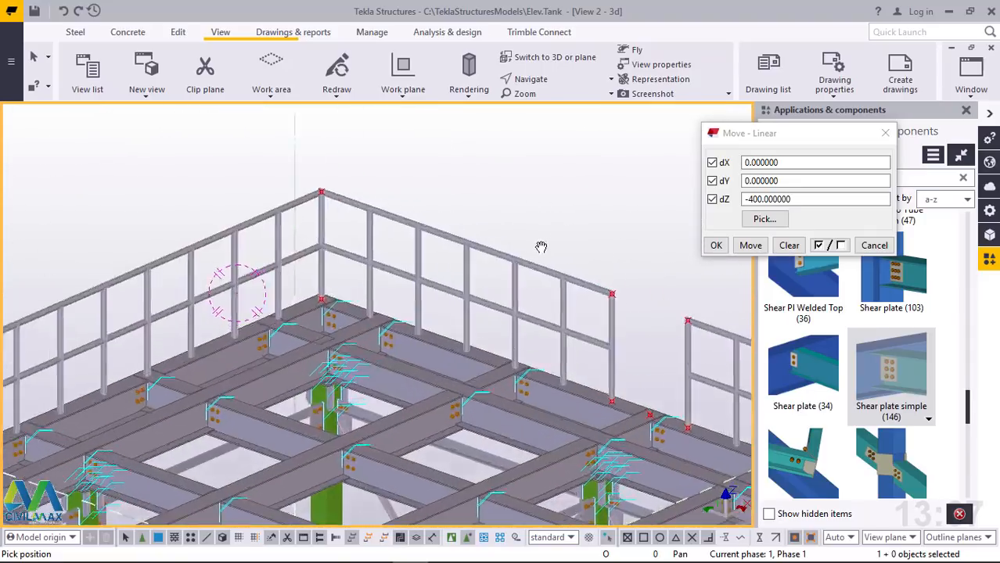
pyautogui.rightClick(446, 160)
pyautogui.click(485, 170)
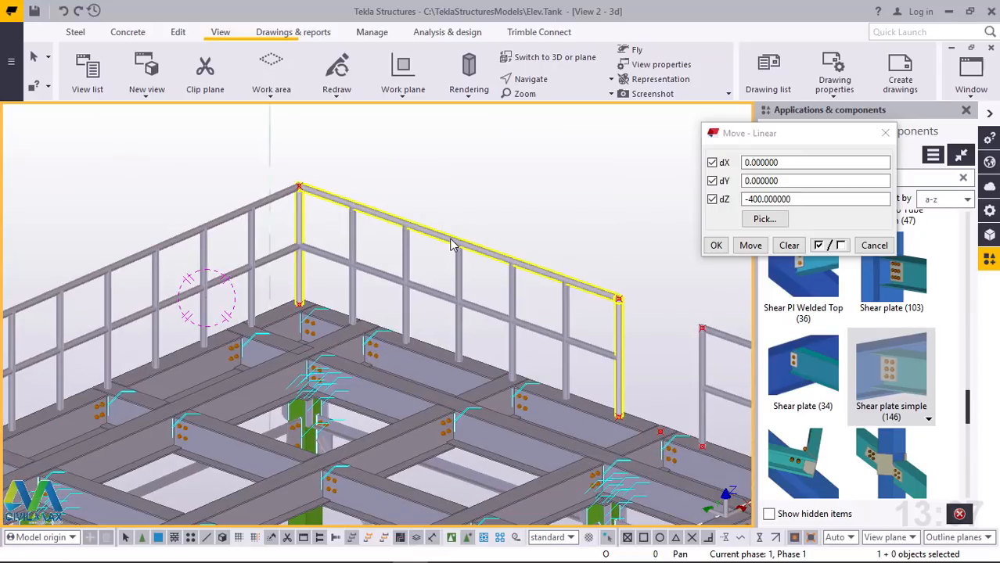
pyautogui.scroll(1, 459, 242)
pyautogui.moveTo(439, 365); pyautogui.dragTo(395, 313)
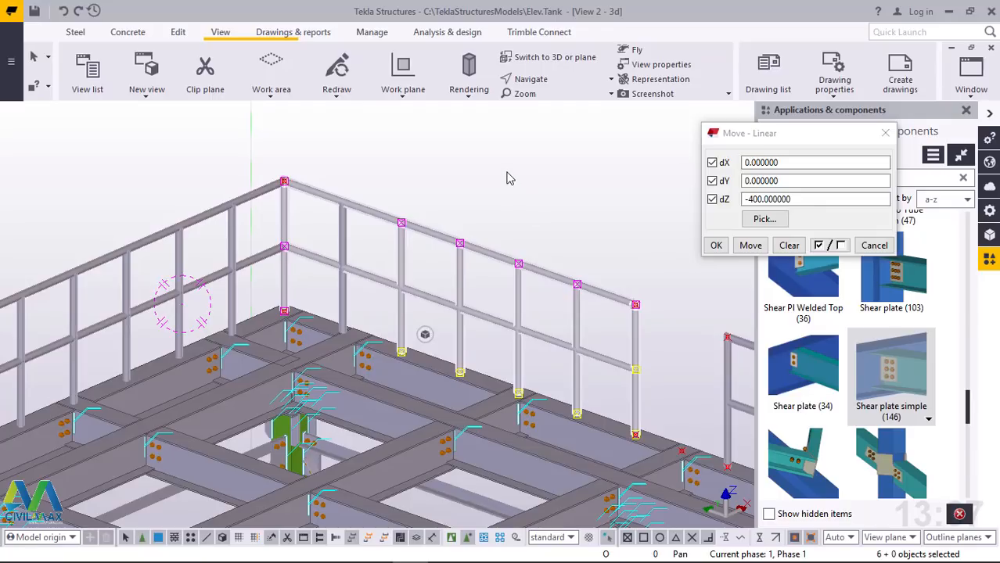
pyautogui.click(616, 180)
pyautogui.moveTo(622, 169); pyautogui.dragTo(333, 293)
pyautogui.rightClick(471, 169)
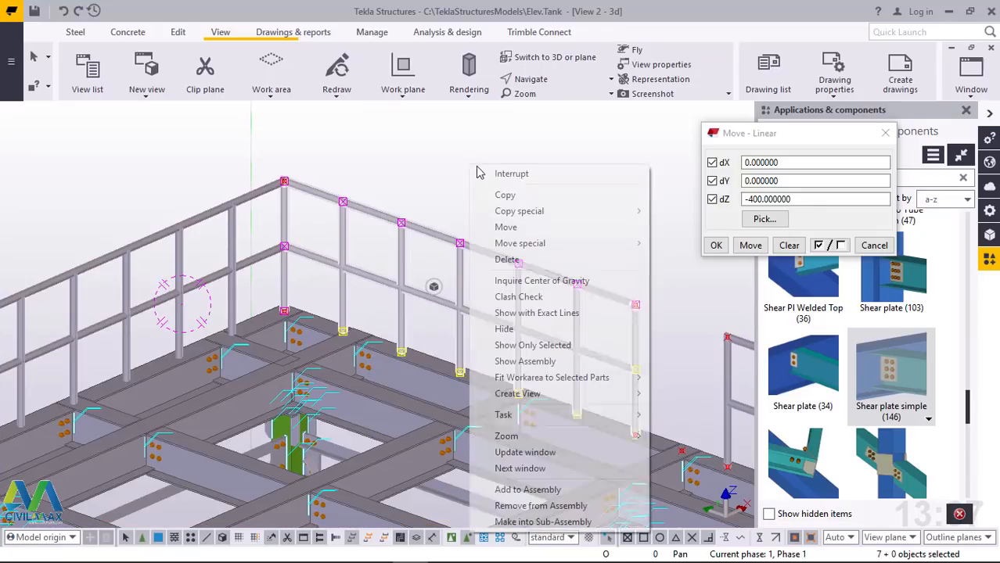
pyautogui.click(527, 489)
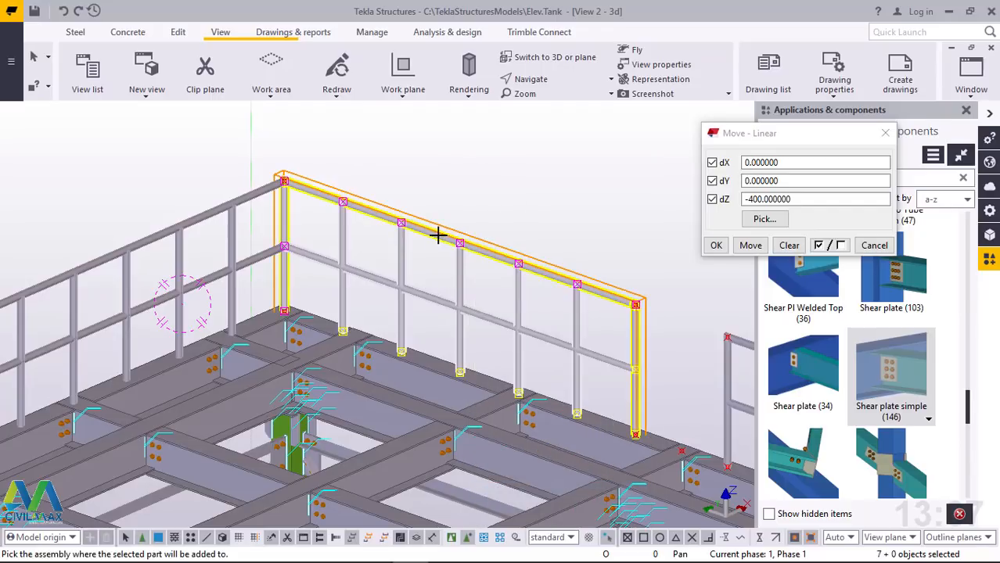
pyautogui.click(484, 174)
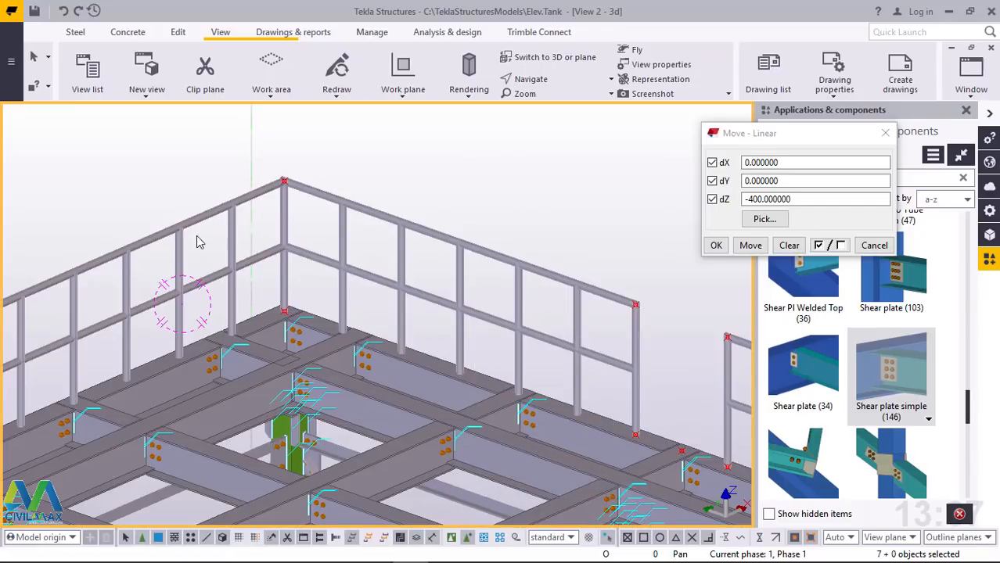
pyautogui.scroll(-3, 197, 237)
pyautogui.scroll(4, 555, 323)
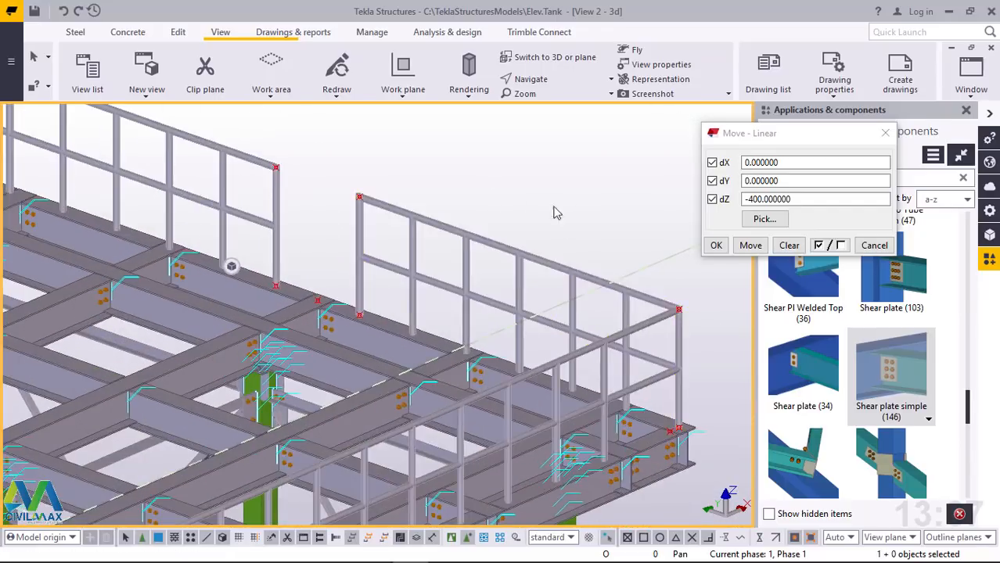
pyautogui.moveTo(579, 185); pyautogui.dragTo(352, 281)
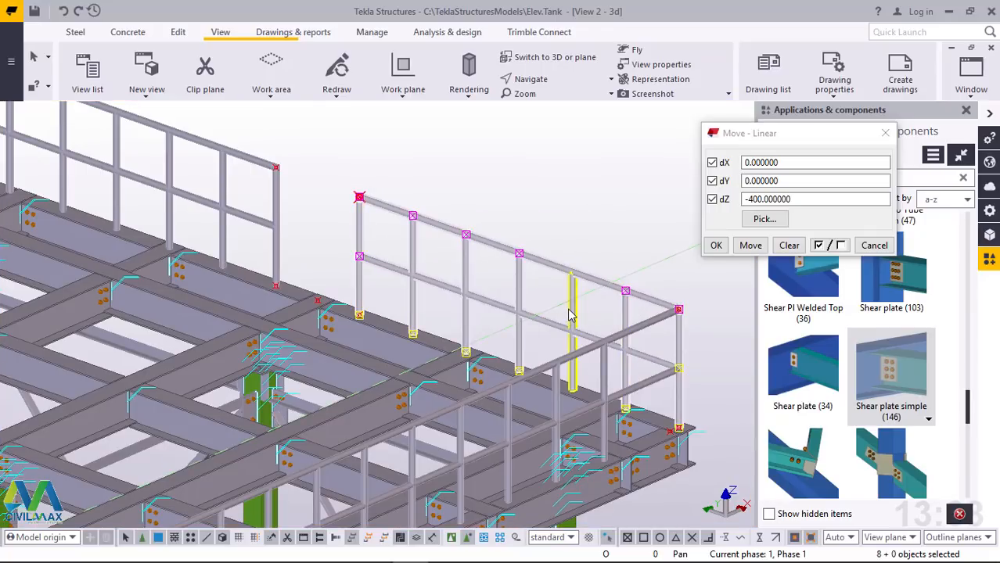
pyautogui.rightClick(574, 171)
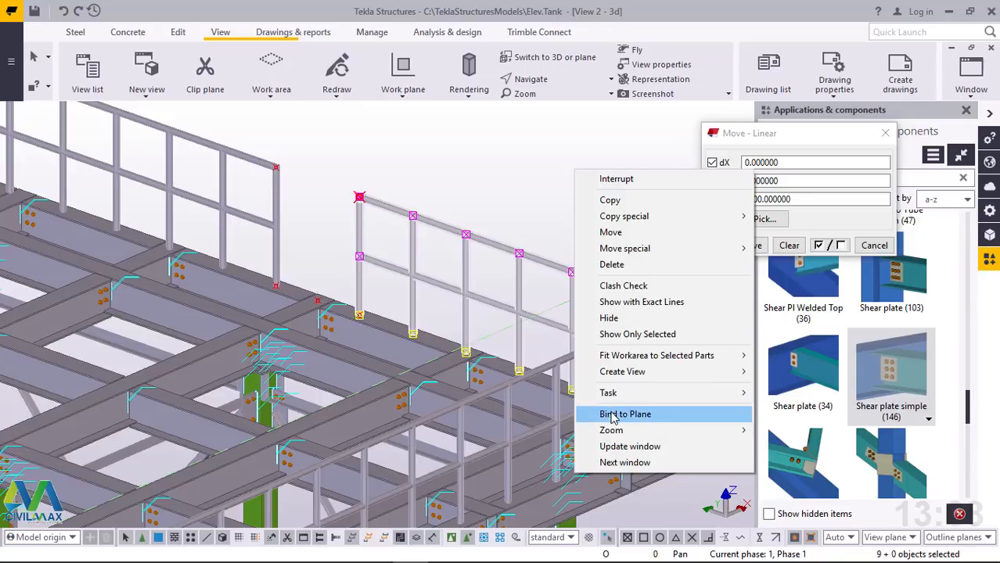
pyautogui.click(491, 175)
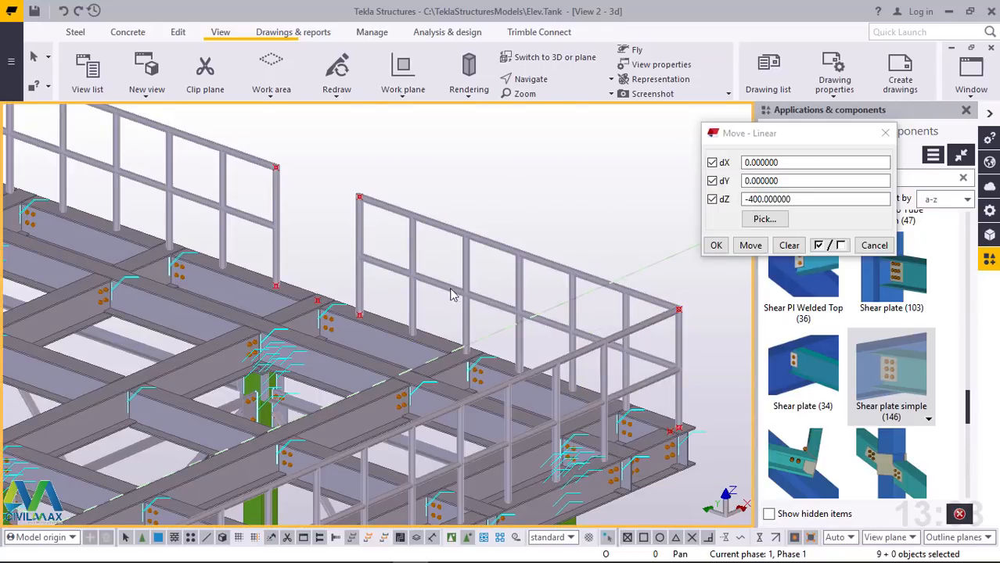
# Add the mid rail and intermediate posts of the short handrail on the opening's other side to its top rail's assembly
pyautogui.moveTo(407, 302); pyautogui.dragTo(408, 300)
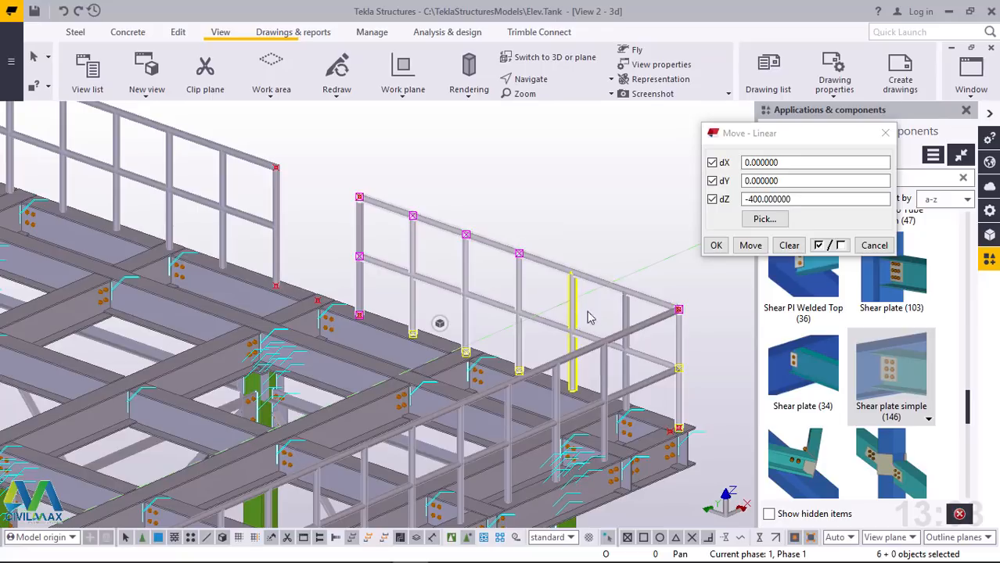
pyautogui.rightClick(513, 147)
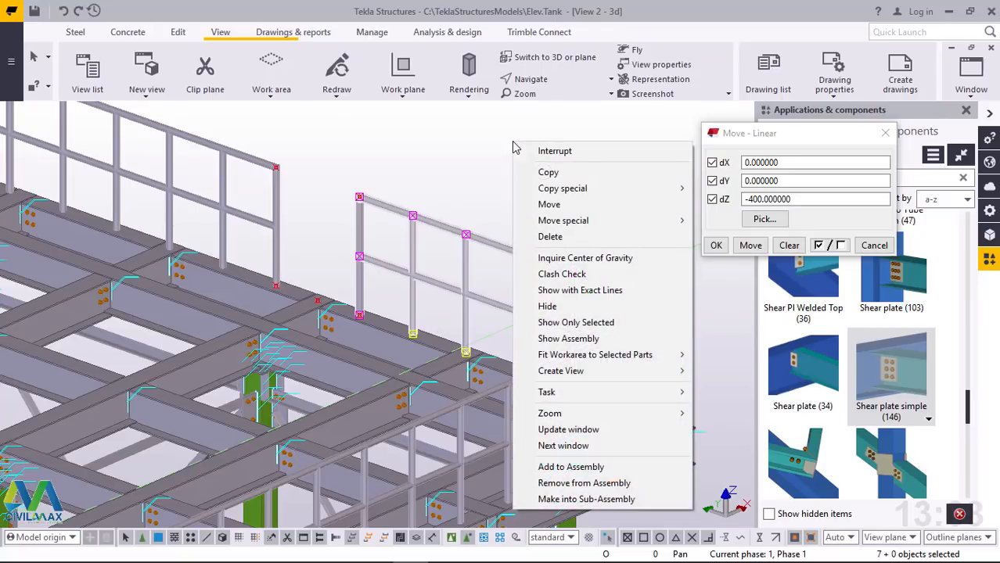
pyautogui.click(602, 466)
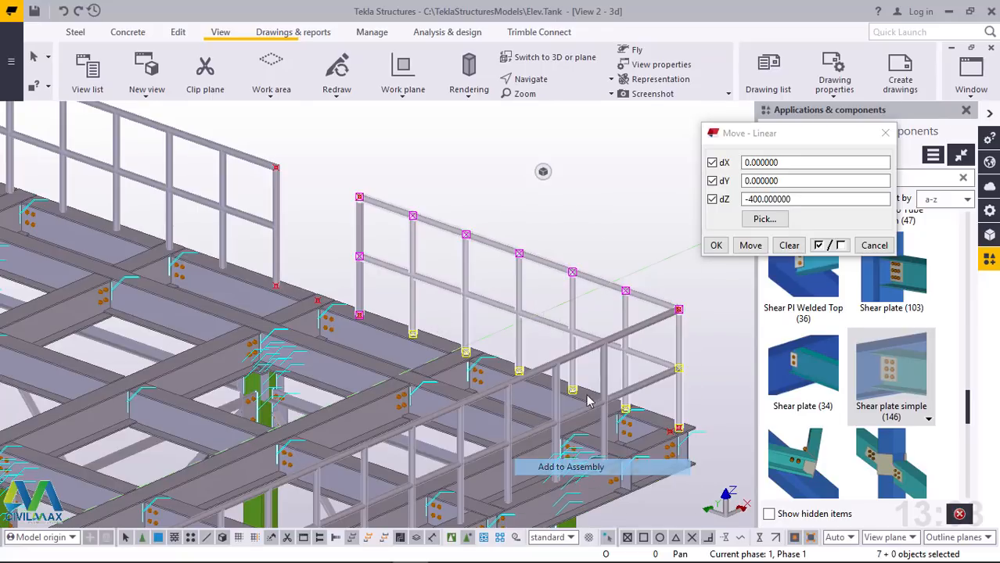
pyautogui.click(509, 244)
# Add the mid rail and intermediate posts of the remaining full-length handrail to its top rail's assembly
pyautogui.scroll(-4, 390, 204)
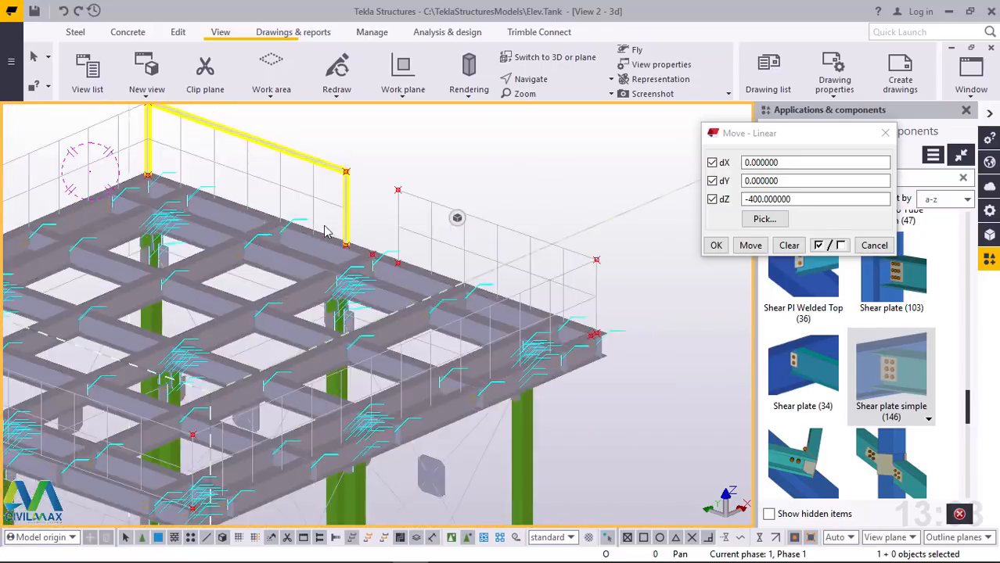
pyautogui.keyDown('ctrl'); pyautogui.moveTo(412, 285); pyautogui.dragTo(607, 278, button='middle'); pyautogui.keyUp('ctrl')
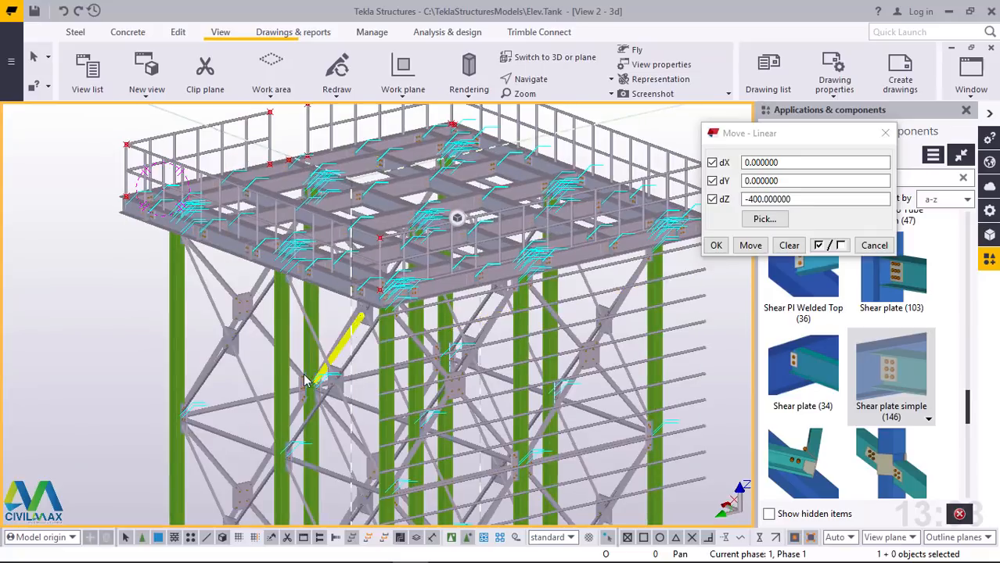
pyautogui.scroll(-3, 308, 381)
pyautogui.moveTo(527, 149); pyautogui.dragTo(415, 236, button='middle')
pyautogui.scroll(4, 412, 245)
pyautogui.scroll(3, 404, 278)
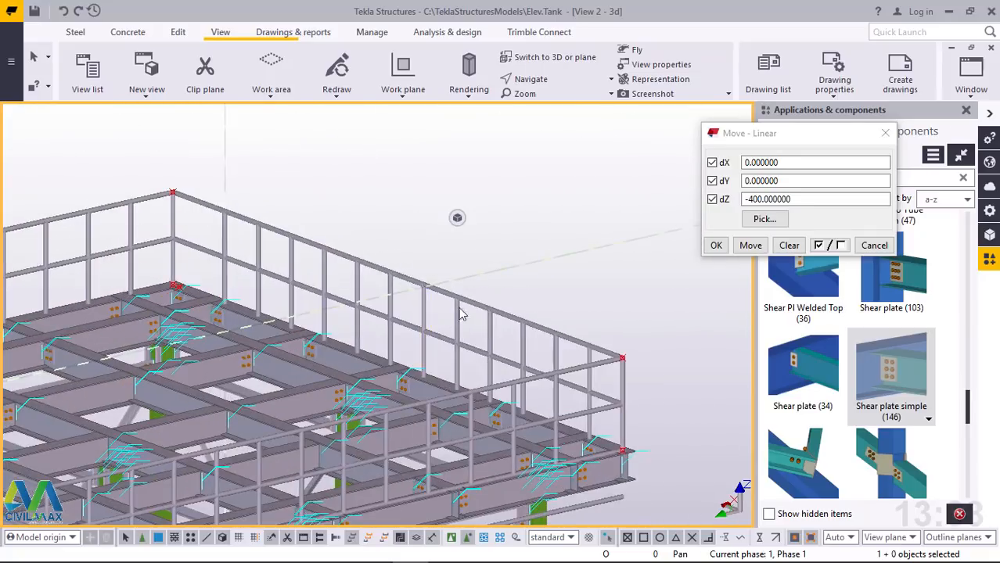
pyautogui.keyDown('ctrl'); pyautogui.moveTo(351, 290); pyautogui.dragTo(657, 351, button='middle'); pyautogui.keyUp('ctrl')
pyautogui.scroll(-2, 657, 351)
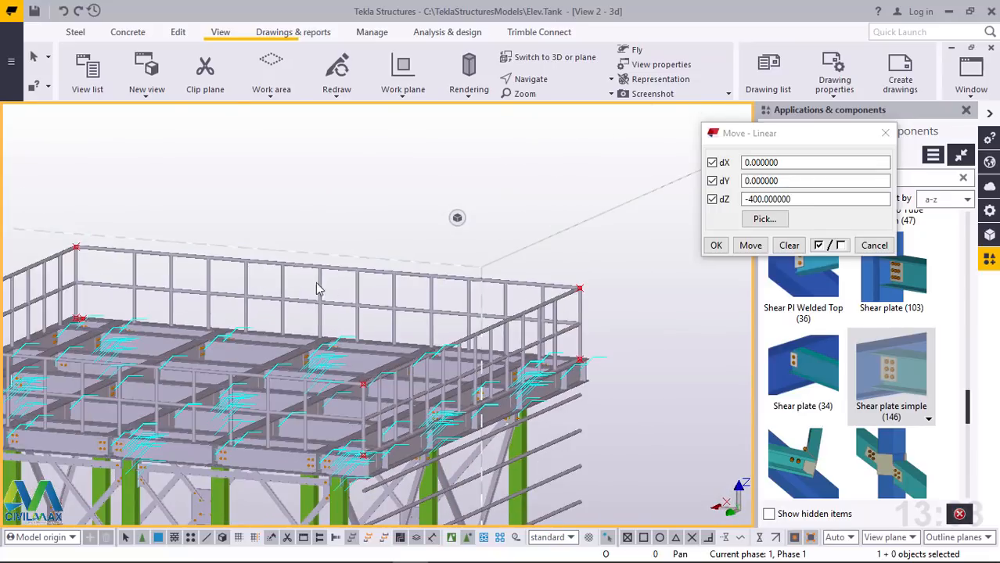
pyautogui.scroll(1, 292, 287)
pyautogui.moveTo(284, 276); pyautogui.dragTo(74, 316)
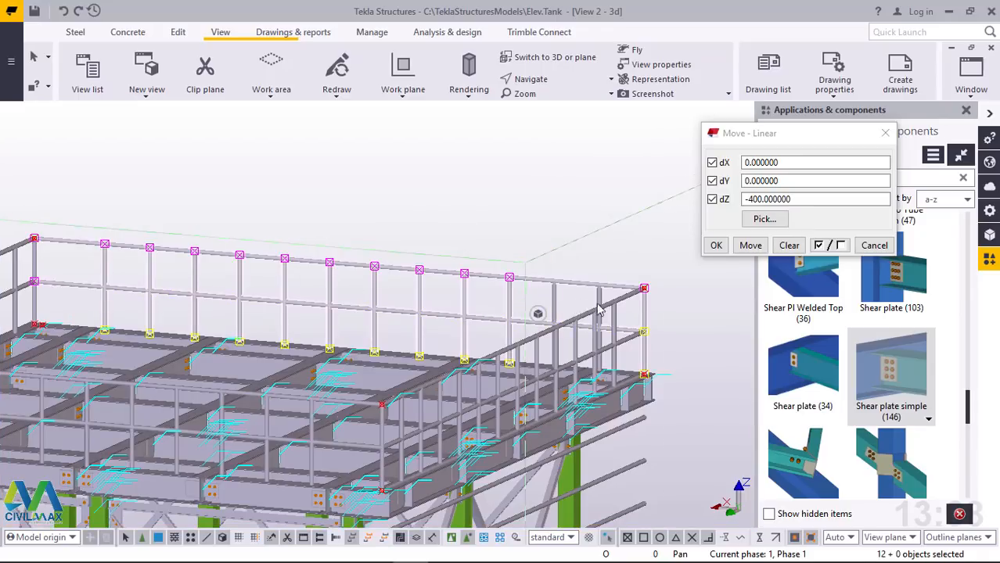
pyautogui.scroll(2, 598, 309)
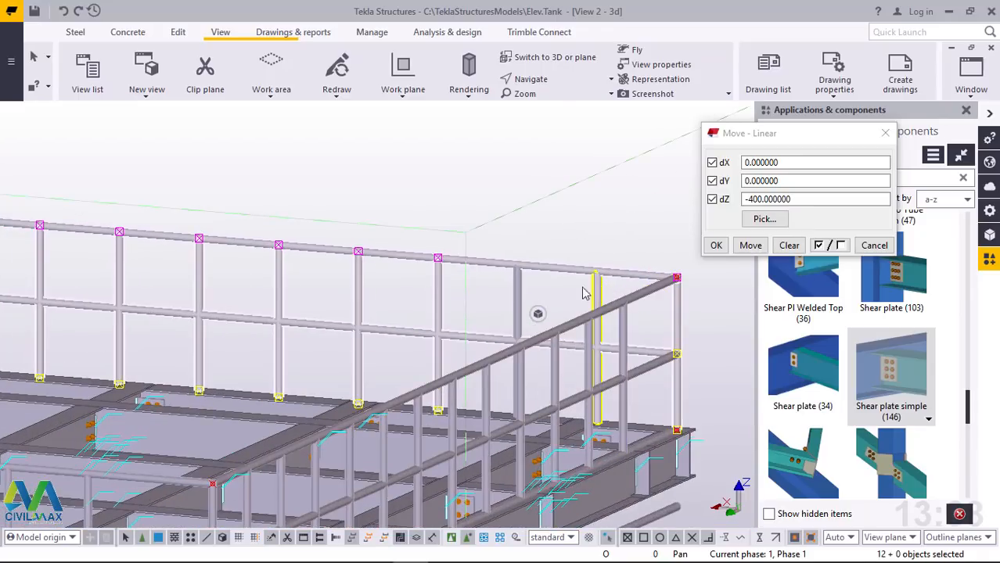
pyautogui.rightClick(350, 166)
pyautogui.click(394, 488)
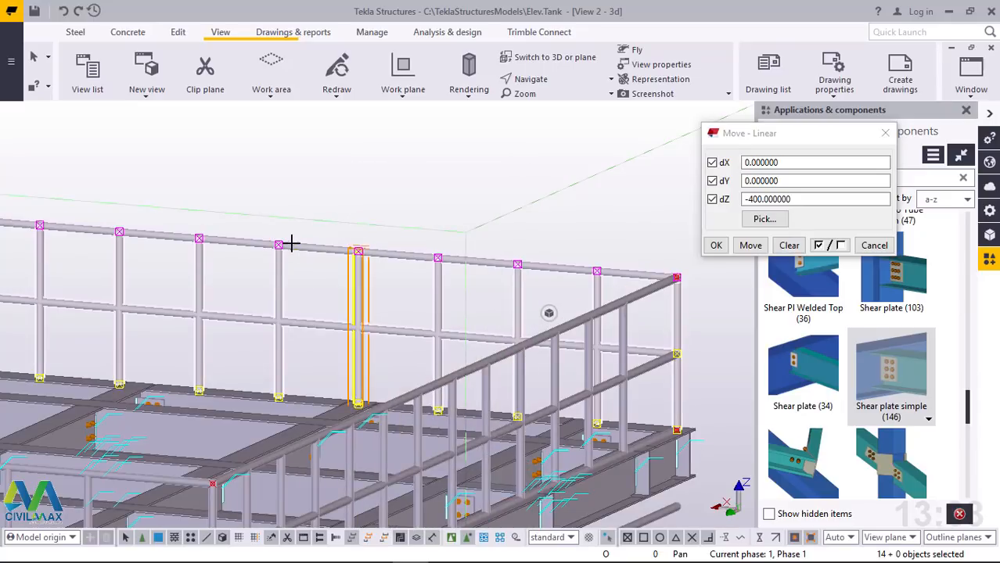
pyautogui.click(396, 198)
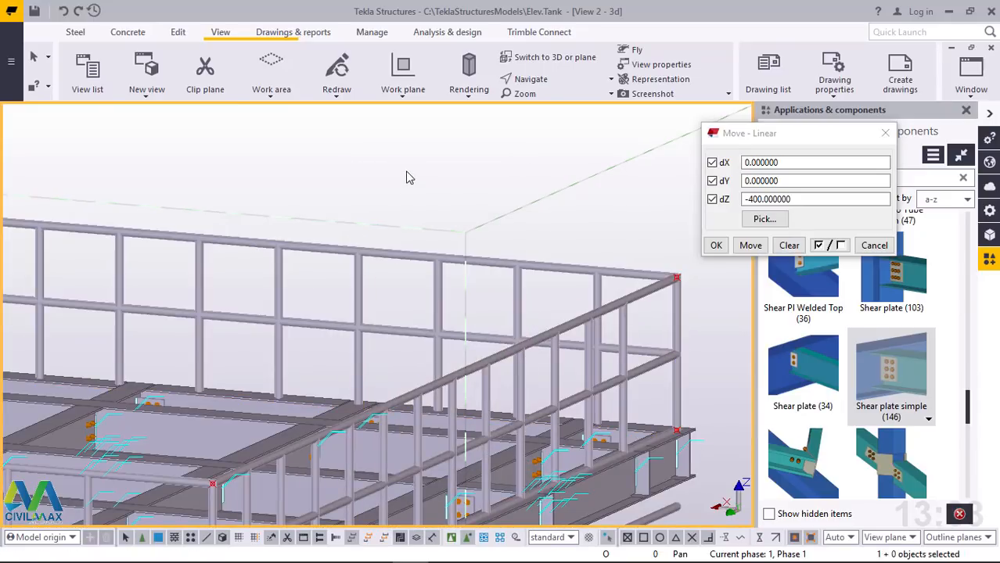
# Delete all the surplus handrail copies hanging below the platform's edge
pyautogui.scroll(-6, 407, 213)
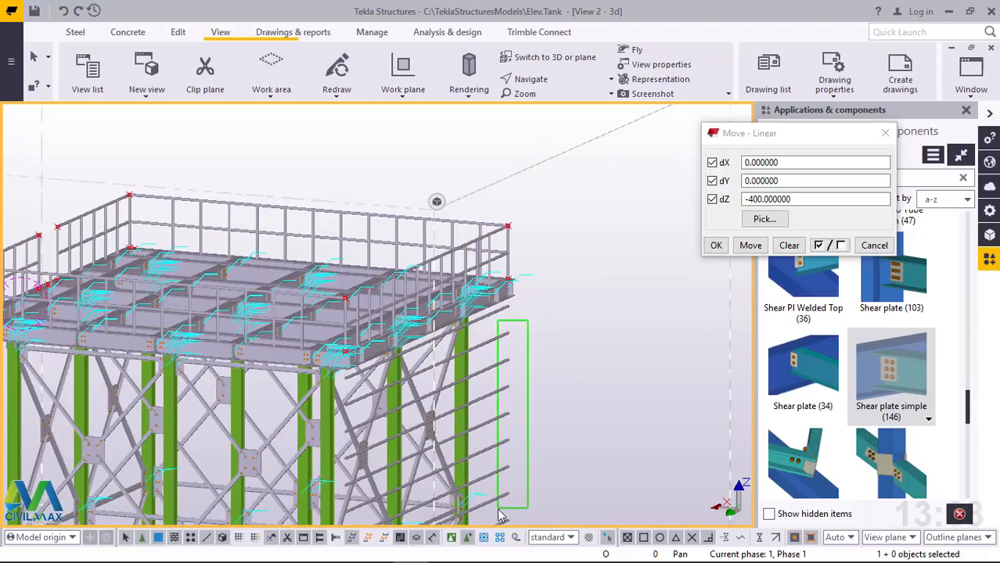
pyautogui.moveTo(501, 515); pyautogui.dragTo(501, 514)
pyautogui.press('Delete')
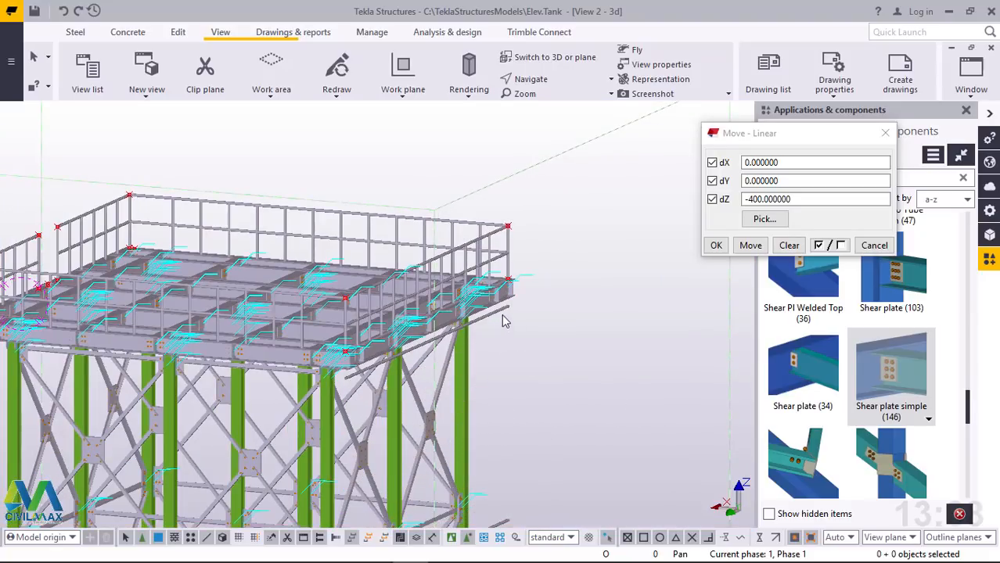
pyautogui.scroll(-4, 502, 312)
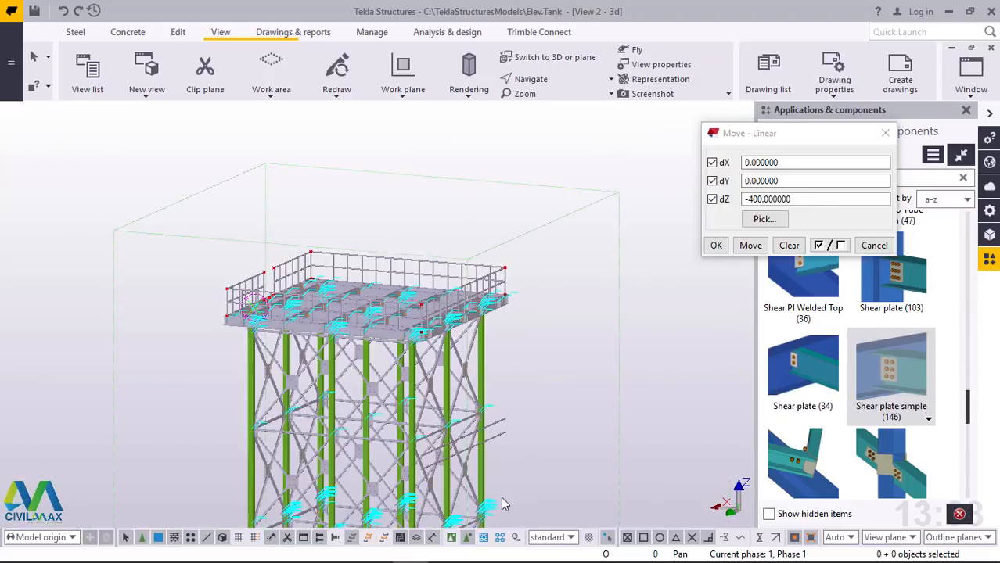
pyautogui.scroll(2, 501, 497)
pyautogui.moveTo(522, 383); pyautogui.dragTo(492, 446)
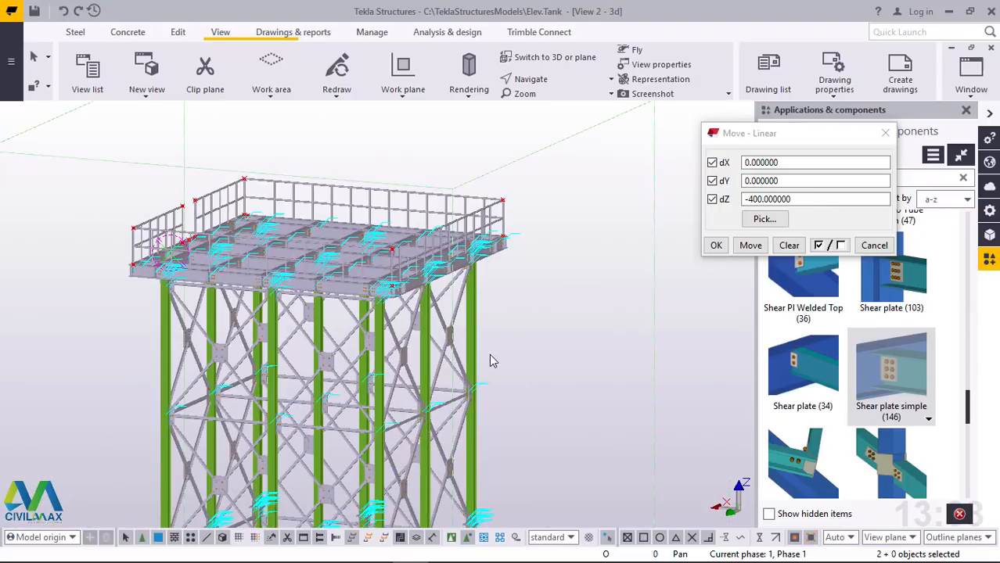
pyautogui.scroll(-3, 492, 361)
pyautogui.scroll(2, 443, 305)
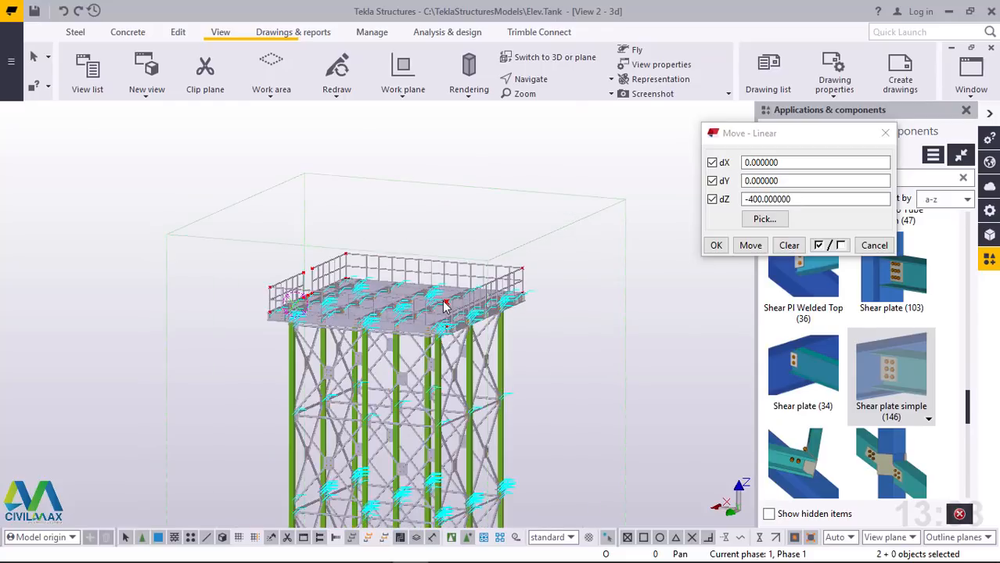
pyautogui.scroll(2, 443, 305)
# Redraw the 3D view to clear the temporary point marks, and close the linear move dialog and the component catalog
pyautogui.click(504, 204)
pyautogui.click(395, 157)
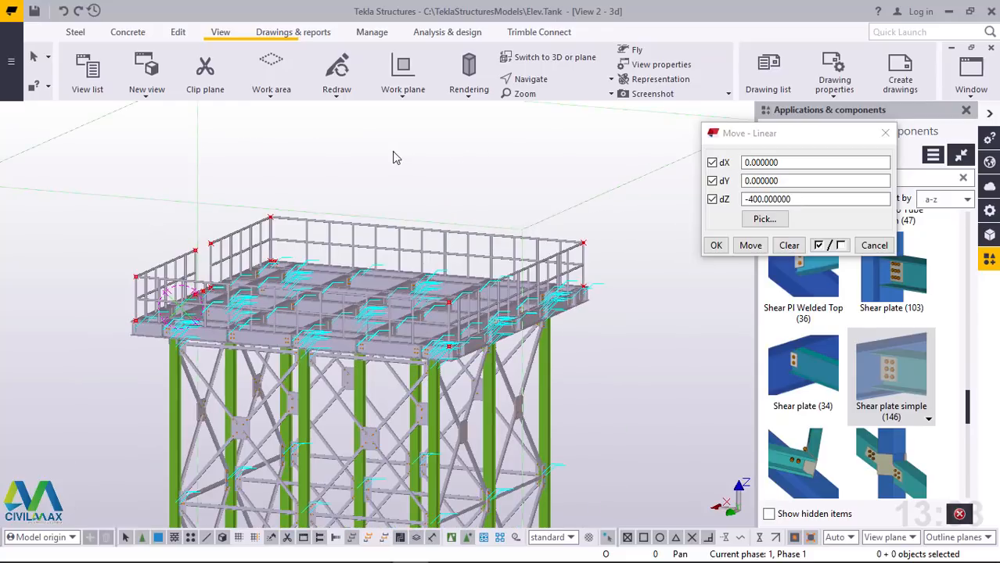
pyautogui.rightClick(395, 157)
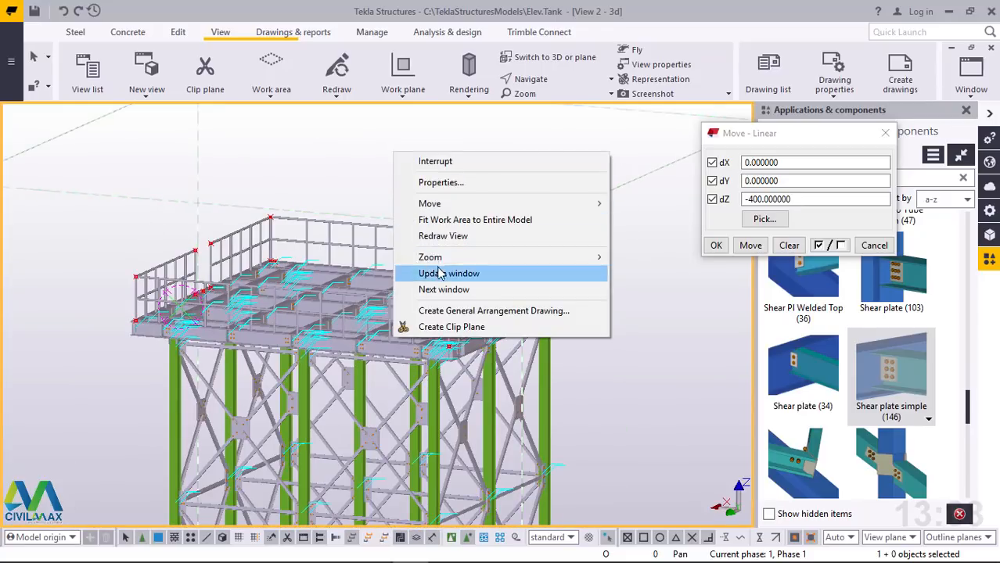
pyautogui.click(441, 236)
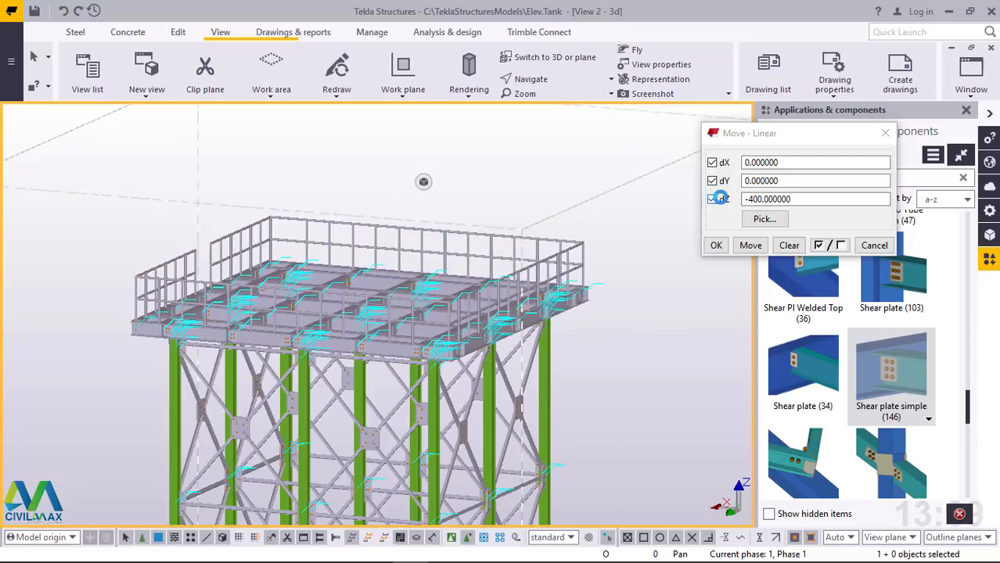
pyautogui.click(884, 134)
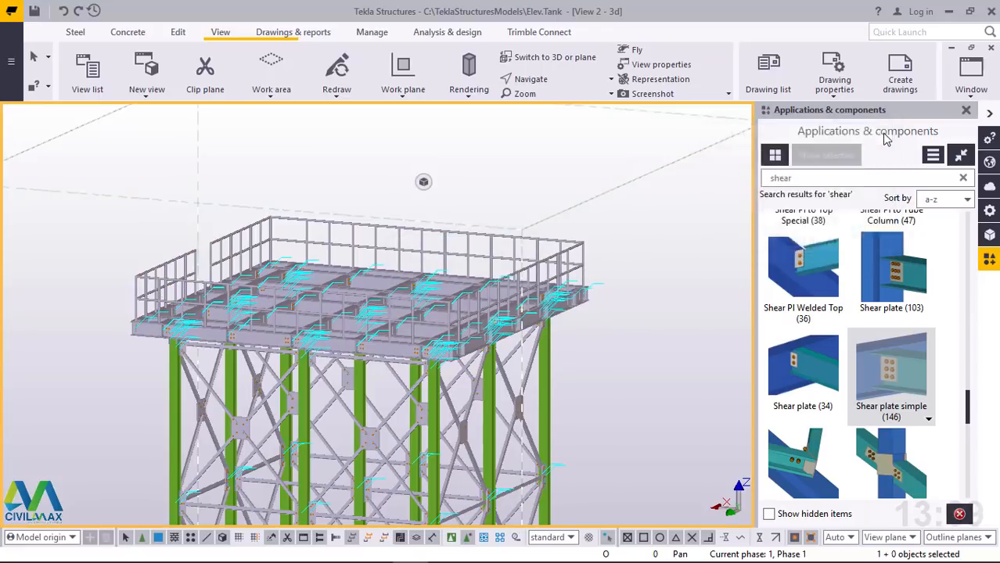
pyautogui.click(967, 110)
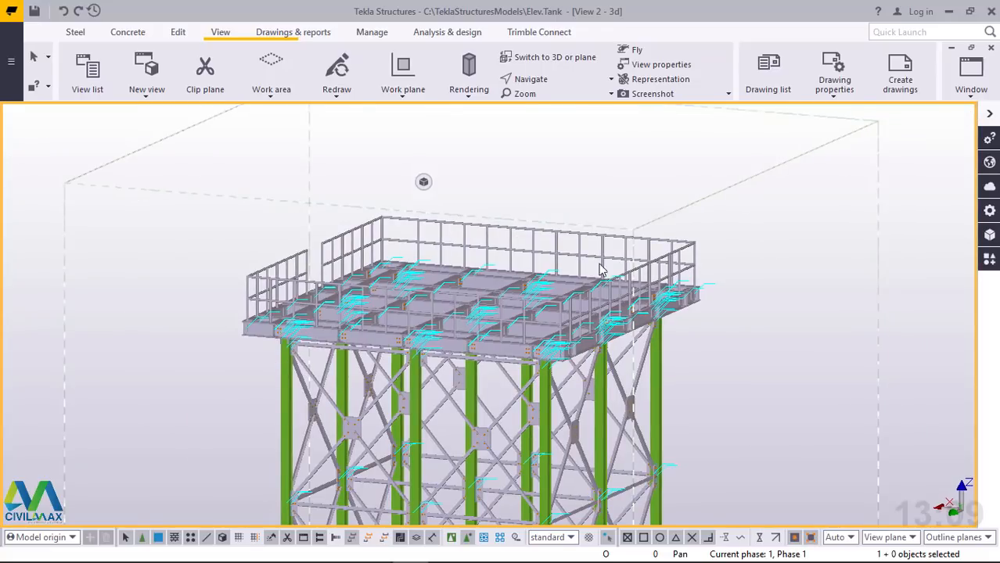
# Rotate around the tower to examine the platform's beam grid, handrails, columns and bracing from above and below
pyautogui.scroll(10, 360, 311)
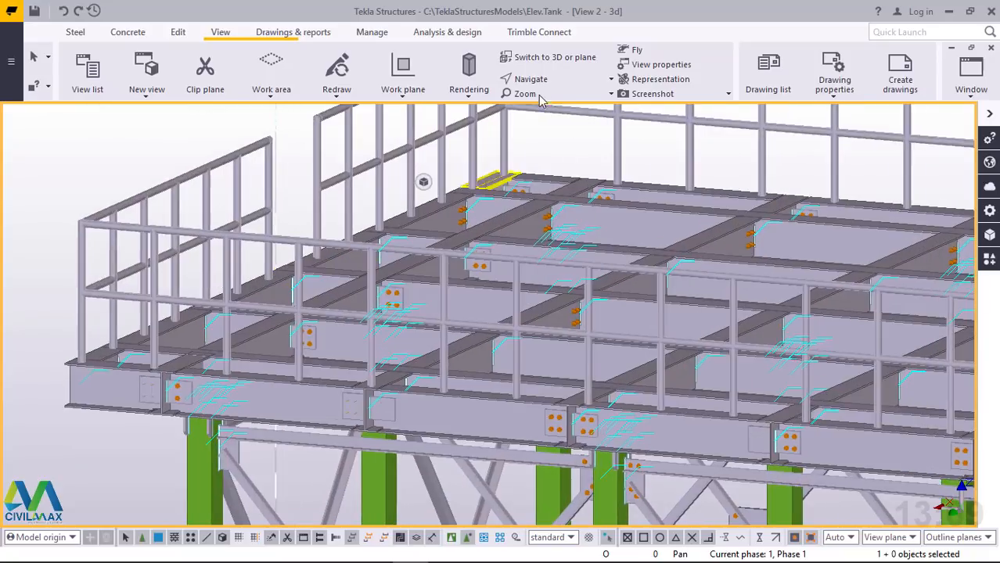
pyautogui.click(540, 80)
pyautogui.click(548, 102)
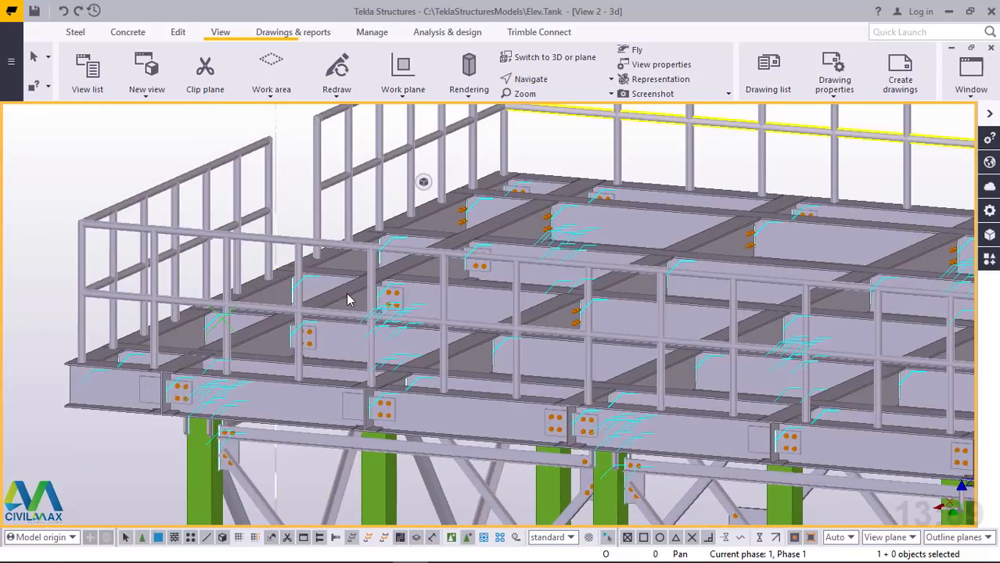
pyautogui.moveTo(380, 278); pyautogui.dragTo(461, 239)
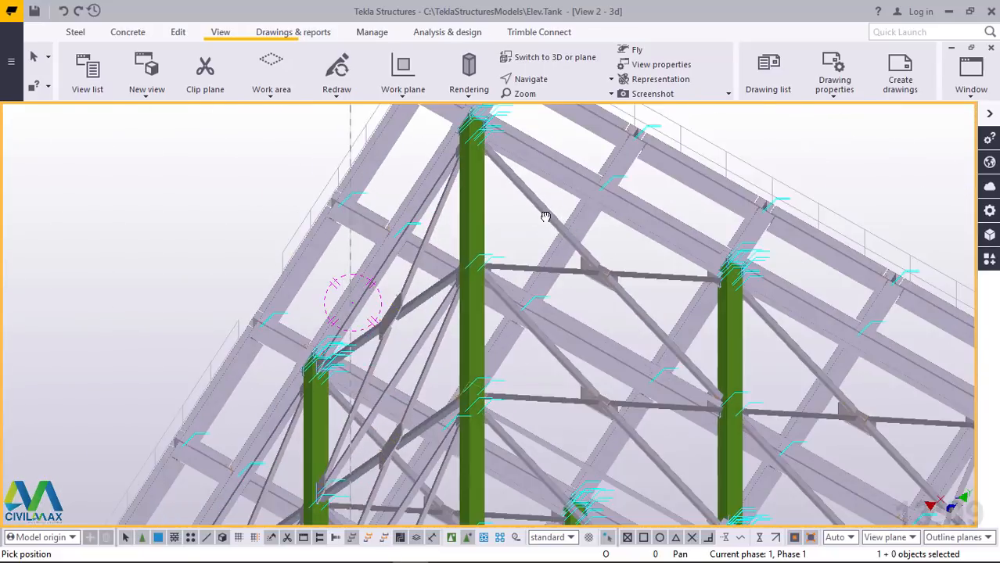
pyautogui.moveTo(545, 217); pyautogui.dragTo(455, 267)
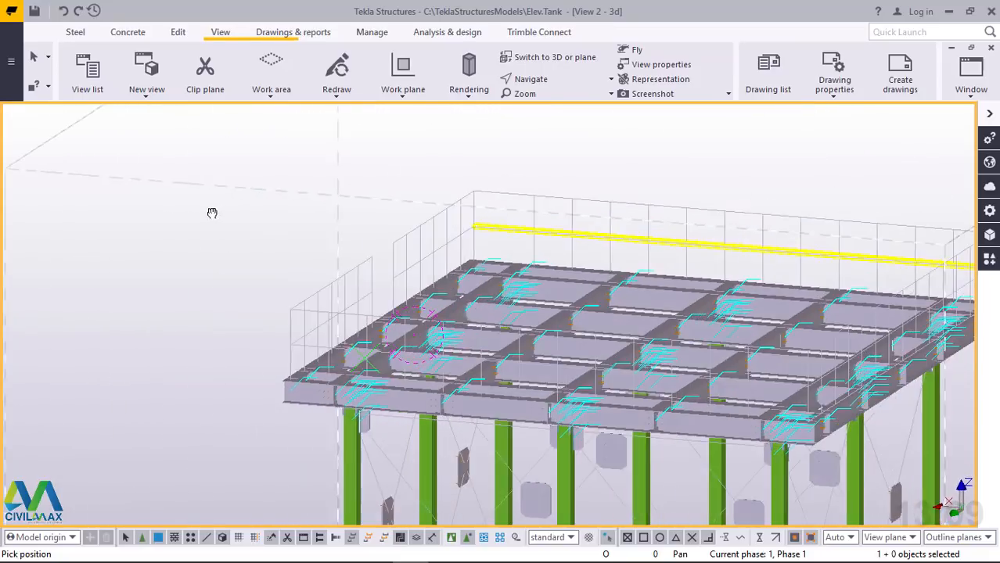
pyautogui.scroll(10, 791, 400)
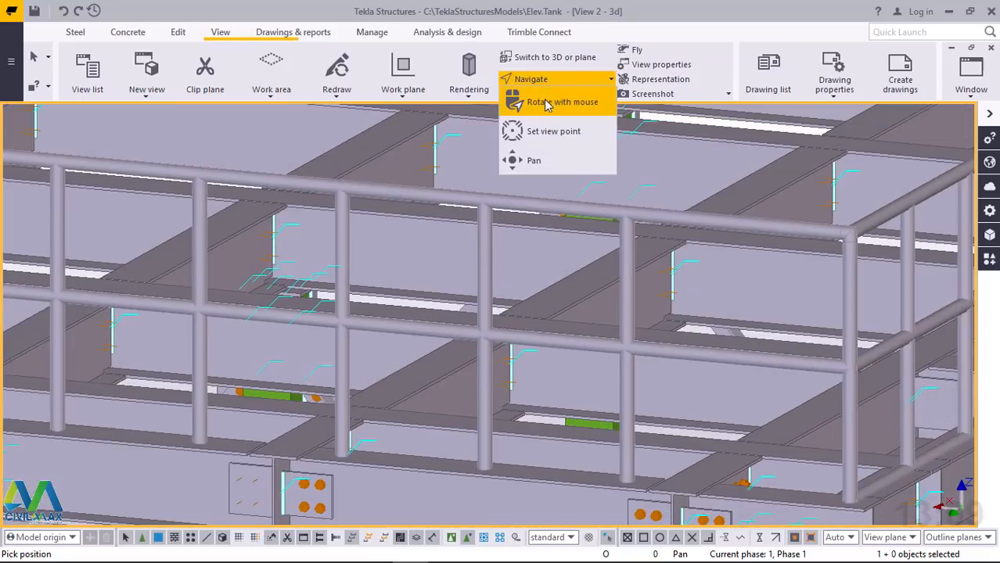
pyautogui.scroll(10, 521, 305)
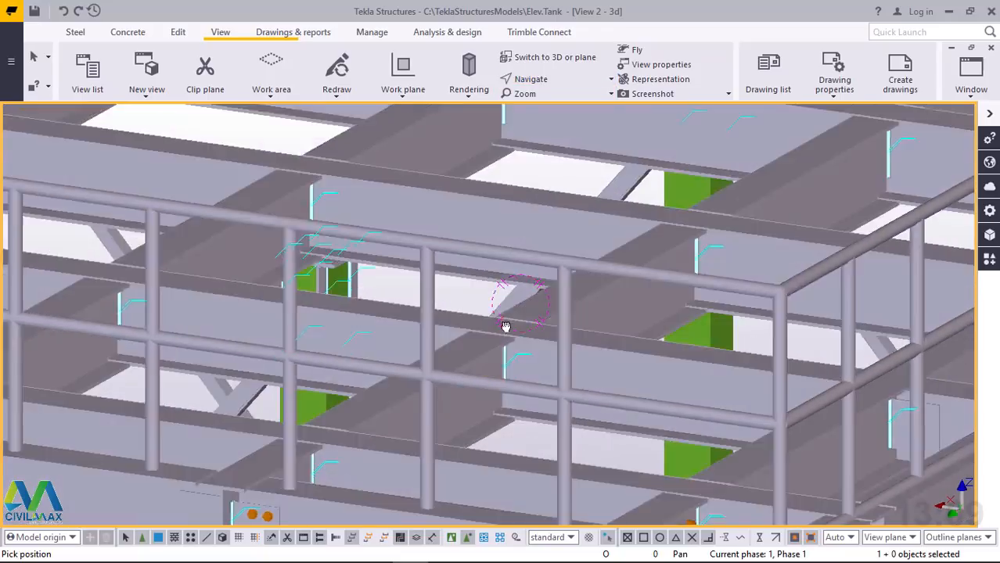
pyautogui.scroll(-10, 362, 373)
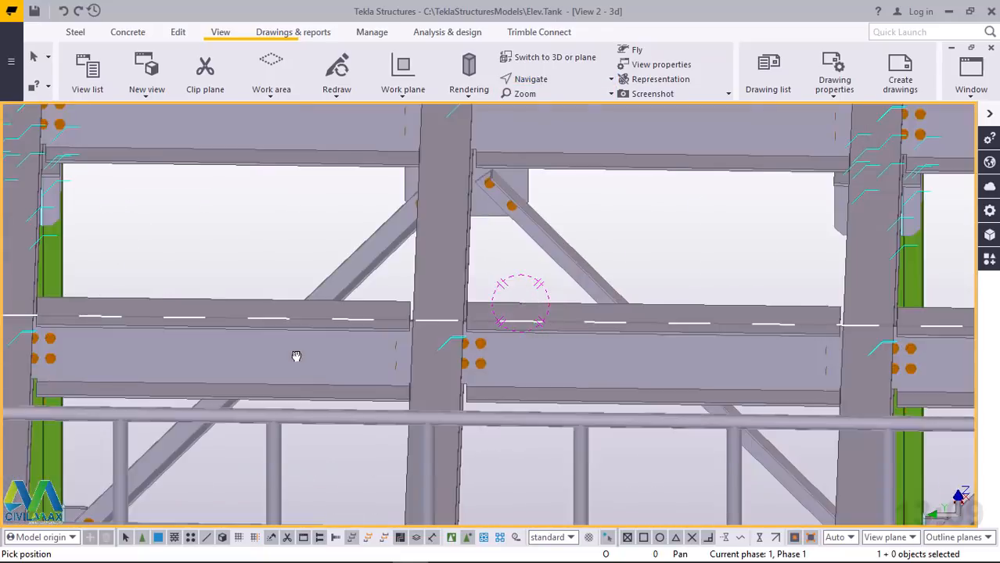
pyautogui.scroll(-3, 399, 249)
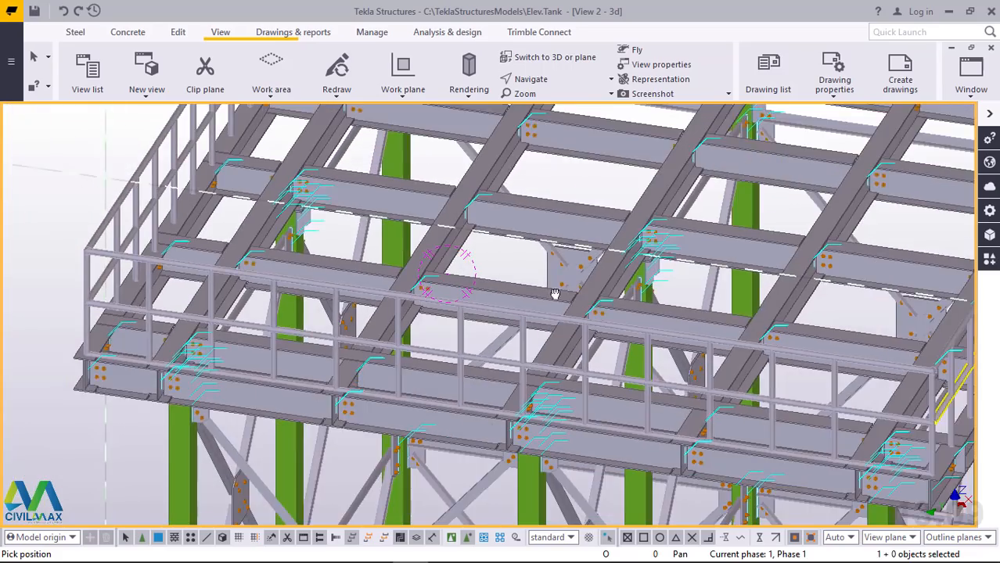
pyautogui.keyDown('ctrl'); pyautogui.moveTo(553, 291); pyautogui.dragTo(495, 256, button='middle'); pyautogui.keyUp('ctrl')
pyautogui.scroll(10, 495, 256)
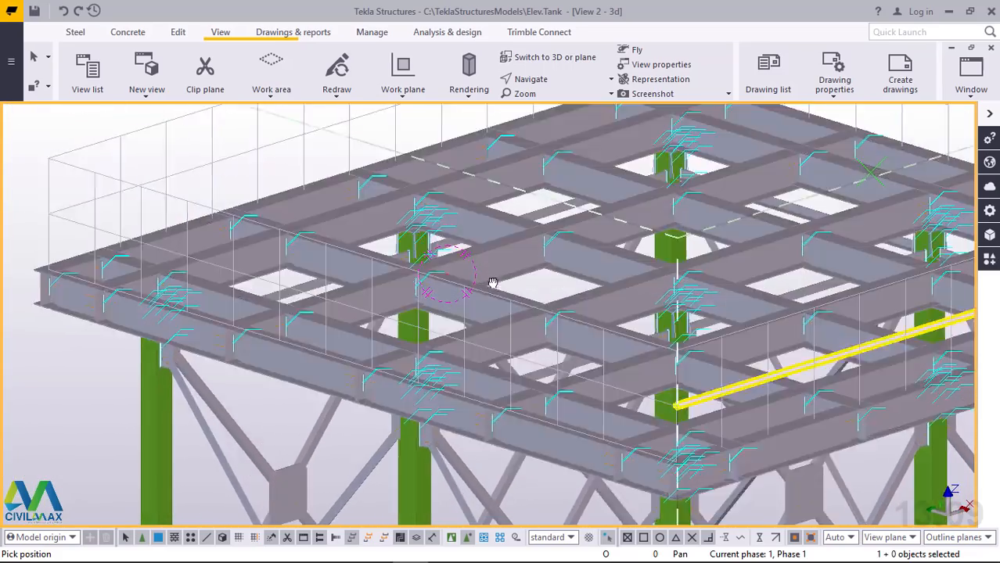
pyautogui.scroll(-10, 499, 402)
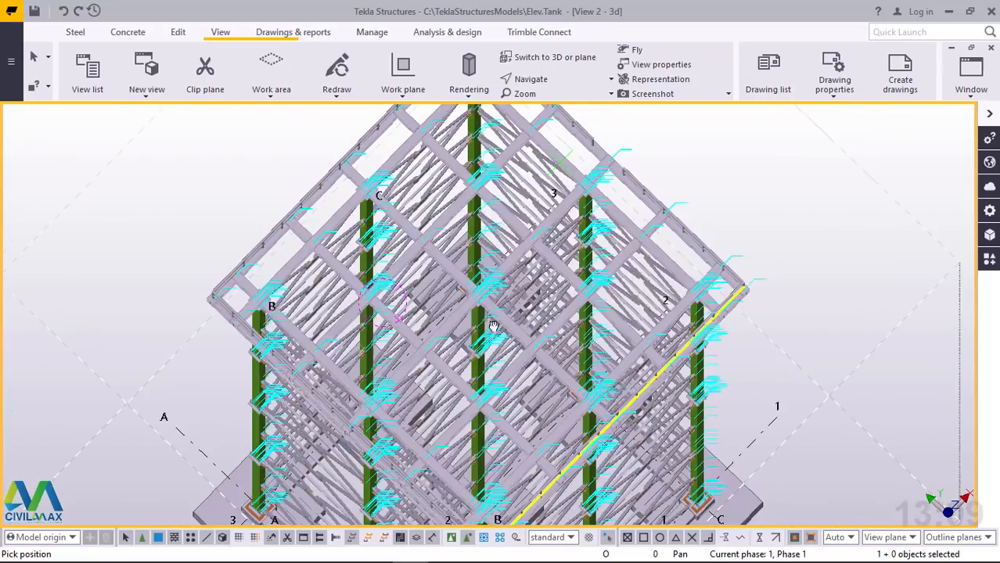
# Examine the opening in the platform's perimeter handrail and the surrounding beam connections from several angles
pyautogui.keyDown('ctrl'); pyautogui.moveTo(492, 337); pyautogui.dragTo(496, 320, button='middle'); pyautogui.keyUp('ctrl')
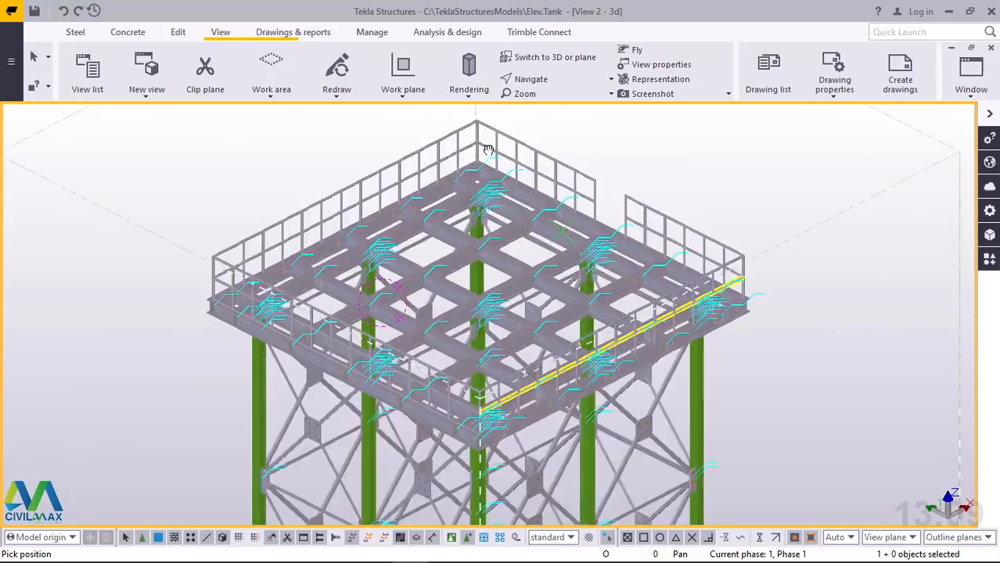
pyautogui.scroll(10, 582, 194)
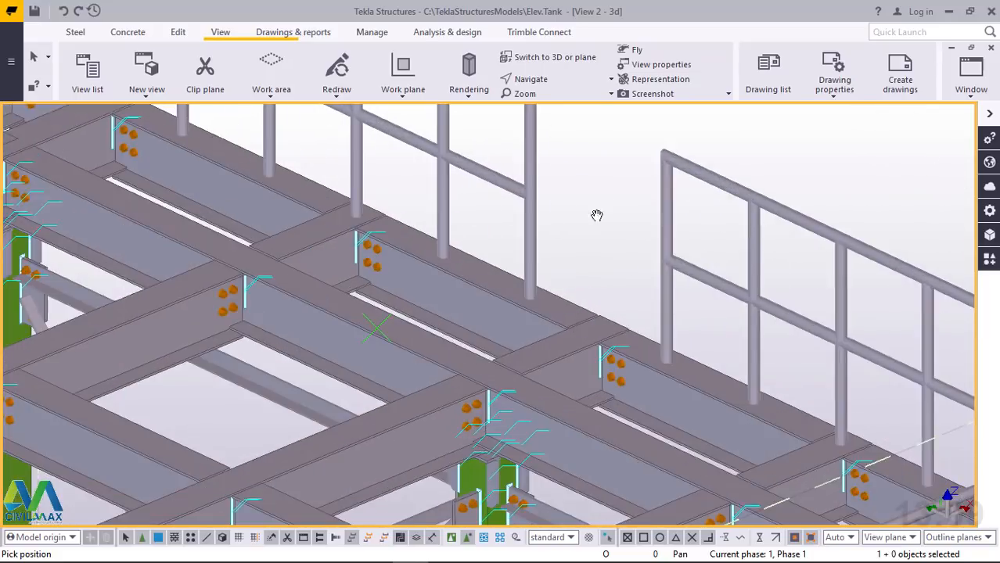
pyautogui.scroll(-8, 613, 375)
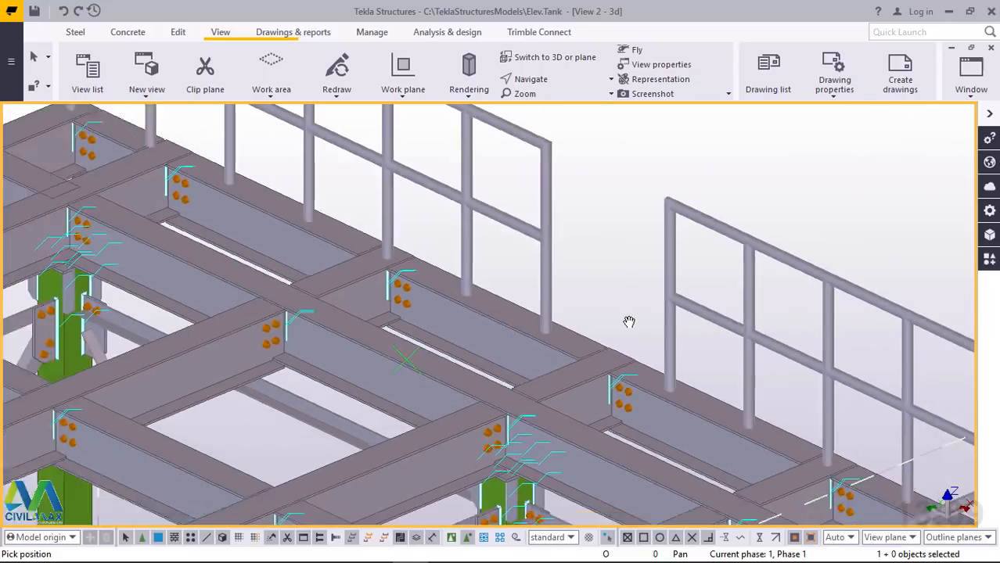
pyautogui.scroll(2, 615, 303)
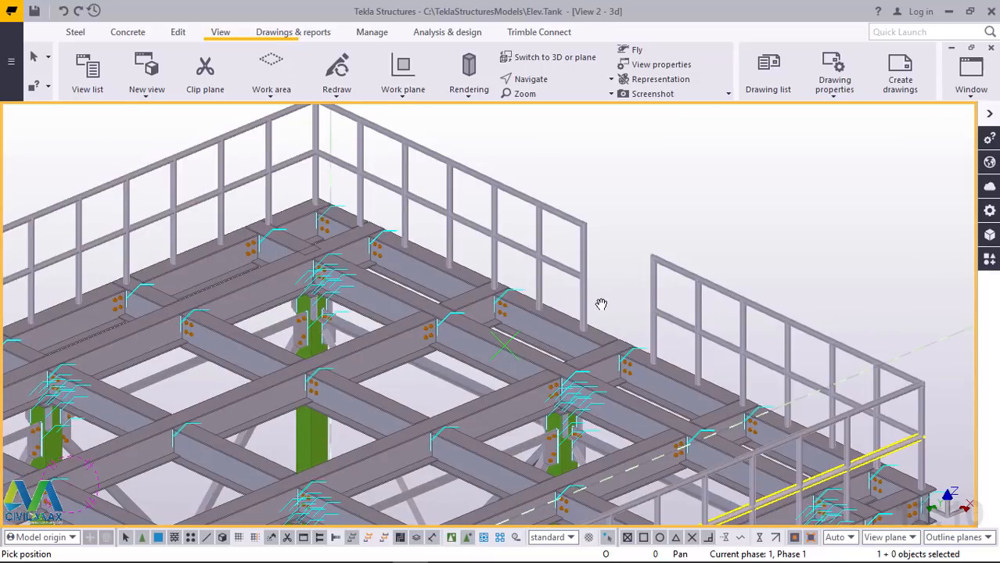
pyautogui.scroll(-1, 600, 303)
pyautogui.click(551, 83)
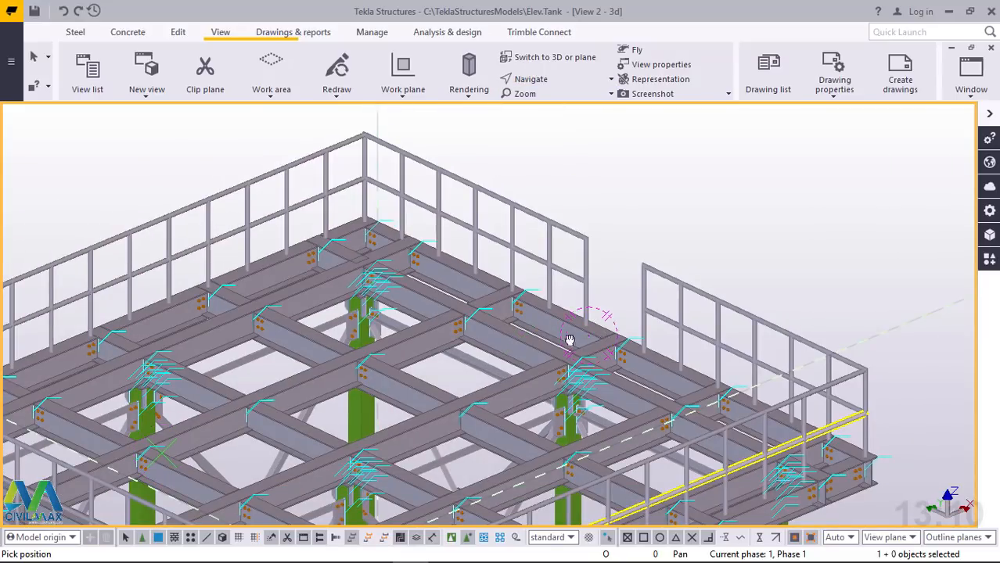
pyautogui.keyDown('ctrl'); pyautogui.moveTo(569, 339); pyautogui.dragTo(478, 302, button='middle'); pyautogui.keyUp('ctrl')
pyautogui.keyDown('ctrl'); pyautogui.moveTo(548, 310); pyautogui.dragTo(648, 278, button='middle'); pyautogui.keyUp('ctrl')
pyautogui.scroll(4, 505, 348)
pyautogui.scroll(-5, 649, 278)
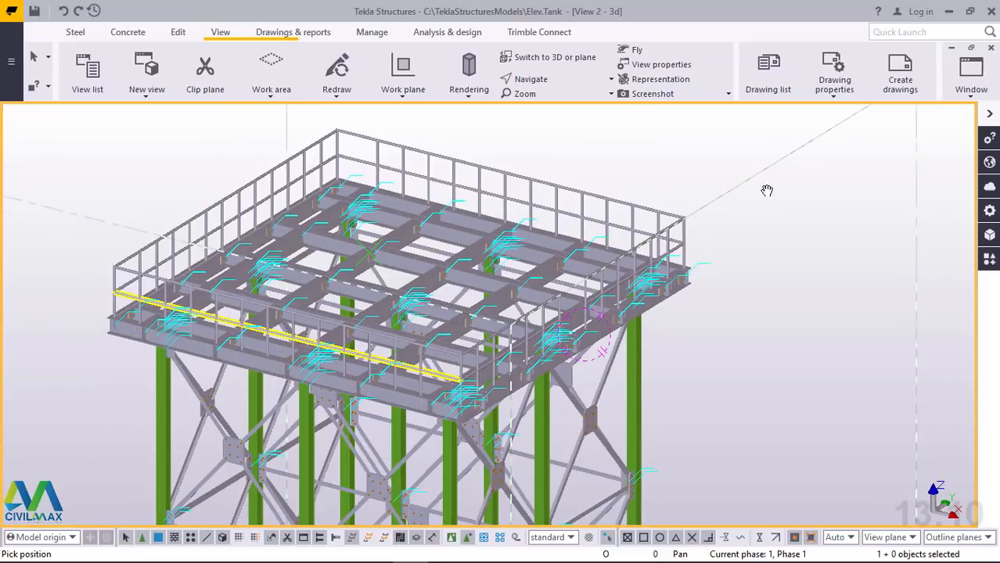
# Set the 3D view's rotation to 90 around Z and 0 around X to show the tower in side elevation
pyautogui.rightClick(765, 191)
pyautogui.click(813, 200)
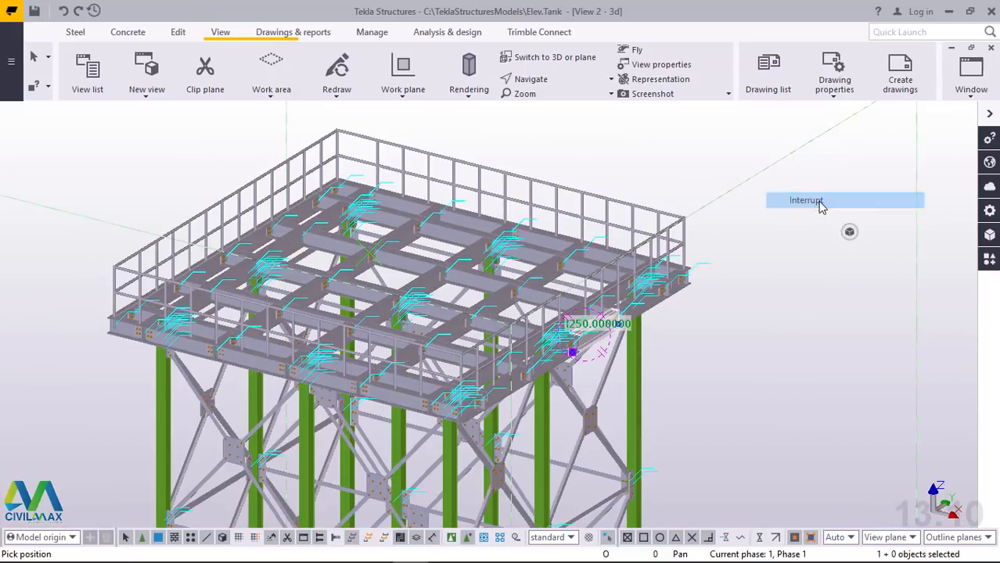
pyautogui.doubleClick(779, 236)
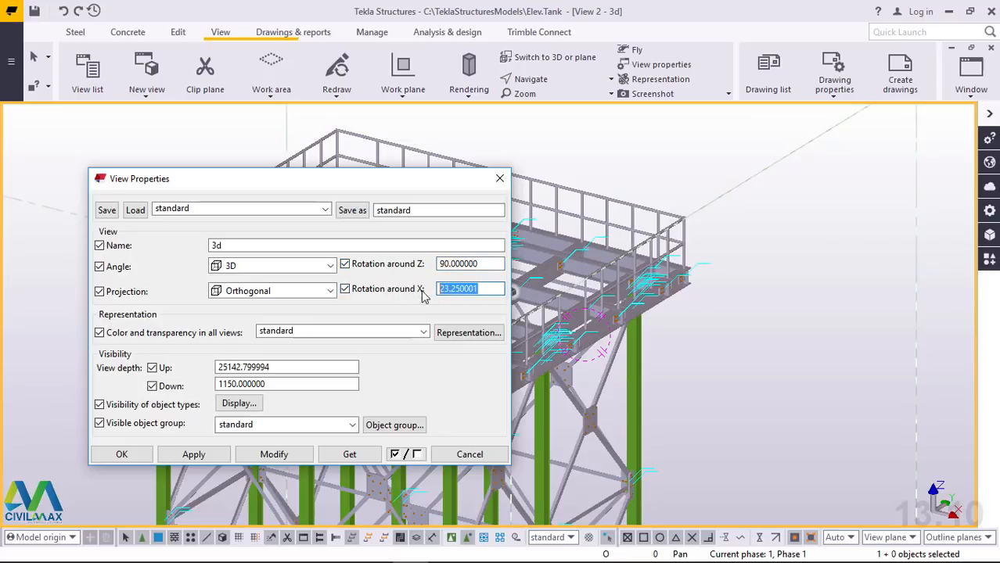
pyautogui.click(274, 455)
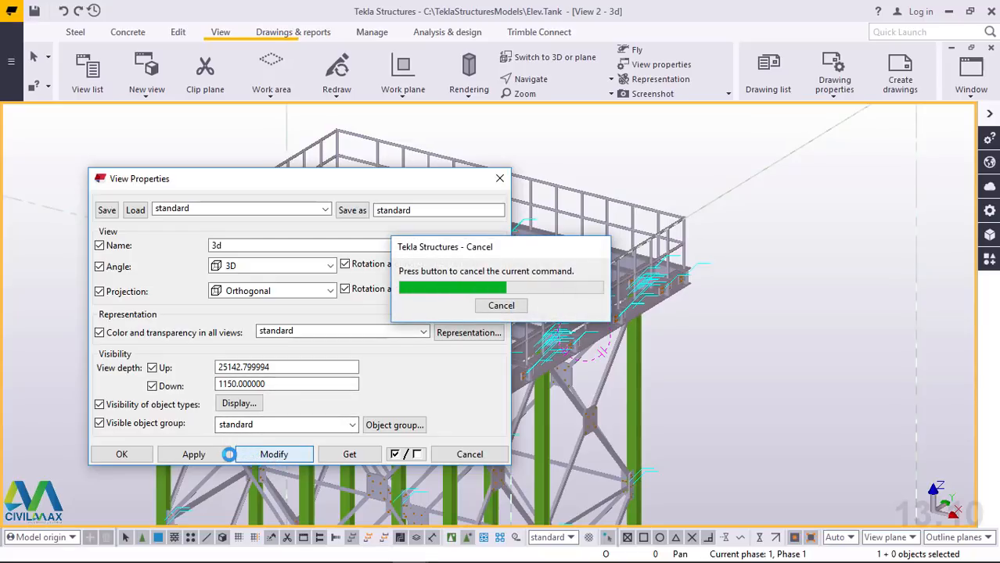
pyautogui.click(122, 455)
# Inspect the side elevation for handrail post spacing, platform beams and bracing, including the tower's full height
pyautogui.scroll(3, 814, 329)
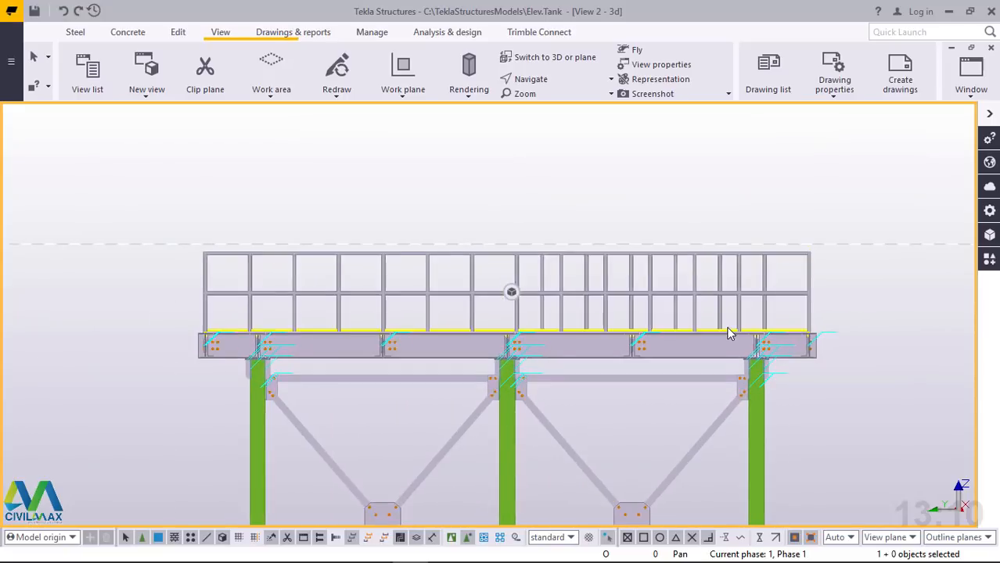
pyautogui.scroll(3, 727, 329)
pyautogui.scroll(2, 470, 164)
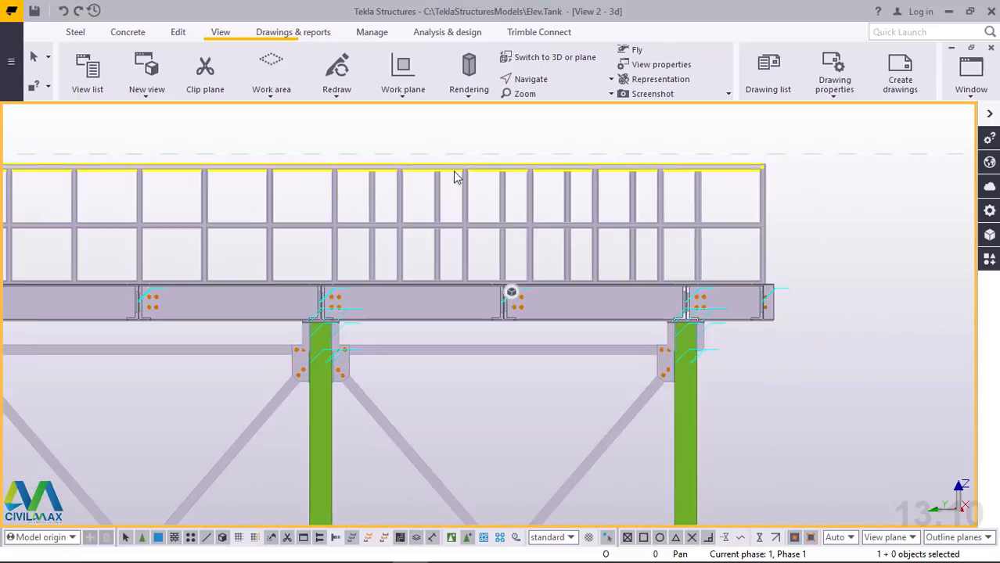
pyautogui.scroll(-2, 456, 176)
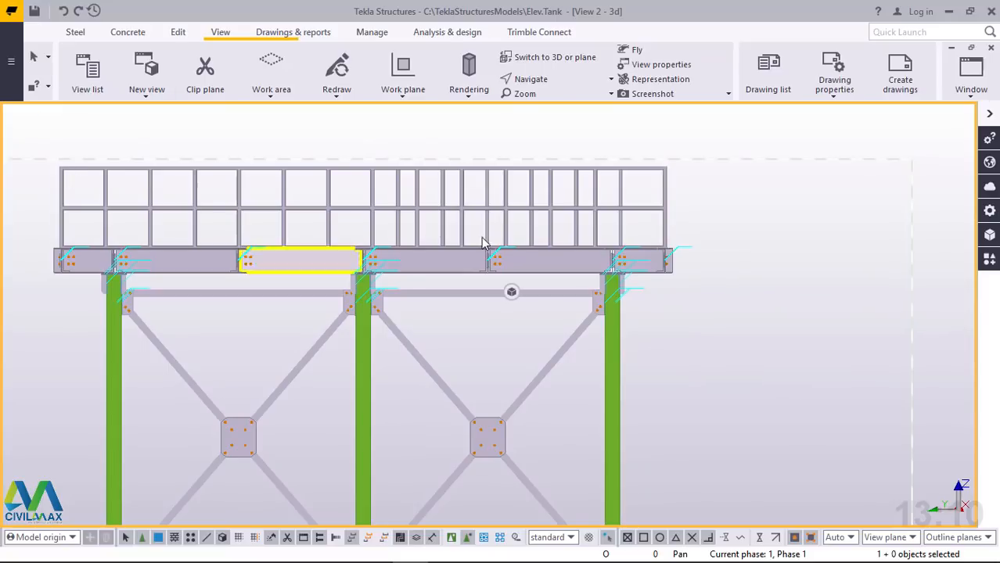
pyautogui.scroll(-1, 481, 242)
pyautogui.scroll(2, 139, 201)
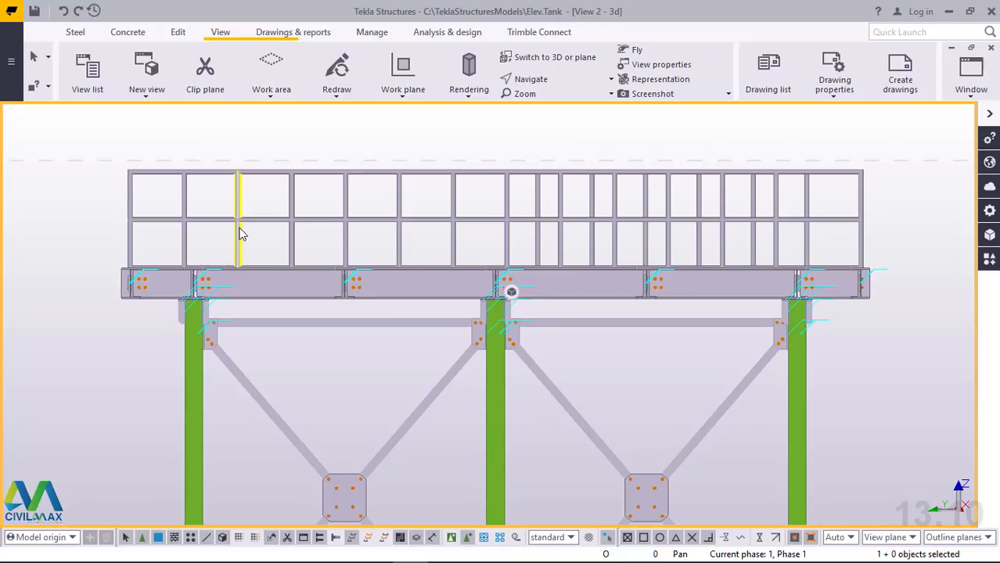
pyautogui.scroll(-2, 242, 236)
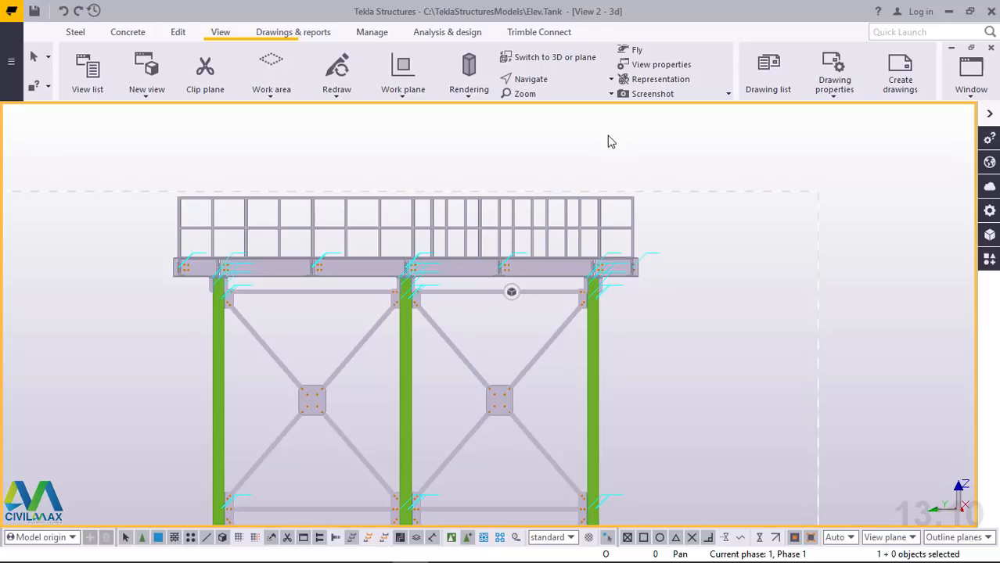
pyautogui.hotkey('ctrl', 'p')
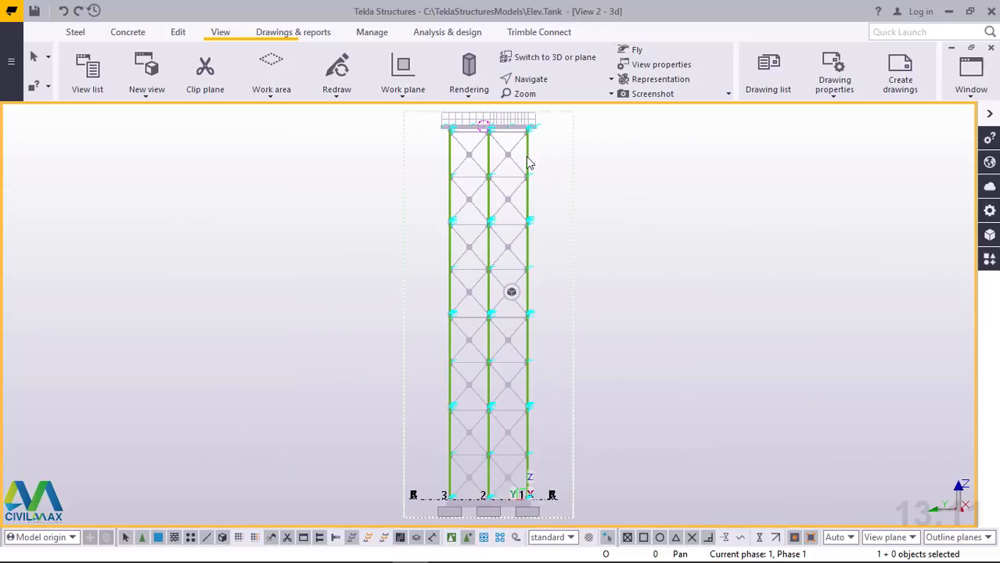
pyautogui.scroll(2, 501, 162)
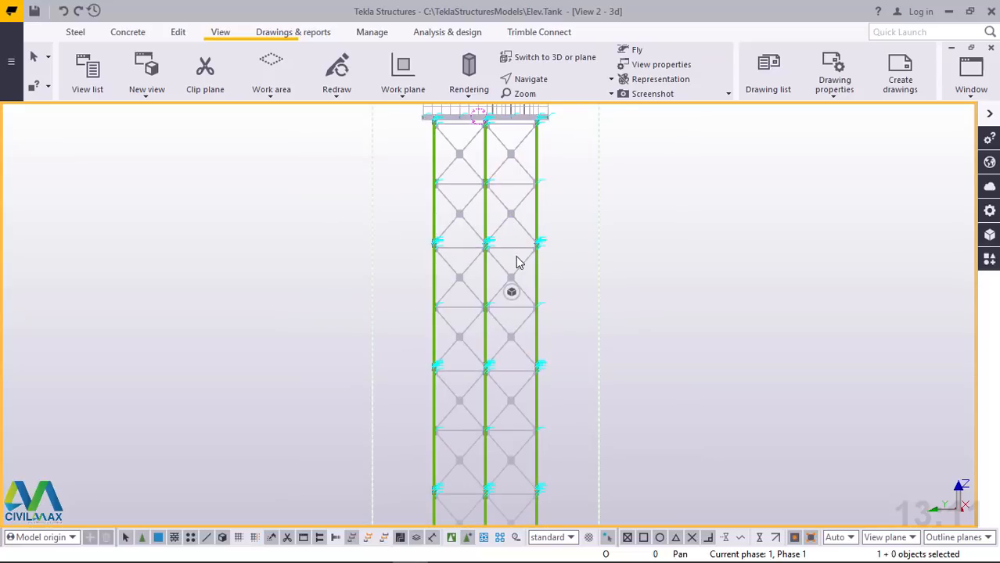
# Inspect the platform's corner handrails, the edge beam's bolted connections and the bracing gusset plates below in 3D
pyautogui.keyDown('ctrl'); pyautogui.moveTo(516, 262); pyautogui.dragTo(500, 362, button='middle'); pyautogui.keyUp('ctrl')
pyautogui.scroll(6, 498, 153)
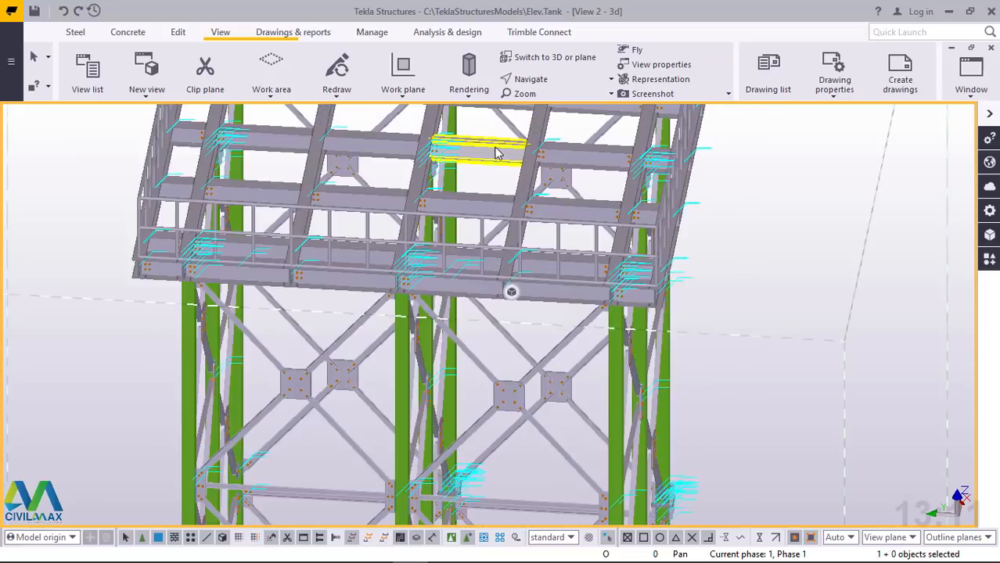
pyautogui.keyDown('ctrl'); pyautogui.moveTo(495, 152); pyautogui.dragTo(416, 320, button='middle'); pyautogui.keyUp('ctrl')
pyautogui.scroll(3, 471, 208)
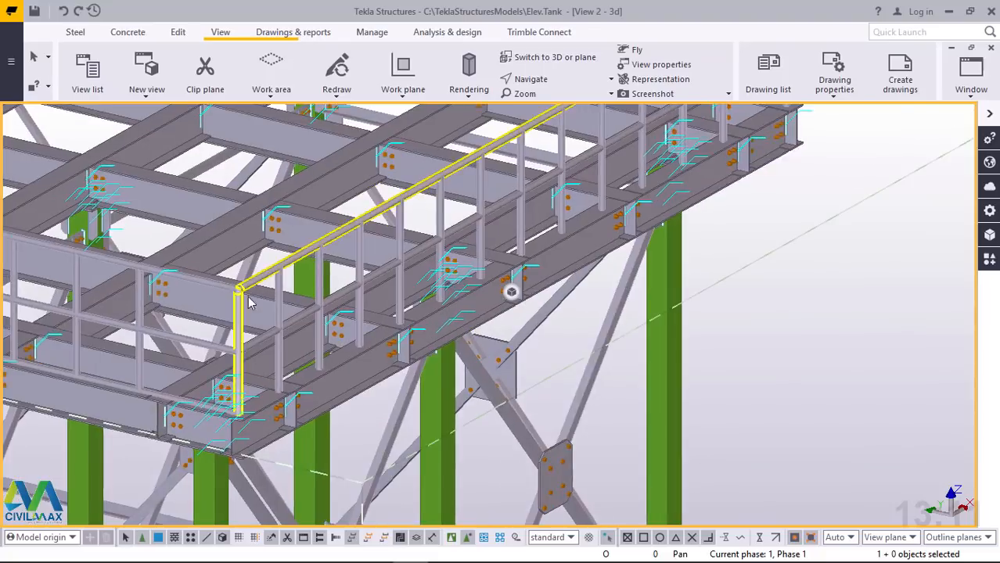
pyautogui.scroll(4, 248, 305)
pyautogui.scroll(-4, 631, 277)
pyautogui.keyDown('ctrl'); pyautogui.moveTo(552, 330); pyautogui.dragTo(497, 323, button='middle'); pyautogui.keyUp('ctrl')
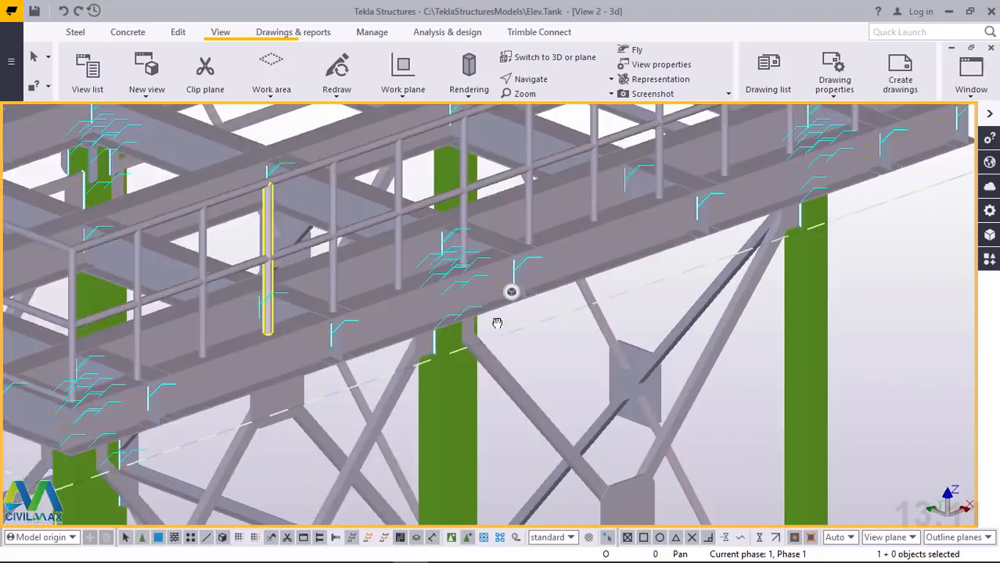
pyautogui.scroll(3, 485, 323)
pyautogui.scroll(4, 607, 351)
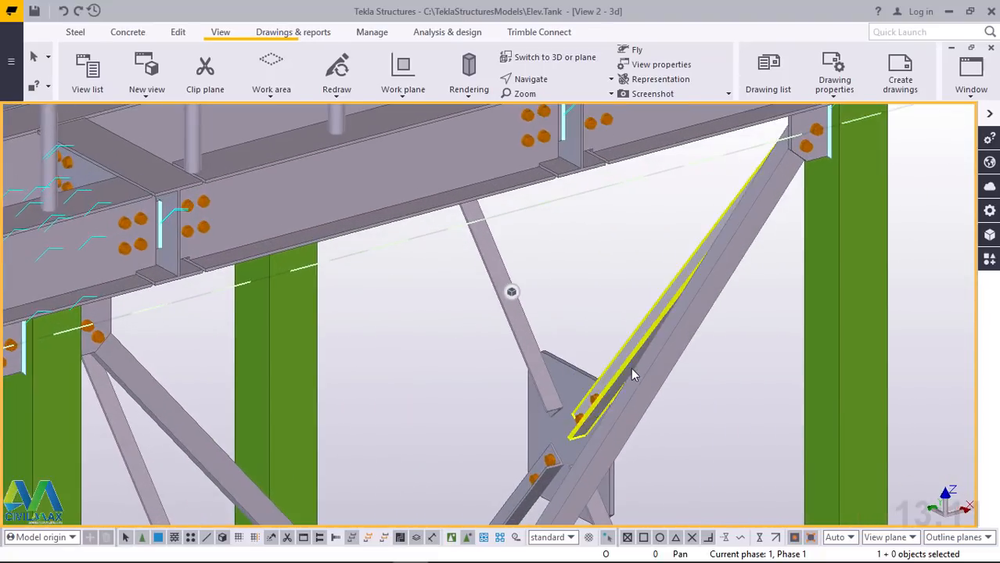
pyautogui.scroll(-6, 633, 374)
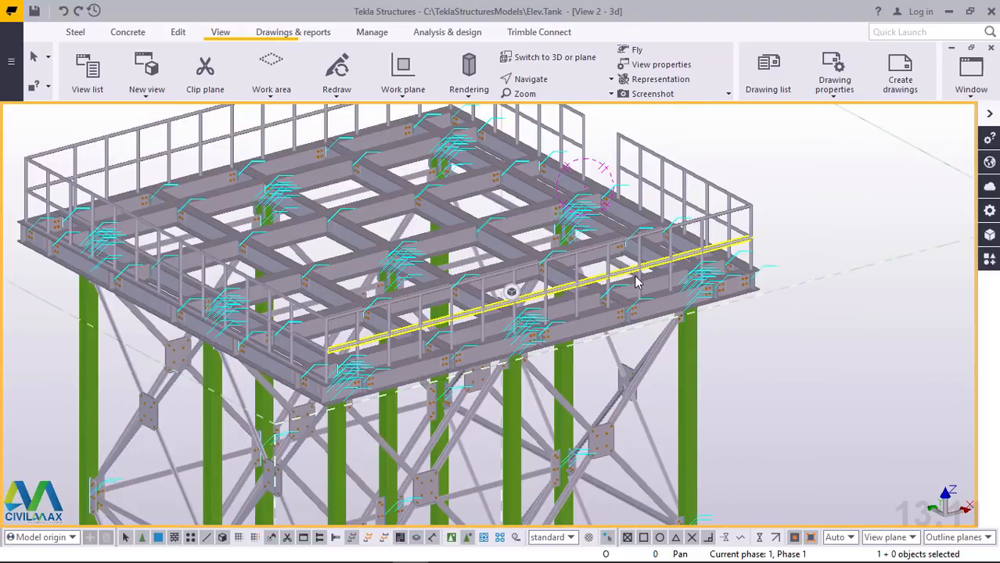
# Examine the platform side with the handrail opening, its edge beam connections and the overall beam grid
pyautogui.moveTo(635, 280)
pyautogui.keyDown('ctrl'); pyautogui.mouseDown(button='middle')
pyautogui.moveTo(489, 285)
pyautogui.moveTo(444, 246)
pyautogui.mouseUp(button='middle'); pyautogui.keyUp('ctrl')
pyautogui.scroll(4, 597, 167)
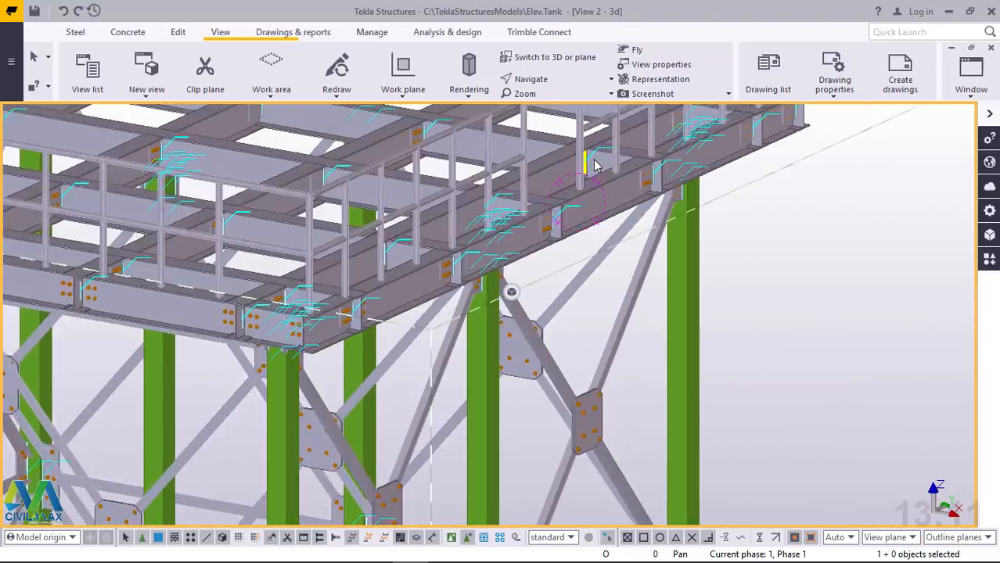
pyautogui.scroll(2, 591, 175)
pyautogui.scroll(-5, 352, 363)
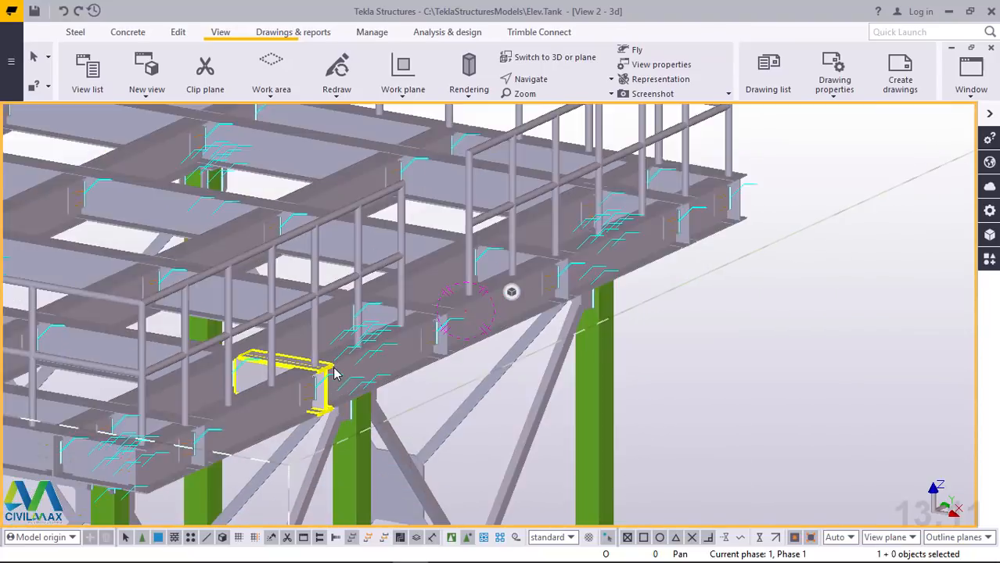
pyautogui.scroll(3, 397, 340)
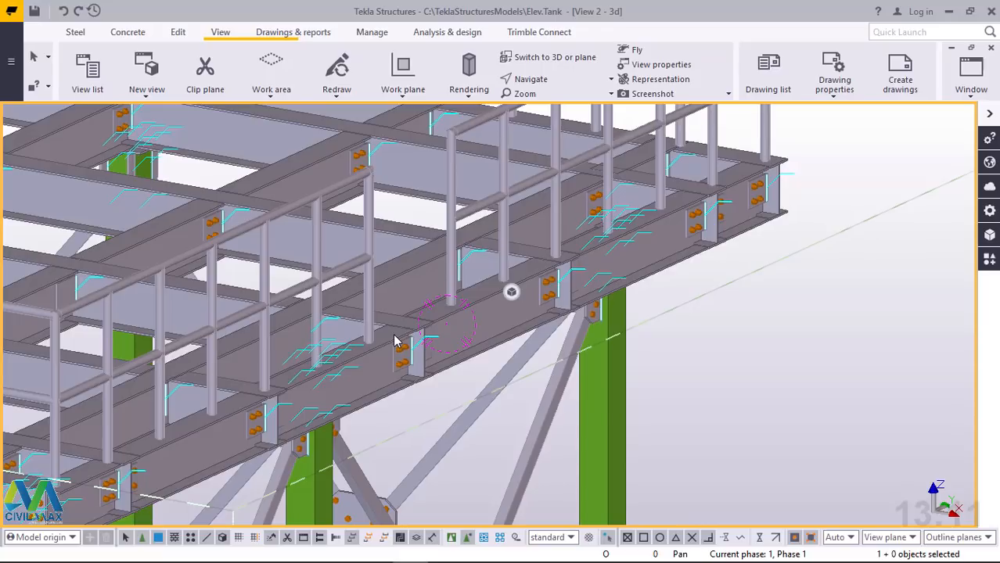
pyautogui.scroll(-10, 462, 338)
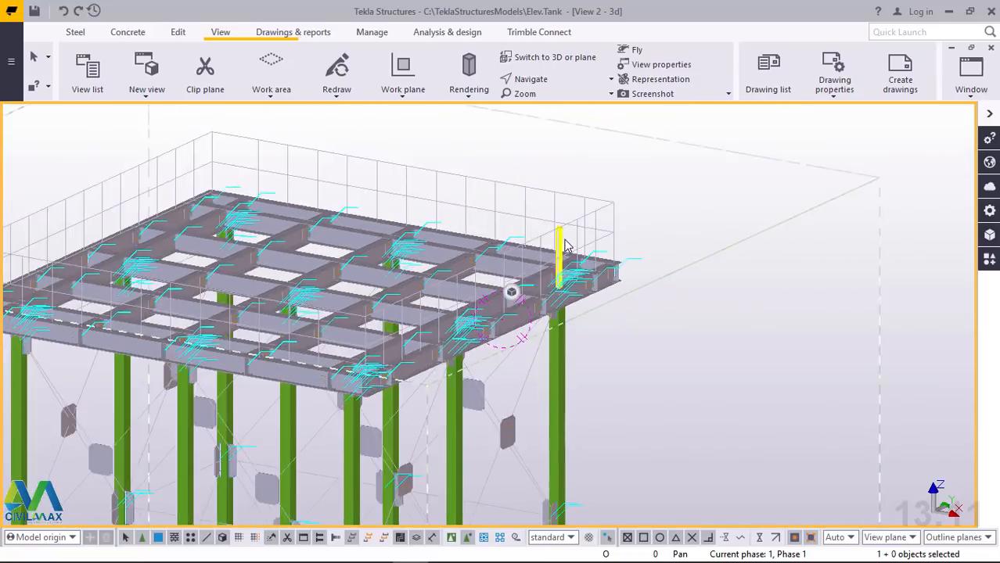
pyautogui.scroll(10, 428, 352)
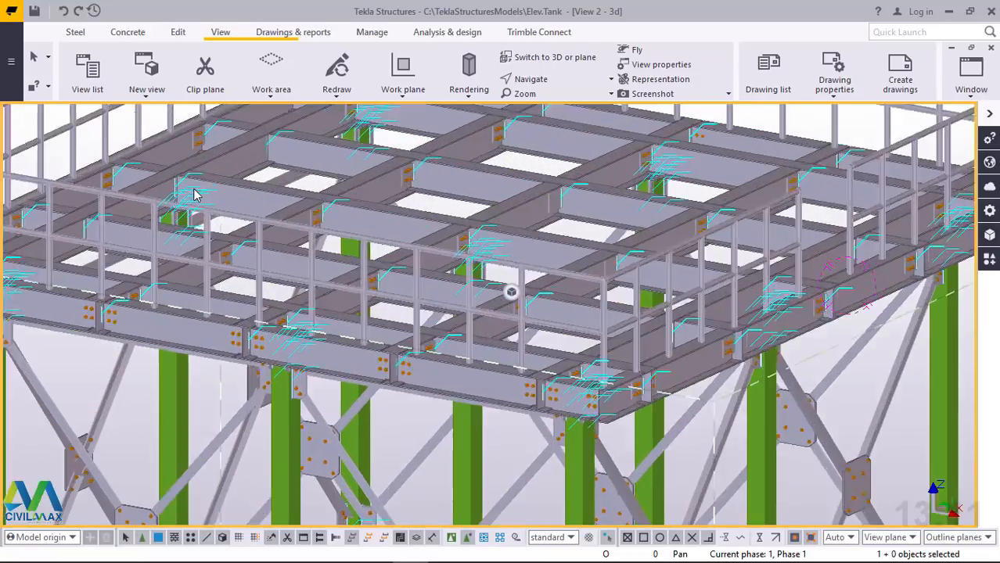
pyautogui.scroll(-10, 479, 308)
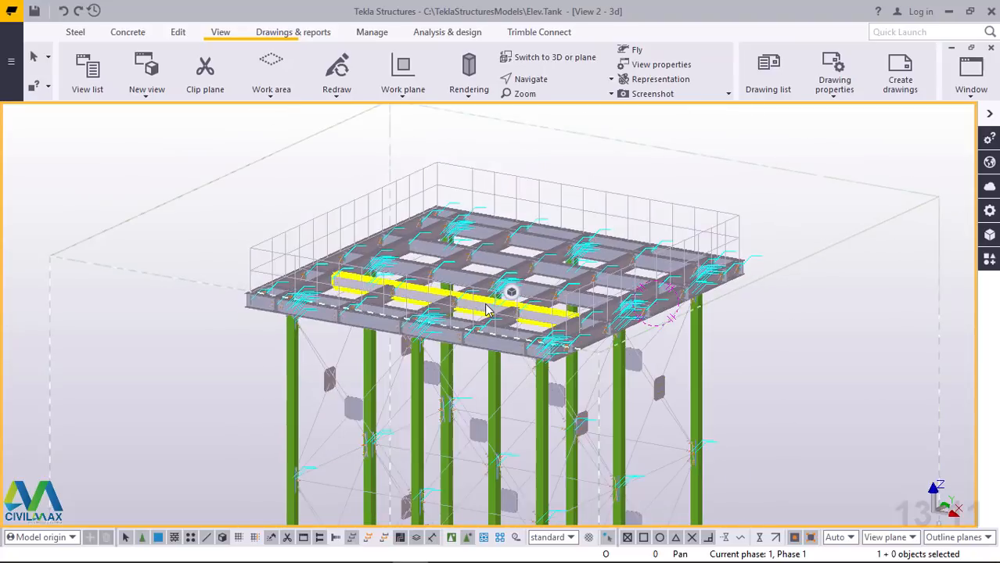